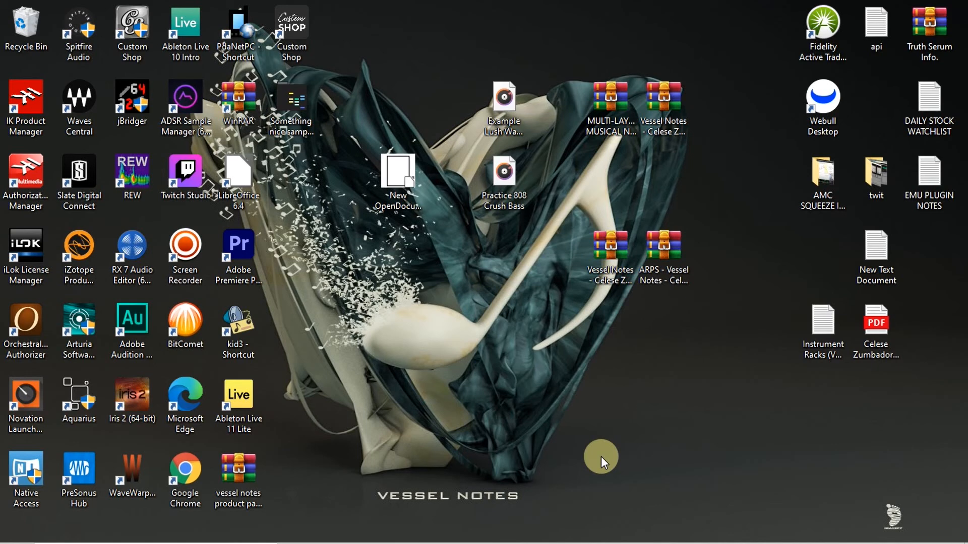
Launch RX 7 Audio Editor, and close the Waveform Statistics window and the Ambient Notes_C3 Root.wav file.
{"action": "left_click", "coordinate": [143, 263]}
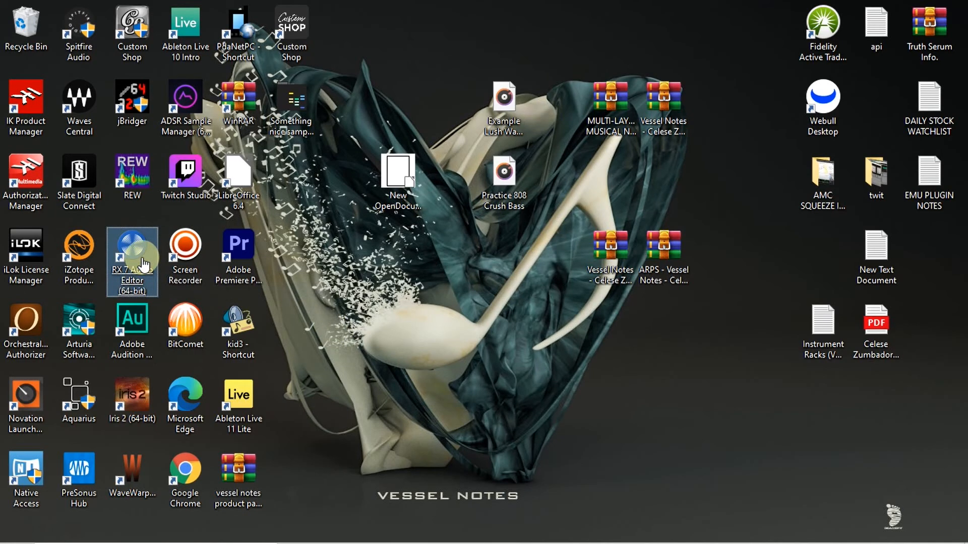
{"action": "double_click", "coordinate": [144, 262]}
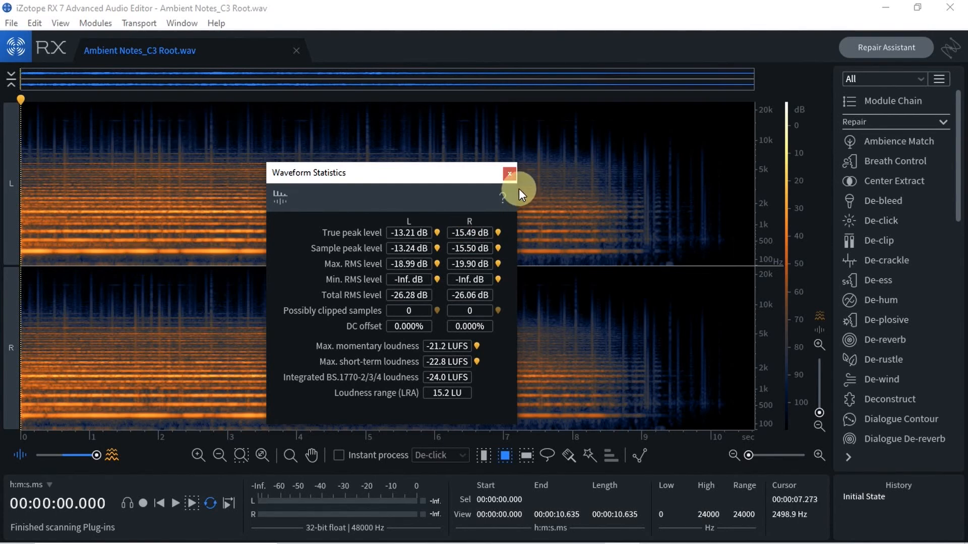
{"action": "left_click", "coordinate": [510, 175]}
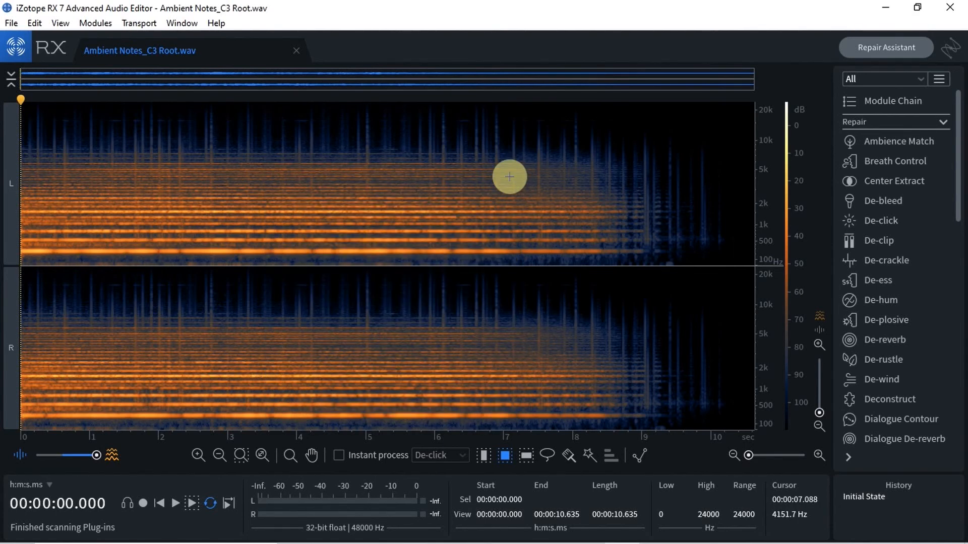
{"action": "left_click", "coordinate": [296, 50]}
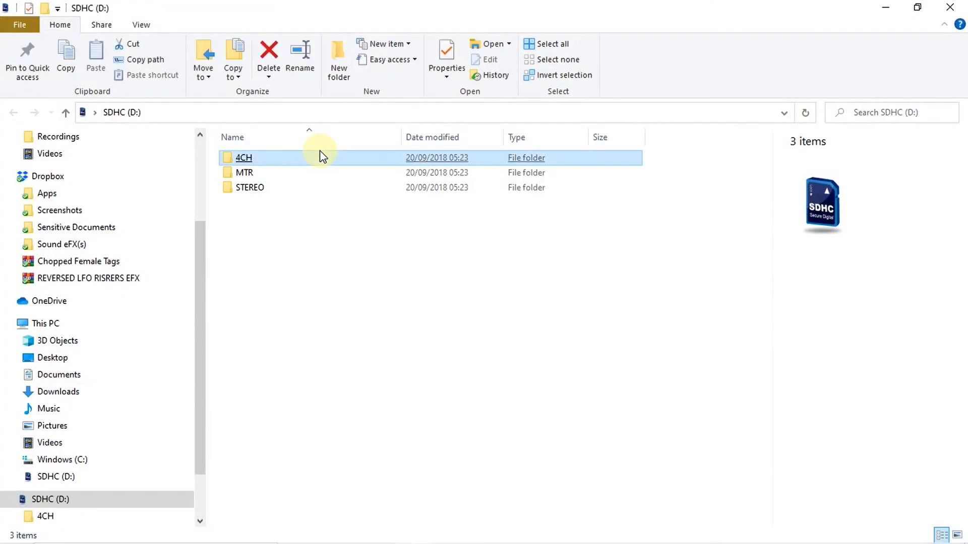
Check FOLDER01 inside the SD card's 4CH folder for recordings and return to the card's root.
{"action": "mouse_move", "coordinate": [320, 152]}
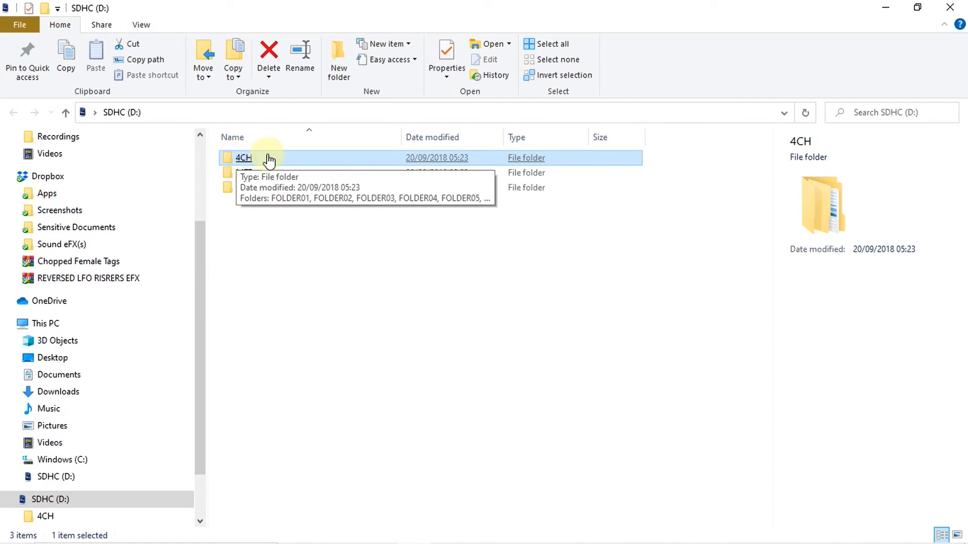
{"action": "double_click", "coordinate": [249, 160]}
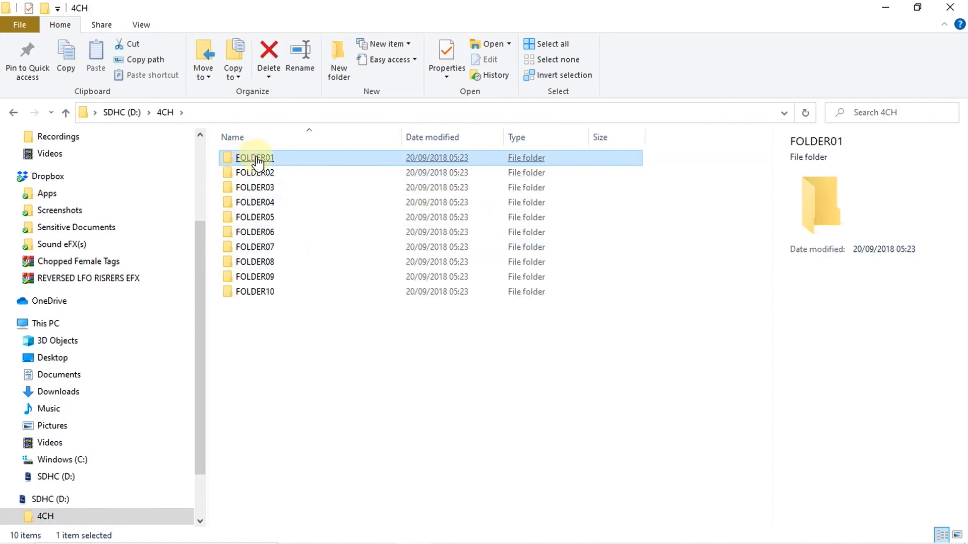
{"action": "double_click", "coordinate": [255, 158]}
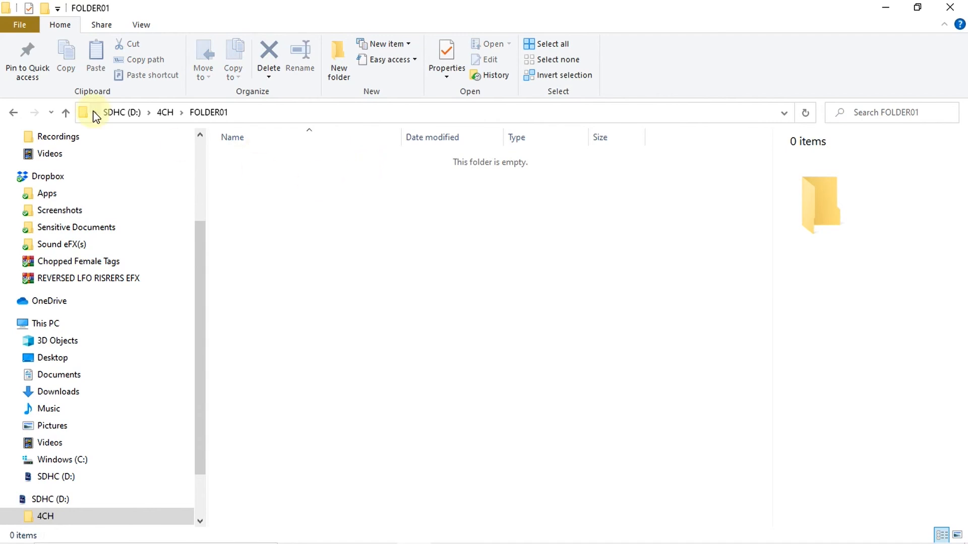
{"action": "left_click", "coordinate": [66, 113]}
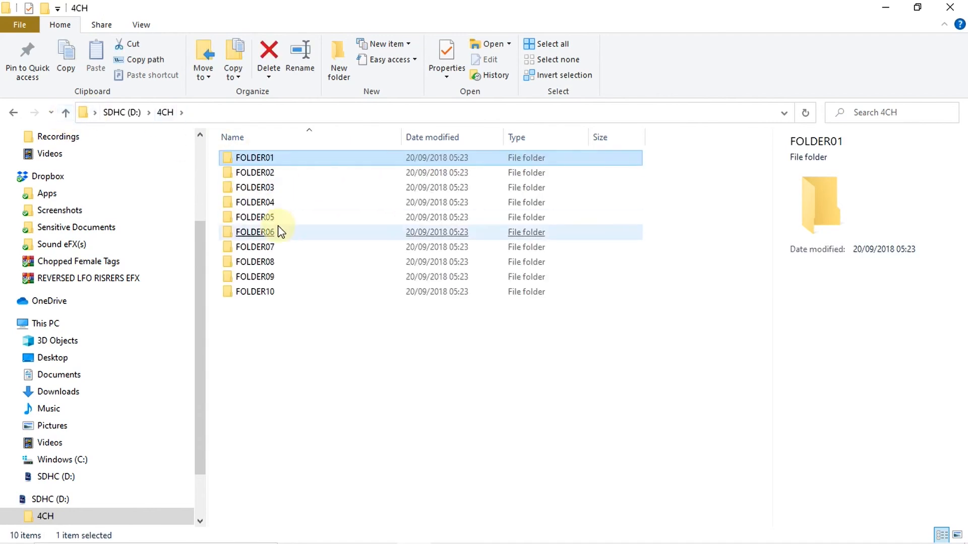
{"action": "left_click", "coordinate": [66, 113]}
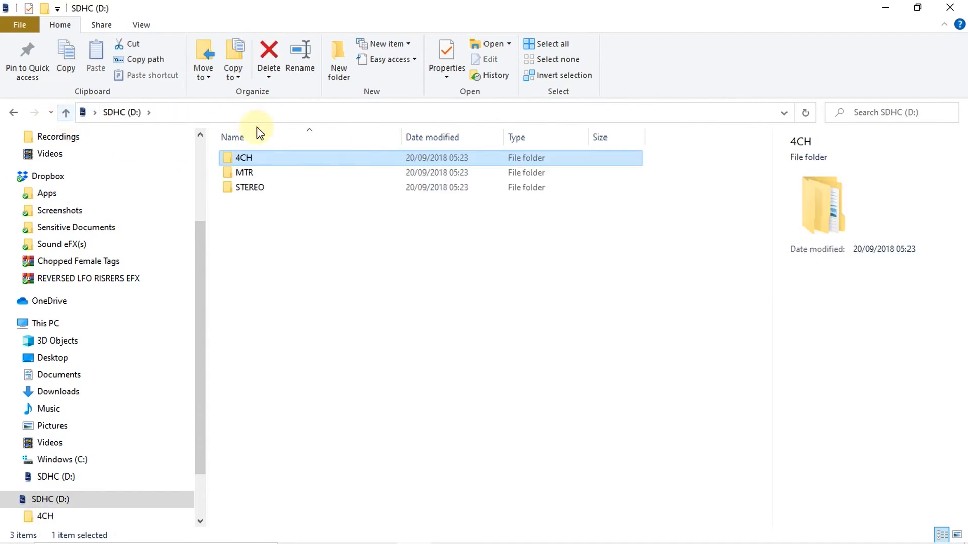
Open FOLDER01 inside the SD card's STEREO folder and inspect the STE-000 WAV file's audio details.
{"action": "double_click", "coordinate": [238, 194]}
{"action": "left_click", "coordinate": [238, 194]}
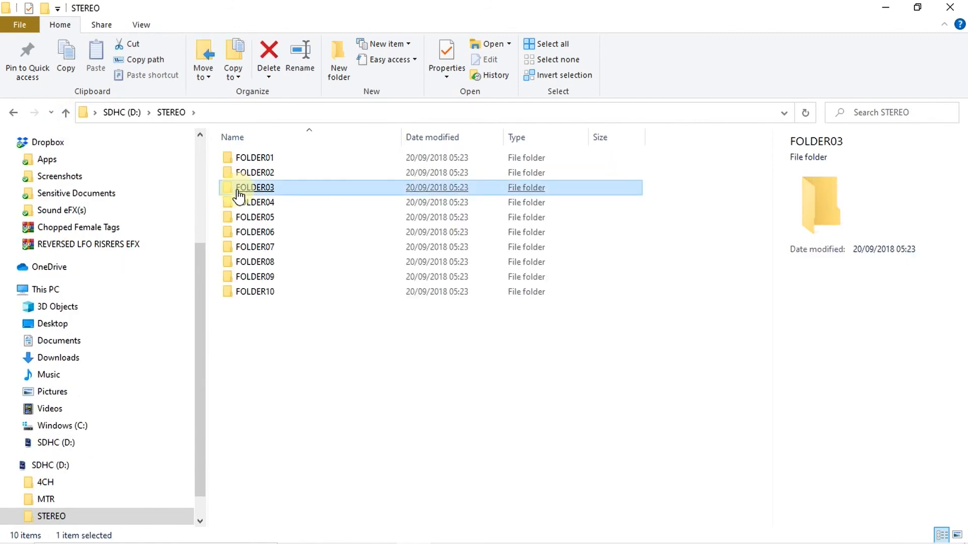
{"action": "double_click", "coordinate": [248, 157]}
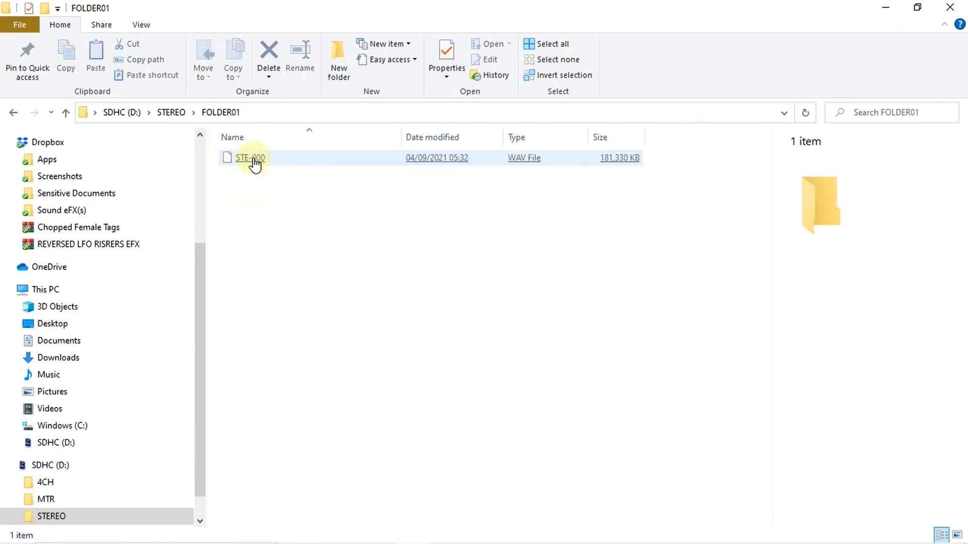
{"action": "left_click", "coordinate": [265, 163]}
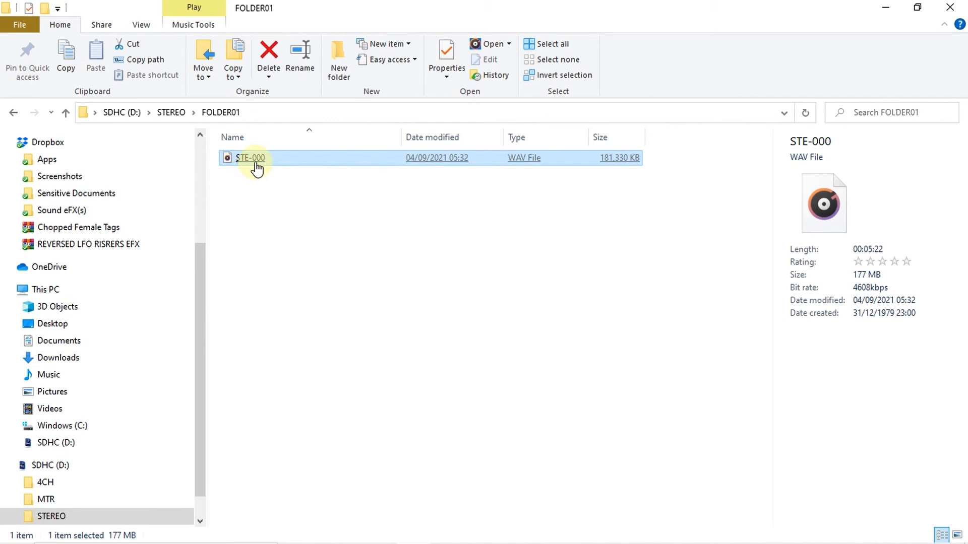
{"action": "mouse_move", "coordinate": [257, 168]}
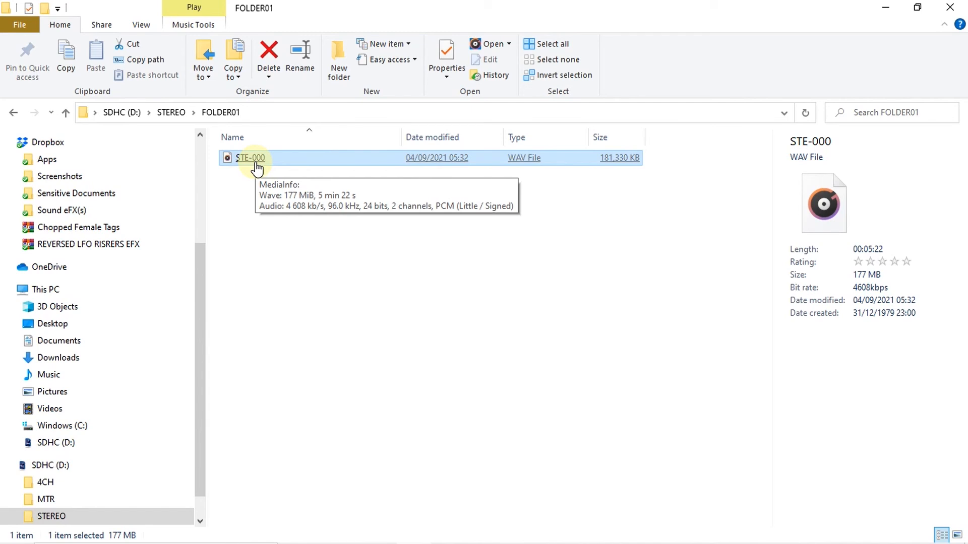
Play the STE-000 recording in Groove Music, collapse the navigation pane and skip ahead to about 1:42.
{"action": "double_click", "coordinate": [257, 166]}
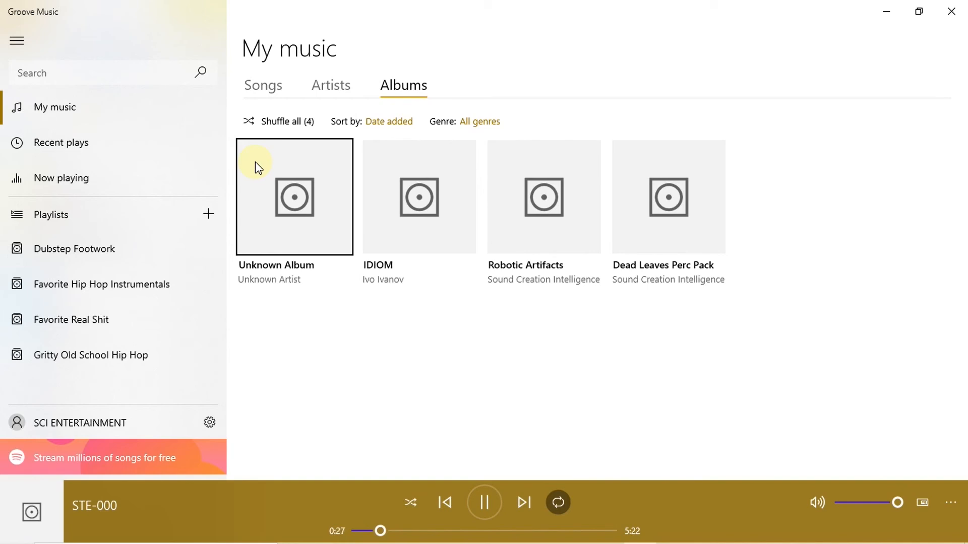
{"action": "left_click", "coordinate": [257, 167]}
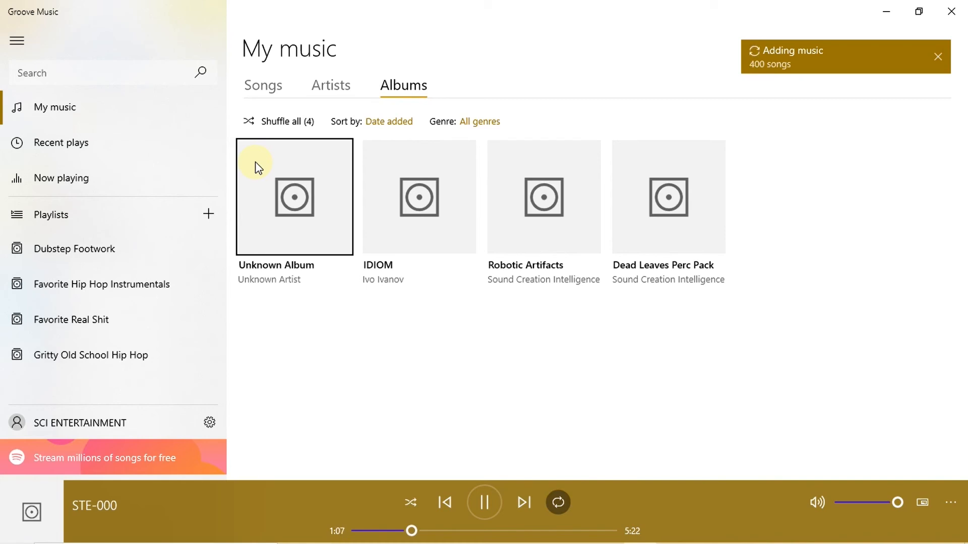
{"action": "left_click", "coordinate": [17, 43]}
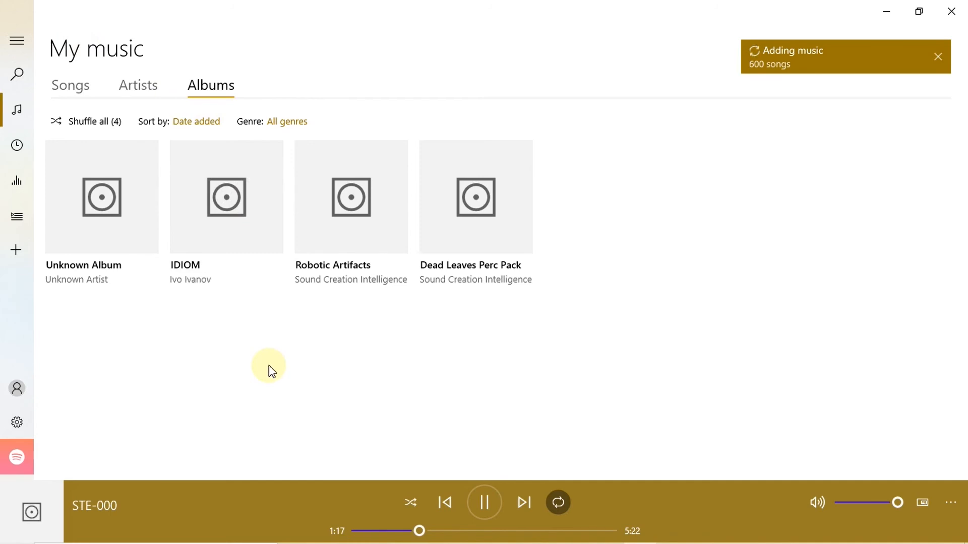
{"action": "left_click", "coordinate": [436, 531]}
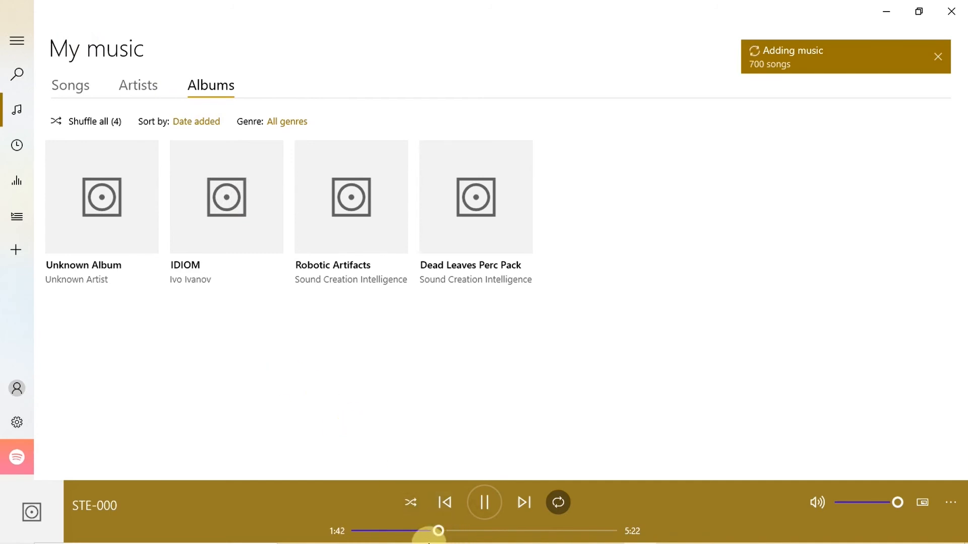
Audition the STE-000 recording at several playback positions between about 3:00 and 4:54, and close the player.
{"action": "mouse_move", "coordinate": [364, 543]}
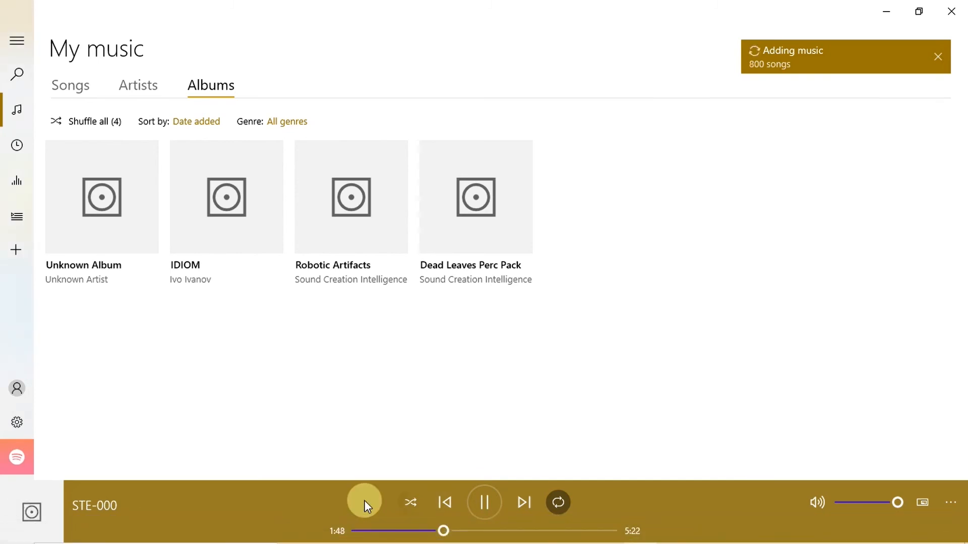
{"action": "left_click", "coordinate": [499, 531]}
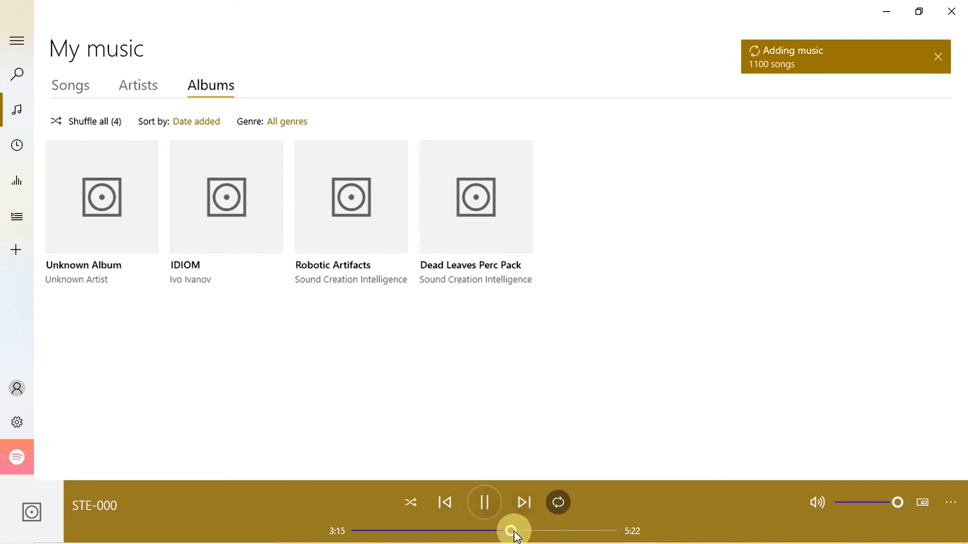
{"action": "left_click", "coordinate": [537, 530]}
{"action": "left_click", "coordinate": [548, 530]}
{"action": "left_click", "coordinate": [529, 530]}
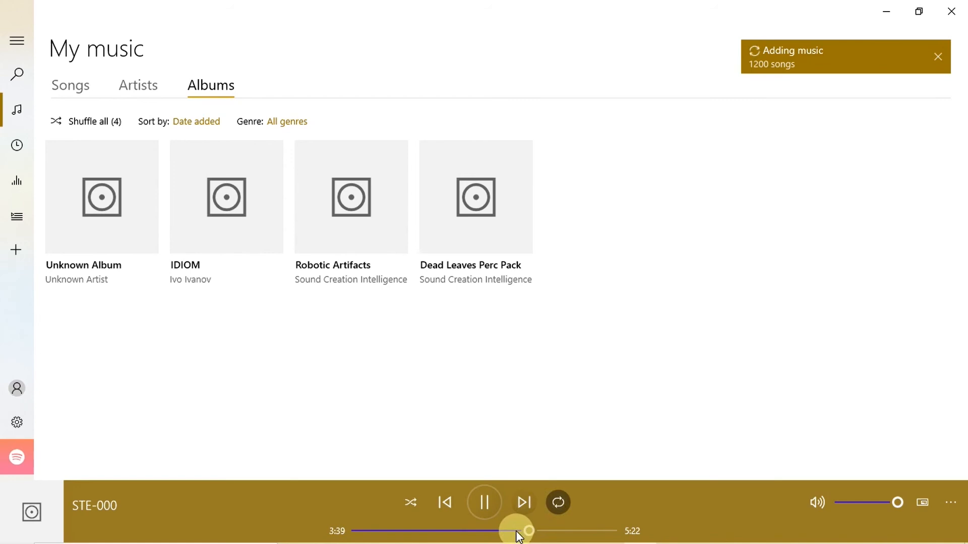
{"action": "left_click", "coordinate": [515, 531]}
{"action": "left_click", "coordinate": [497, 531]}
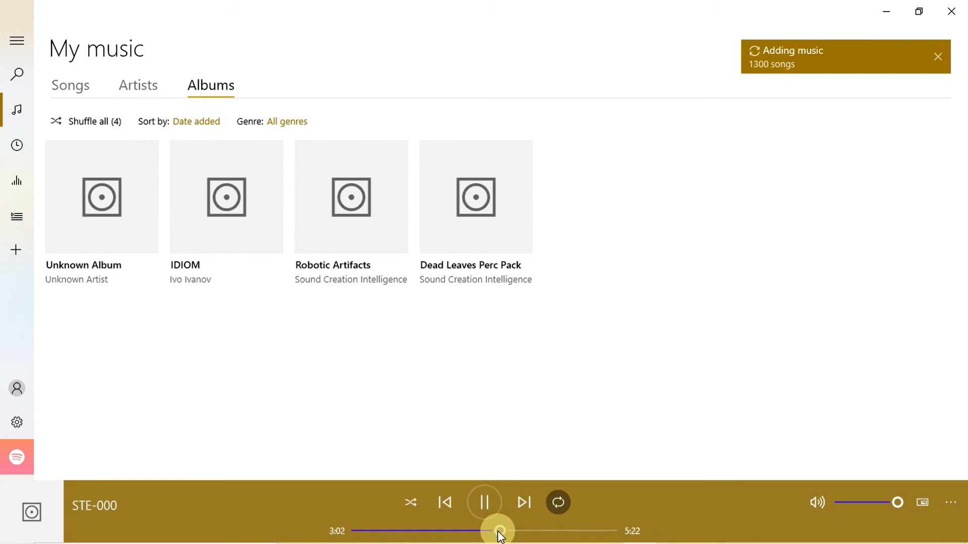
{"action": "key", "text": "XF86AudioRaiseVolume"}
{"action": "left_click_drag", "start_coordinate": [499, 532], "coordinate": [546, 533]}
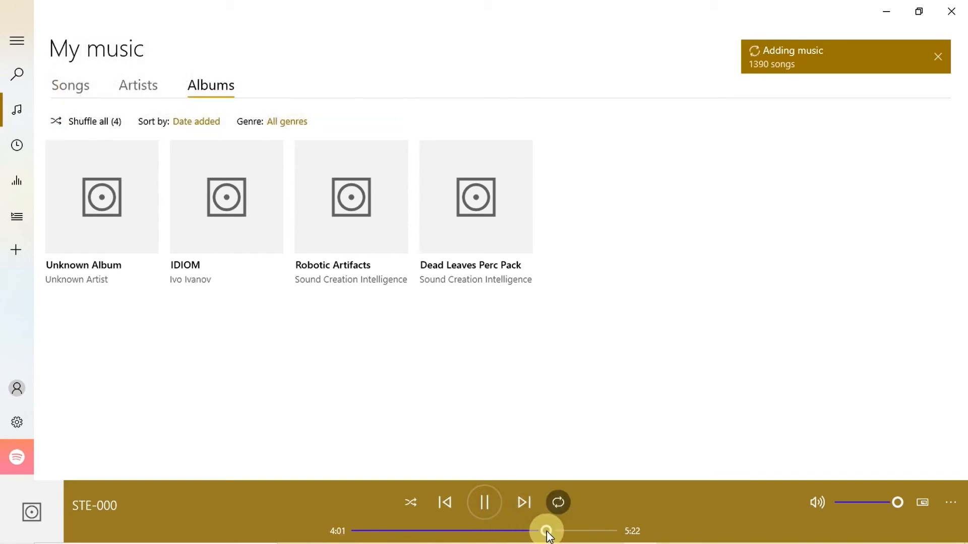
{"action": "left_click", "coordinate": [573, 533]}
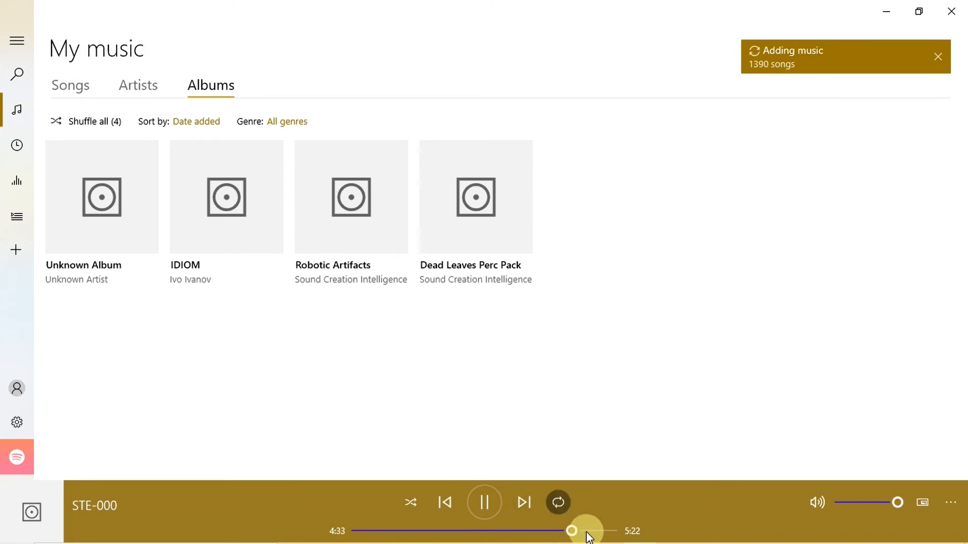
{"action": "left_click", "coordinate": [587, 535]}
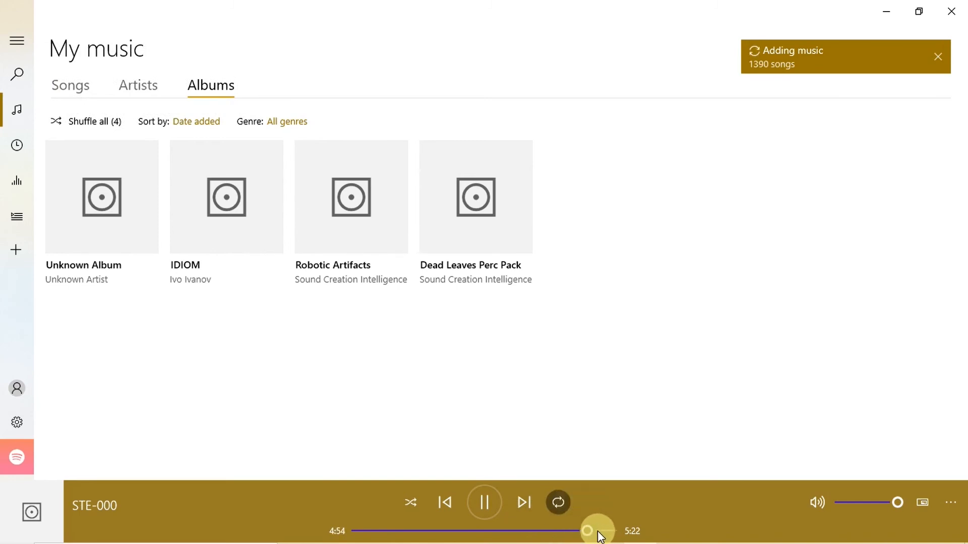
{"action": "left_click", "coordinate": [580, 533]}
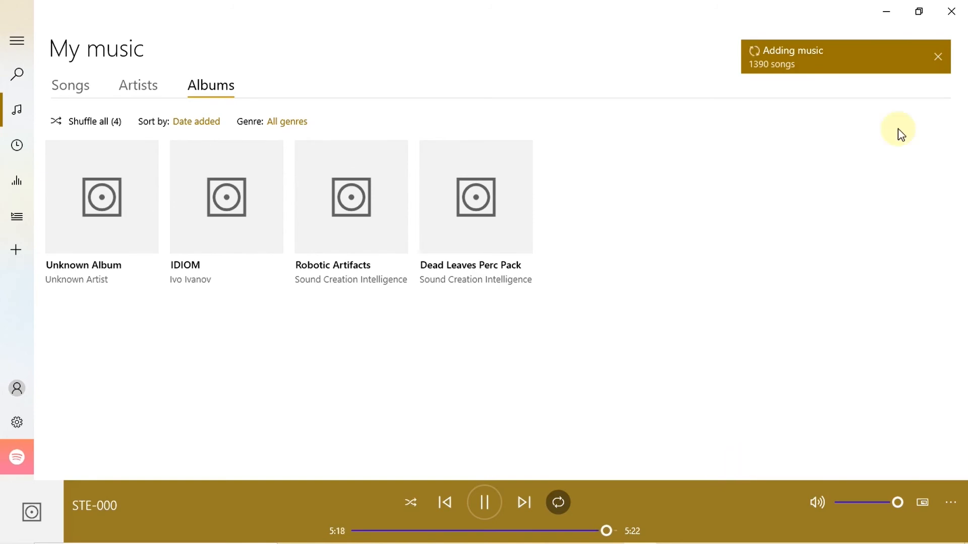
{"action": "left_click", "coordinate": [961, 11]}
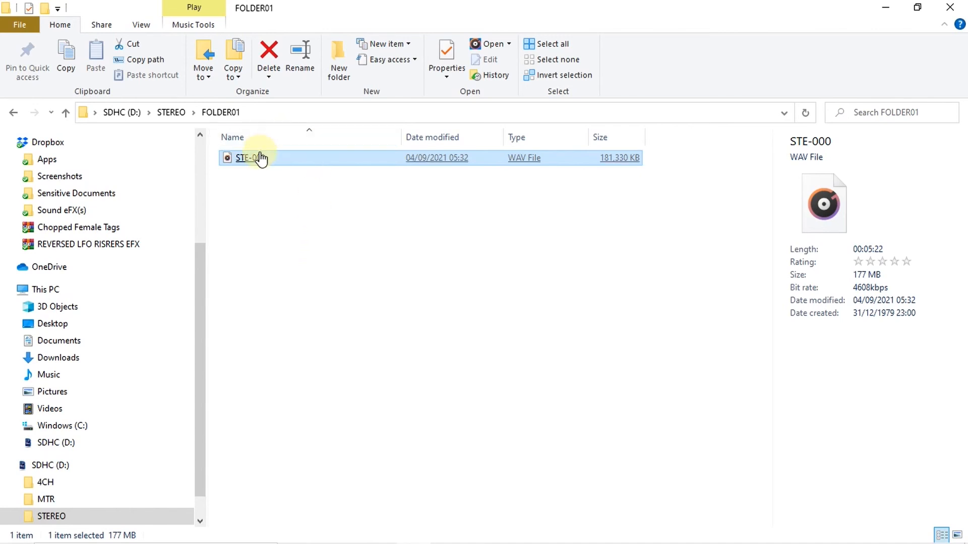
Rename the STE-000 WAV file as Metal Cooking Tops.
{"action": "mouse_move", "coordinate": [261, 163]}
{"action": "right_click", "coordinate": [260, 158]}
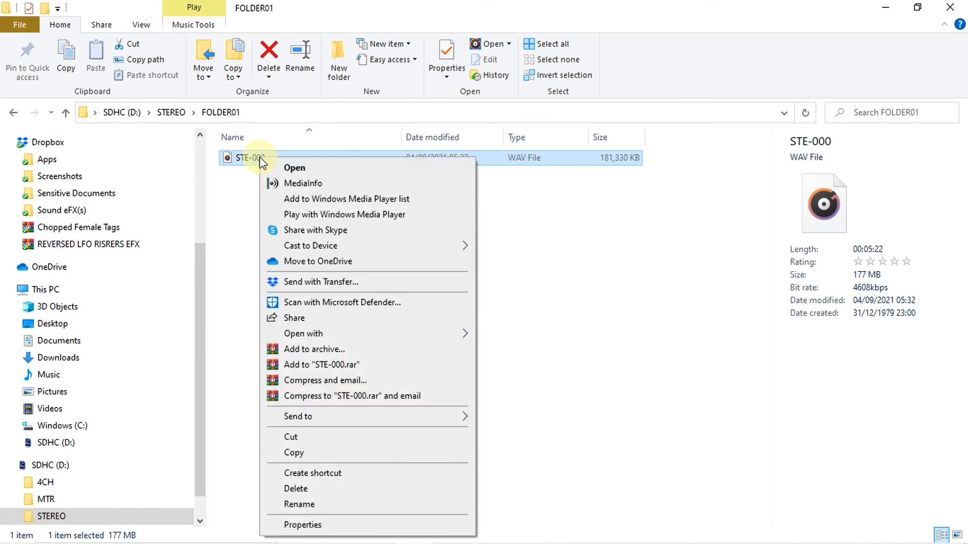
{"action": "left_click", "coordinate": [308, 504]}
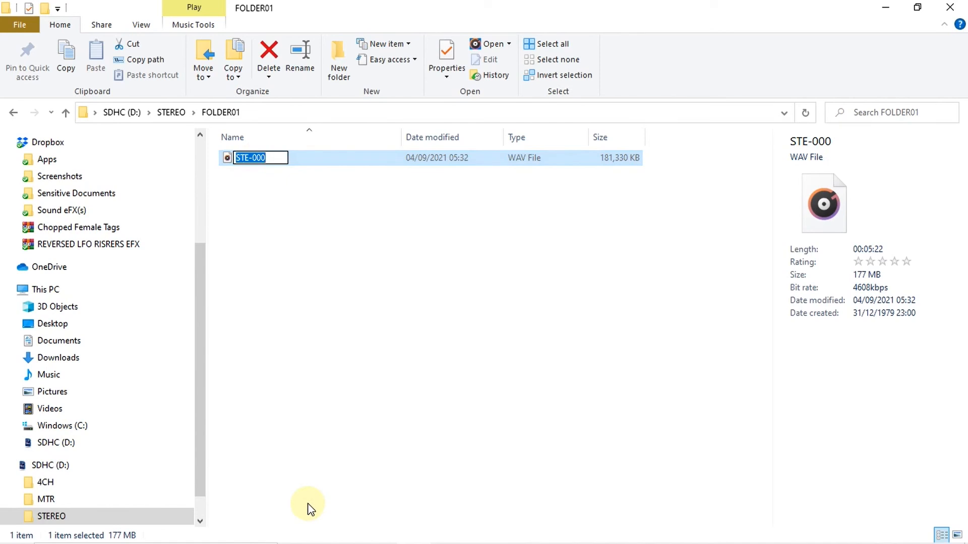
{"action": "type", "text": "Me"}
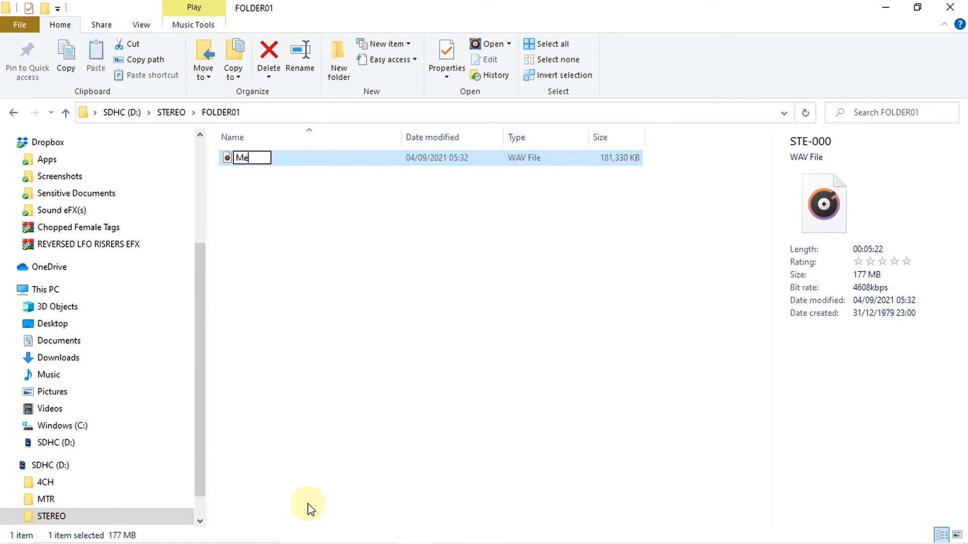
{"action": "type", "text": "tal Cooking Tops"}
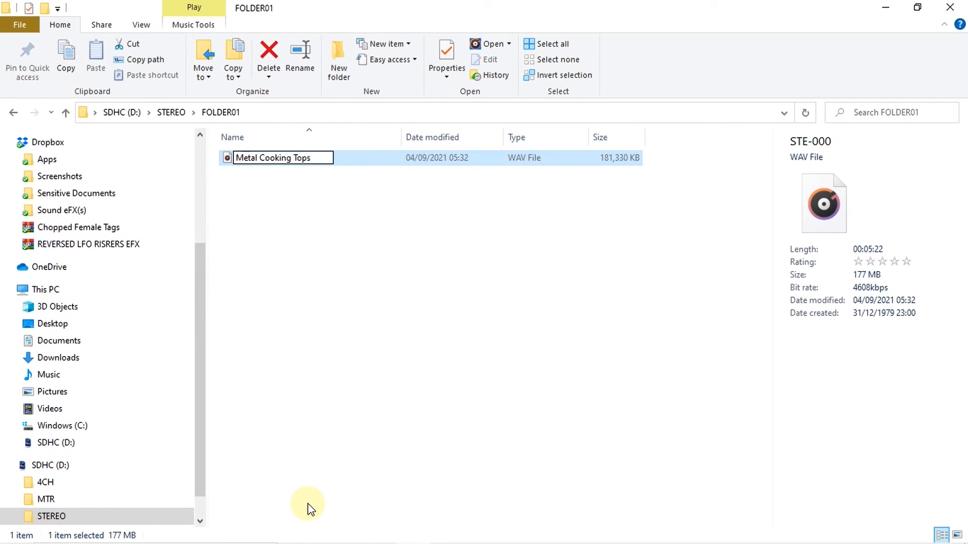
{"action": "key", "text": "Return"}
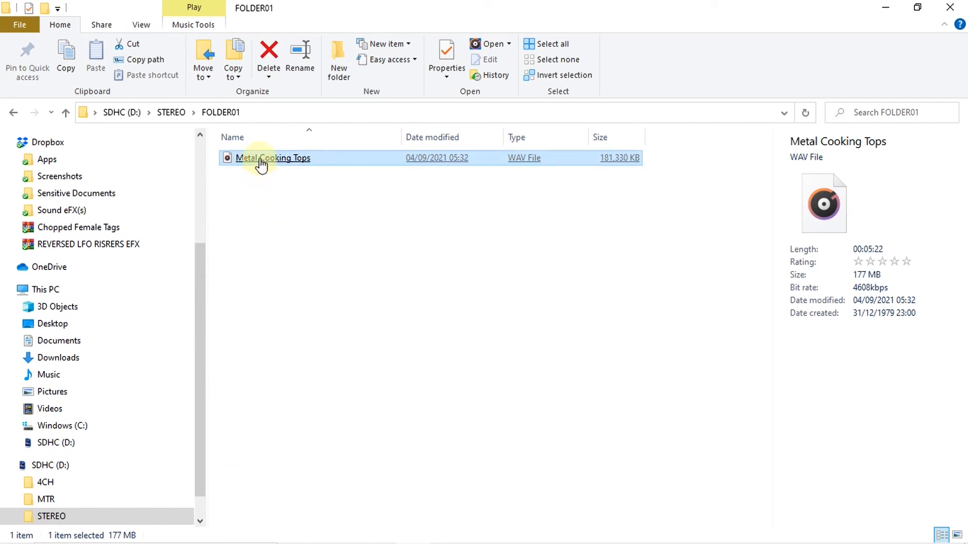
Expand Music through SCI CORE LIBRARY, PRE-RECORDED AUDIO, SACKRED SONIKS and RAW, and open the METALS folder.
{"action": "mouse_move", "coordinate": [261, 165]}
{"action": "left_click_drag", "start_coordinate": [261, 165], "coordinate": [346, 268]}
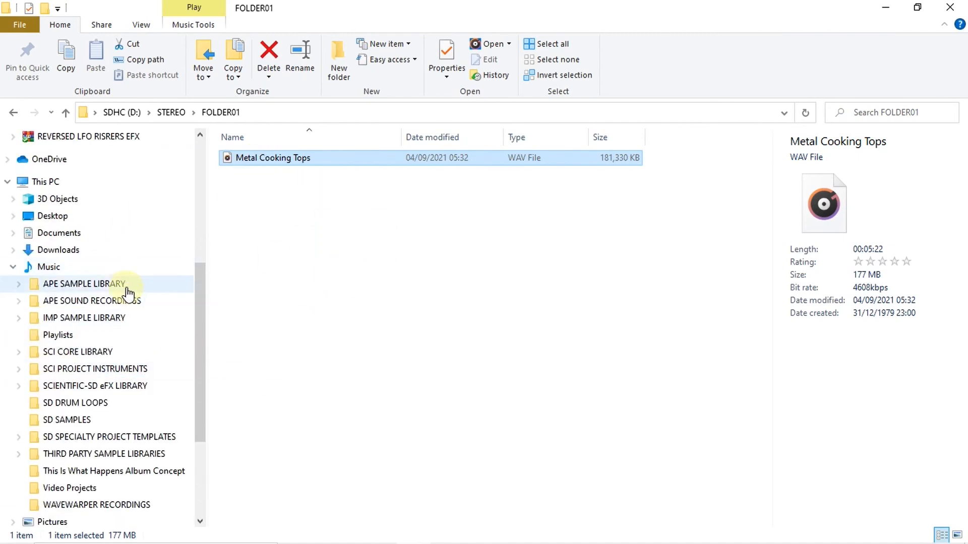
{"action": "scroll", "coordinate": [129, 293], "scroll_direction": "down", "scroll_amount": 2}
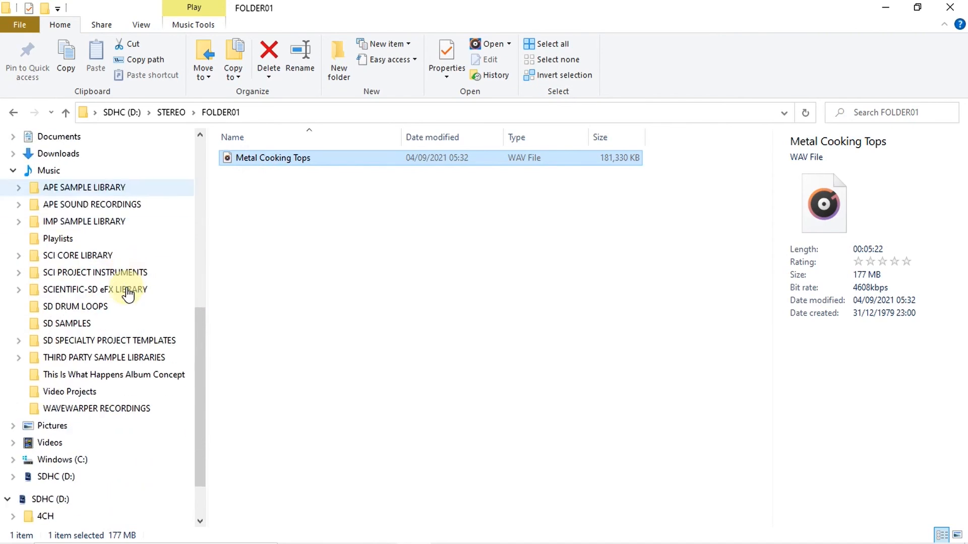
{"action": "left_click", "coordinate": [18, 257]}
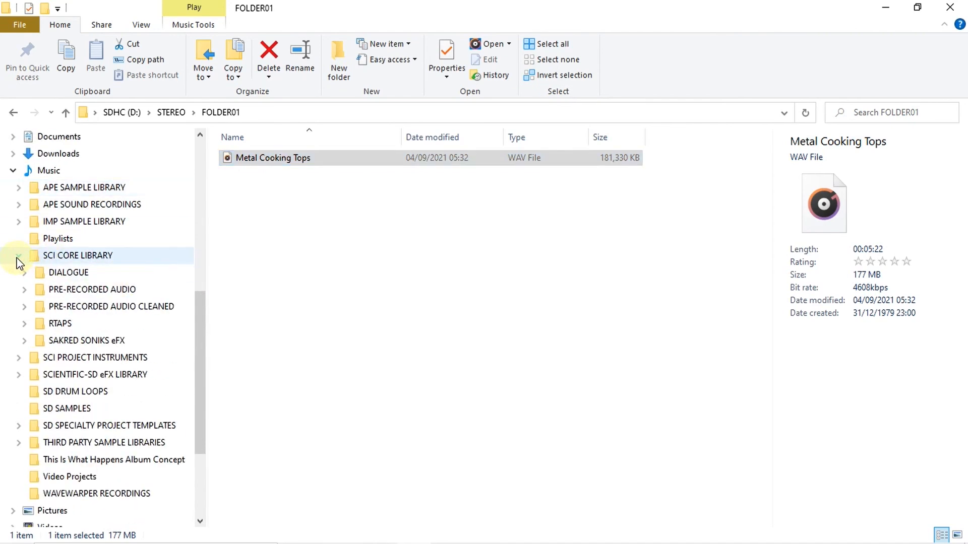
{"action": "left_click", "coordinate": [25, 290]}
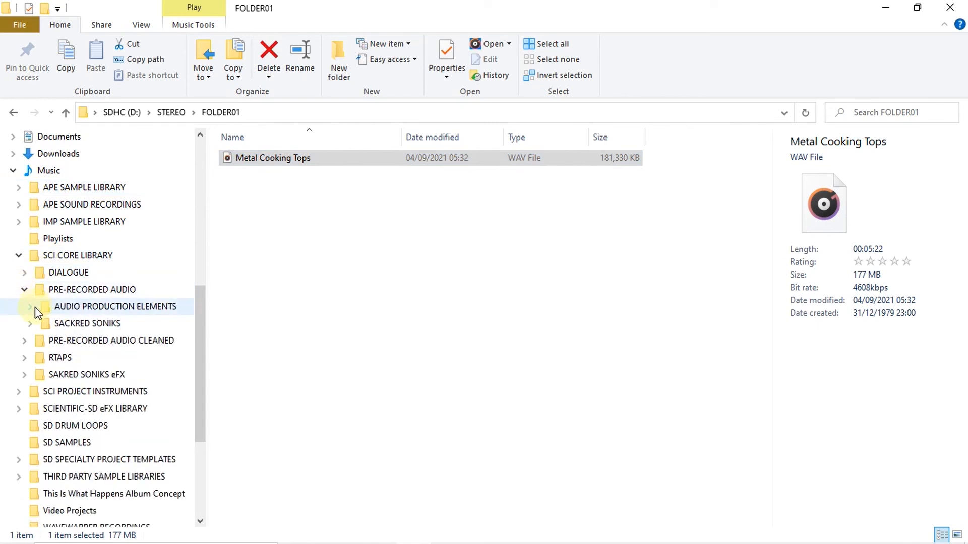
{"action": "left_click", "coordinate": [31, 324]}
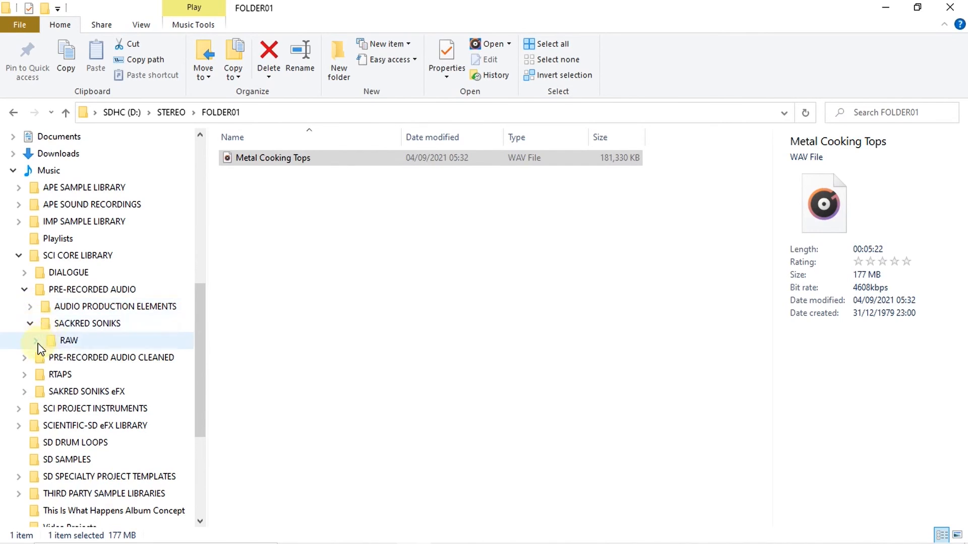
{"action": "left_click", "coordinate": [37, 341]}
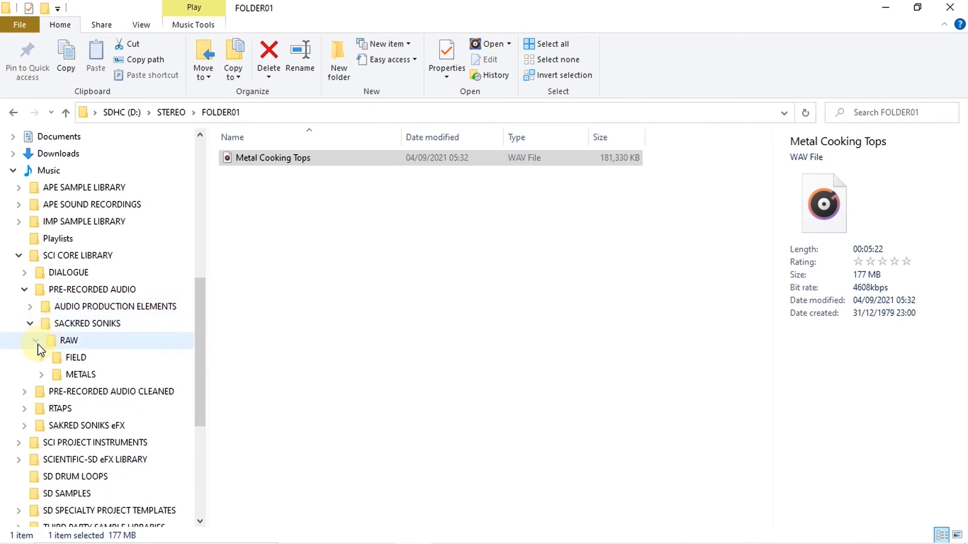
{"action": "left_click", "coordinate": [78, 377]}
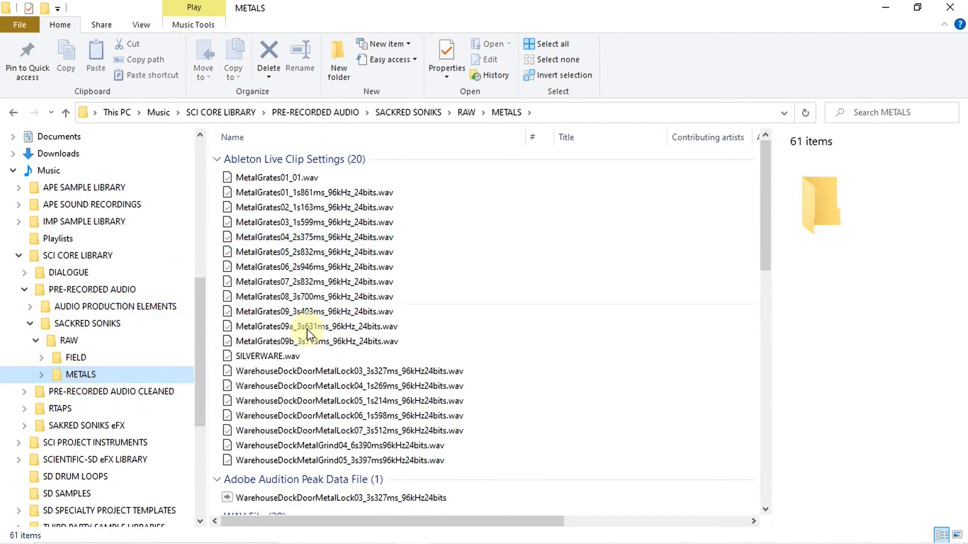
Delete all Ableton Live Clip Settings files and the Adobe Audition Peak Data file from the METALS folder.
{"action": "left_click", "coordinate": [301, 163]}
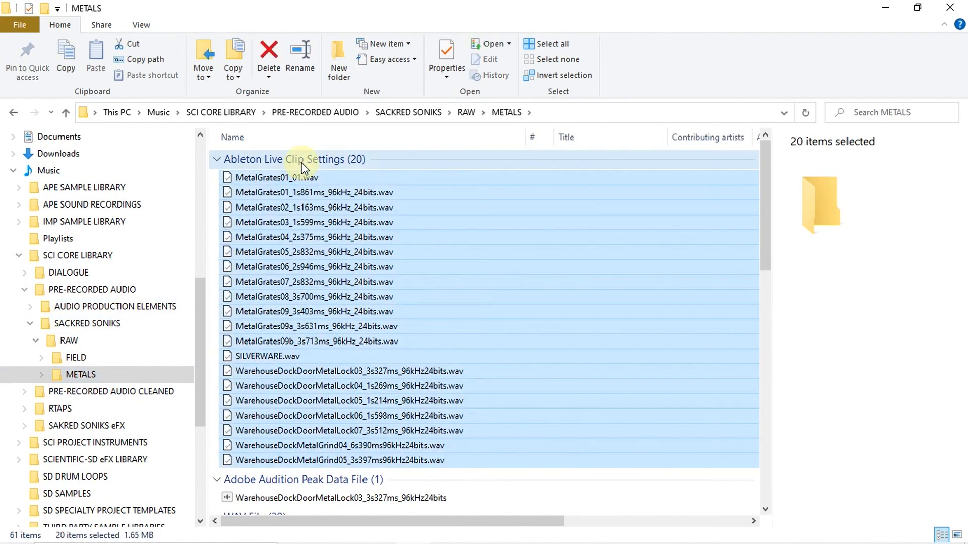
{"action": "key", "text": "Delete"}
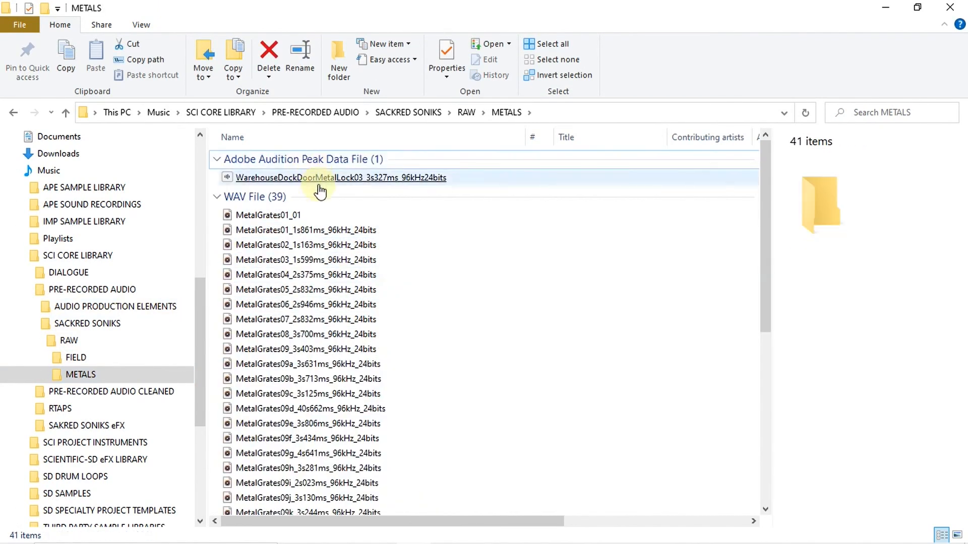
{"action": "left_click", "coordinate": [307, 160]}
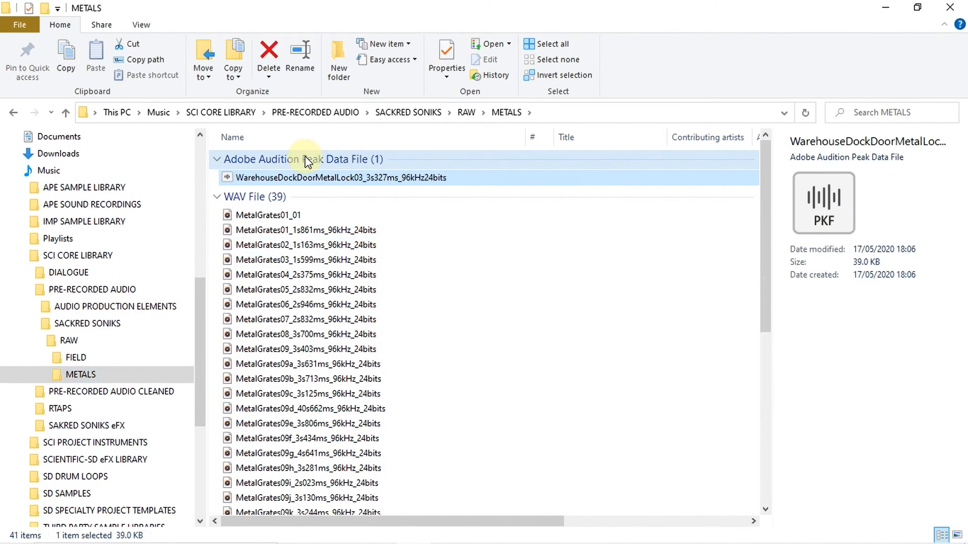
{"action": "key", "text": "Delete"}
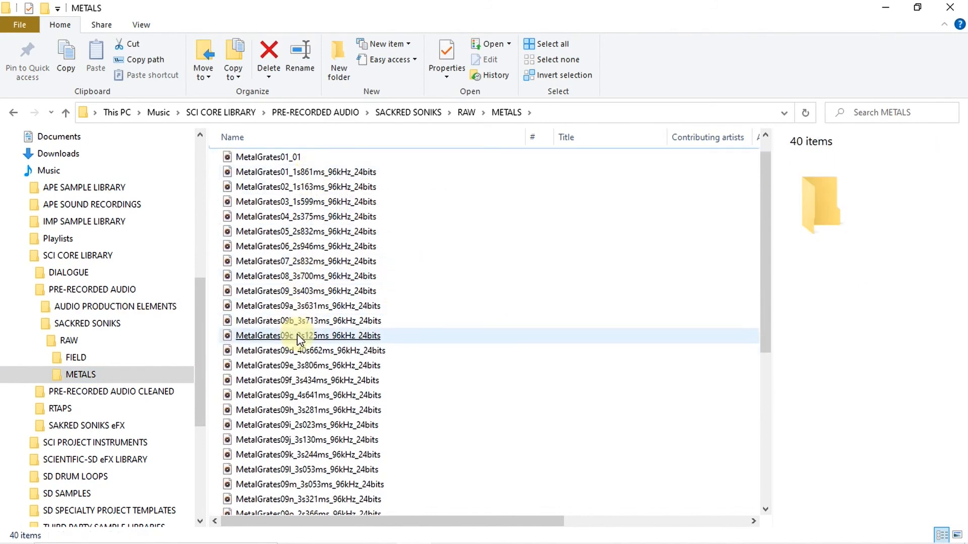
Look through the WAV files and archive already stored in the METALS folder, checking a few files' details.
{"action": "scroll", "coordinate": [302, 339], "scroll_direction": "down", "scroll_amount": 5}
{"action": "left_click", "coordinate": [302, 340]}
{"action": "scroll", "coordinate": [298, 340], "scroll_direction": "down", "scroll_amount": 1}
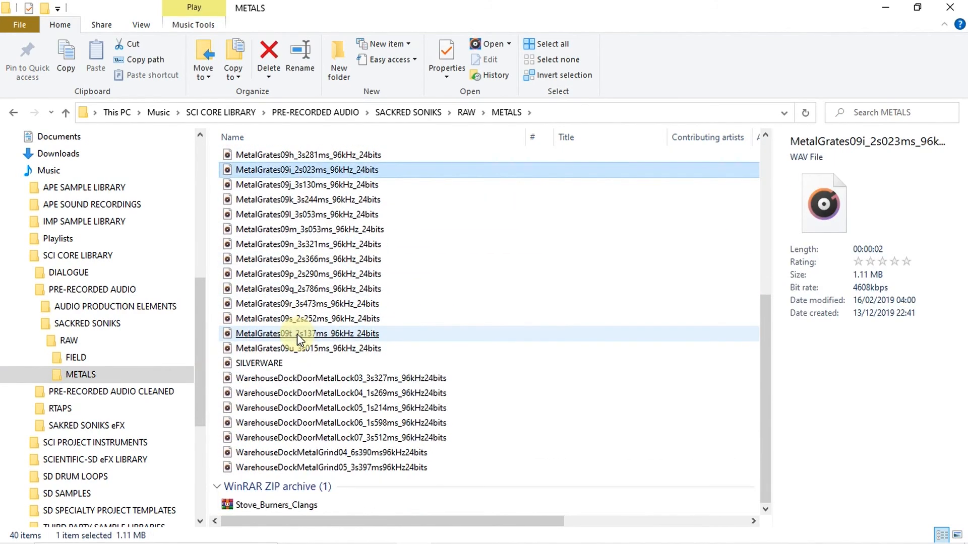
{"action": "left_click", "coordinate": [317, 453]}
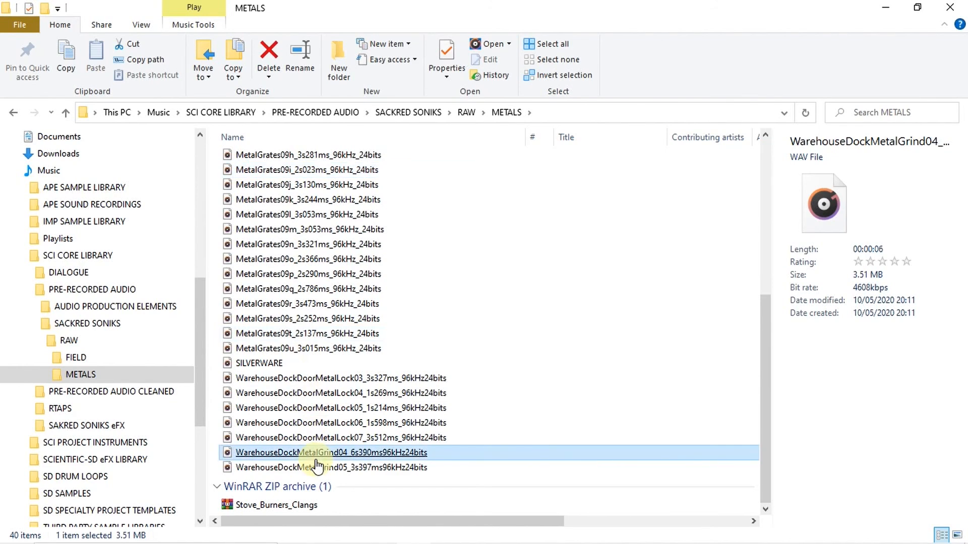
{"action": "left_click", "coordinate": [287, 311]}
{"action": "scroll", "coordinate": [287, 313], "scroll_direction": "up", "scroll_amount": 1}
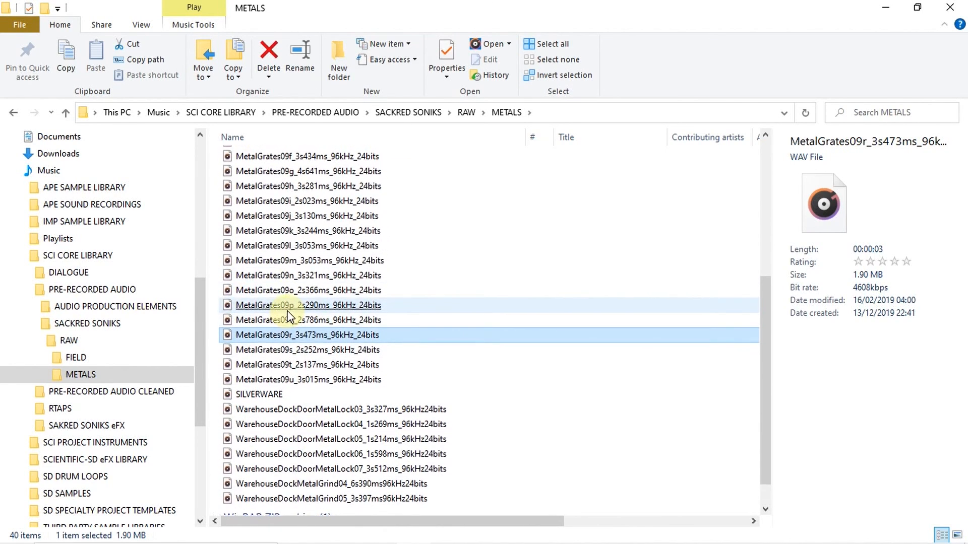
{"action": "scroll", "coordinate": [288, 316], "scroll_direction": "up", "scroll_amount": 1}
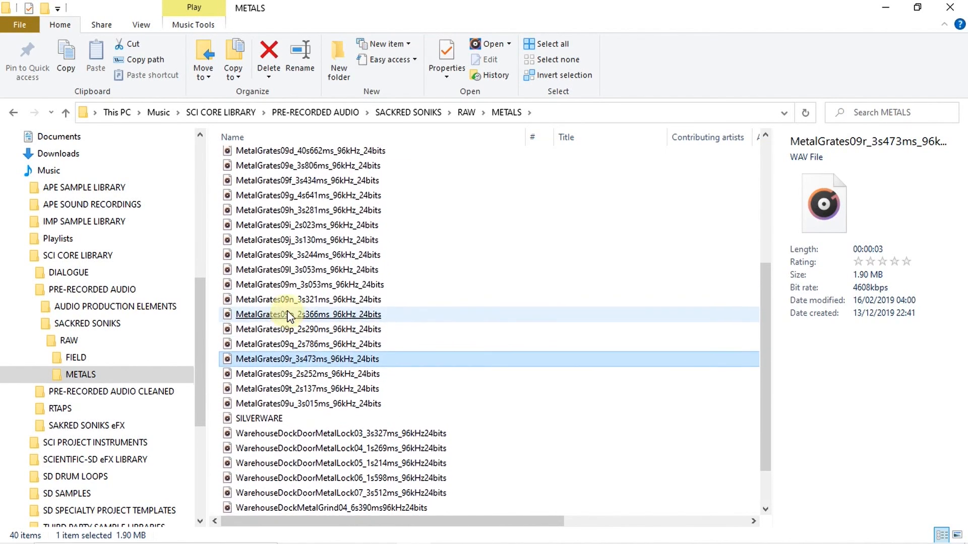
{"action": "scroll", "coordinate": [288, 314], "scroll_direction": "up", "scroll_amount": 5}
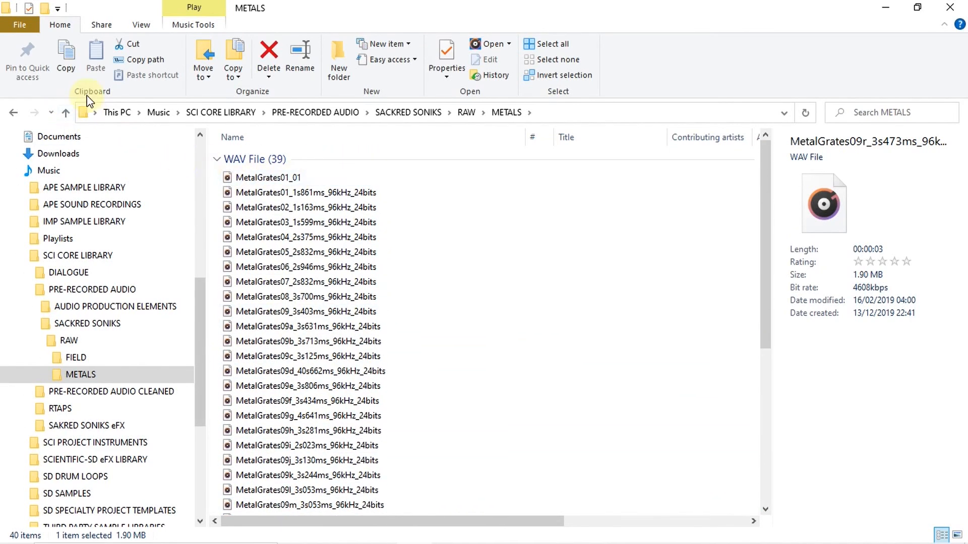
Return to FOLDER01 on the SD card and copy the Metal Cooking Tops WAV file into the METALS folder.
{"action": "left_click", "coordinate": [14, 115]}
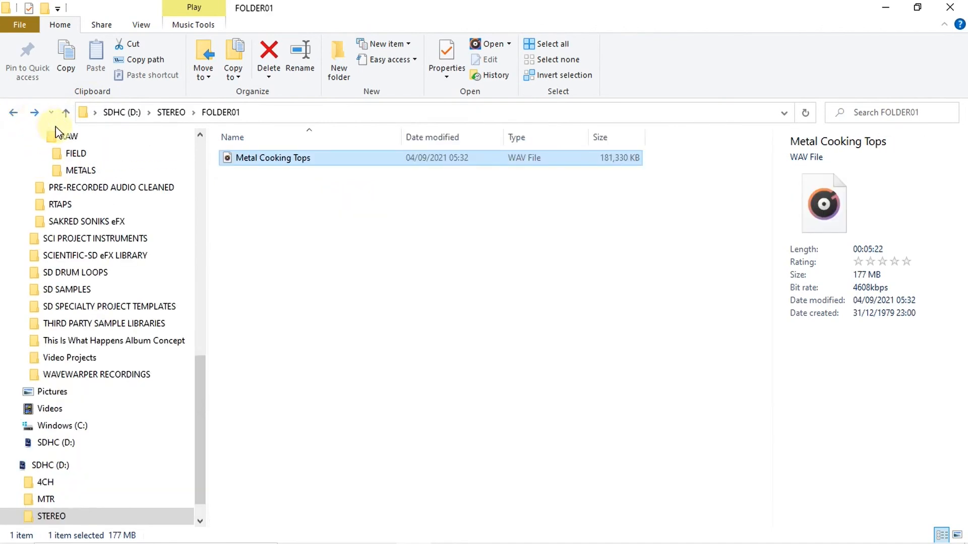
{"action": "scroll", "coordinate": [107, 255], "scroll_direction": "up", "scroll_amount": 5}
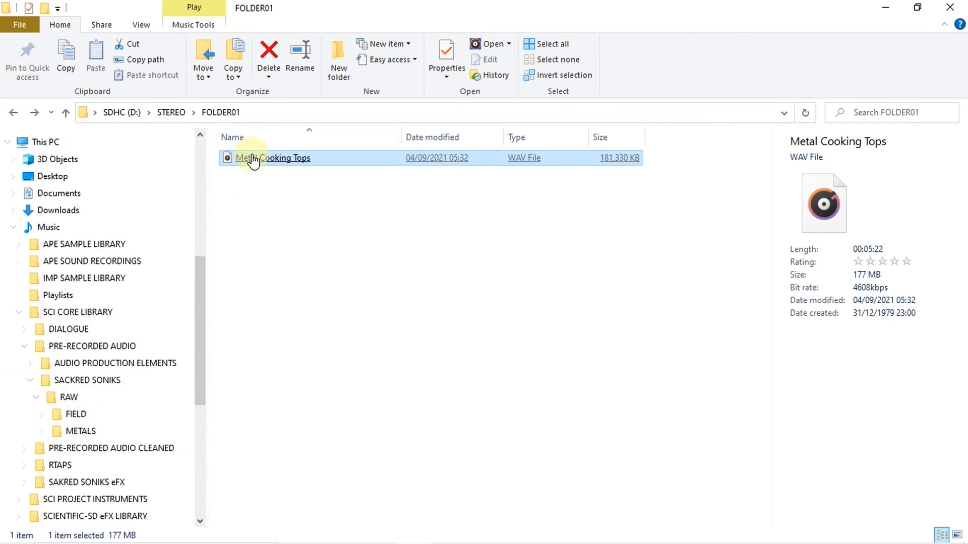
{"action": "left_click_drag", "start_coordinate": [252, 162], "coordinate": [105, 432]}
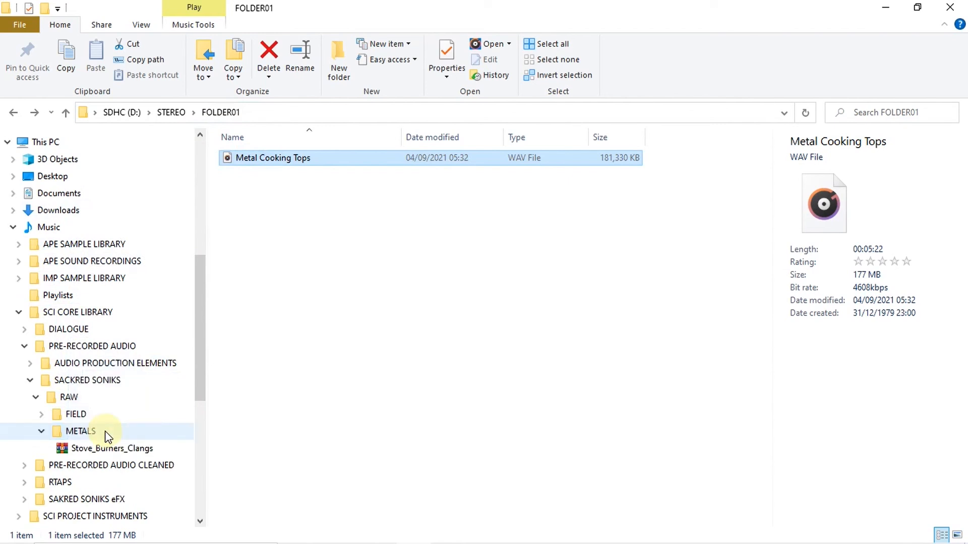
Open METALS inside RAW to check for the copied Metal Cooking Tops file, and go back to FOLDER01.
{"action": "left_click", "coordinate": [73, 401]}
{"action": "left_click", "coordinate": [261, 177]}
{"action": "double_click", "coordinate": [262, 181]}
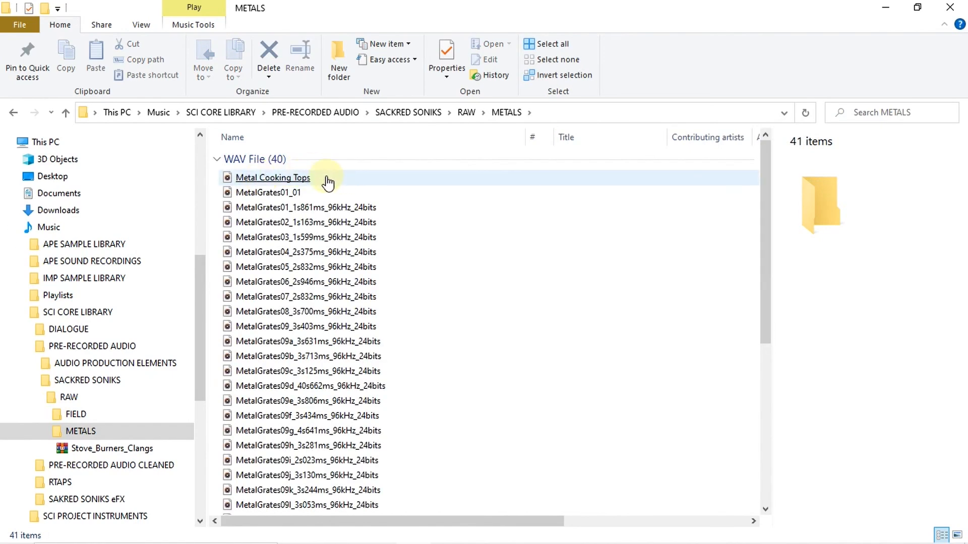
{"action": "left_click", "coordinate": [64, 112]}
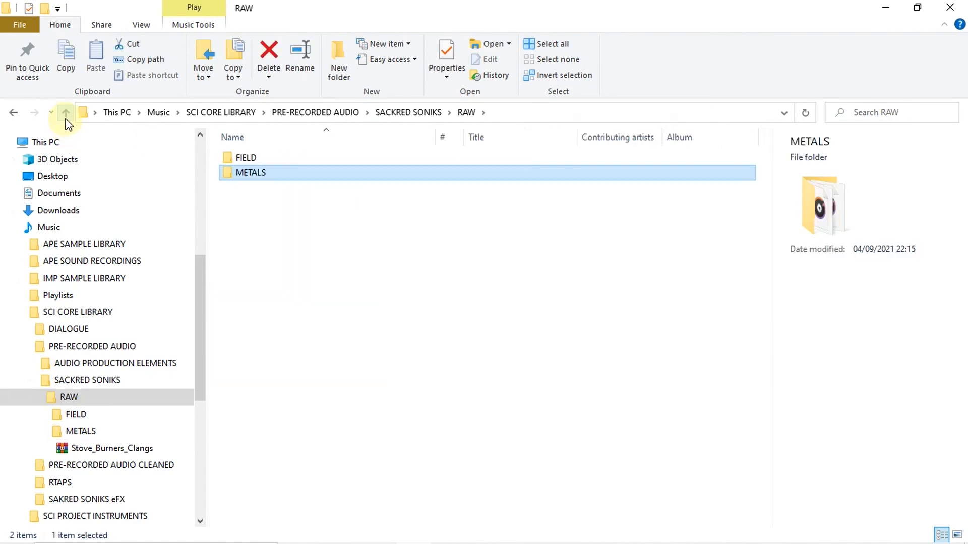
{"action": "left_click", "coordinate": [14, 114]}
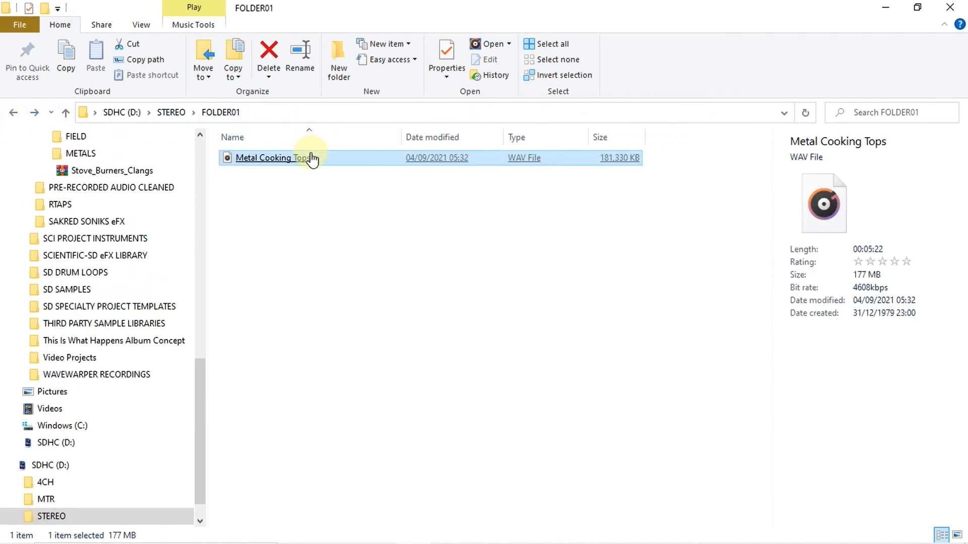
Permanently delete the original Metal Cooking Tops file from FOLDER01 on the SD card, minimizing the open windows to confirm the deletion.
{"action": "right_click", "coordinate": [313, 159]}
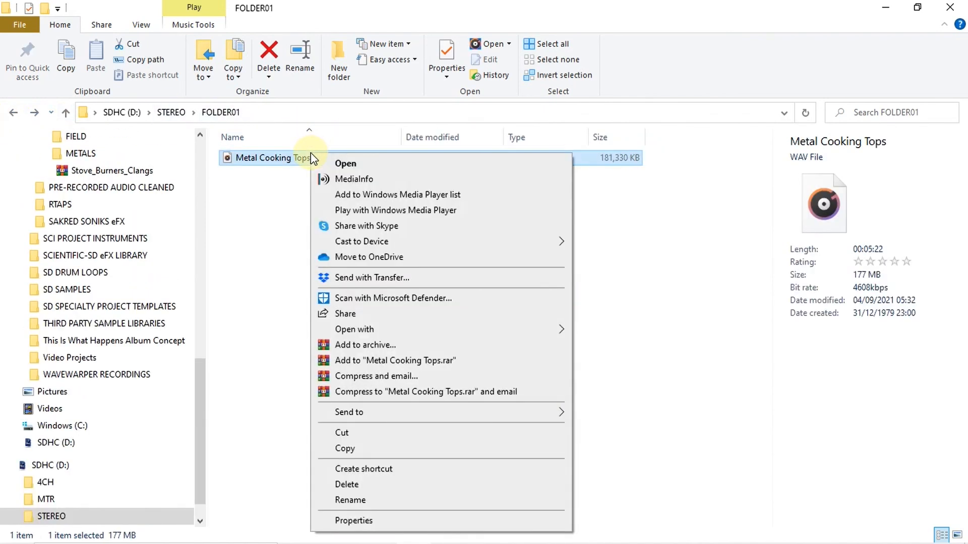
{"action": "left_click", "coordinate": [356, 488]}
{"action": "key", "text": "Escape"}
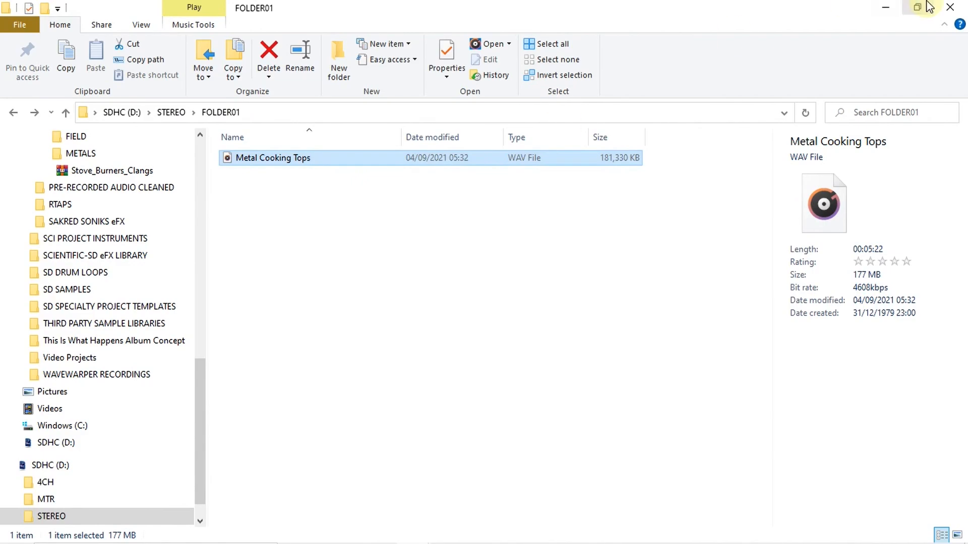
{"action": "left_click", "coordinate": [892, 7]}
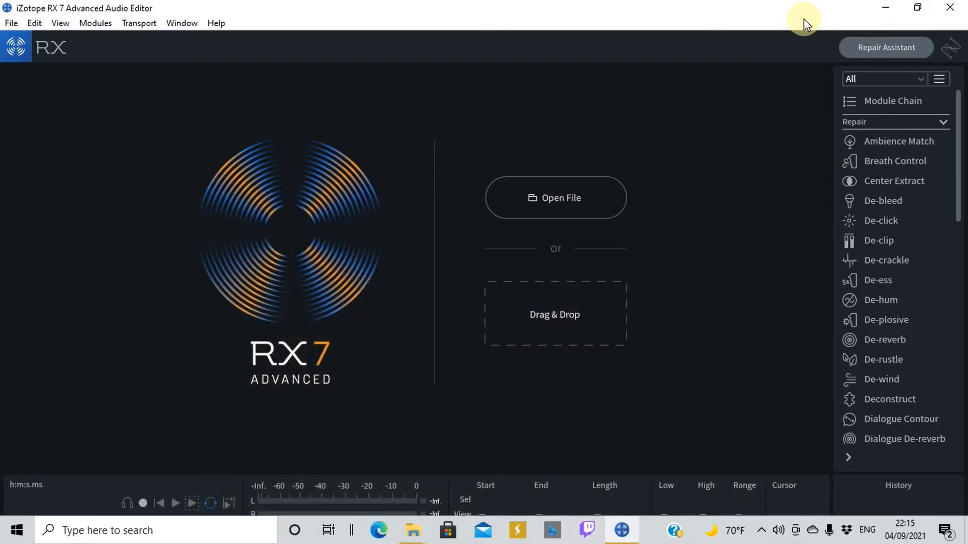
{"action": "left_click", "coordinate": [885, 7]}
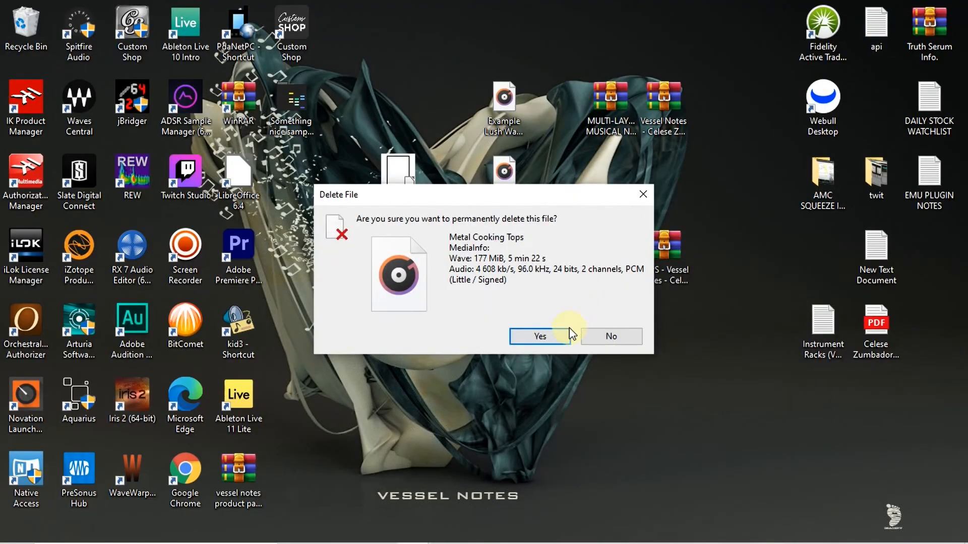
{"action": "left_click", "coordinate": [540, 336]}
Reopen the FOLDER01 window, check its contents, go to the SDHC (D:) root and close the window.
{"action": "mouse_move", "coordinate": [492, 540]}
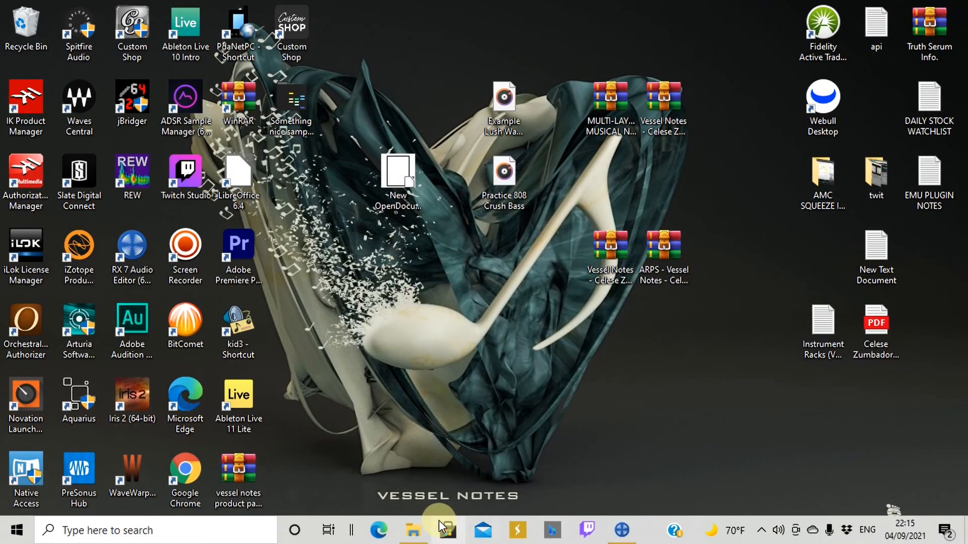
{"action": "left_click", "coordinate": [417, 534]}
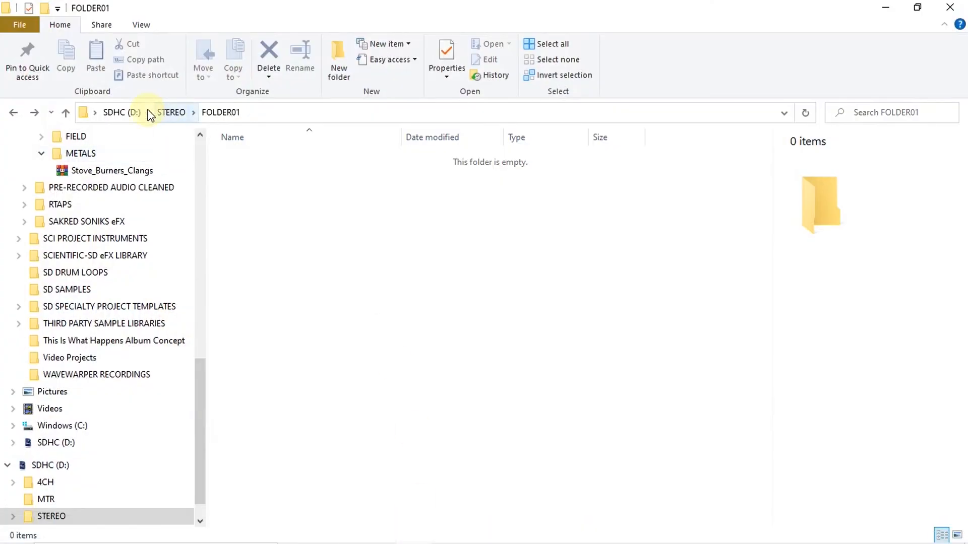
{"action": "left_click", "coordinate": [107, 113]}
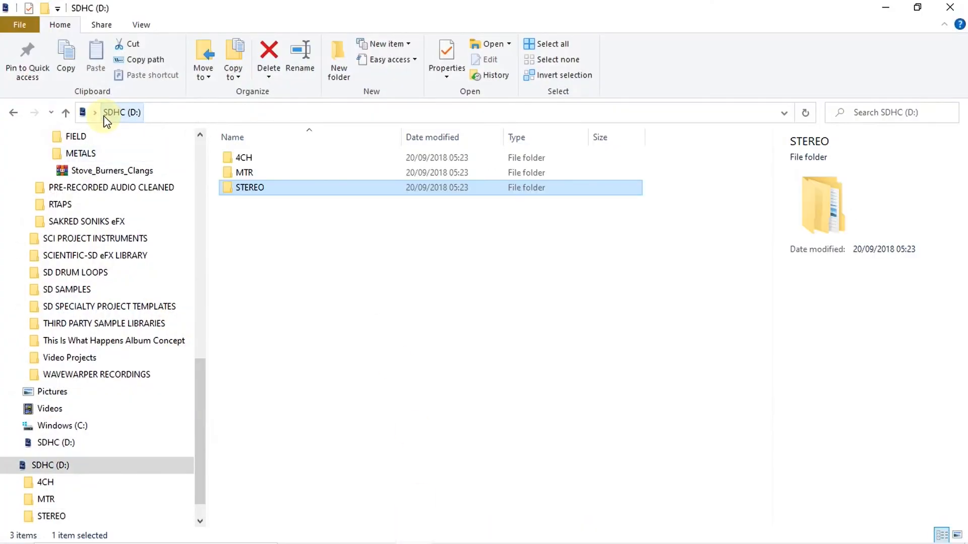
{"action": "left_click", "coordinate": [945, 11]}
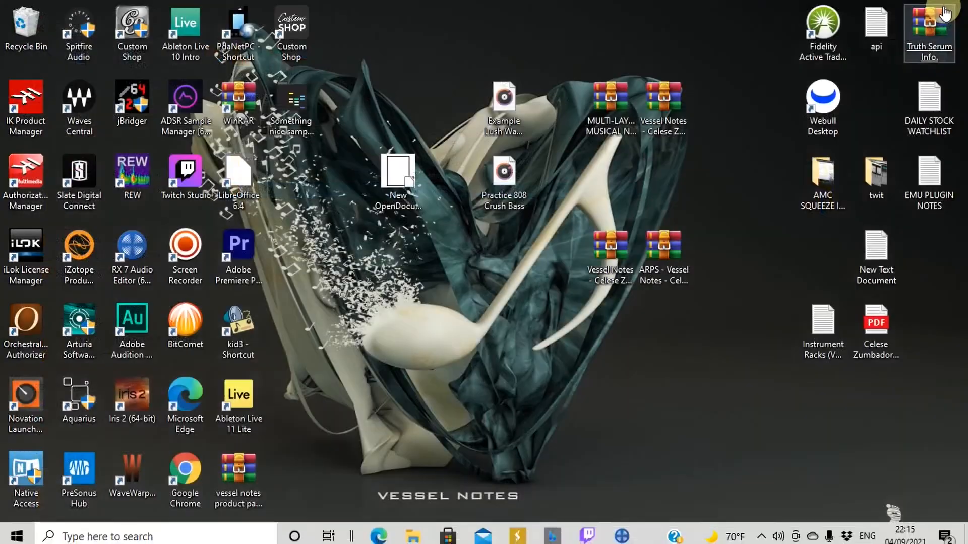
Safely eject the SDHC (D:) card using the system's hidden notification items.
{"action": "left_click", "coordinate": [762, 531]}
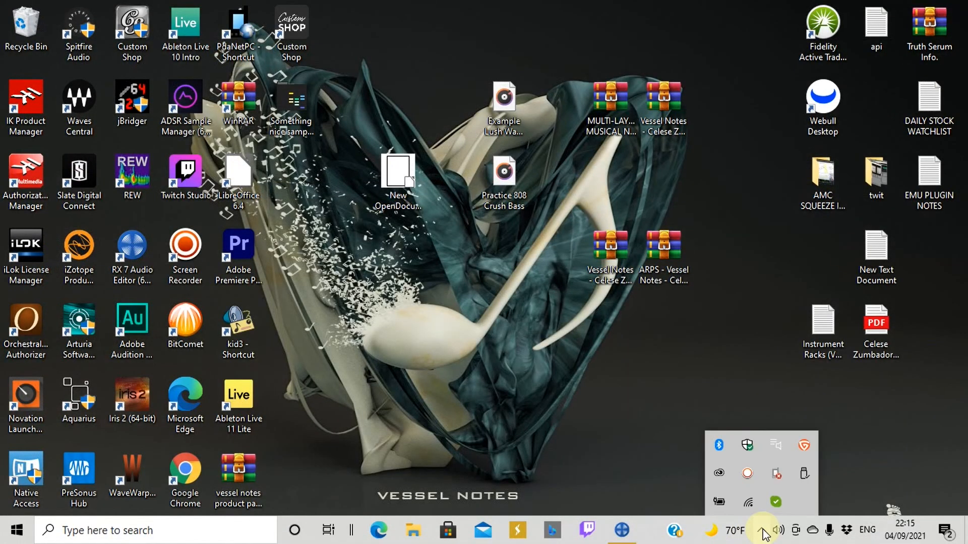
{"action": "left_click", "coordinate": [785, 481]}
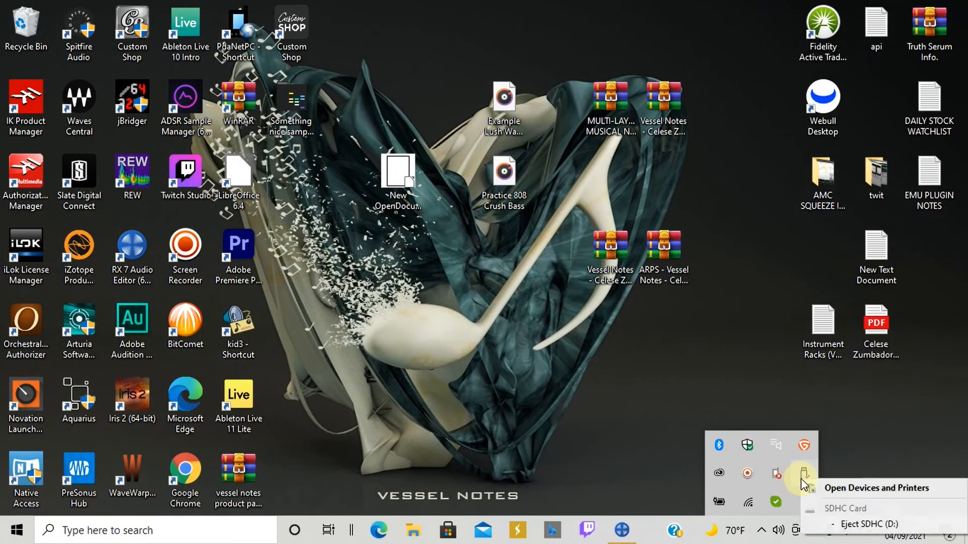
{"action": "left_click", "coordinate": [837, 524]}
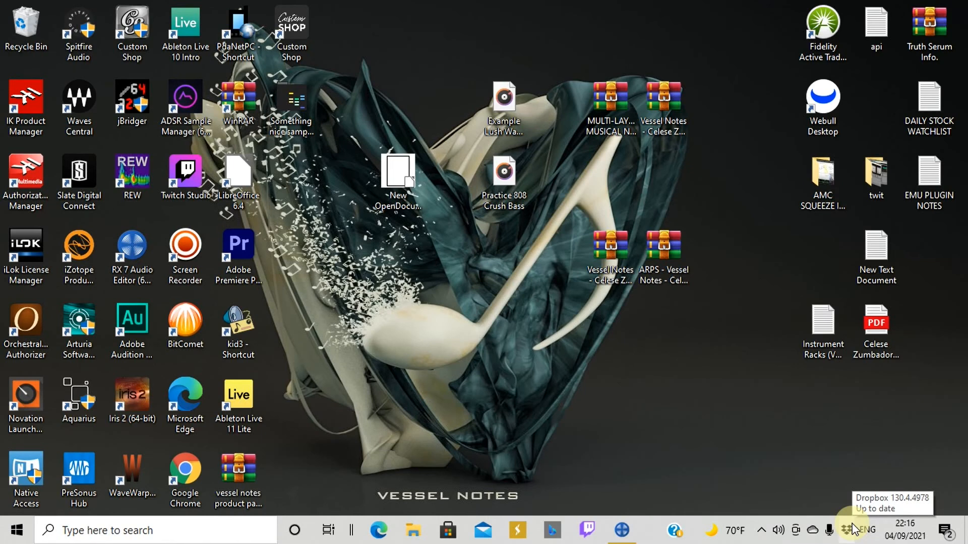
{"action": "left_click", "coordinate": [851, 528]}
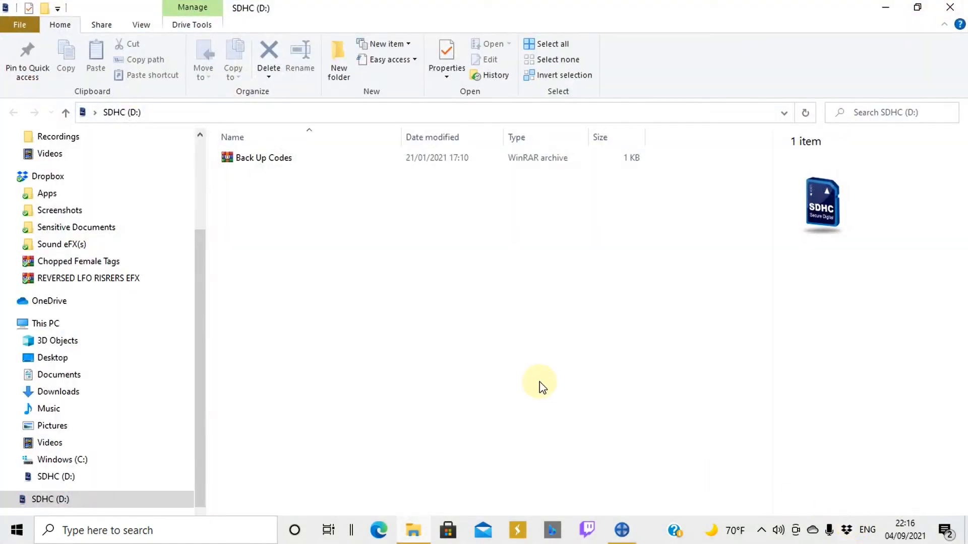
Leave the SDHC (D:) folder, close the file window and switch to the iZotope RX 7 Audio Editor.
{"action": "left_click", "coordinate": [66, 112]}
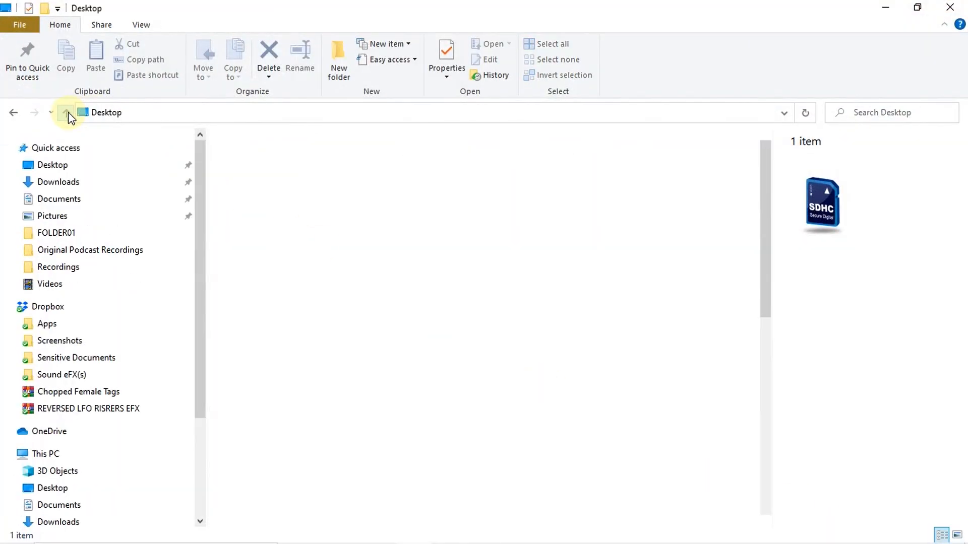
{"action": "left_click", "coordinate": [950, 9]}
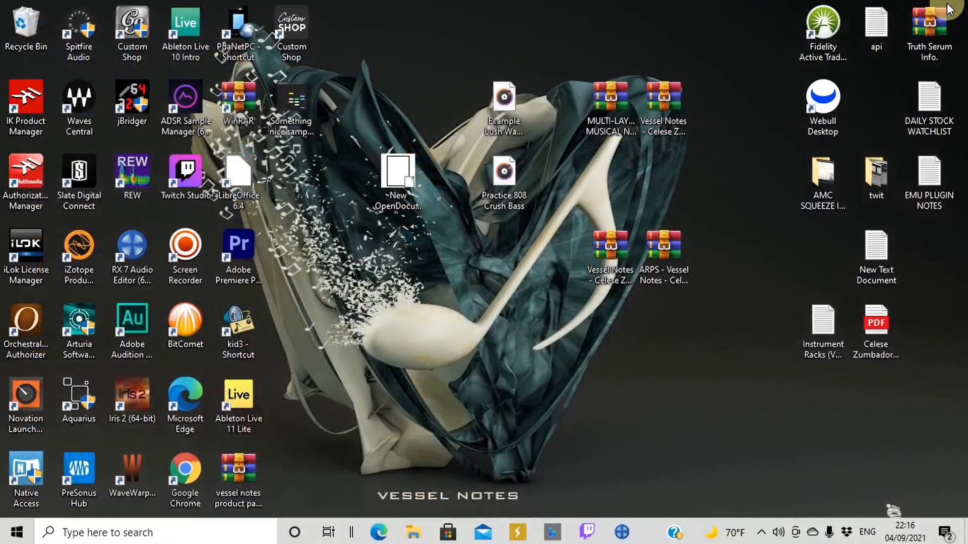
{"action": "left_click", "coordinate": [616, 538]}
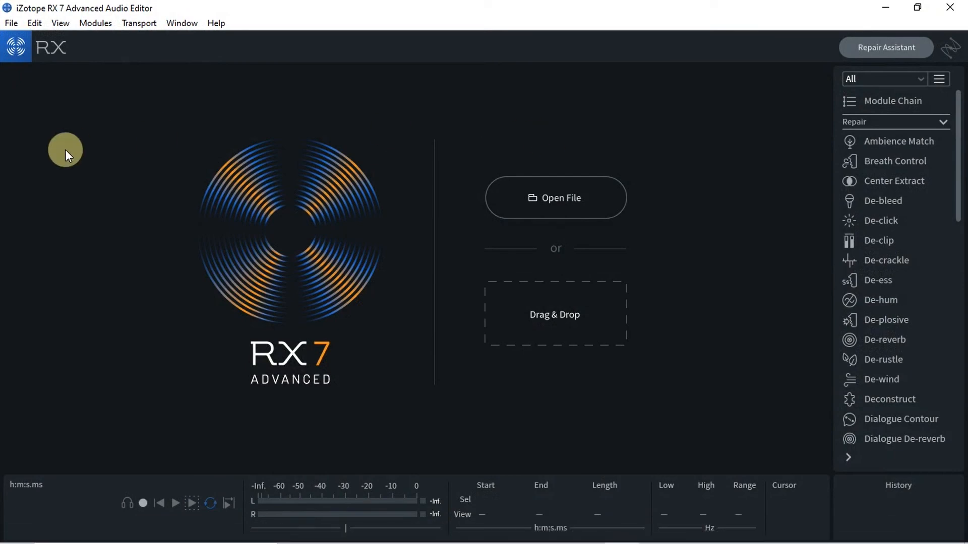
Start opening an audio file and browse to SCI CORE LIBRARY in the Music folder of This PC.
{"action": "left_click", "coordinate": [538, 211]}
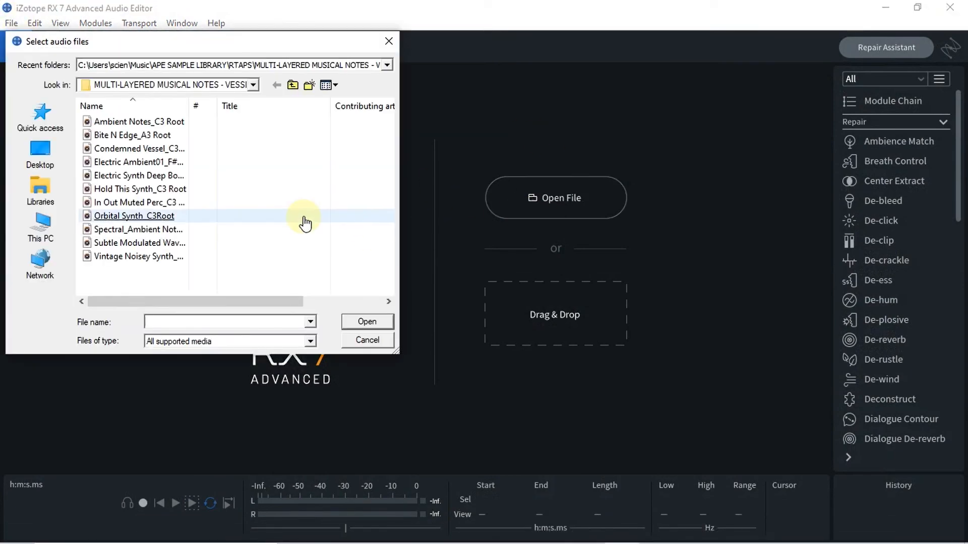
{"action": "left_click", "coordinate": [48, 237]}
{"action": "scroll", "coordinate": [184, 252], "scroll_direction": "down", "scroll_amount": 3}
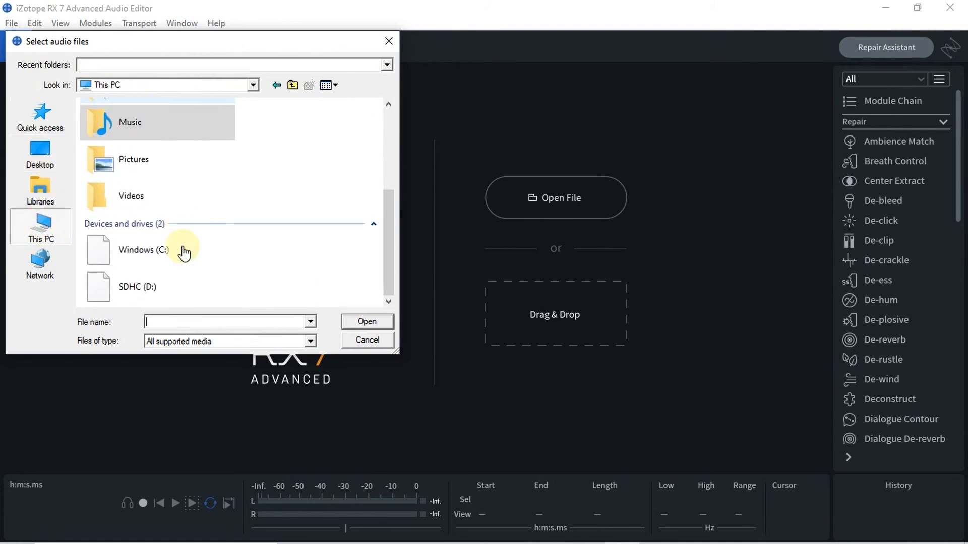
{"action": "double_click", "coordinate": [115, 116]}
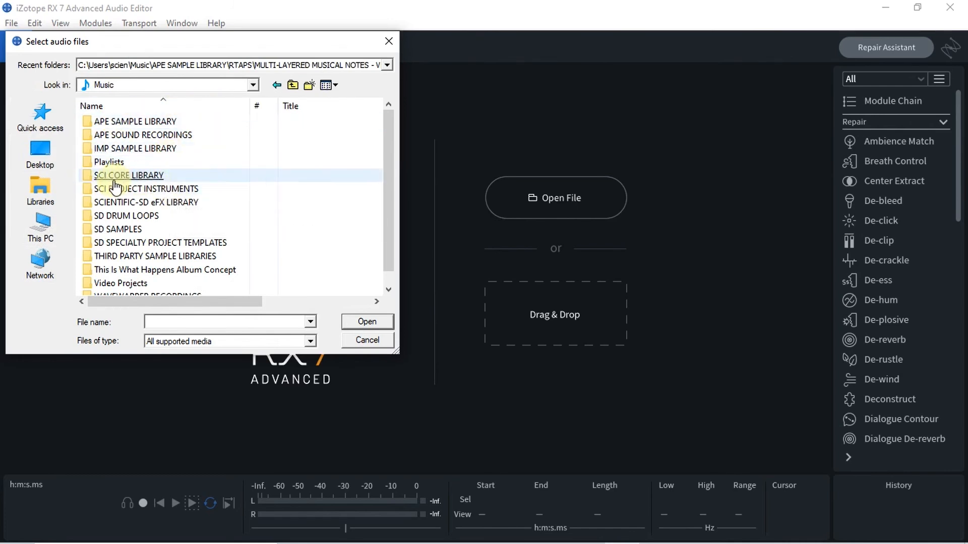
{"action": "double_click", "coordinate": [100, 175]}
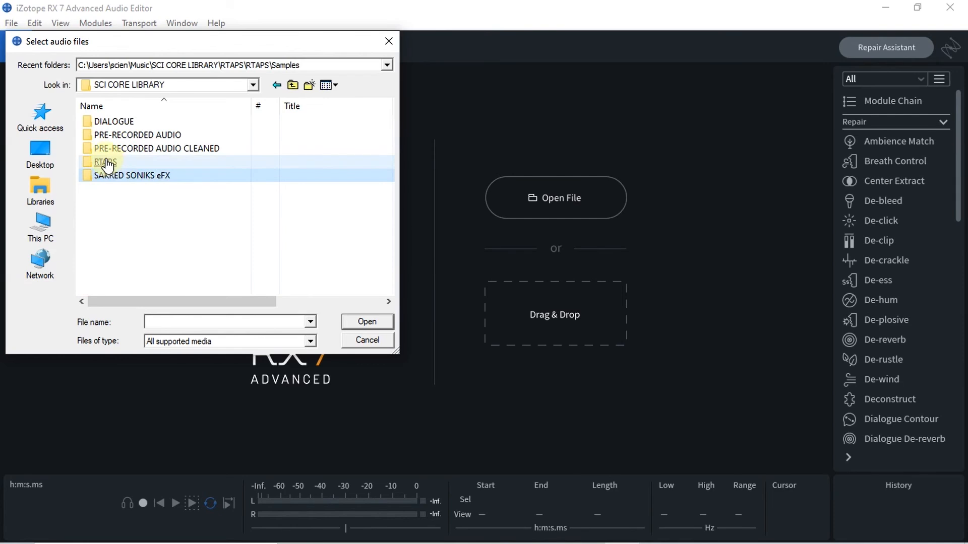
{"action": "left_click", "coordinate": [106, 162]}
{"action": "double_click", "coordinate": [105, 163]}
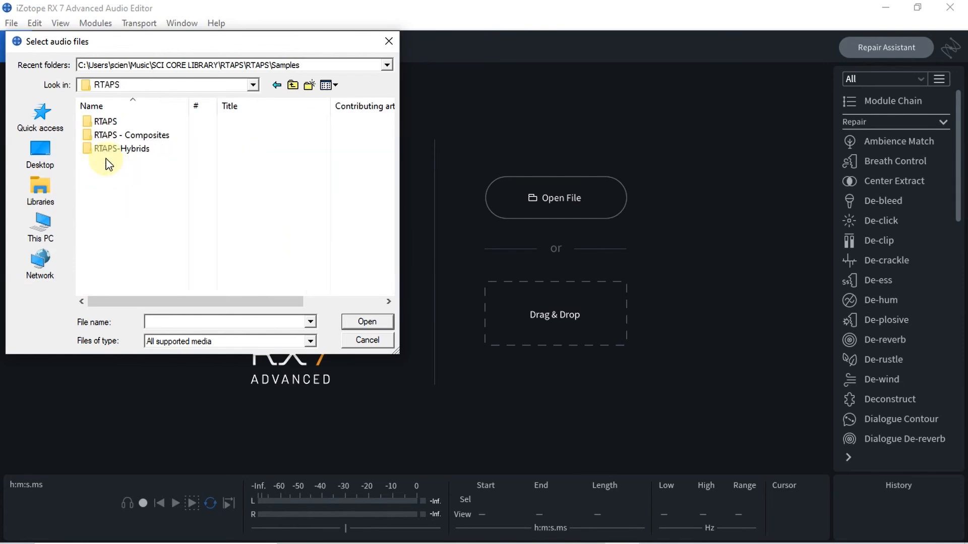
{"action": "left_click", "coordinate": [292, 87]}
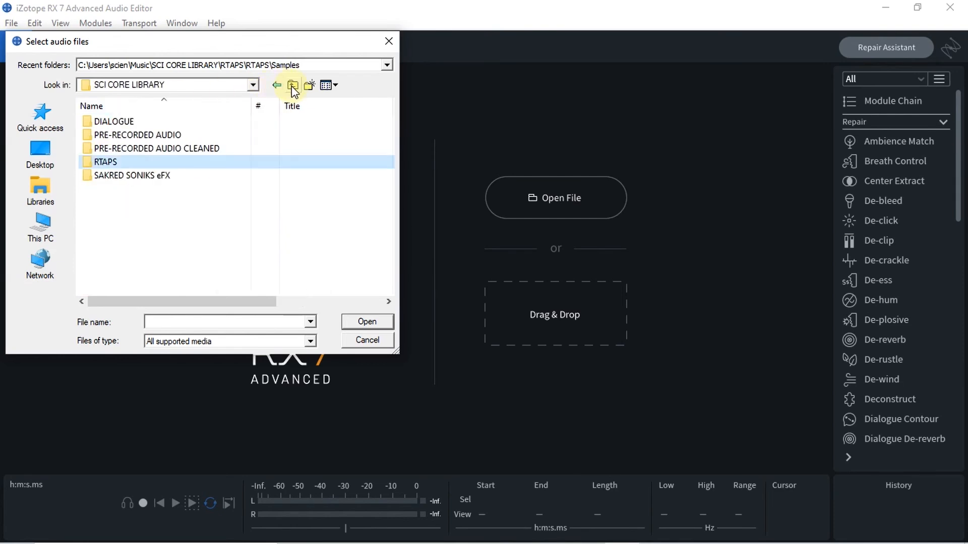
Open Metal Cooking Tops from the METALS folder inside PRE-RECORDED AUDIO, SACKRED SONIKS and RAW.
{"action": "left_click", "coordinate": [134, 136]}
{"action": "double_click", "coordinate": [134, 136]}
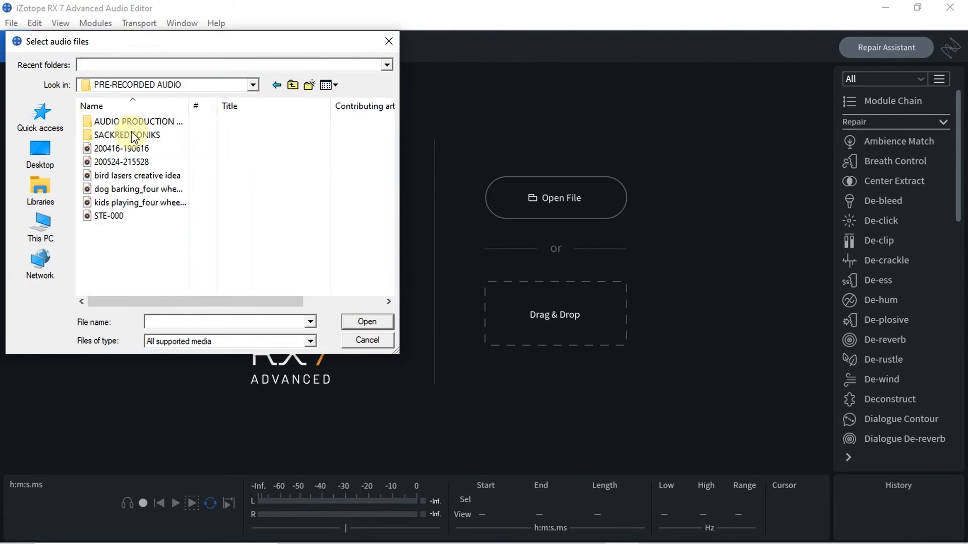
{"action": "left_click", "coordinate": [119, 139]}
{"action": "double_click", "coordinate": [118, 137]}
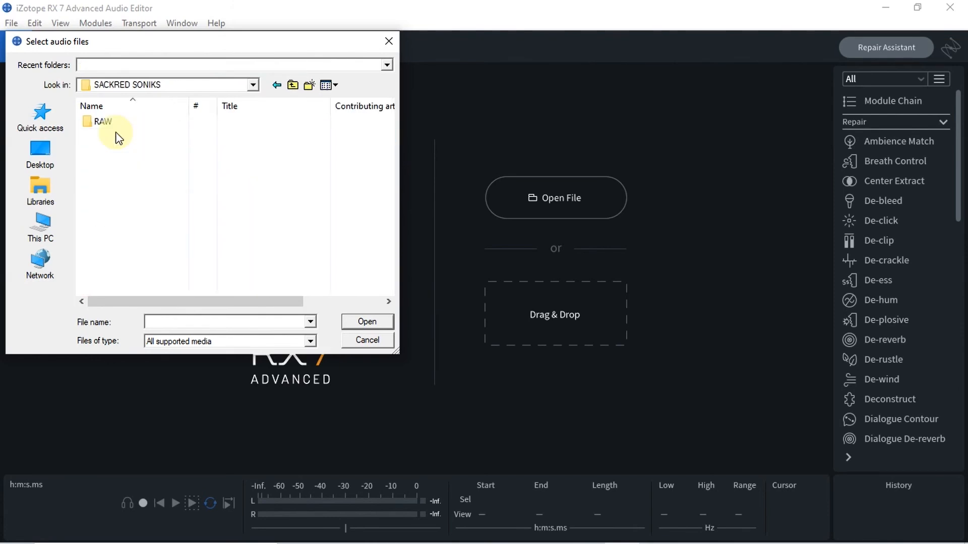
{"action": "double_click", "coordinate": [105, 121]}
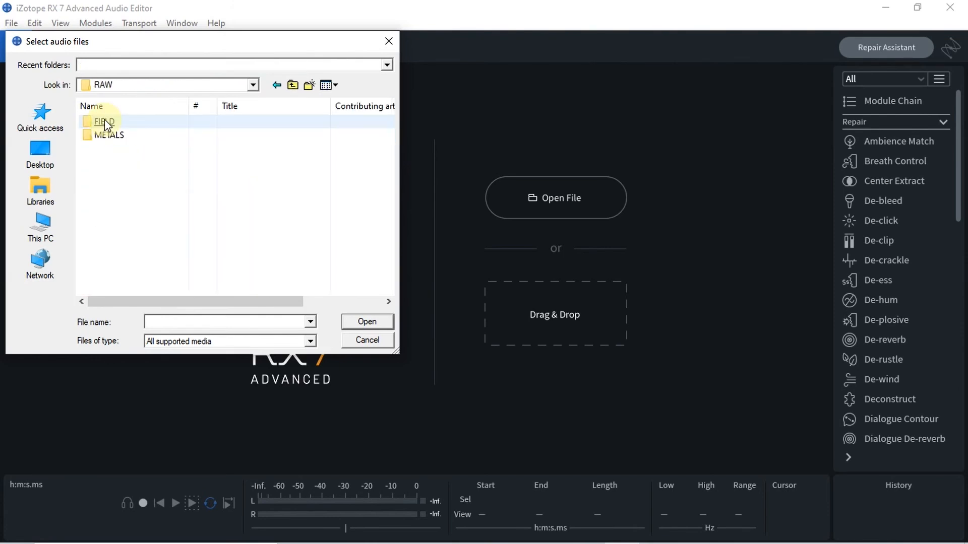
{"action": "double_click", "coordinate": [116, 136]}
{"action": "left_click", "coordinate": [116, 136]}
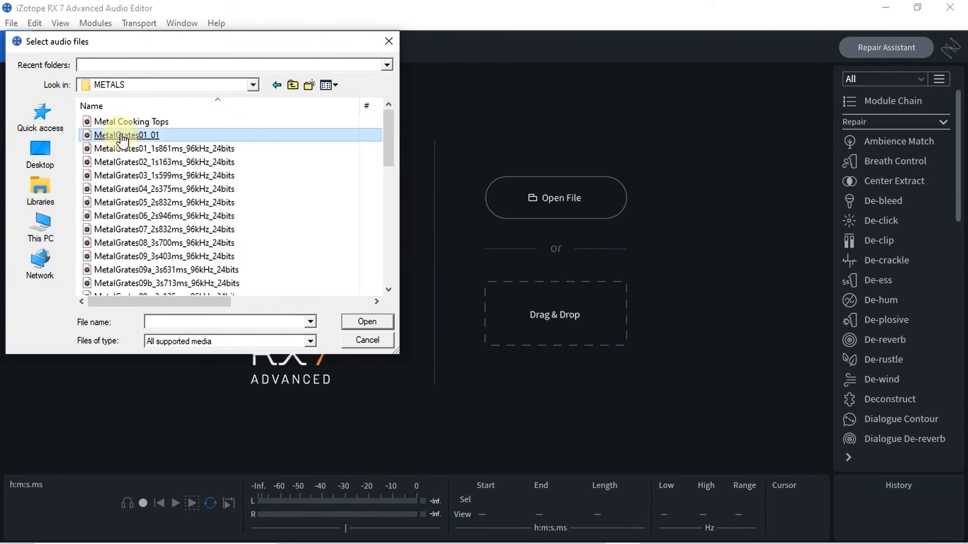
{"action": "double_click", "coordinate": [151, 124]}
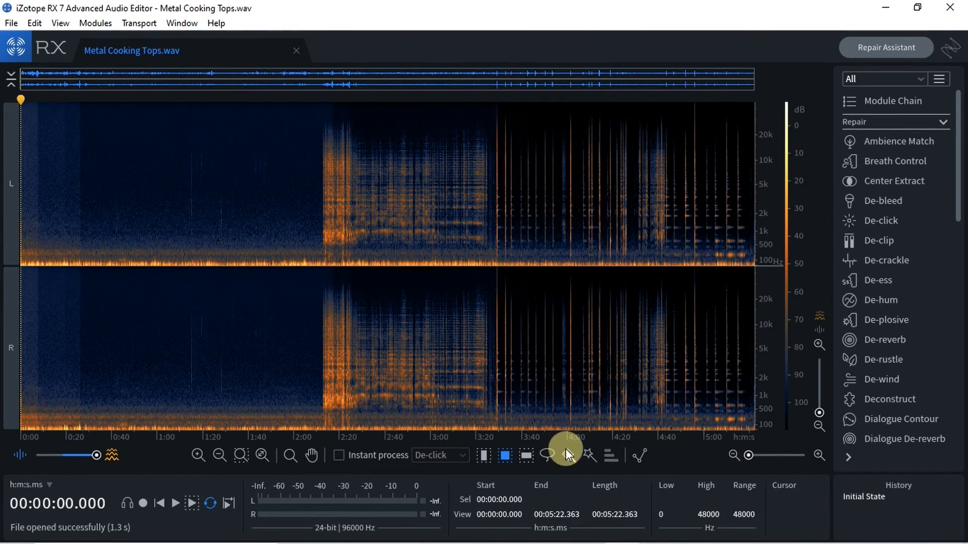
Use the time selection tool to select the recording's opening section from 0:00 to about 2:12.7.
{"action": "left_click", "coordinate": [504, 456]}
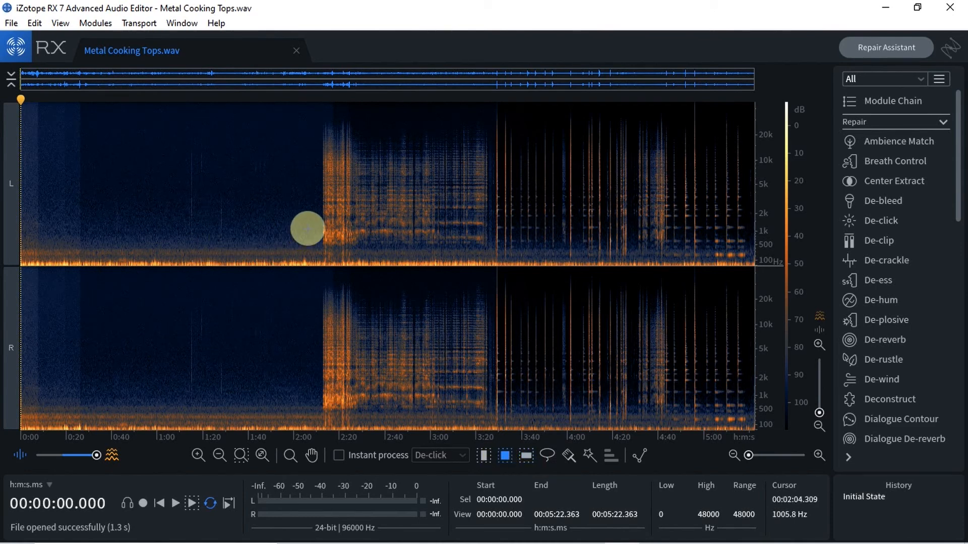
{"action": "left_click", "coordinate": [482, 455]}
{"action": "mouse_move", "coordinate": [322, 230]}
{"action": "left_mouse_down"}
{"action": "mouse_move", "coordinate": [95, 223]}
{"action": "mouse_move", "coordinate": [5, 262]}
{"action": "left_mouse_up"}
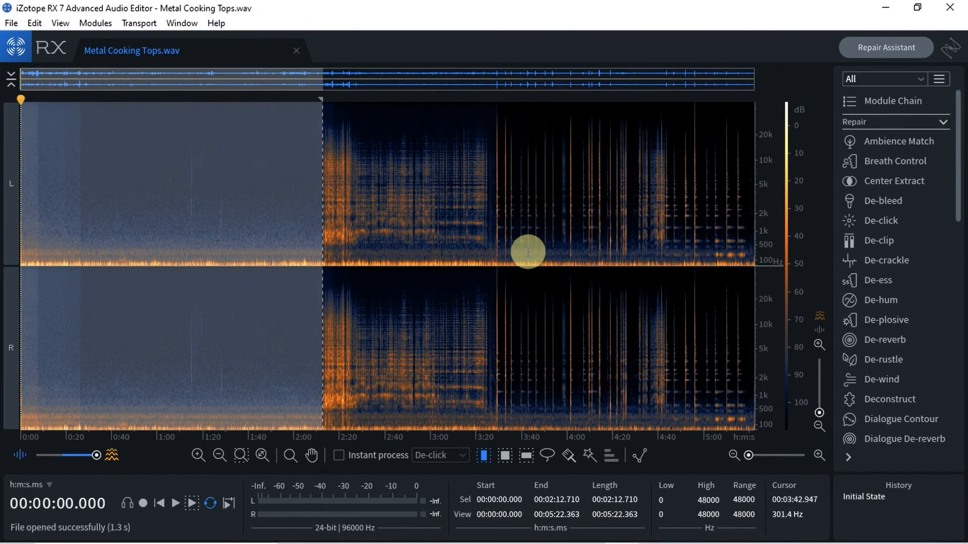
Raise the system volume to 100 and audition the selected opening section.
{"action": "key", "text": "space"}
{"action": "key", "text": "XF86AudioRaiseVolume"}
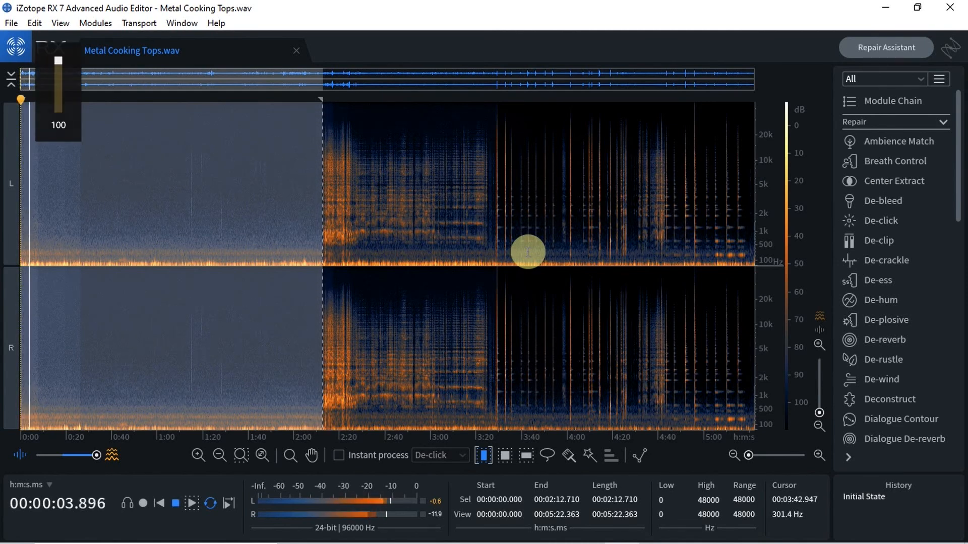
{"action": "key", "text": "space"}
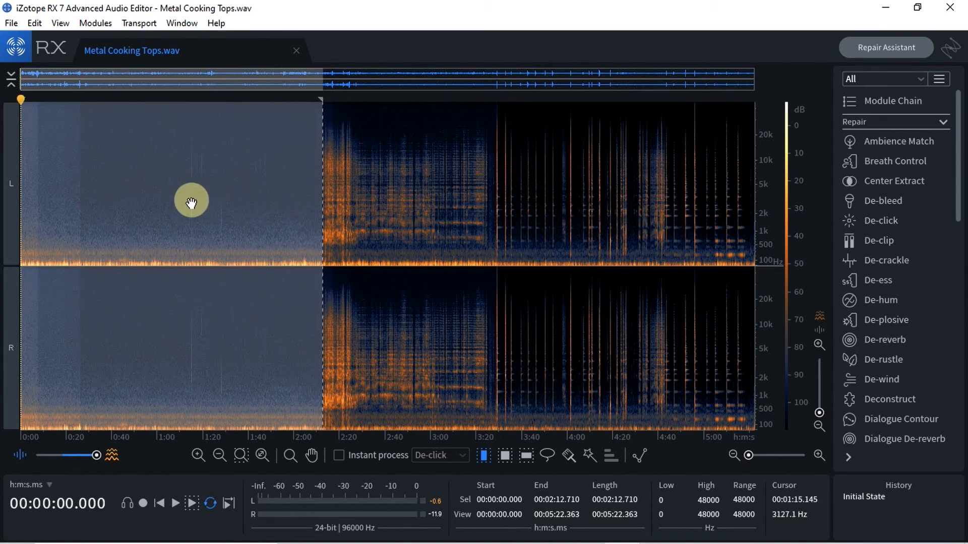
{"action": "key", "text": "space"}
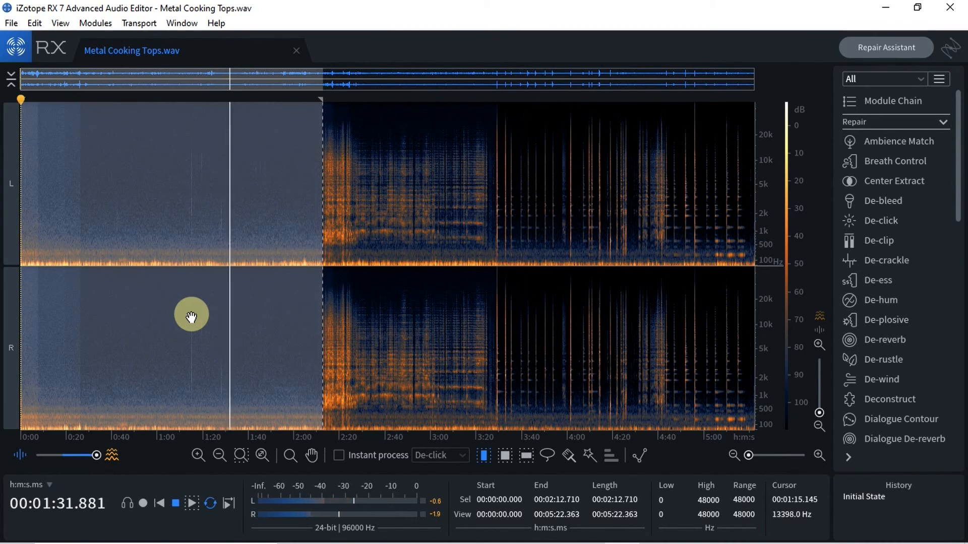
{"action": "key", "text": "space"}
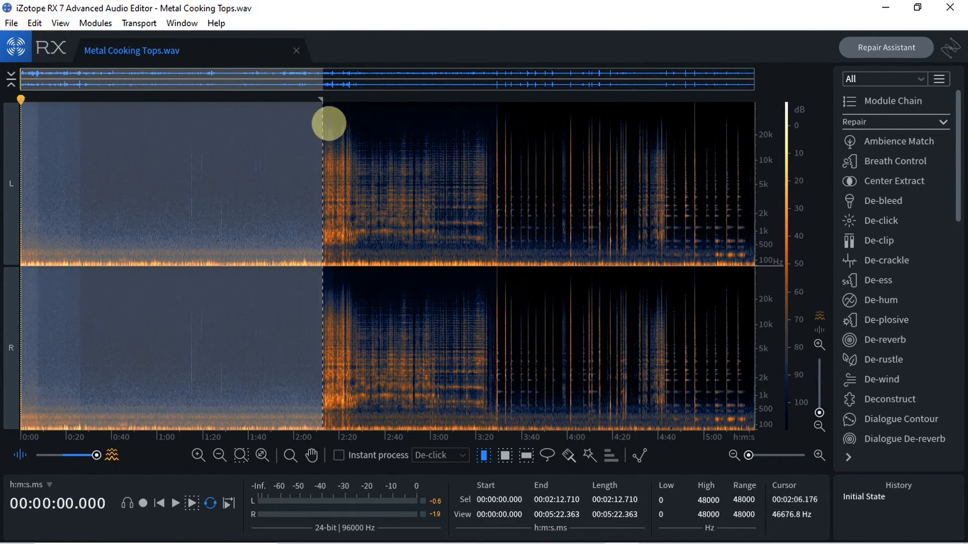
Select the dense middle section from about 2:12 to 3:27 and play it back.
{"action": "left_click", "coordinate": [335, 130]}
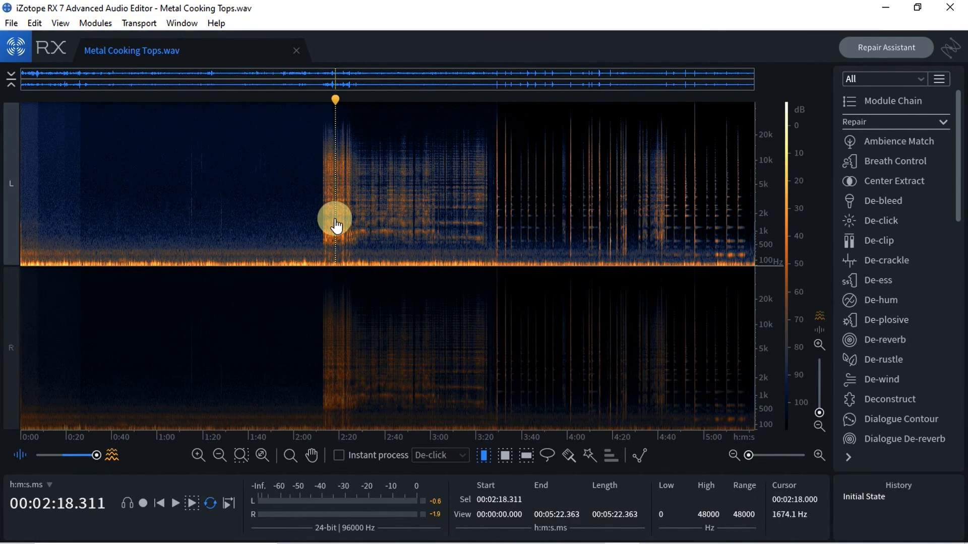
{"action": "left_click_drag", "start_coordinate": [320, 207], "coordinate": [492, 215]}
{"action": "key", "text": "space"}
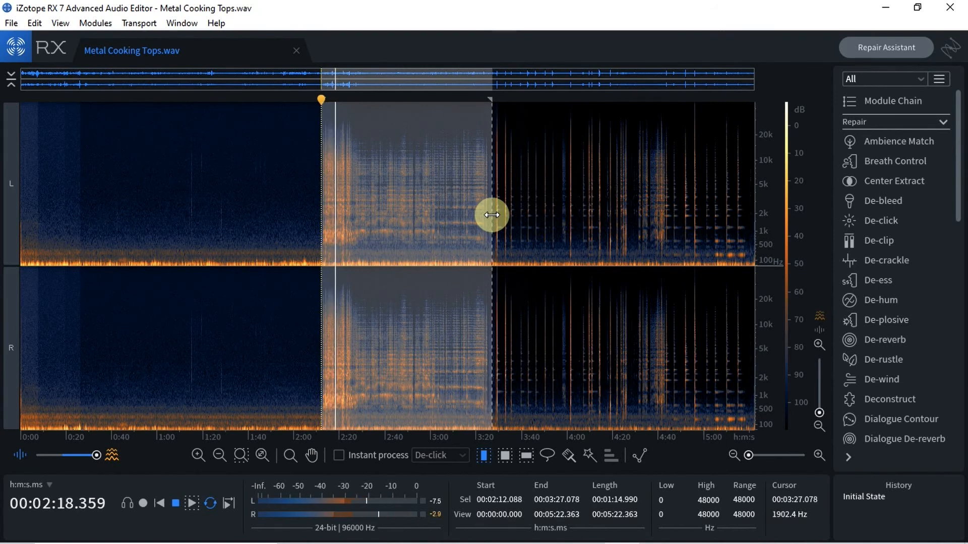
{"action": "key", "text": "space"}
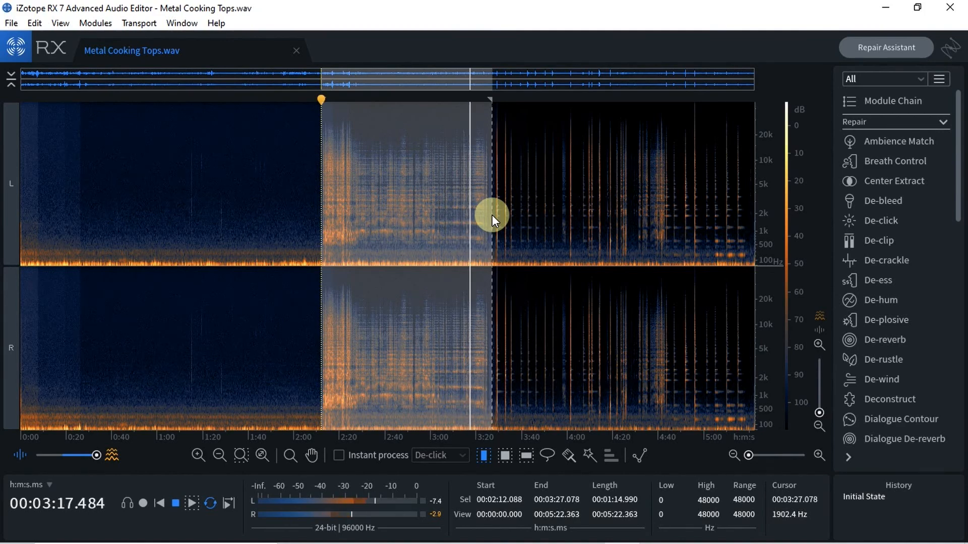
Select the section of separate hits from about 3:28 to the recording's end and listen to it.
{"action": "left_click", "coordinate": [507, 202]}
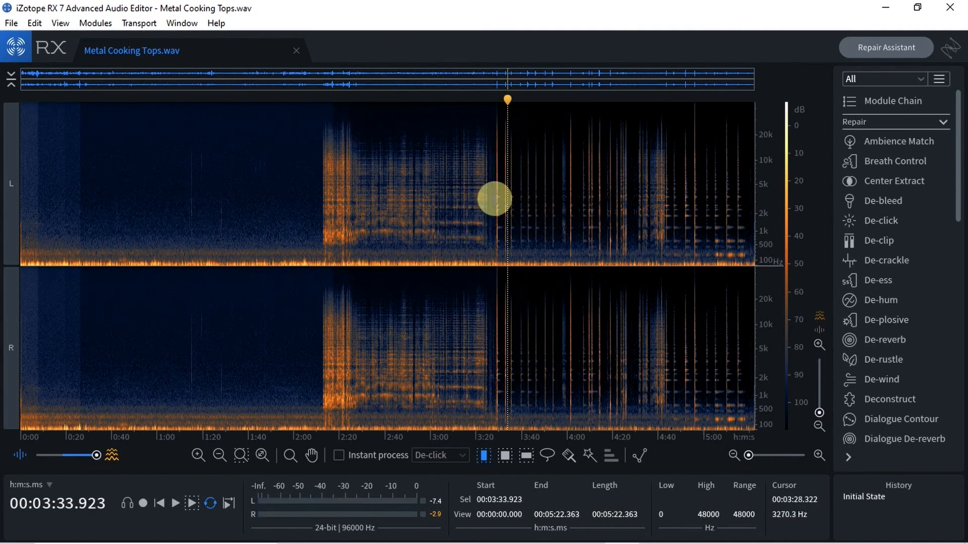
{"action": "left_click", "coordinate": [494, 198]}
{"action": "left_click_drag", "start_coordinate": [495, 198], "coordinate": [755, 216]}
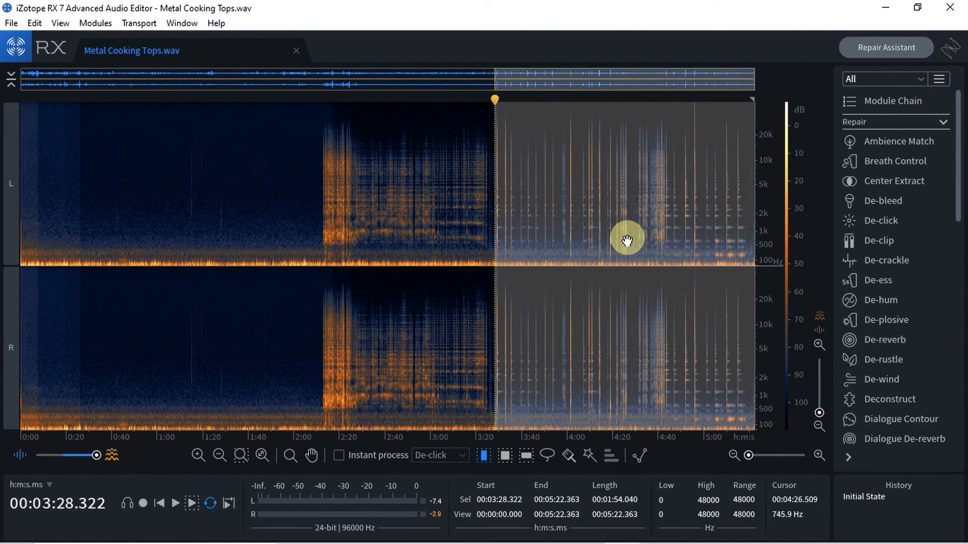
{"action": "key", "text": "space"}
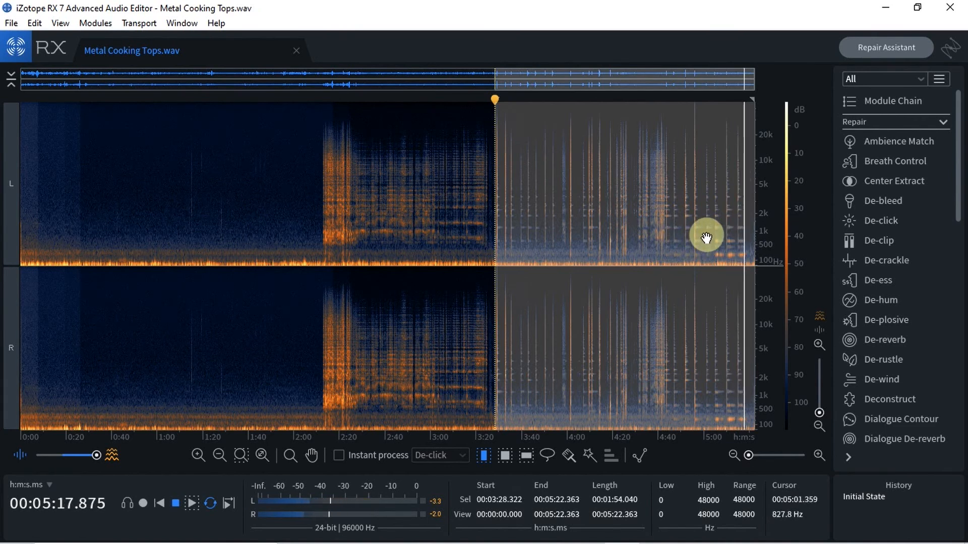
{"action": "key", "text": "space"}
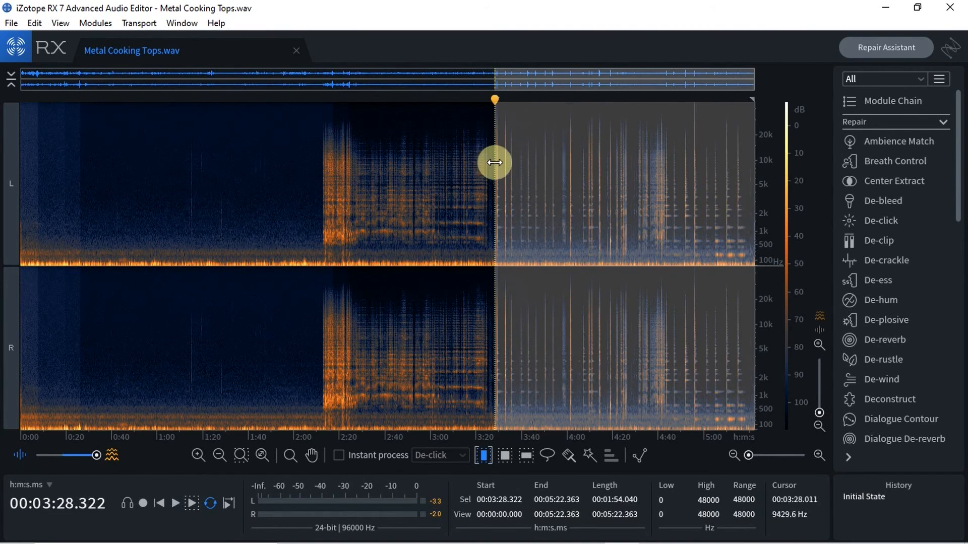
Shorten the selection to start at about 5:04 and audition the final hits.
{"action": "left_click_drag", "start_coordinate": [495, 162], "coordinate": [713, 188]}
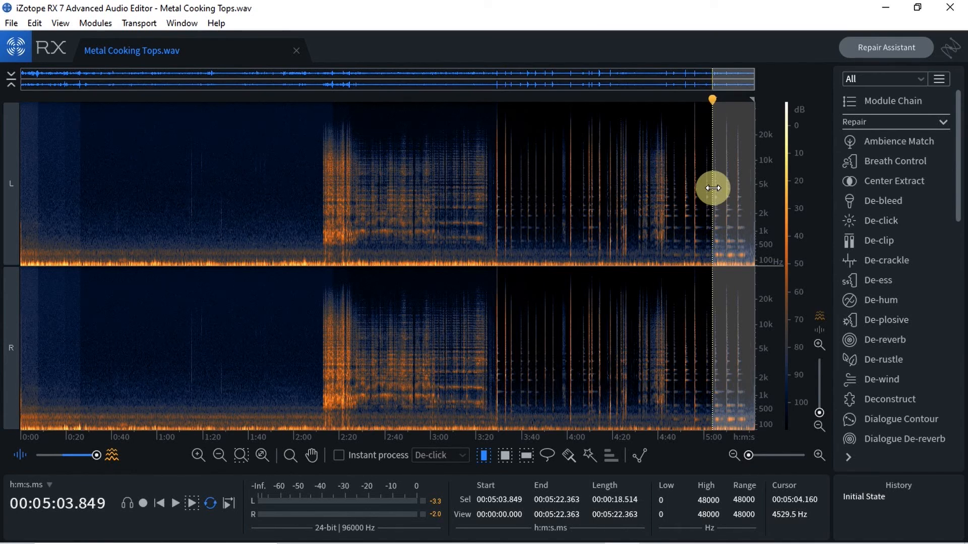
{"action": "key", "text": "space"}
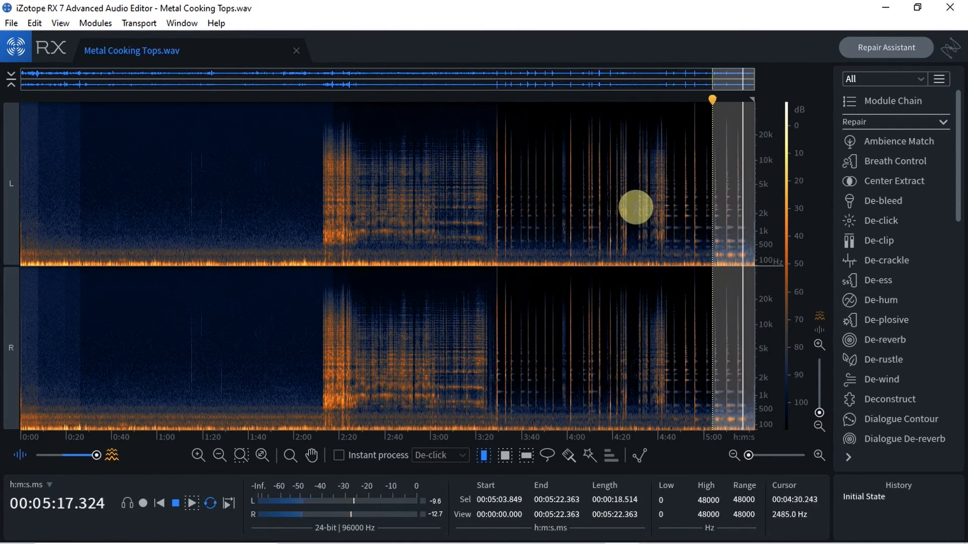
{"action": "key", "text": "space"}
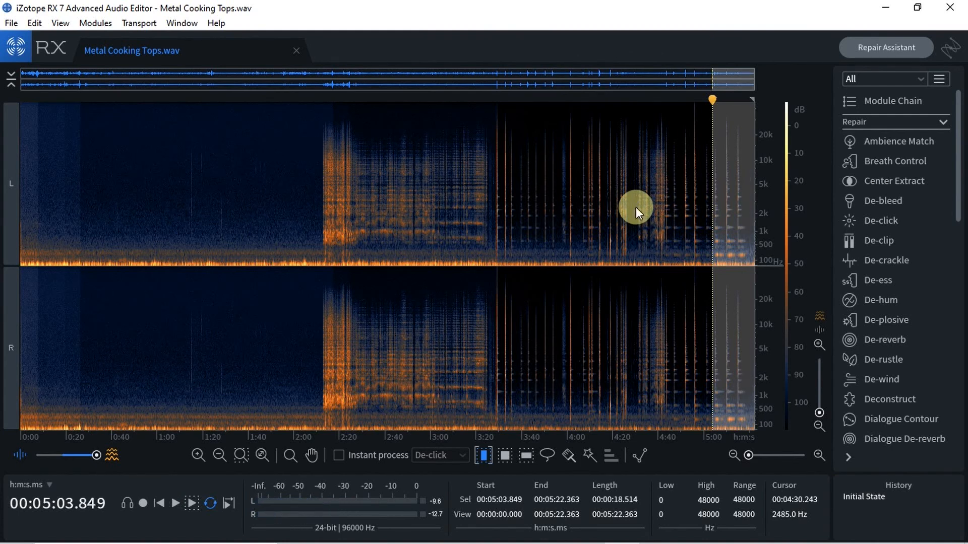
Select the cluster of hits from about 4:30 to 4:46, play it and stop playback.
{"action": "left_click", "coordinate": [635, 206]}
{"action": "left_click_drag", "start_coordinate": [636, 207], "coordinate": [672, 214]}
{"action": "key", "text": "space"}
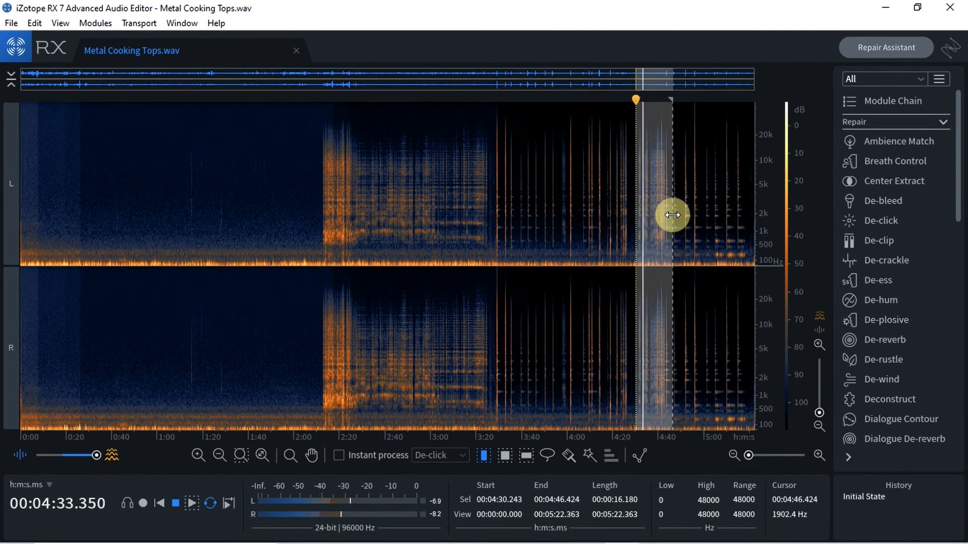
{"action": "key", "text": "space"}
Select the short group of hits from about 4:17 to 4:28 and audition it.
{"action": "left_click_drag", "start_coordinate": [605, 207], "coordinate": [630, 209]}
{"action": "key", "text": "space"}
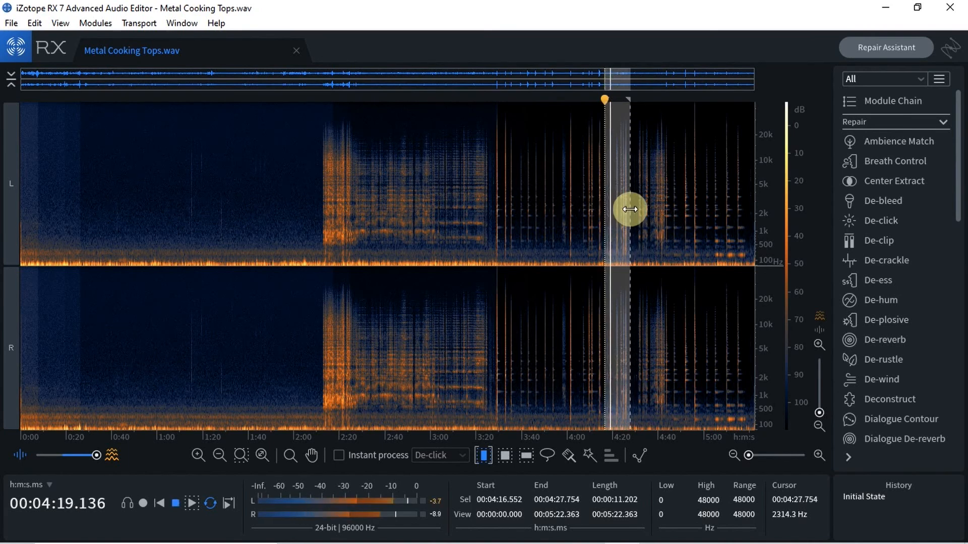
{"action": "key", "text": "space"}
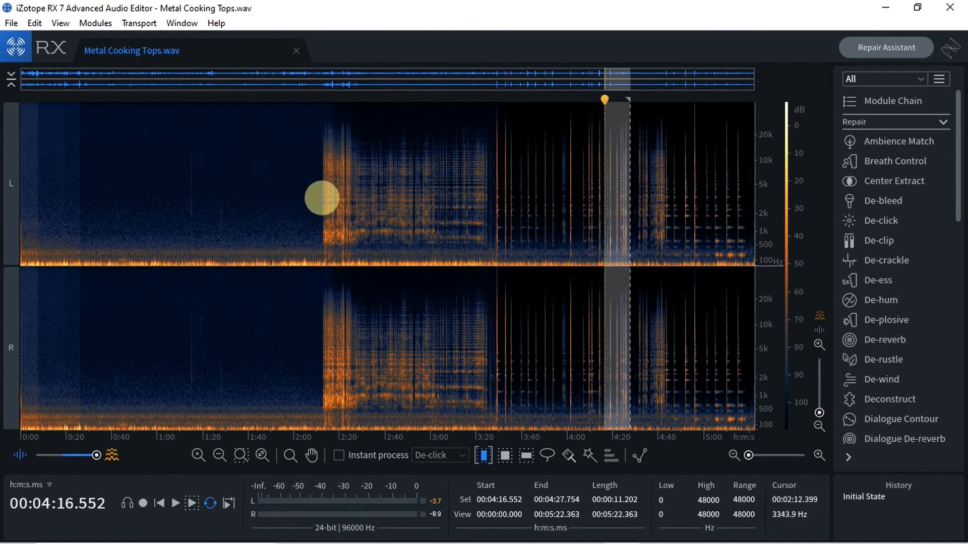
Reselect the dense middle section from about 2:12 to 3:25 and listen to it again.
{"action": "left_click_drag", "start_coordinate": [321, 197], "coordinate": [485, 204]}
{"action": "key", "text": "space"}
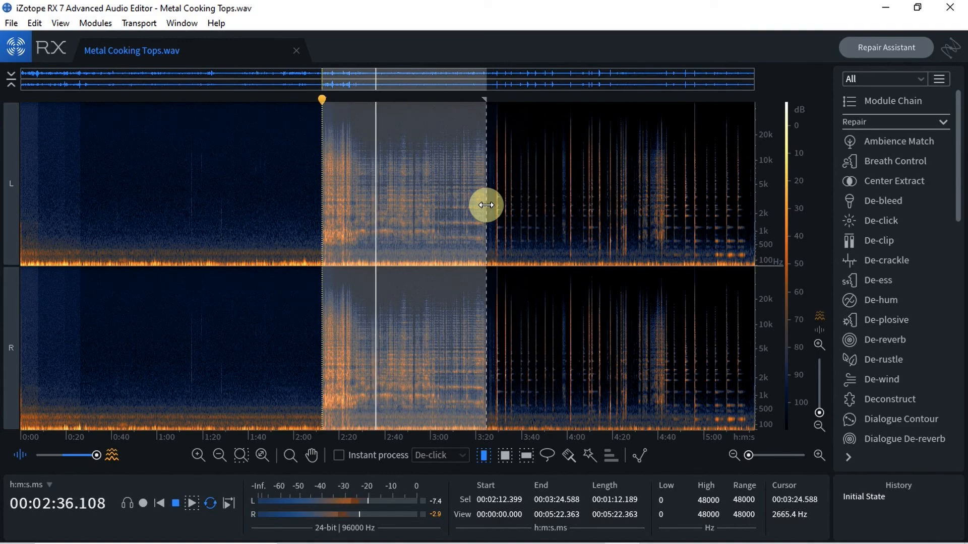
{"action": "key", "text": "space"}
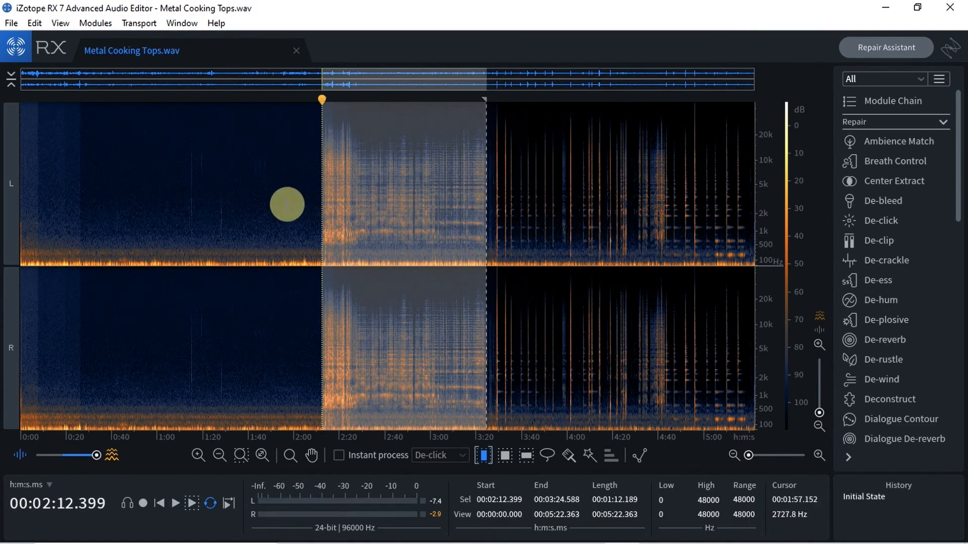
Select the quiet opening from the start to about 2:11 in both channels, play it and stop playback.
{"action": "left_click", "coordinate": [287, 205]}
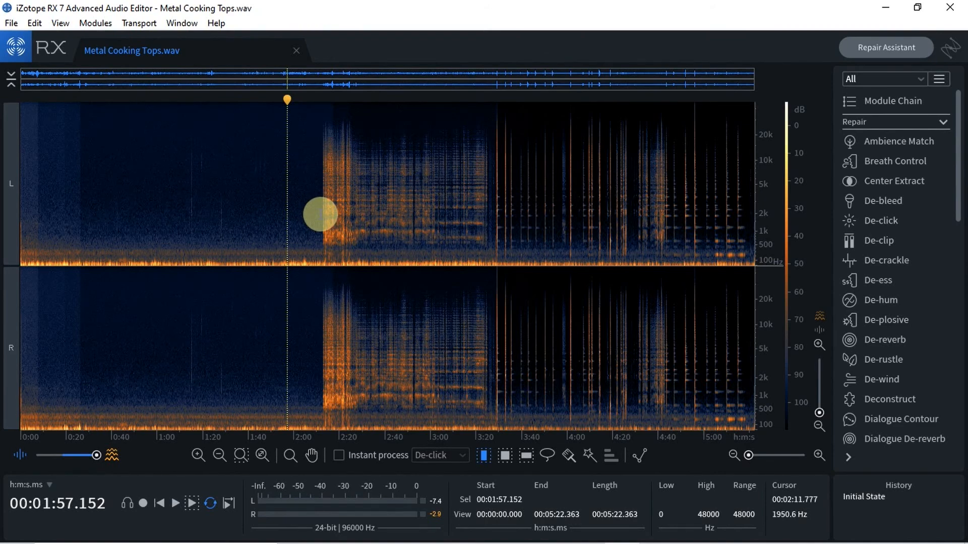
{"action": "left_click_drag", "start_coordinate": [320, 214], "coordinate": [4, 140]}
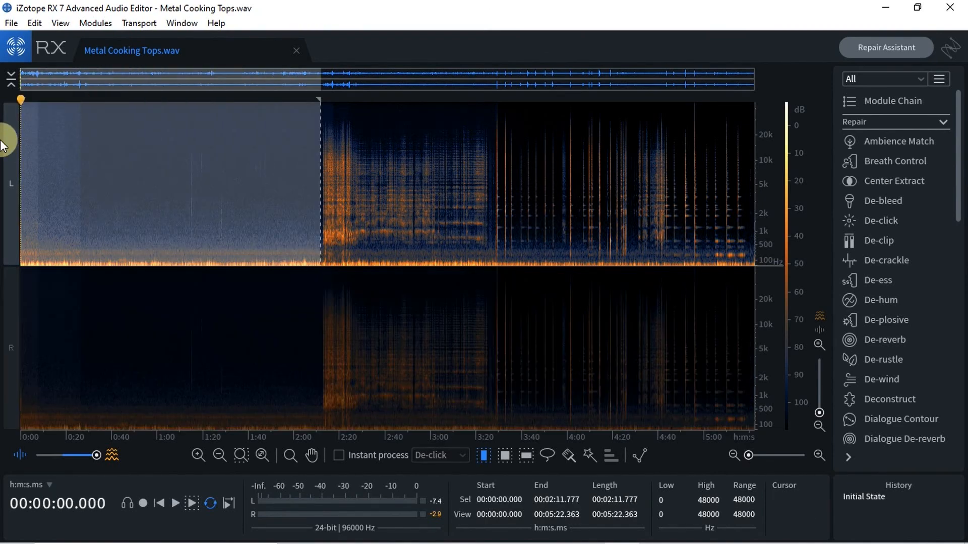
{"action": "left_click", "coordinate": [12, 292]}
{"action": "key", "text": "space"}
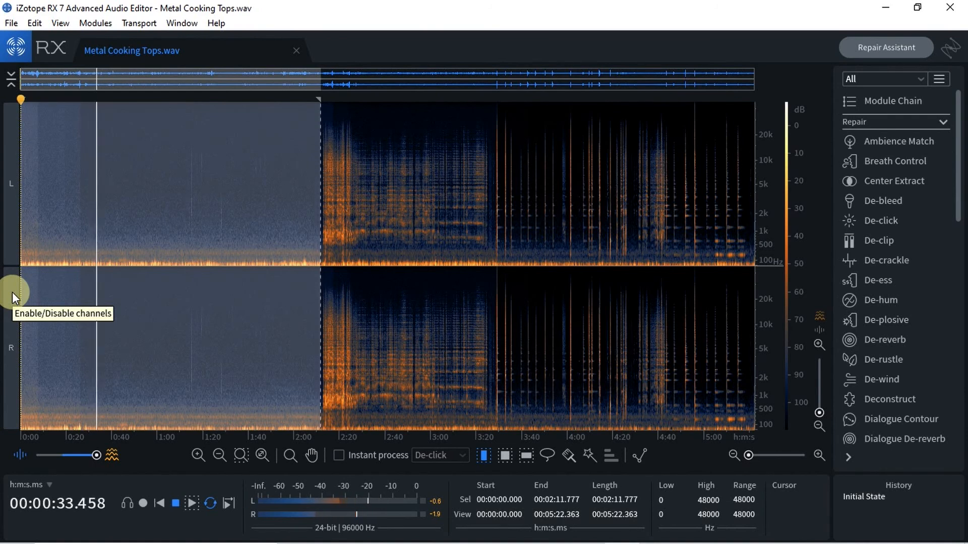
{"action": "key", "text": "space"}
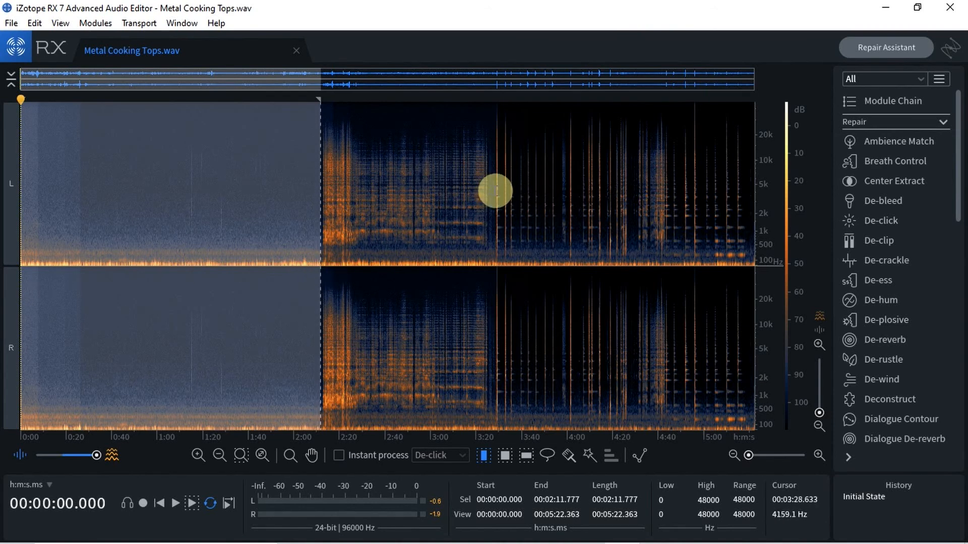
Select the separate hits from about 3:28 to the end and examine them and their surroundings in the spectrogram.
{"action": "left_click", "coordinate": [496, 190]}
{"action": "left_click_drag", "start_coordinate": [495, 191], "coordinate": [758, 191]}
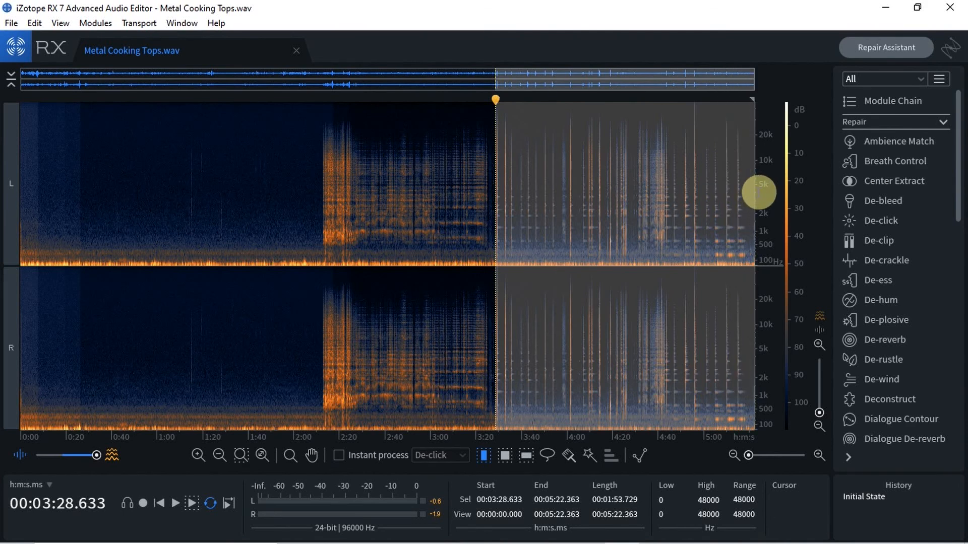
{"action": "scroll", "coordinate": [663, 205], "scroll_direction": "up", "scroll_amount": 2}
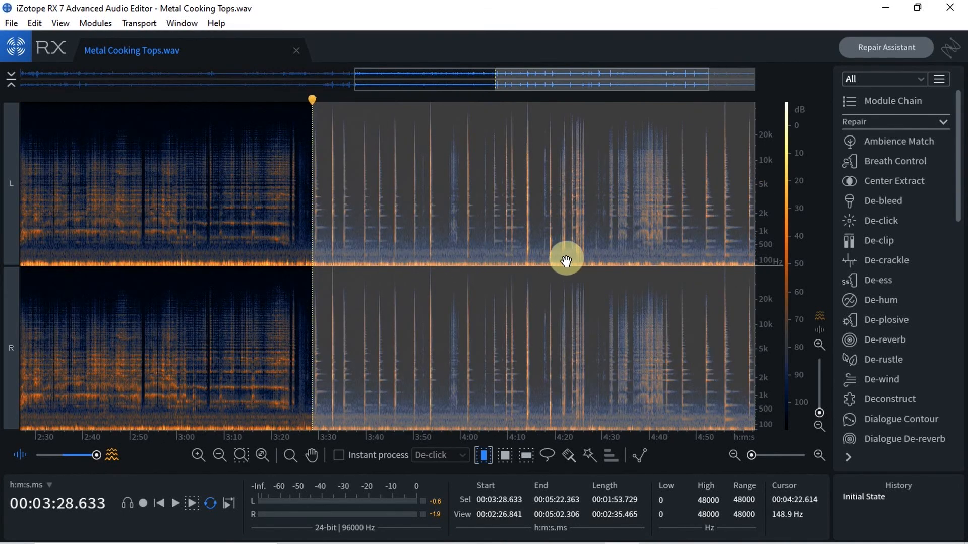
{"action": "scroll", "coordinate": [530, 267], "scroll_direction": "up", "scroll_amount": 2}
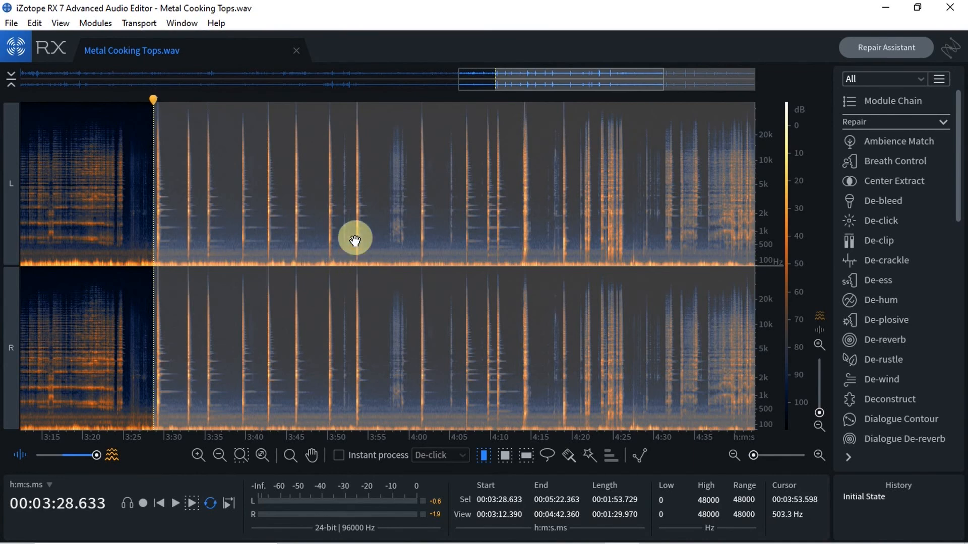
{"action": "left_click", "coordinate": [235, 178]}
{"action": "scroll", "coordinate": [235, 178], "scroll_direction": "up", "scroll_amount": 1}
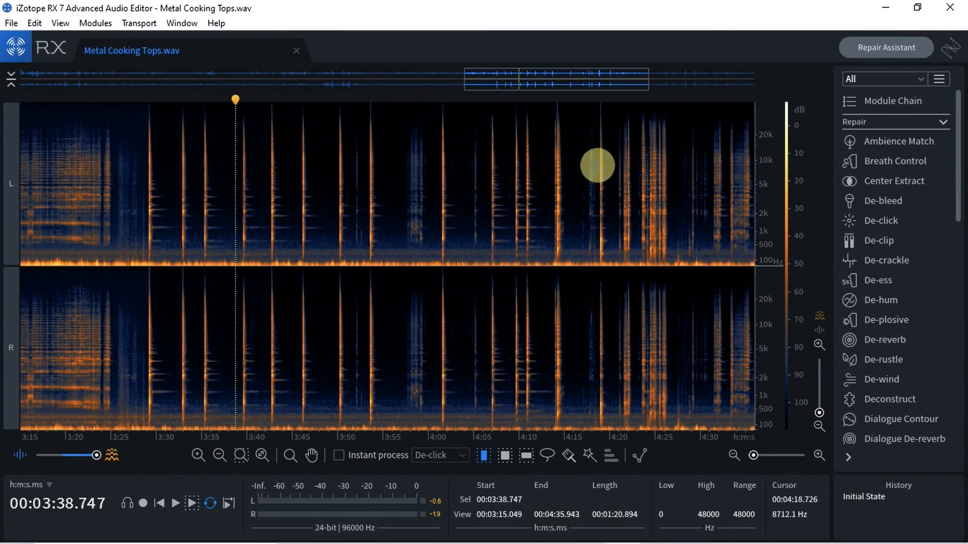
{"action": "scroll", "coordinate": [309, 209], "scroll_direction": "down", "scroll_amount": 1}
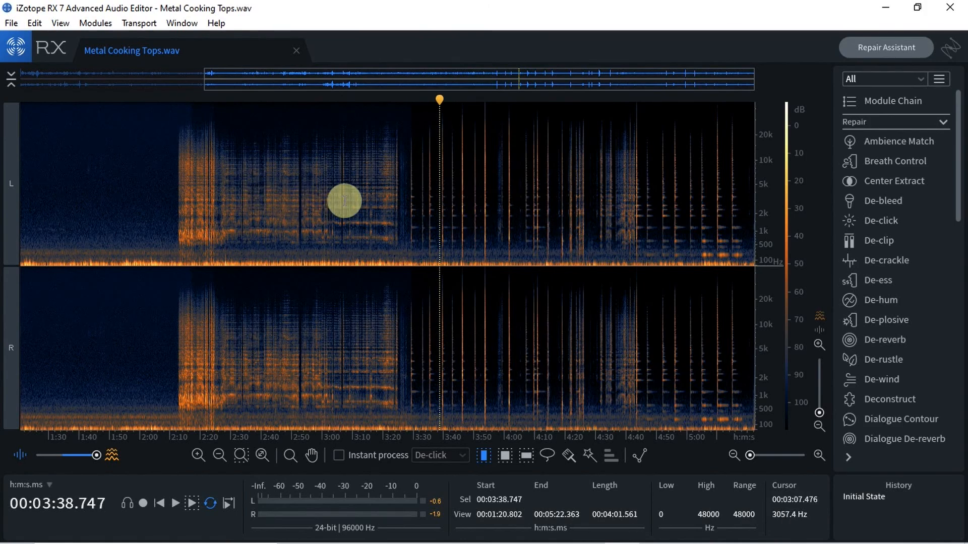
{"action": "double_click", "coordinate": [368, 87]}
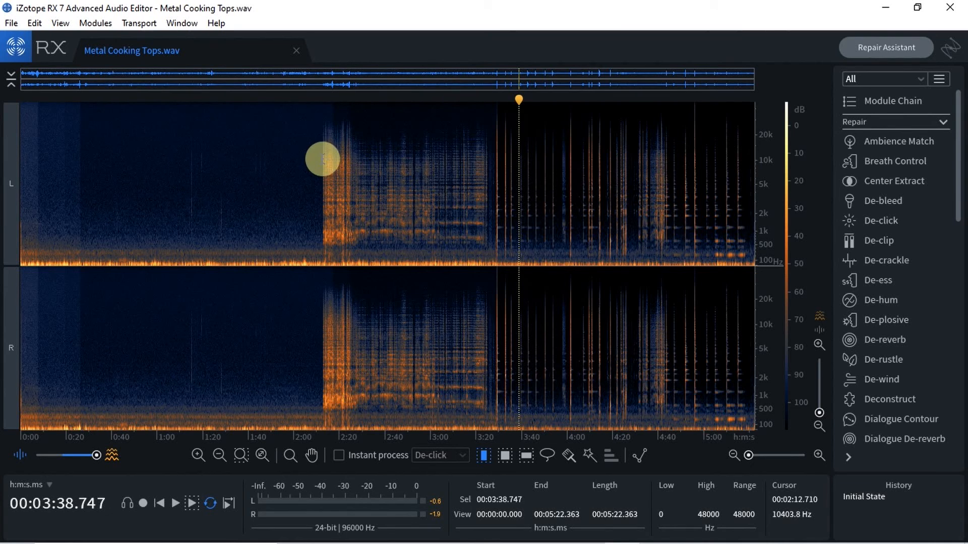
Select the background-noise opening from the start to about 2:12 and look through the available repair modules.
{"action": "left_click_drag", "start_coordinate": [321, 159], "coordinate": [3, 158]}
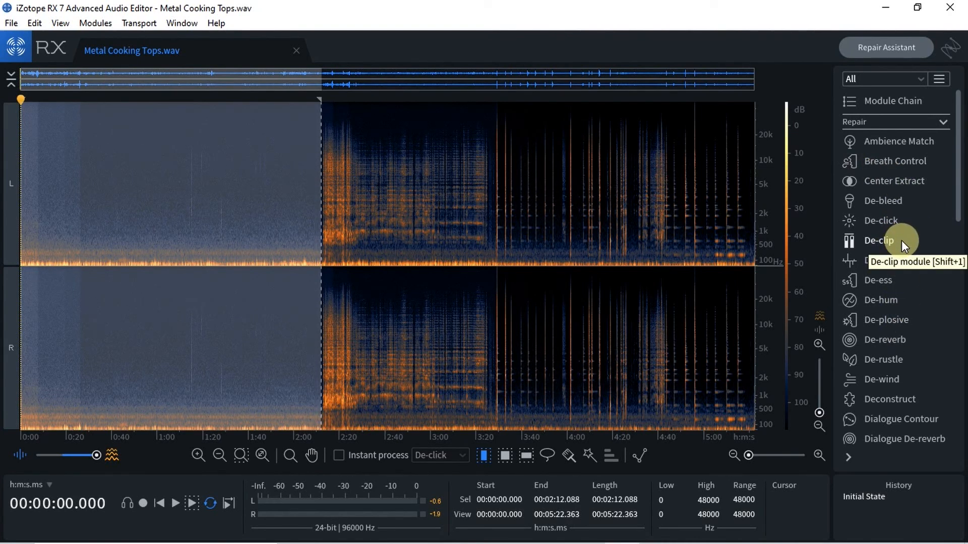
{"action": "scroll", "coordinate": [917, 256], "scroll_direction": "down", "scroll_amount": 3}
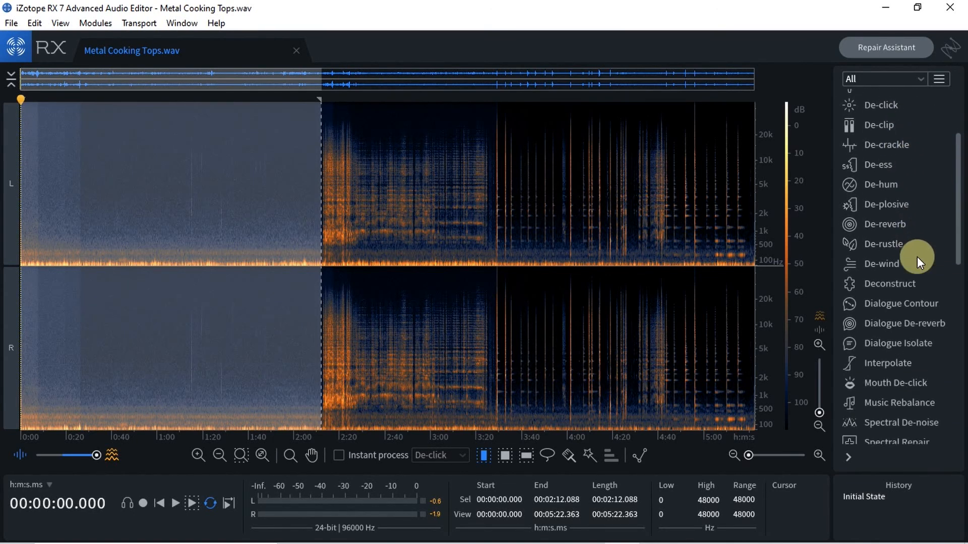
{"action": "scroll", "coordinate": [917, 256], "scroll_direction": "down", "scroll_amount": 3}
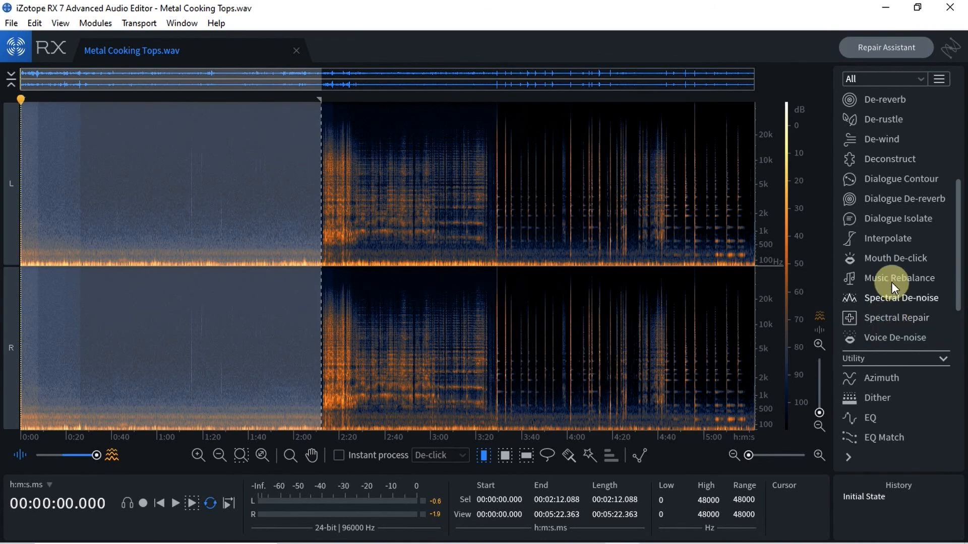
{"action": "scroll", "coordinate": [880, 237], "scroll_direction": "up", "scroll_amount": 3}
{"action": "scroll", "coordinate": [880, 235], "scroll_direction": "up", "scroll_amount": 5}
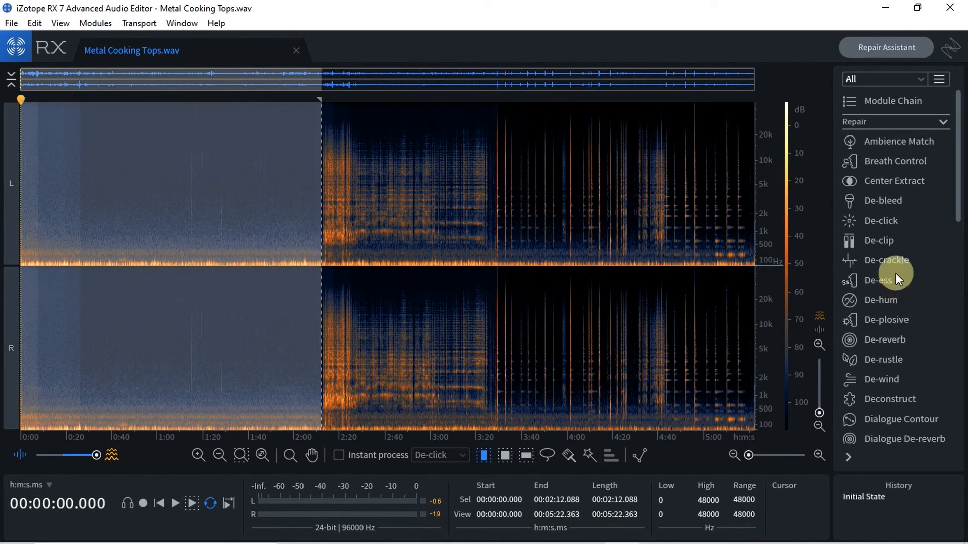
{"action": "scroll", "coordinate": [897, 359], "scroll_direction": "down", "scroll_amount": 8}
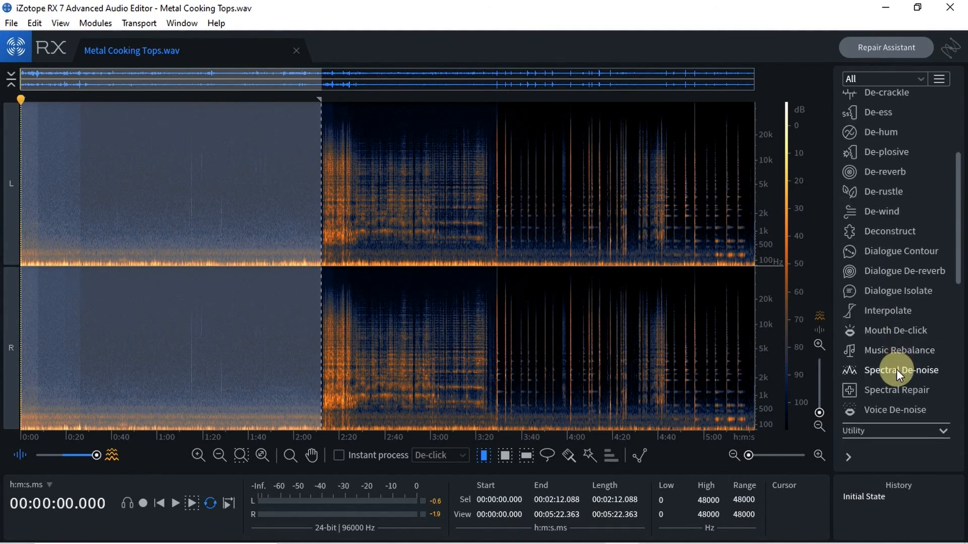
Open Spectral De-noise, turn off adaptive mode and learn the noise profile from the selected opening.
{"action": "left_click", "coordinate": [896, 372]}
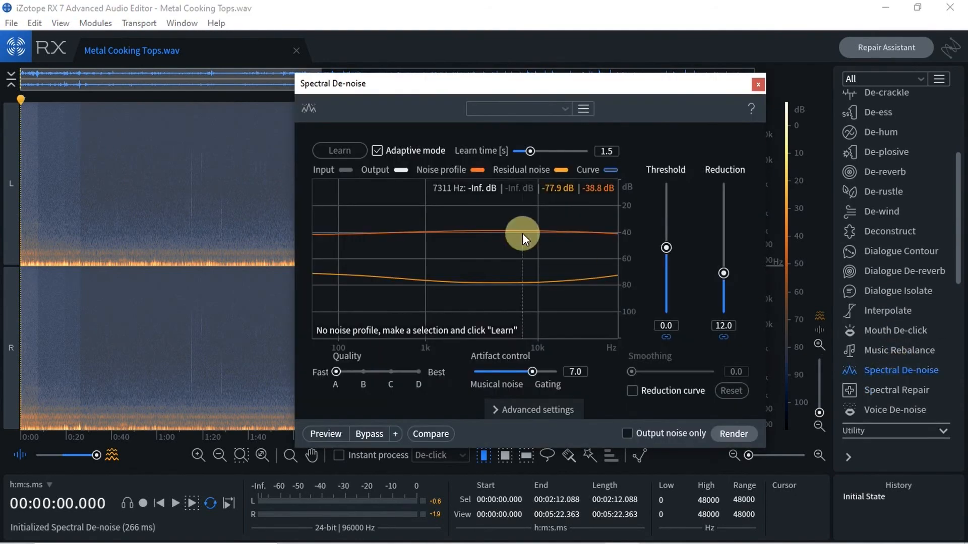
{"action": "left_click", "coordinate": [376, 151]}
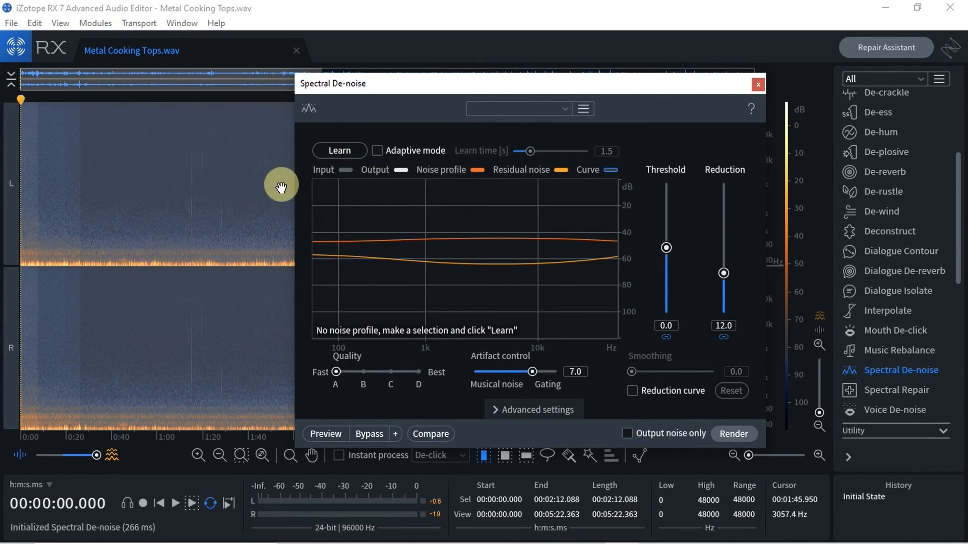
{"action": "left_click", "coordinate": [334, 150]}
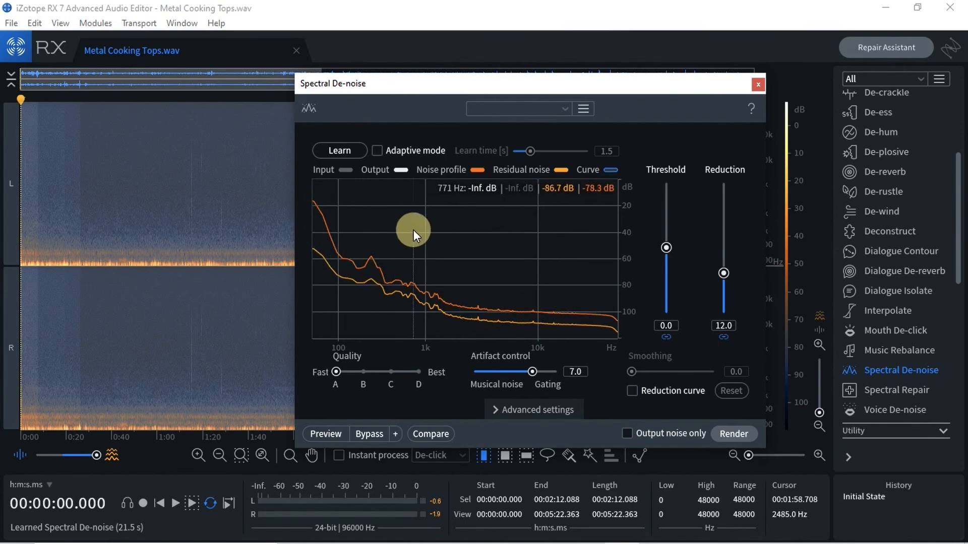
Select the whole recording, then narrow the selection to the metal sounds from about 2:11 to the end.
{"action": "key", "text": "ctrl+a"}
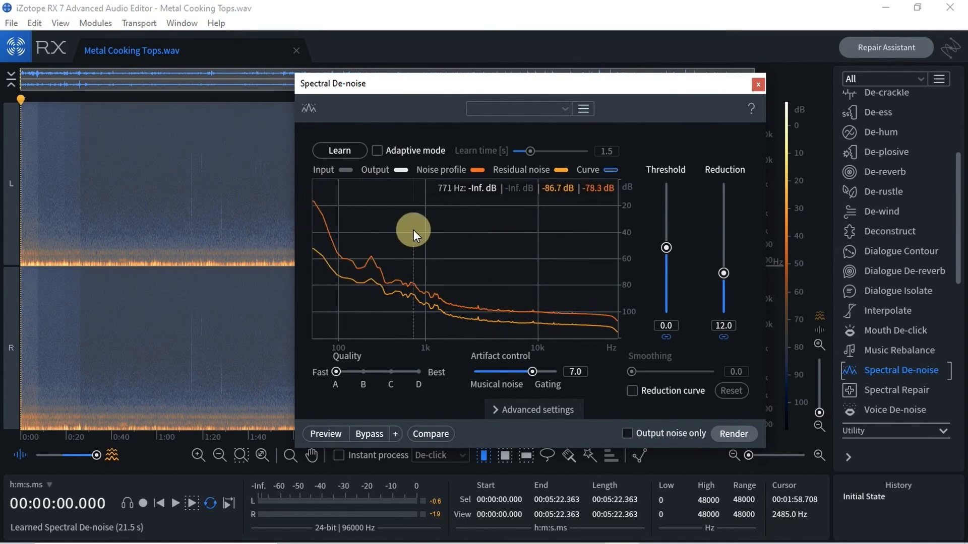
{"action": "mouse_move", "coordinate": [414, 88]}
{"action": "left_mouse_down"}
{"action": "mouse_move", "coordinate": [337, 173]}
{"action": "mouse_move", "coordinate": [289, 173]}
{"action": "mouse_move", "coordinate": [298, 107]}
{"action": "mouse_move", "coordinate": [283, 222]}
{"action": "mouse_move", "coordinate": [286, 214]}
{"action": "left_mouse_up"}
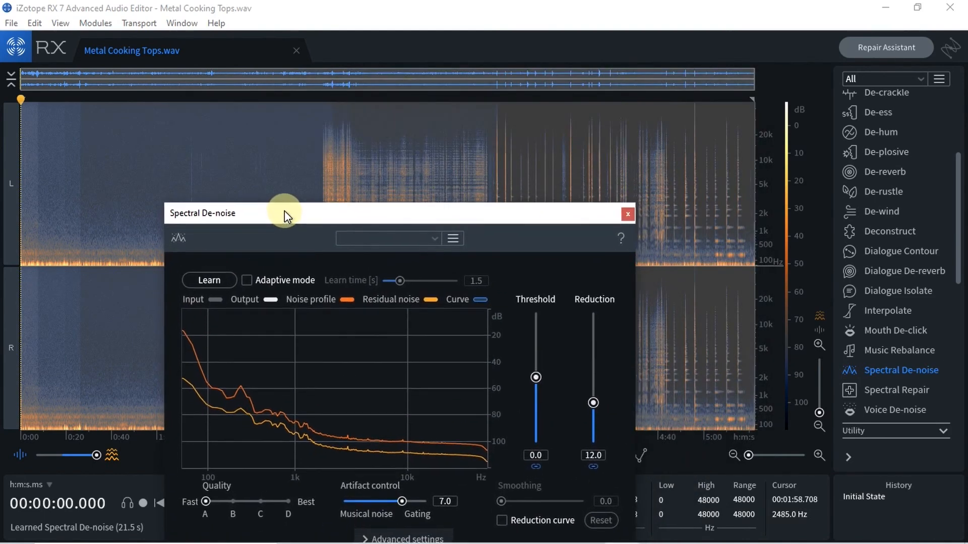
{"action": "left_click", "coordinate": [23, 103]}
{"action": "key", "text": "space"}
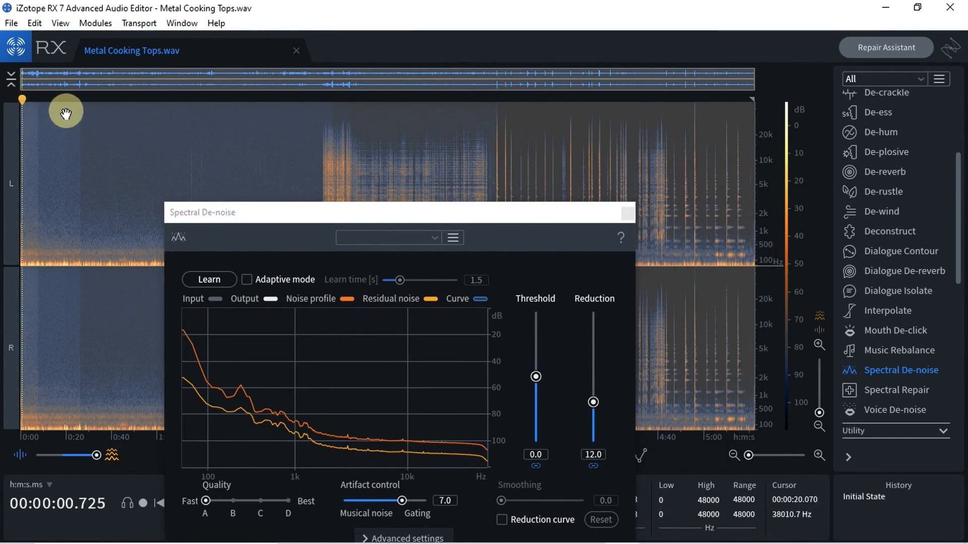
{"action": "left_click", "coordinate": [171, 164]}
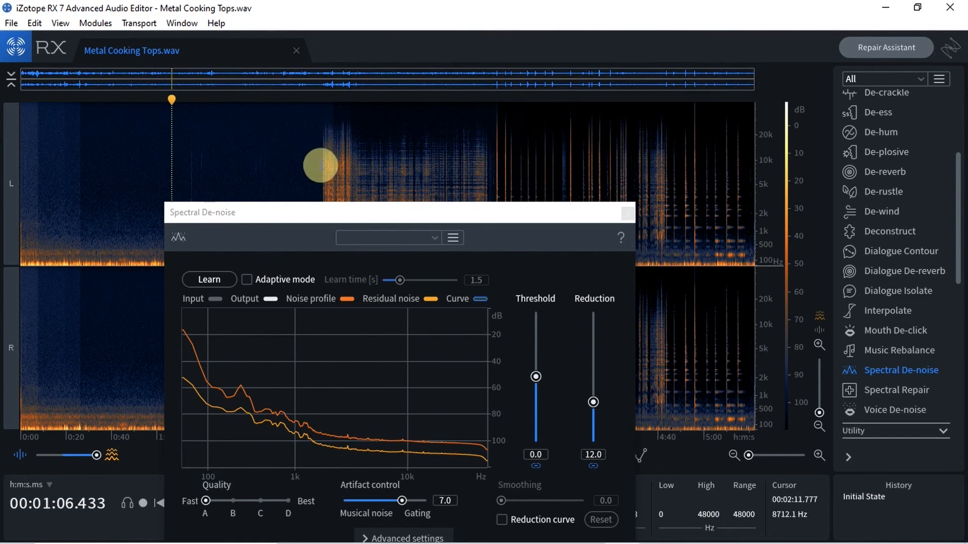
{"action": "left_click_drag", "start_coordinate": [321, 165], "coordinate": [794, 217]}
{"action": "left_click_drag", "start_coordinate": [546, 216], "coordinate": [513, 120]}
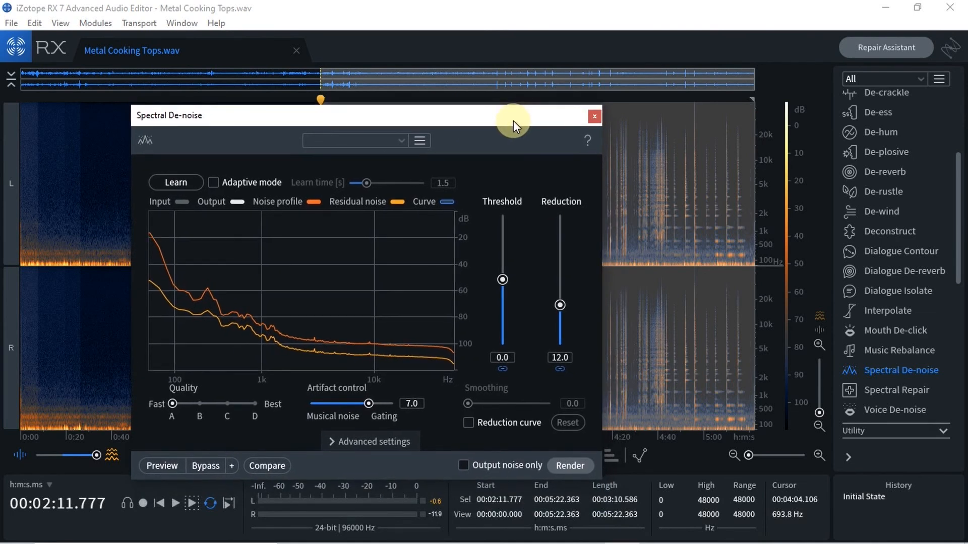
Load the Spectral De-noise preset "Quick Processing - 12 dB reduction" and close the module.
{"action": "left_click", "coordinate": [401, 141]}
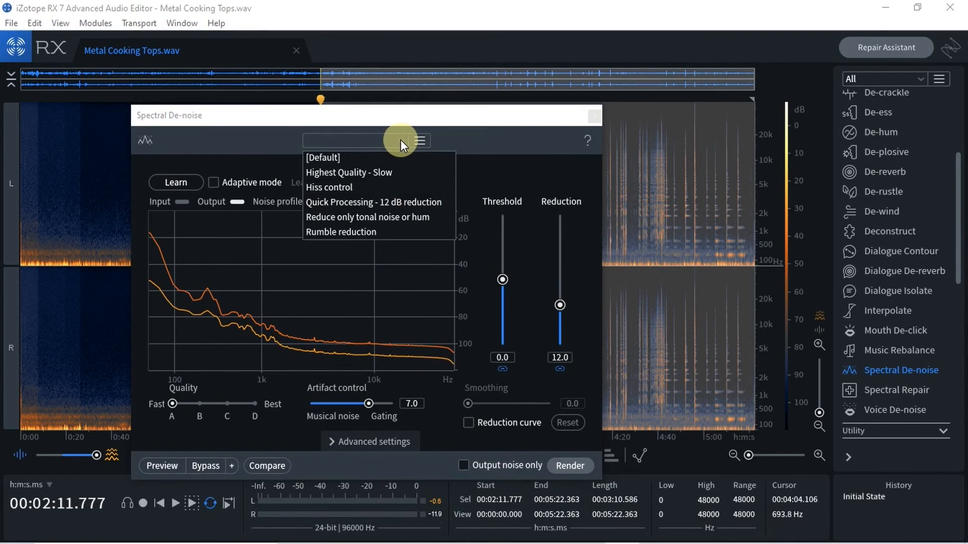
{"action": "left_click", "coordinate": [392, 202]}
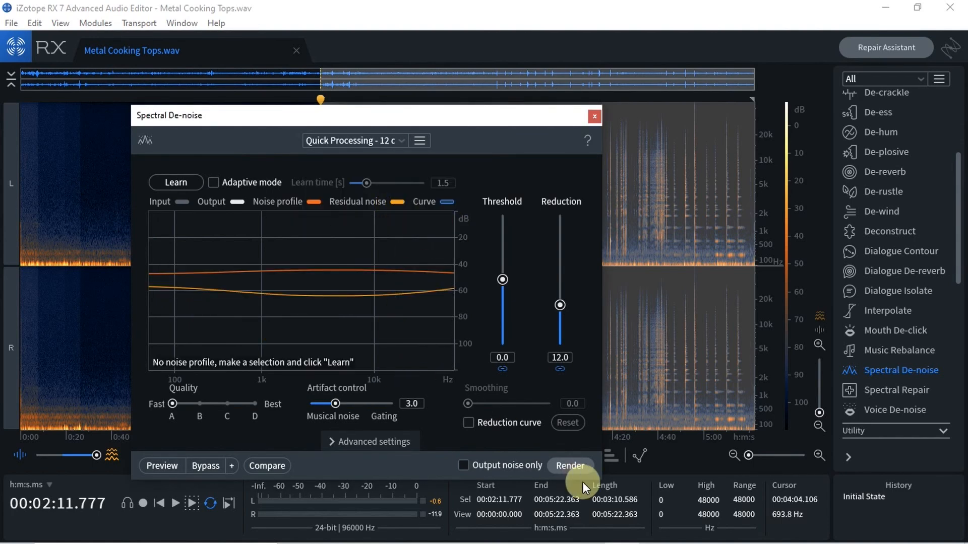
{"action": "left_click", "coordinate": [593, 116]}
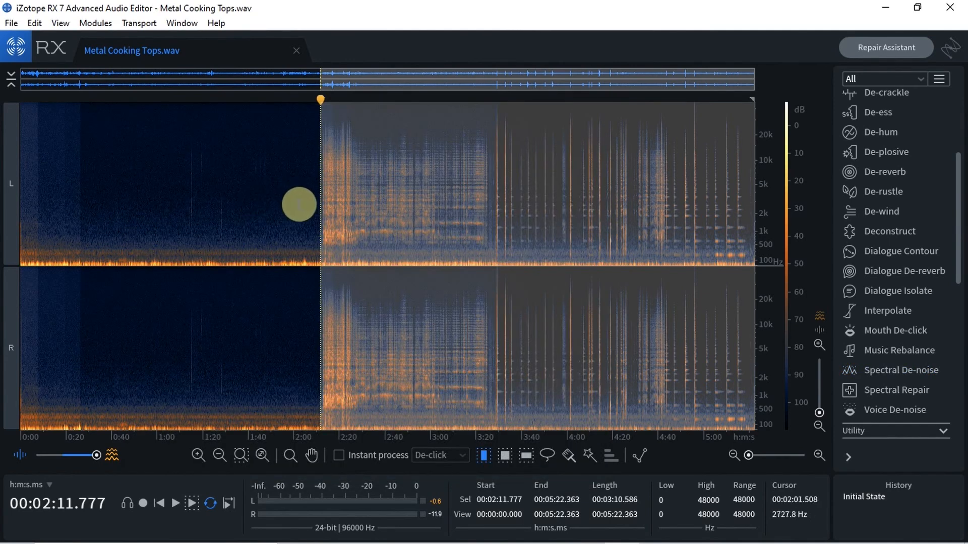
Reselect the opening background noise up to about 2:11 and learn its noise profile in Spectral De-noise.
{"action": "left_click", "coordinate": [314, 210]}
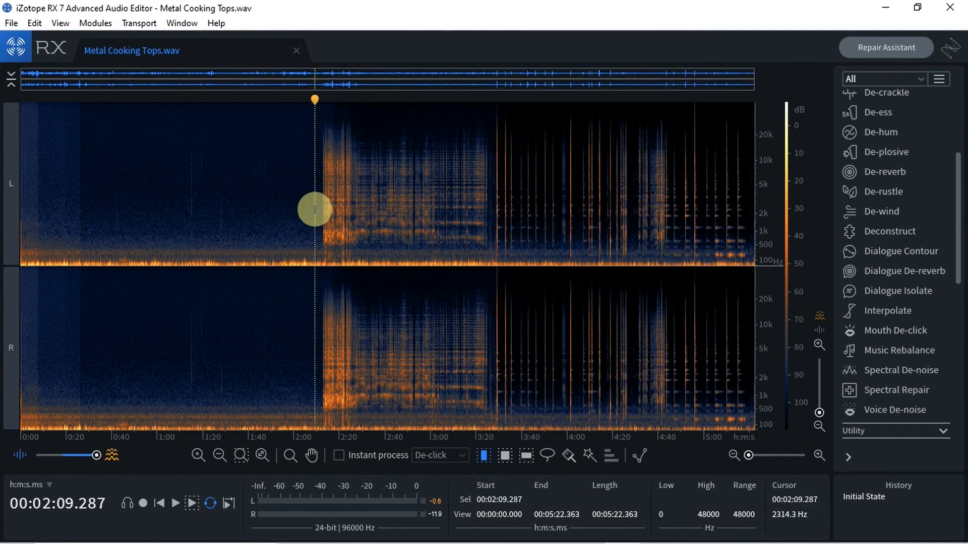
{"action": "left_click_drag", "start_coordinate": [320, 209], "coordinate": [15, 227]}
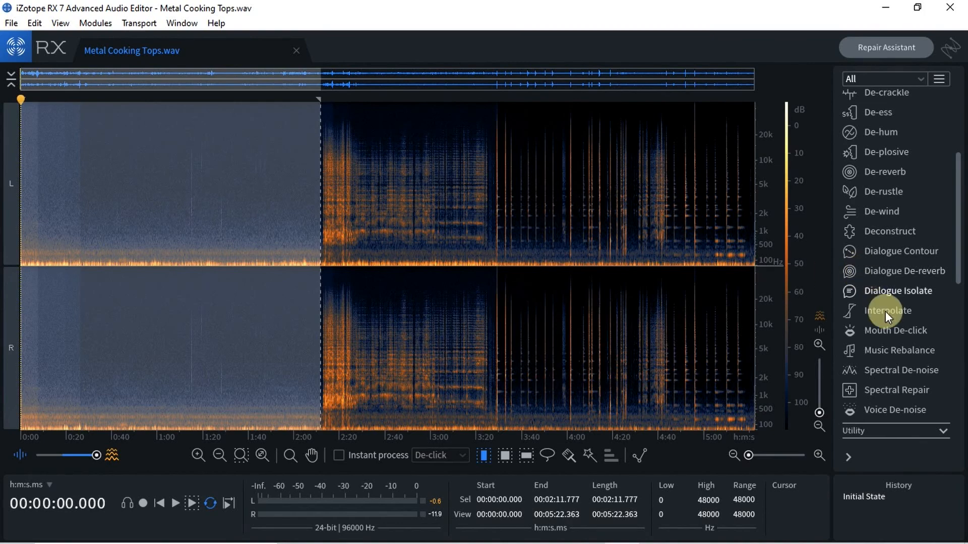
{"action": "left_click", "coordinate": [894, 372]}
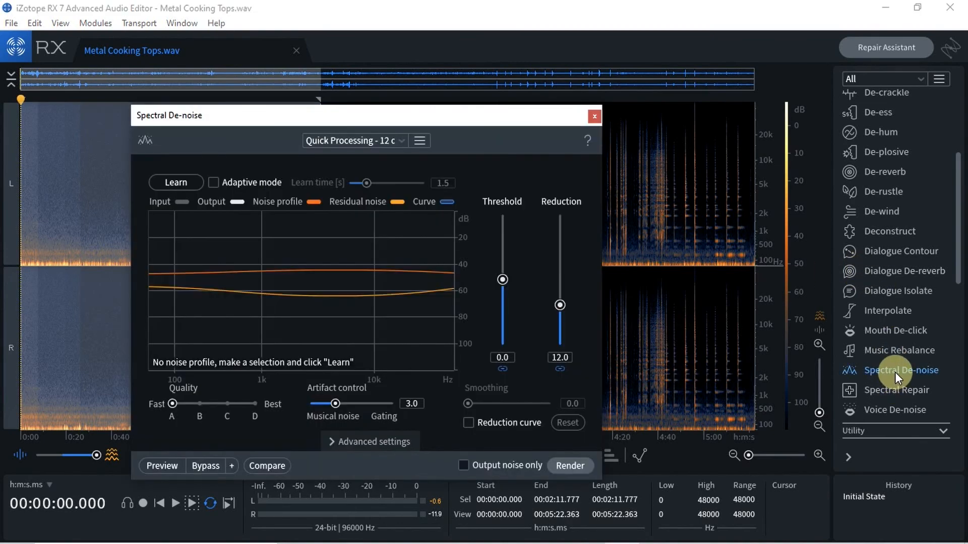
{"action": "left_click", "coordinate": [178, 182]}
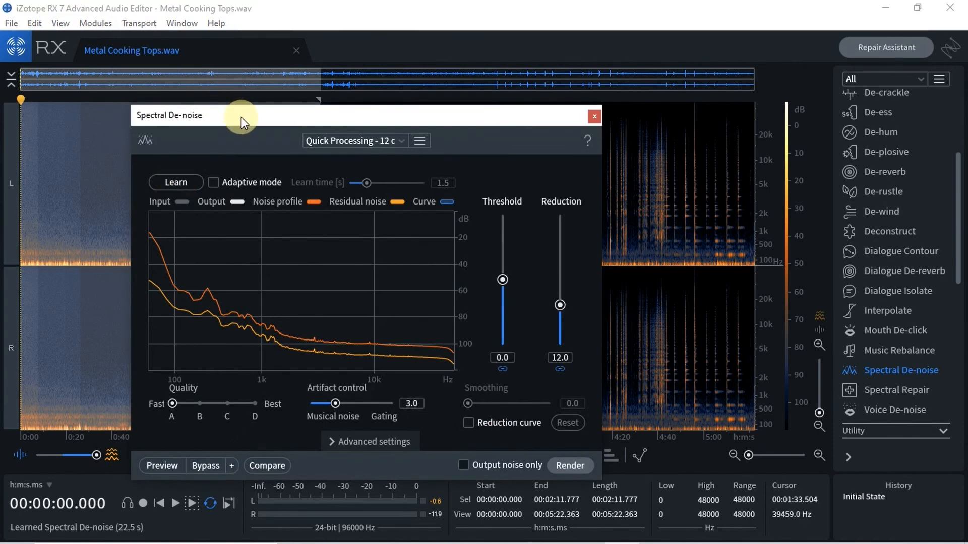
Select the metal sounds from about 2:12 to the end of the recording as the section to de-noise.
{"action": "left_click_drag", "start_coordinate": [241, 117], "coordinate": [227, 191]}
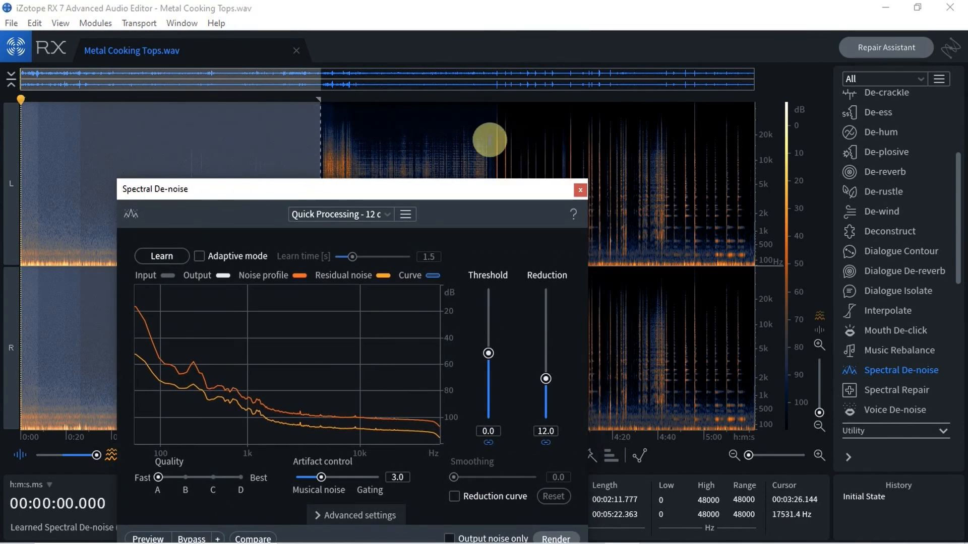
{"action": "left_click", "coordinate": [489, 142]}
{"action": "left_click_drag", "start_coordinate": [323, 152], "coordinate": [766, 288]}
{"action": "left_click_drag", "start_coordinate": [439, 187], "coordinate": [421, 74]}
Set the Spectral De-noise quality to C and expand its advanced settings.
{"action": "left_click", "coordinate": [234, 375]}
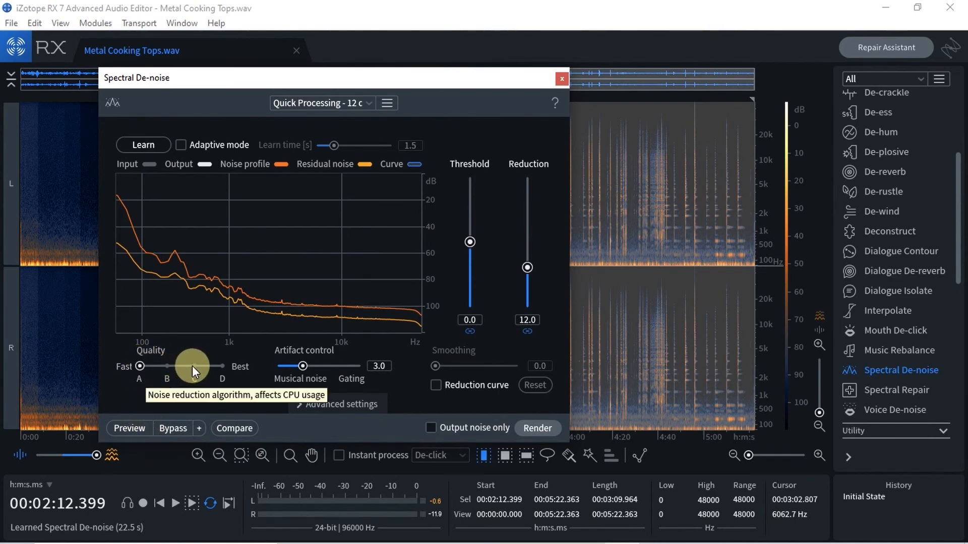
{"action": "left_click", "coordinate": [173, 365]}
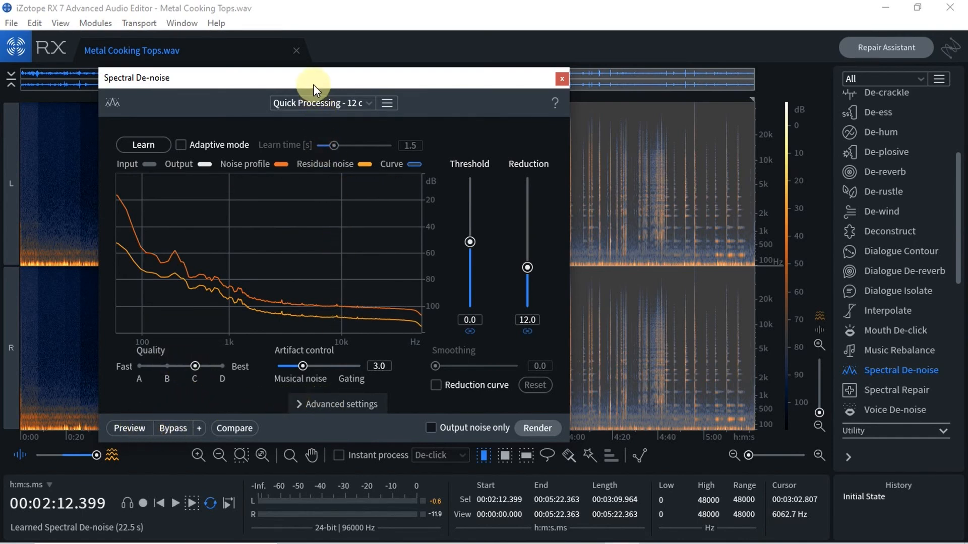
{"action": "left_click_drag", "start_coordinate": [313, 86], "coordinate": [312, 61]}
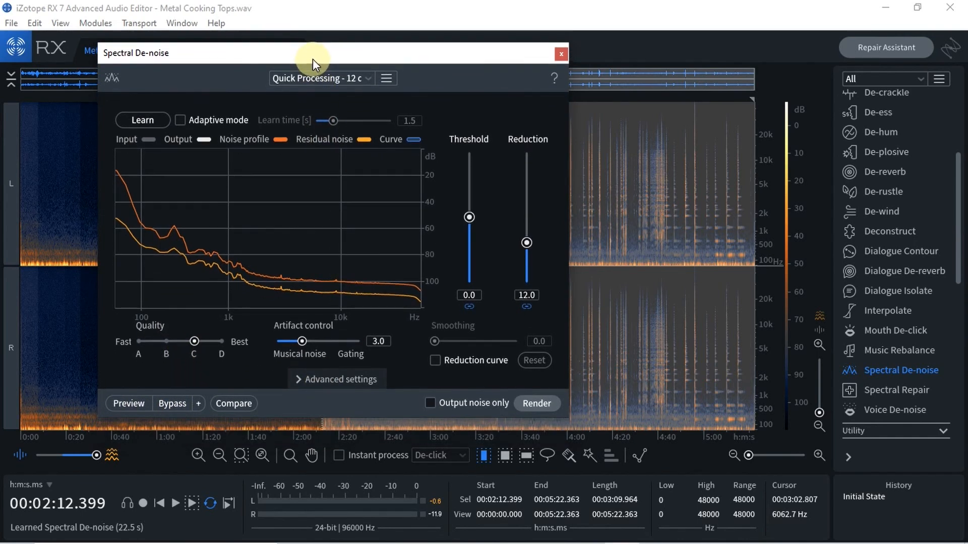
{"action": "left_click", "coordinate": [358, 379]}
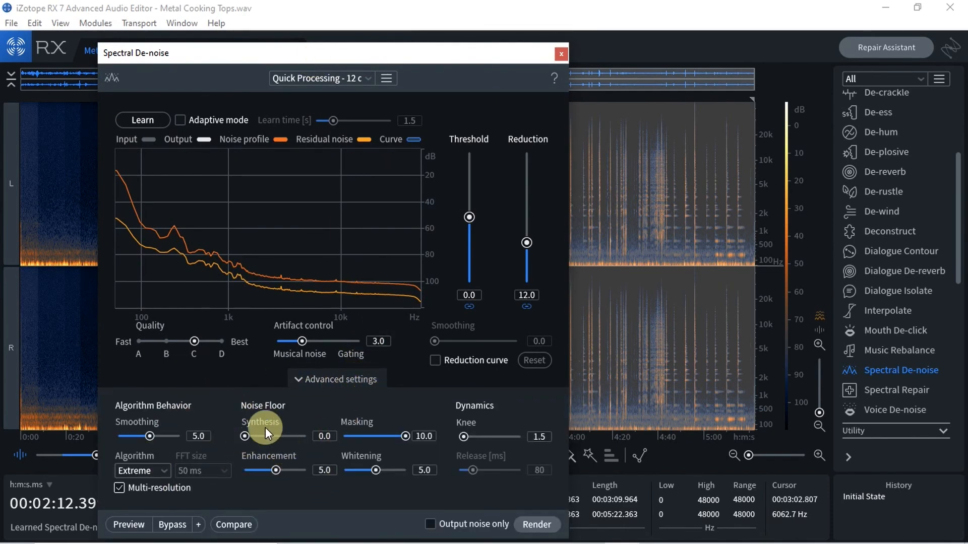
Set the noise floor synthesis to 1.7 and switch the de-noise algorithm to Adv.+Extr.
{"action": "left_click", "coordinate": [311, 378]}
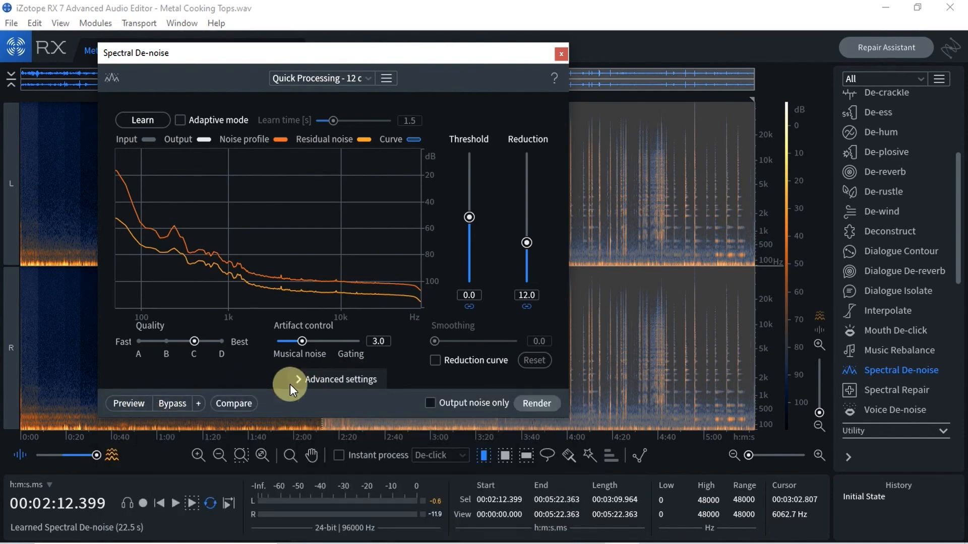
{"action": "left_click", "coordinate": [302, 379]}
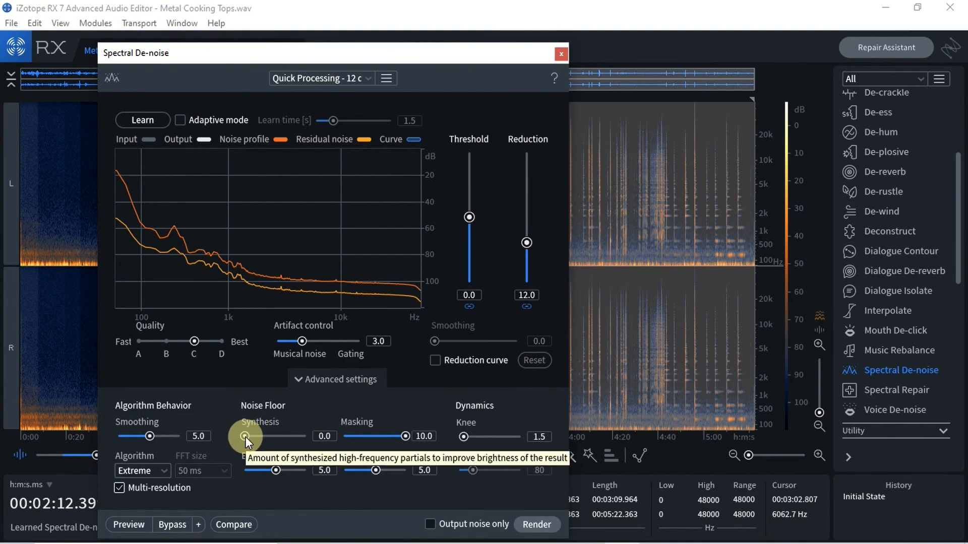
{"action": "left_click_drag", "start_coordinate": [245, 436], "coordinate": [256, 437]}
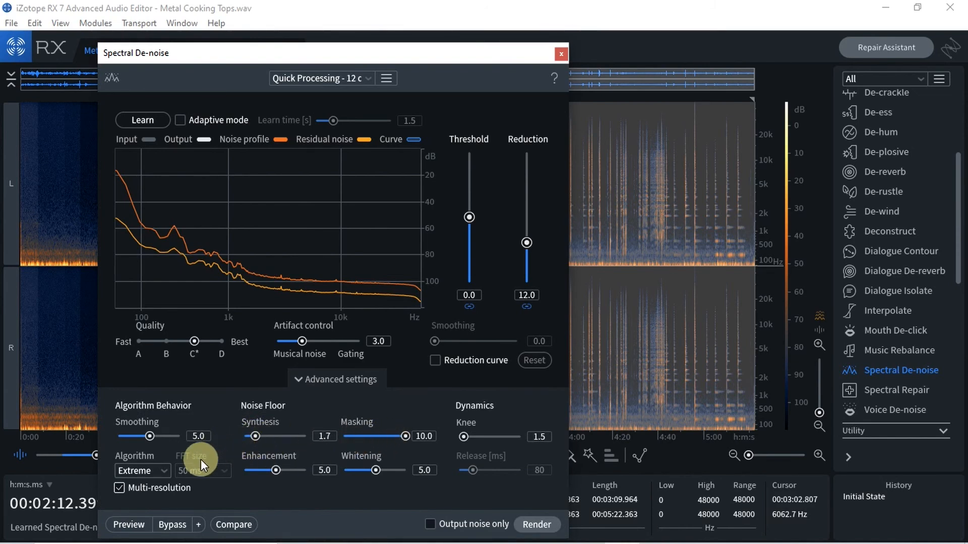
{"action": "left_click", "coordinate": [164, 471]}
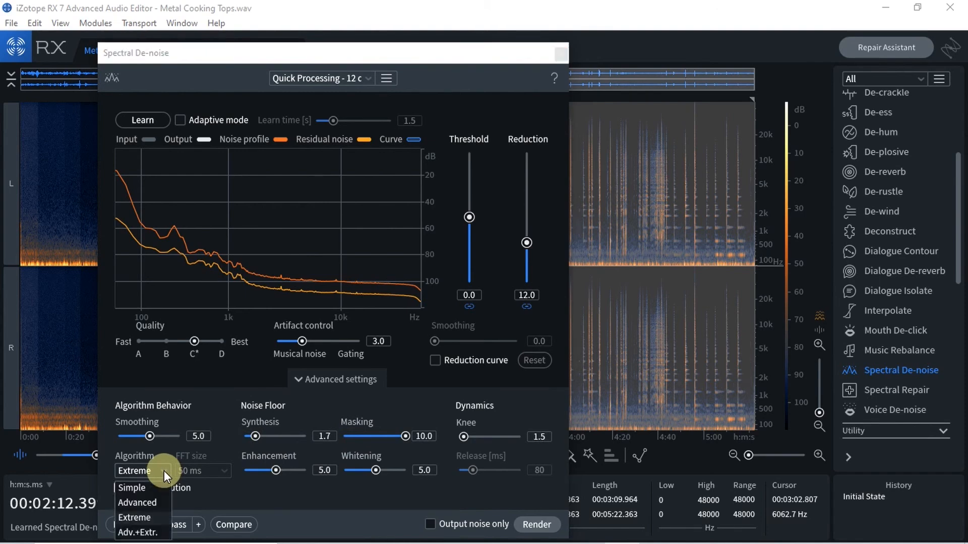
{"action": "left_click", "coordinate": [146, 535]}
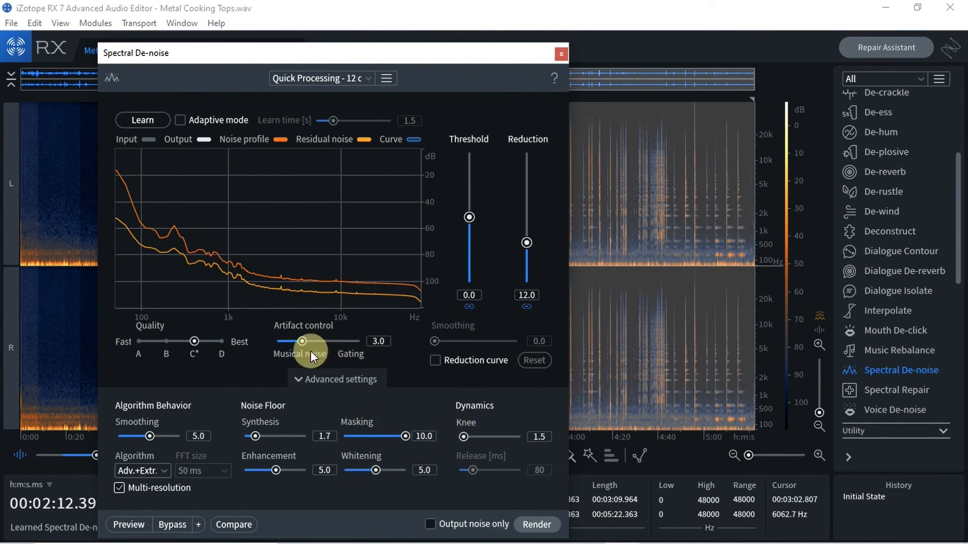
Preview the de-noise on the selection, lower the reduction to 0.0 and set the artifact control to 6.0.
{"action": "left_click", "coordinate": [136, 522]}
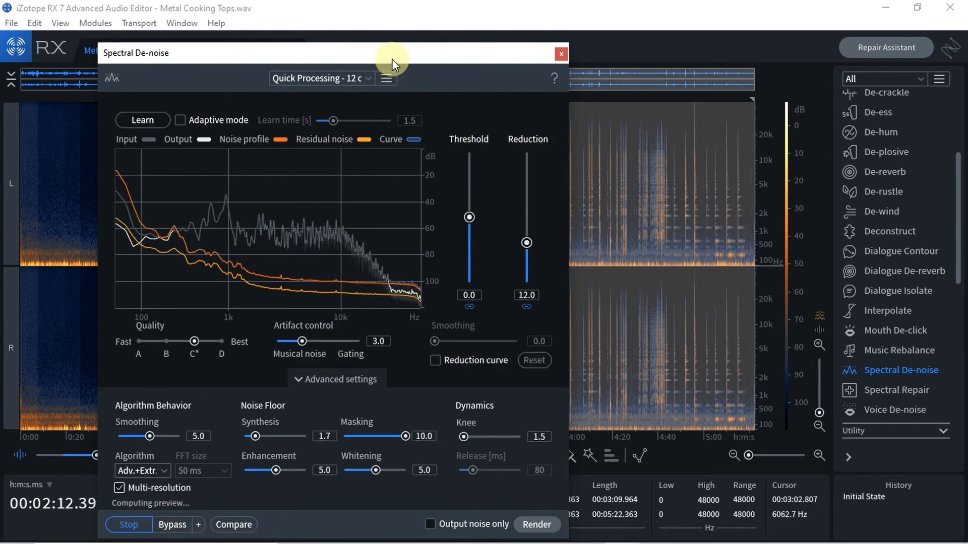
{"action": "left_click_drag", "start_coordinate": [392, 63], "coordinate": [384, 238]}
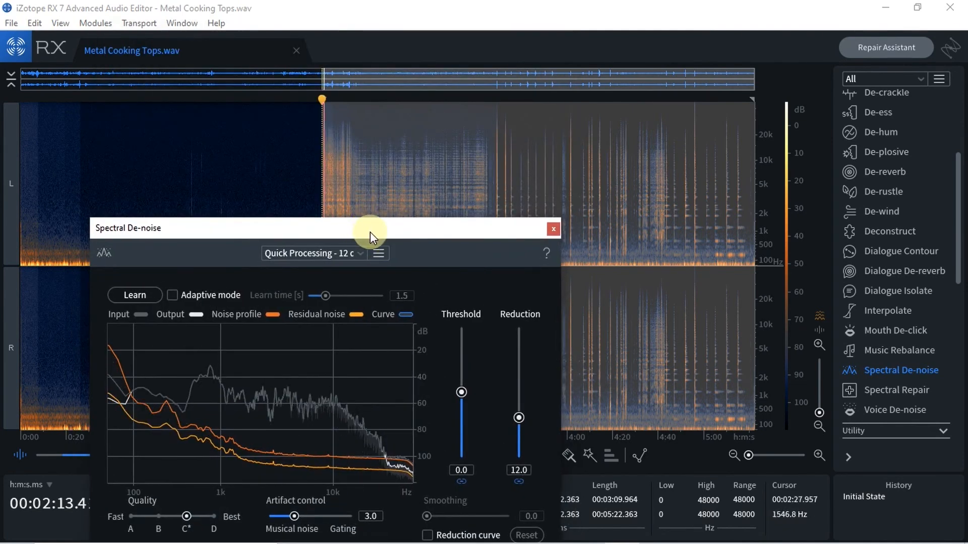
{"action": "left_click_drag", "start_coordinate": [370, 232], "coordinate": [439, 125]}
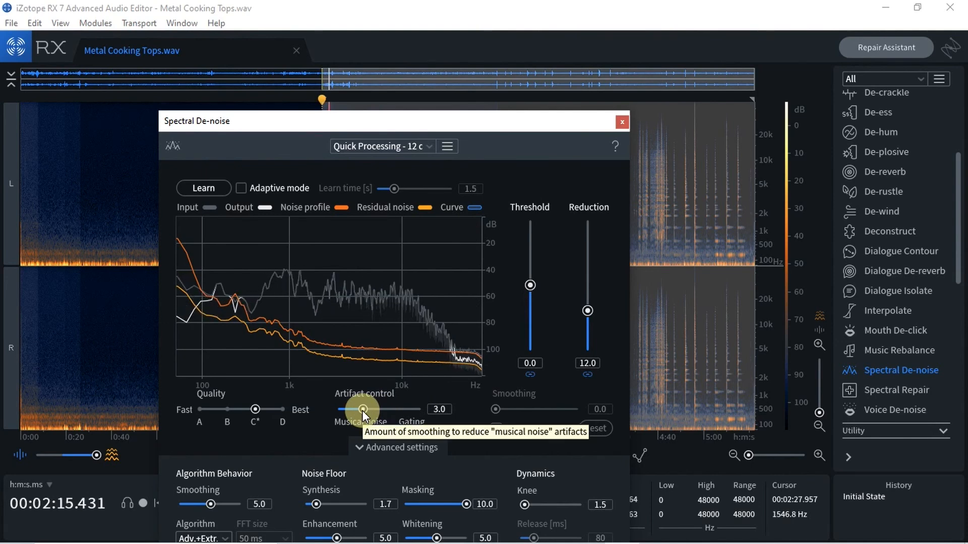
{"action": "left_click_drag", "start_coordinate": [362, 410], "coordinate": [400, 412]}
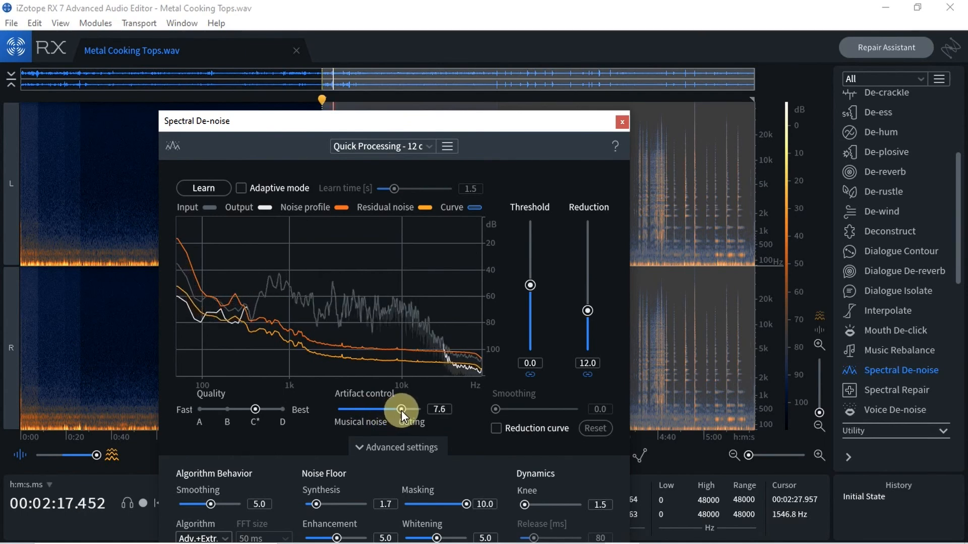
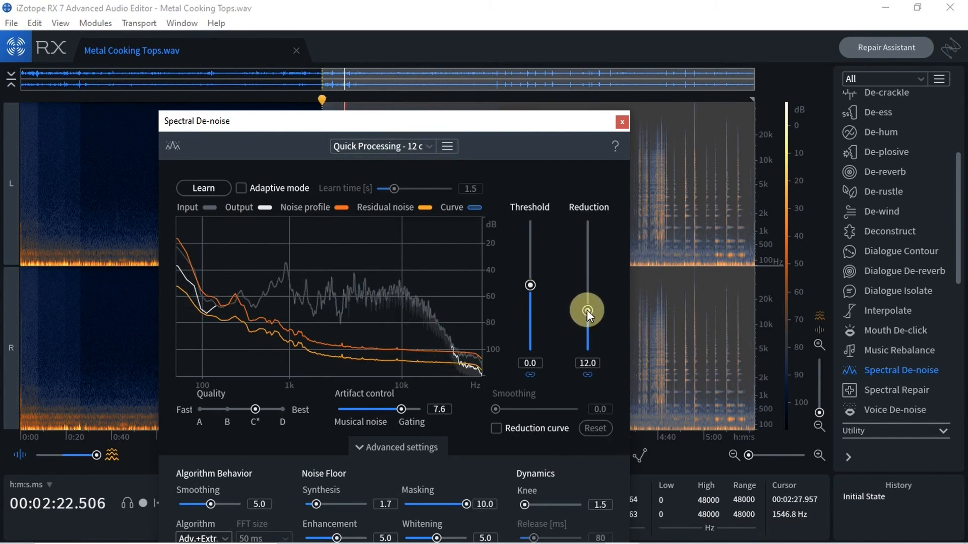
{"action": "left_click_drag", "start_coordinate": [587, 309], "coordinate": [592, 353]}
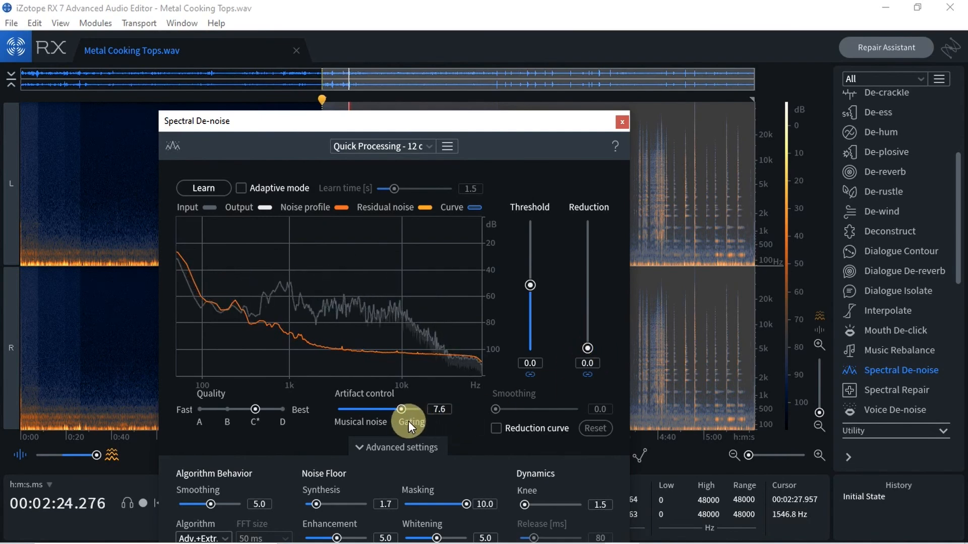
{"action": "left_click_drag", "start_coordinate": [402, 410], "coordinate": [389, 408]}
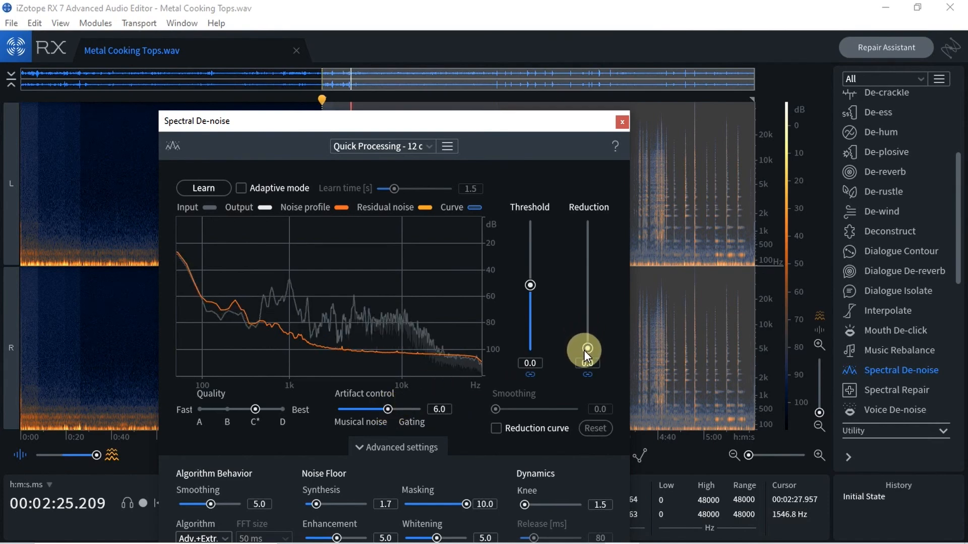
Audition the reduction at 40.0 dB in the running preview and reset it to its default of 12.0.
{"action": "left_click_drag", "start_coordinate": [584, 350], "coordinate": [588, 221]}
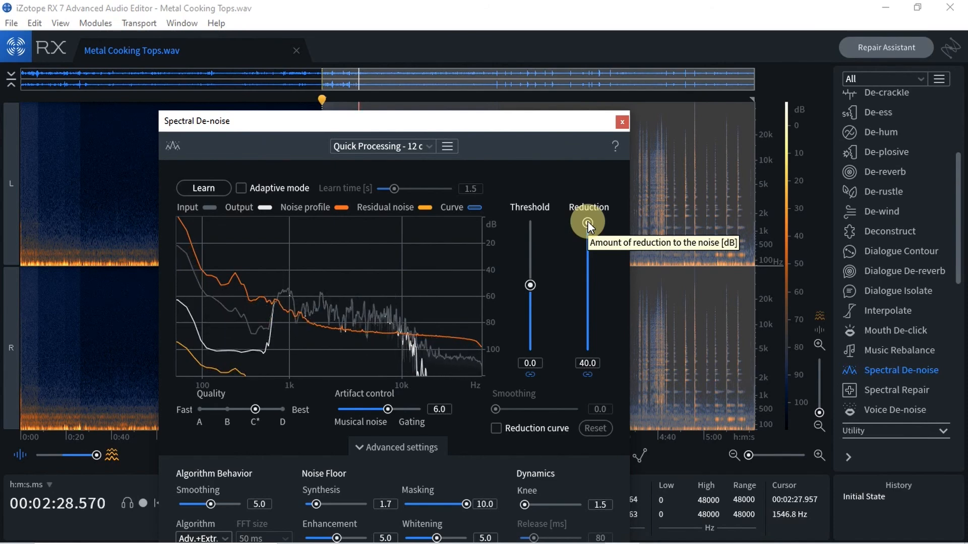
{"action": "left_click_drag", "start_coordinate": [498, 126], "coordinate": [499, 66]}
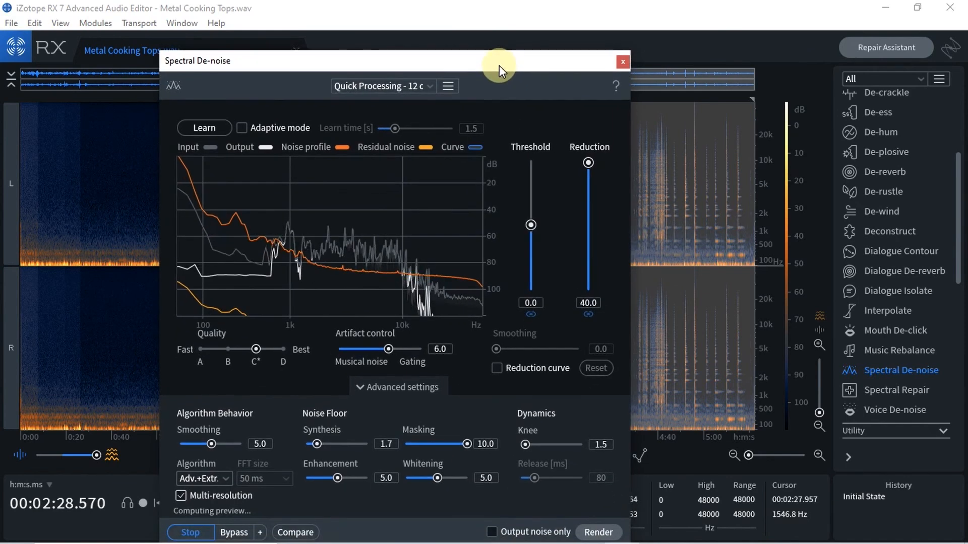
{"action": "double_click", "coordinate": [586, 165]}
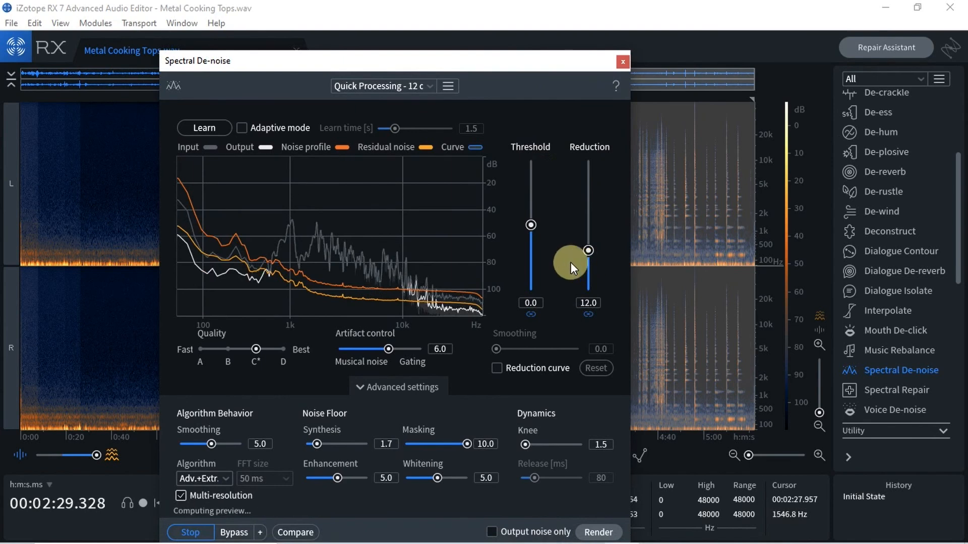
Audition the threshold at its -6.0 and 6.0 extremes and reset it to the default of 0.0.
{"action": "left_click_drag", "start_coordinate": [533, 235], "coordinate": [525, 312]}
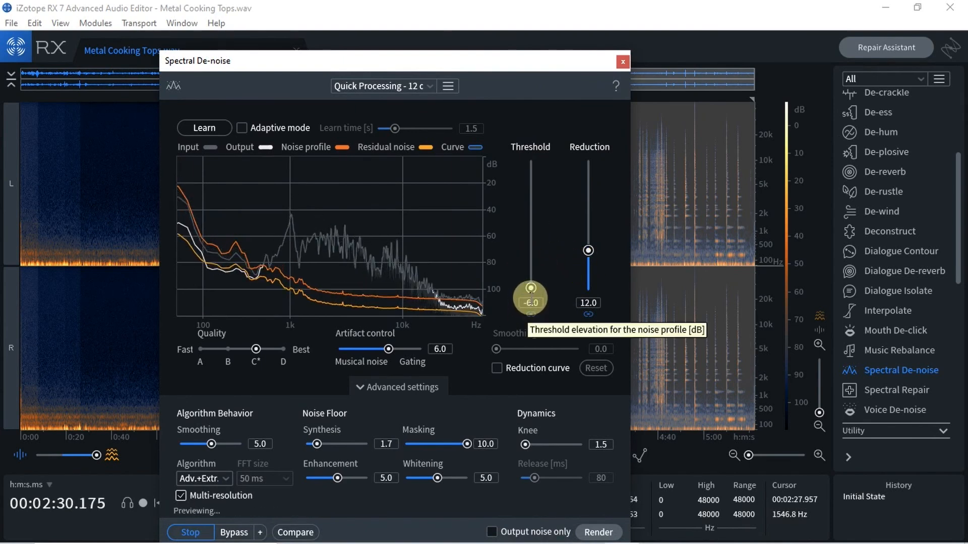
{"action": "double_click", "coordinate": [531, 289]}
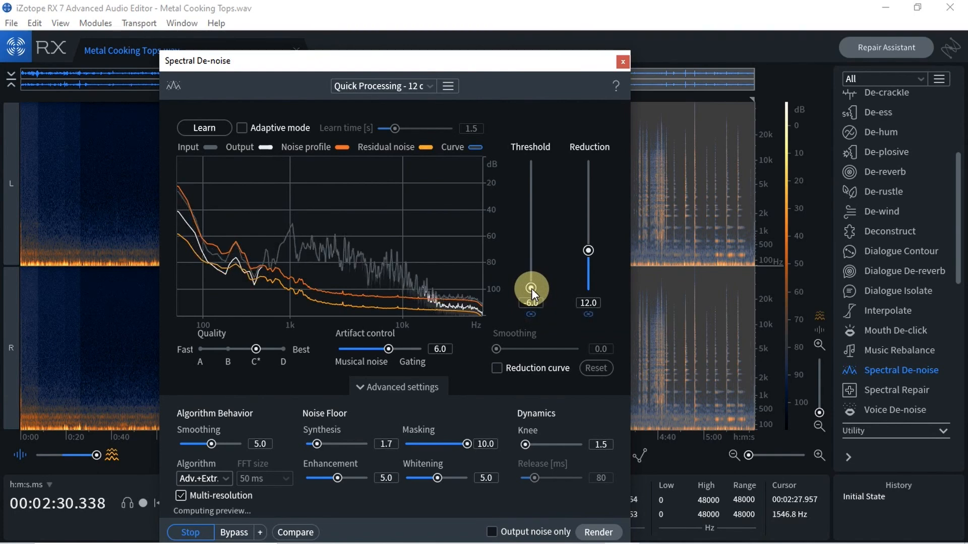
{"action": "left_click_drag", "start_coordinate": [530, 226], "coordinate": [530, 152]}
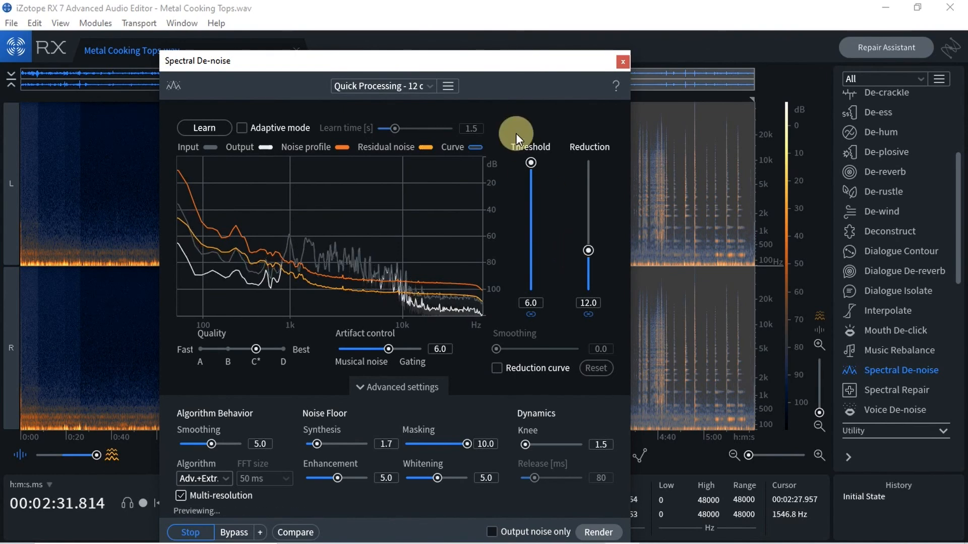
{"action": "double_click", "coordinate": [532, 162]}
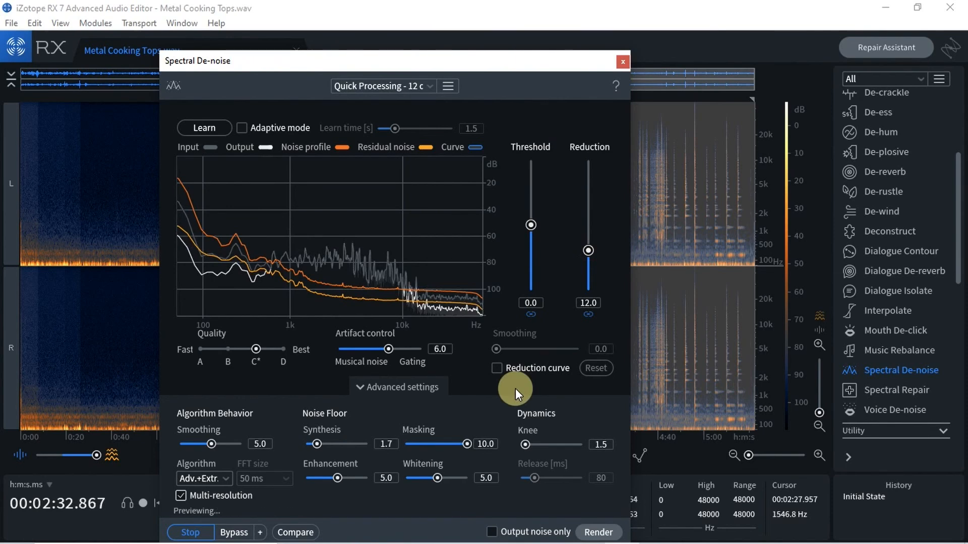
Make the Spectral De-noise preview output only the removed noise.
{"action": "left_click_drag", "start_coordinate": [452, 62], "coordinate": [456, 40]}
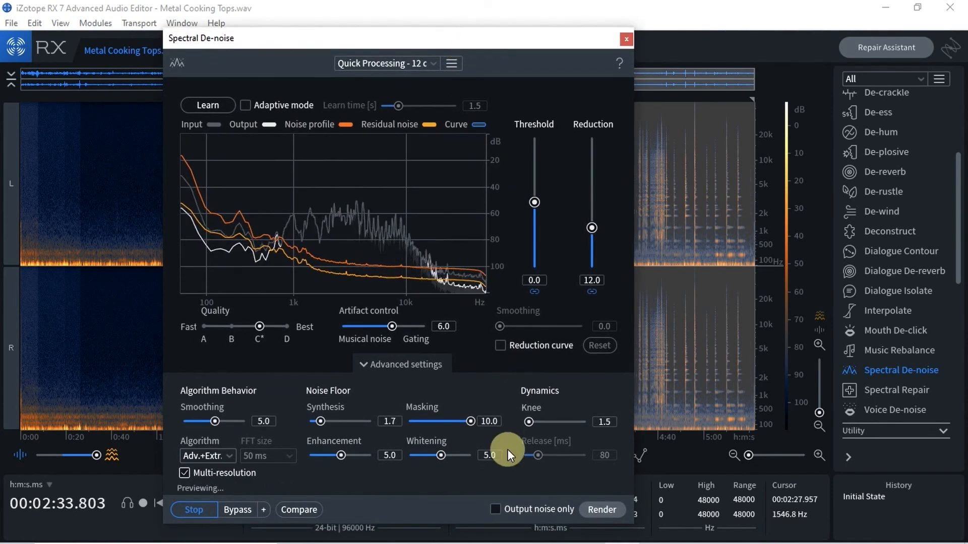
{"action": "left_click", "coordinate": [495, 509]}
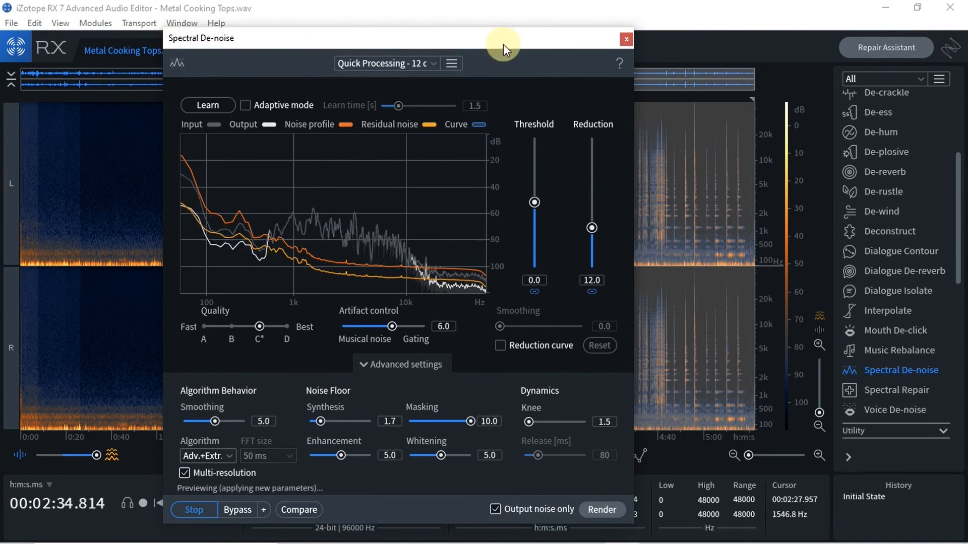
{"action": "left_click_drag", "start_coordinate": [503, 44], "coordinate": [450, 198]}
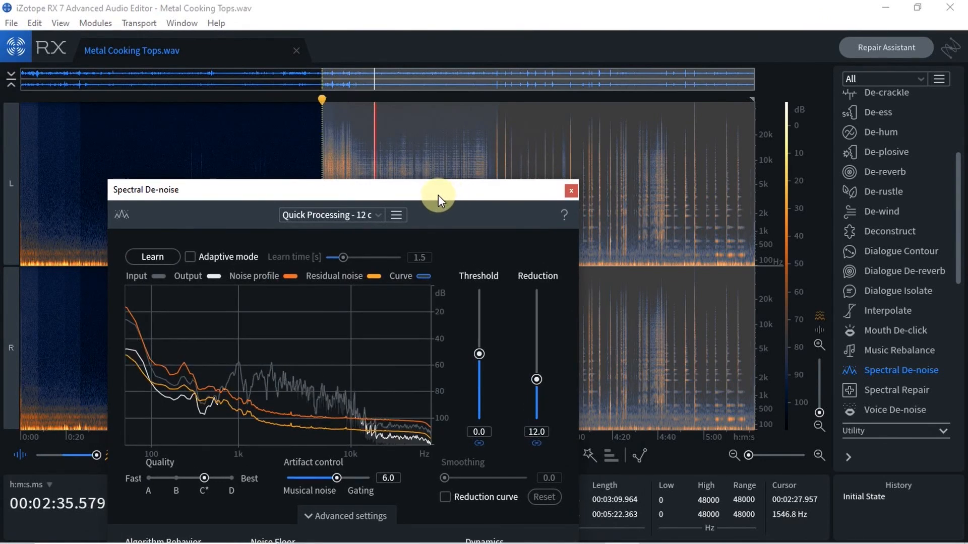
{"action": "left_click_drag", "start_coordinate": [437, 195], "coordinate": [462, 41]}
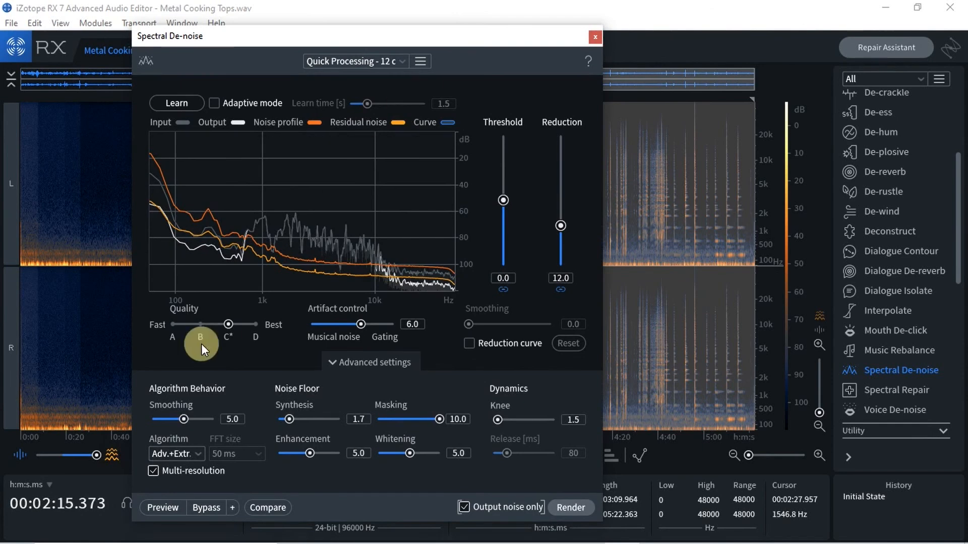
Audition the noise-only output from the start of the selection with the threshold at -6.0 and the reduction at 0.0.
{"action": "left_click", "coordinate": [174, 503]}
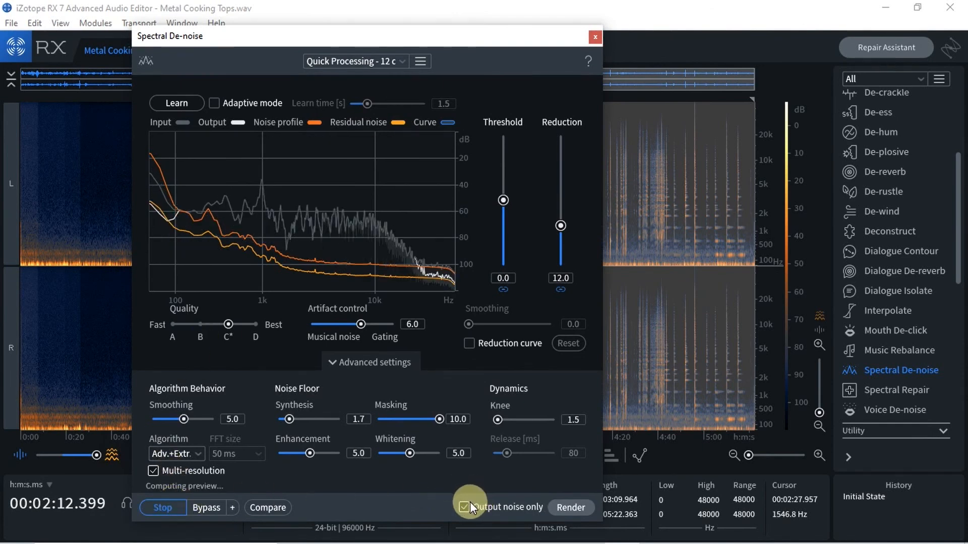
{"action": "left_click", "coordinate": [499, 206]}
{"action": "left_click_drag", "start_coordinate": [498, 208], "coordinate": [499, 276]}
{"action": "left_click", "coordinate": [555, 232]}
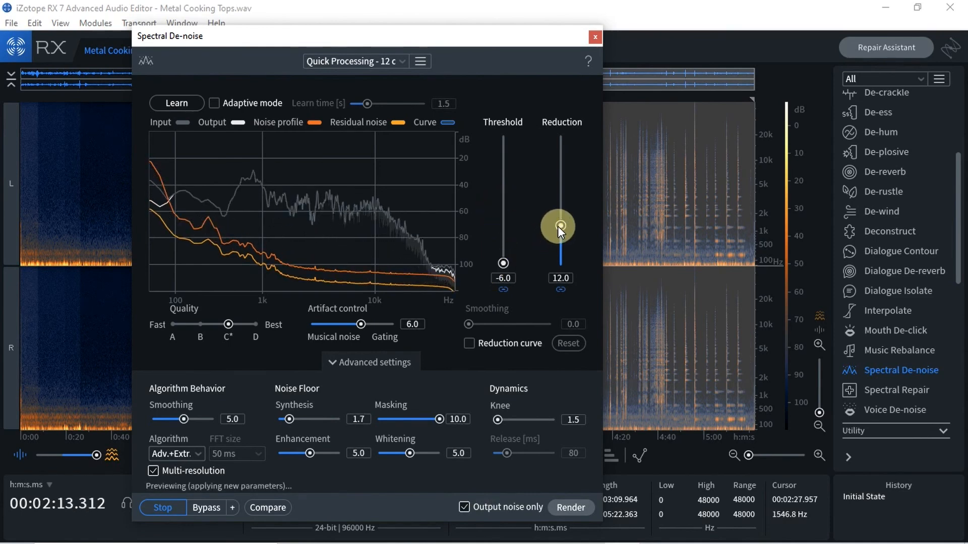
{"action": "left_click_drag", "start_coordinate": [559, 225], "coordinate": [558, 267]}
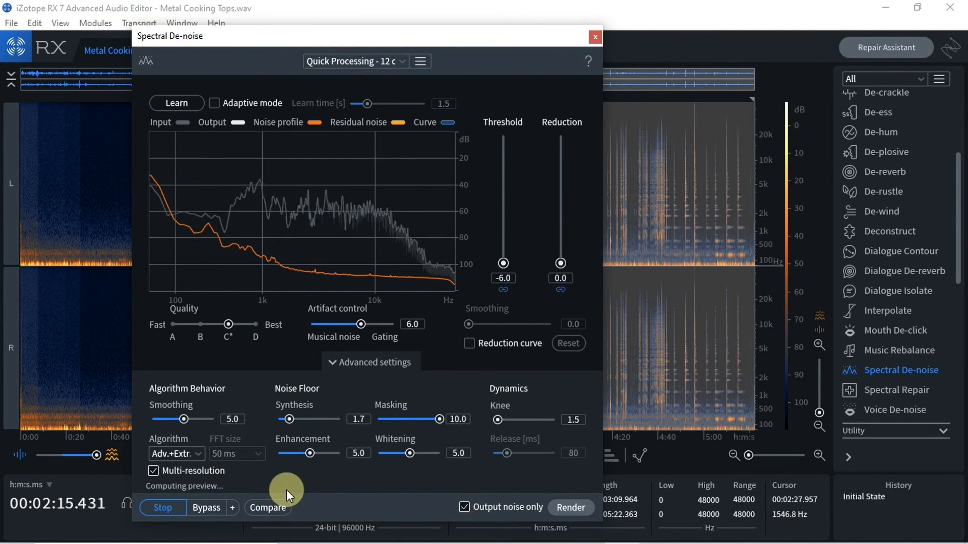
{"action": "left_click", "coordinate": [168, 506]}
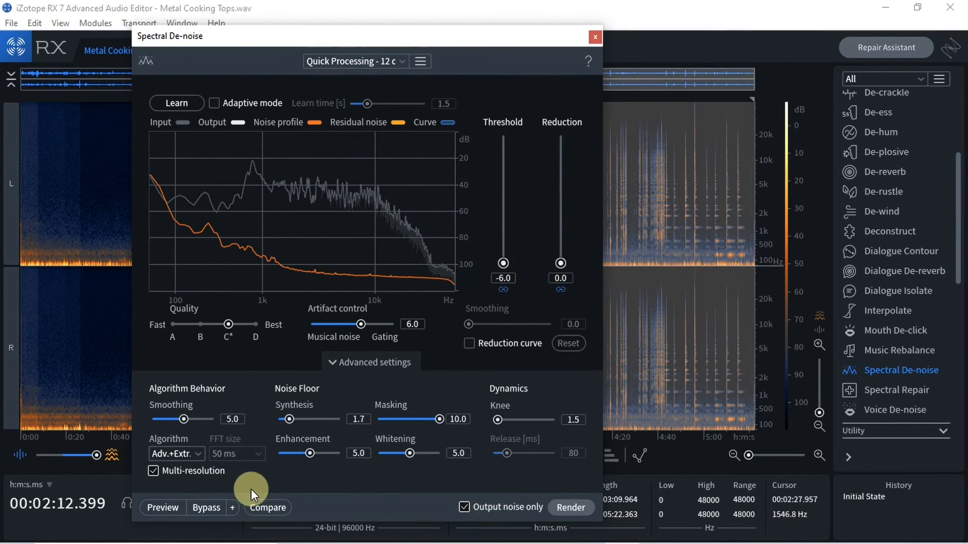
{"action": "left_click", "coordinate": [173, 507]}
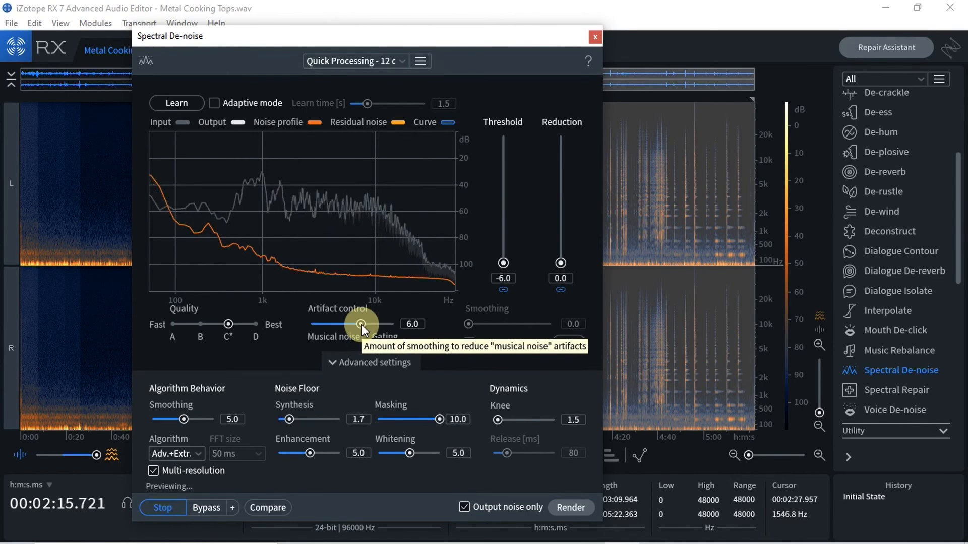
Audition the noise-only output with threshold 6.0 and reduction 40.0, and reset them to 0.0 and 12.0.
{"action": "left_click_drag", "start_coordinate": [498, 262], "coordinate": [522, 109]}
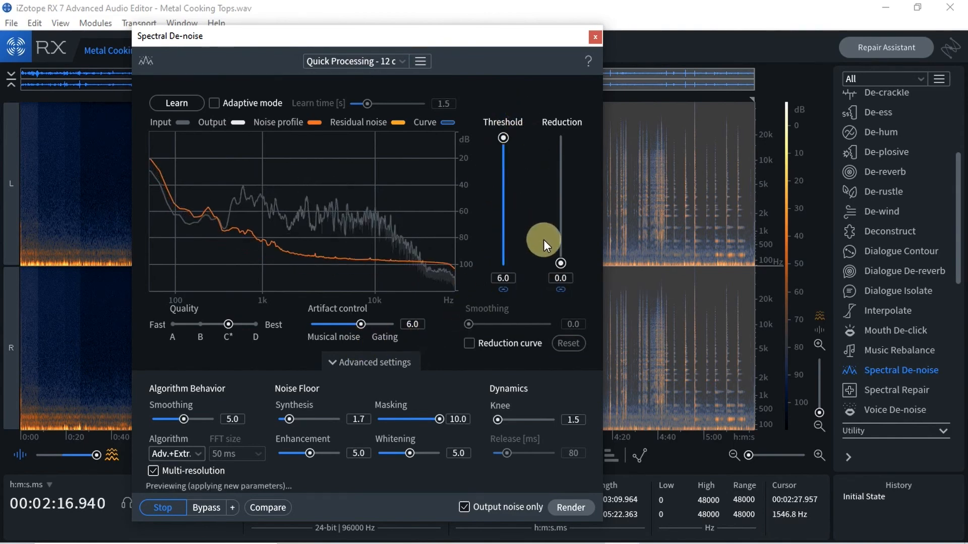
{"action": "left_click_drag", "start_coordinate": [563, 262], "coordinate": [560, 126]}
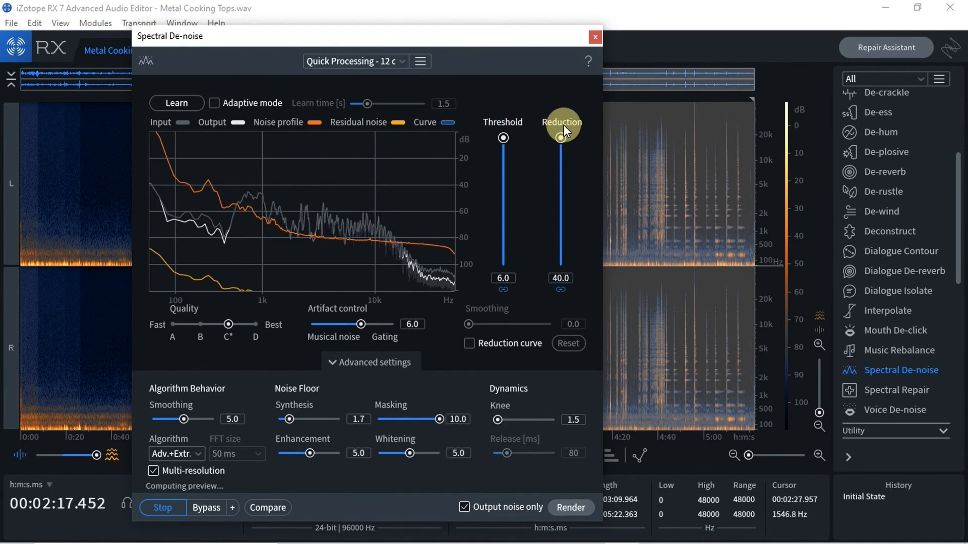
{"action": "left_click_drag", "start_coordinate": [563, 135], "coordinate": [562, 113]}
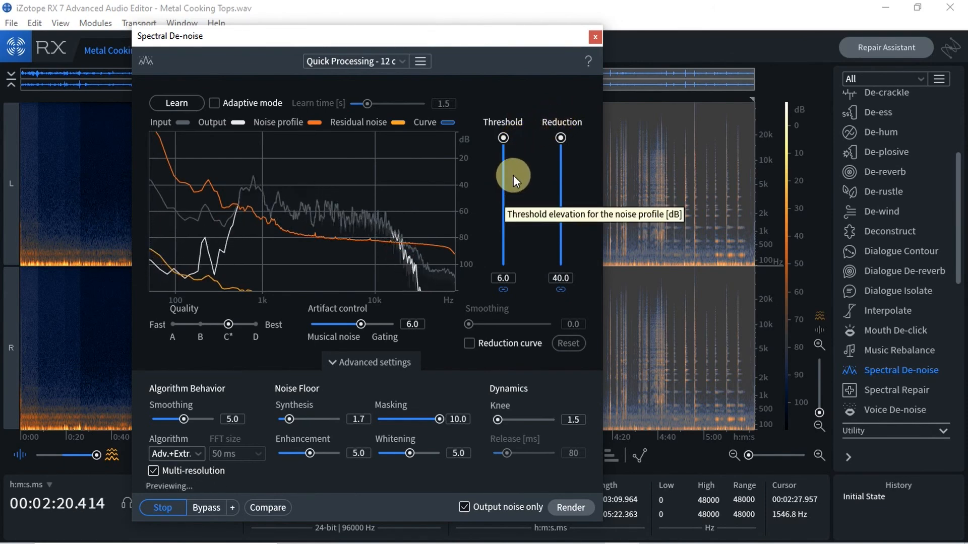
{"action": "double_click", "coordinate": [559, 136]}
{"action": "double_click", "coordinate": [507, 137]}
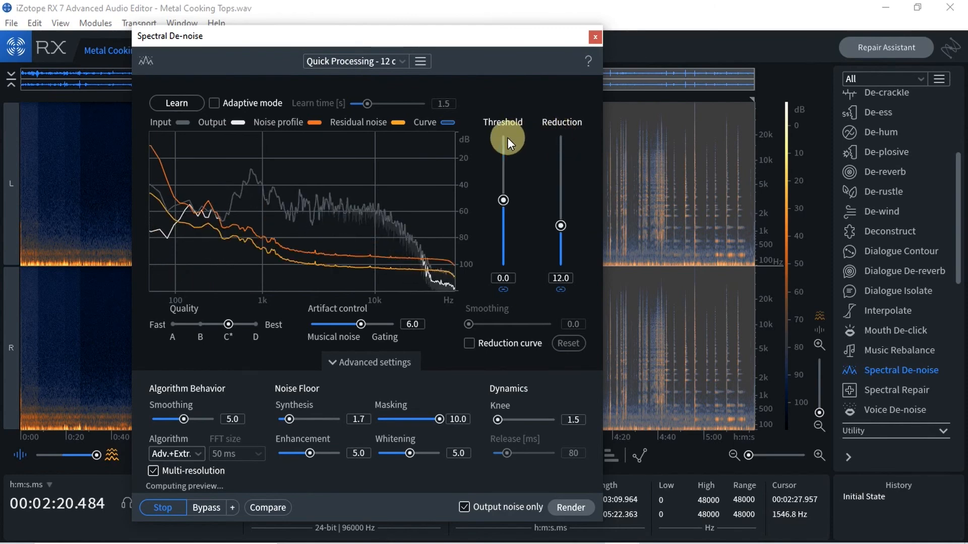
Lower the threshold to -6.0 and the reduction to 0.0 and stop the noise-only preview.
{"action": "left_click", "coordinate": [503, 197]}
{"action": "left_click_drag", "start_coordinate": [503, 199], "coordinate": [503, 272]}
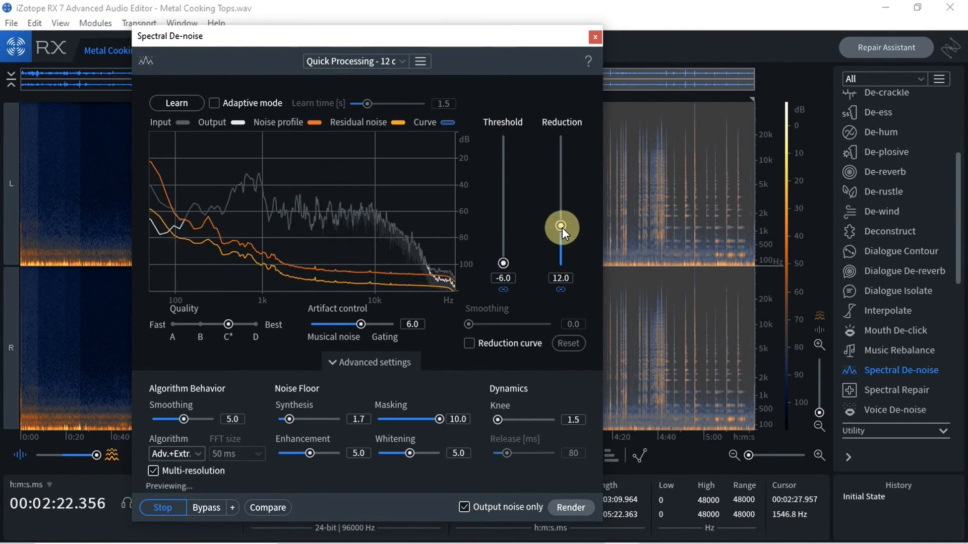
{"action": "left_click_drag", "start_coordinate": [562, 228], "coordinate": [561, 268]}
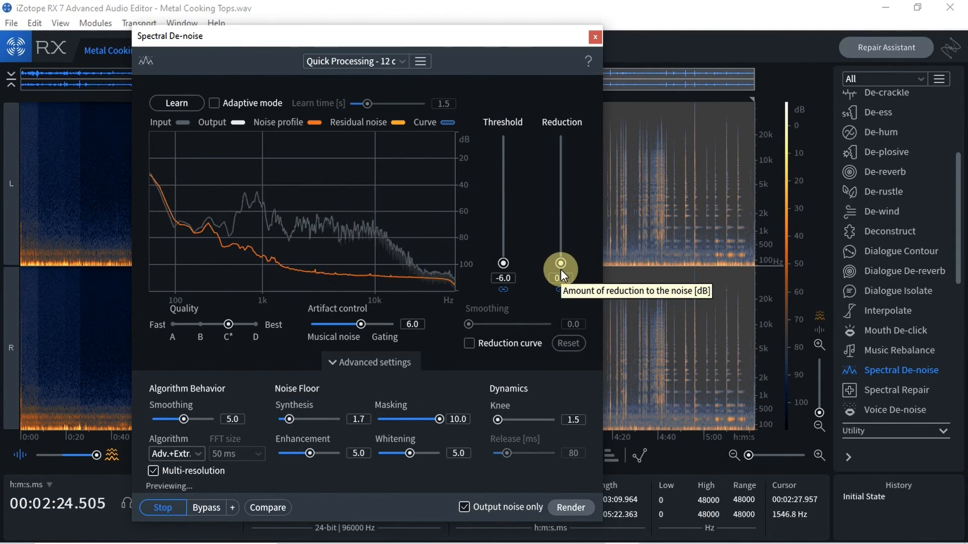
{"action": "key", "text": "space"}
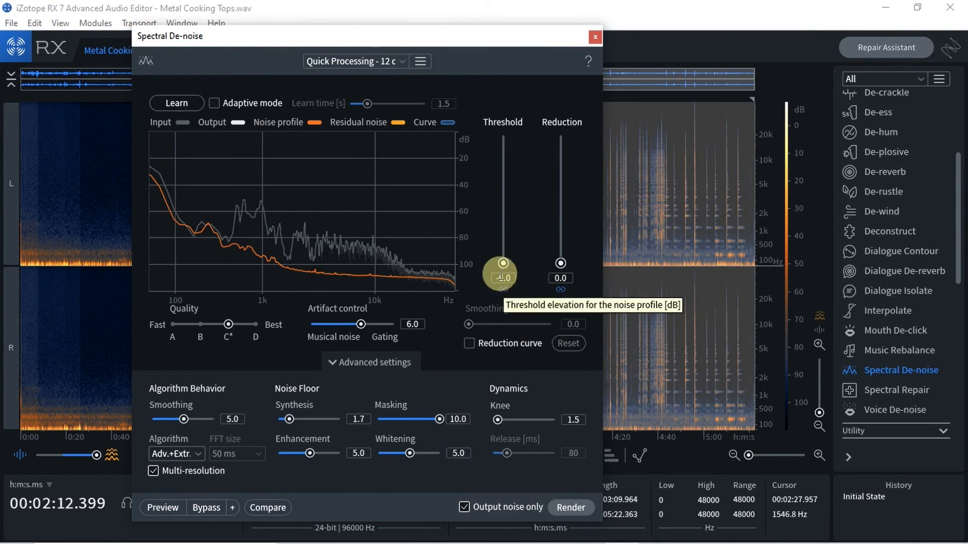
Move the Spectral De-noise window off the quiet section and preview the noise-only output with threshold 6.0 and reduction 40.0.
{"action": "left_click_drag", "start_coordinate": [459, 42], "coordinate": [730, 41]}
{"action": "key", "text": "space"}
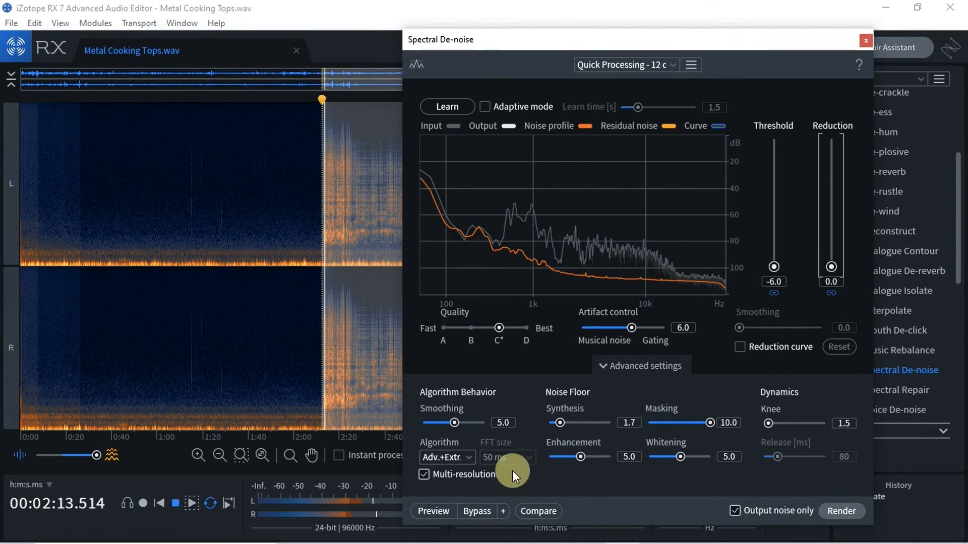
{"action": "left_click", "coordinate": [434, 511]}
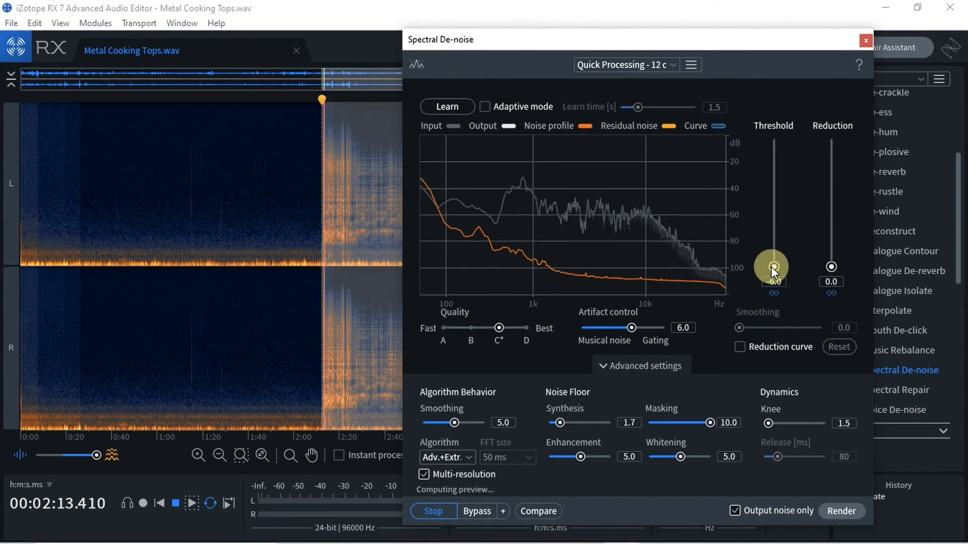
{"action": "left_click_drag", "start_coordinate": [770, 266], "coordinate": [812, 128]}
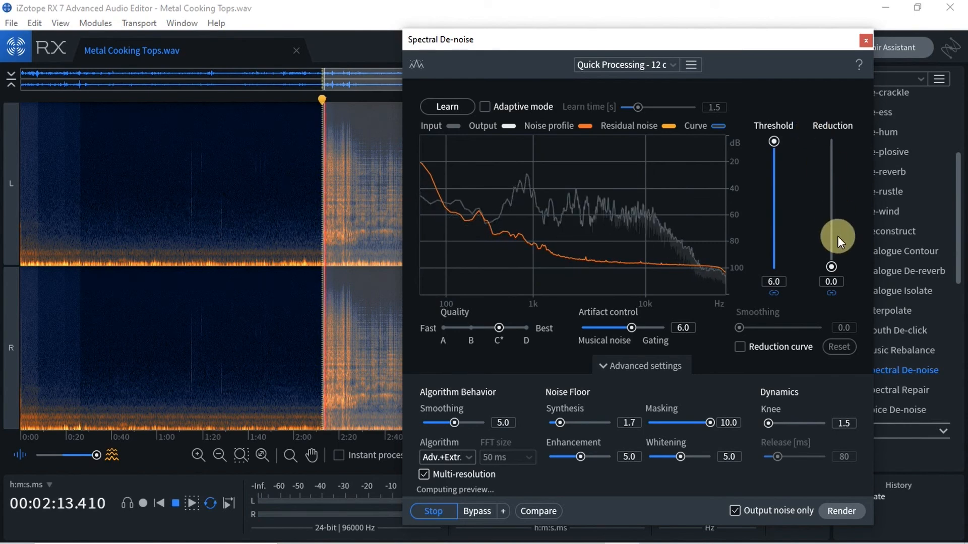
{"action": "left_click_drag", "start_coordinate": [832, 267], "coordinate": [832, 123]}
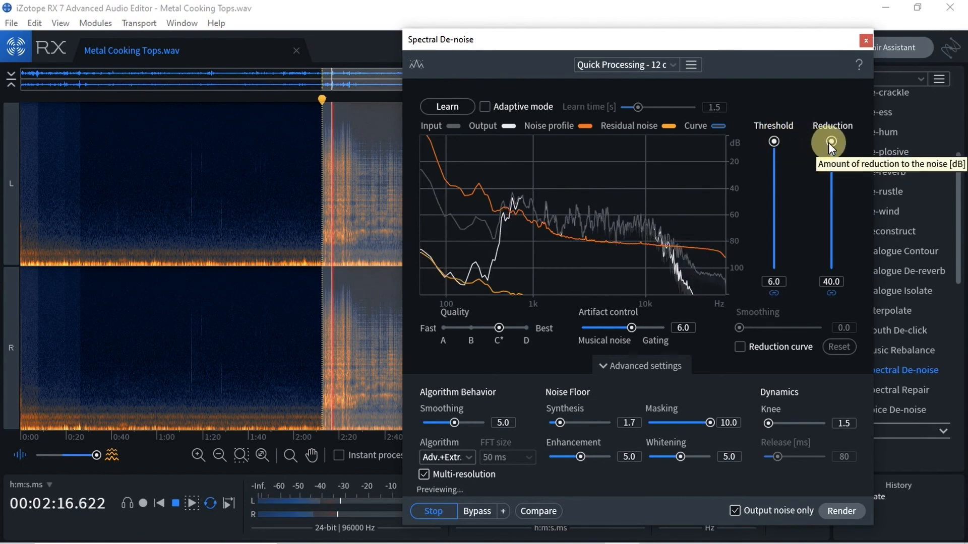
Ease the reduction down to 24.6 and the threshold to 2.5 in alternating stages while listening to the removed noise.
{"action": "left_click_drag", "start_coordinate": [829, 143], "coordinate": [829, 165]}
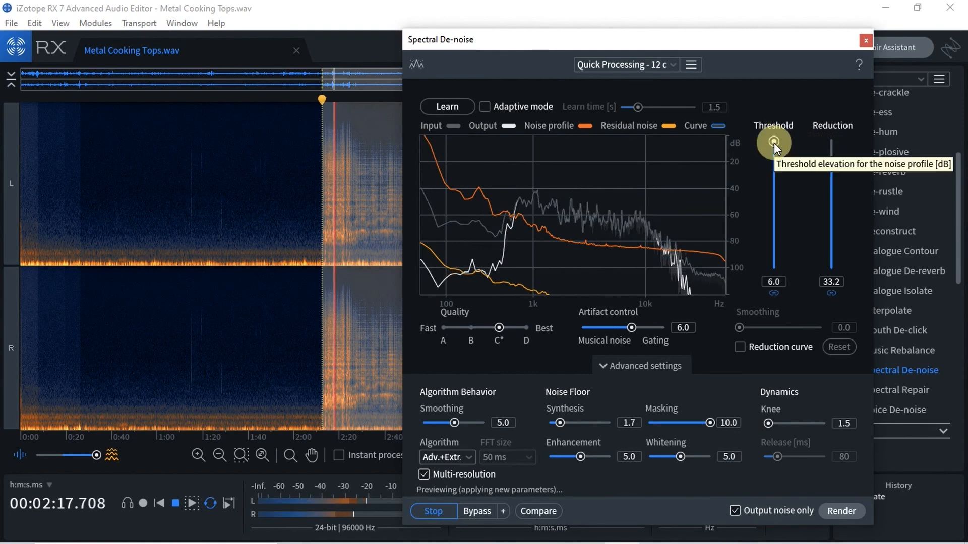
{"action": "left_click_drag", "start_coordinate": [773, 144], "coordinate": [775, 167]}
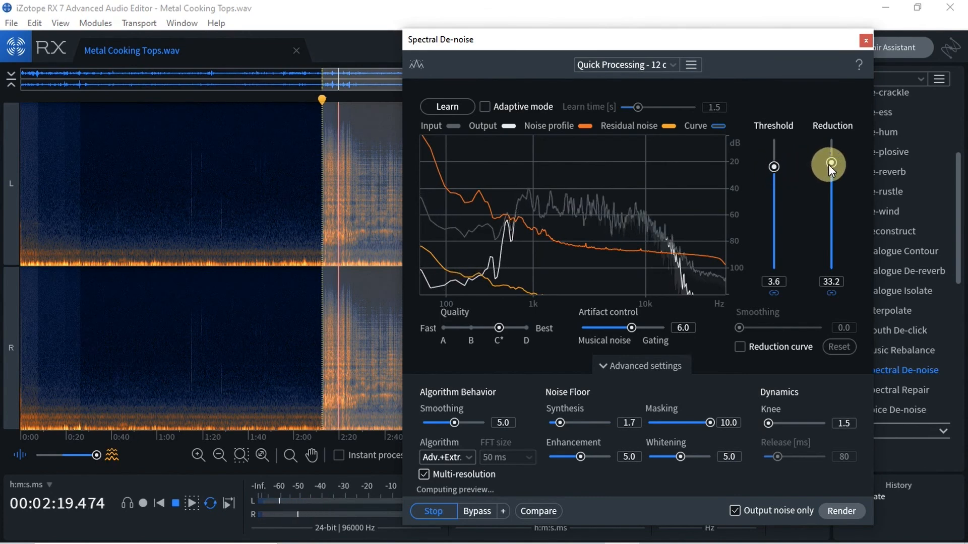
{"action": "left_click_drag", "start_coordinate": [827, 165], "coordinate": [827, 181]}
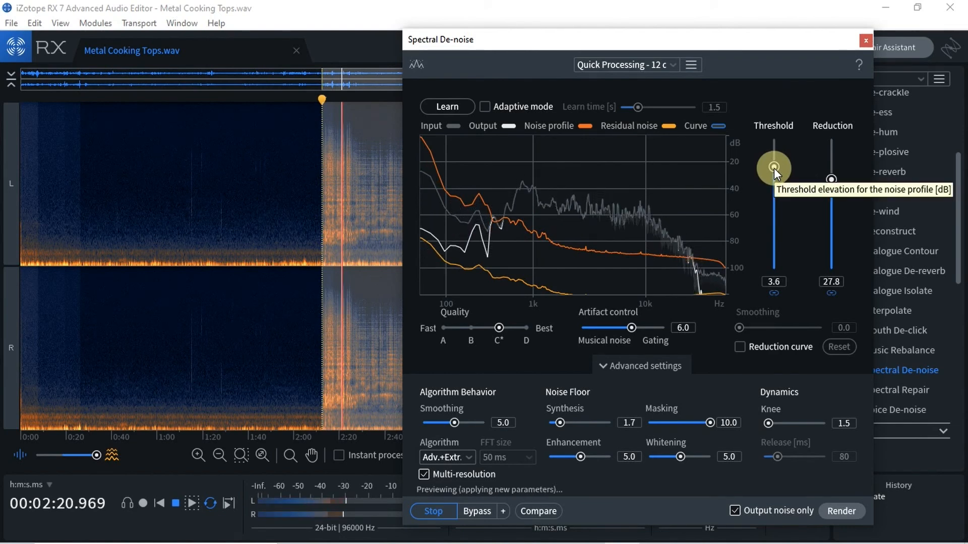
{"action": "left_click_drag", "start_coordinate": [773, 167], "coordinate": [828, 192]}
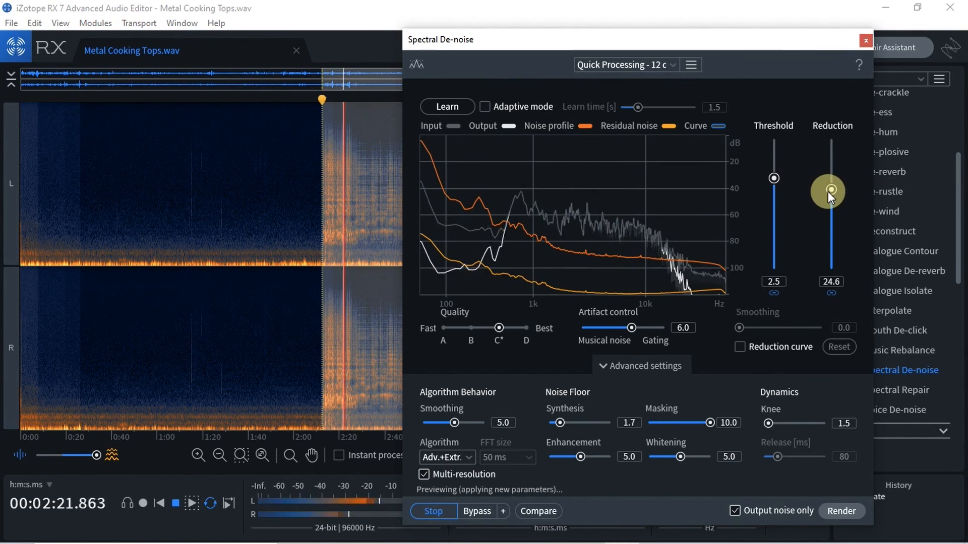
{"action": "left_click", "coordinate": [776, 183]}
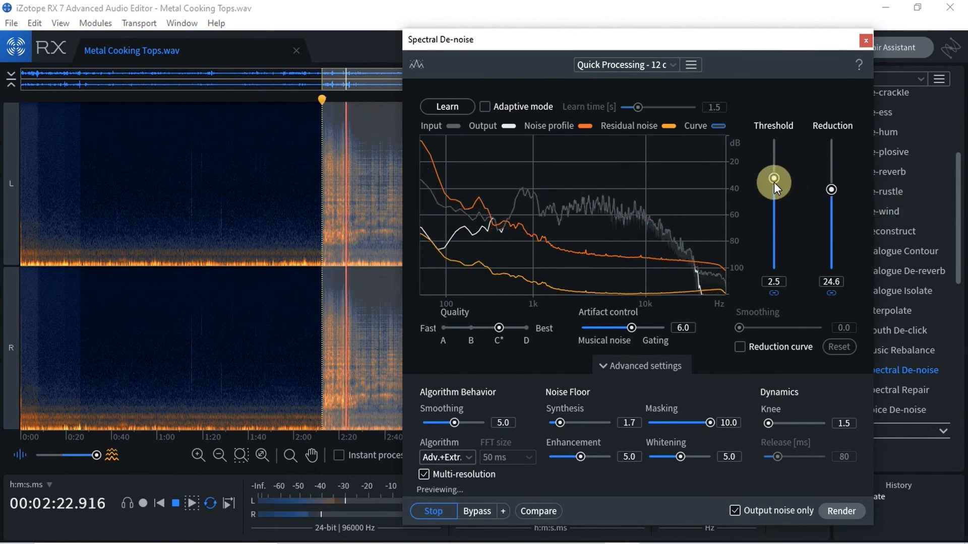
Keep lowering both controls to a threshold of -0.2 and a reduction of 16.0, and stop the noise-only preview.
{"action": "left_click", "coordinate": [832, 191]}
{"action": "left_click_drag", "start_coordinate": [832, 192], "coordinate": [831, 199]}
{"action": "left_click_drag", "start_coordinate": [775, 180], "coordinate": [774, 189]}
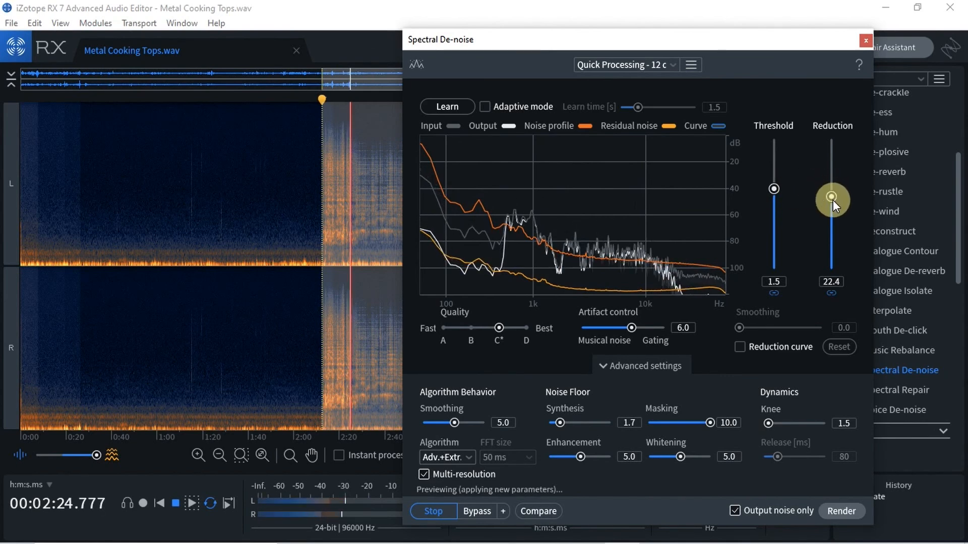
{"action": "left_click_drag", "start_coordinate": [833, 201], "coordinate": [832, 214]}
{"action": "left_click_drag", "start_coordinate": [779, 191], "coordinate": [776, 208]}
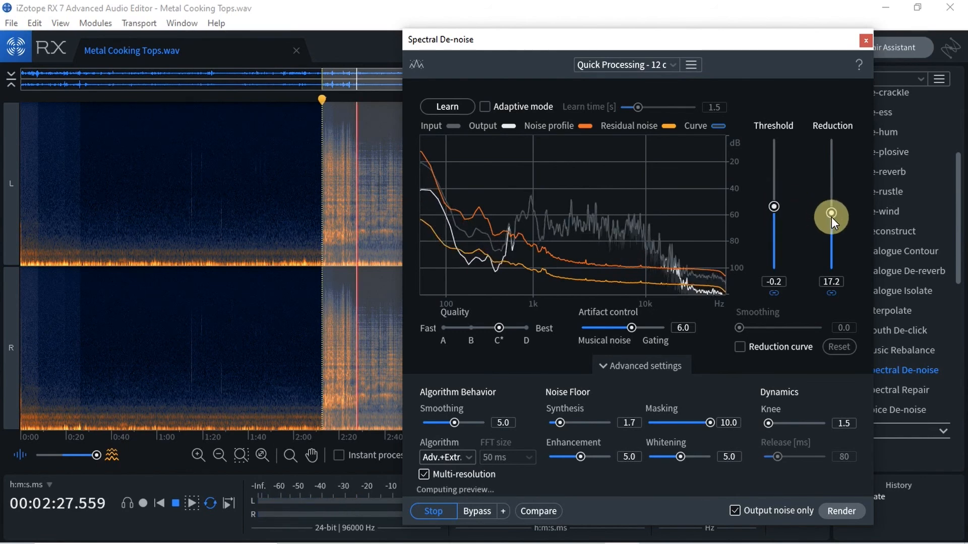
{"action": "left_click_drag", "start_coordinate": [830, 213], "coordinate": [829, 216]}
{"action": "key", "text": "space"}
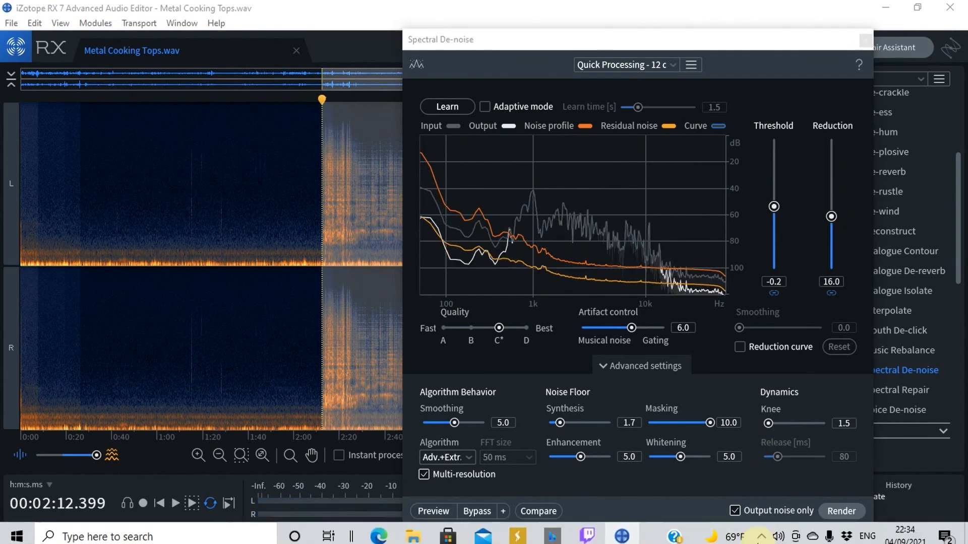
Turn off the noise-only output and preview the de-noised metal sounds.
{"action": "left_click", "coordinate": [734, 510]}
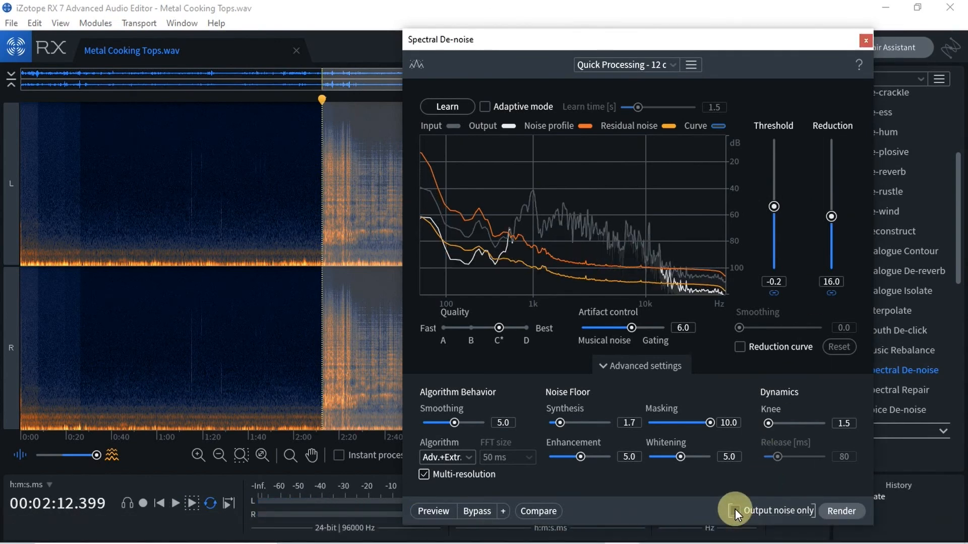
{"action": "left_click", "coordinate": [464, 509]}
{"action": "left_click", "coordinate": [446, 508]}
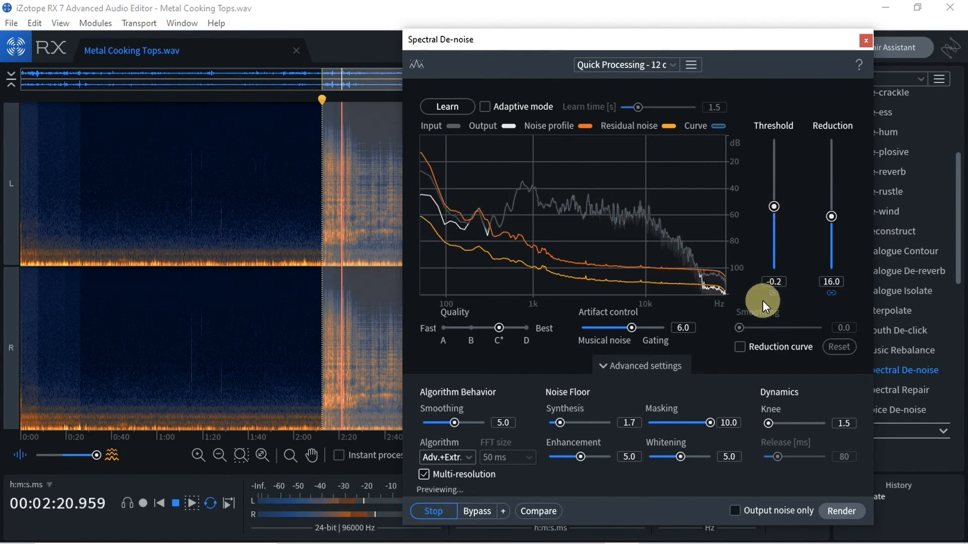
Compare the de-noised preview with the bypassed original from the start of the selection, and stop the preview.
{"action": "left_click", "coordinate": [477, 513]}
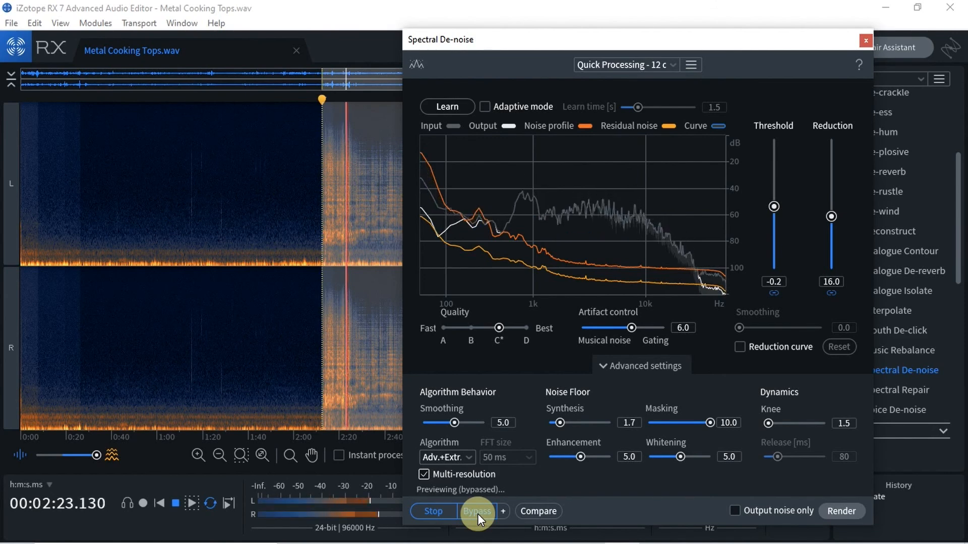
{"action": "left_click", "coordinate": [477, 512]}
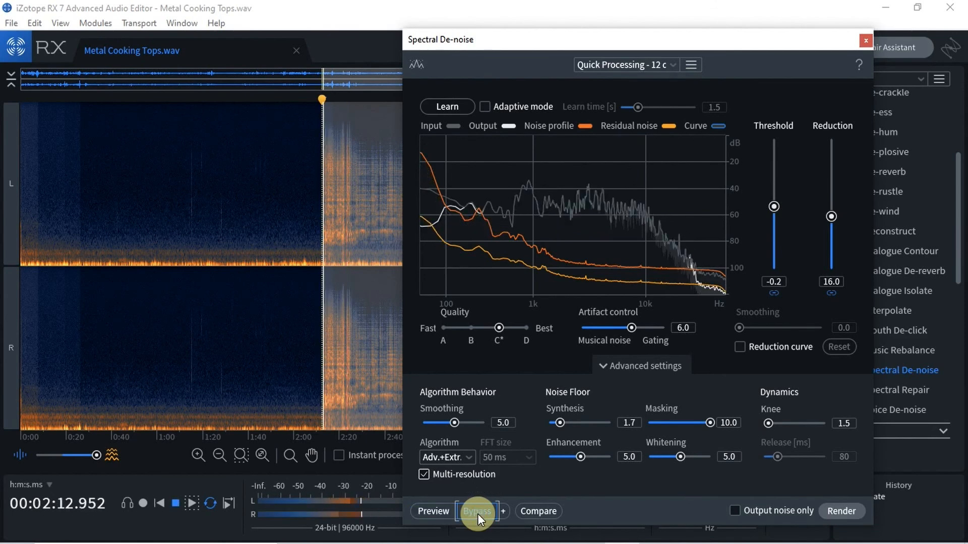
{"action": "left_click", "coordinate": [443, 515]}
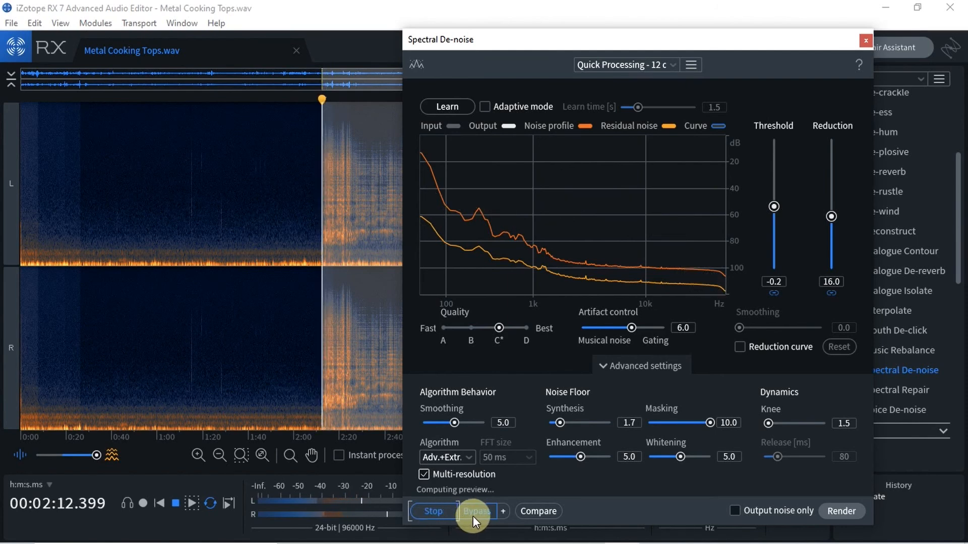
{"action": "left_click", "coordinate": [483, 512]}
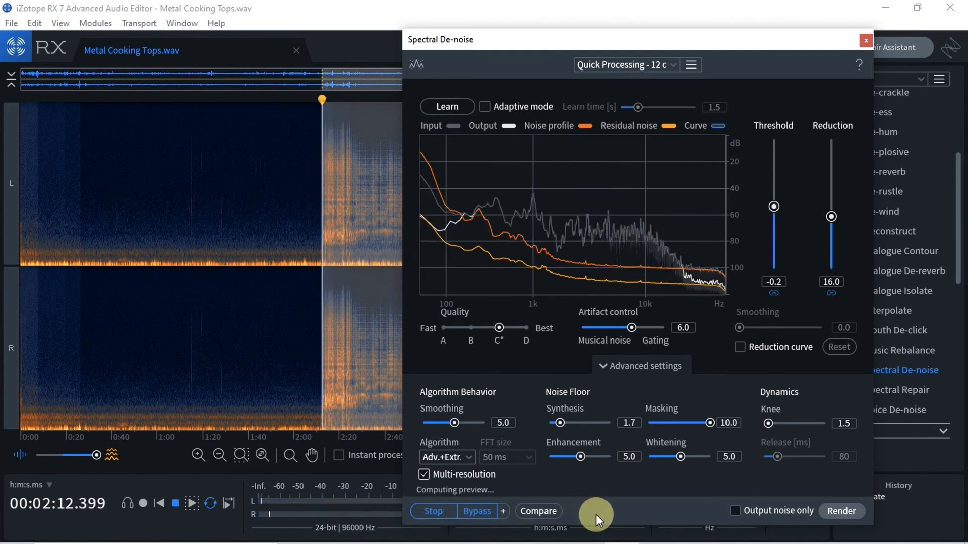
{"action": "left_click", "coordinate": [479, 512]}
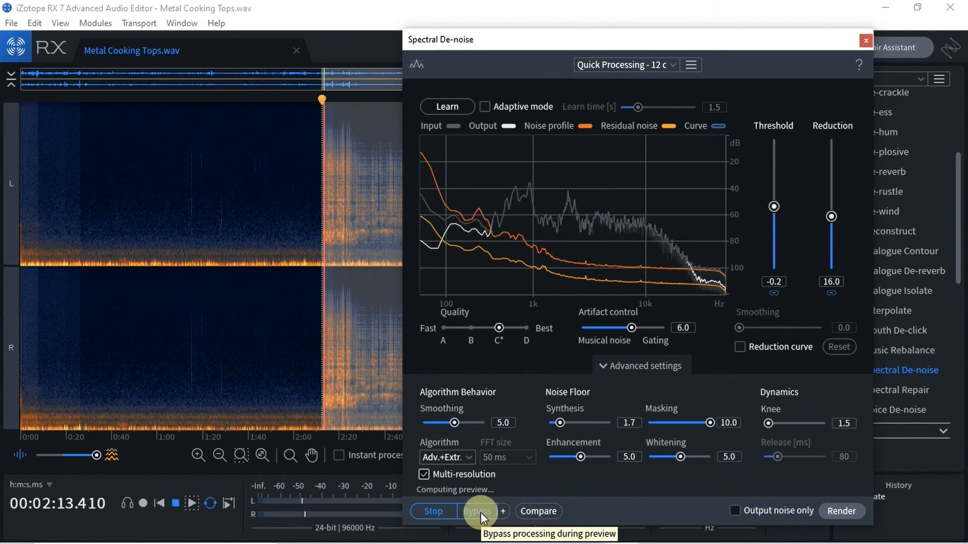
{"action": "left_click", "coordinate": [479, 513]}
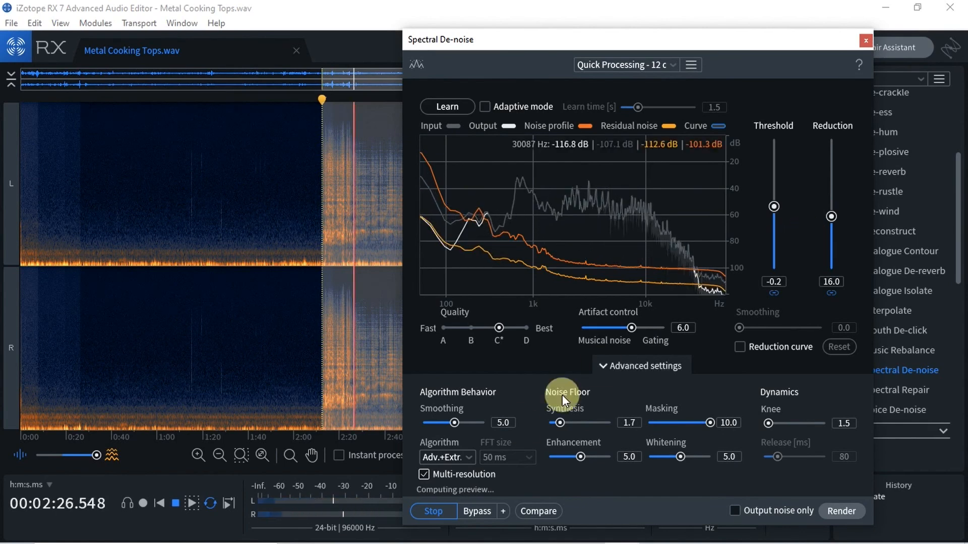
{"action": "left_click", "coordinate": [443, 512]}
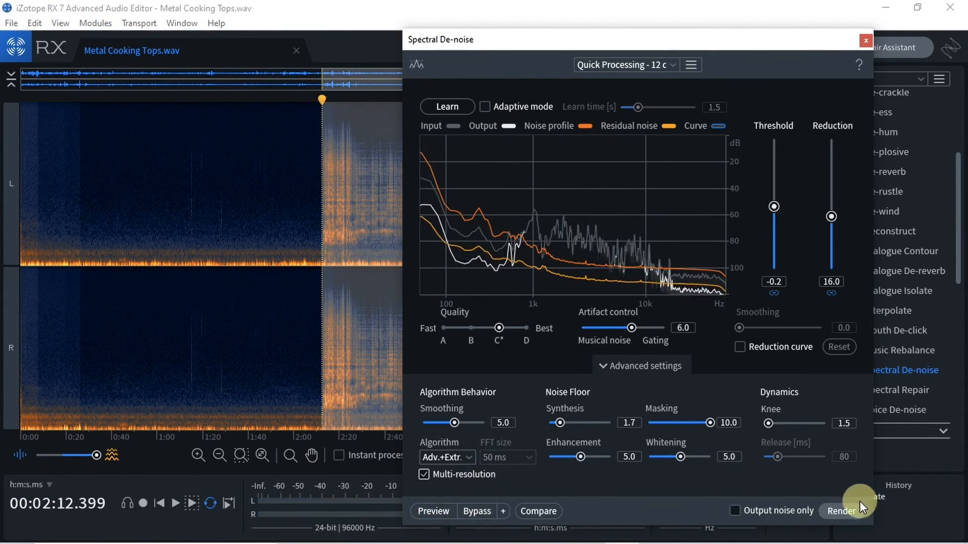
Render the Spectral De-noise on the selected metal sounds and close the module window.
{"action": "left_click", "coordinate": [843, 511]}
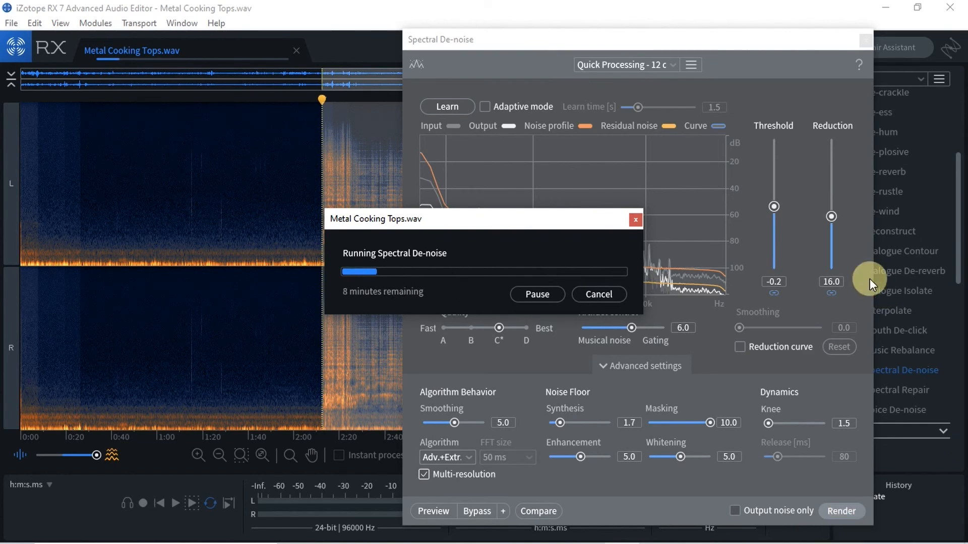
{"action": "left_click", "coordinate": [856, 272]}
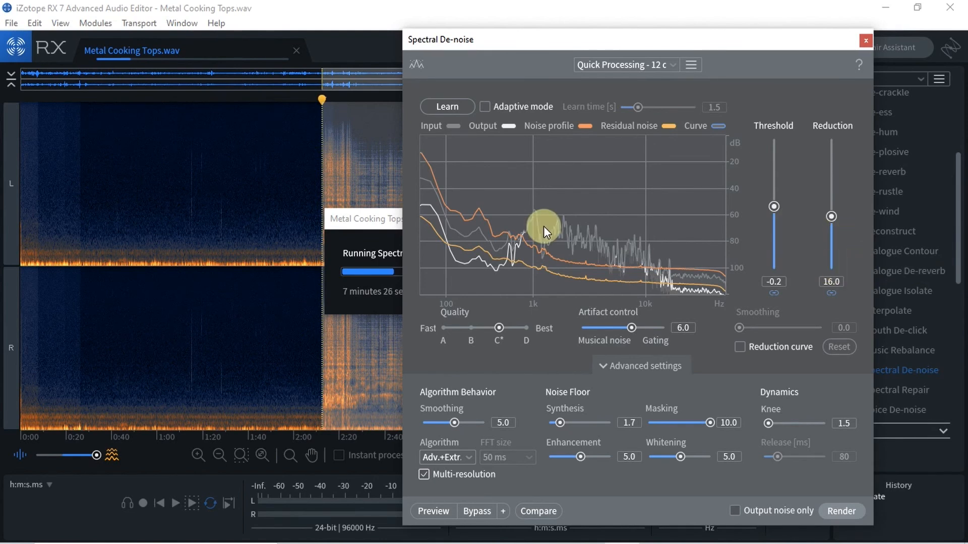
{"action": "left_click", "coordinate": [423, 228]}
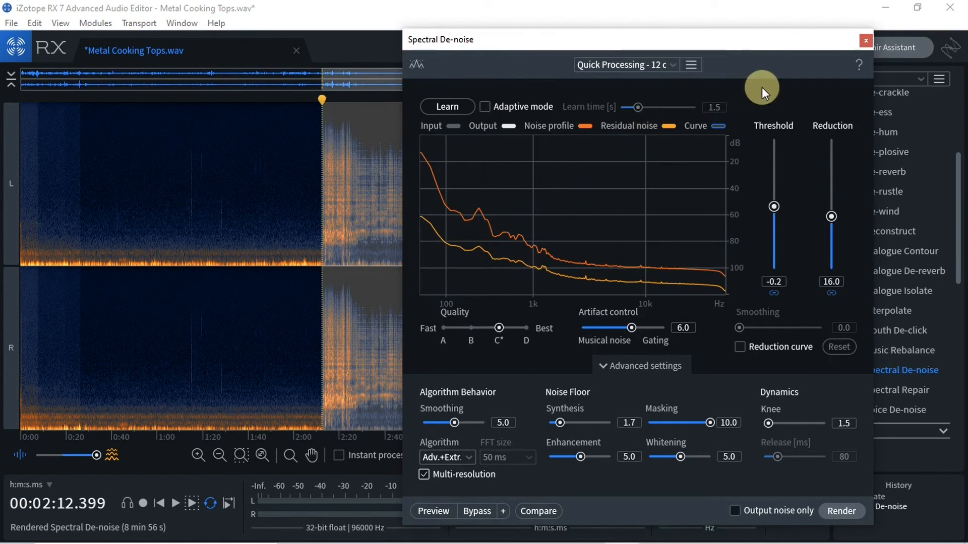
{"action": "left_click", "coordinate": [864, 42]}
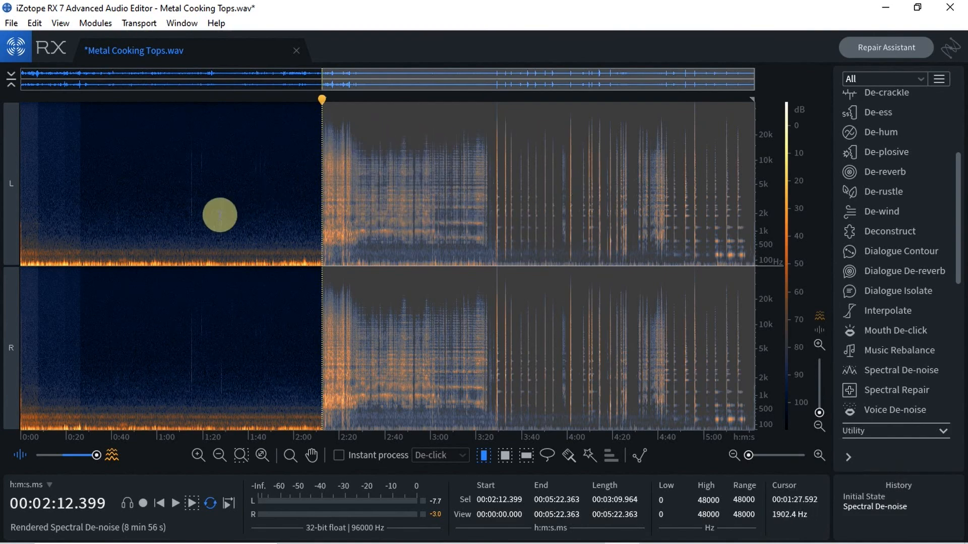
Compare the spectrogram of the initial state with the Spectral De-noise state in the history, clearing the selection each time.
{"action": "left_click", "coordinate": [219, 214]}
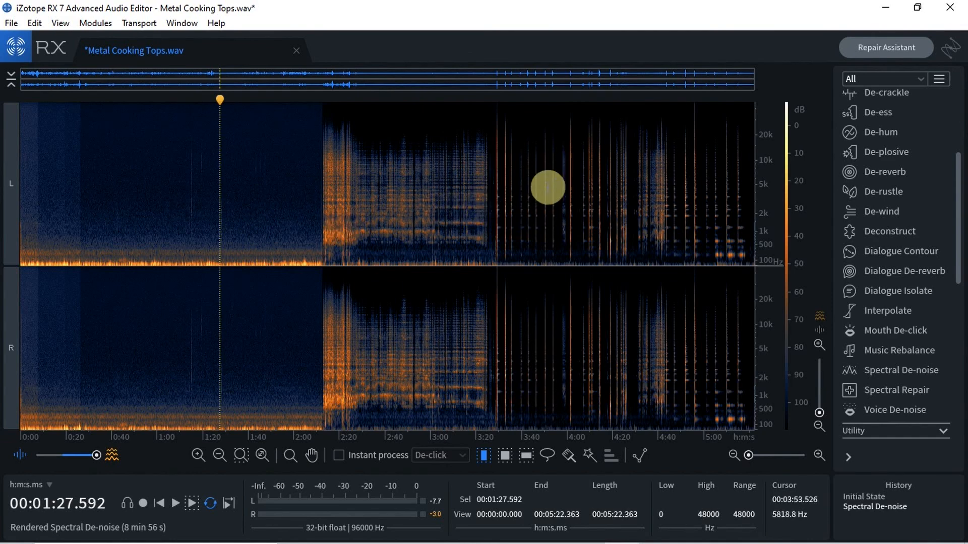
{"action": "left_click", "coordinate": [865, 496]}
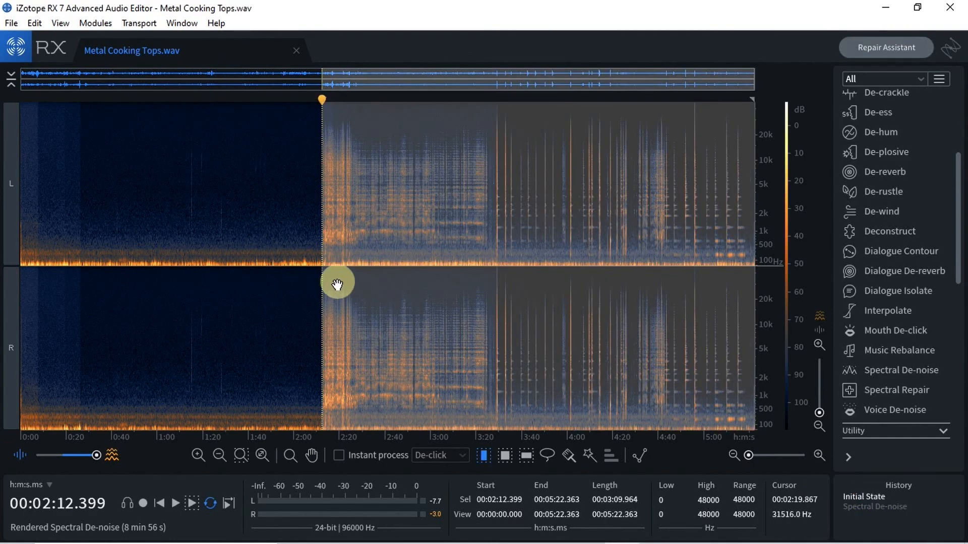
{"action": "left_click", "coordinate": [296, 238]}
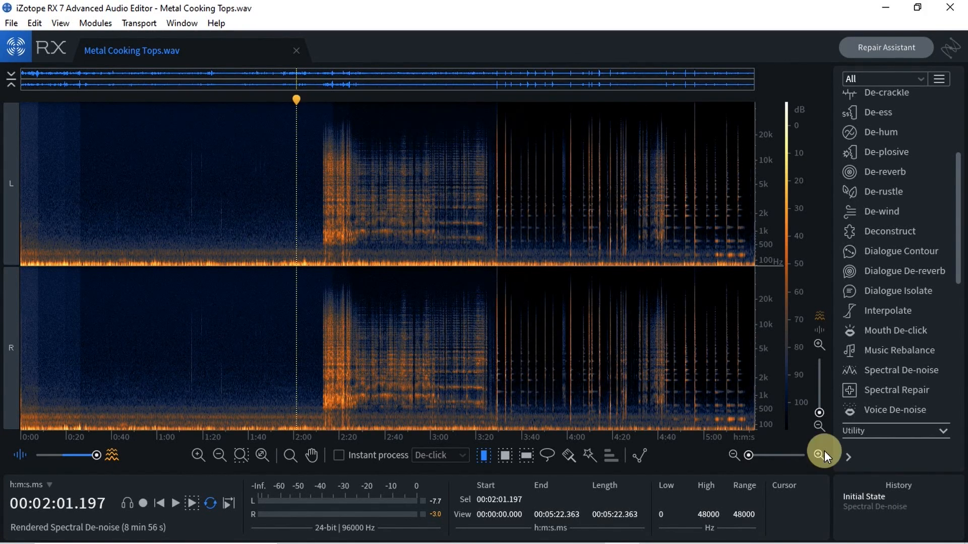
{"action": "left_click", "coordinate": [860, 506]}
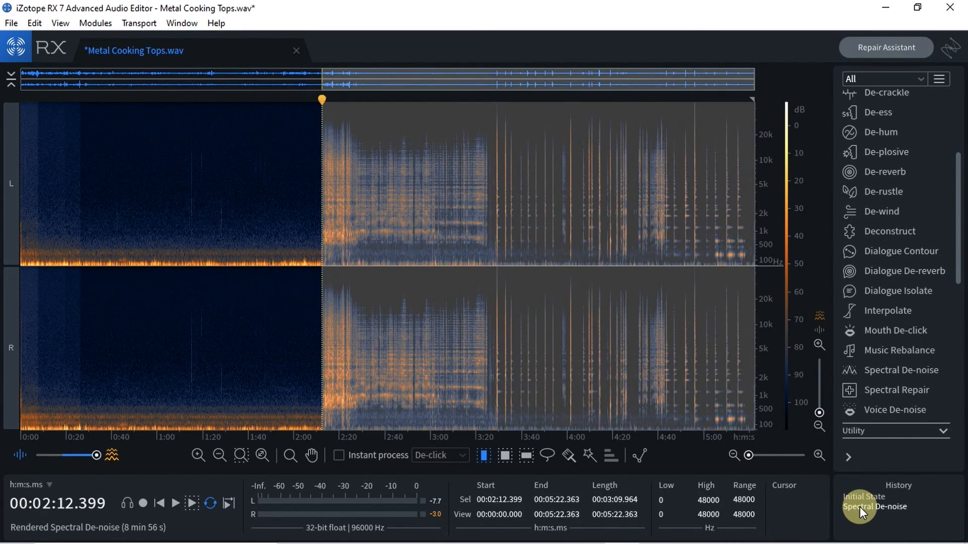
{"action": "left_click", "coordinate": [303, 168]}
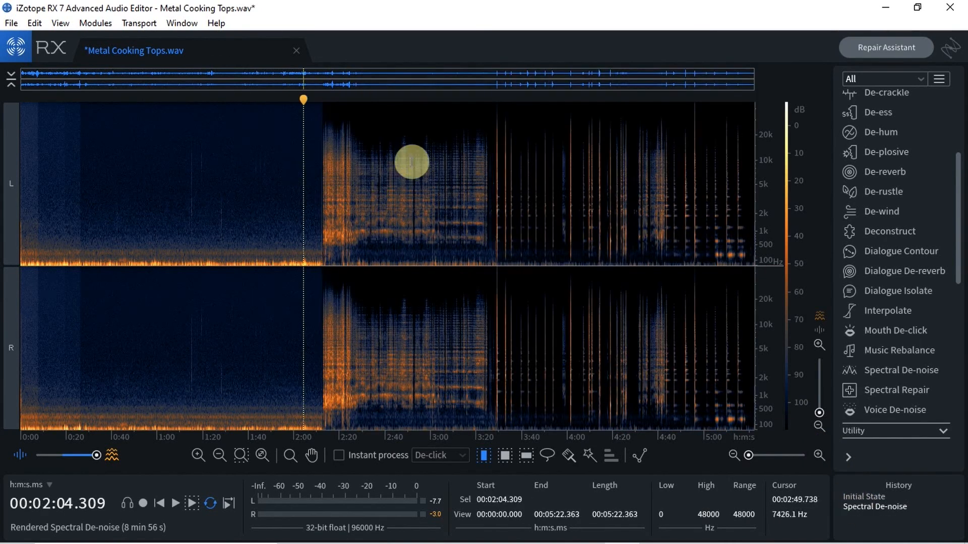
Play the rendered recording from the start of the metal sounds at 2:12.399 and stop playback.
{"action": "left_click", "coordinate": [321, 170]}
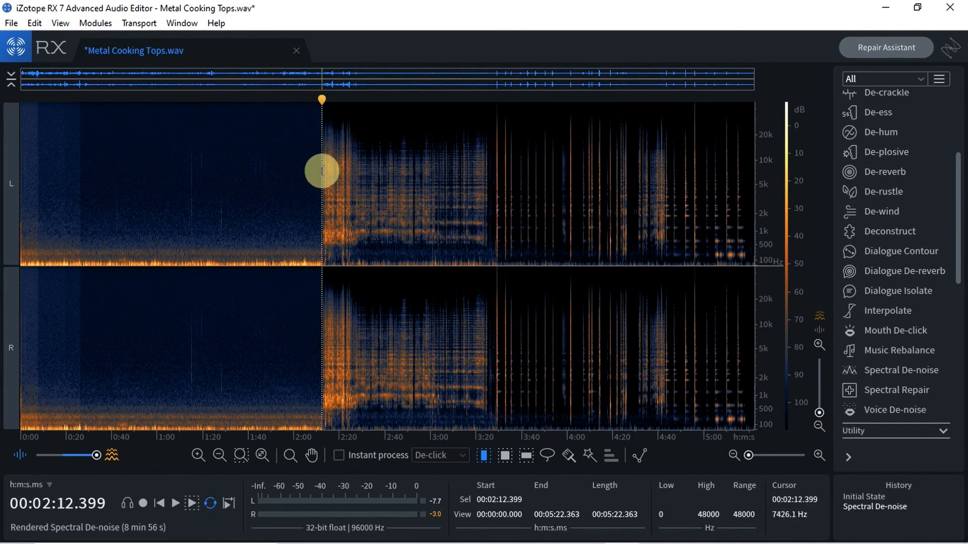
{"action": "key", "text": "space"}
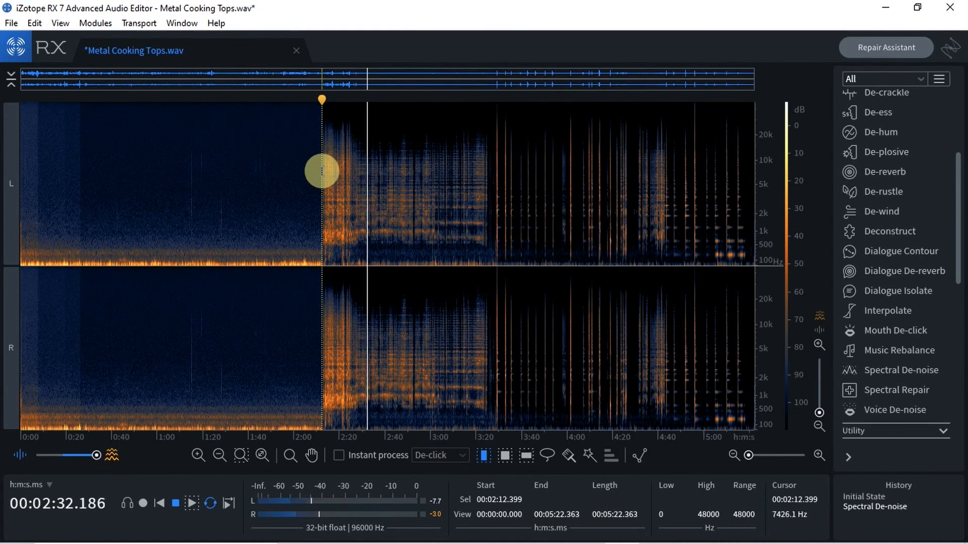
{"action": "key", "text": "space"}
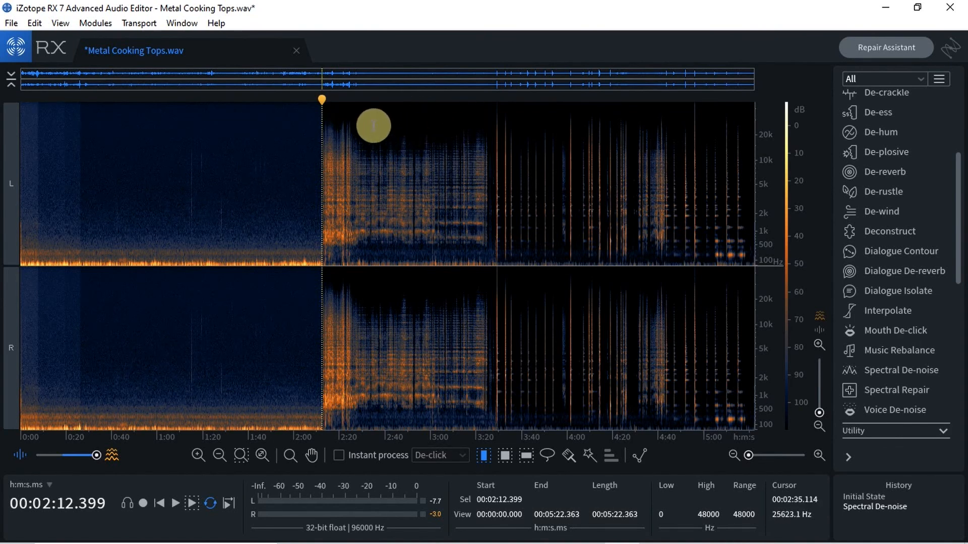
Switch the history back to the Initial State and clear the selection to view the untreated spectrogram.
{"action": "left_click", "coordinate": [880, 498]}
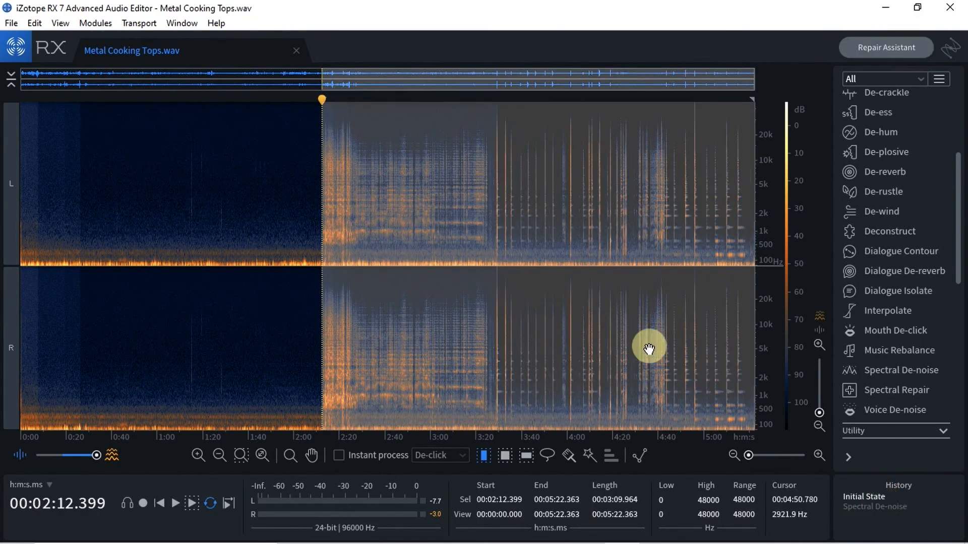
{"action": "left_click", "coordinate": [251, 260]}
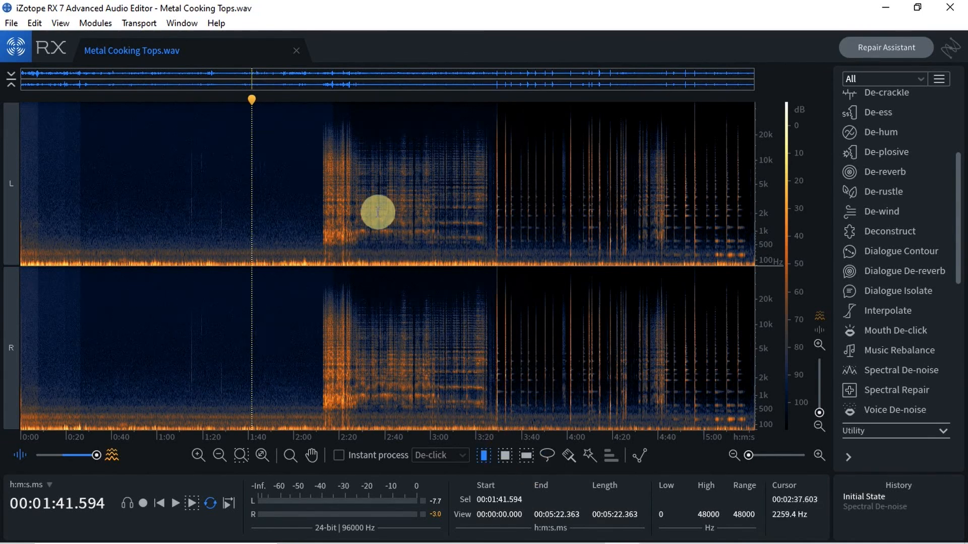
Compare the Spectral De-noise and Initial State spectrograms through the history, clearing the selection each time and ending on the Initial State.
{"action": "left_click", "coordinate": [508, 457]}
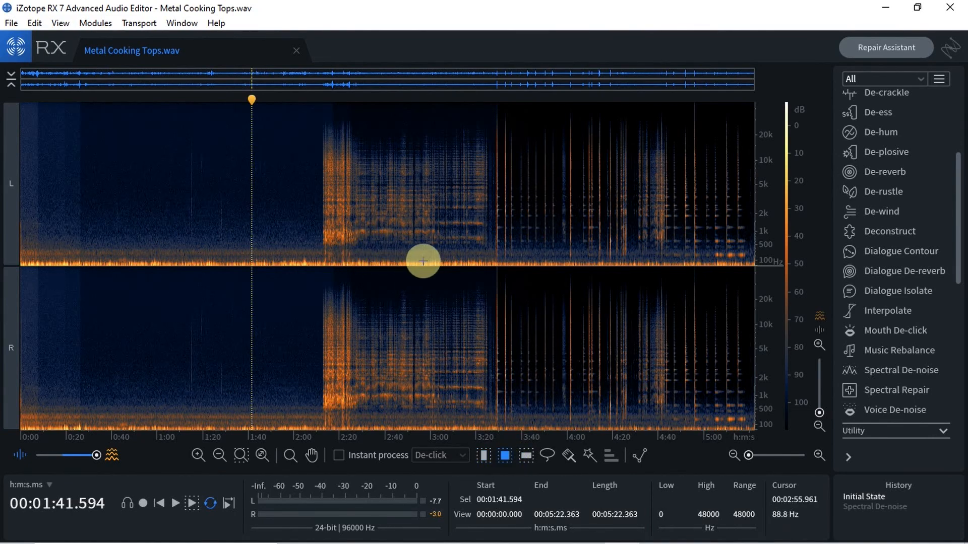
{"action": "left_click", "coordinate": [861, 506]}
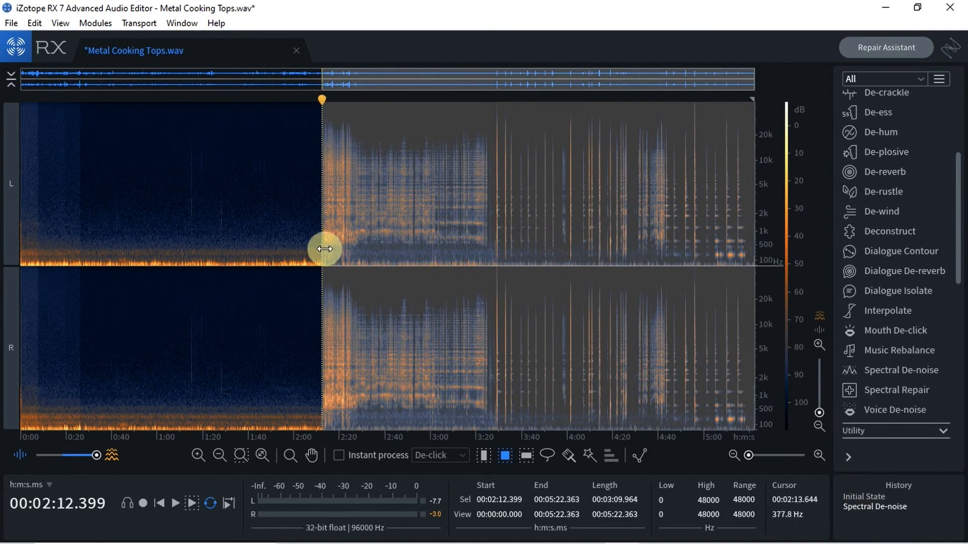
{"action": "left_click", "coordinate": [298, 243]}
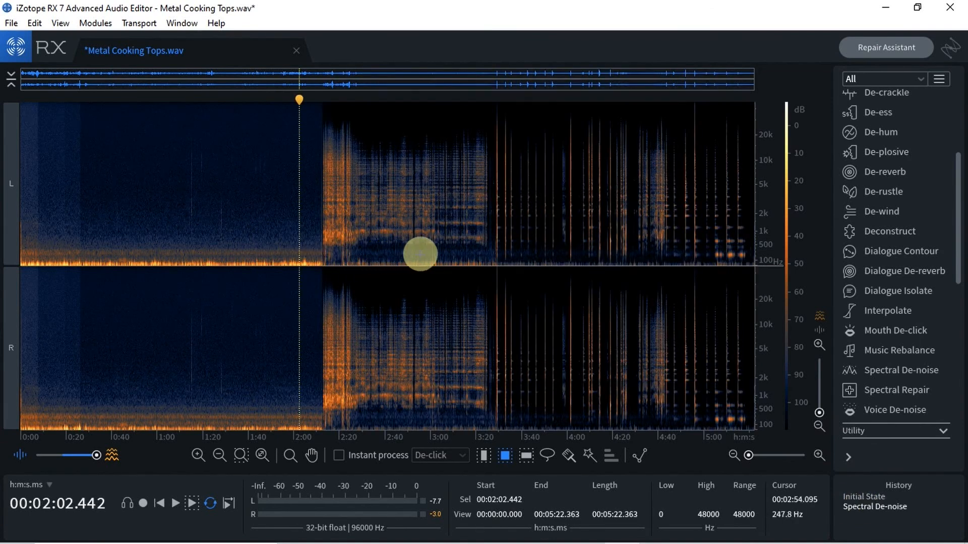
{"action": "left_click", "coordinate": [860, 496]}
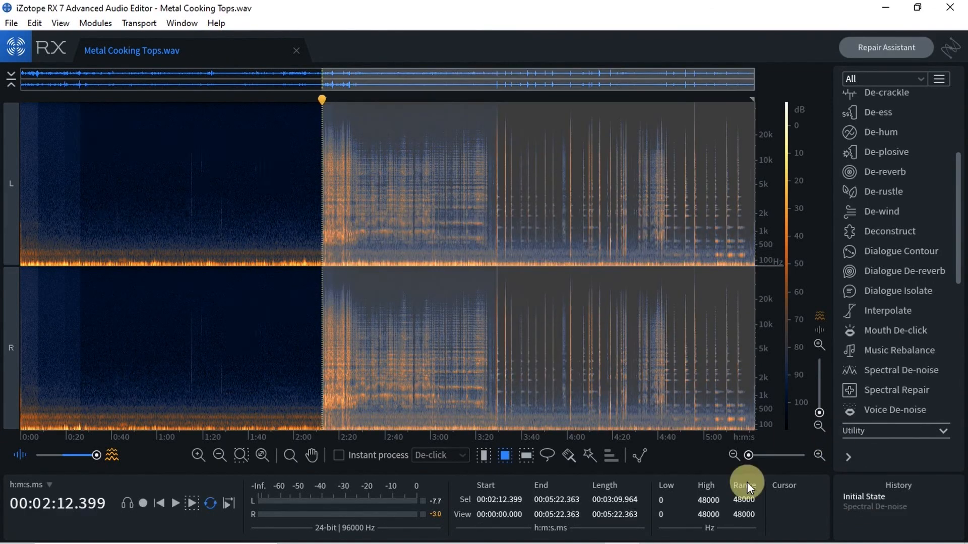
{"action": "left_click_drag", "start_coordinate": [293, 231], "coordinate": [272, 272]}
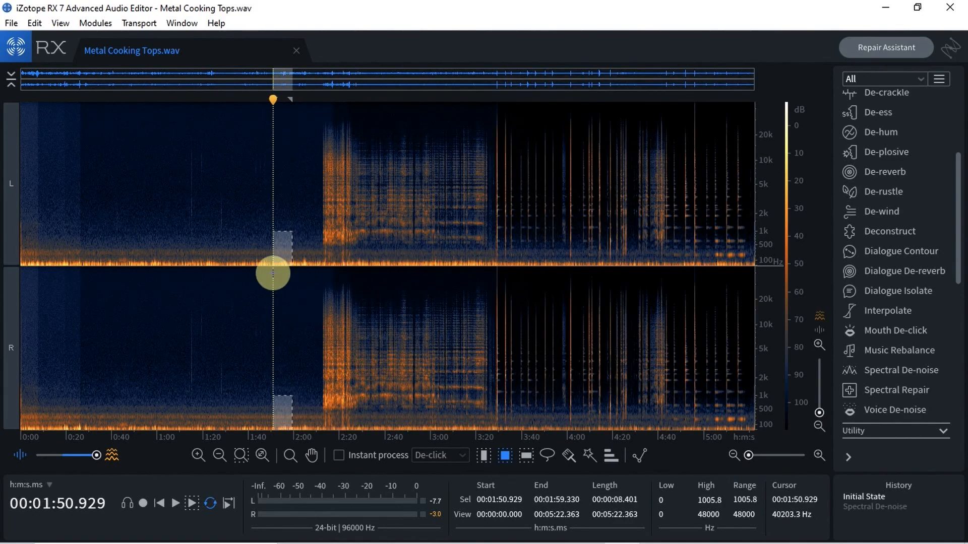
{"action": "left_click", "coordinate": [272, 272]}
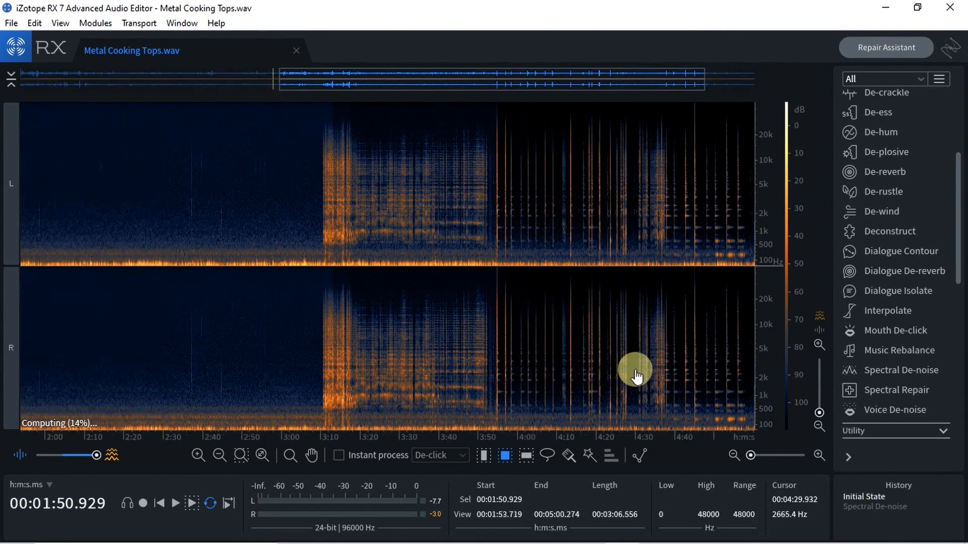
Inspect the metal hits between about 3:15 and 4:44, return the history to the Spectral De-noise state and clear the selection.
{"action": "scroll", "coordinate": [635, 369], "scroll_direction": "up", "scroll_amount": 3}
{"action": "scroll", "coordinate": [634, 370], "scroll_direction": "up", "scroll_amount": 1}
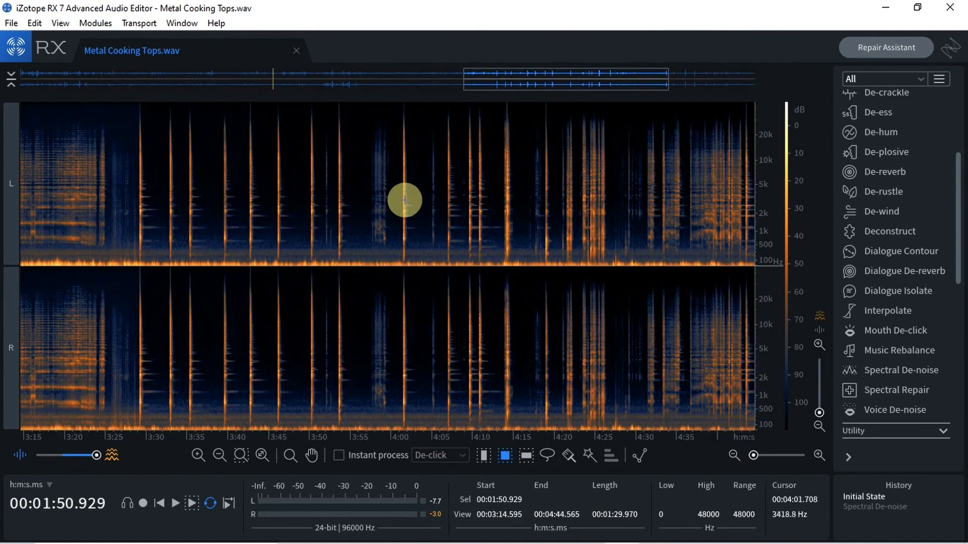
{"action": "left_click", "coordinate": [874, 506]}
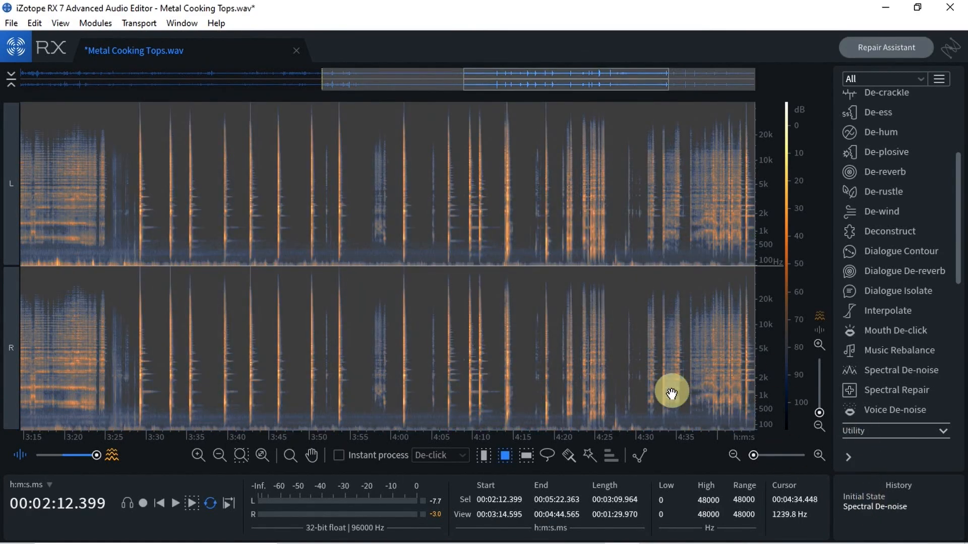
{"action": "left_click", "coordinate": [382, 216]}
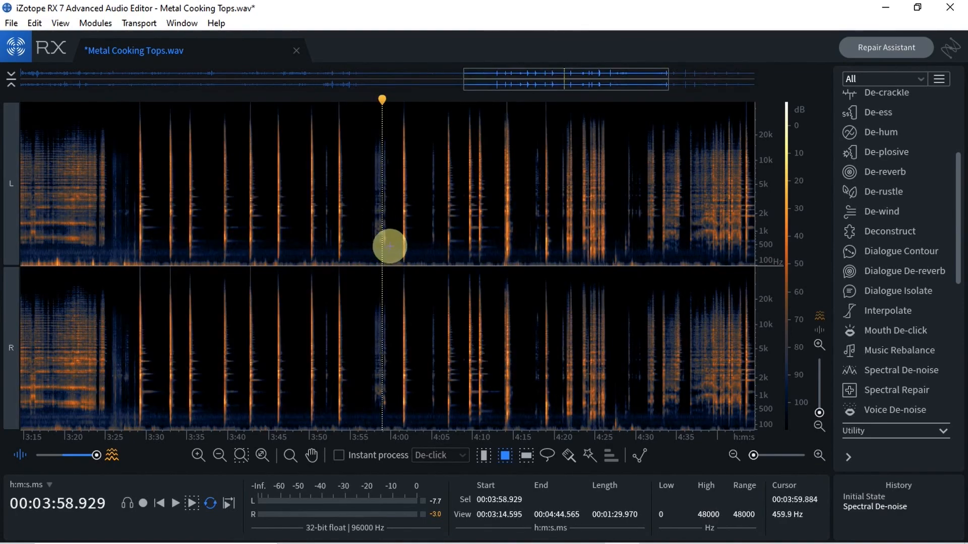
{"action": "scroll", "coordinate": [272, 226], "scroll_direction": "down", "scroll_amount": 4}
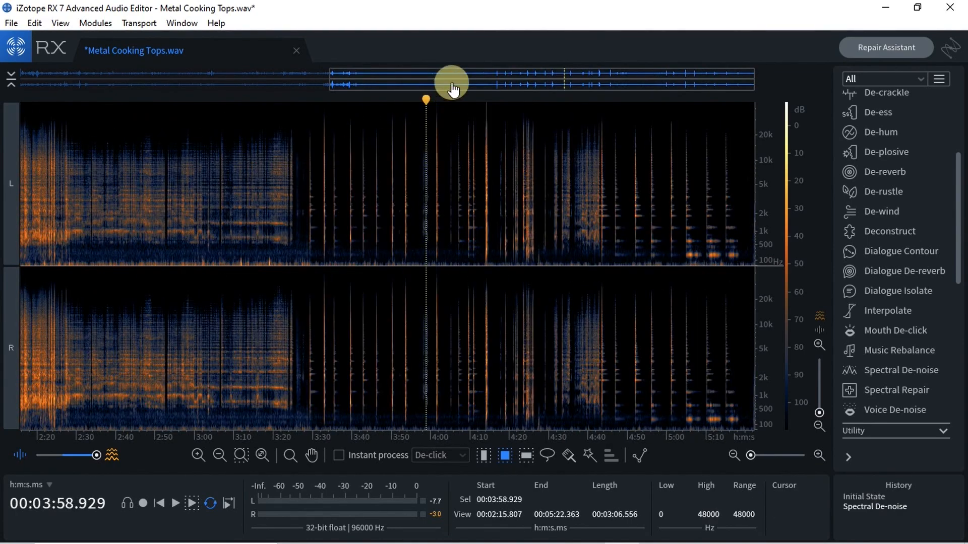
{"action": "double_click", "coordinate": [452, 81]}
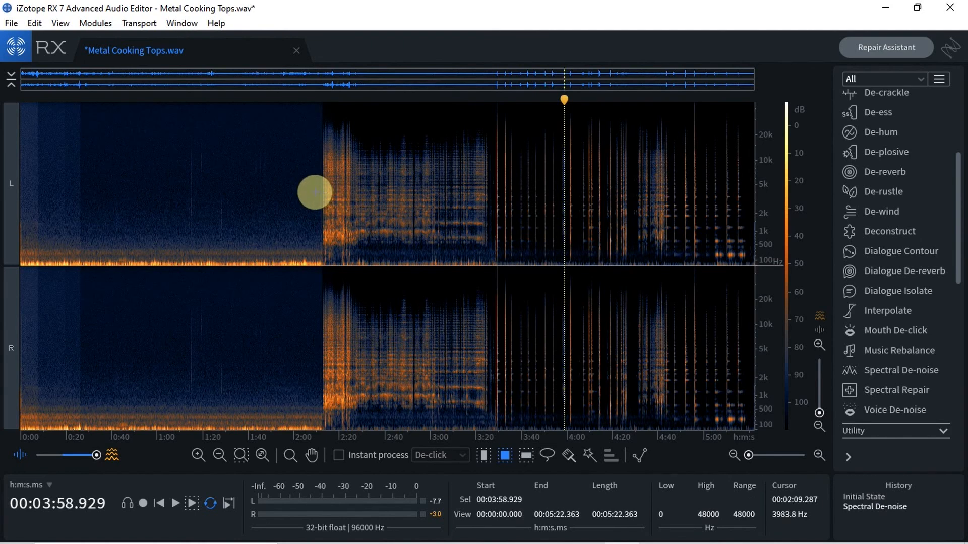
Activate time selection, play the denoised metal hits from 3:27.946 and stop playback.
{"action": "left_click", "coordinate": [483, 455]}
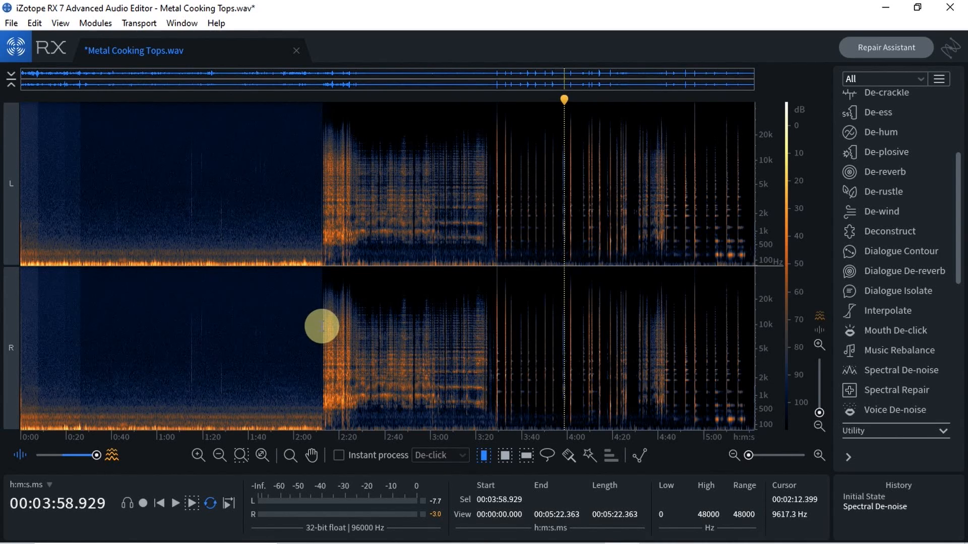
{"action": "left_click", "coordinate": [322, 326]}
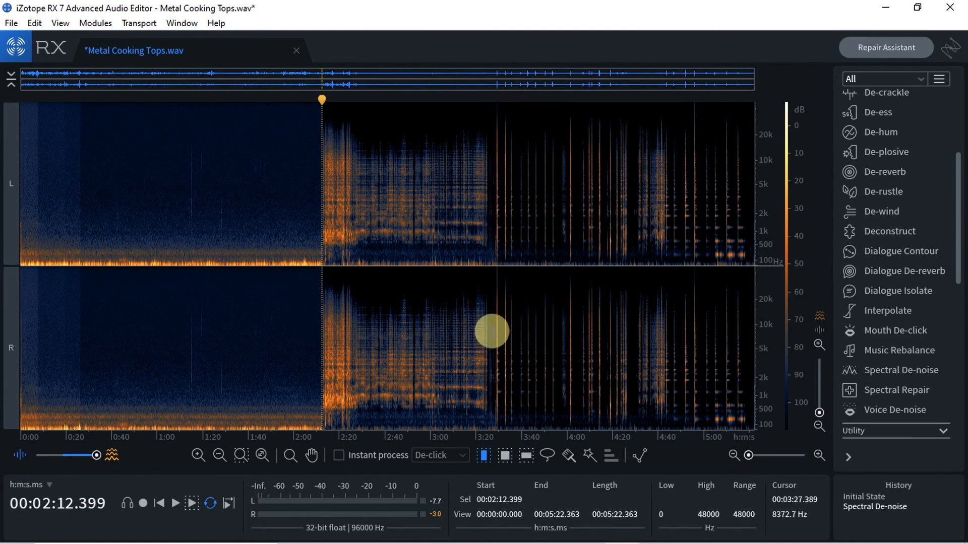
{"action": "left_click", "coordinate": [496, 333]}
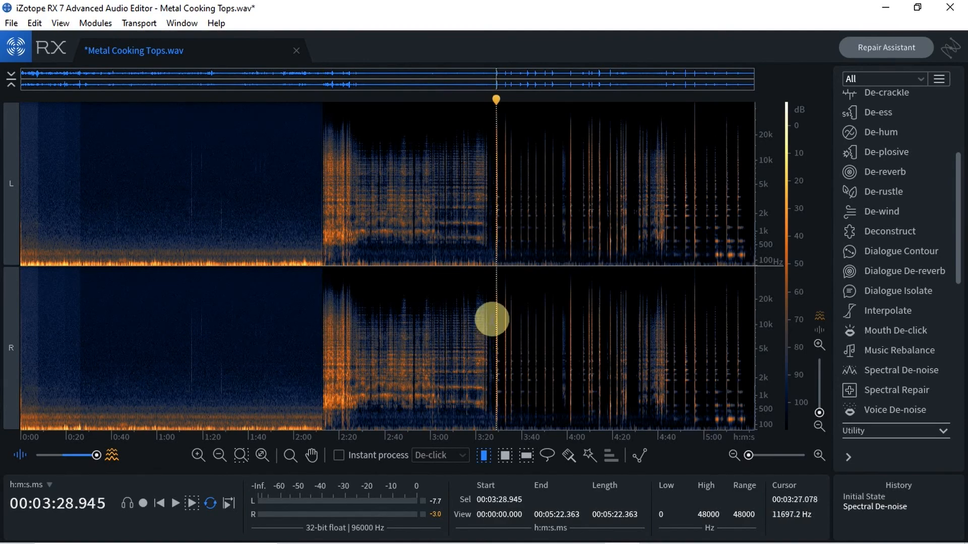
{"action": "scroll", "coordinate": [496, 333], "scroll_direction": "up", "scroll_amount": 4}
{"action": "left_click", "coordinate": [560, 304]}
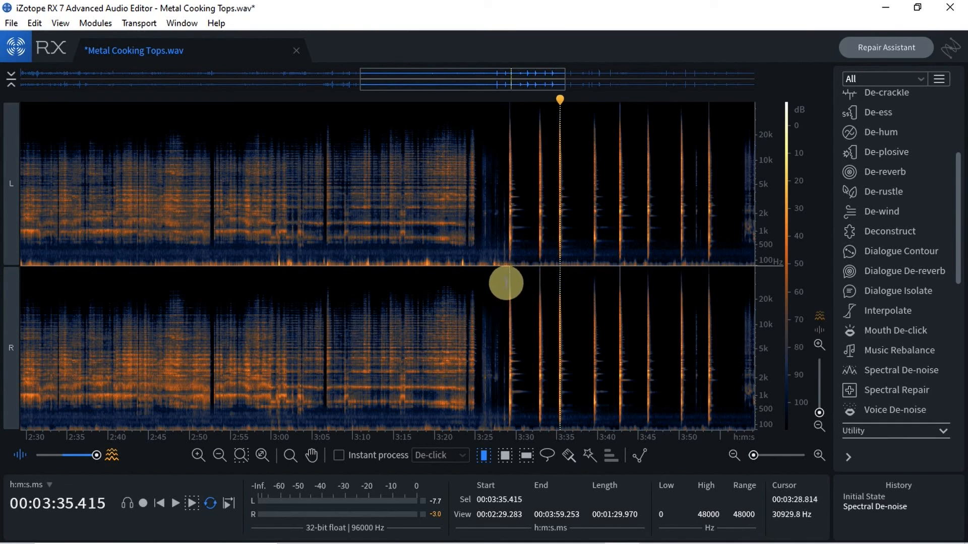
{"action": "left_click", "coordinate": [499, 275]}
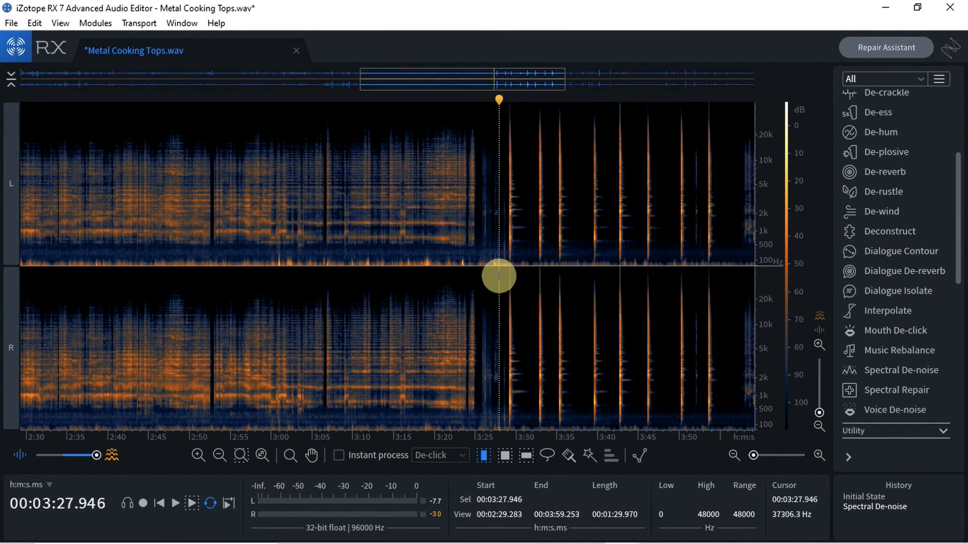
{"action": "key", "text": "space"}
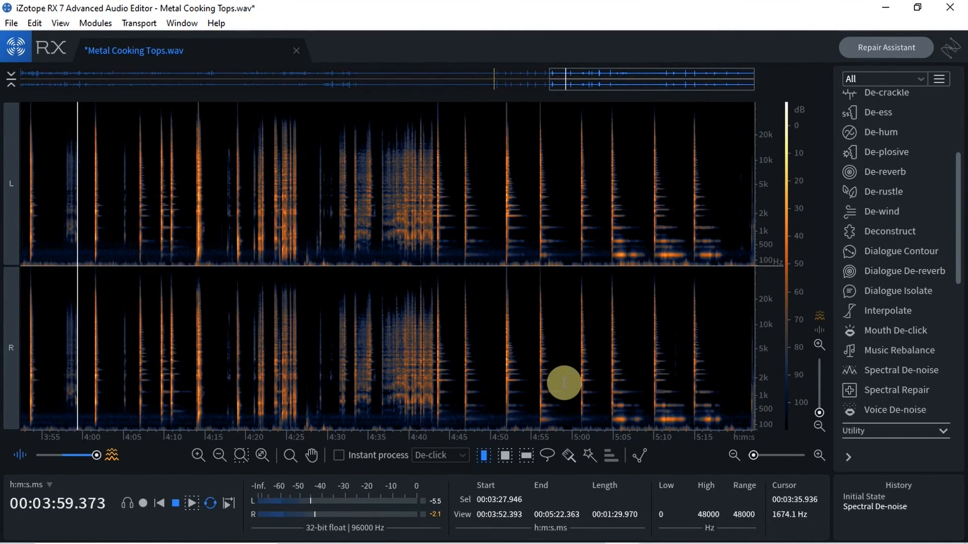
{"action": "key", "text": "space"}
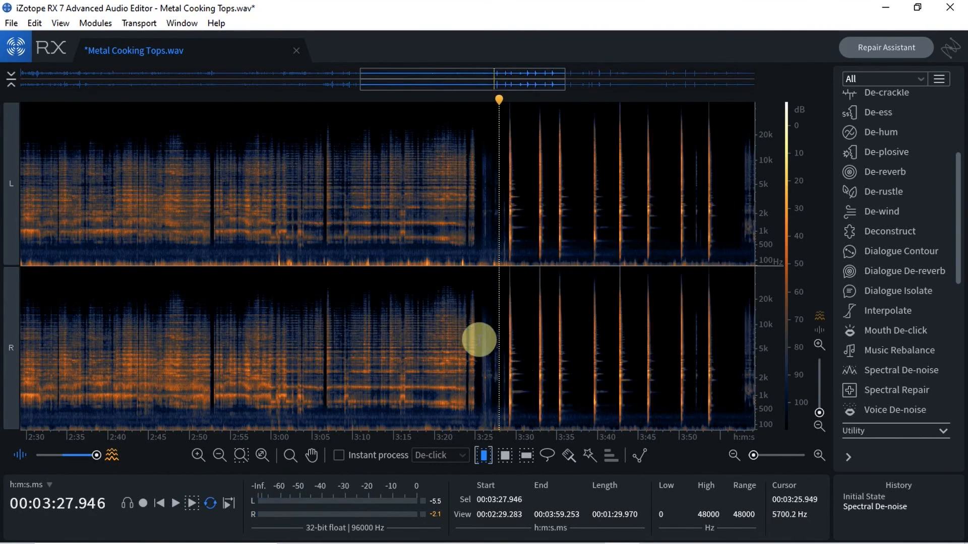
Select the section before the metal sounds, from the start to 2:12.730, and clear the selection.
{"action": "scroll", "coordinate": [462, 320], "scroll_direction": "down", "scroll_amount": 7}
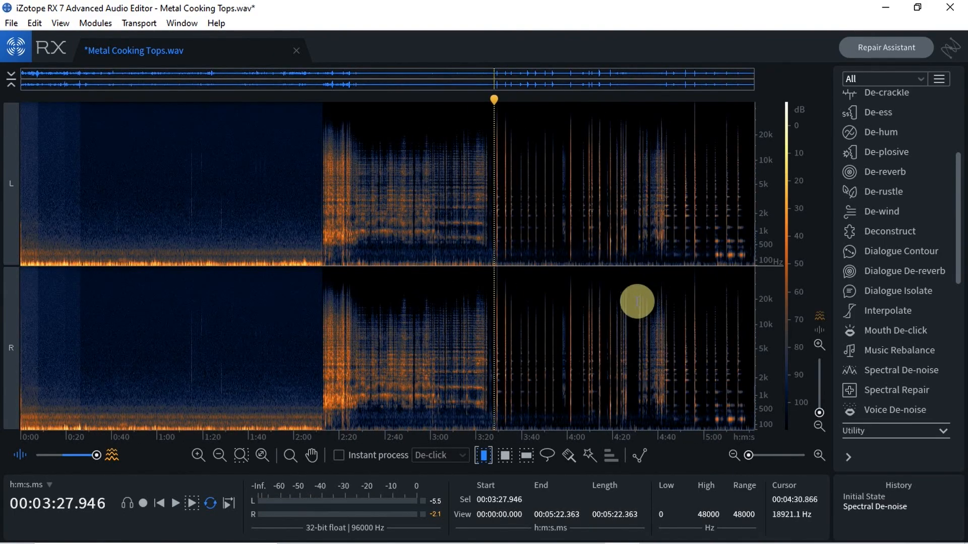
{"action": "scroll", "coordinate": [313, 193], "scroll_direction": "up", "scroll_amount": 2}
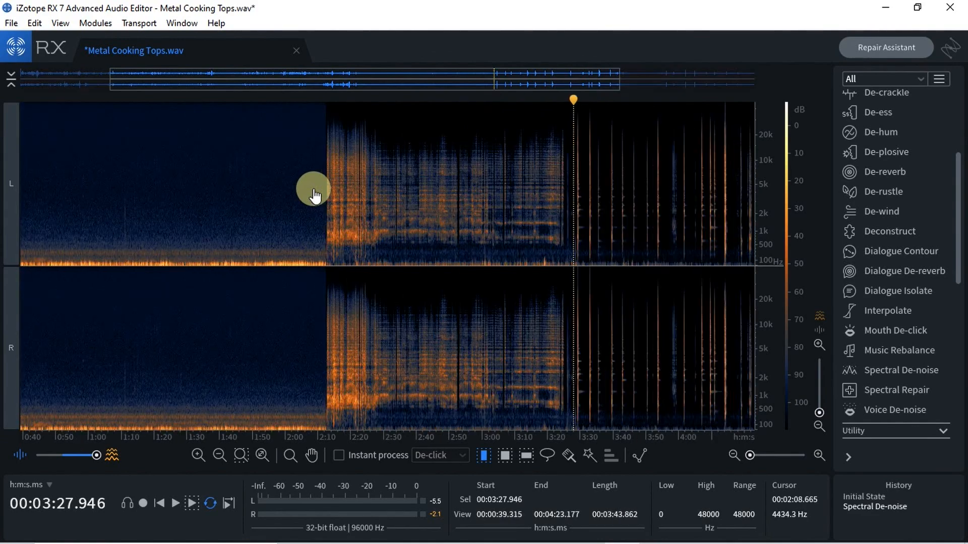
{"action": "scroll", "coordinate": [311, 91], "scroll_direction": "down", "scroll_amount": 2}
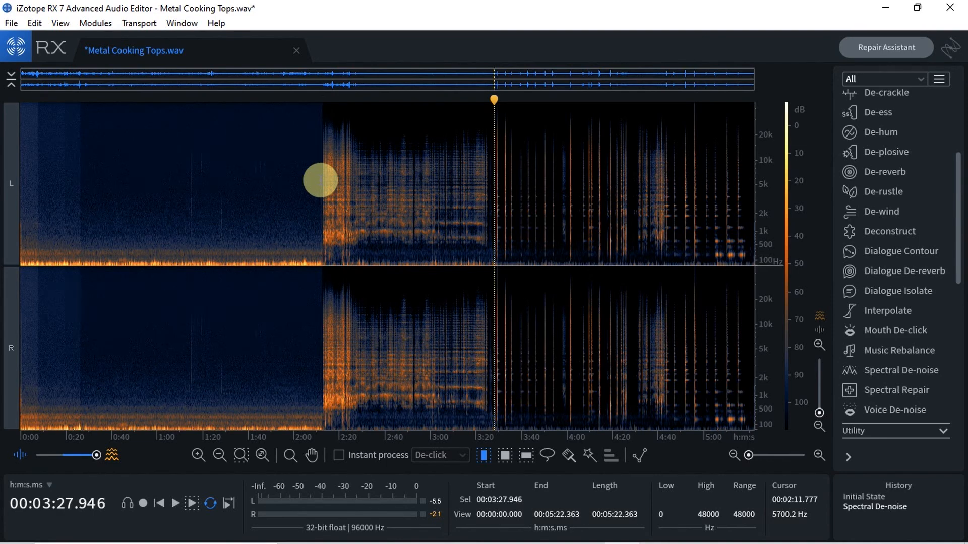
{"action": "scroll", "coordinate": [323, 121], "scroll_direction": "up", "scroll_amount": 2}
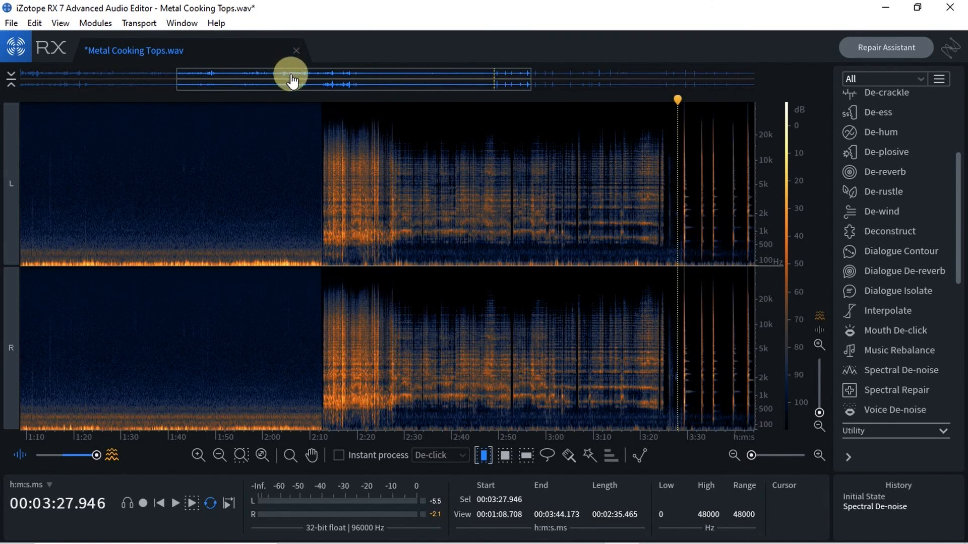
{"action": "left_click_drag", "start_coordinate": [291, 79], "coordinate": [71, 83]}
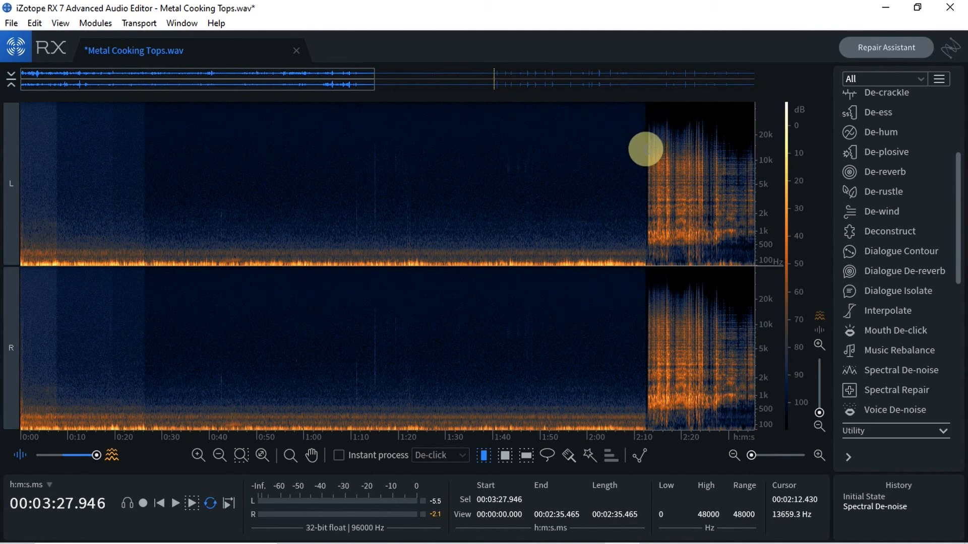
{"action": "left_click", "coordinate": [648, 148]}
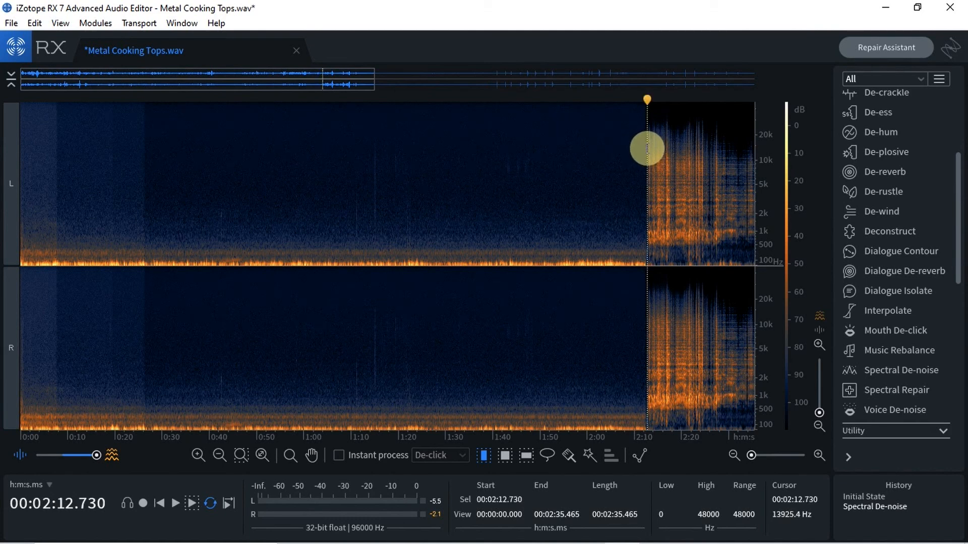
{"action": "left_click_drag", "start_coordinate": [647, 148], "coordinate": [8, 168]}
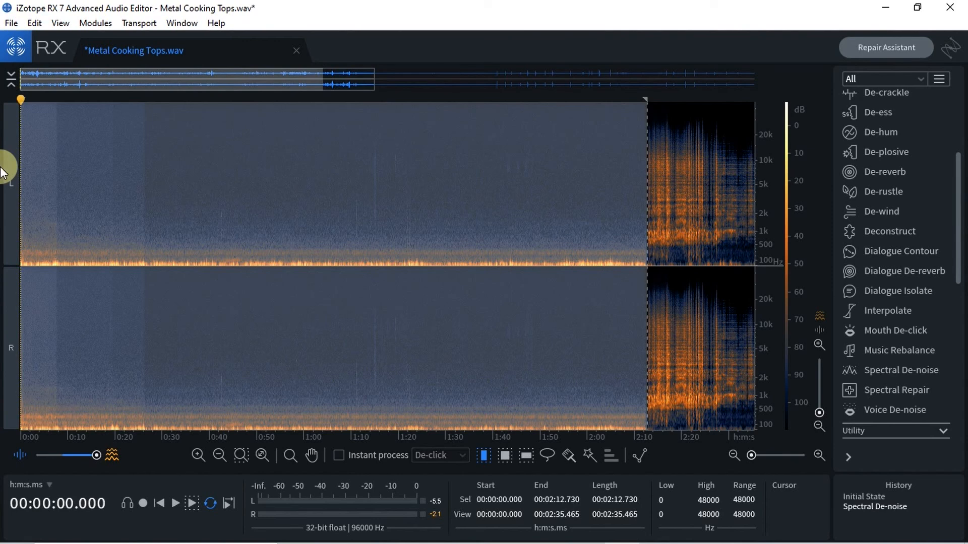
{"action": "left_click", "coordinate": [160, 189]}
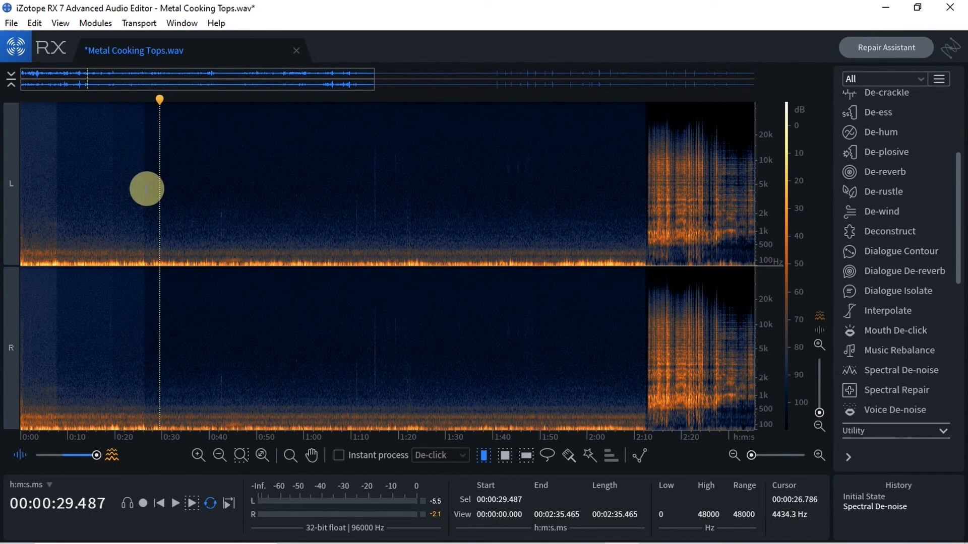
Select the opening section from 0 to 26.786 s, audition it and delete it from the recording.
{"action": "left_click_drag", "start_coordinate": [146, 189], "coordinate": [5, 194]}
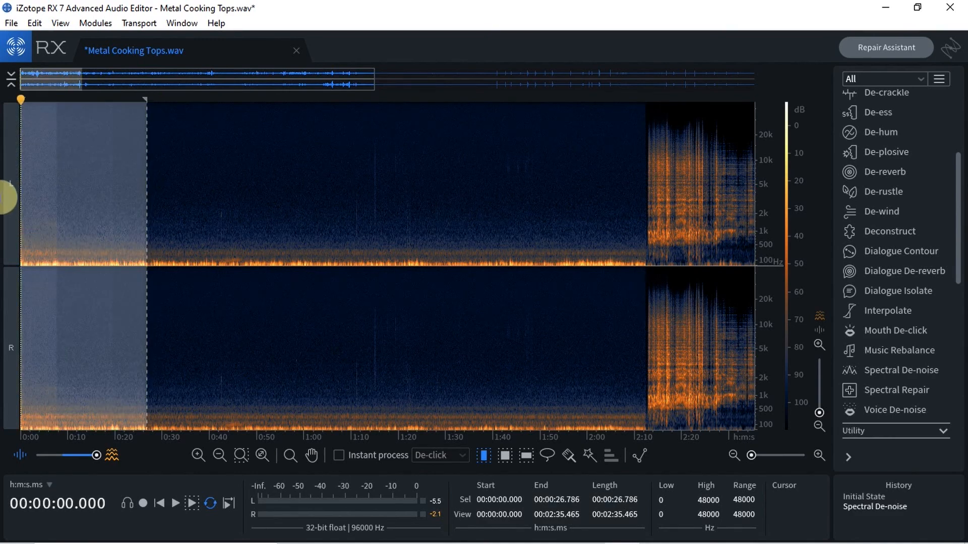
{"action": "key", "text": "space"}
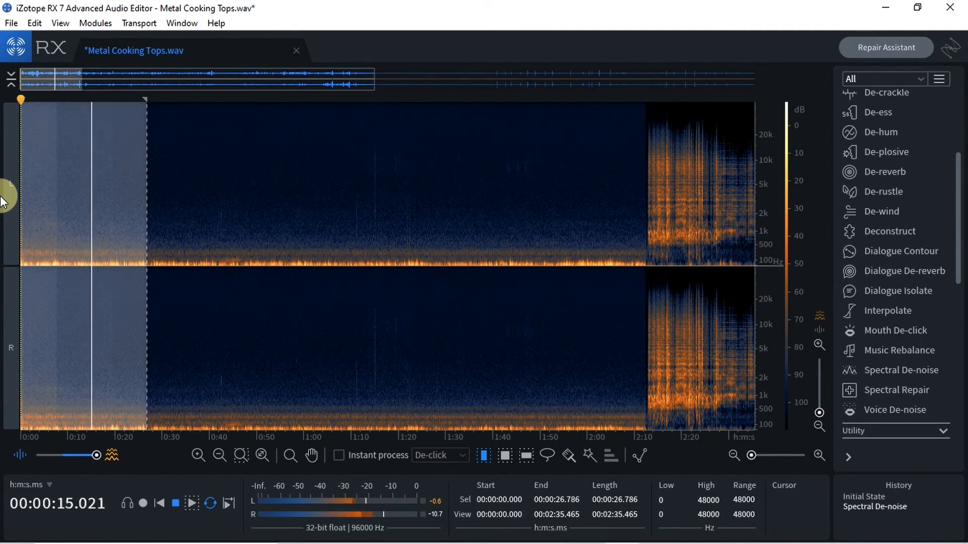
{"action": "key", "text": "space"}
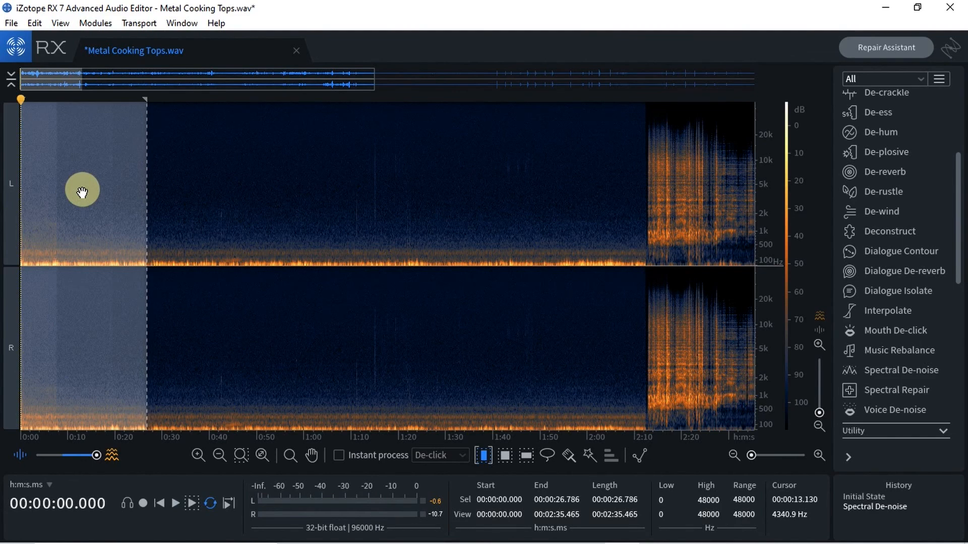
{"action": "key", "text": "Delete"}
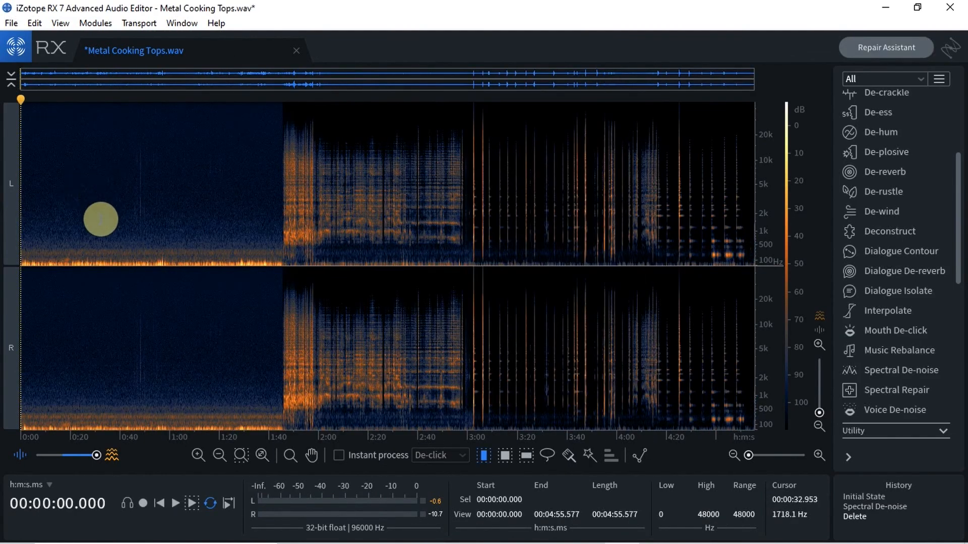
Select the short passage from 0:45.506 to 0:49.786 and play it back.
{"action": "left_click_drag", "start_coordinate": [133, 210], "coordinate": [144, 211]}
{"action": "key", "text": "space"}
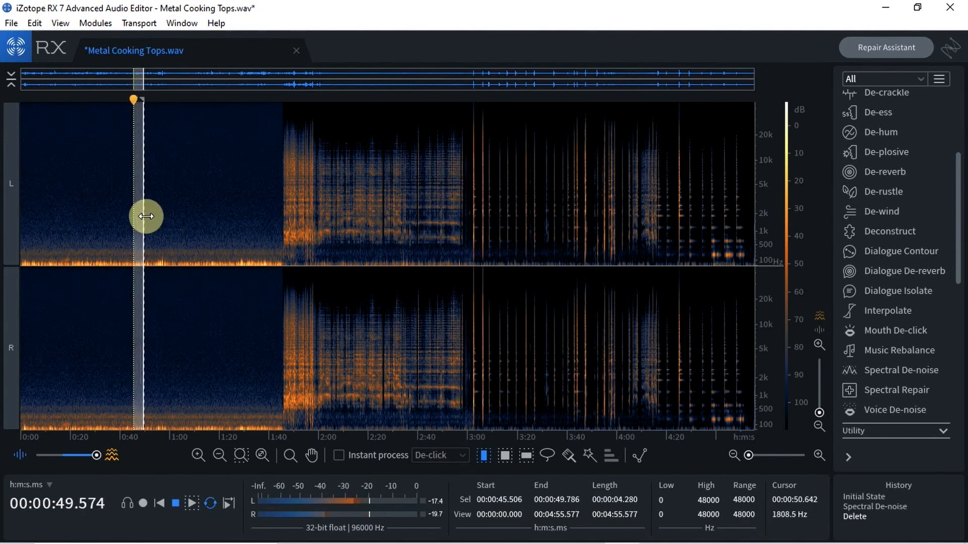
{"action": "key", "text": "space"}
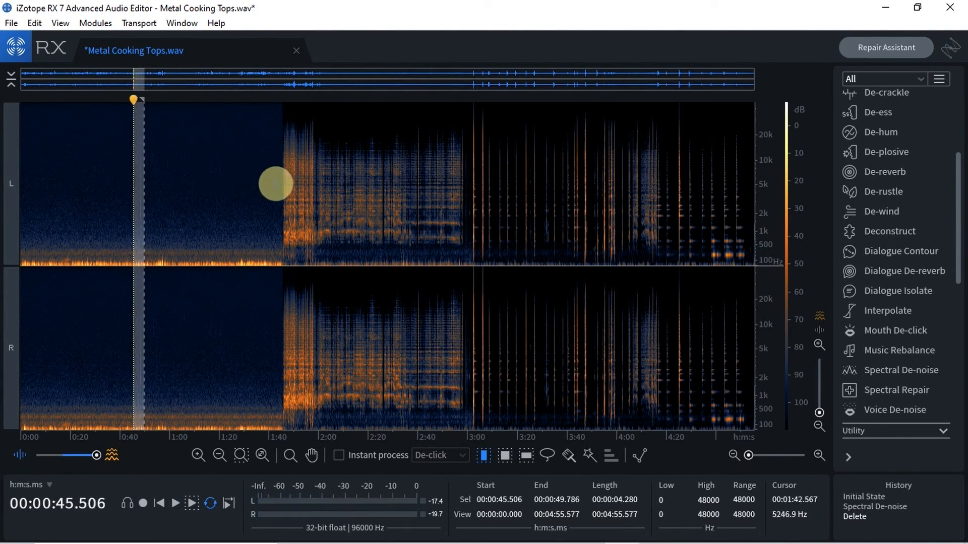
Select the noise-only section before the metal sounds, from the start to 1:45.895.
{"action": "left_click", "coordinate": [274, 159]}
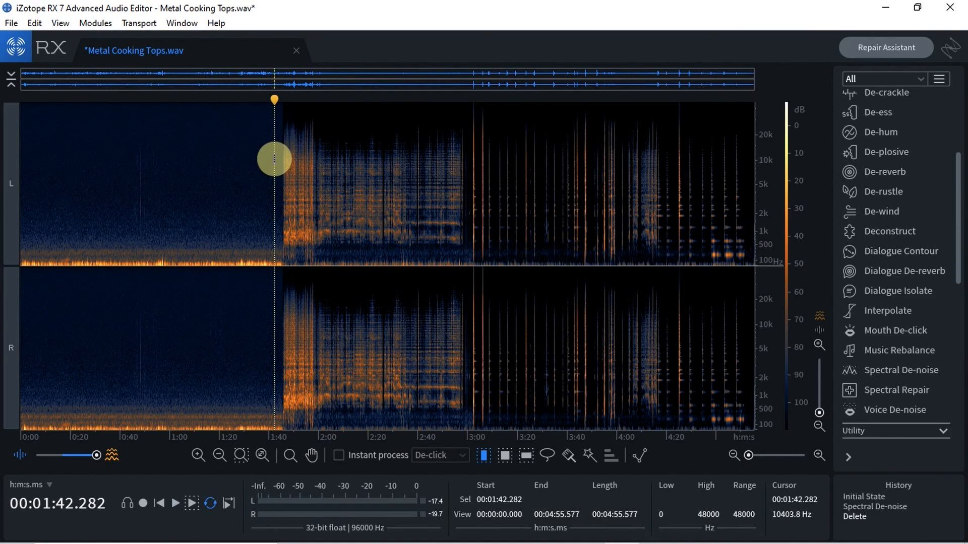
{"action": "scroll", "coordinate": [282, 164], "scroll_direction": "up", "scroll_amount": 2}
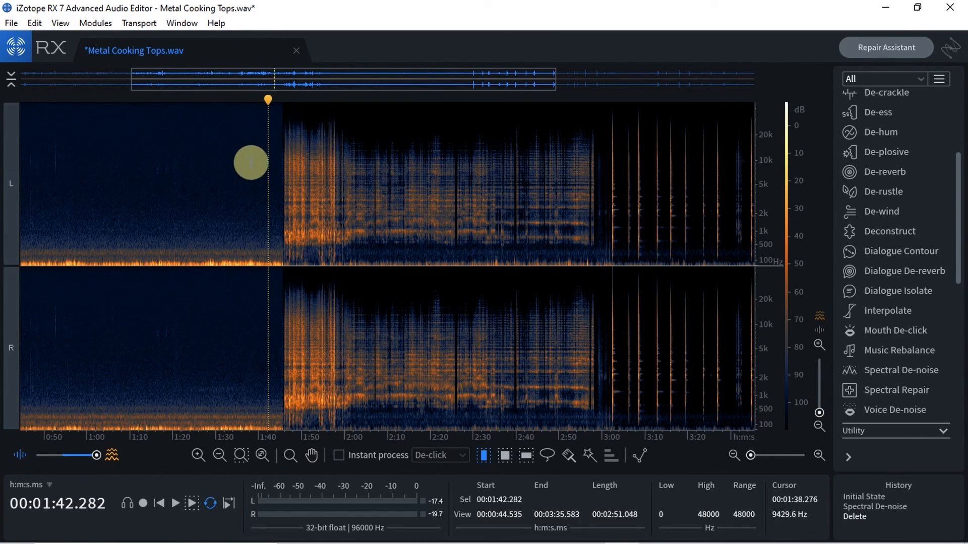
{"action": "left_click_drag", "start_coordinate": [173, 80], "coordinate": [5, 55]}
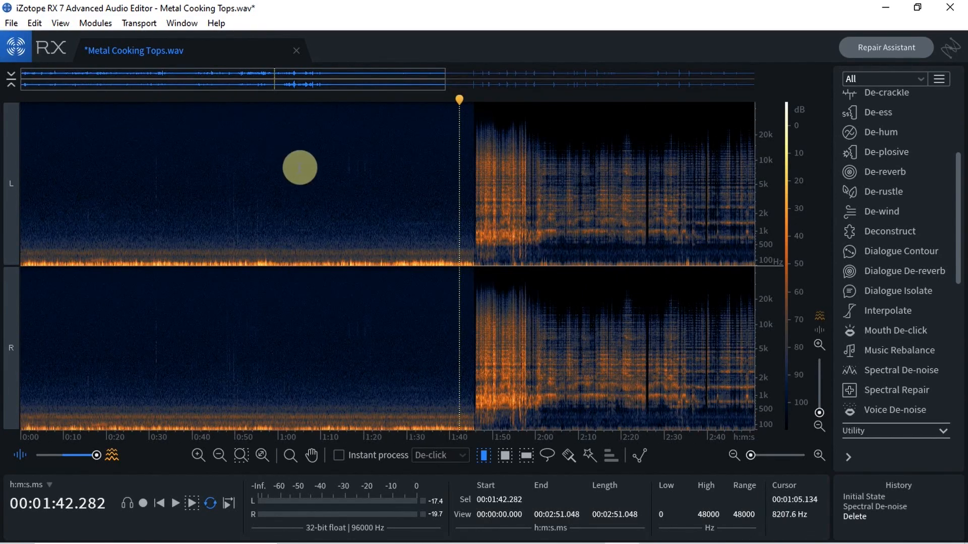
{"action": "scroll", "coordinate": [443, 189], "scroll_direction": "up", "scroll_amount": 2}
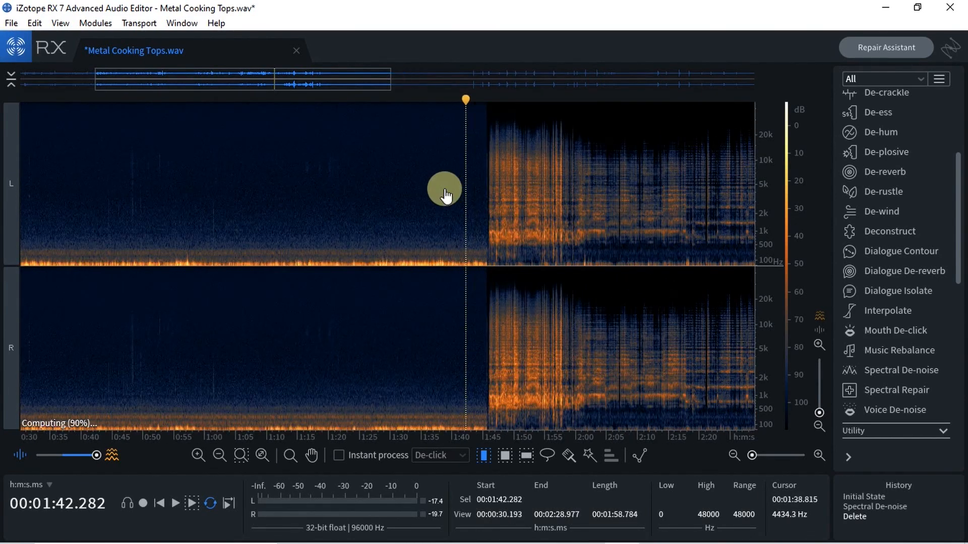
{"action": "double_click", "coordinate": [151, 82]}
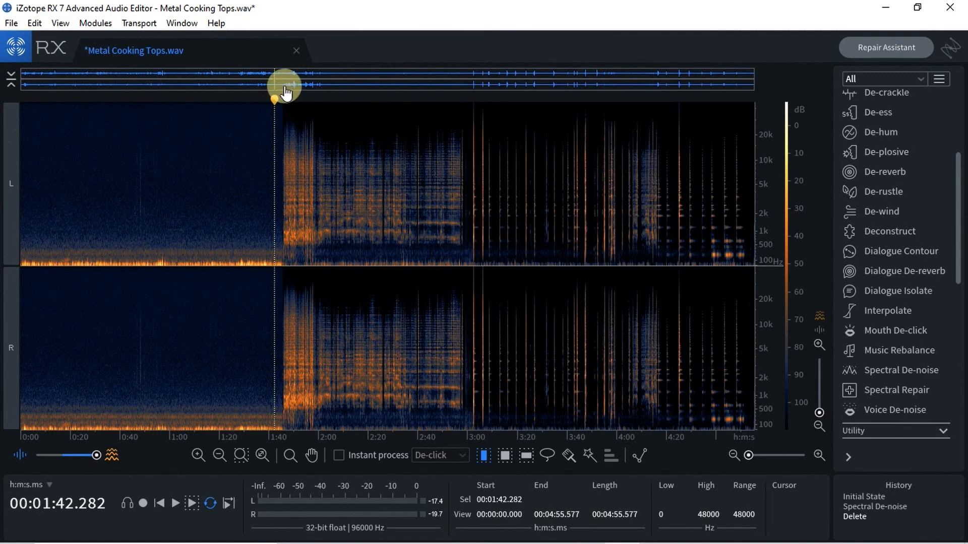
{"action": "left_click_drag", "start_coordinate": [752, 84], "coordinate": [356, 52]}
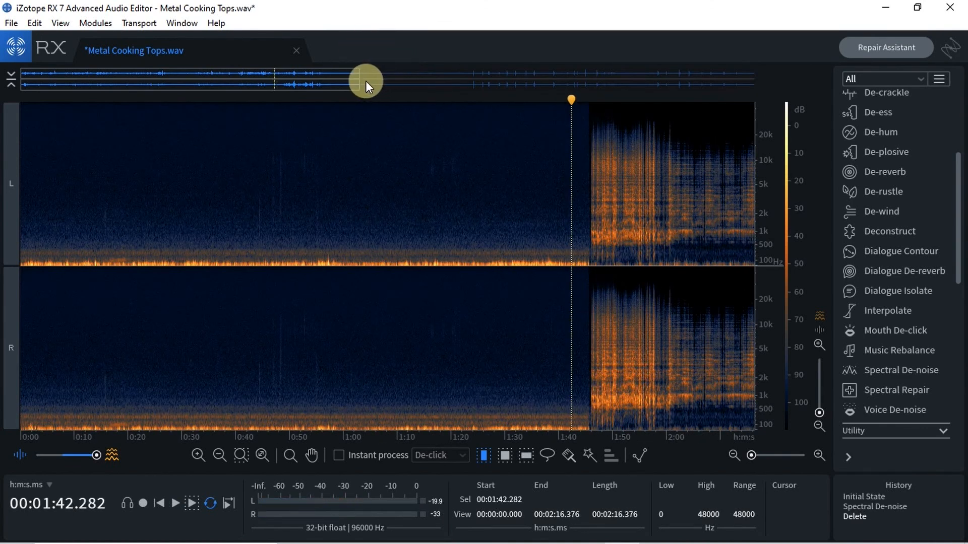
{"action": "left_click_drag", "start_coordinate": [358, 81], "coordinate": [294, 94]}
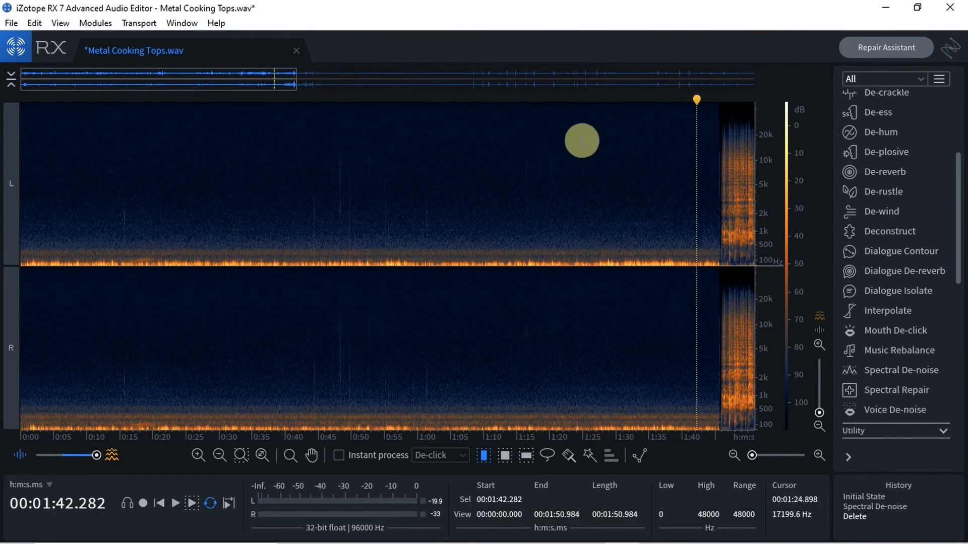
{"action": "left_click_drag", "start_coordinate": [720, 131], "coordinate": [3, 318]}
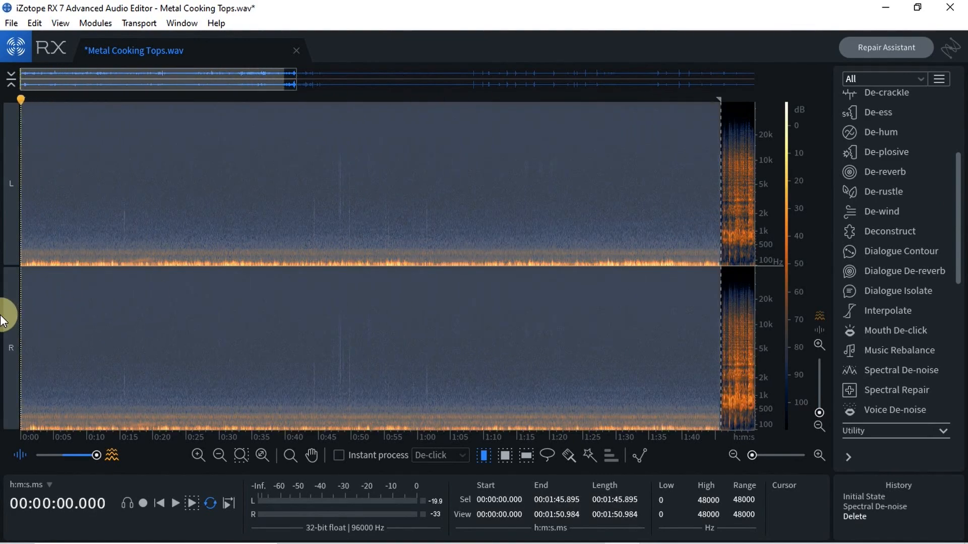
Export only the selection as a 24-bit WAV with Noise shaping (MBIT+) dither, keeping BWF and non-audio data preservation enabled.
{"action": "left_click", "coordinate": [11, 23]}
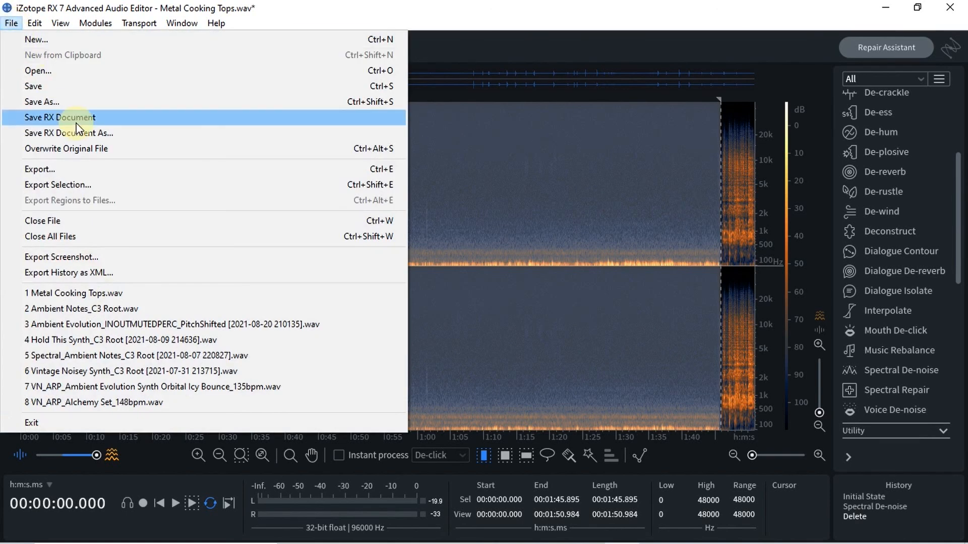
{"action": "left_click", "coordinate": [83, 184]}
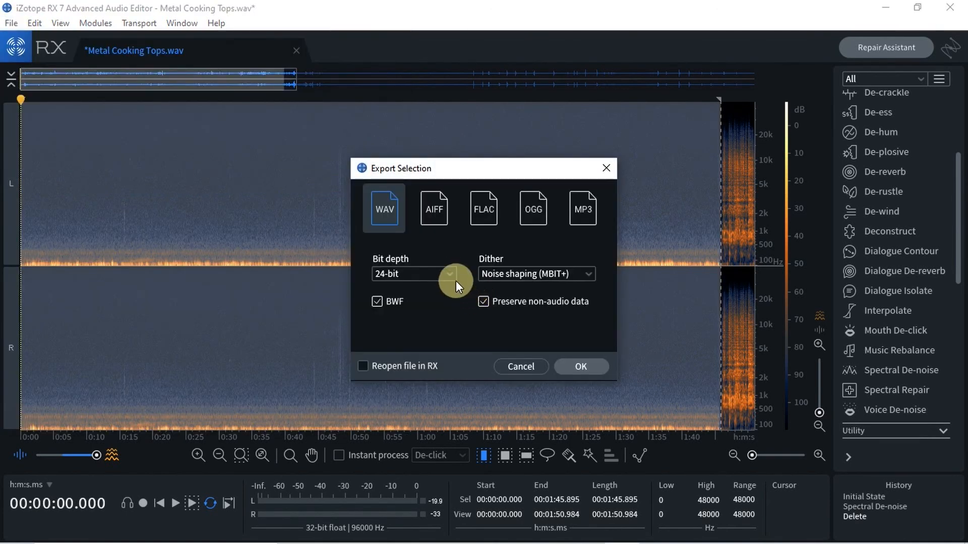
{"action": "left_click", "coordinate": [572, 365]}
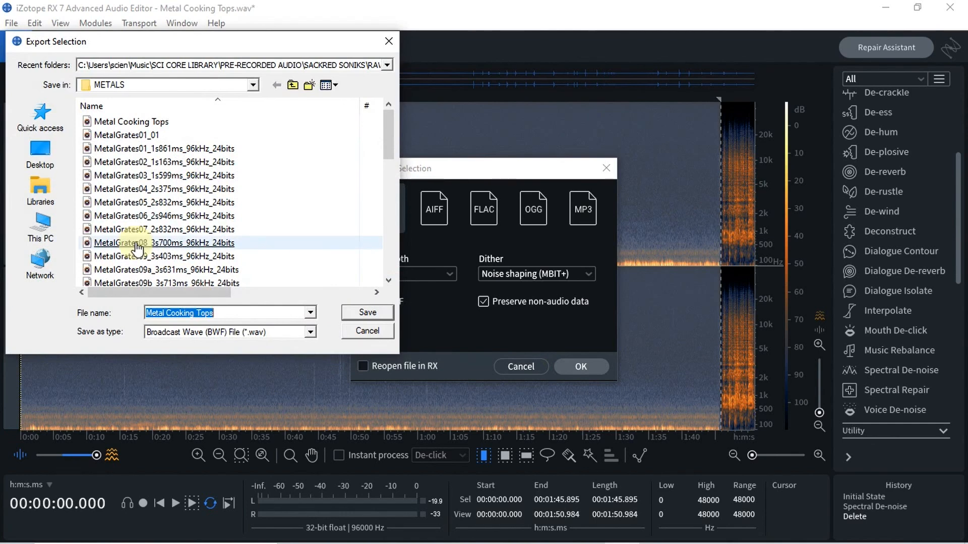
{"action": "left_click", "coordinate": [292, 87]}
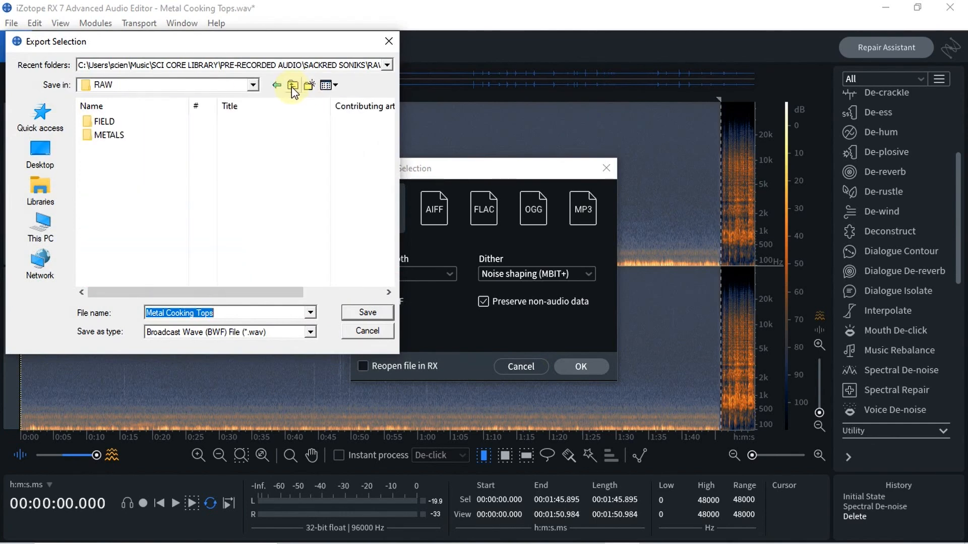
{"action": "left_click", "coordinate": [292, 86]}
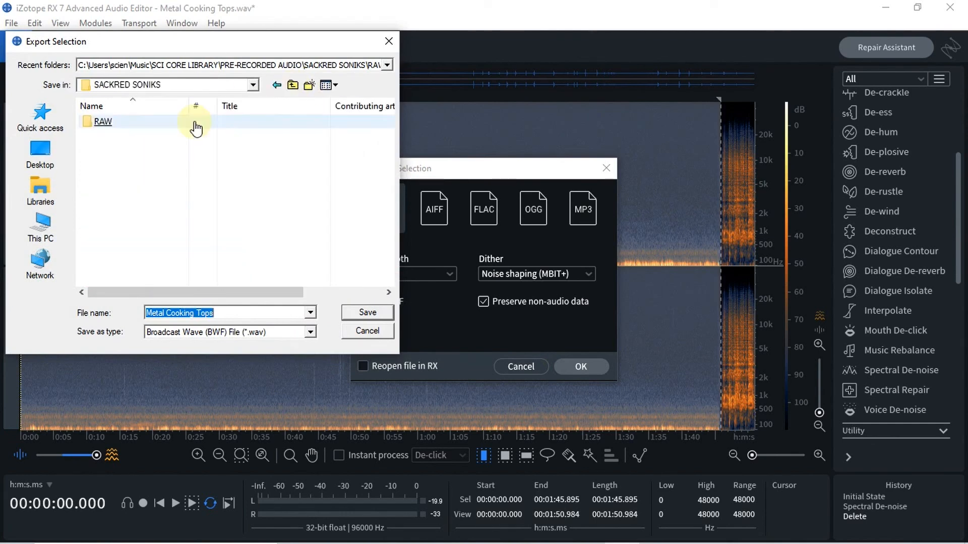
{"action": "double_click", "coordinate": [101, 122]}
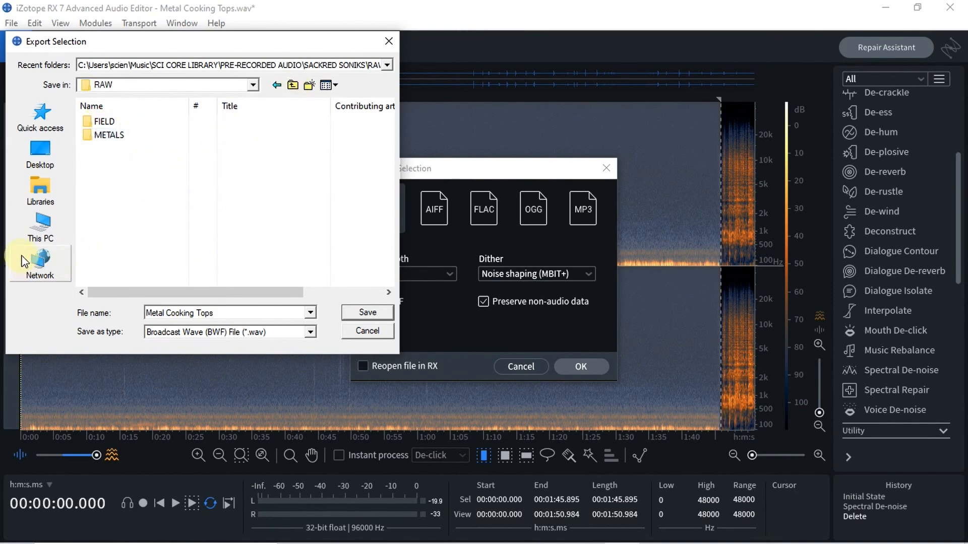
Set the export destination to the RAW FILES folder inside Documents, Adobe, Noiseprints.
{"action": "left_click", "coordinate": [40, 227]}
{"action": "left_click", "coordinate": [139, 246]}
{"action": "double_click", "coordinate": [149, 220]}
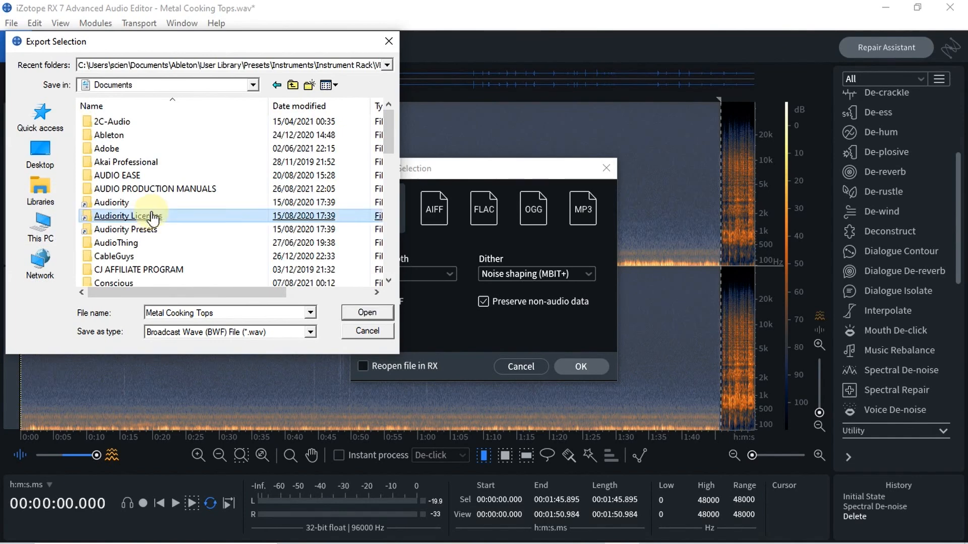
{"action": "double_click", "coordinate": [114, 148]}
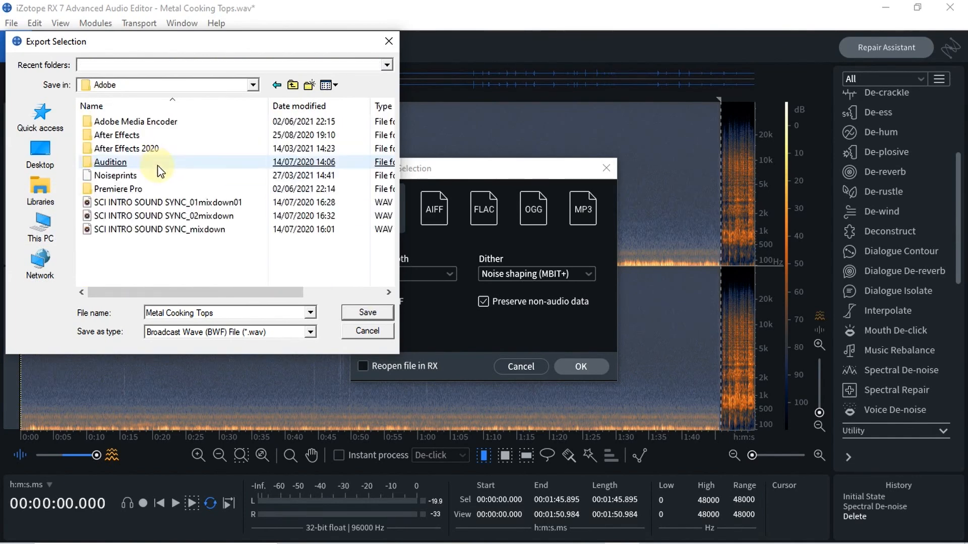
{"action": "left_click", "coordinate": [119, 181]}
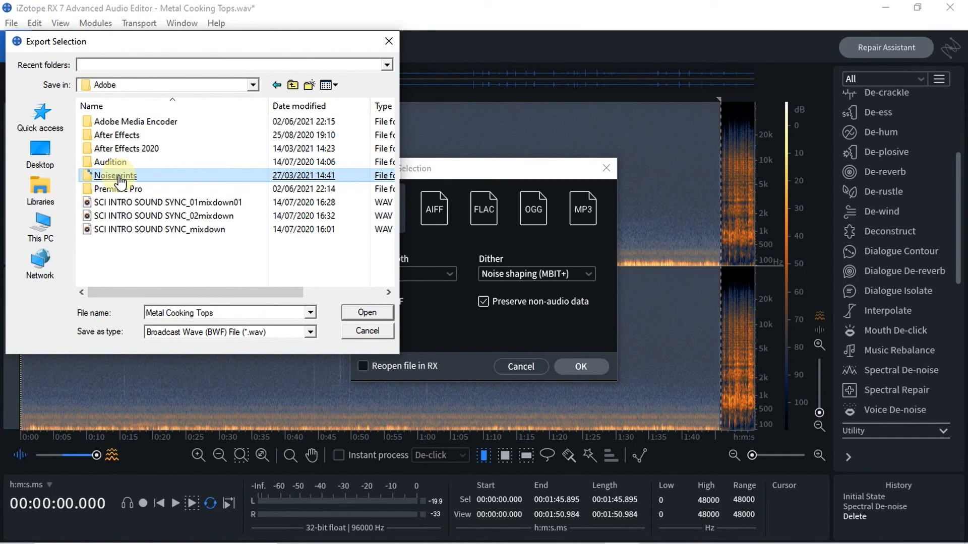
{"action": "double_click", "coordinate": [120, 180]}
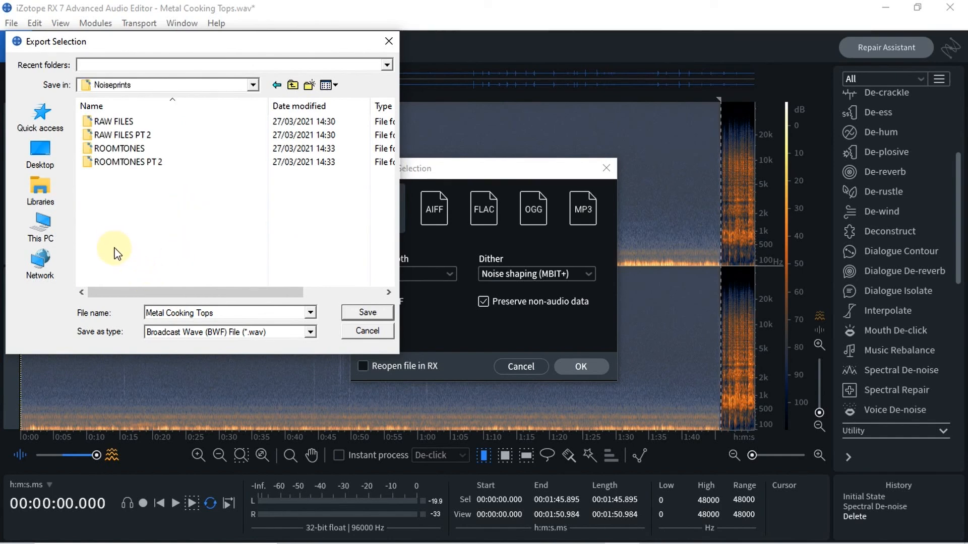
{"action": "double_click", "coordinate": [103, 124]}
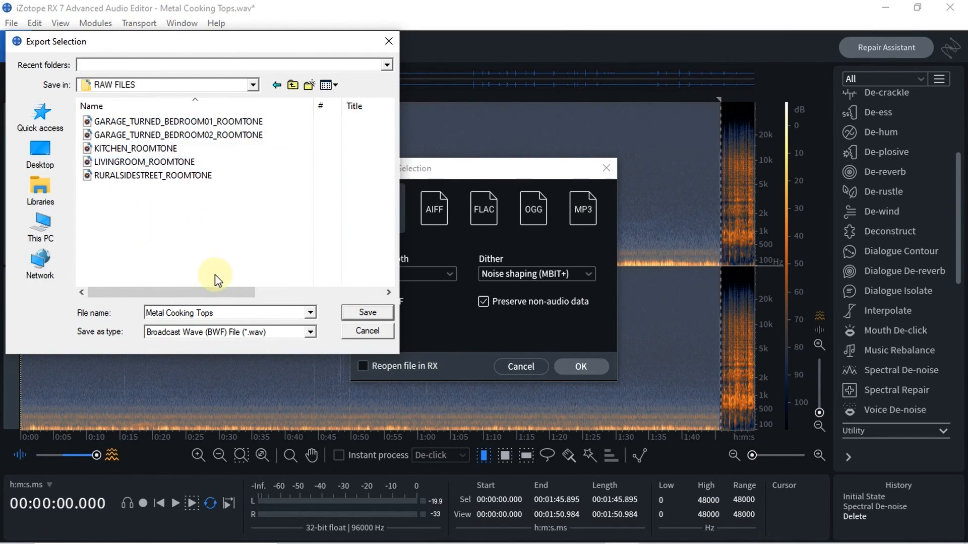
Name the exported file UPSTAIRS_OFFICEROOM01_ROOMTONE and save it.
{"action": "triple_click", "coordinate": [227, 314]}
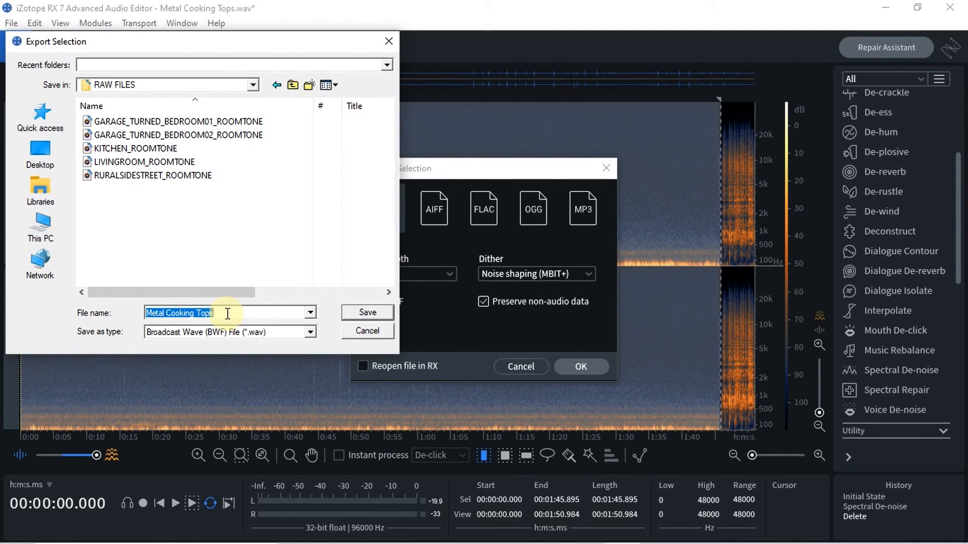
{"action": "type", "text": "U"}
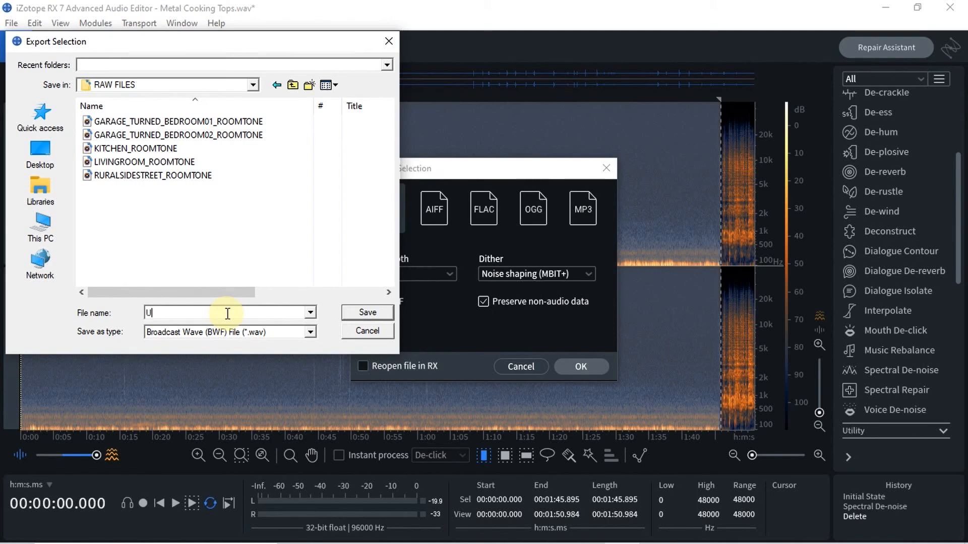
{"action": "type", "text": "p"}
{"action": "key", "text": "BackSpace"}
{"action": "type", "text": "PSTAIRS_OFFICEROOM01_ROOMTONE"}
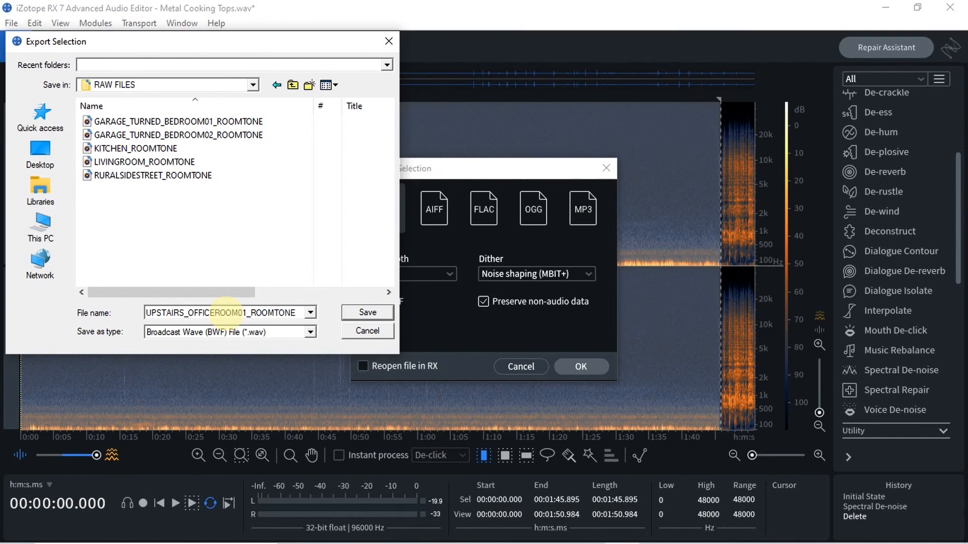
{"action": "key", "text": "Return"}
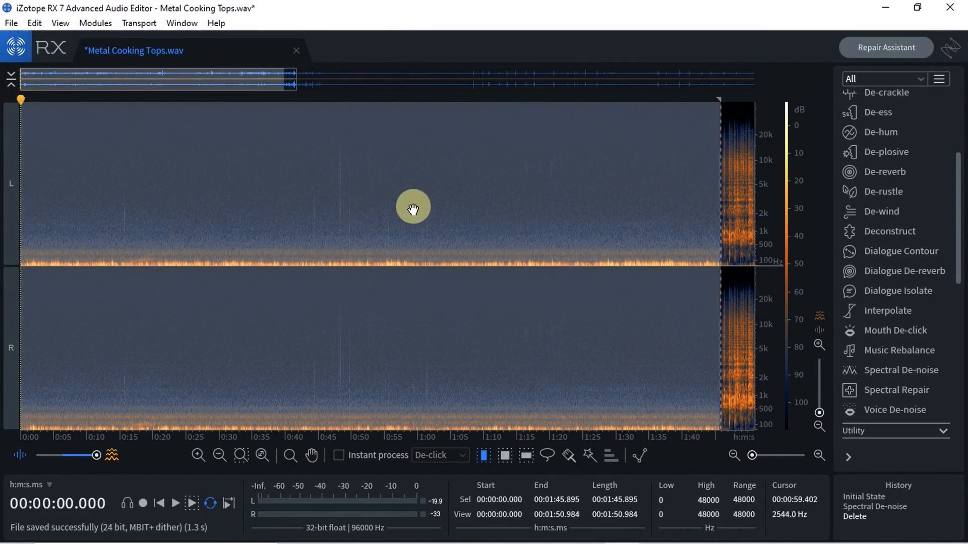
Delete the selected room tone section from the recording and audition the remaining metal sounds from the start.
{"action": "key", "text": "Delete"}
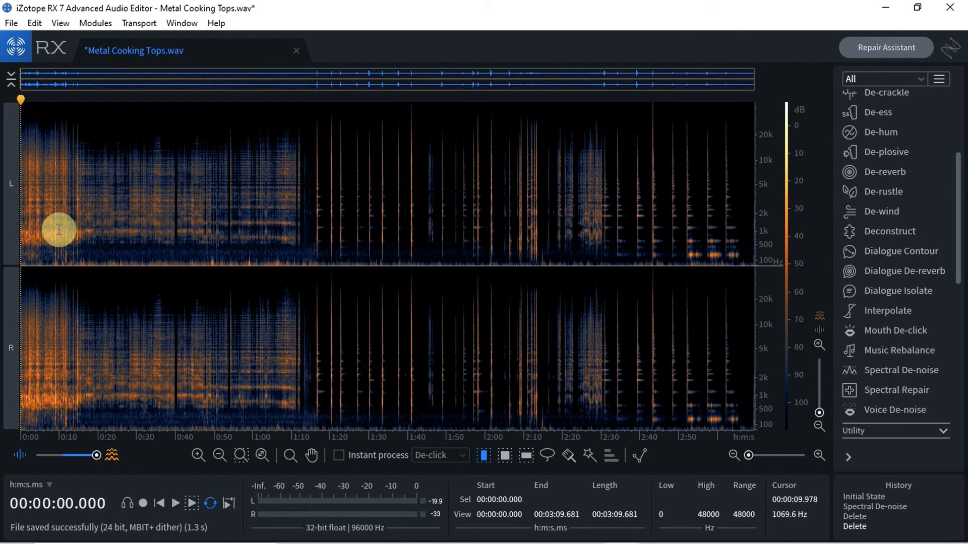
{"action": "key", "text": "space"}
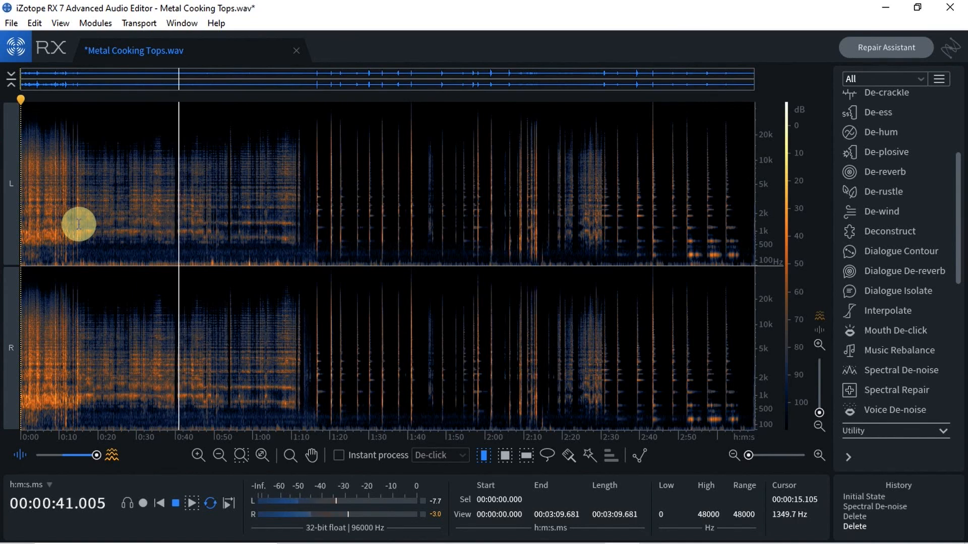
{"action": "key", "text": "space"}
{"action": "key", "text": "space"}
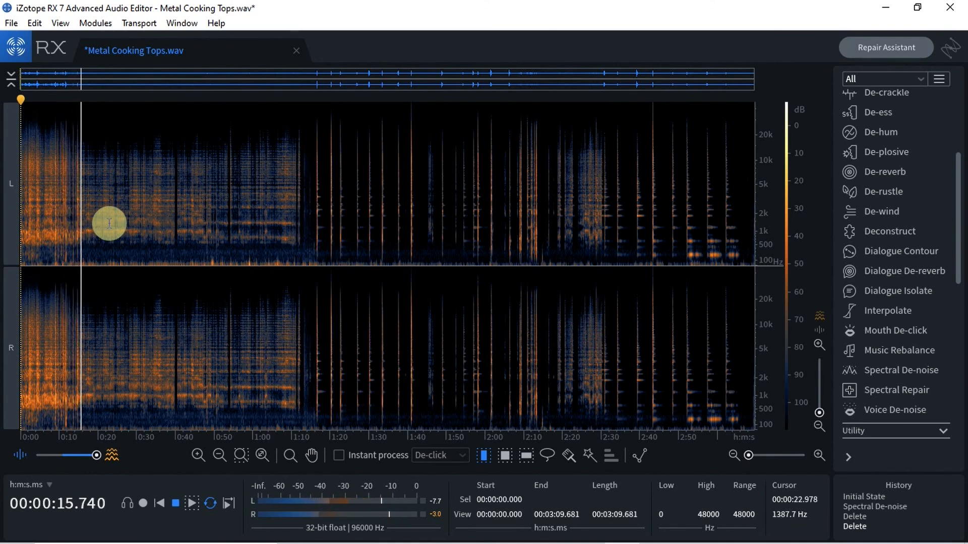
{"action": "key", "text": "space"}
{"action": "key", "text": "space"}
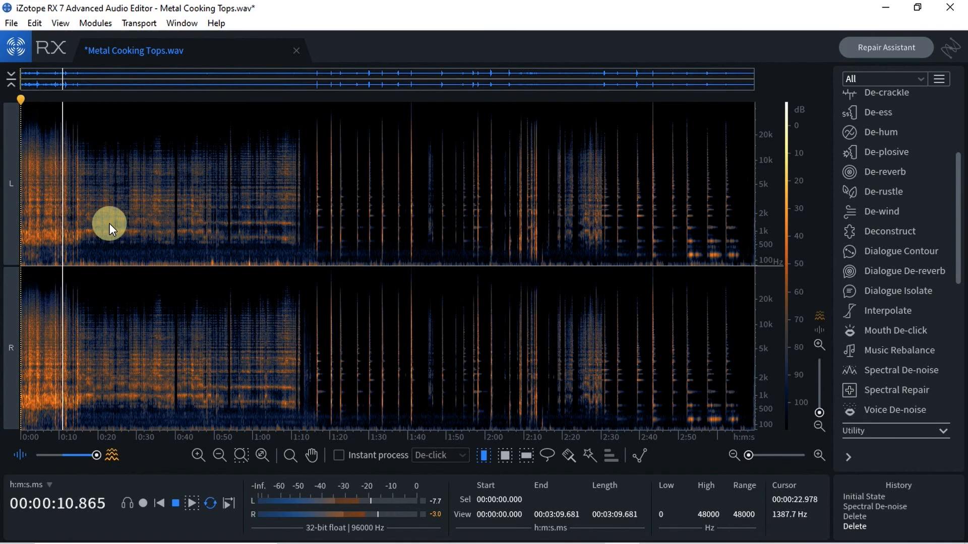
{"action": "key", "text": "space"}
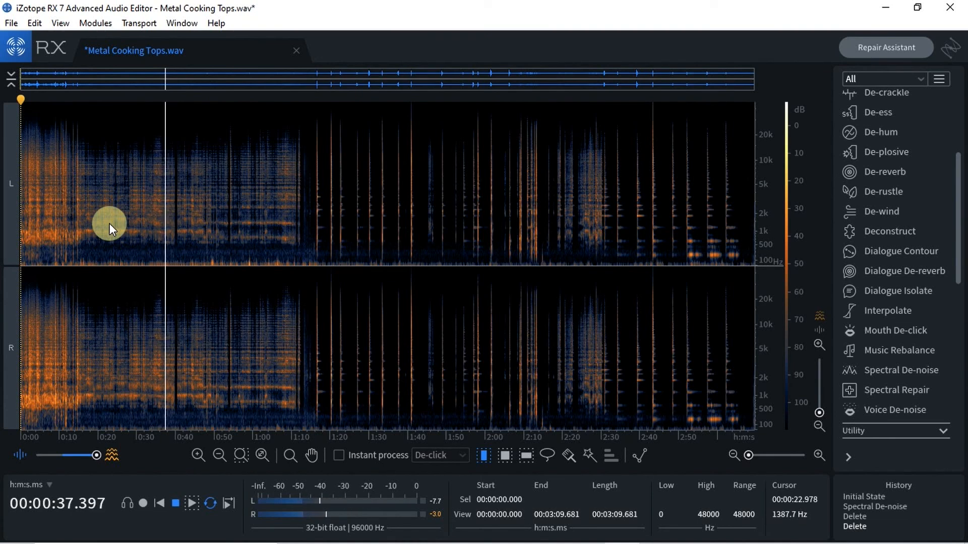
{"action": "key", "text": "space"}
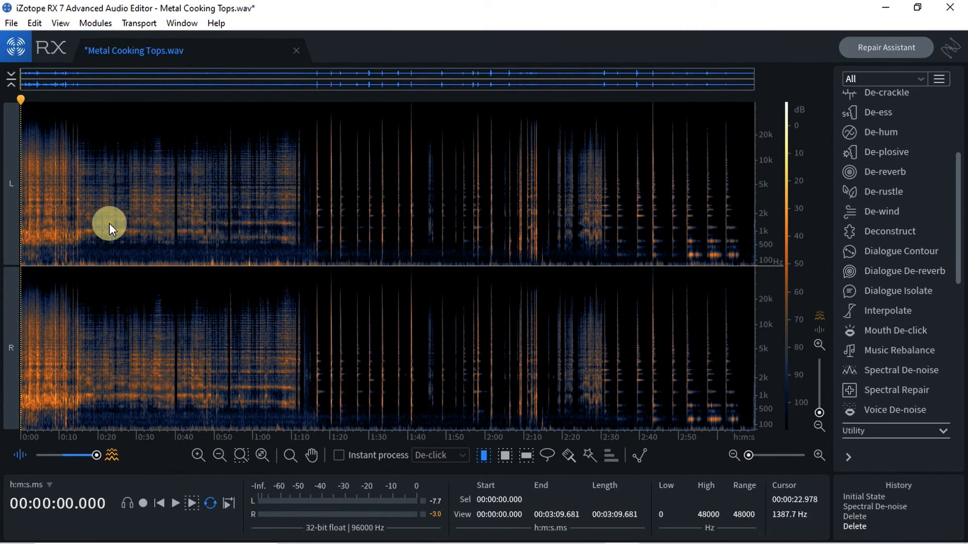
Play the metal sounds from 0:14.189 and stop playback.
{"action": "left_click", "coordinate": [75, 150]}
{"action": "key", "text": "space"}
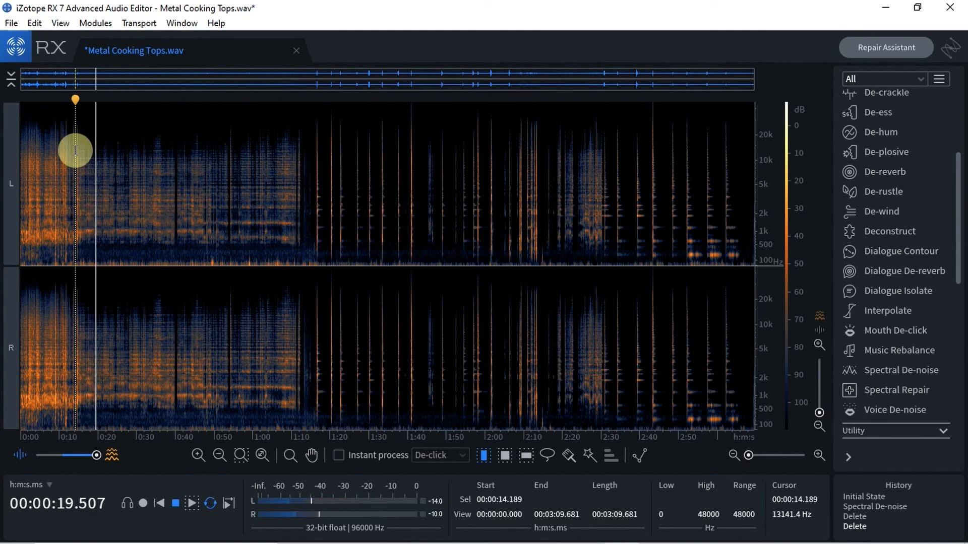
{"action": "key", "text": "space"}
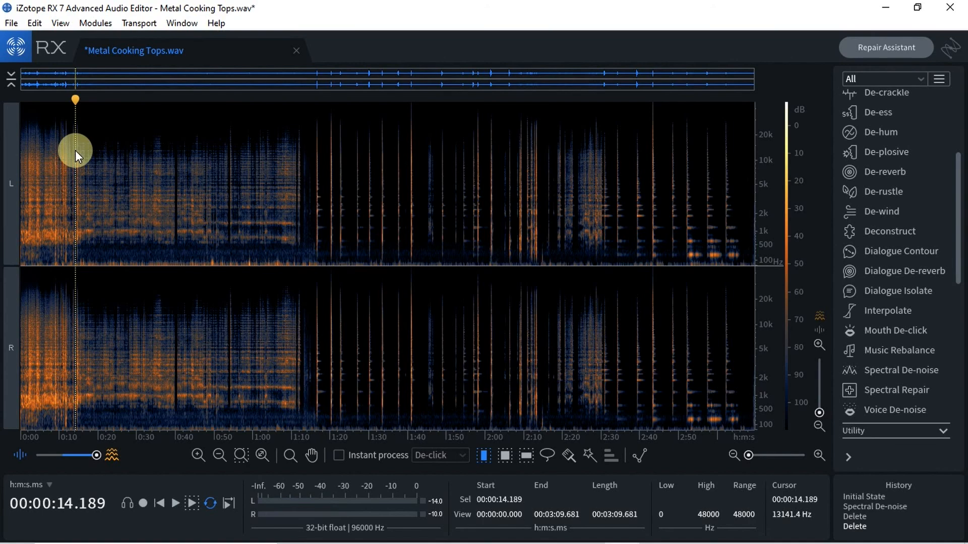
Examine the opening minute of metal sounds up close and replay it from 0:14.189.
{"action": "scroll", "coordinate": [75, 150], "scroll_direction": "up", "scroll_amount": 2}
{"action": "scroll", "coordinate": [74, 150], "scroll_direction": "up", "scroll_amount": 1}
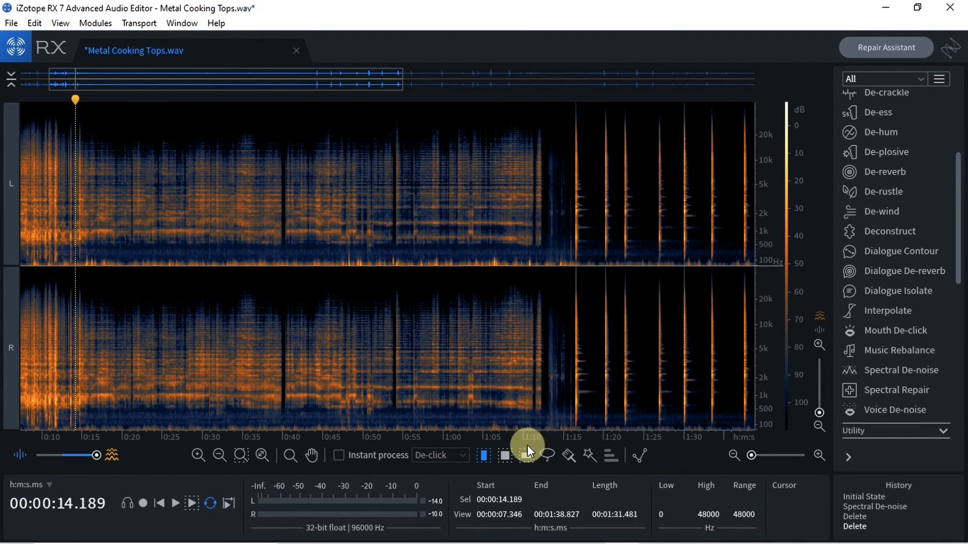
{"action": "left_click", "coordinate": [502, 458]}
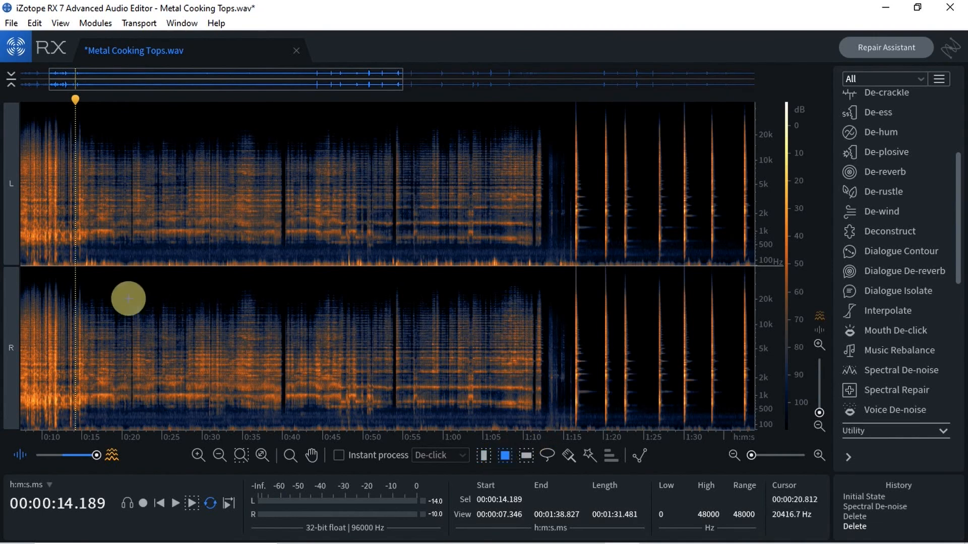
{"action": "left_click_drag", "start_coordinate": [90, 83], "coordinate": [18, 80]}
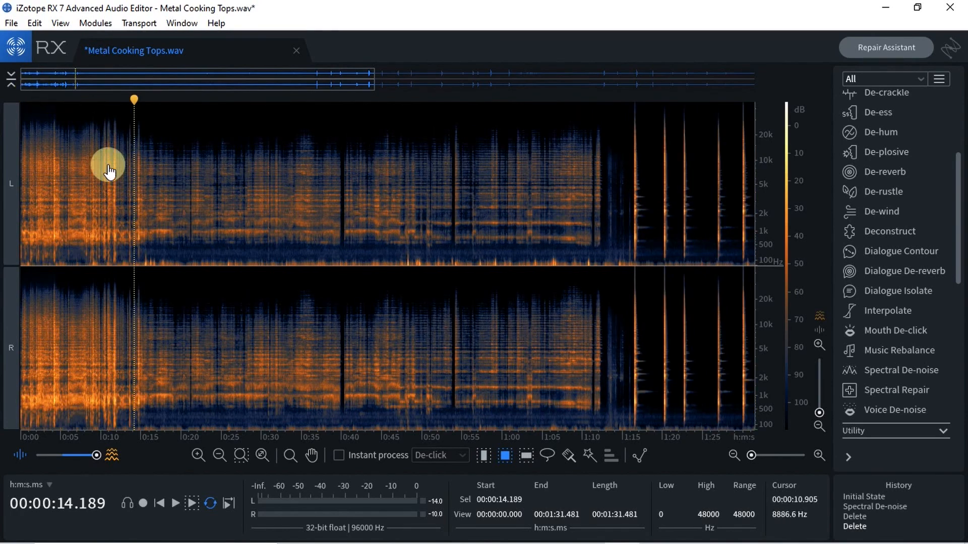
{"action": "scroll", "coordinate": [109, 171], "scroll_direction": "up", "scroll_amount": 1}
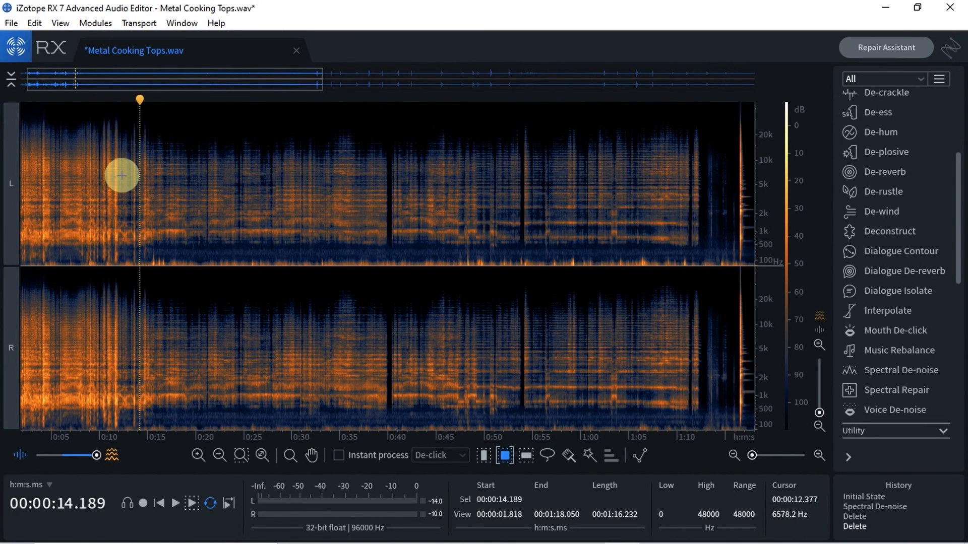
{"action": "scroll", "coordinate": [122, 175], "scroll_direction": "up", "scroll_amount": 1}
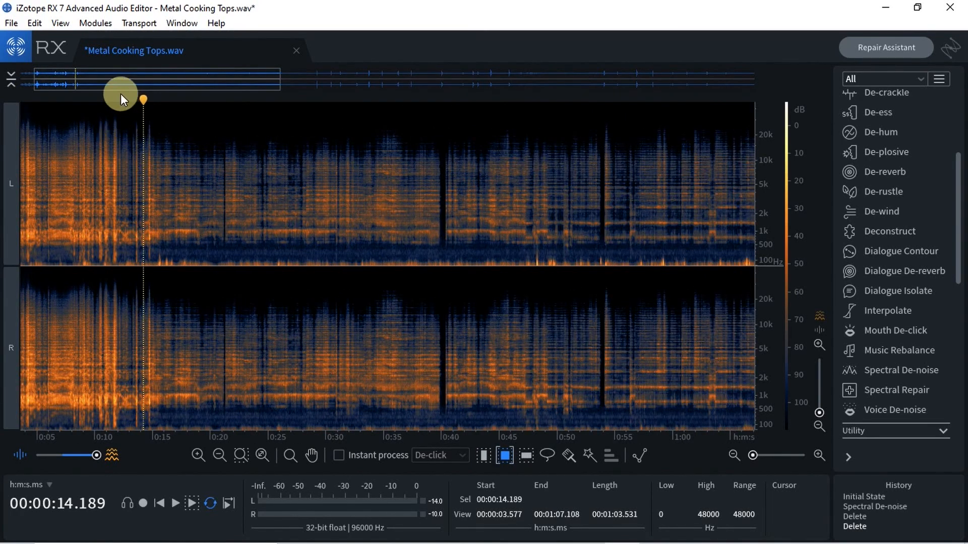
{"action": "left_click_drag", "start_coordinate": [114, 88], "coordinate": [22, 97]}
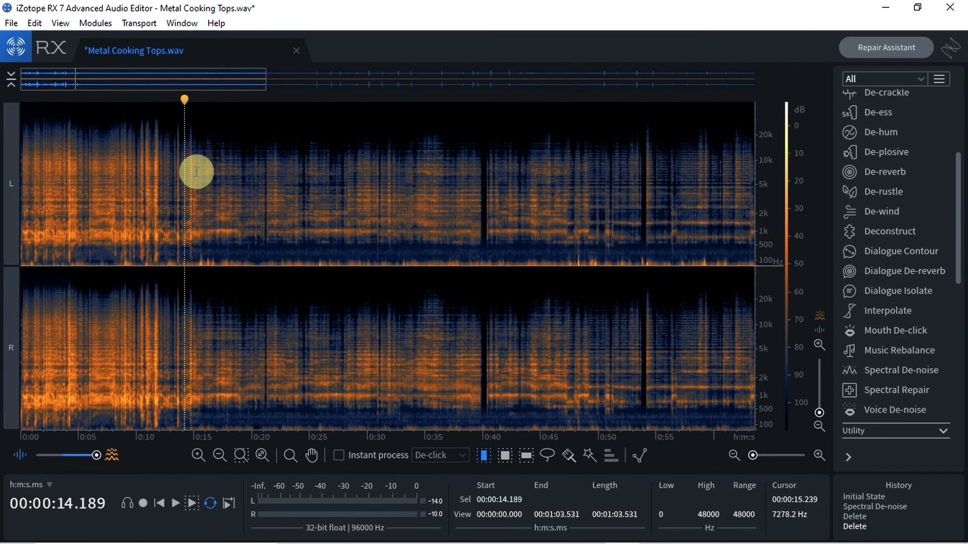
{"action": "key", "text": "space"}
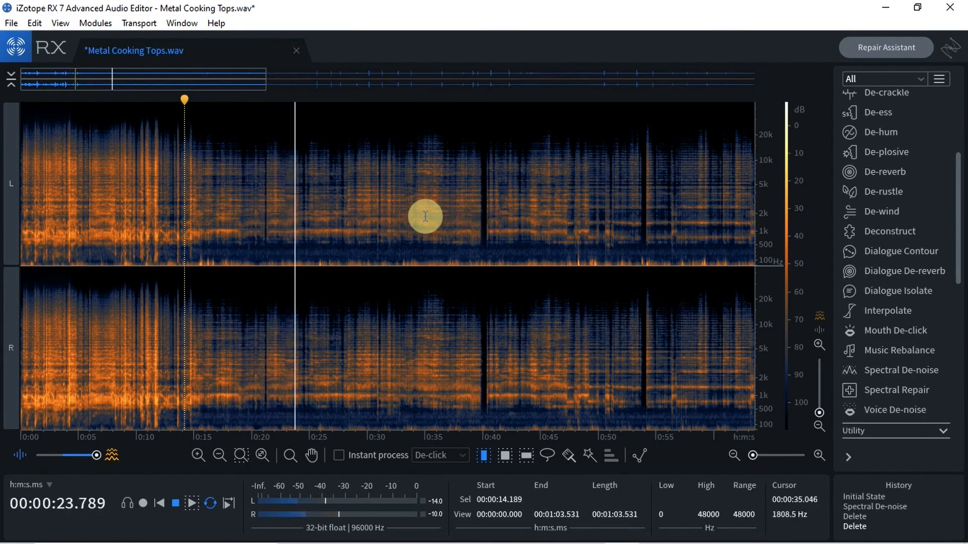
{"action": "key", "text": "space"}
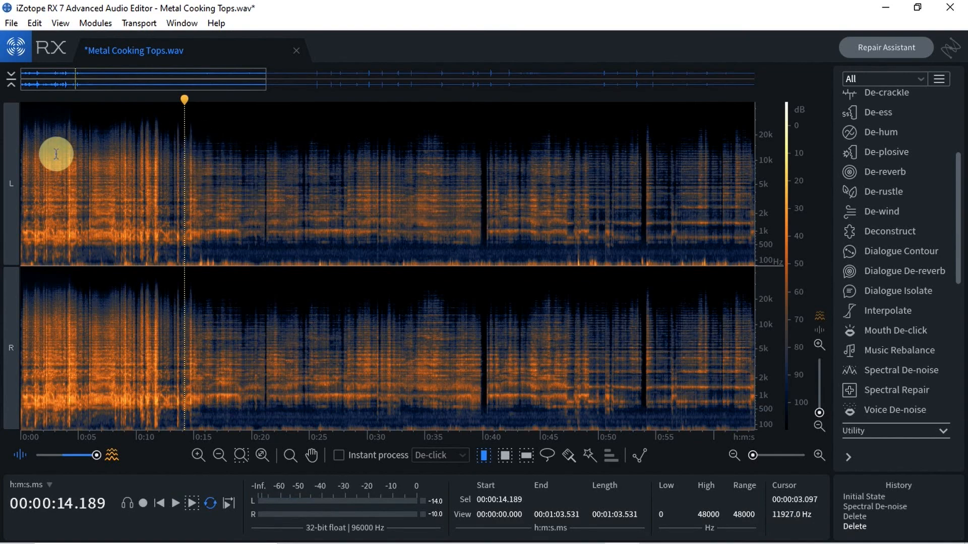
Return the playhead to the start of the recording and play back roughly the first 14 seconds.
{"action": "left_click", "coordinate": [184, 100]}
{"action": "left_click_drag", "start_coordinate": [184, 101], "coordinate": [1, 80]}
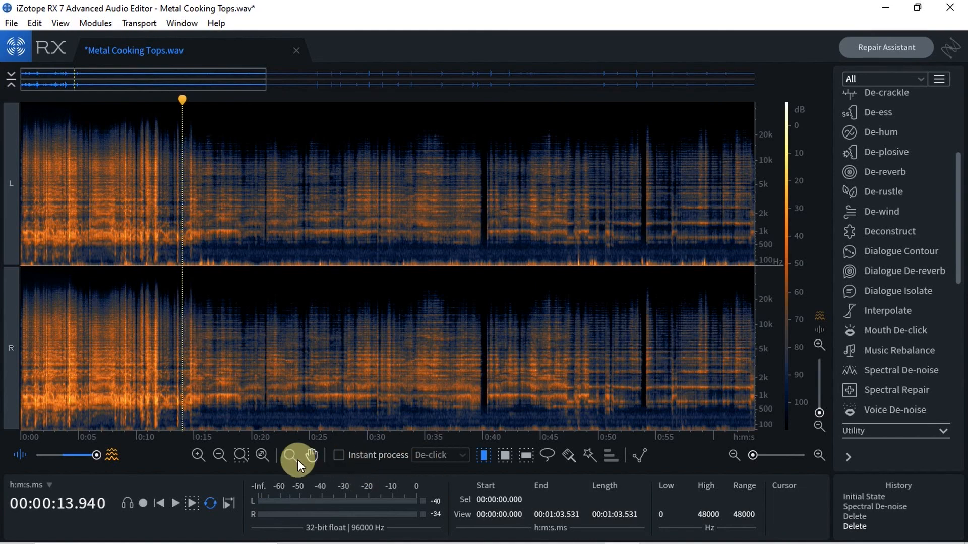
{"action": "left_click", "coordinate": [160, 503]}
{"action": "key", "text": "space"}
{"action": "key", "text": "space"}
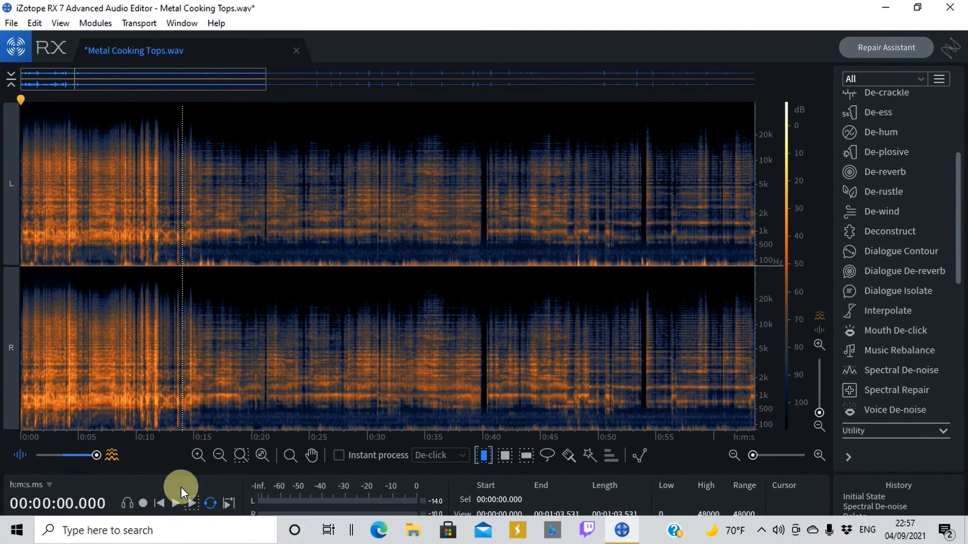
{"action": "left_click", "coordinate": [162, 502]}
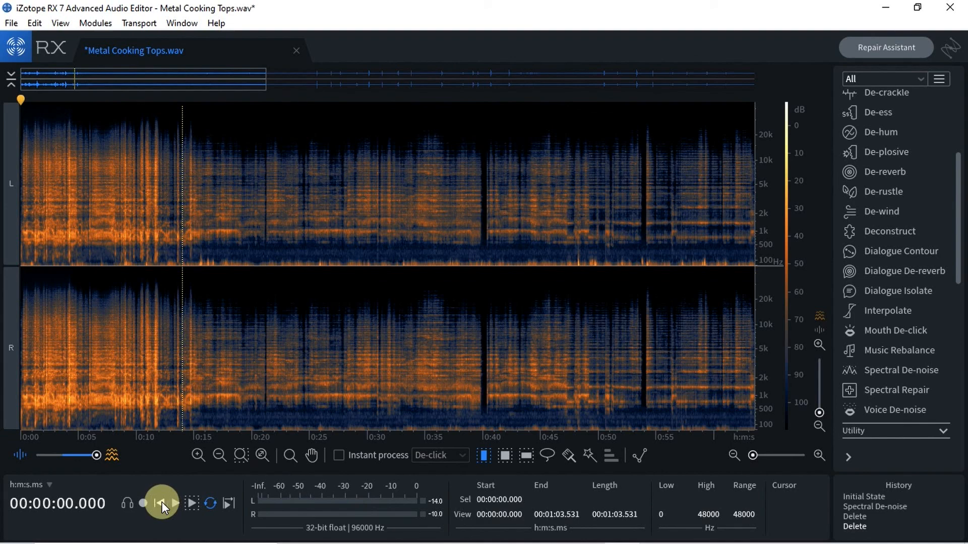
{"action": "key", "text": "space"}
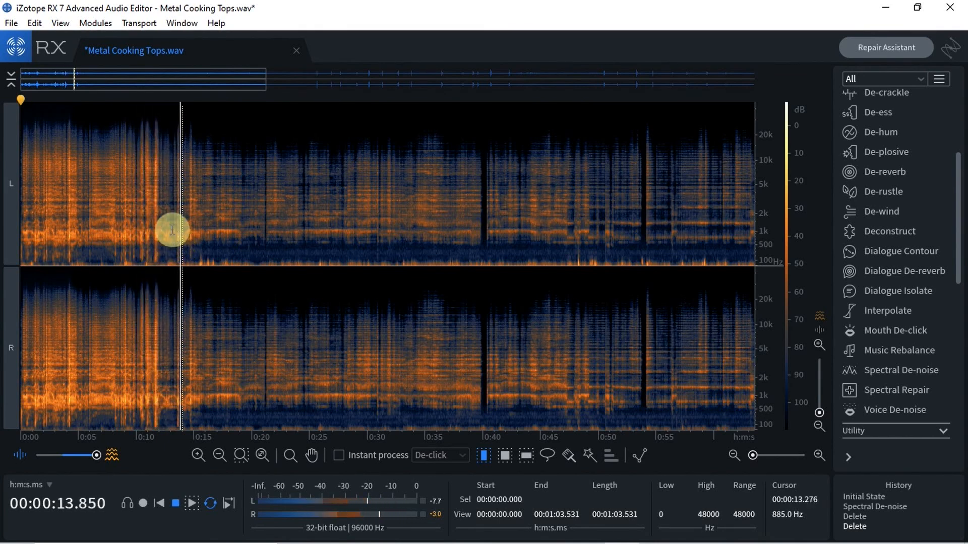
{"action": "key", "text": "space"}
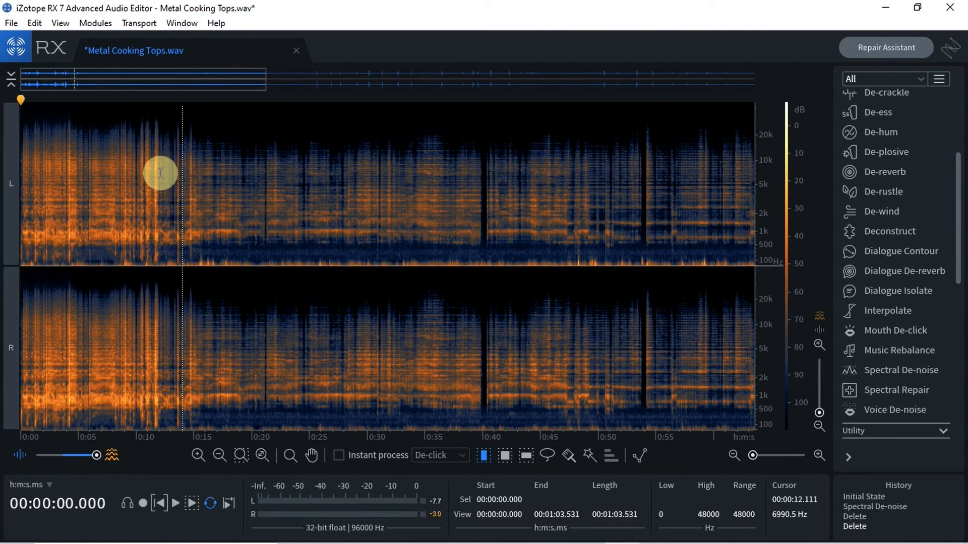
Select the recording's opening section from 0 to about 11.99 s and start exporting it as a 24-bit WAV into the METALS folder.
{"action": "left_click_drag", "start_coordinate": [158, 173], "coordinate": [17, 167]}
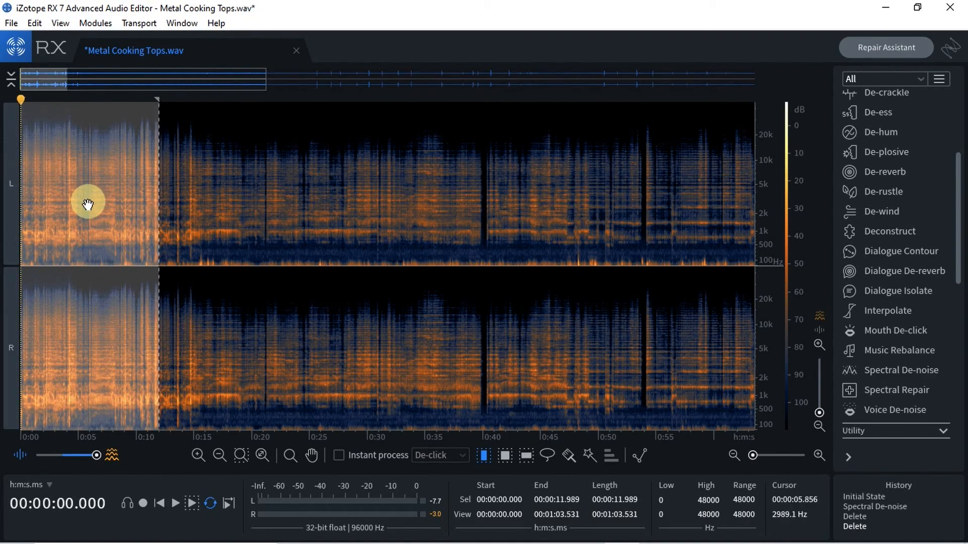
{"action": "left_click", "coordinate": [12, 24]}
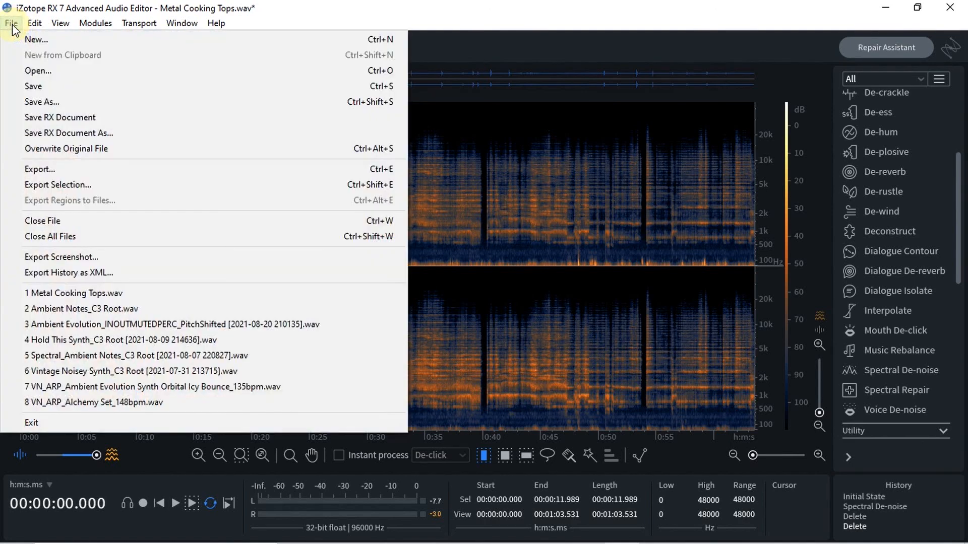
{"action": "left_click", "coordinate": [78, 188]}
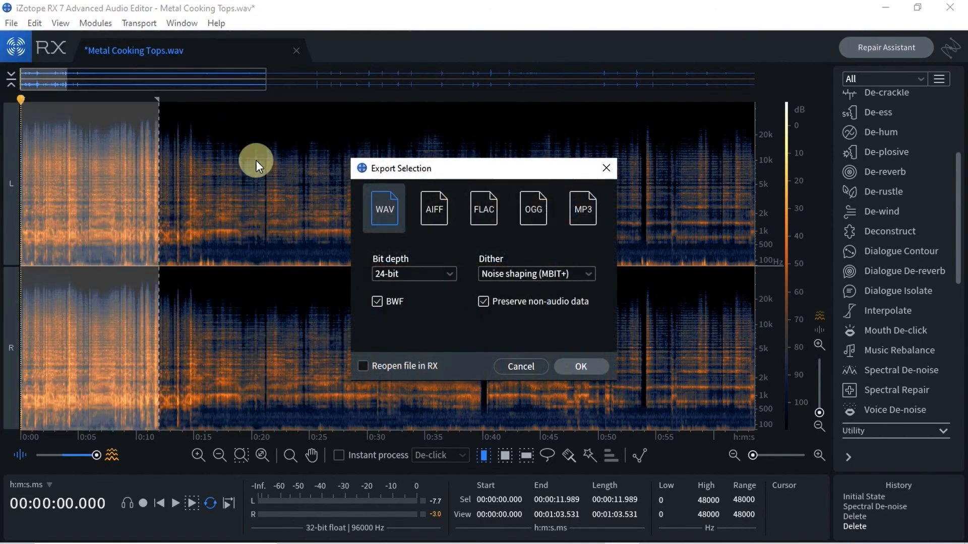
{"action": "left_click", "coordinate": [575, 366]}
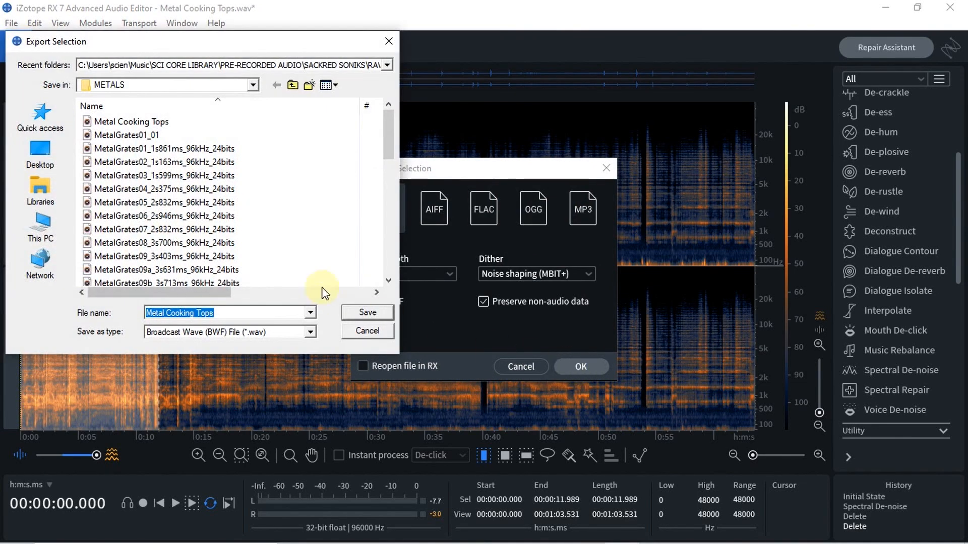
{"action": "left_click", "coordinate": [297, 89]}
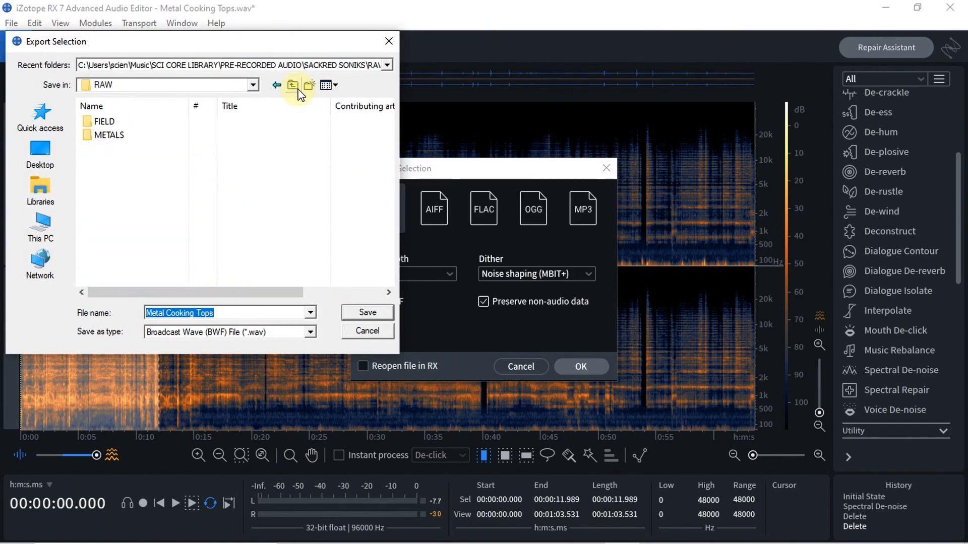
{"action": "double_click", "coordinate": [104, 135]}
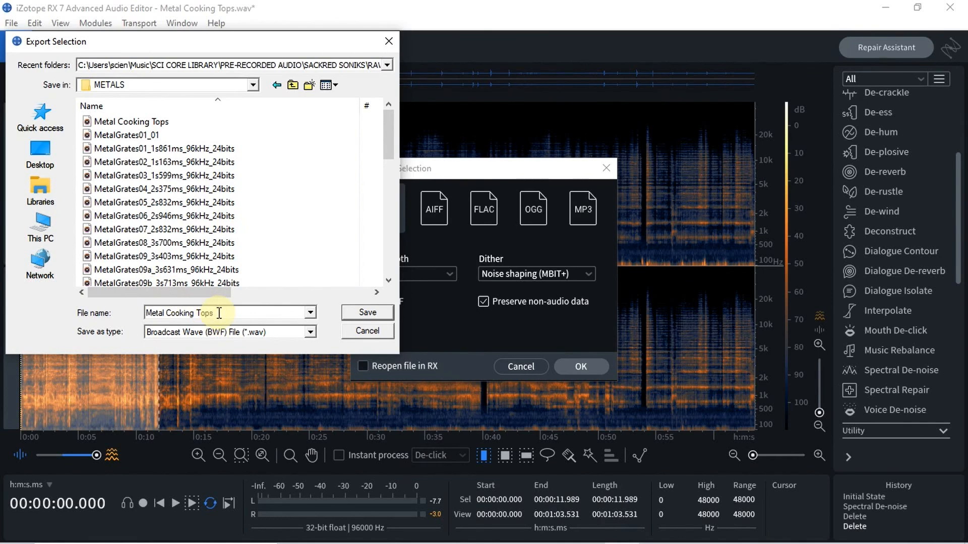
Remove the spaces from the export file name and extend it to MetalCookingTops01_11s989ms_96kHz_24bits.
{"action": "triple_click", "coordinate": [167, 314]}
{"action": "left_click", "coordinate": [168, 314]}
{"action": "key", "text": "BackSpace"}
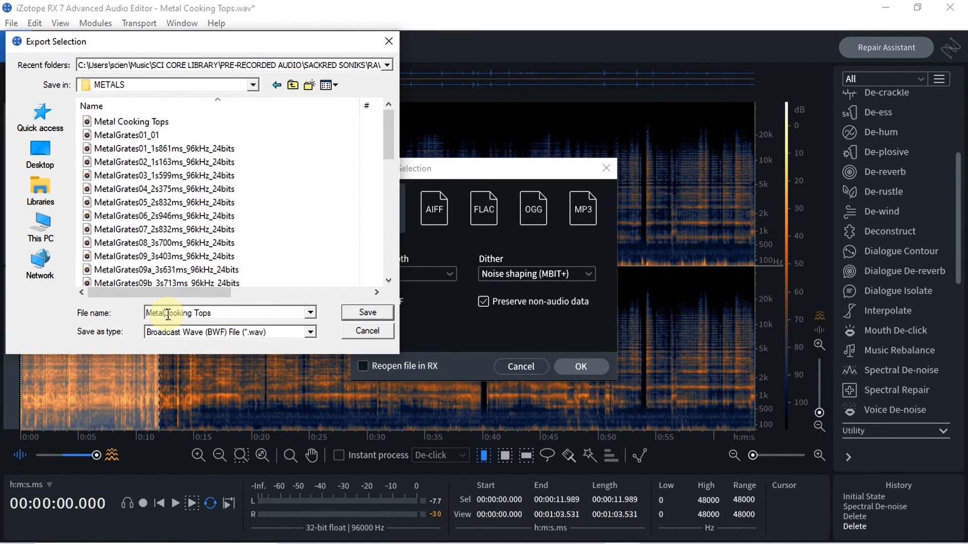
{"action": "left_click", "coordinate": [194, 313]}
{"action": "key", "text": "BackSpace"}
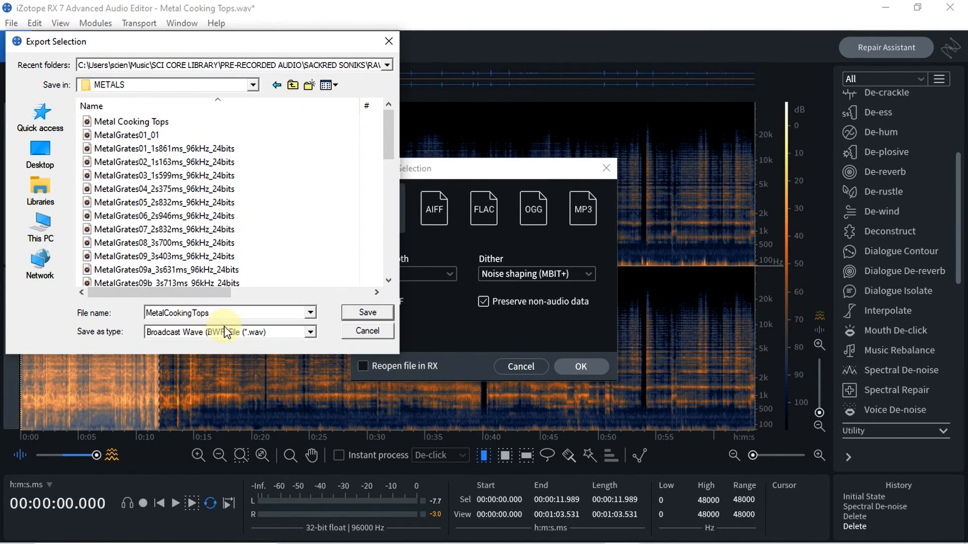
{"action": "type", "text": "01_11s9"}
{"action": "type", "text": "89"}
{"action": "type", "text": "mx"}
{"action": "type", "text": "_"}
{"action": "type", "text": "96"}
{"action": "type", "text": "kH"}
{"action": "type", "text": "z_24"}
{"action": "type", "text": "bits"}
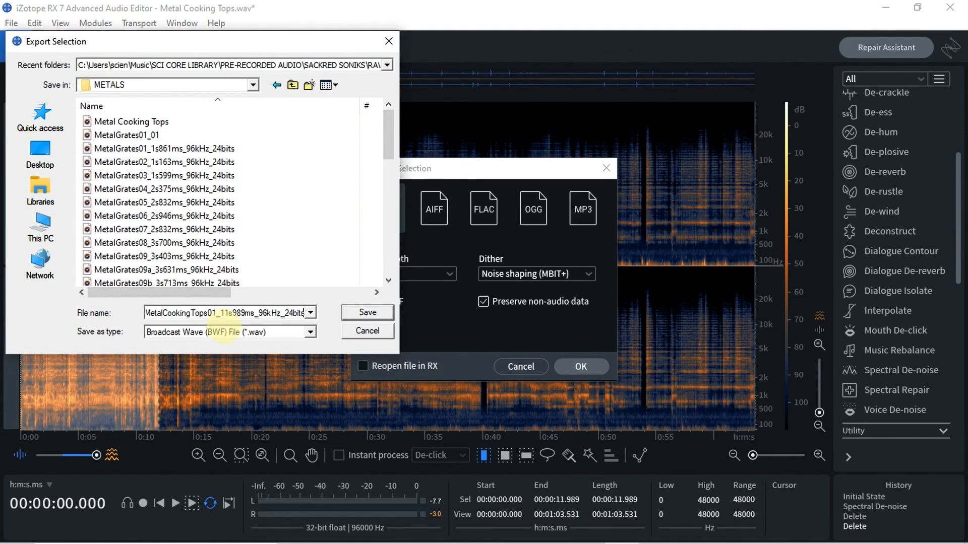
Copy the full export file name for reuse and save the exported selection.
{"action": "left_click", "coordinate": [149, 313]}
{"action": "left_click_drag", "start_coordinate": [148, 313], "coordinate": [349, 345]}
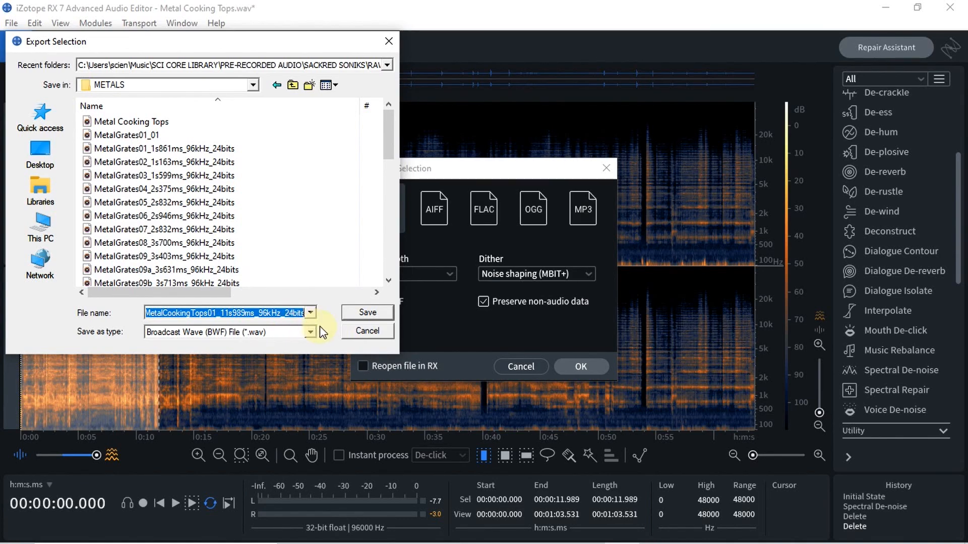
{"action": "left_click", "coordinate": [367, 312]}
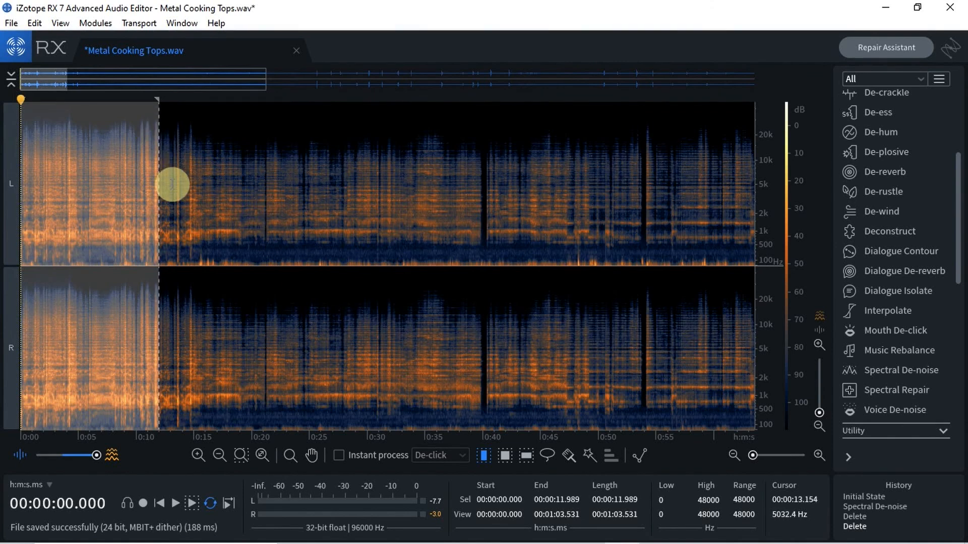
Select the following section from about 12.07 s to the gap at 40 s and play it back.
{"action": "left_click", "coordinate": [171, 184]}
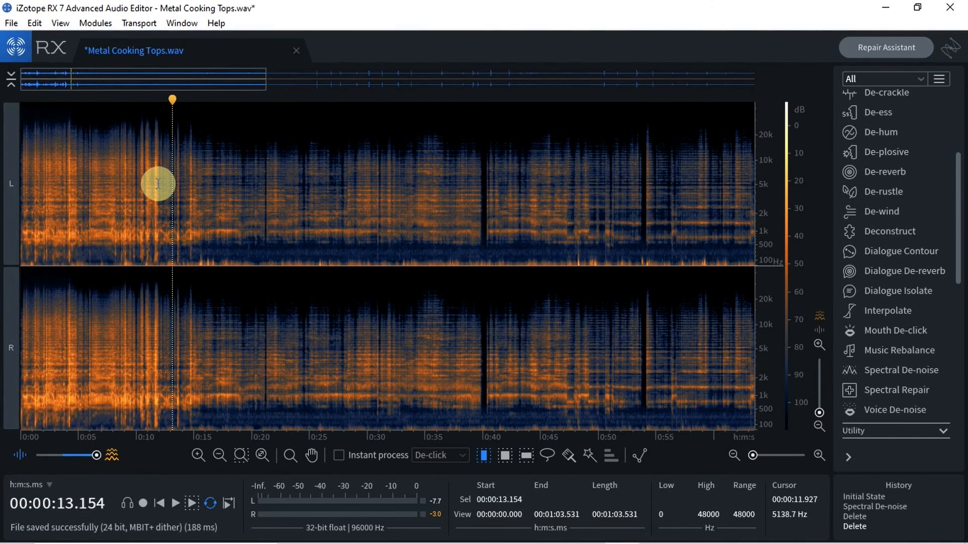
{"action": "scroll", "coordinate": [158, 184], "scroll_direction": "up", "scroll_amount": 2}
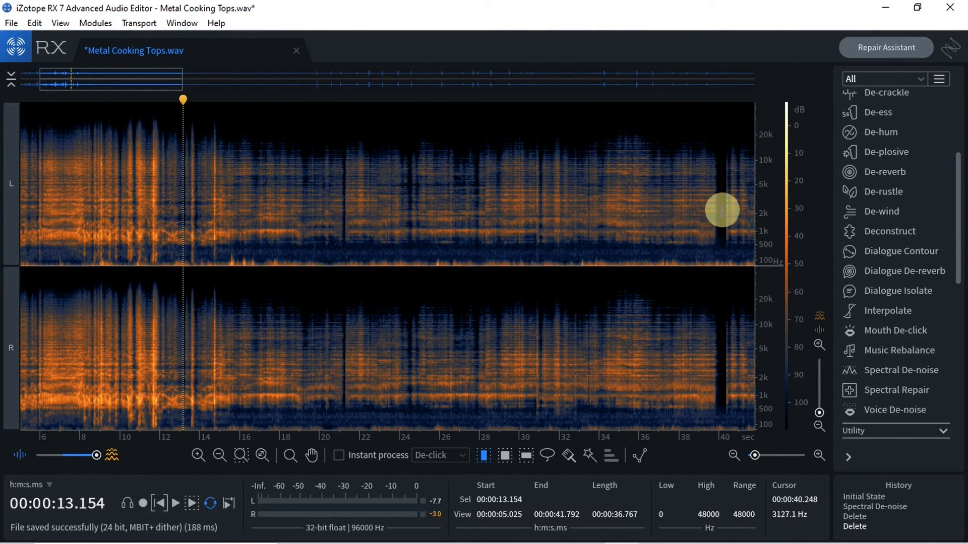
{"action": "left_click_drag", "start_coordinate": [718, 235], "coordinate": [160, 260]}
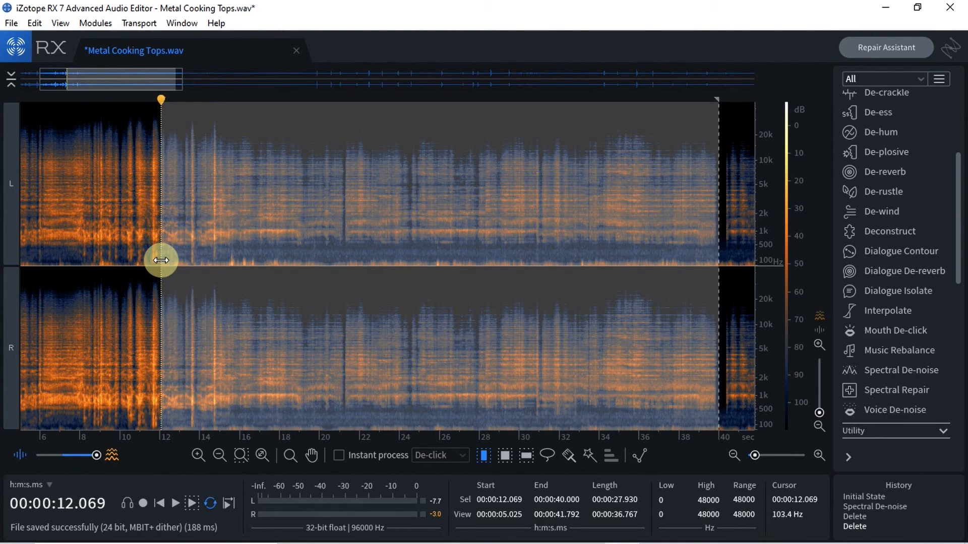
{"action": "key", "text": "space"}
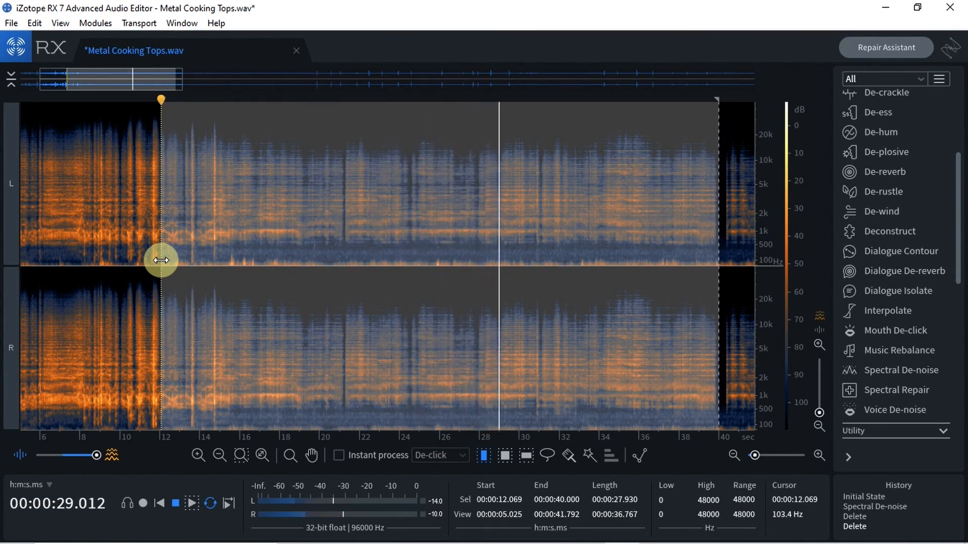
{"action": "key", "text": "space"}
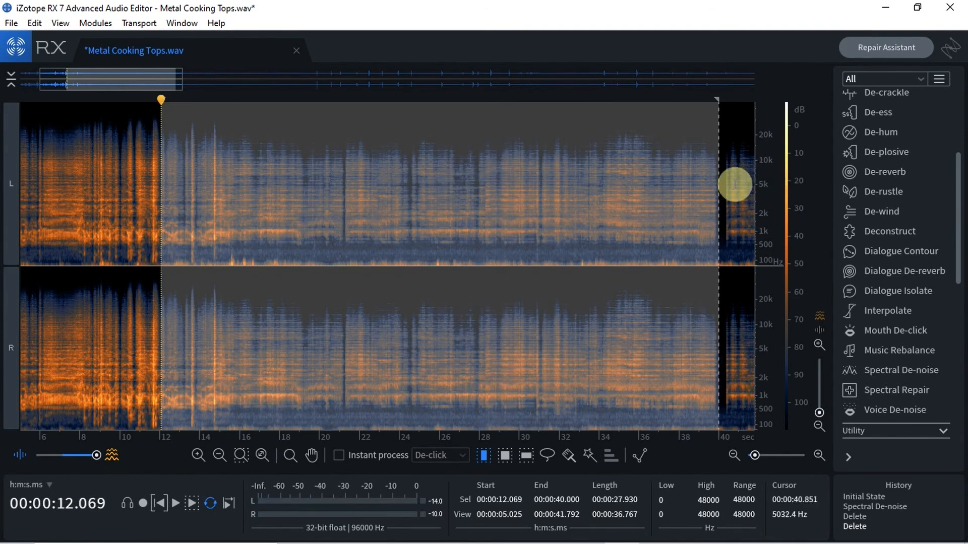
Shorten the selection so it ends in the silent gap at about 21.27 s, and play back its beginning.
{"action": "left_click_drag", "start_coordinate": [719, 190], "coordinate": [346, 194]}
{"action": "scroll", "coordinate": [345, 195], "scroll_direction": "up", "scroll_amount": 3}
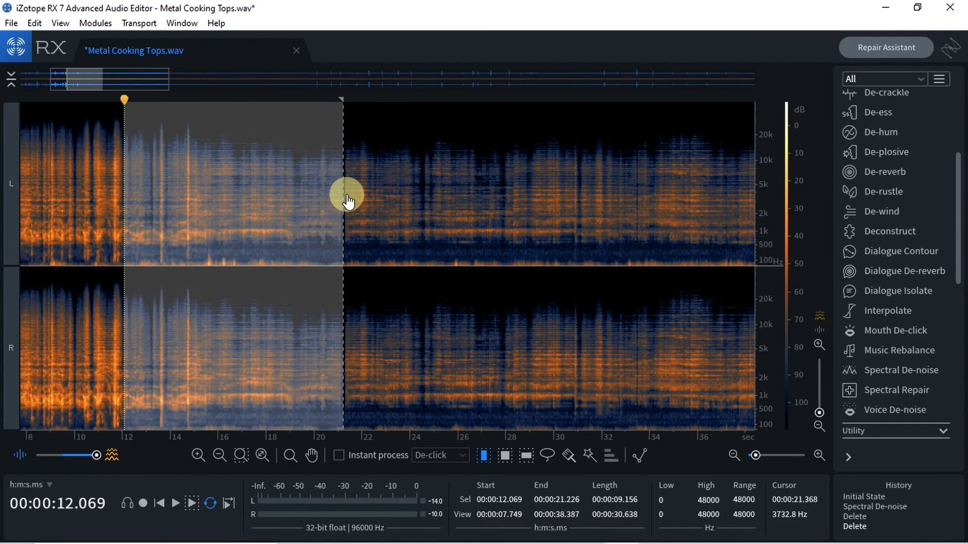
{"action": "scroll", "coordinate": [346, 194], "scroll_direction": "up", "scroll_amount": 3}
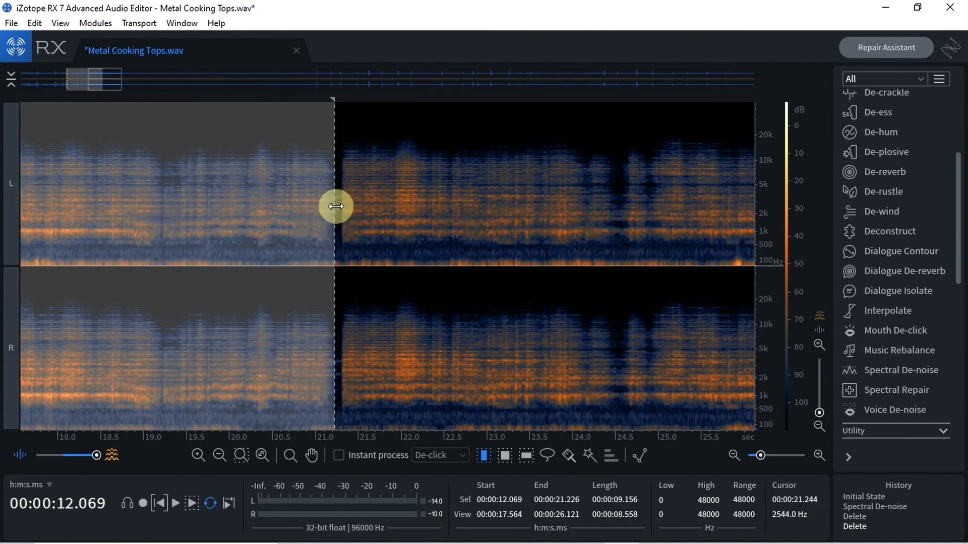
{"action": "left_click_drag", "start_coordinate": [335, 207], "coordinate": [338, 205]}
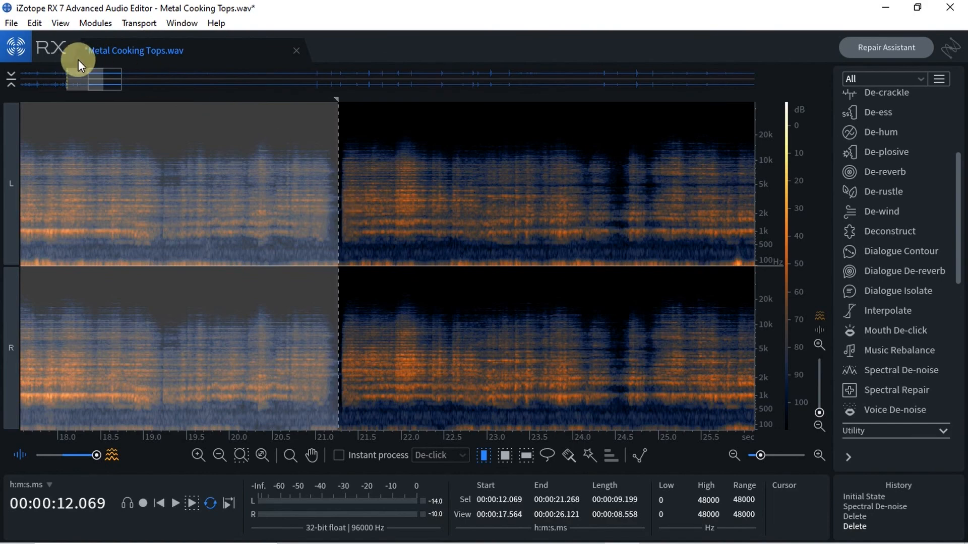
{"action": "mouse_move", "coordinate": [101, 85]}
{"action": "left_mouse_down"}
{"action": "mouse_move", "coordinate": [75, 82]}
{"action": "mouse_move", "coordinate": [84, 91]}
{"action": "left_mouse_up"}
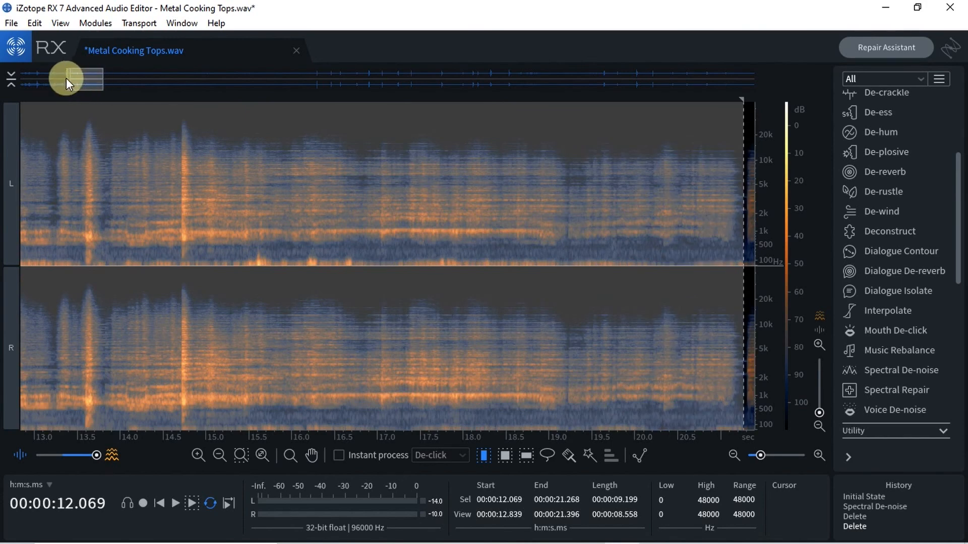
{"action": "left_click_drag", "start_coordinate": [69, 78], "coordinate": [65, 81]}
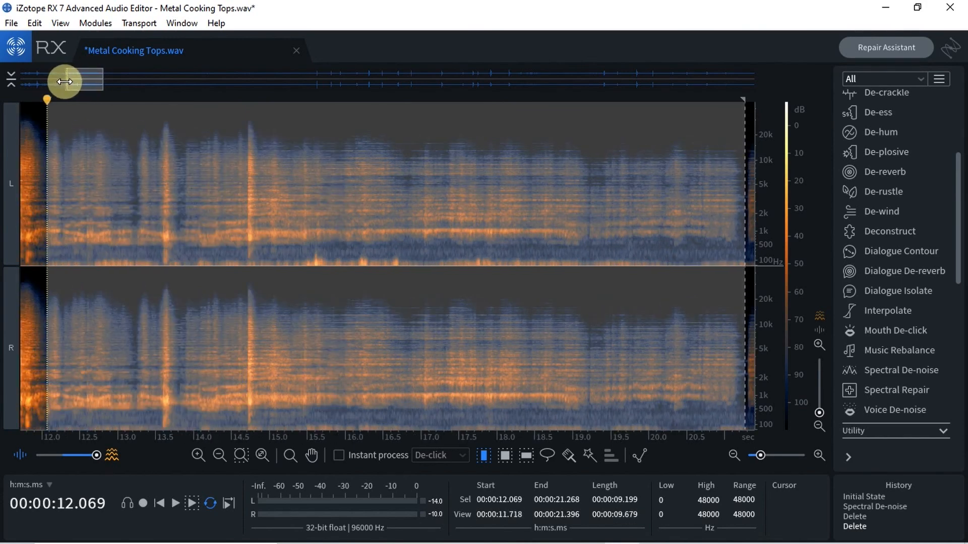
{"action": "key", "text": "space"}
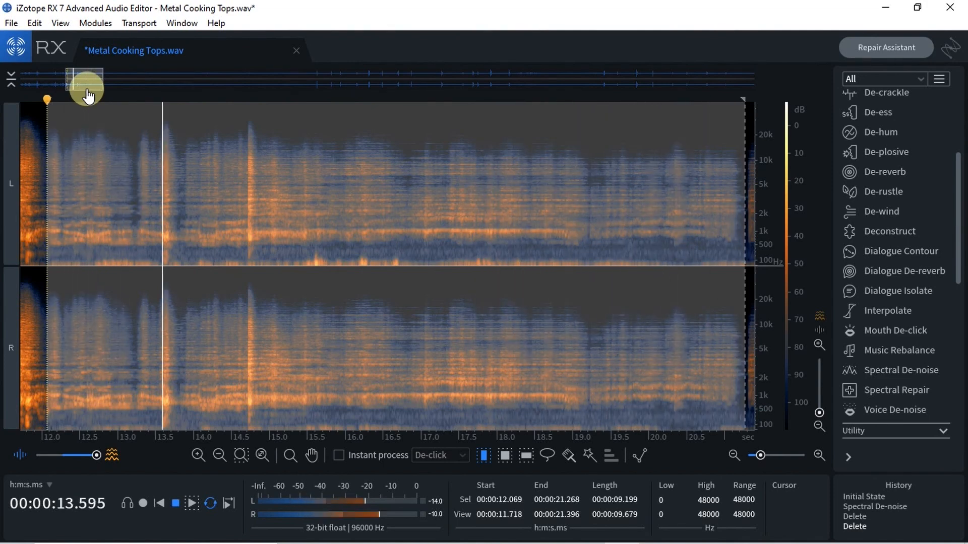
{"action": "key", "text": "space"}
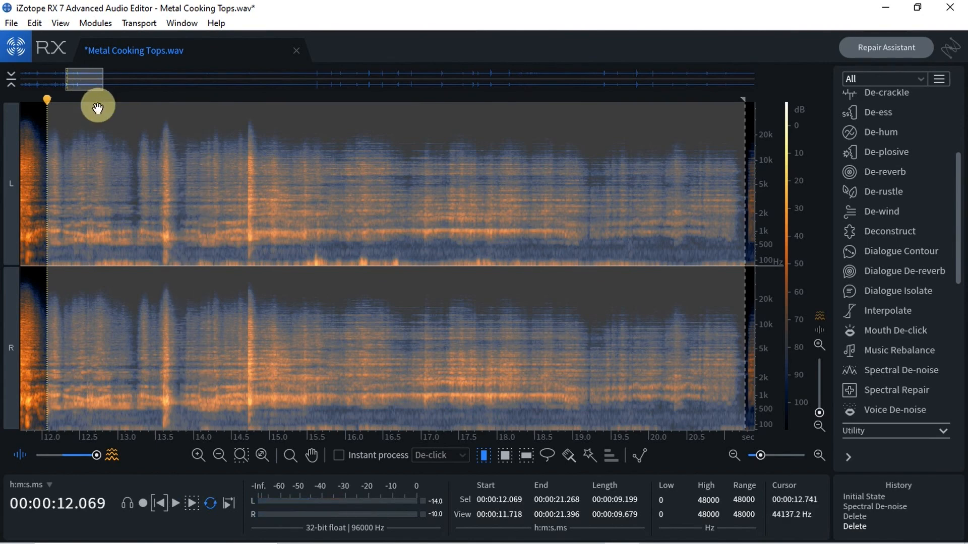
Start exporting the selection as a 24-bit WAV, with the copied name MetalCookingTops01_11s989ms_96kHz_24bits as its file name.
{"action": "key", "text": "ctrl+shift+e"}
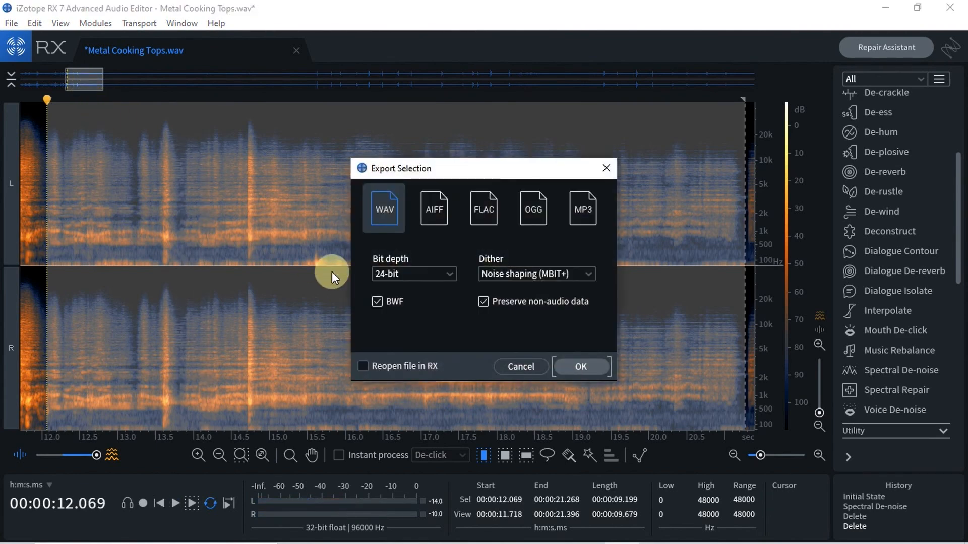
{"action": "left_click", "coordinate": [570, 369]}
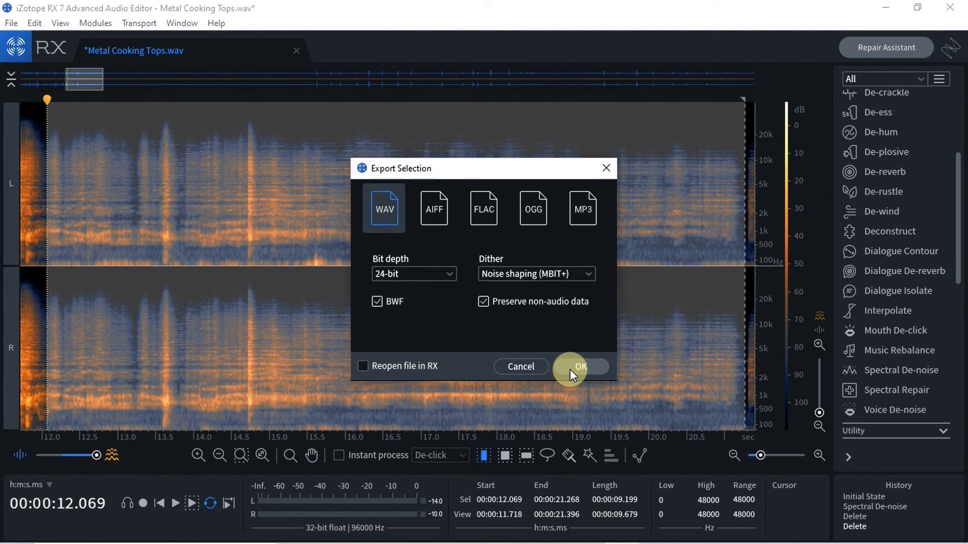
{"action": "left_click", "coordinate": [570, 369]}
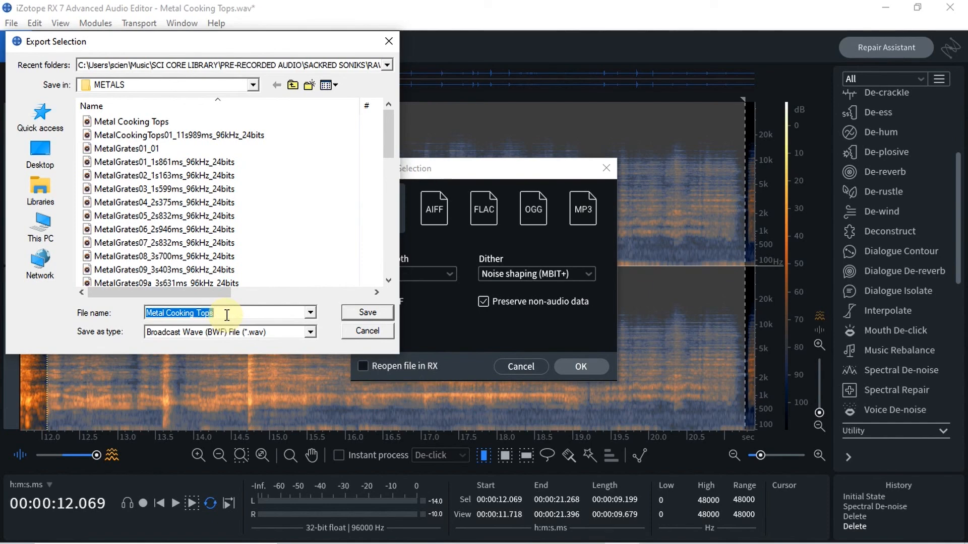
{"action": "type", "text": "MetalCookingTops01_11s989ms_96kHz_24bits"}
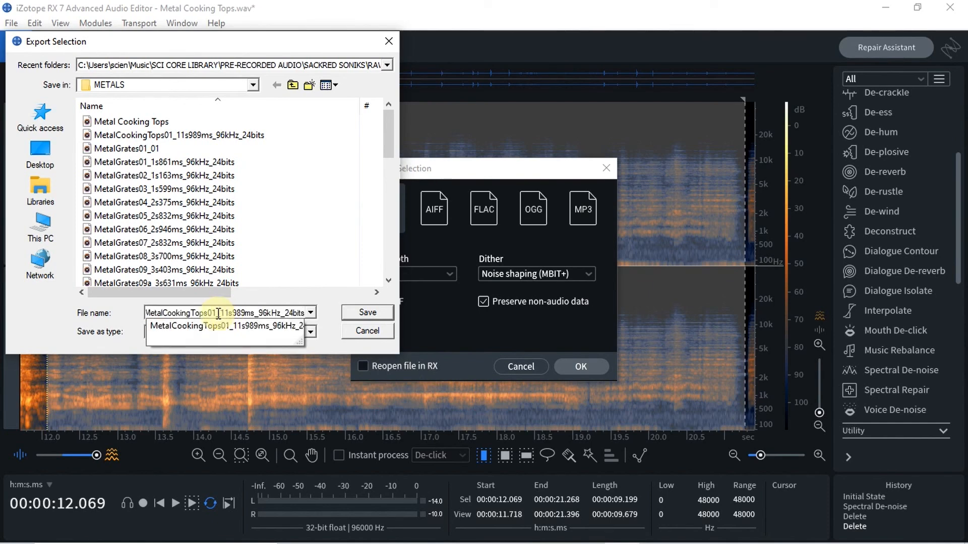
Update the take number and duration in the export file name to read MetalCookingTops02_9s199ms_96kHz_24bits.
{"action": "left_click", "coordinate": [218, 314]}
{"action": "key", "text": "BackSpace"}
{"action": "type", "text": "2"}
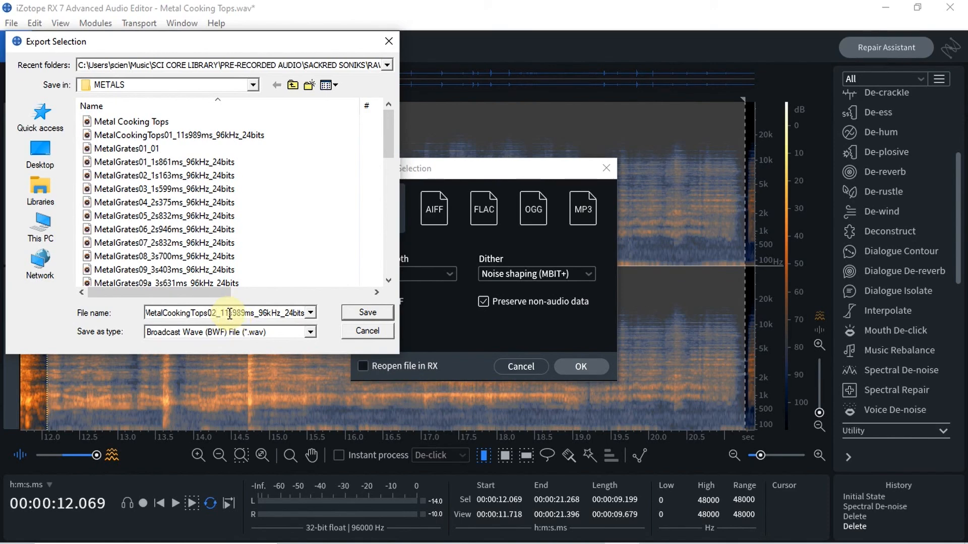
{"action": "key", "text": "BackSpace"}
{"action": "key", "text": "BackSpace"}
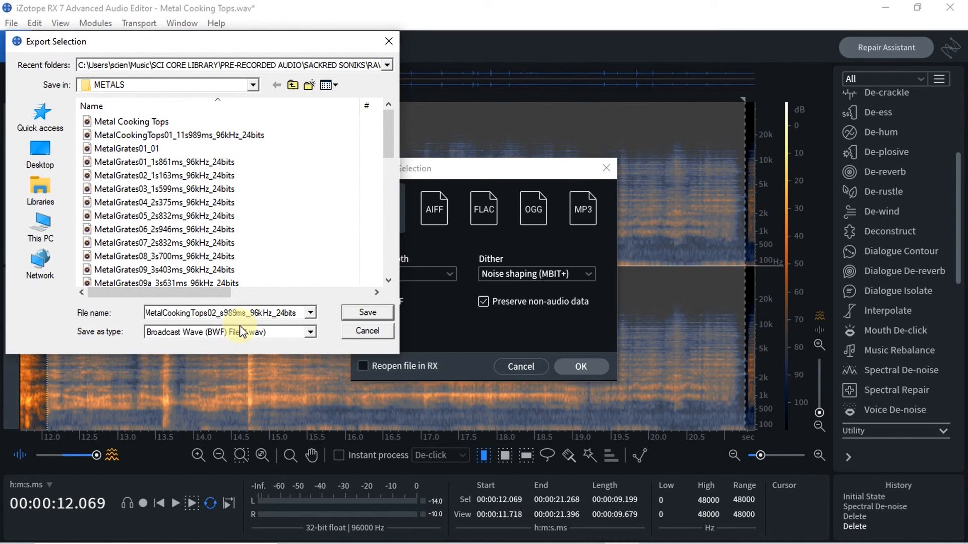
{"action": "type", "text": "9"}
{"action": "left_click", "coordinate": [237, 312]}
{"action": "key", "text": "BackSpace"}
{"action": "key", "text": "BackSpace"}
{"action": "type", "text": "19"}
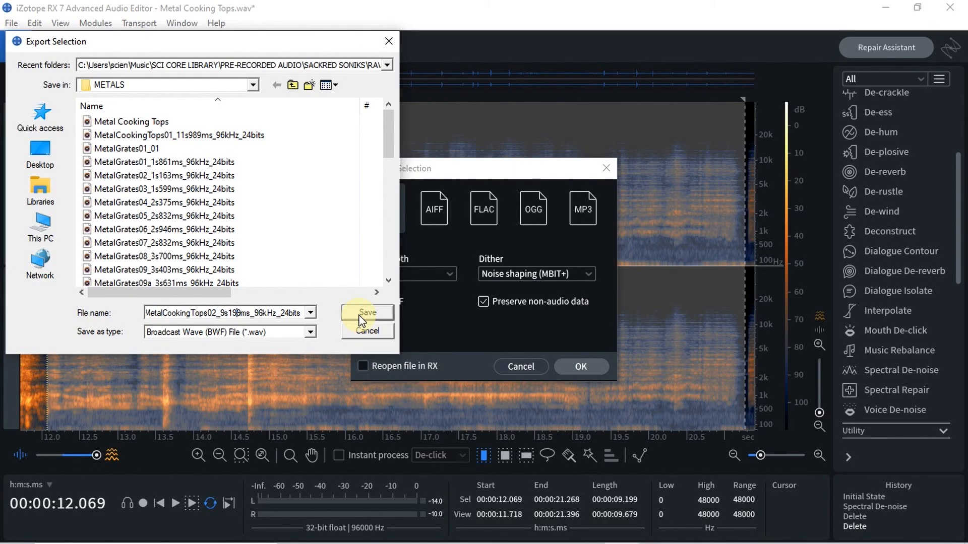
Save the MetalCookingTops02 export and select the following section from about 21.31 s to the silent gap at about 39.95 s.
{"action": "left_click", "coordinate": [360, 316]}
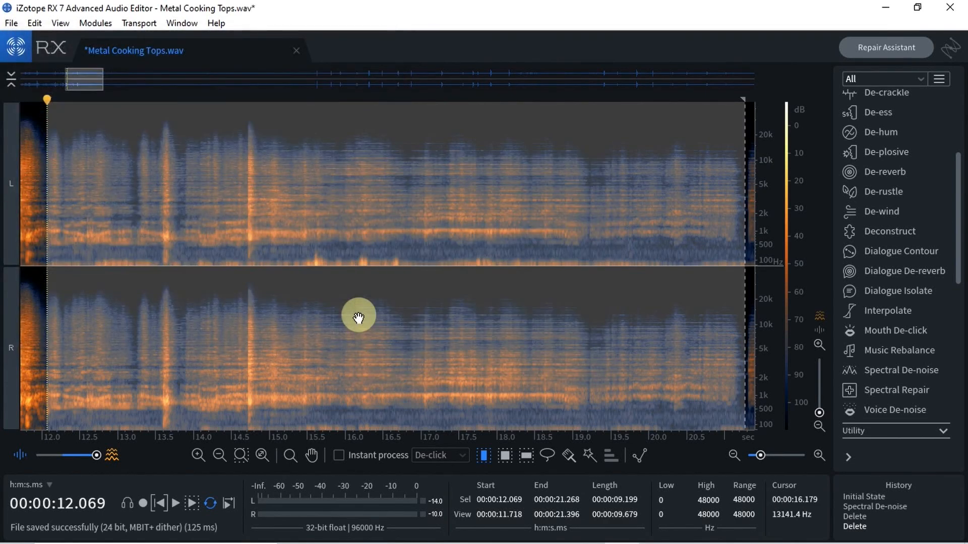
{"action": "left_click_drag", "start_coordinate": [85, 78], "coordinate": [121, 101]}
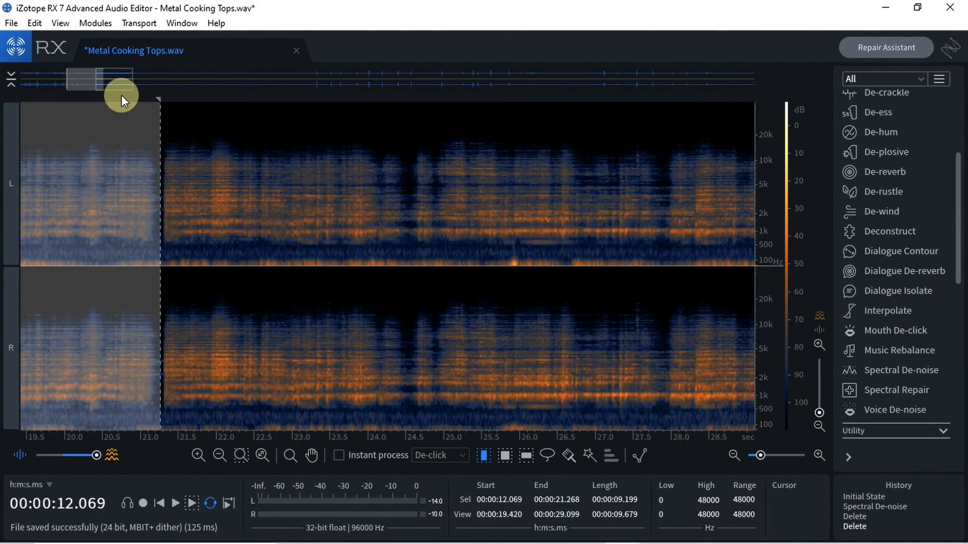
{"action": "left_click_drag", "start_coordinate": [132, 85], "coordinate": [240, 95]}
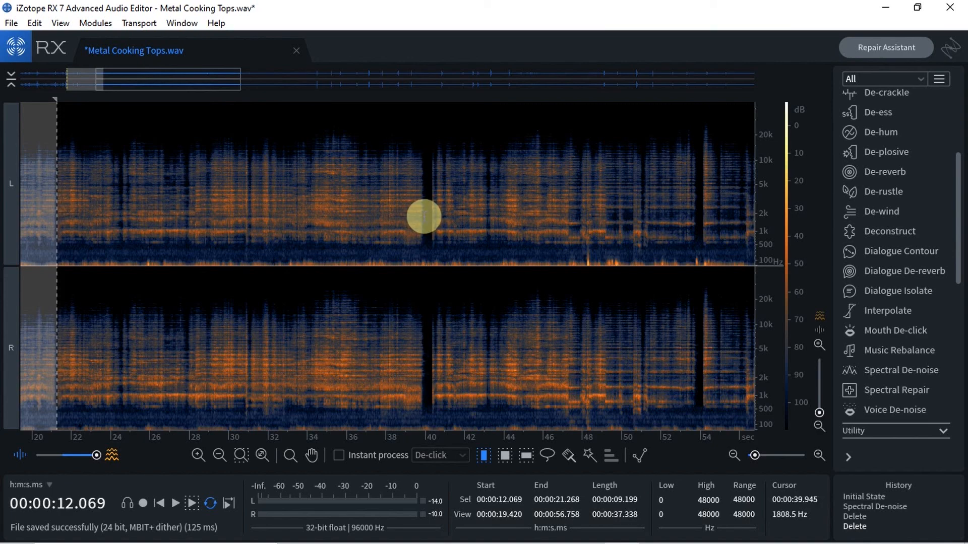
{"action": "left_click", "coordinate": [423, 217]}
{"action": "left_click_drag", "start_coordinate": [424, 217], "coordinate": [58, 224]}
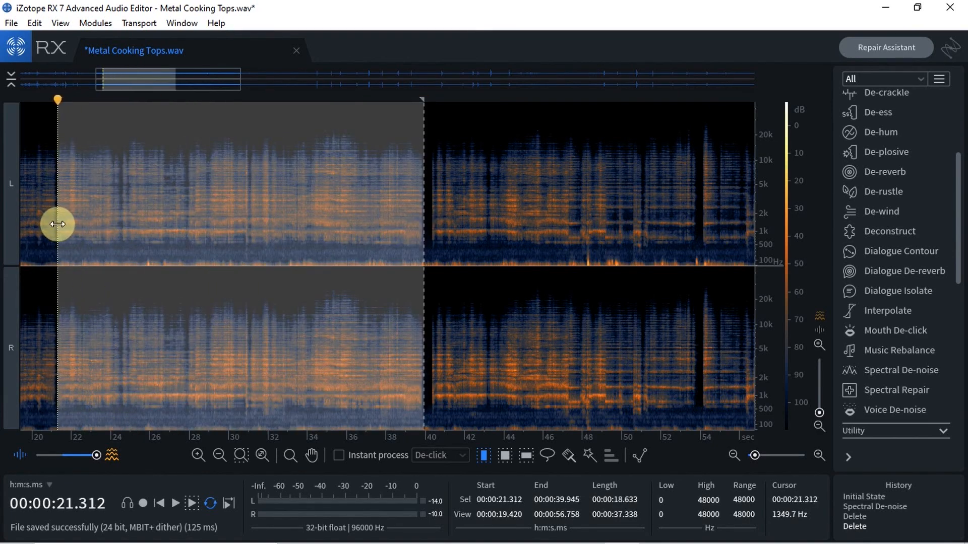
Check the start and end of the selected section and play back its beginning.
{"action": "scroll", "coordinate": [57, 225], "scroll_direction": "up", "scroll_amount": 3}
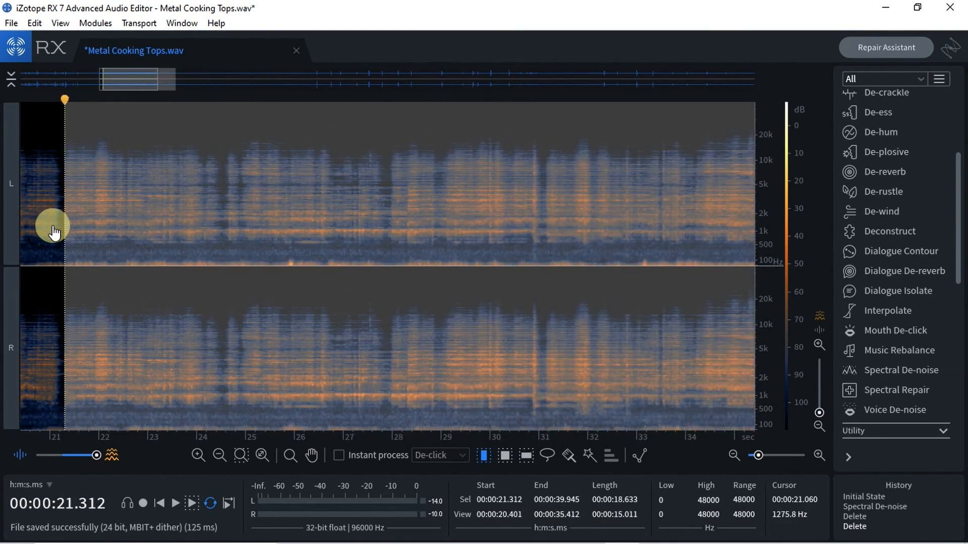
{"action": "scroll", "coordinate": [54, 229], "scroll_direction": "down", "scroll_amount": 1}
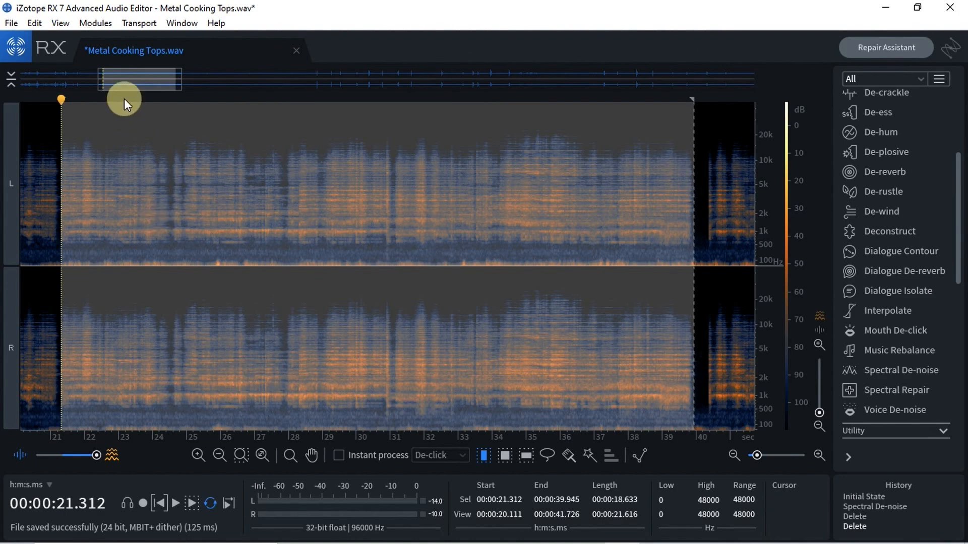
{"action": "left_click_drag", "start_coordinate": [126, 96], "coordinate": [121, 120]}
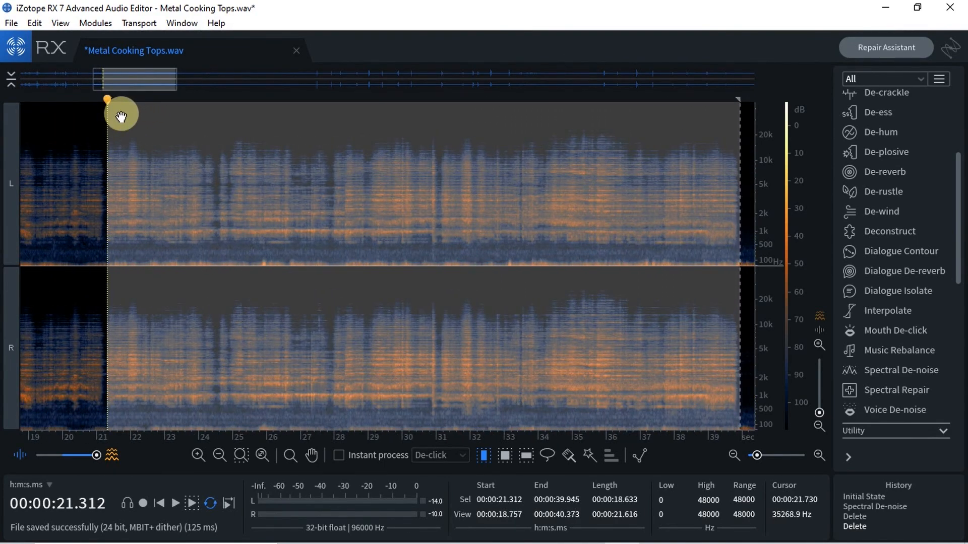
{"action": "key", "text": "space"}
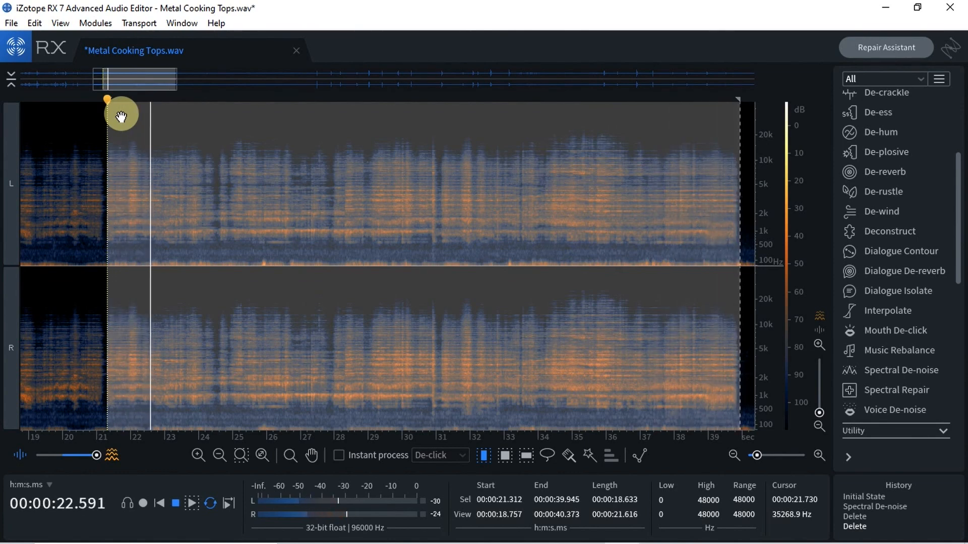
{"action": "key", "text": "space"}
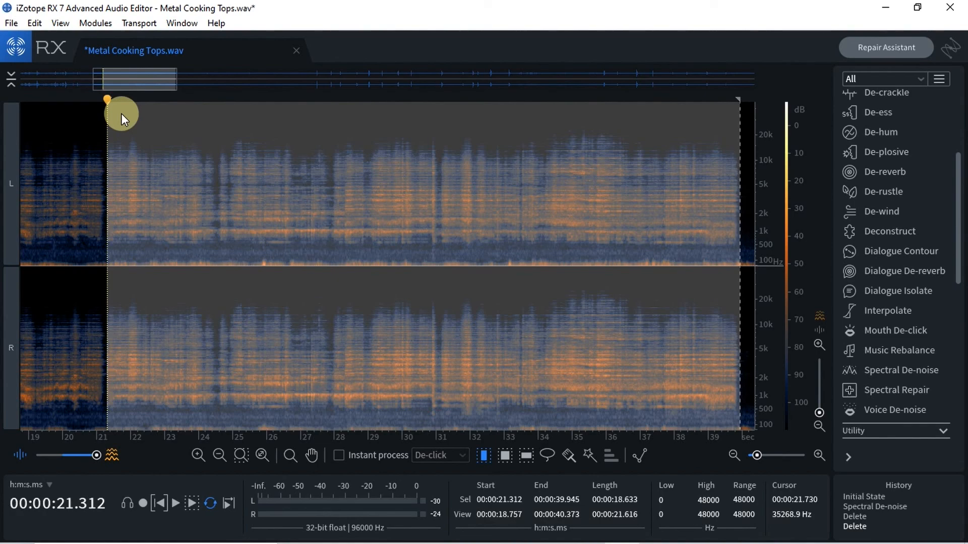
Start exporting the third section as a 24-bit WAV, with the copied name MetalCookingTops01_11s989ms_96kHz_24bits as its file name.
{"action": "key", "text": "ctrl+shift+e"}
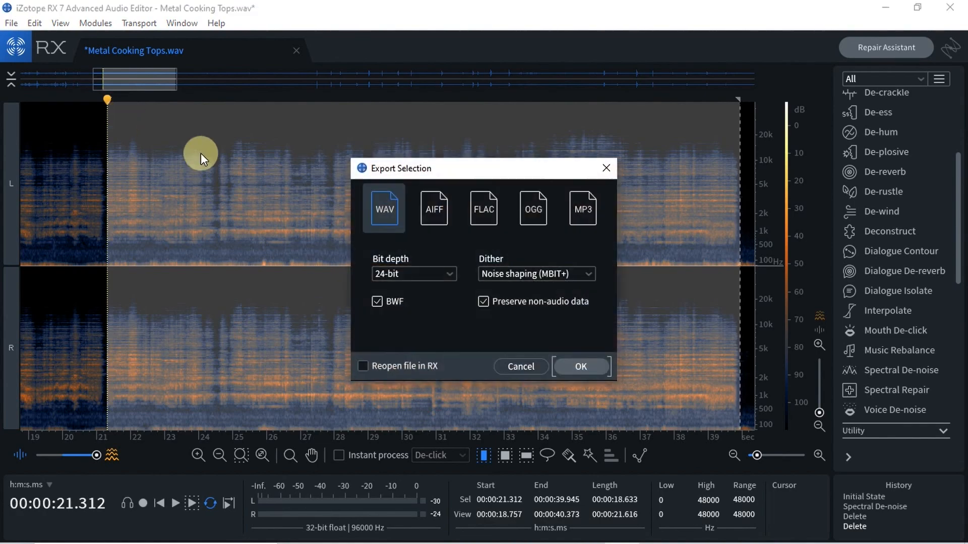
{"action": "left_click", "coordinate": [579, 368]}
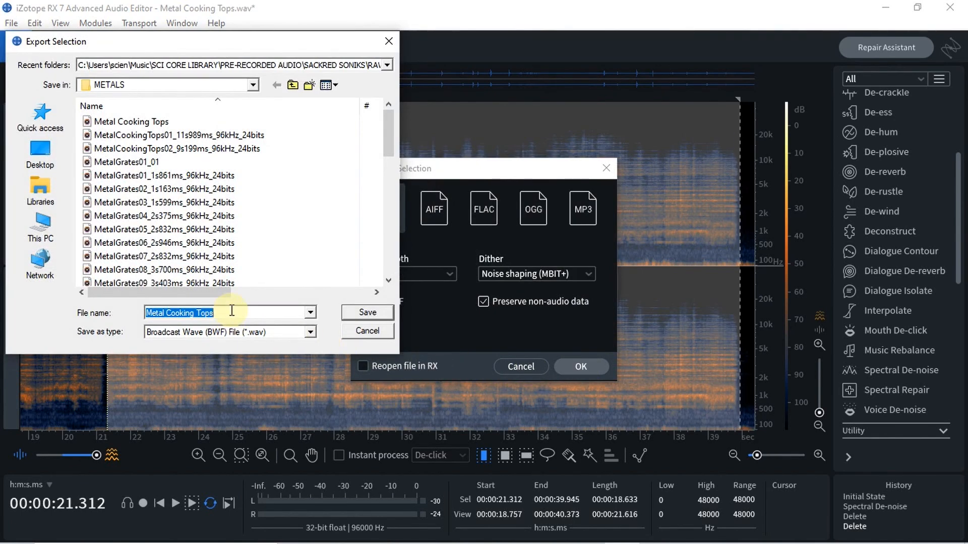
{"action": "type", "text": "MetalCookingTops01_11s989ms_96kHz_24bits"}
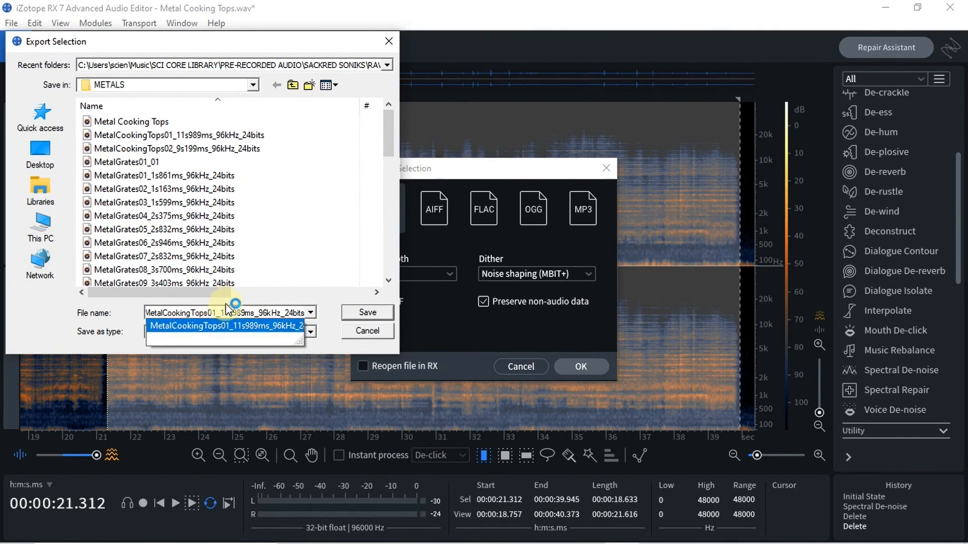
Update the take number and duration in the file name to read MetalCookingTops03_18s633ms_96kHz_24bits, and save the export.
{"action": "left_click", "coordinate": [233, 311]}
{"action": "key", "text": "BackSpace"}
{"action": "type", "text": "3"}
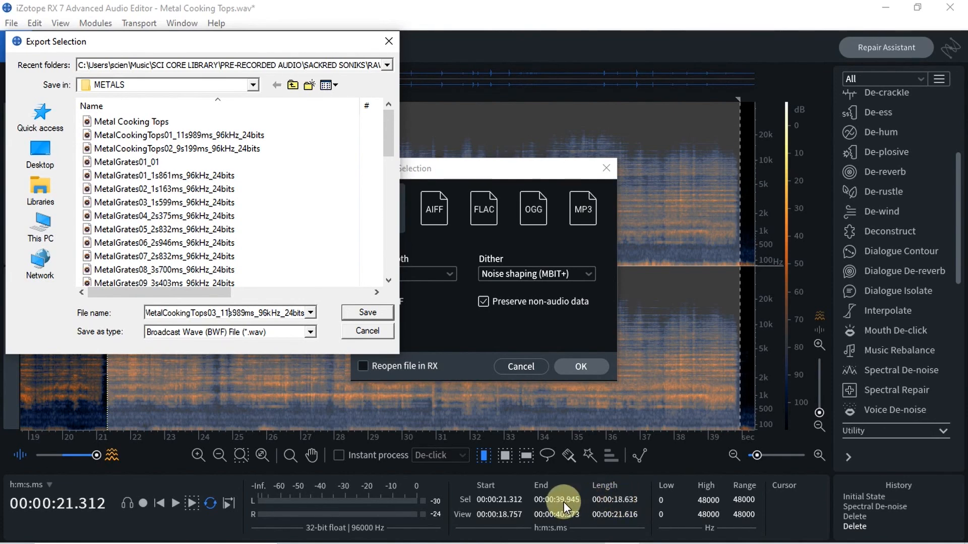
{"action": "key", "text": "BackSpace"}
{"action": "type", "text": "8"}
{"action": "key", "text": "Right"}
{"action": "key", "text": "Right"}
{"action": "key", "text": "Right"}
{"action": "key", "text": "Right"}
{"action": "key", "text": "BackSpace"}
{"action": "key", "text": "BackSpace"}
{"action": "key", "text": "BackSpace"}
{"action": "type", "text": "633"}
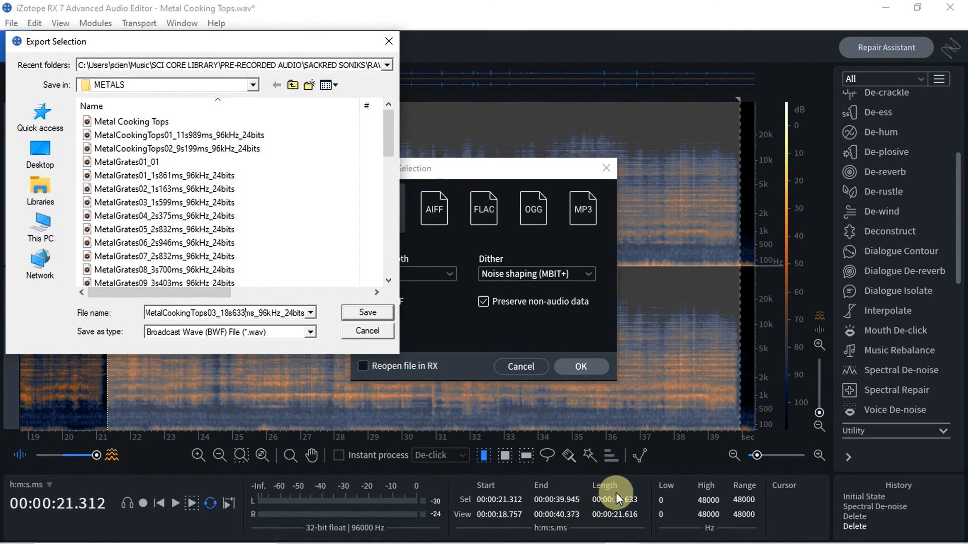
{"action": "left_click", "coordinate": [384, 316]}
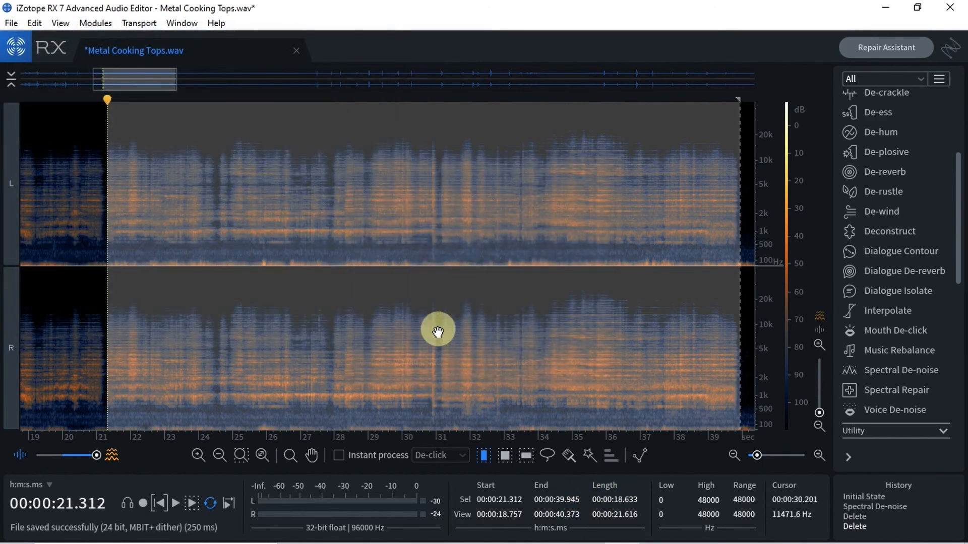
Select the next section from about 40.28 s to just before the gap, ending at about 53.84 s.
{"action": "left_click_drag", "start_coordinate": [176, 77], "coordinate": [285, 81]}
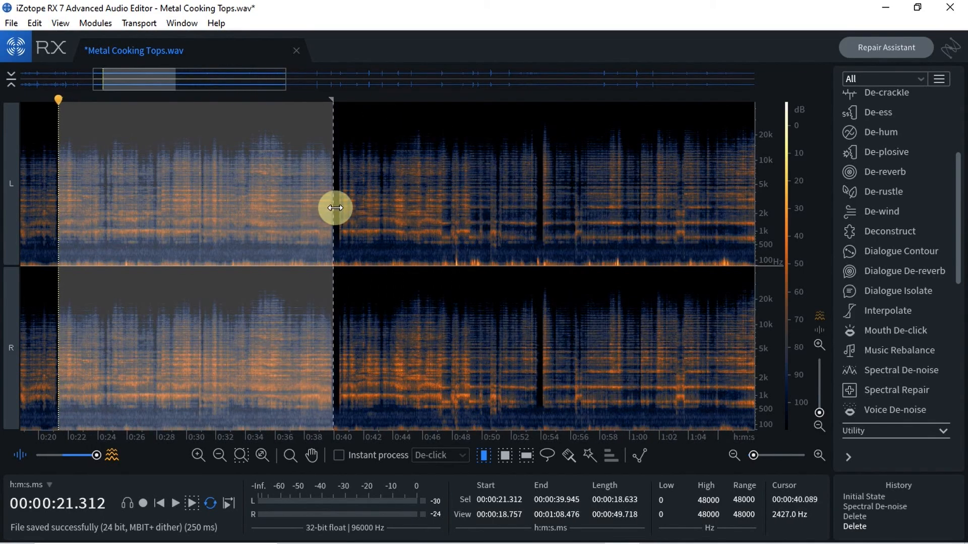
{"action": "left_click", "coordinate": [541, 220]}
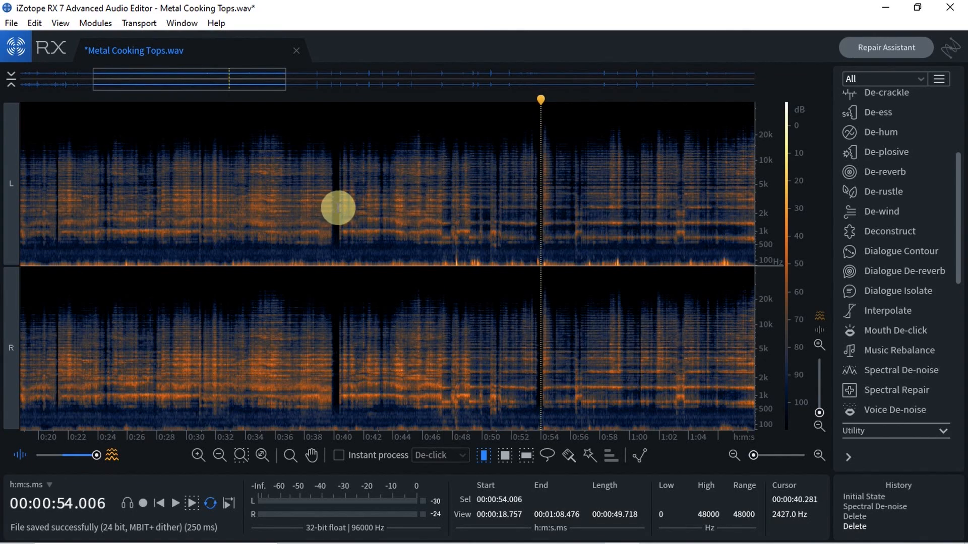
{"action": "left_click_drag", "start_coordinate": [337, 207], "coordinate": [540, 214]}
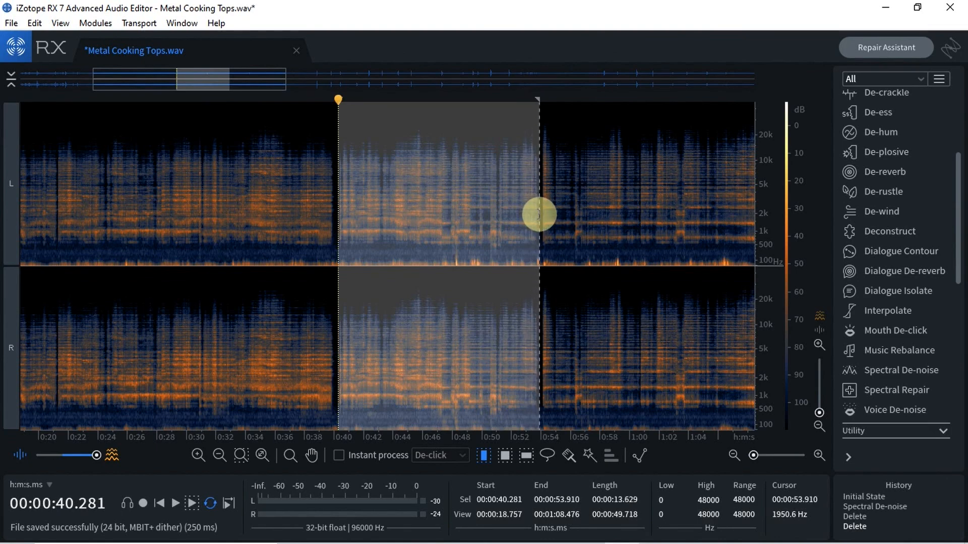
{"action": "scroll", "coordinate": [539, 214], "scroll_direction": "up", "scroll_amount": 3}
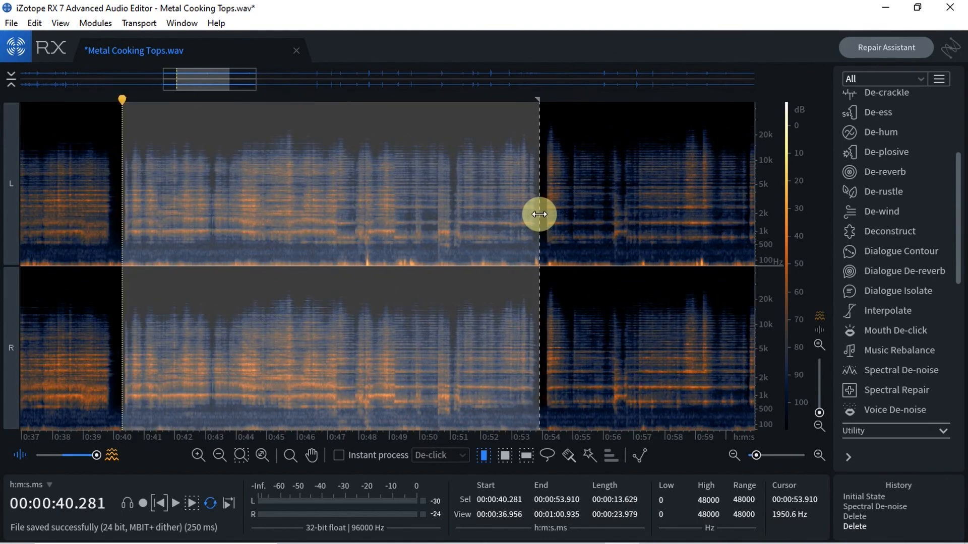
{"action": "left_click_drag", "start_coordinate": [538, 214], "coordinate": [537, 216]}
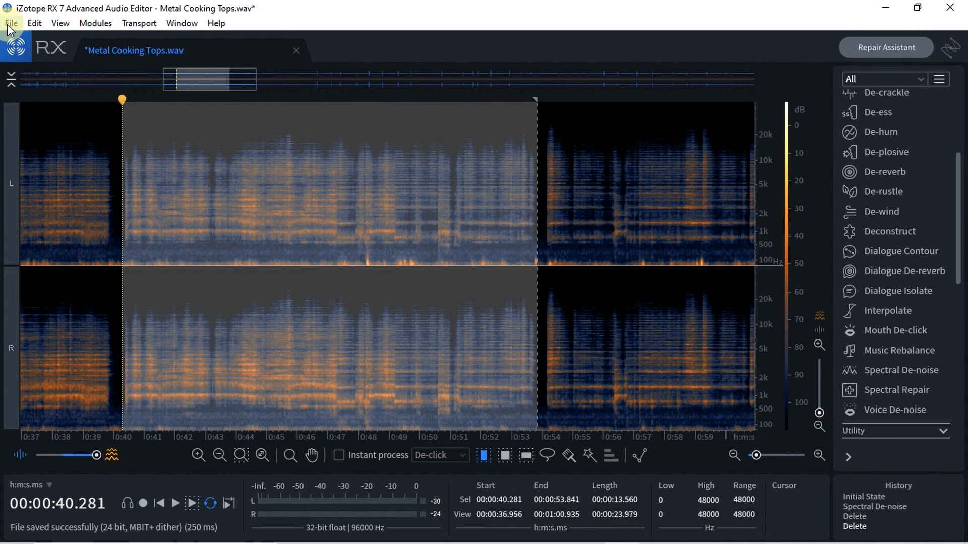
Start exporting the fourth section as a 24-bit WAV, with the copied name MetalCookingTops01_11s989ms_96kHz_24bits as its file name.
{"action": "key", "text": "ctrl+e"}
{"action": "left_click", "coordinate": [571, 372]}
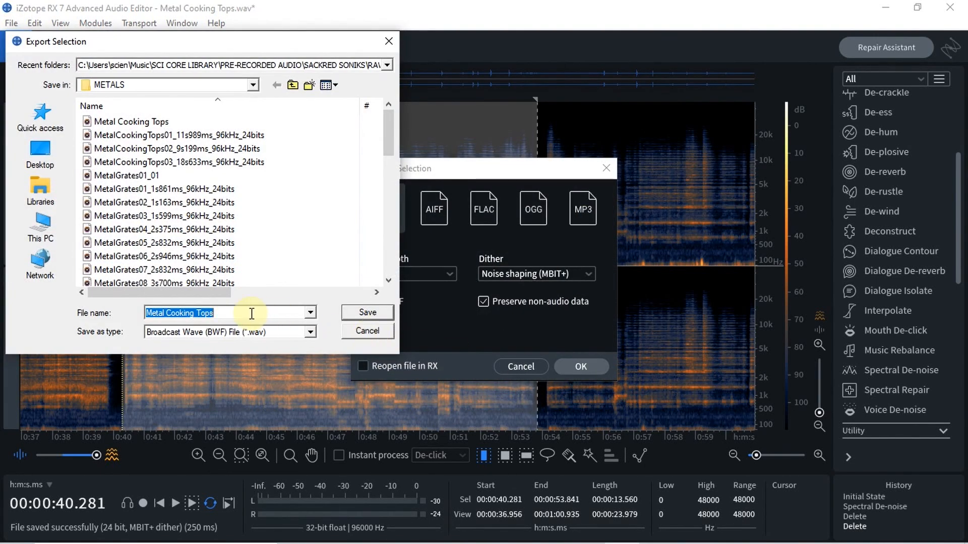
{"action": "type", "text": "MetalCookingTops01_11s989ms_96kHz_24bits"}
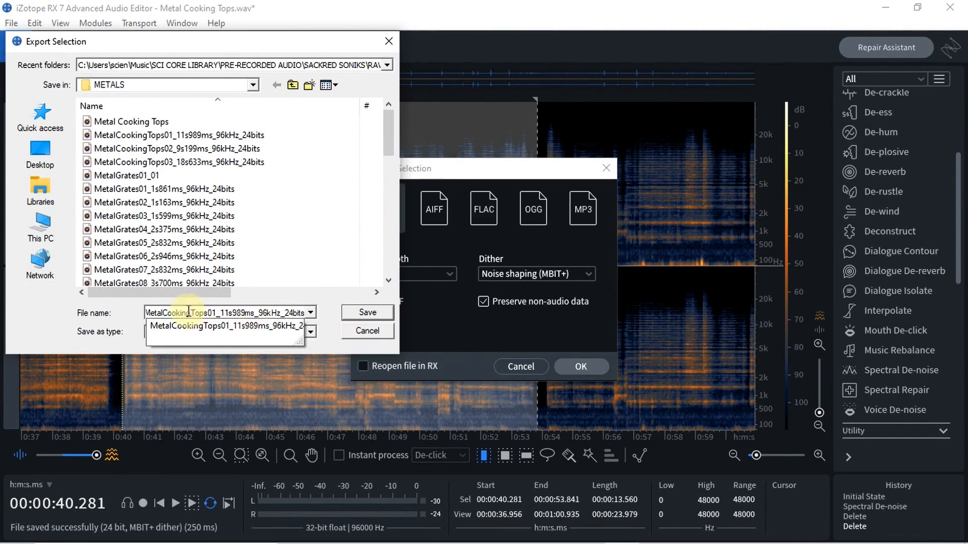
Update the take number and duration in the file name to read MetalCookingTops04_13s560ms_96kHz_24bits, and save the export.
{"action": "left_click", "coordinate": [216, 314]}
{"action": "key", "text": "BackSpace"}
{"action": "type", "text": "4"}
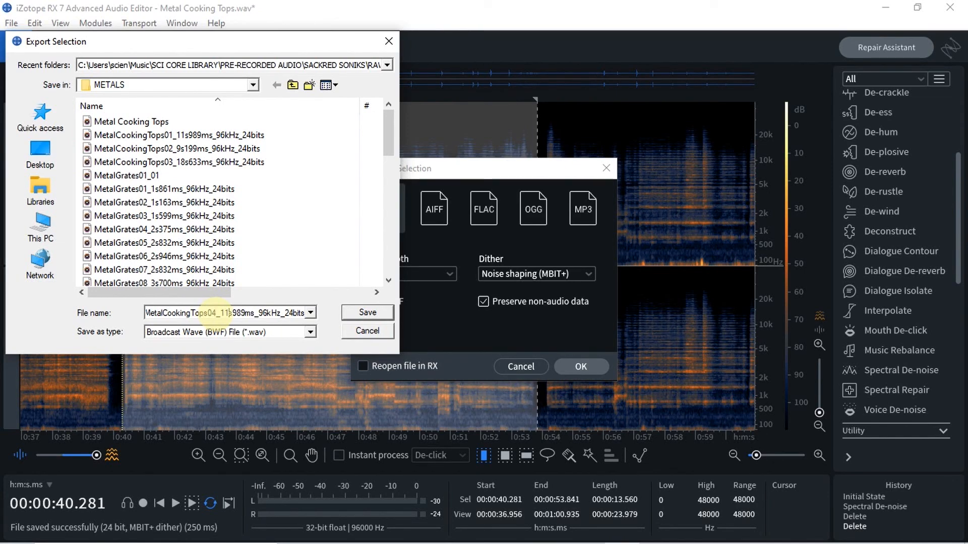
{"action": "key", "text": "BackSpace"}
{"action": "type", "text": "3"}
{"action": "key", "text": "Delete"}
{"action": "key", "text": "Delete"}
{"action": "key", "text": "Delete"}
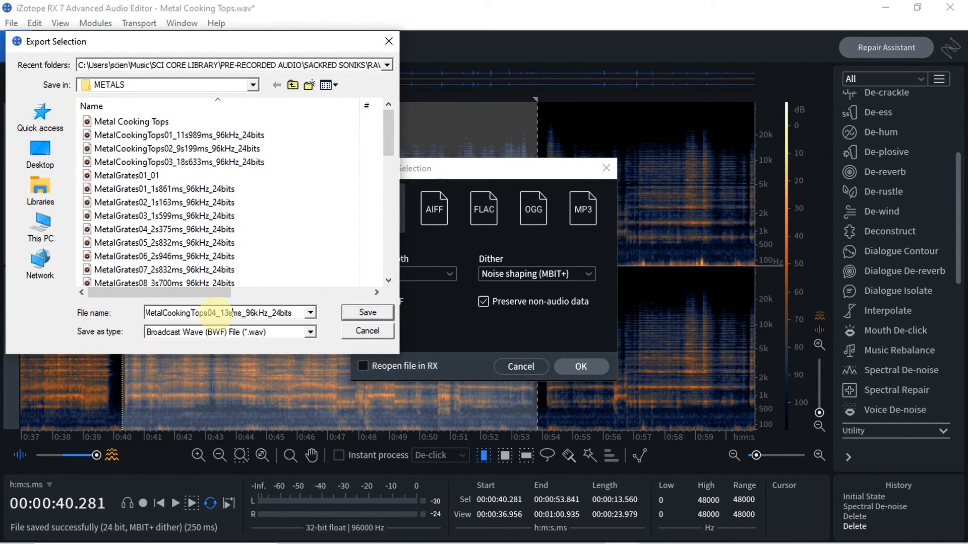
{"action": "type", "text": "560"}
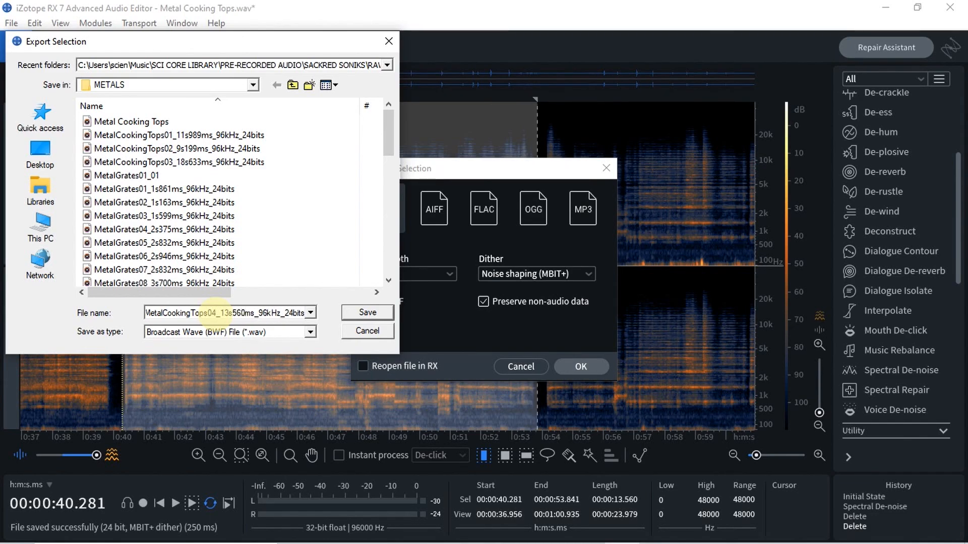
{"action": "left_click", "coordinate": [368, 315]}
{"action": "key", "text": "Return"}
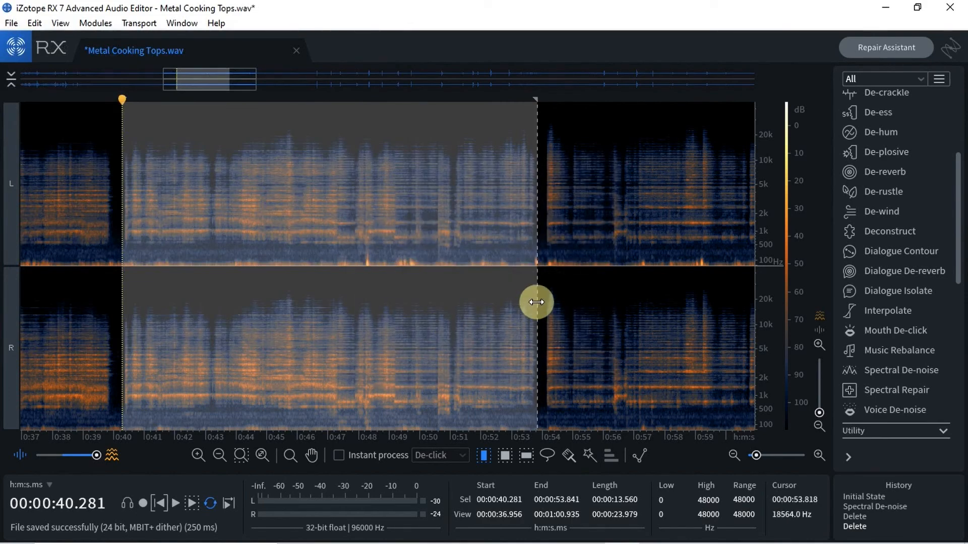
Select the section from about 54.10 s to the gap at about 1:11.39 and play it back.
{"action": "left_click_drag", "start_coordinate": [227, 82], "coordinate": [277, 99]}
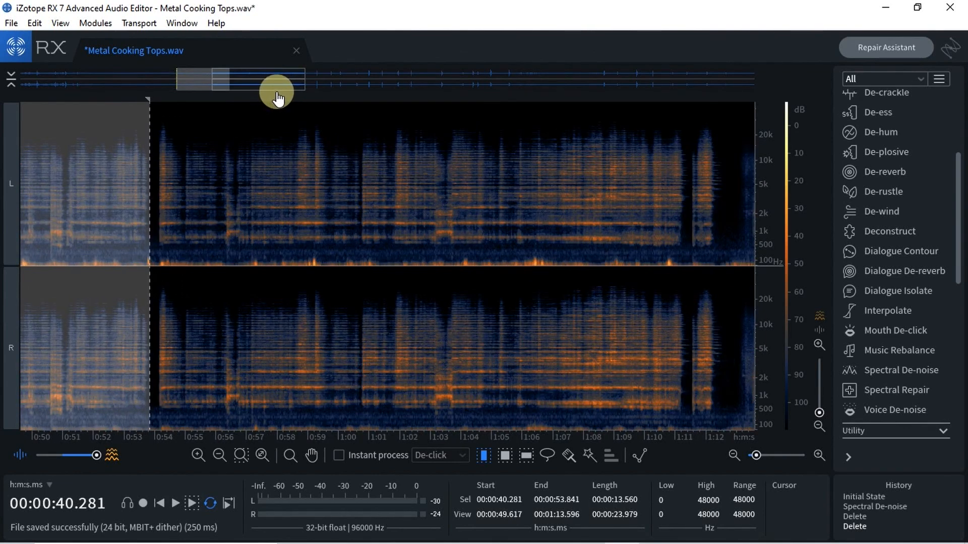
{"action": "left_click", "coordinate": [157, 205]}
{"action": "left_click_drag", "start_coordinate": [158, 205], "coordinate": [688, 247]}
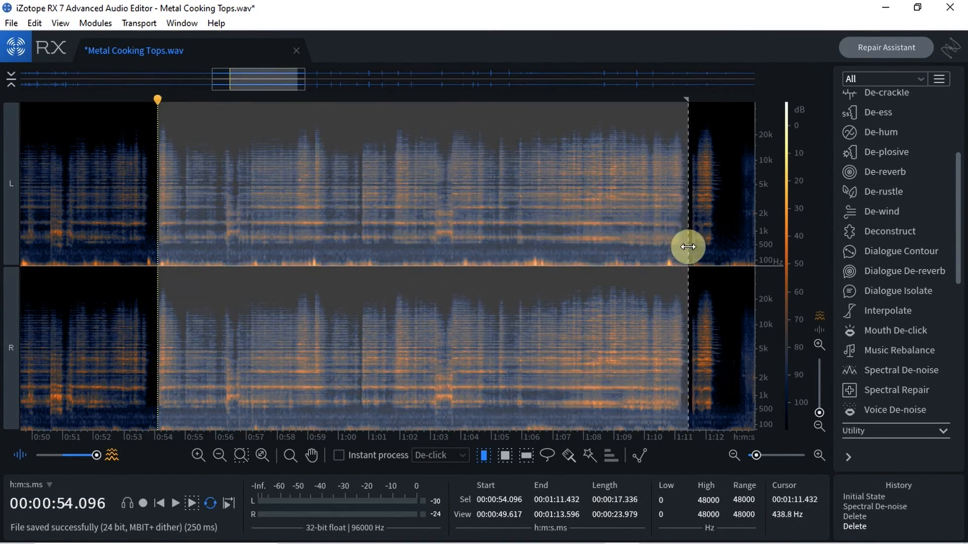
{"action": "key", "text": "space"}
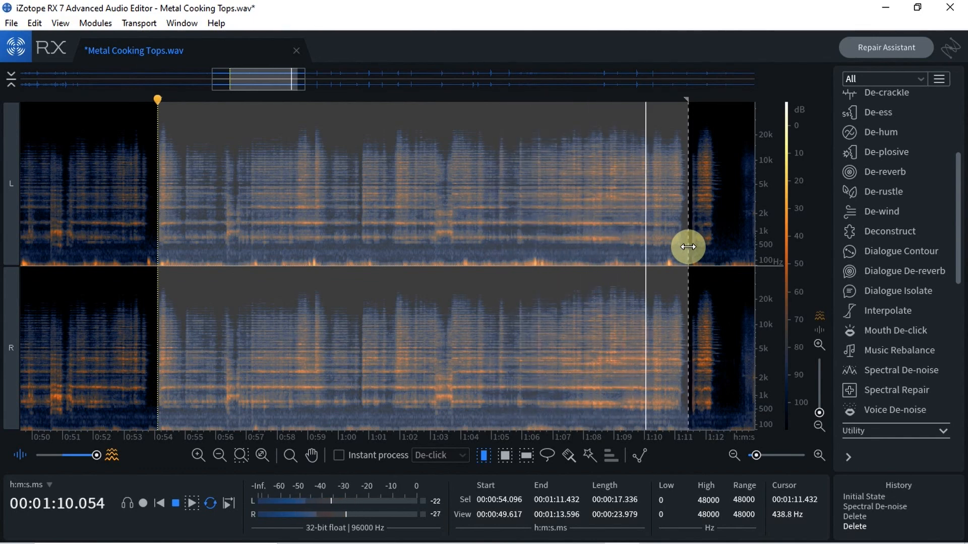
{"action": "left_click_drag", "start_coordinate": [688, 246], "coordinate": [686, 249]}
{"action": "key", "text": "space"}
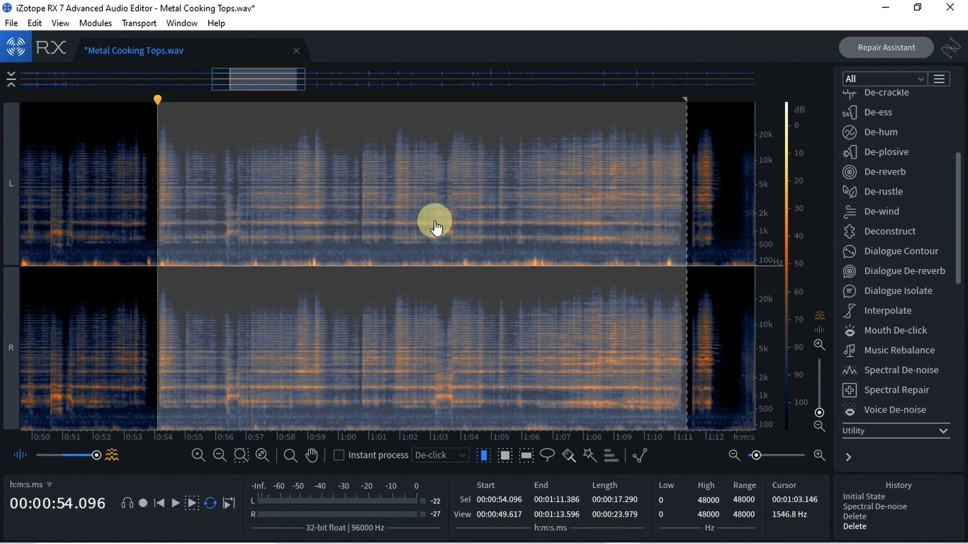
Start exporting the fifth section as a 24-bit WAV, with the copied name MetalCookingTops01_11s989ms_96kHz_24bits as its file name.
{"action": "key", "text": "ctrl+shift+e"}
{"action": "left_click", "coordinate": [566, 367]}
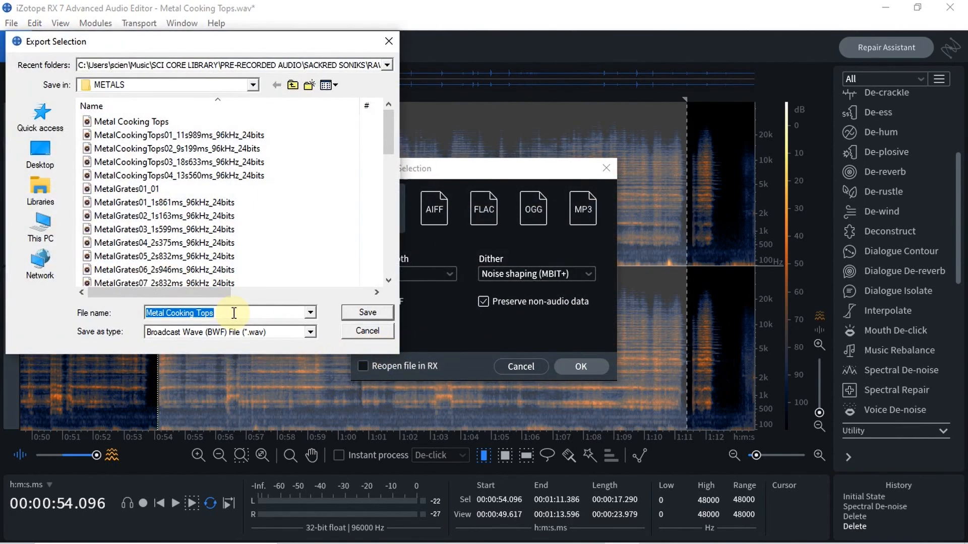
{"action": "type", "text": "MetalCookingTops01_11s989ms_96kHz_24bits"}
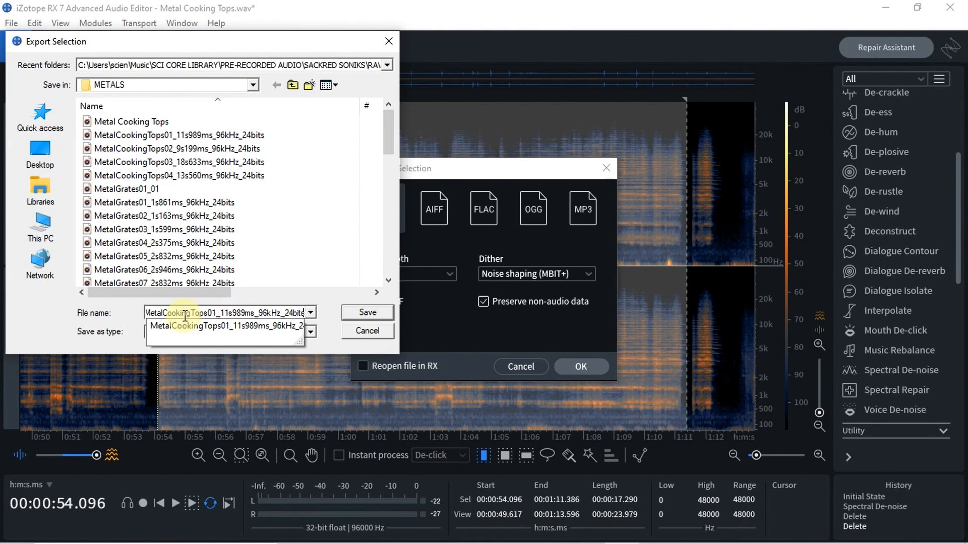
Update the take number and duration in the file name to read MetalCookingTops05_17s290ms_96kHz_24bits, and save the export.
{"action": "left_click", "coordinate": [216, 314]}
{"action": "key", "text": "BackSpace"}
{"action": "type", "text": "5"}
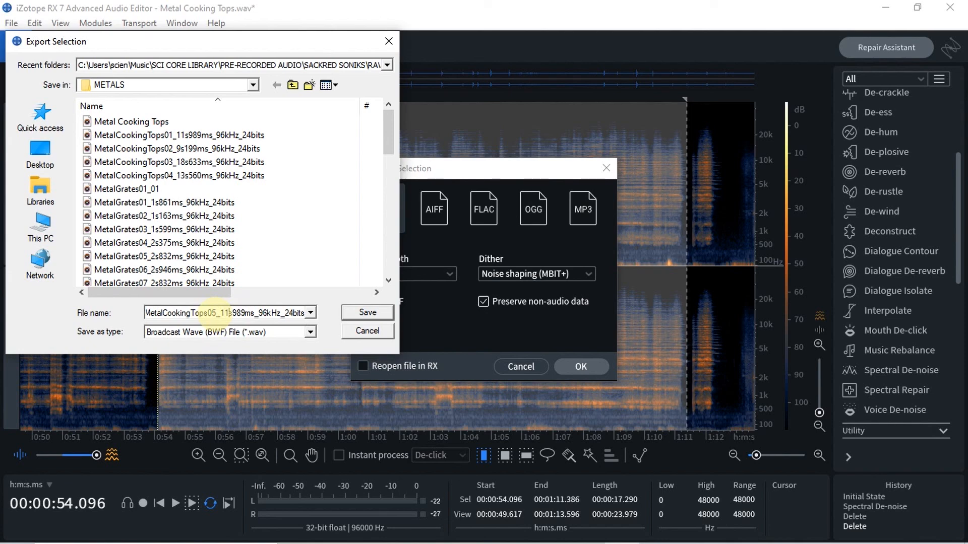
{"action": "key", "text": "BackSpace"}
{"action": "type", "text": "7"}
{"action": "key", "text": "Right"}
{"action": "key", "text": "Right"}
{"action": "key", "text": "Right"}
{"action": "key", "text": "Right"}
{"action": "key", "text": "BackSpace"}
{"action": "key", "text": "BackSpace"}
{"action": "key", "text": "BackSpace"}
{"action": "type", "text": "290"}
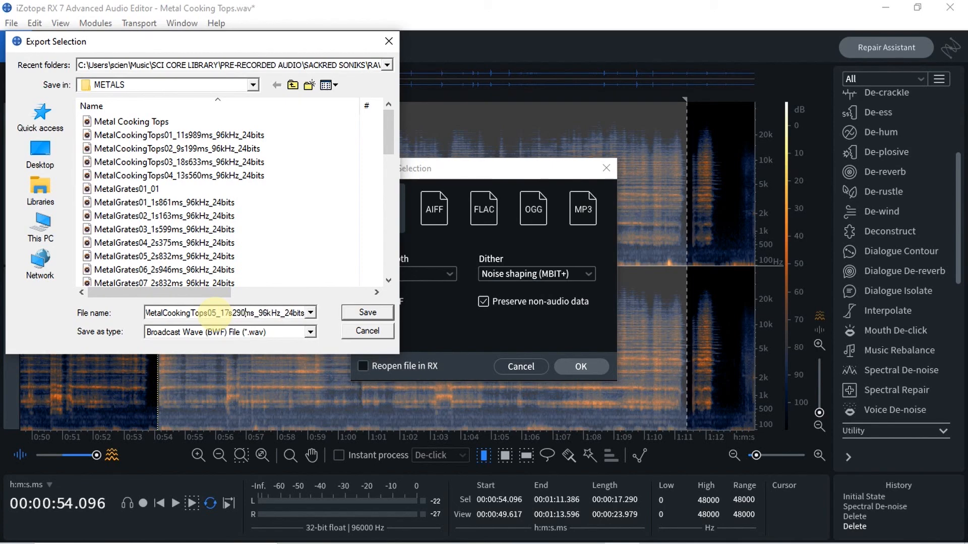
{"action": "left_click", "coordinate": [353, 316]}
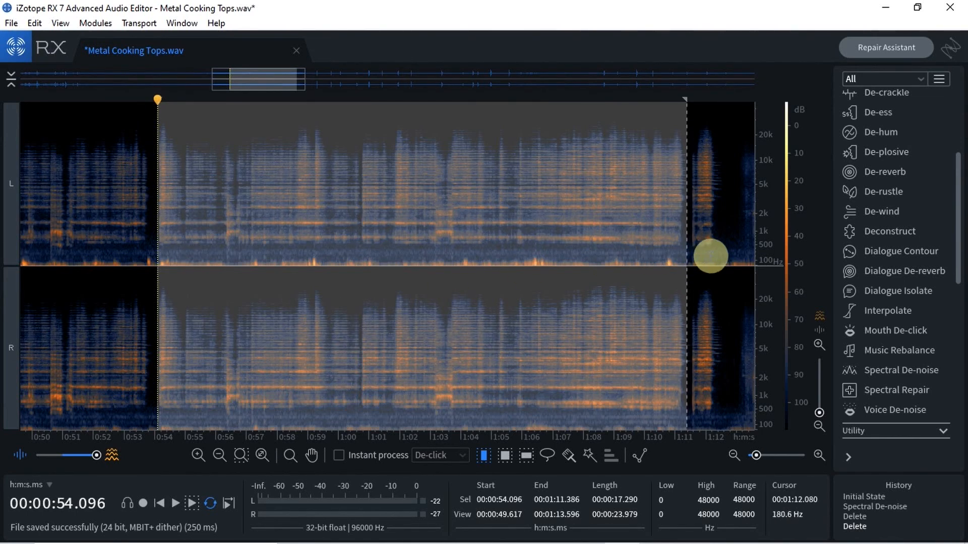
Select the short burst after the gap, from about 1:11.48 to 1:13.01, and play it back.
{"action": "left_click", "coordinate": [725, 238]}
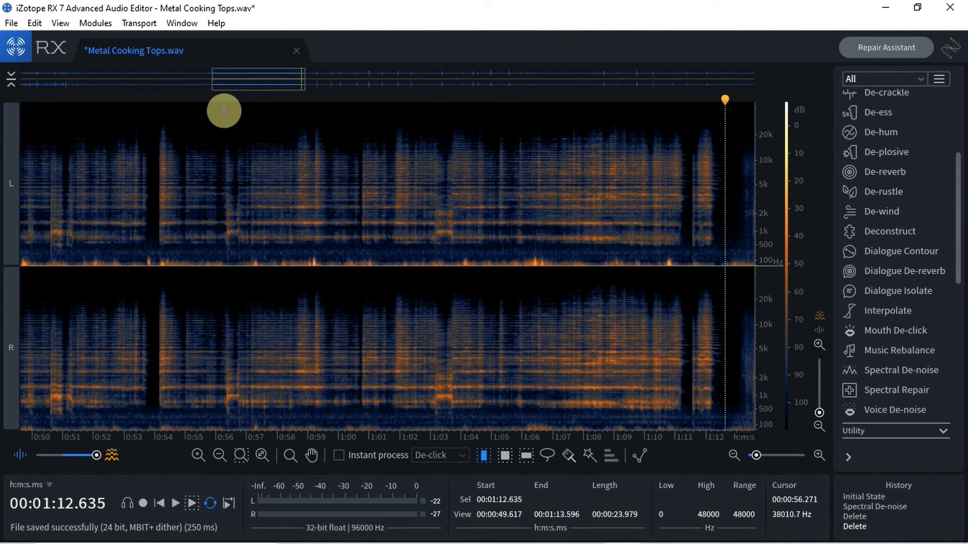
{"action": "left_click_drag", "start_coordinate": [242, 85], "coordinate": [282, 84]}
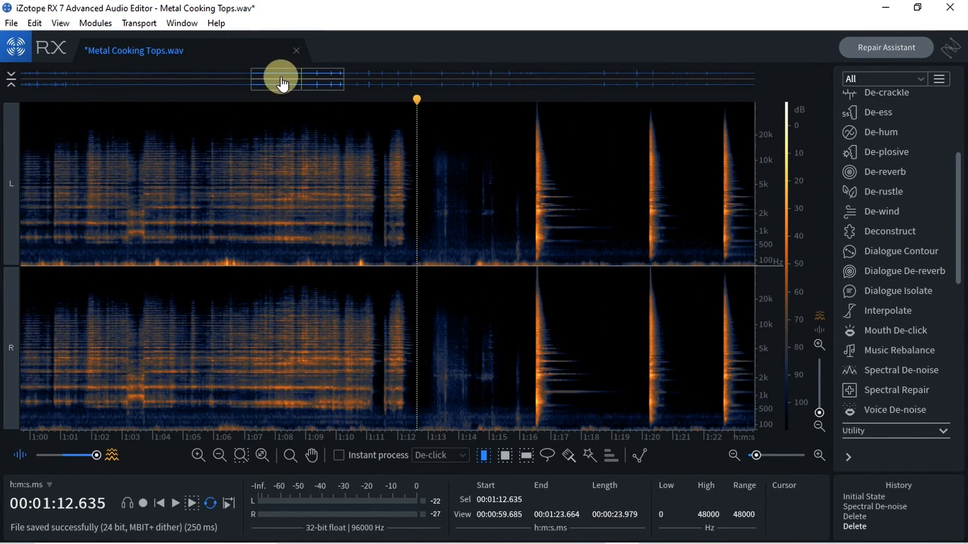
{"action": "left_click", "coordinate": [383, 187]}
{"action": "left_click_drag", "start_coordinate": [384, 187], "coordinate": [418, 196]}
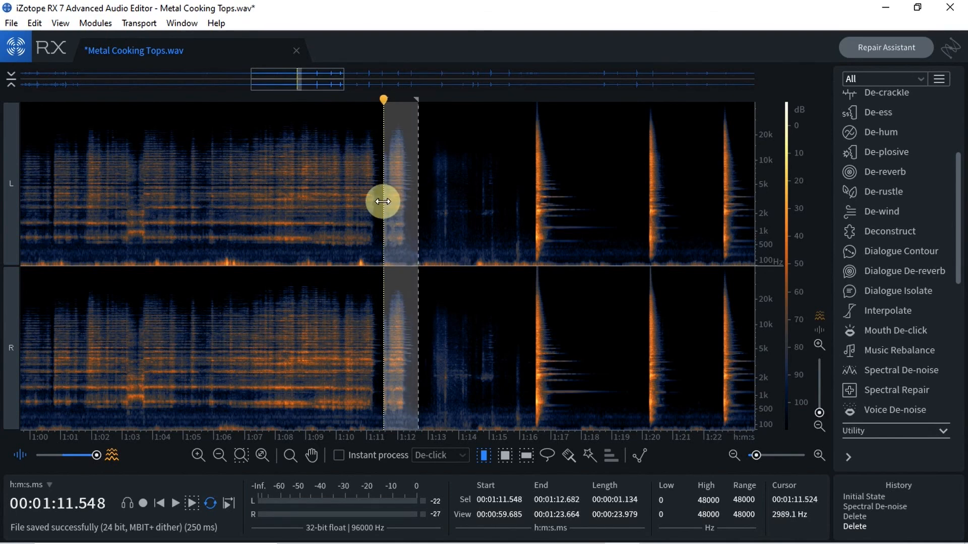
{"action": "left_click_drag", "start_coordinate": [382, 205], "coordinate": [381, 206]}
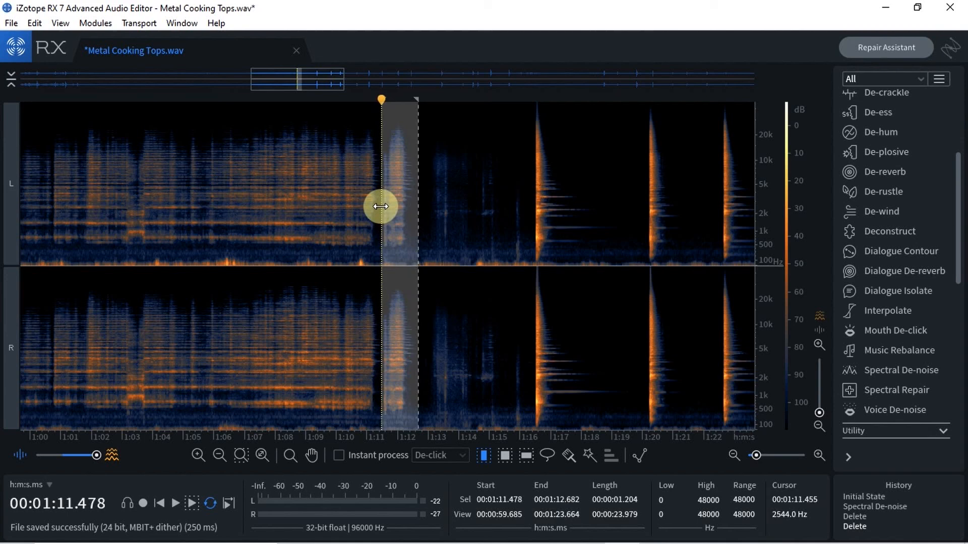
{"action": "key", "text": "space"}
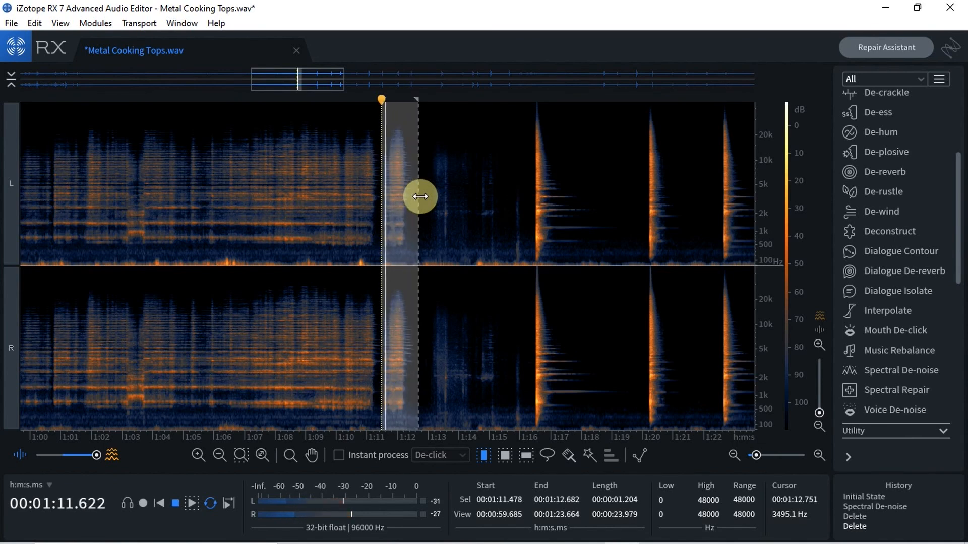
{"action": "left_click_drag", "start_coordinate": [420, 197], "coordinate": [428, 198]}
{"action": "key", "text": "space"}
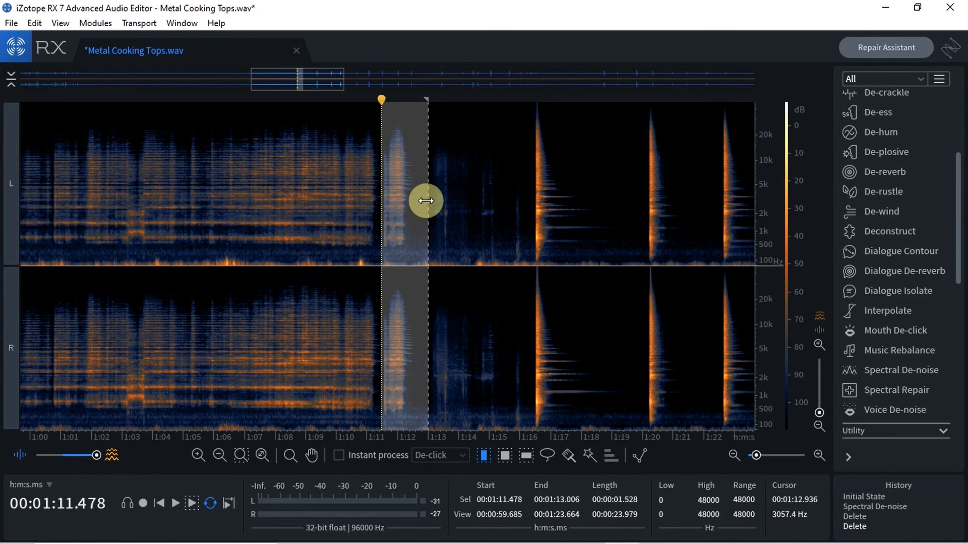
Refine the burst's selection to run from about 1:11.52 to 1:13.04 and play it back.
{"action": "scroll", "coordinate": [426, 200], "scroll_direction": "up", "scroll_amount": 3}
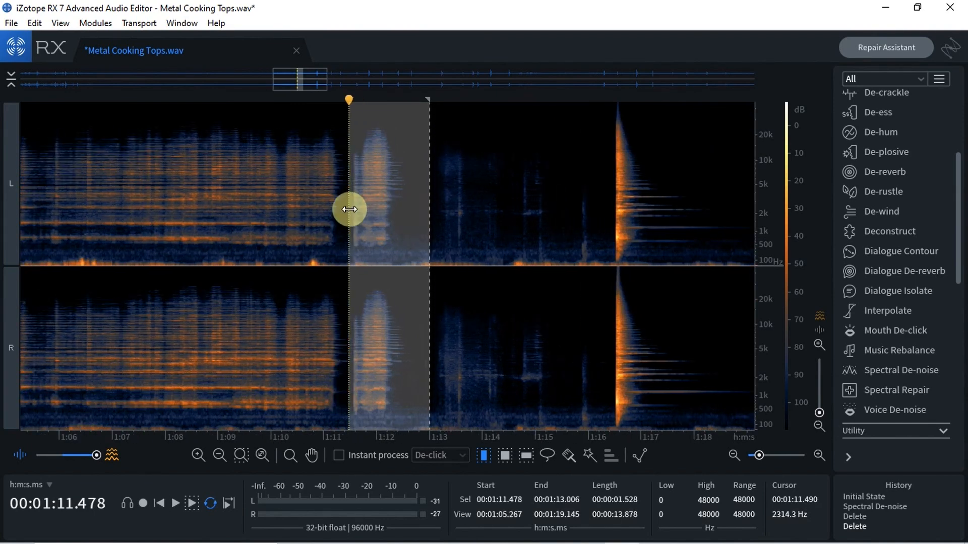
{"action": "left_click_drag", "start_coordinate": [349, 208], "coordinate": [351, 209]}
{"action": "left_click_drag", "start_coordinate": [434, 209], "coordinate": [403, 201]}
{"action": "key", "text": "space"}
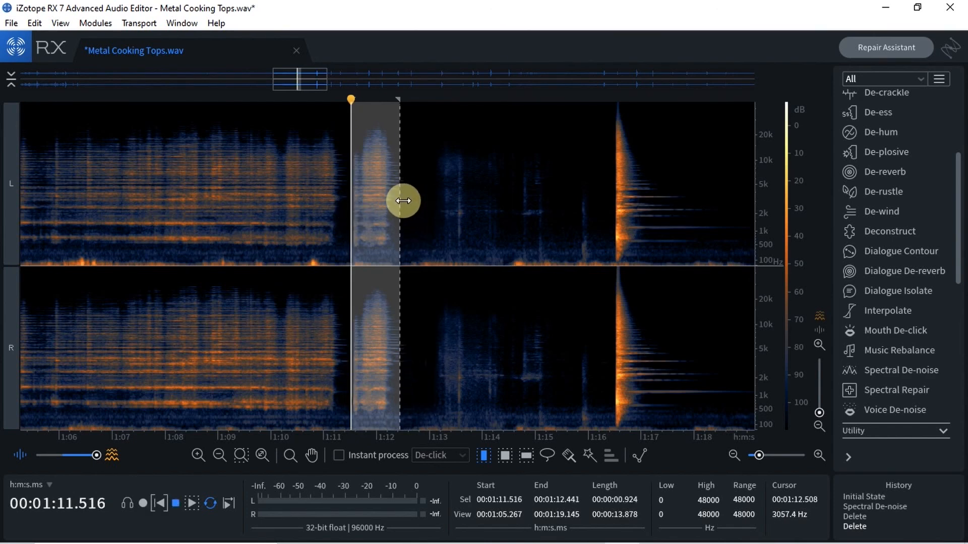
{"action": "key", "text": "space"}
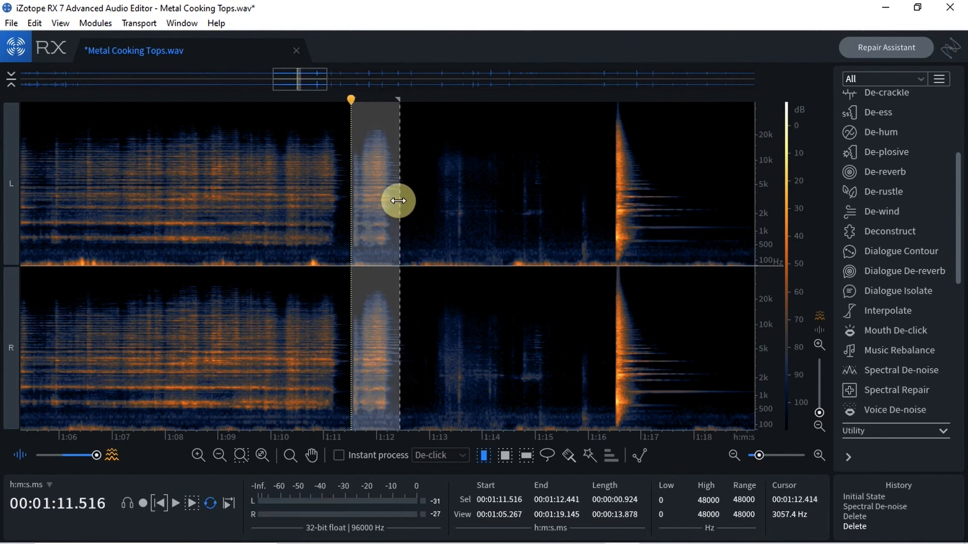
{"action": "left_click_drag", "start_coordinate": [398, 201], "coordinate": [430, 198]}
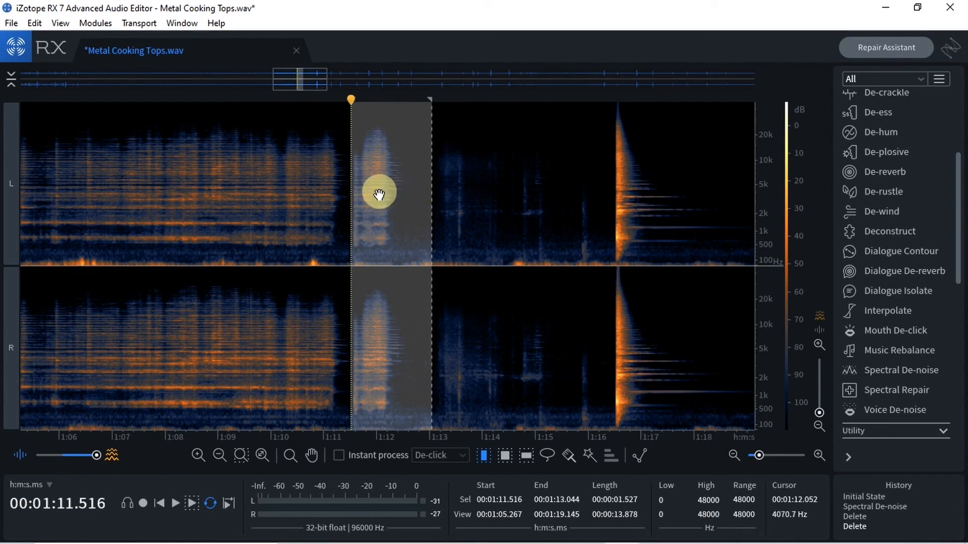
{"action": "key", "text": "space"}
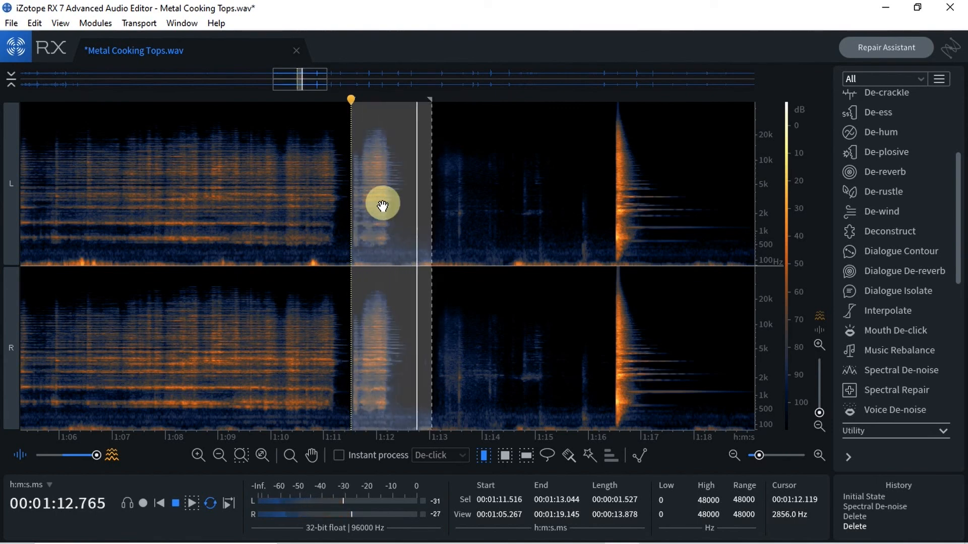
{"action": "key", "text": "space"}
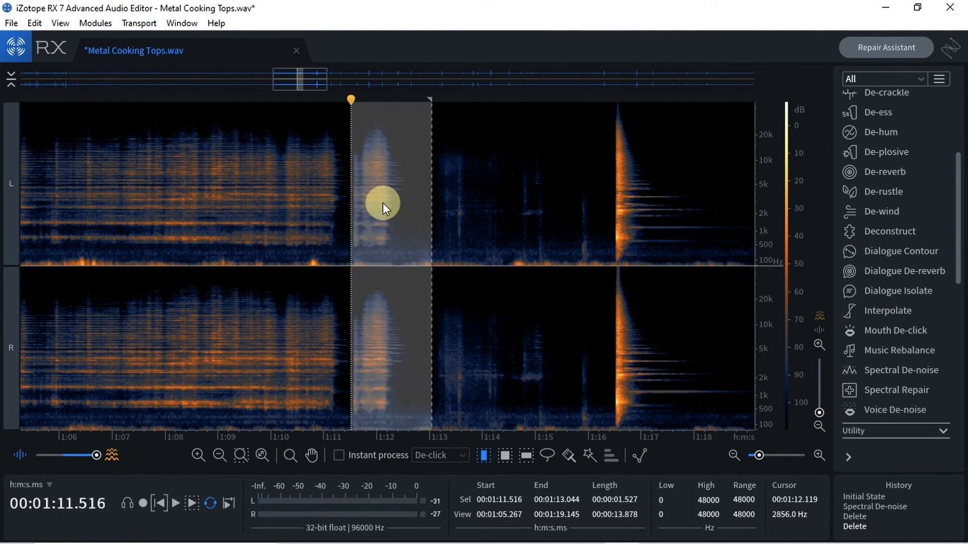
Start exporting the sixth section as a 24-bit WAV, with the copied name MetalCookingTops01_11s989ms_96kHz_24bits as its file name.
{"action": "key", "text": "ctrl+shift+e"}
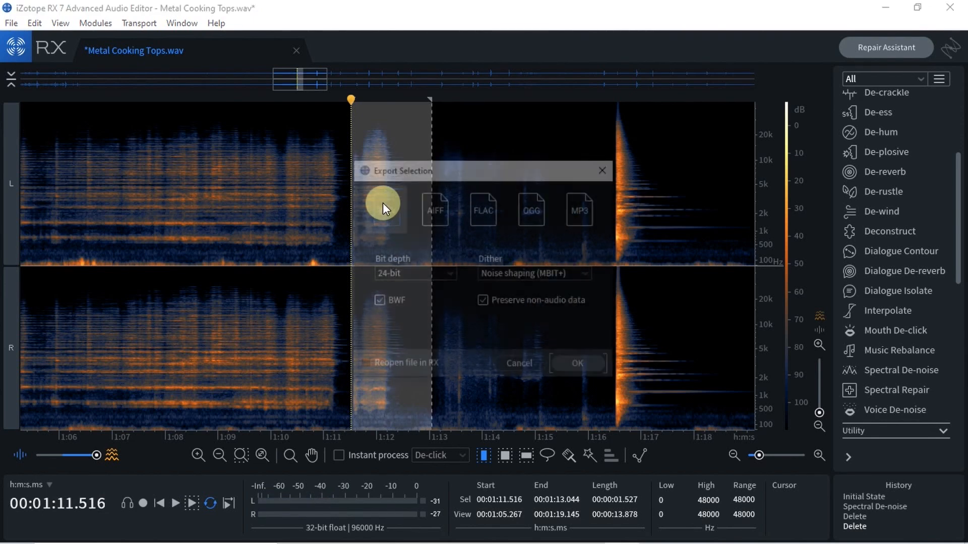
{"action": "left_click", "coordinate": [580, 366]}
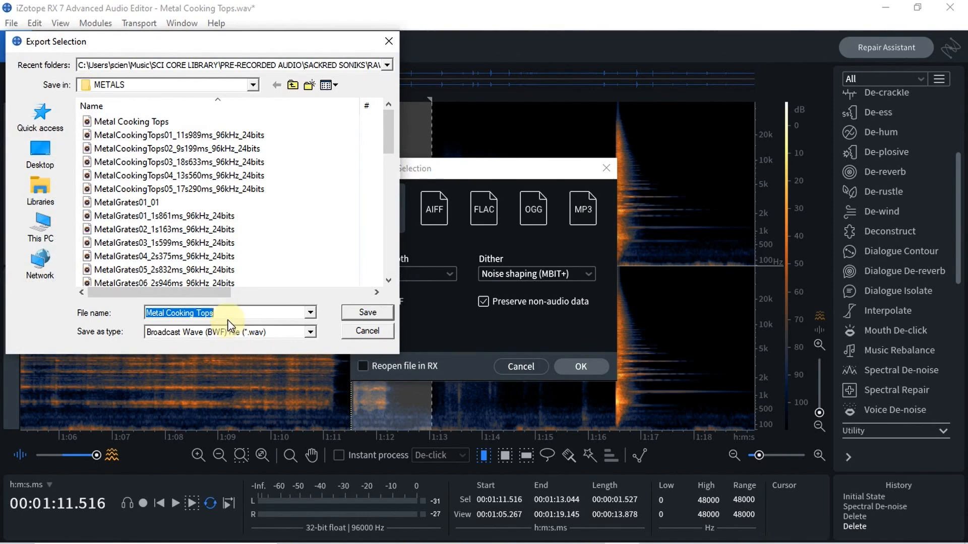
{"action": "type", "text": "MetalCookingTops01_11s989ms_96kHz_24bits"}
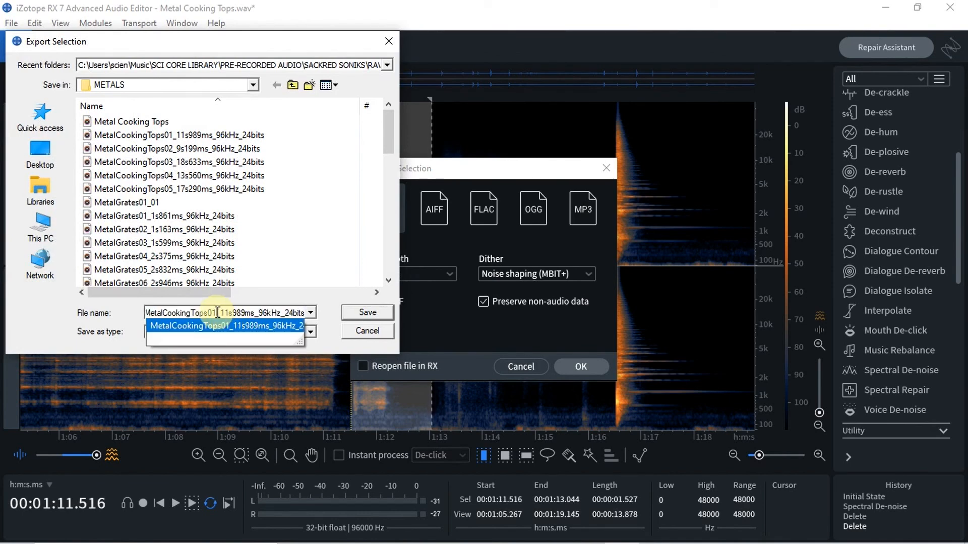
Update the take number and duration in the file name to read MetalCookingTops06_1s527ms_96kHz_24bits, and save the export.
{"action": "left_click", "coordinate": [217, 313]}
{"action": "key", "text": "BackSpace"}
{"action": "type", "text": "6"}
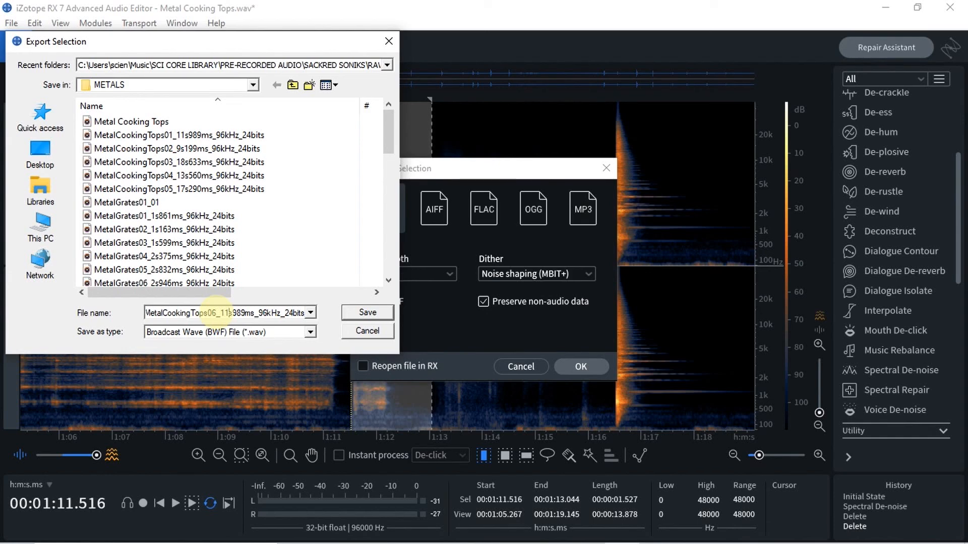
{"action": "key", "text": "BackSpace"}
{"action": "key", "text": "BackSpace"}
{"action": "key", "text": "BackSpace"}
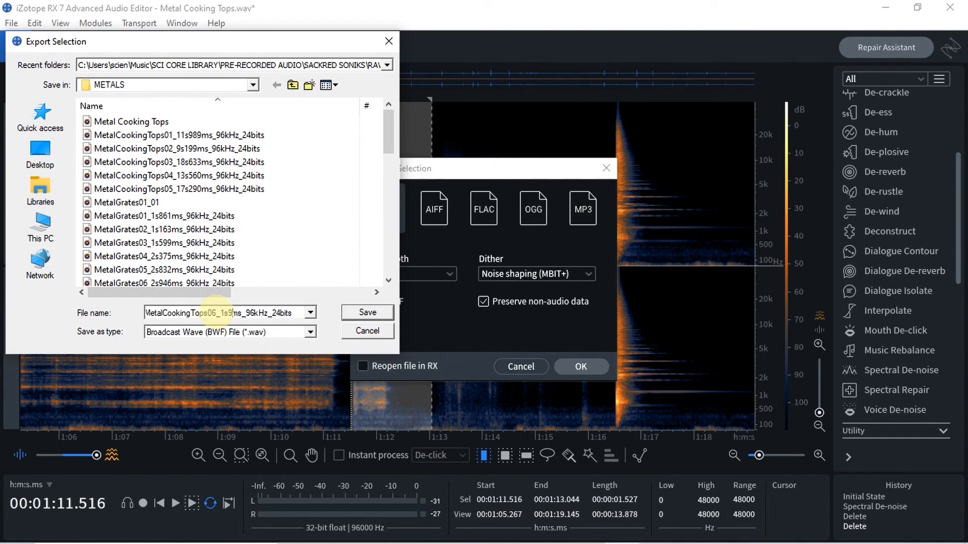
{"action": "key", "text": "BackSpace"}
{"action": "type", "text": "527"}
{"action": "key", "text": "Return"}
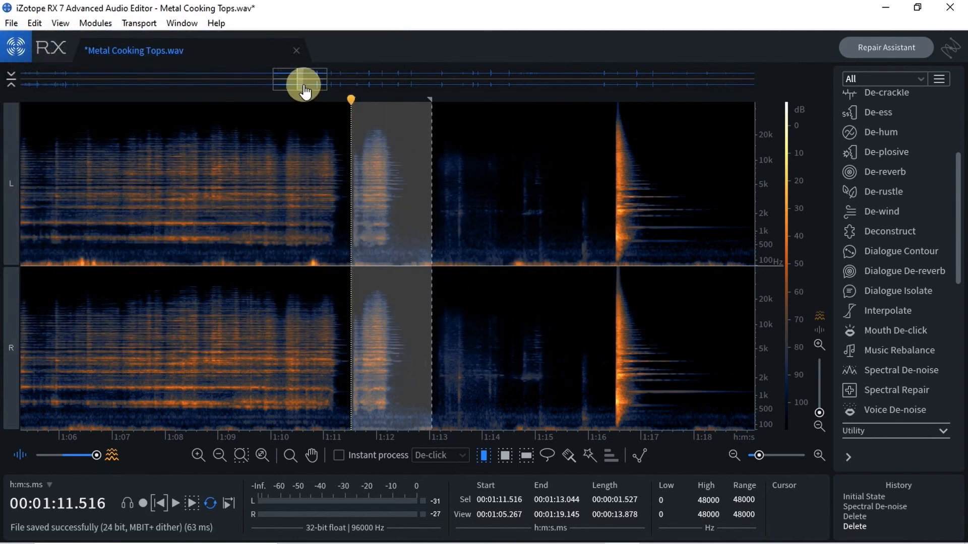
Play back the faint passage from about 1:13.16 several times to judge its sound.
{"action": "left_click_drag", "start_coordinate": [303, 91], "coordinate": [327, 95]}
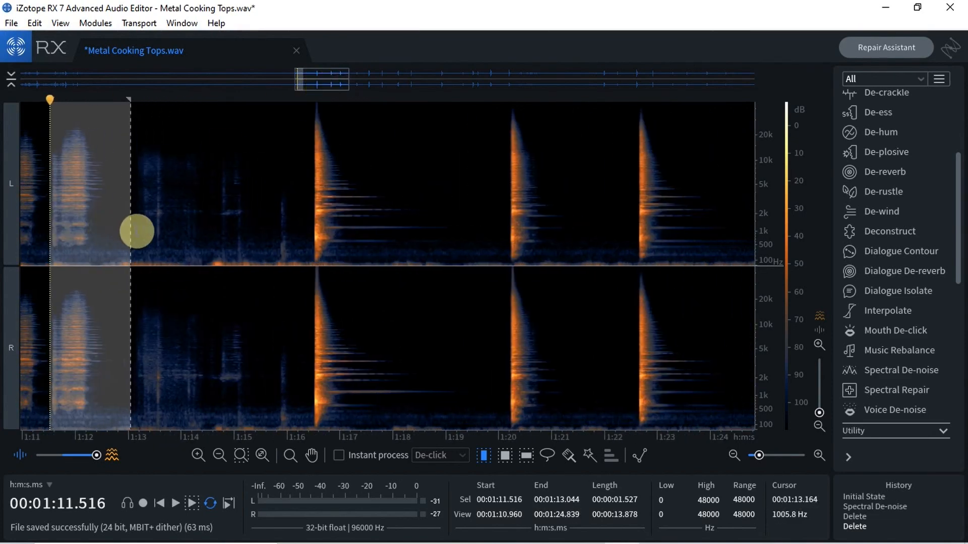
{"action": "left_click", "coordinate": [137, 231]}
{"action": "key", "text": "space"}
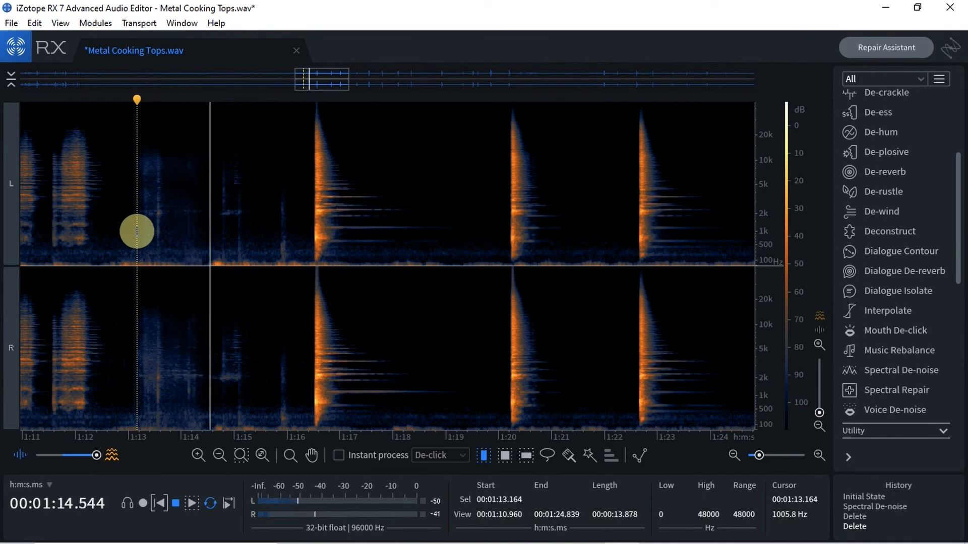
{"action": "left_click", "coordinate": [137, 231]}
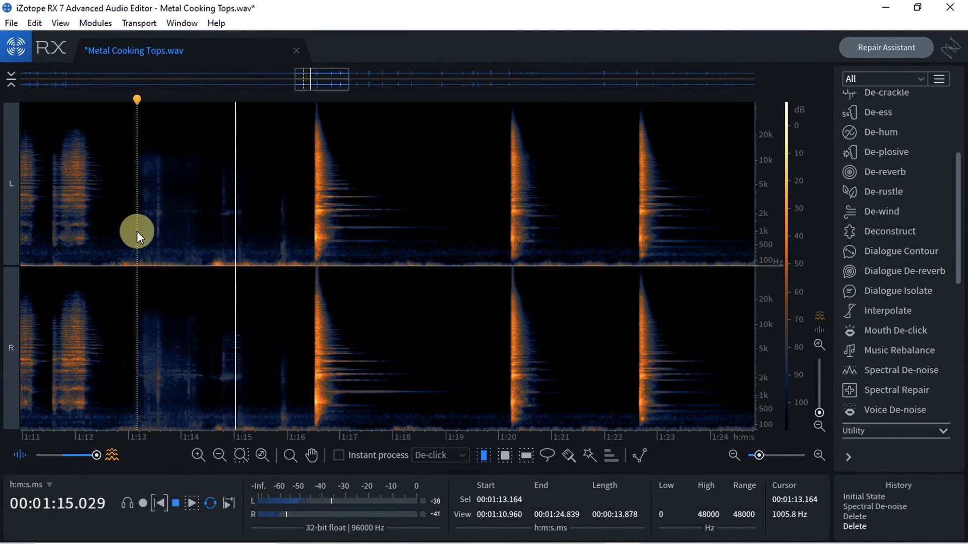
{"action": "left_click", "coordinate": [137, 231]}
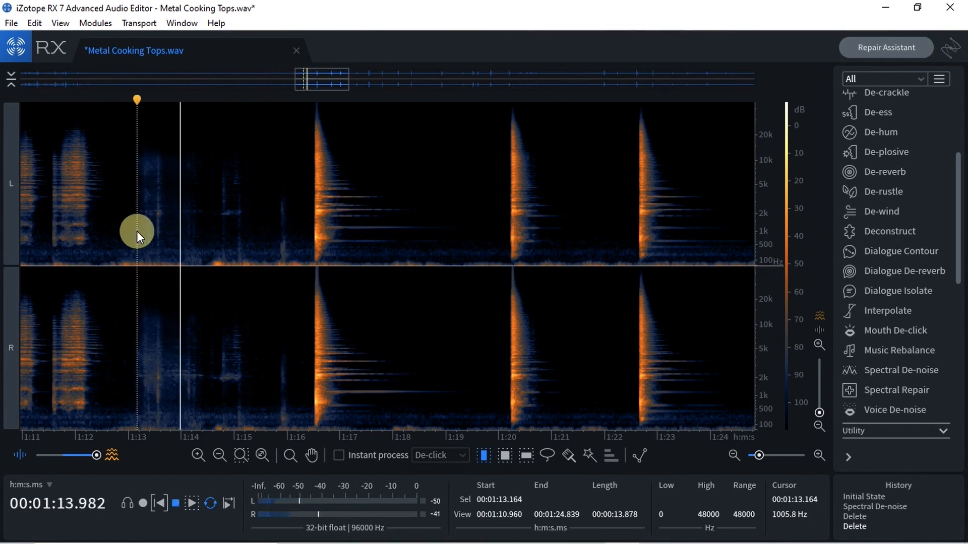
{"action": "key", "text": "space"}
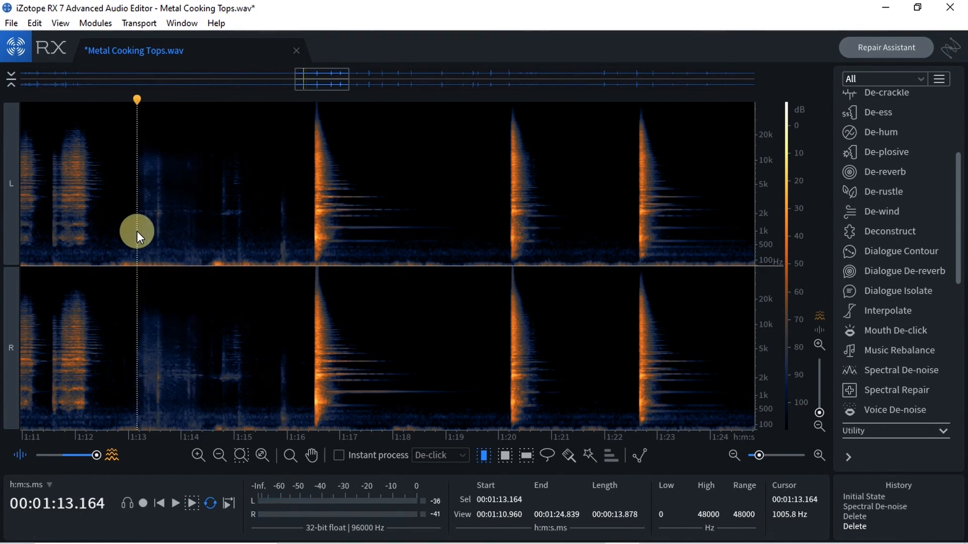
{"action": "key", "text": "space"}
{"action": "key", "text": "space"}
{"action": "key", "text": "space"}
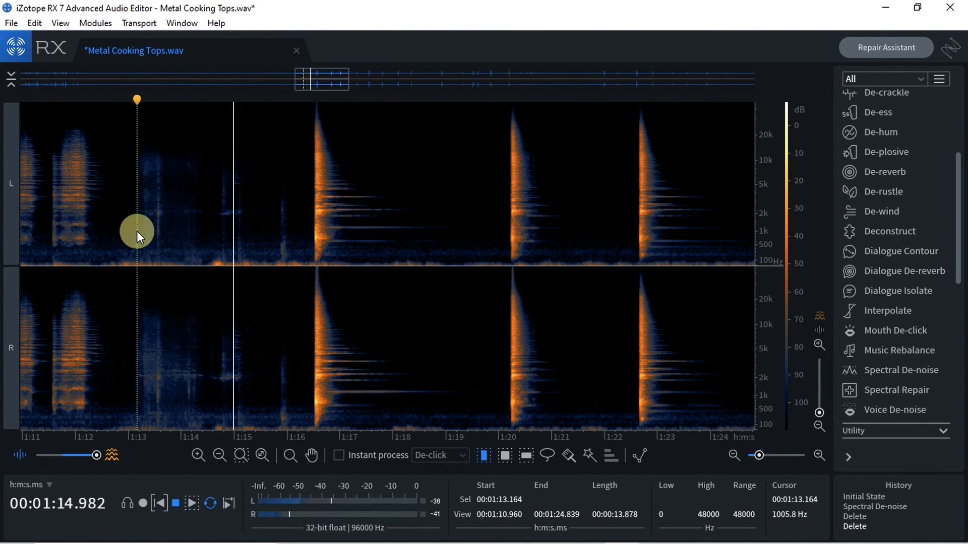
{"action": "key", "text": "space"}
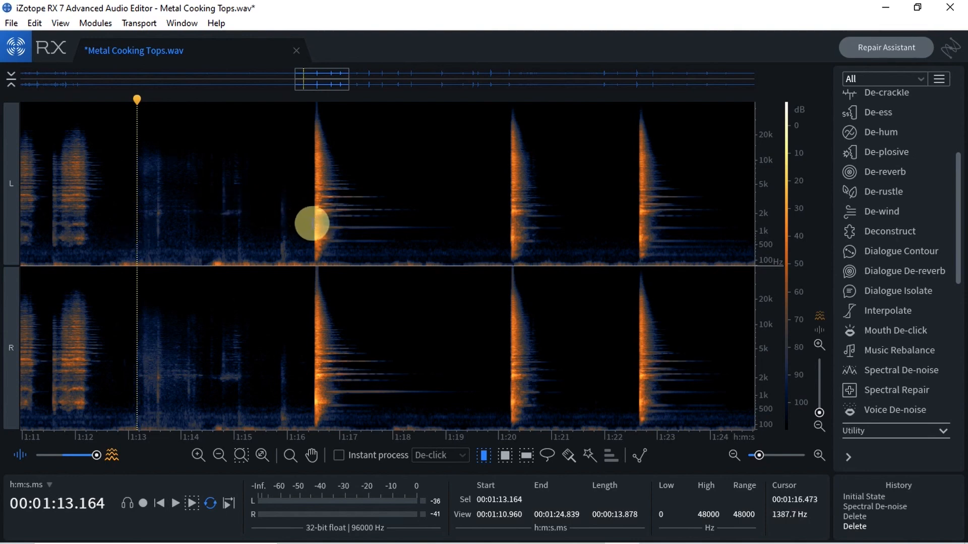
Place the playhead just before the first loud hit, at about 1:16.46, and listen from there.
{"action": "left_click", "coordinate": [309, 224]}
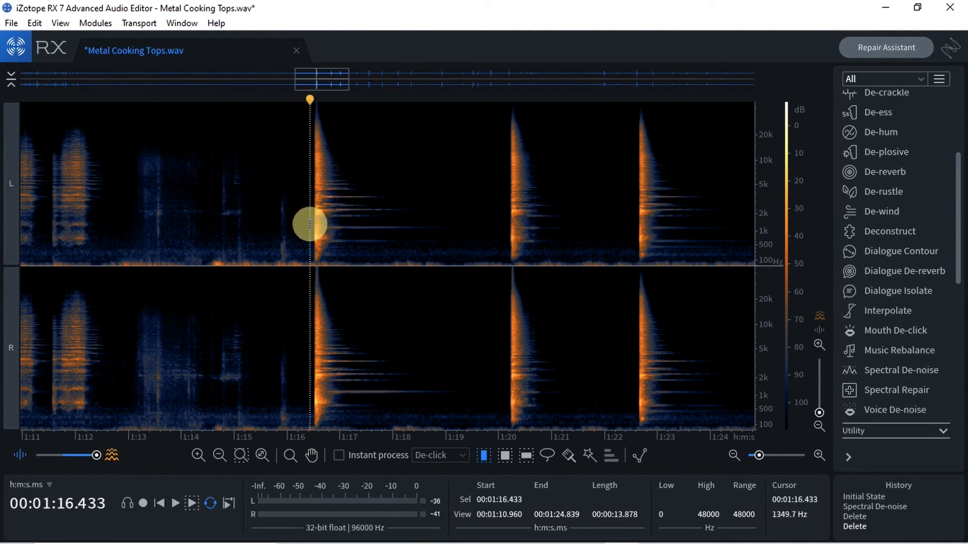
{"action": "left_click", "coordinate": [310, 224]}
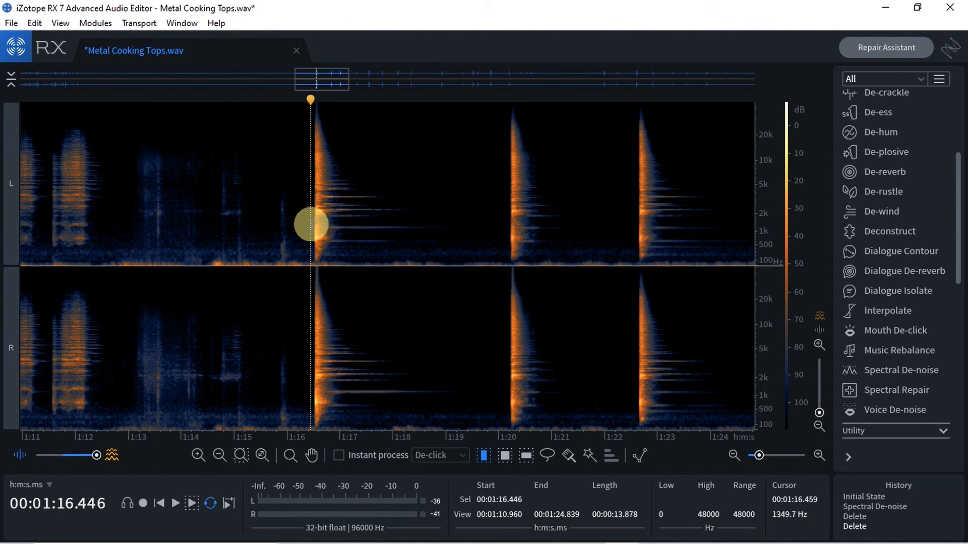
{"action": "left_click", "coordinate": [311, 224]}
{"action": "key", "text": "space"}
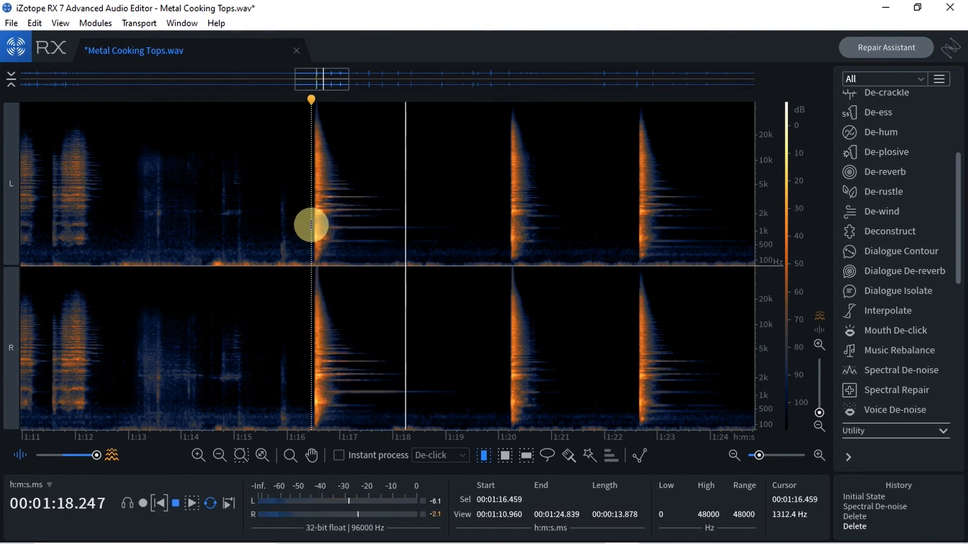
{"action": "key", "text": "space"}
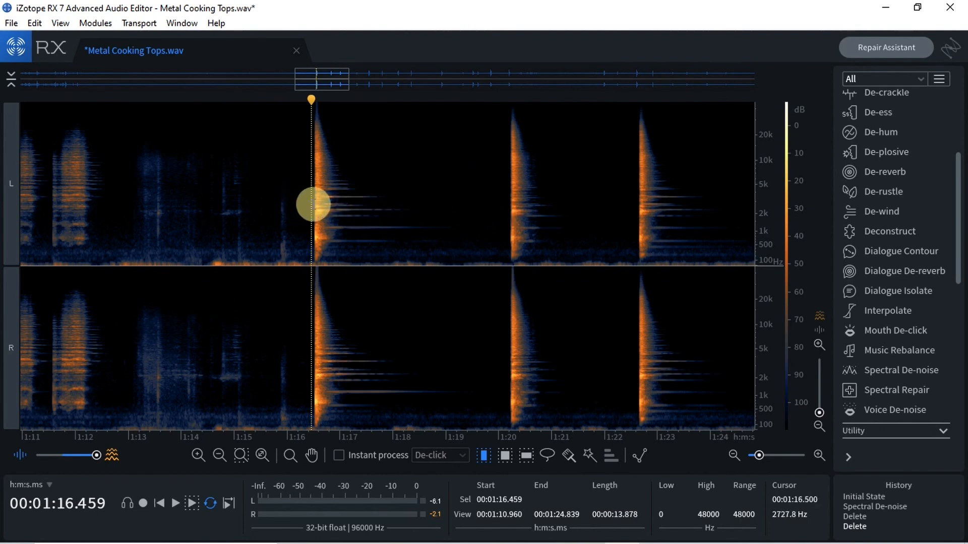
Select the first loud hit with its decay, from about 1:16.45 to 1:20.02, and play it back.
{"action": "left_click_drag", "start_coordinate": [313, 204], "coordinate": [493, 201]}
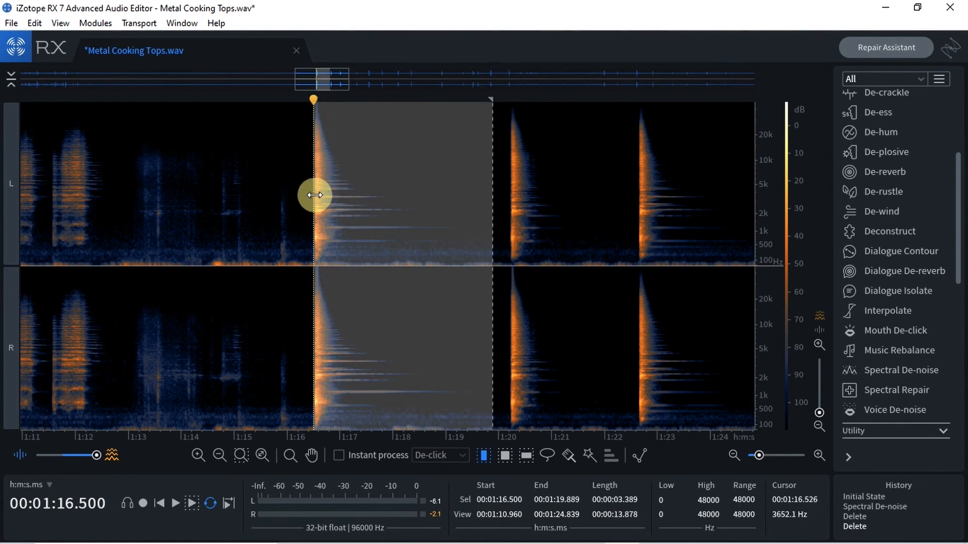
{"action": "left_click_drag", "start_coordinate": [314, 196], "coordinate": [312, 199]}
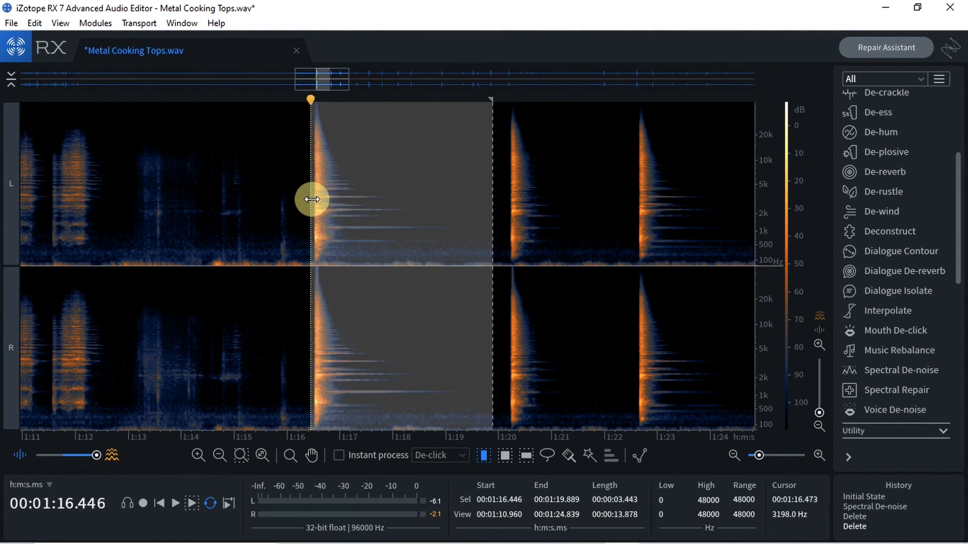
{"action": "key", "text": "space"}
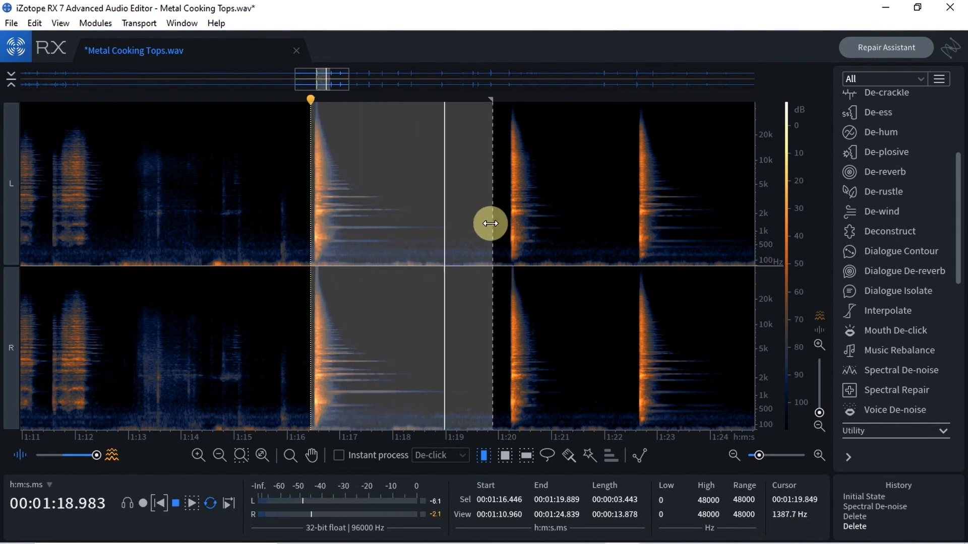
{"action": "left_click_drag", "start_coordinate": [490, 224], "coordinate": [497, 224]}
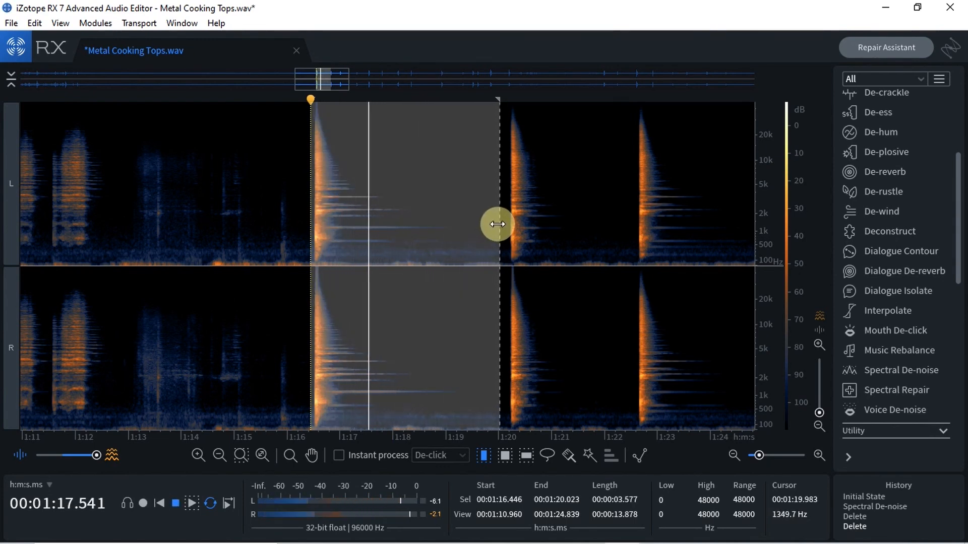
{"action": "key", "text": "space"}
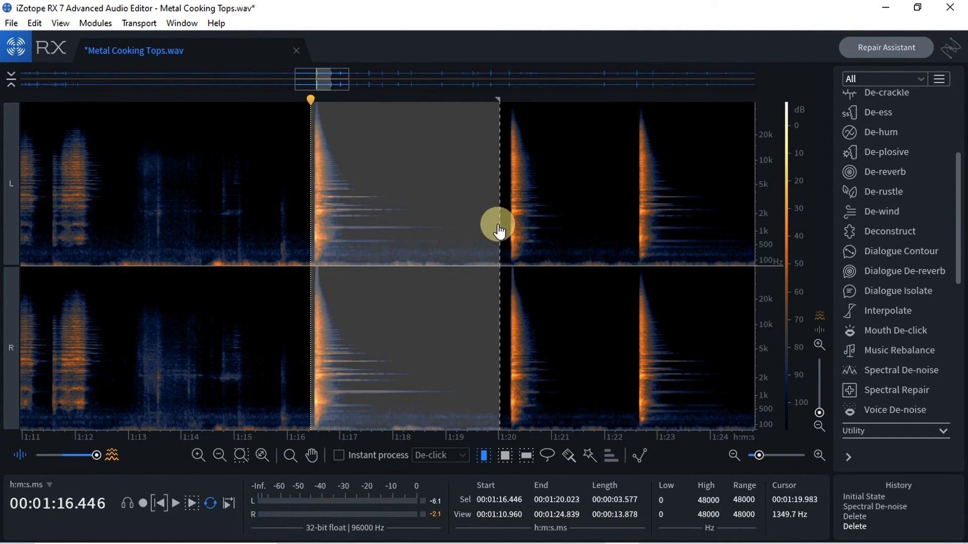
Start a 24-bit WAV export of the selection, reusing MetalCookingTops01_11s989ms_96kHz_24bits as the base file name.
{"action": "key", "text": "ctrl+shift+e"}
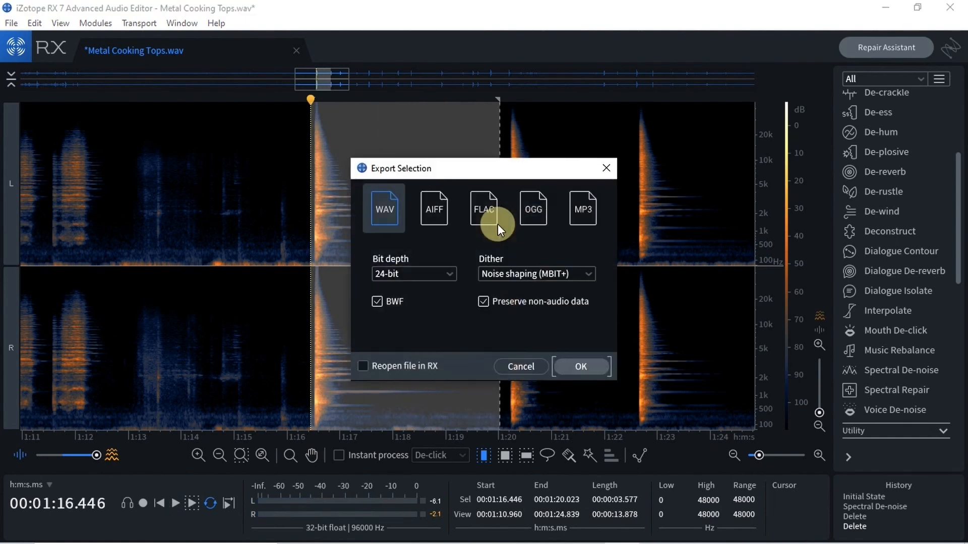
{"action": "left_click", "coordinate": [573, 367]}
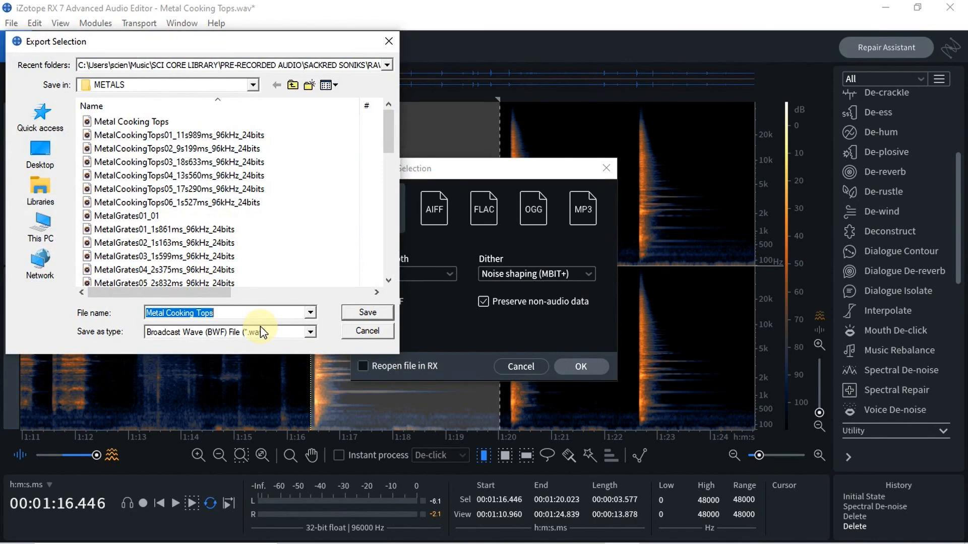
{"action": "type", "text": "MetalCookingTops01_11s989ms_96kHz_24bits"}
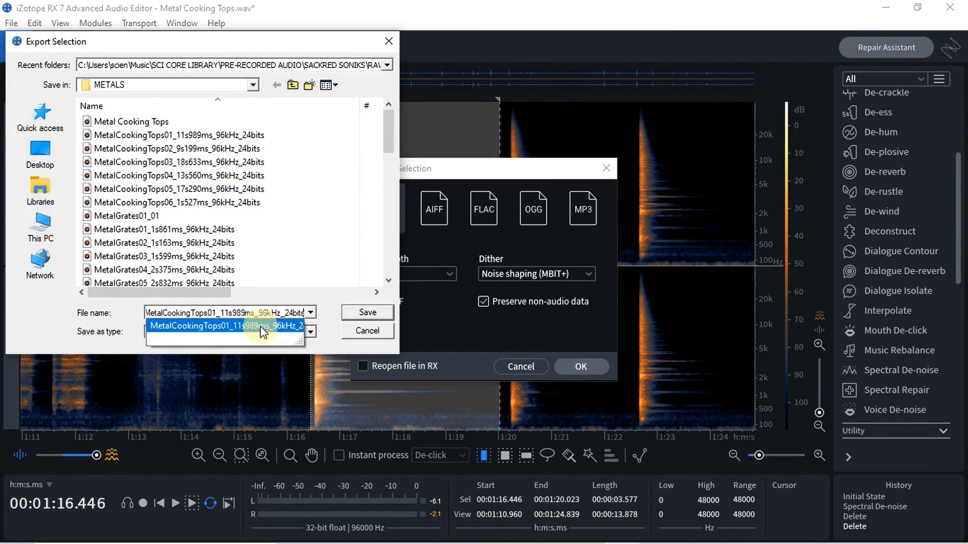
Update the take number and duration in the file name to read MetalCookingTops07_3s577ms_96kHz_24bits.
{"action": "left_click", "coordinate": [216, 313]}
{"action": "type", "text": "3"}
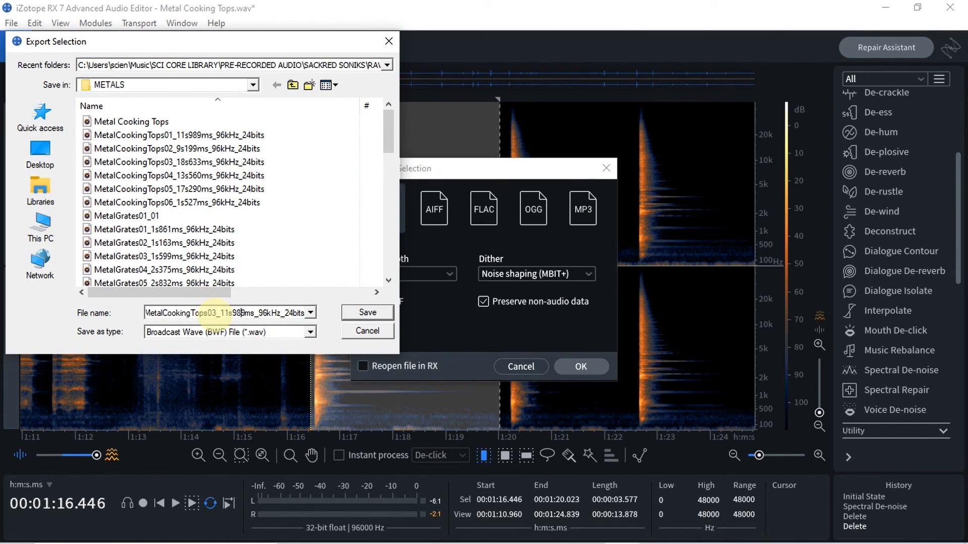
{"action": "key", "text": "Right"}
{"action": "key", "text": "Right"}
{"action": "key", "text": "Right"}
{"action": "key", "text": "Right"}
{"action": "key", "text": "Right"}
{"action": "key", "text": "Right"}
{"action": "key", "text": "BackSpace"}
{"action": "type", "text": "7"}
{"action": "key", "text": "BackSpace"}
{"action": "key", "text": "BackSpace"}
{"action": "type", "text": "3"}
{"action": "key", "text": "Right"}
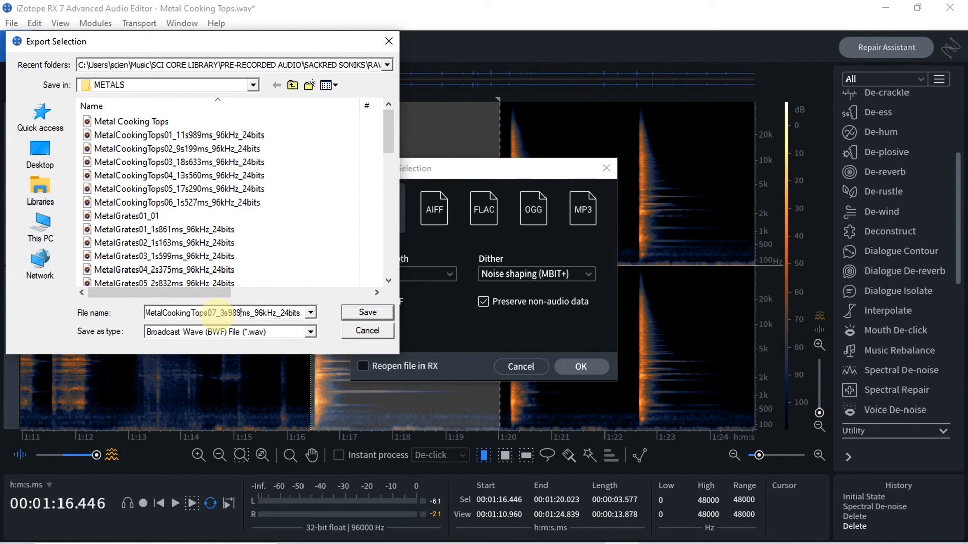
{"action": "key", "text": "BackSpace"}
{"action": "key", "text": "BackSpace"}
{"action": "key", "text": "BackSpace"}
{"action": "type", "text": "5"}
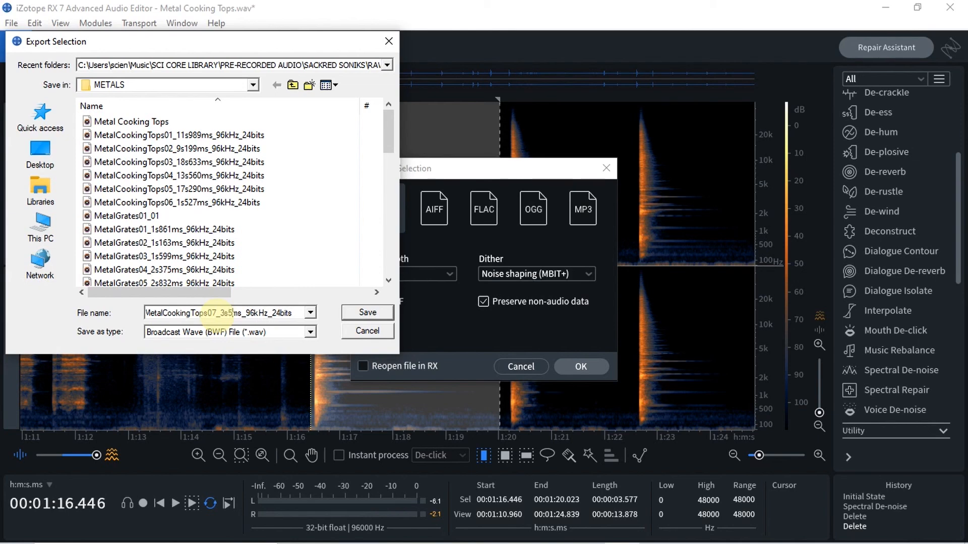
{"action": "type", "text": "77"}
Copy the complete file name for reuse and save the take 07 export.
{"action": "left_click", "coordinate": [148, 310]}
{"action": "left_click_drag", "start_coordinate": [148, 311], "coordinate": [315, 317]}
{"action": "key", "text": "ctrl+c"}
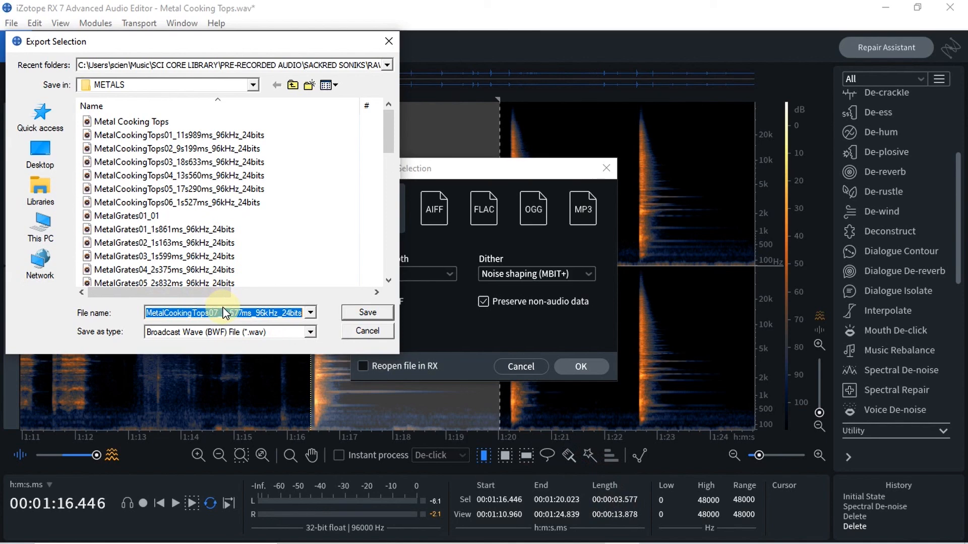
{"action": "left_click", "coordinate": [355, 312]}
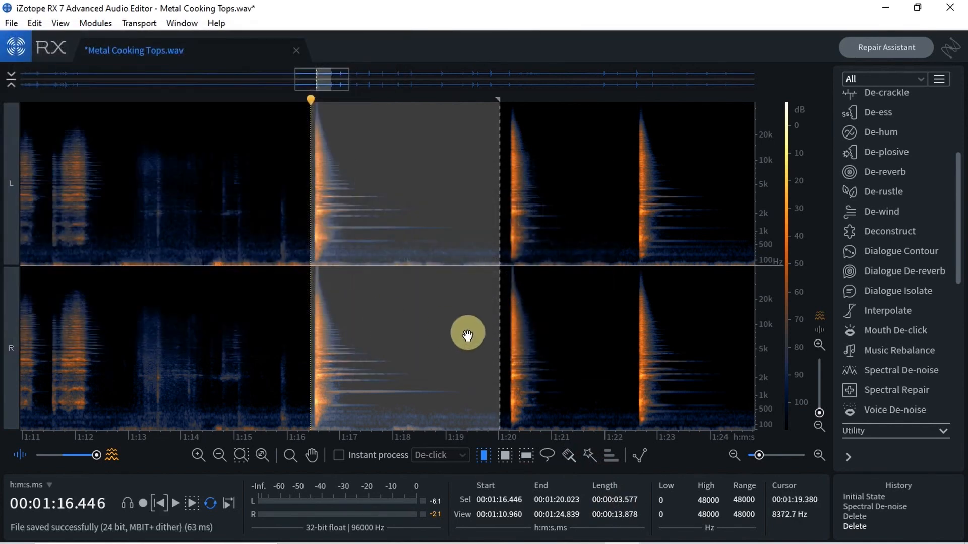
Select the second loud hit with its decay, from about 1:20.18 to 1:22.58, and play it back twice.
{"action": "left_click", "coordinate": [508, 348]}
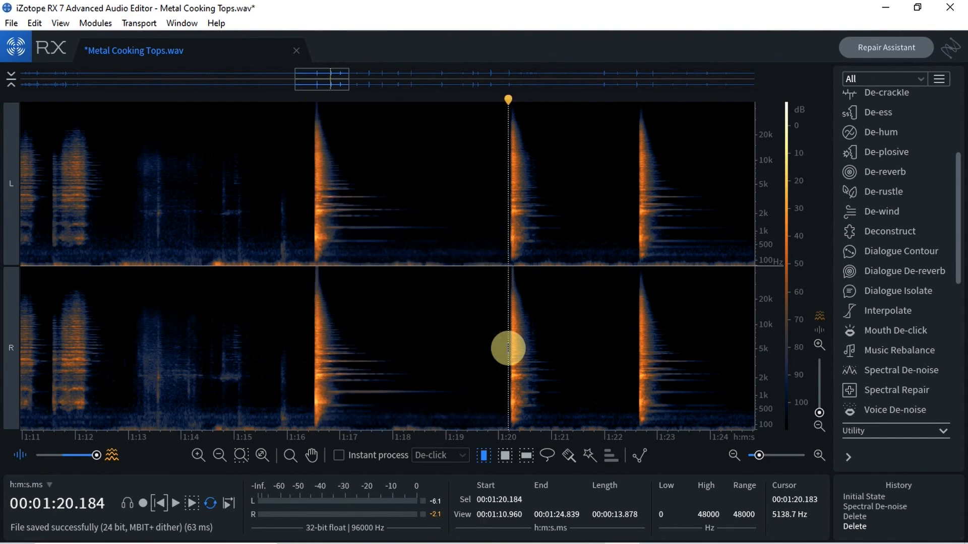
{"action": "left_click_drag", "start_coordinate": [508, 348], "coordinate": [633, 319]}
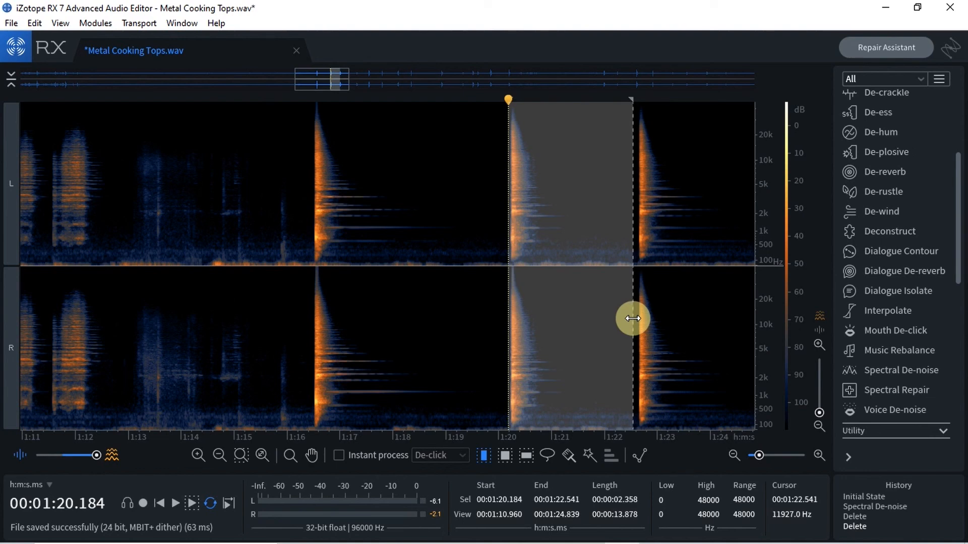
{"action": "left_click_drag", "start_coordinate": [633, 318], "coordinate": [634, 317]}
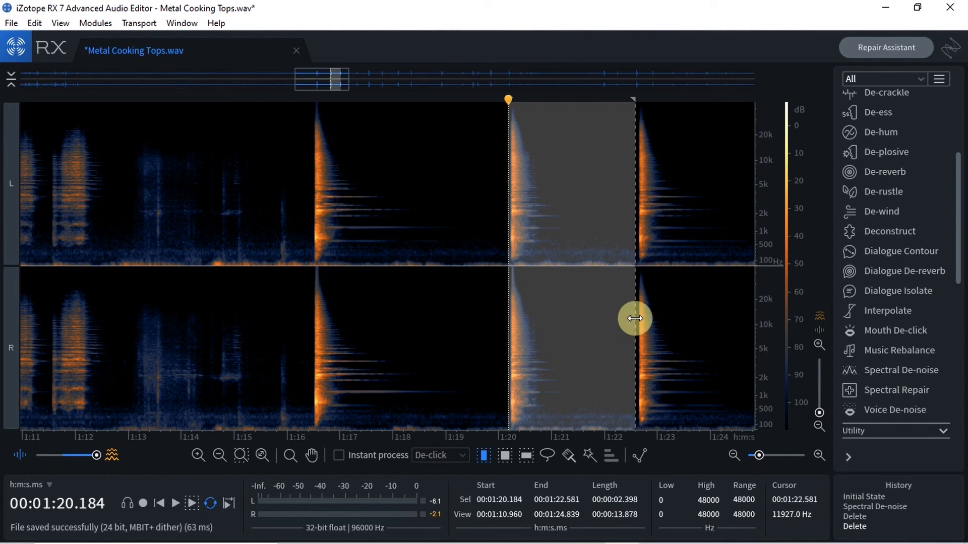
{"action": "key", "text": "space"}
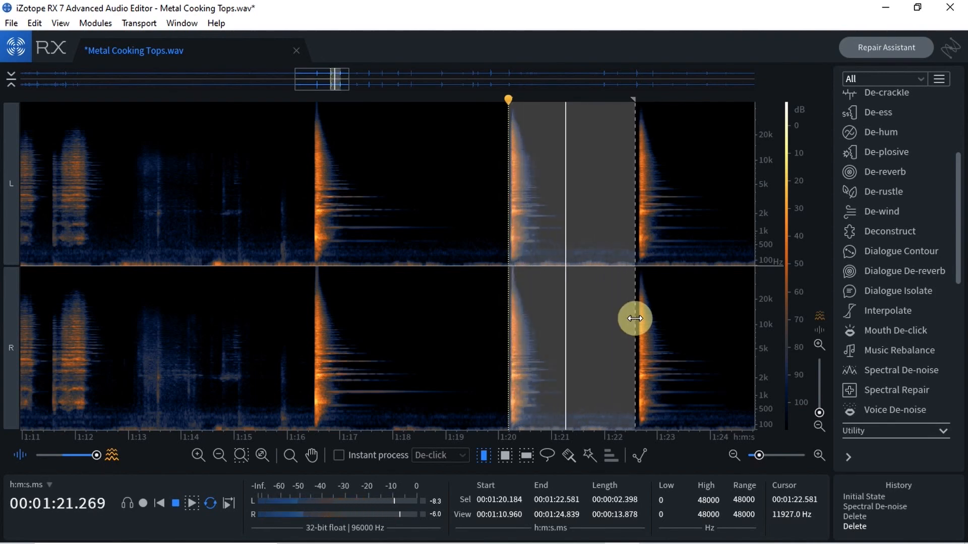
{"action": "key", "text": "space"}
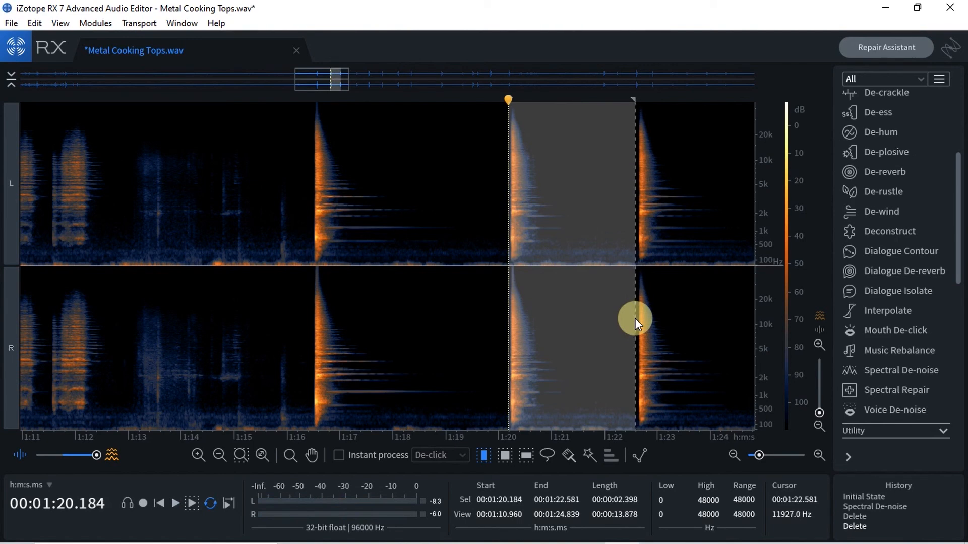
{"action": "key", "text": "space"}
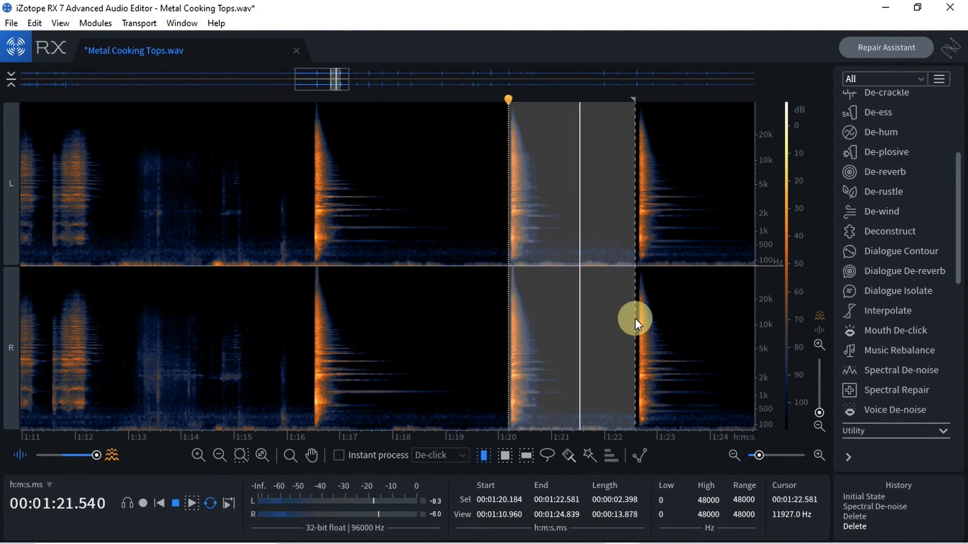
{"action": "key", "text": "space"}
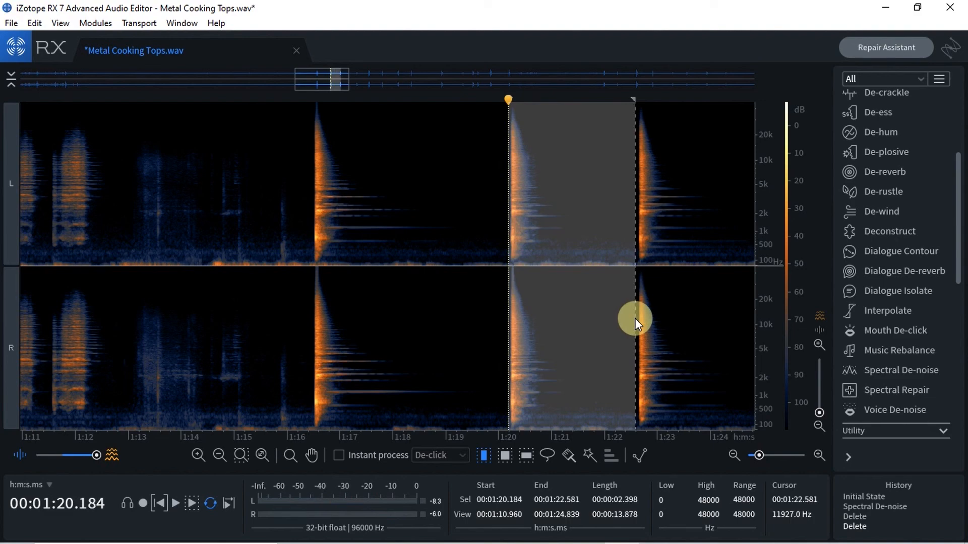
Start a 24-bit WAV export of the second hit with the copied name MetalCookingTops07_3s577ms_96kHz_24bits.
{"action": "key", "text": "ctrl+shift+e"}
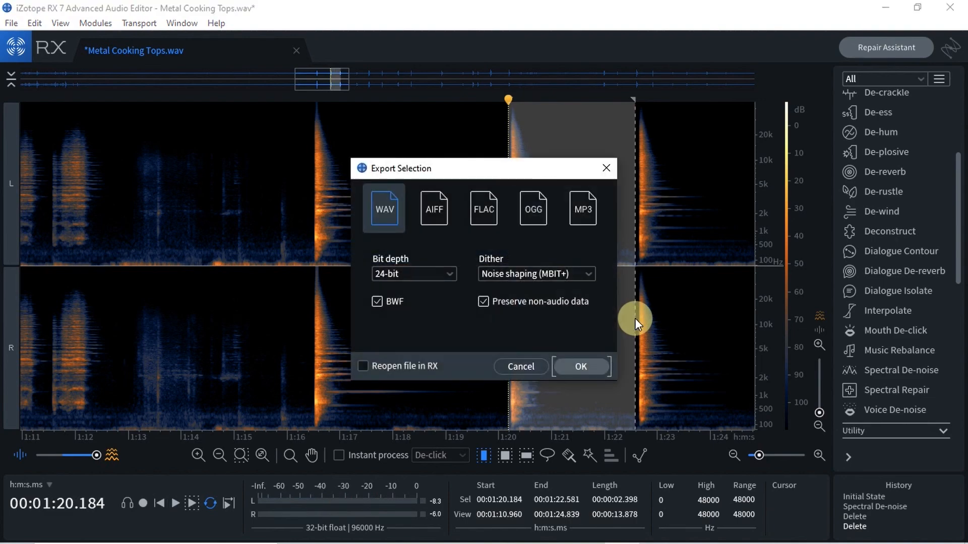
{"action": "left_click", "coordinate": [591, 368]}
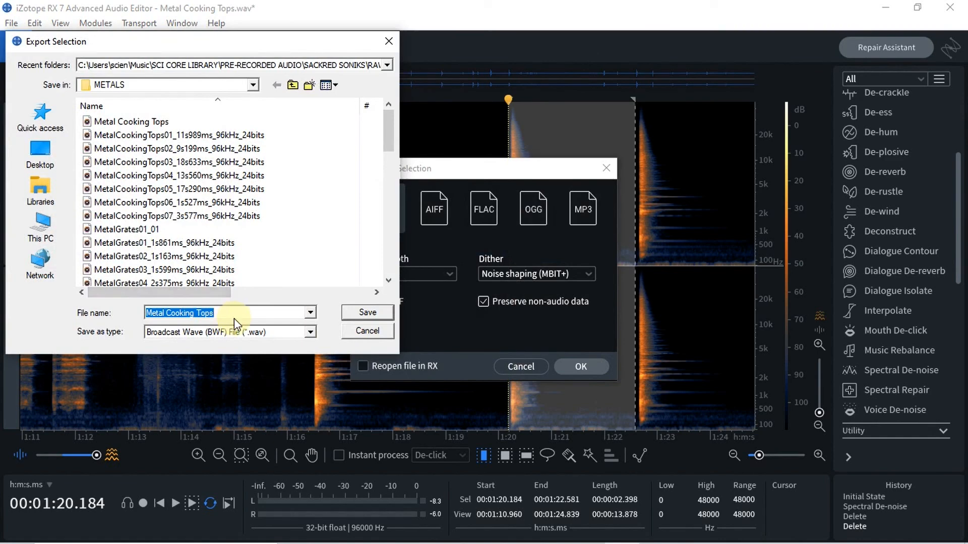
{"action": "key", "text": "ctrl+v"}
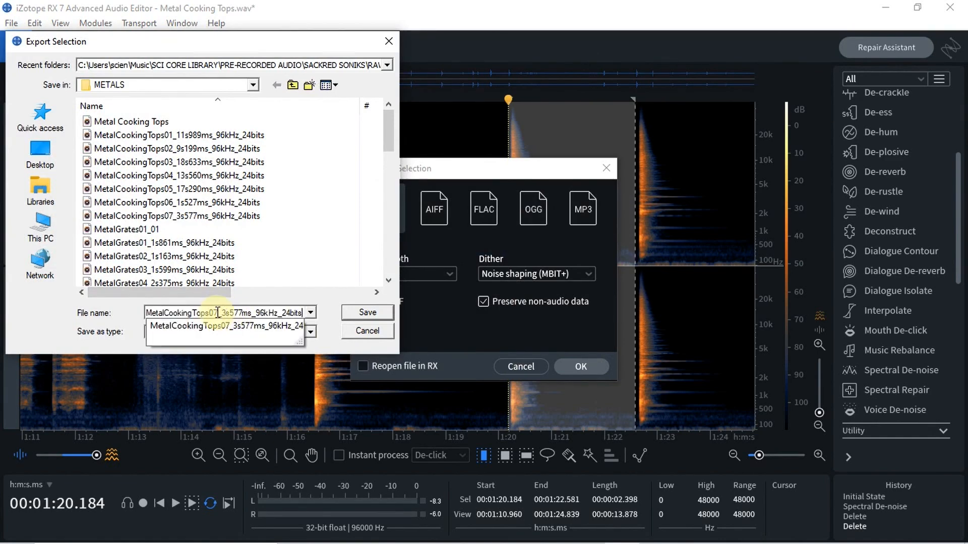
Change the take number and duration in the file name to read MetalCookingTops08_2s398ms_96kHz_24bits, and save the export.
{"action": "left_click", "coordinate": [217, 313]}
{"action": "key", "text": "BackSpace"}
{"action": "type", "text": "8"}
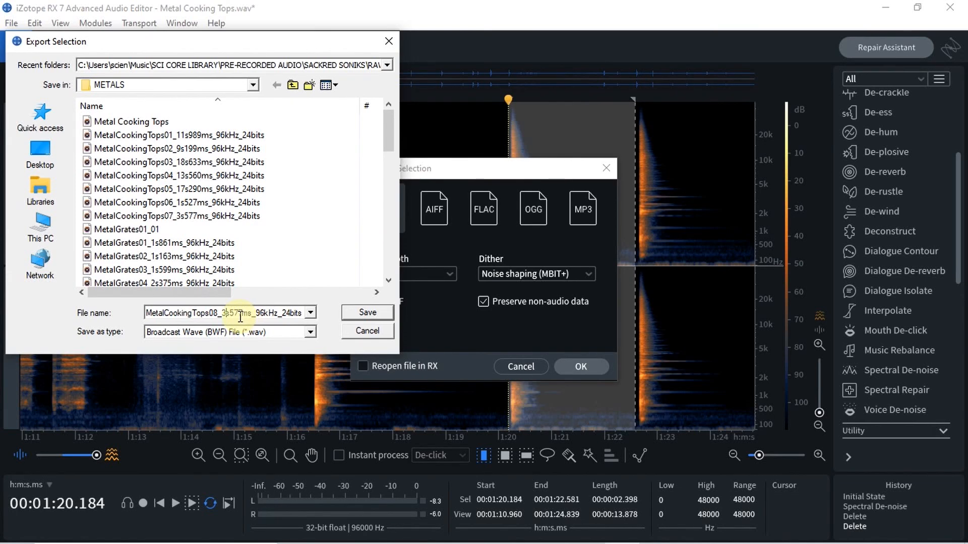
{"action": "key", "text": "BackSpace"}
{"action": "type", "text": "2"}
{"action": "key", "text": "BackSpace"}
{"action": "key", "text": "BackSpace"}
{"action": "key", "text": "BackSpace"}
{"action": "type", "text": "398"}
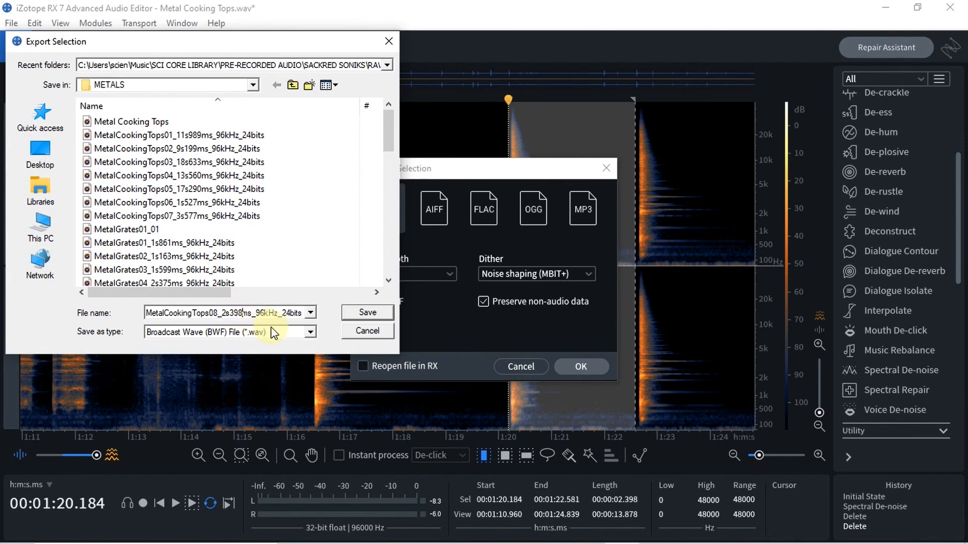
{"action": "left_click", "coordinate": [361, 318]}
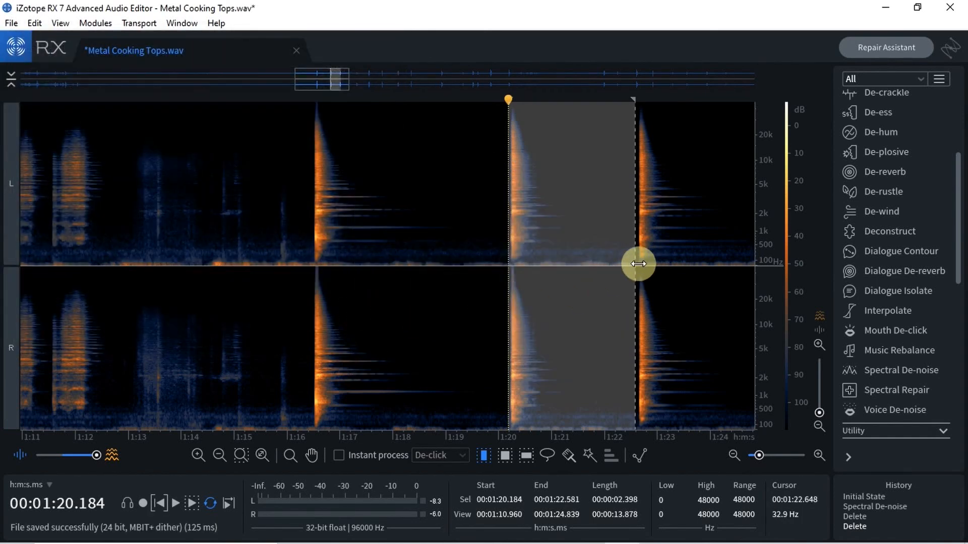
Select the third loud hit with its decay, from about 1:22.62 to 1:26.71, and play it back repeatedly.
{"action": "left_click_drag", "start_coordinate": [335, 86], "coordinate": [379, 90]}
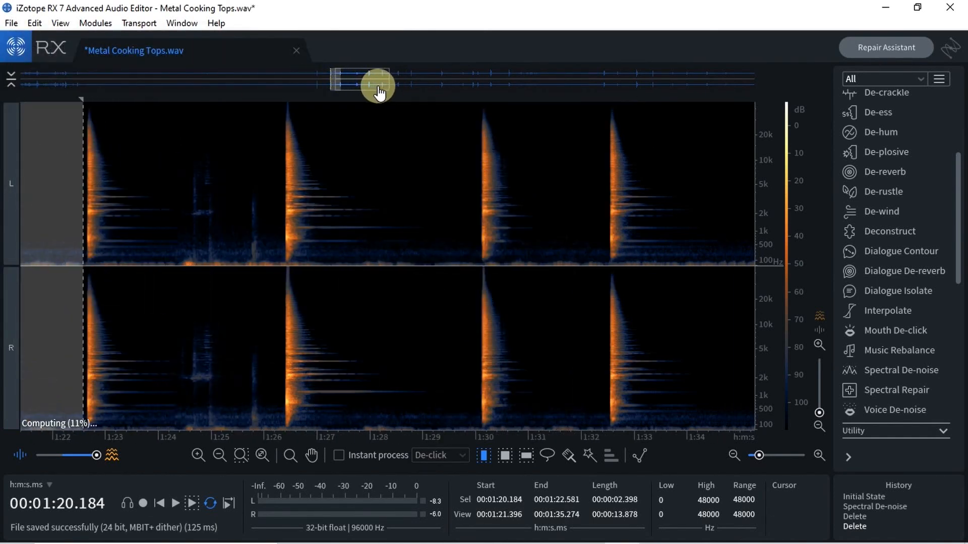
{"action": "left_click", "coordinate": [188, 168]}
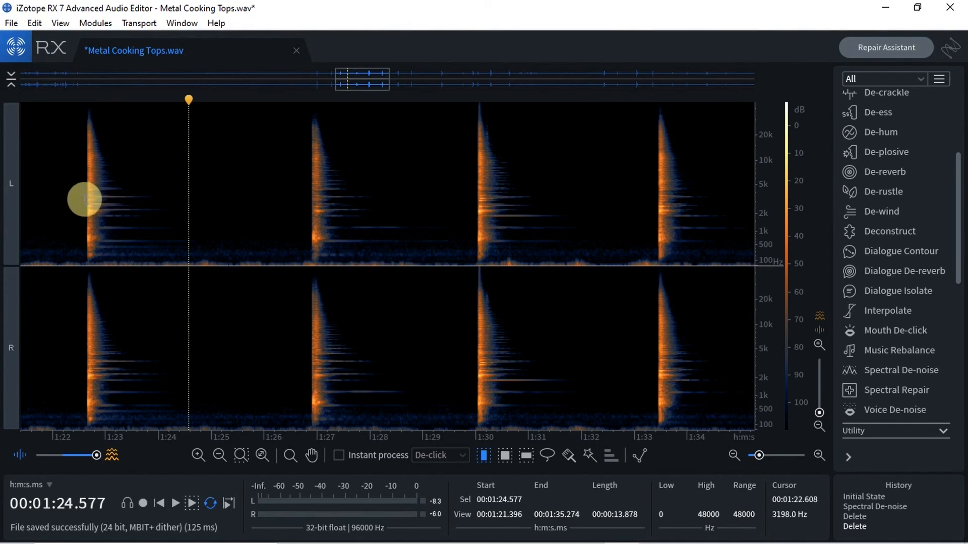
{"action": "left_click_drag", "start_coordinate": [84, 199], "coordinate": [301, 217]}
{"action": "key", "text": "space"}
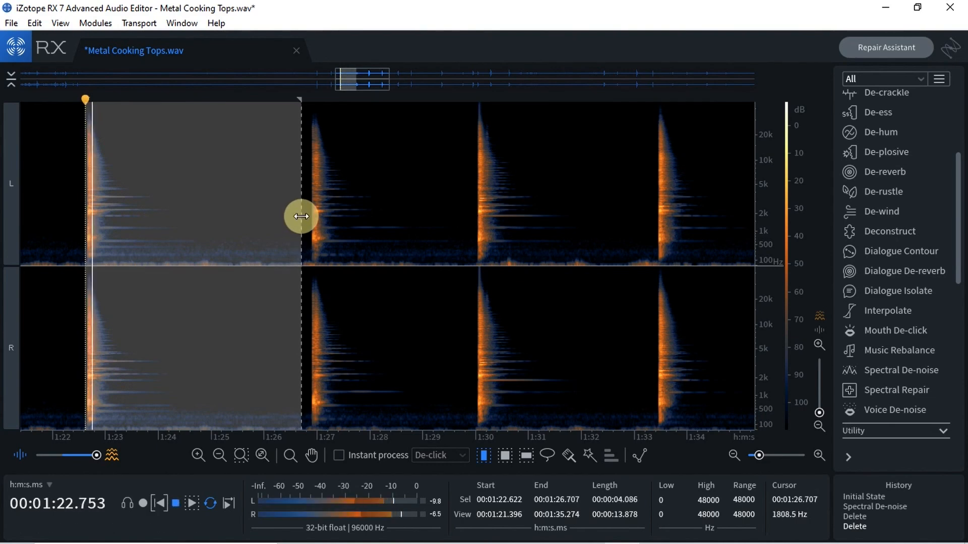
{"action": "key", "text": "space"}
{"action": "key", "text": "space"}
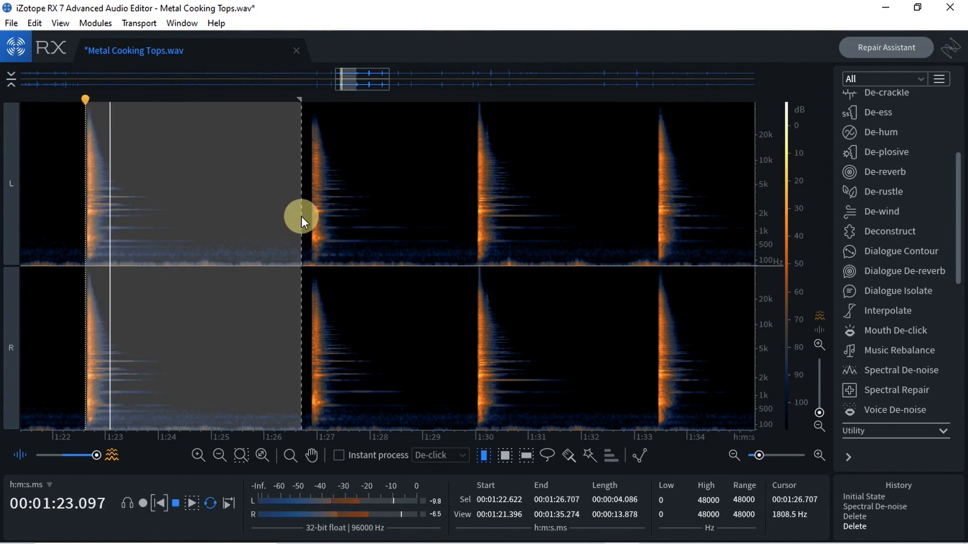
{"action": "key", "text": "space"}
{"action": "key", "text": "space"}
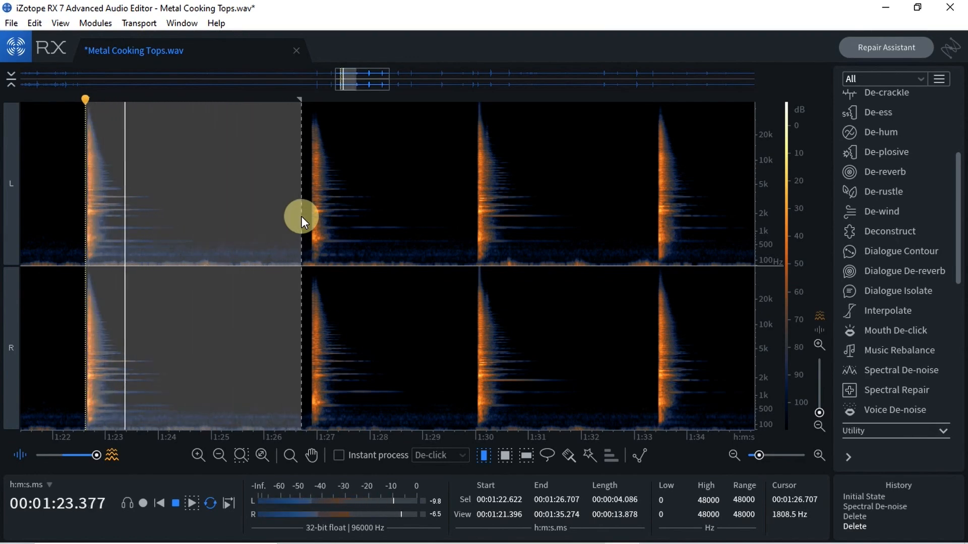
{"action": "key", "text": "space"}
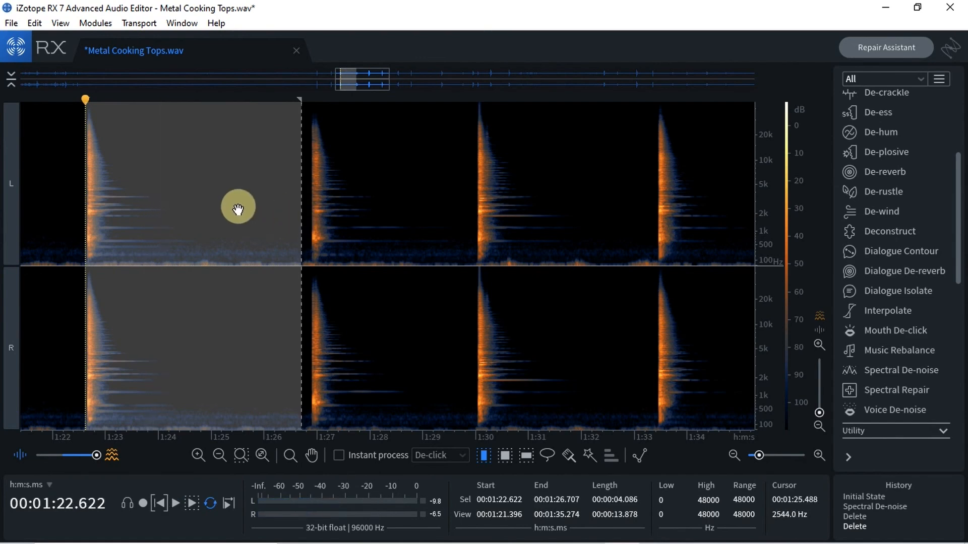
{"action": "key", "text": "space"}
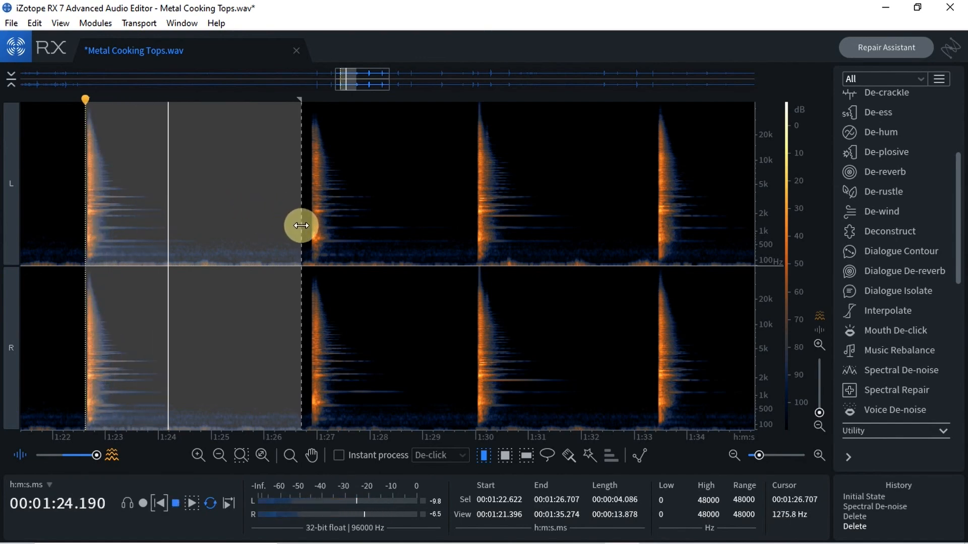
Shorten the third hit's selection so it ends at about 1:25.66, adjusting it during playback.
{"action": "left_click_drag", "start_coordinate": [301, 225], "coordinate": [280, 223]}
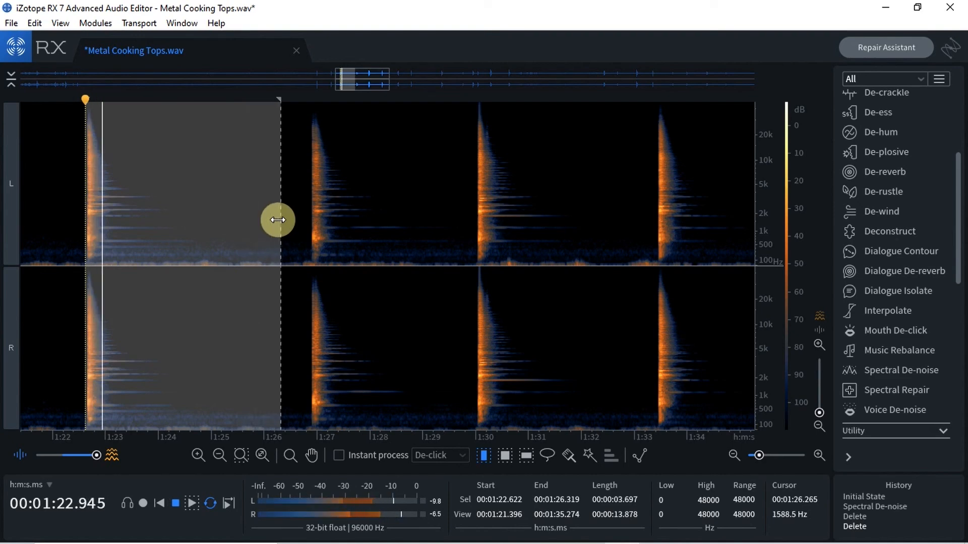
{"action": "left_click_drag", "start_coordinate": [278, 220], "coordinate": [228, 235]}
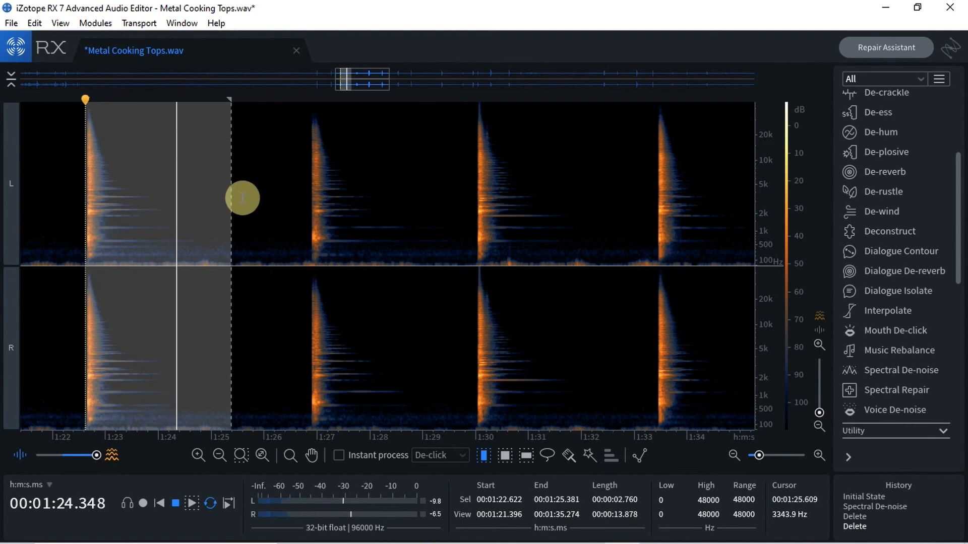
{"action": "left_click_drag", "start_coordinate": [232, 195], "coordinate": [249, 199]}
{"action": "key", "text": "space"}
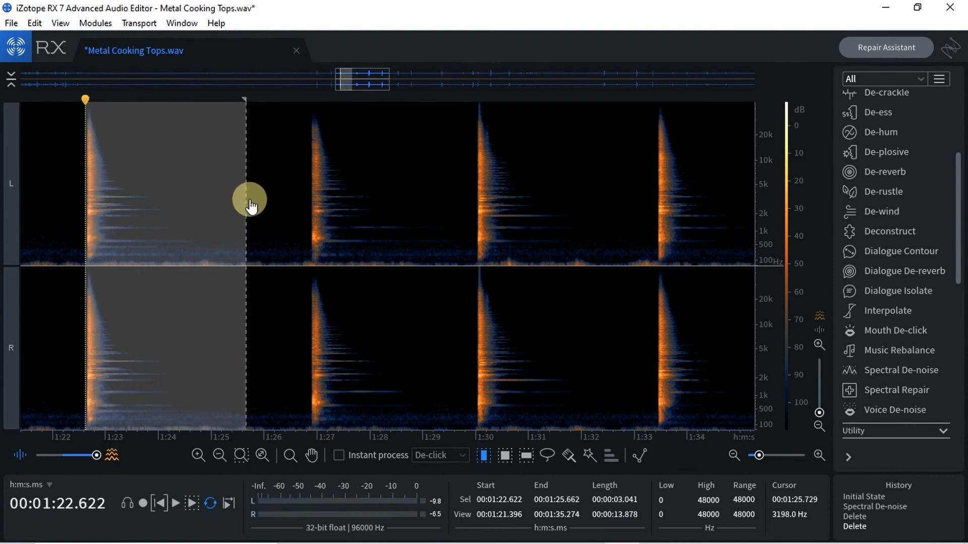
Export the selected third hit as a 24-bit WAV named MetalCookingTops09_3s041ms_96kHz_24bits in the METALS folder.
{"action": "key", "text": "ctrl+shift+e"}
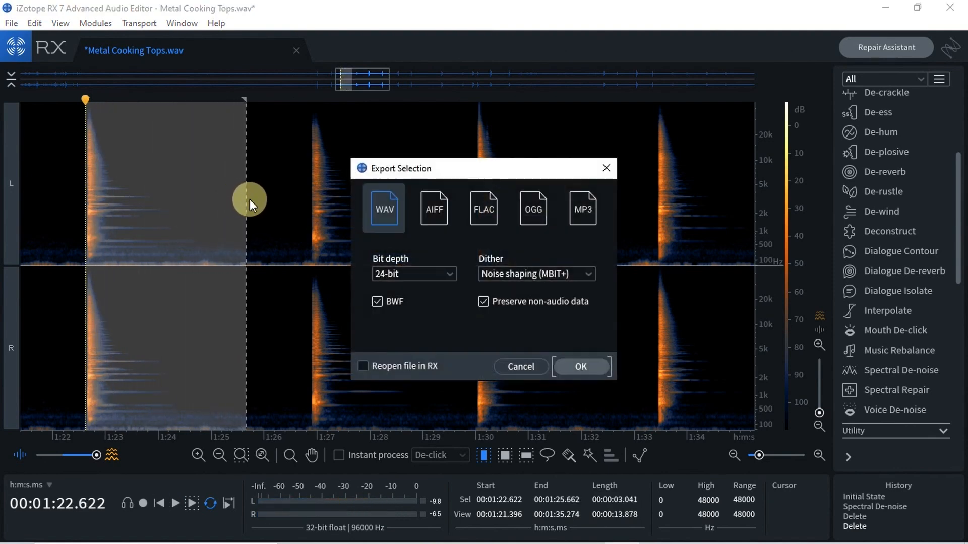
{"action": "left_click", "coordinate": [578, 362]}
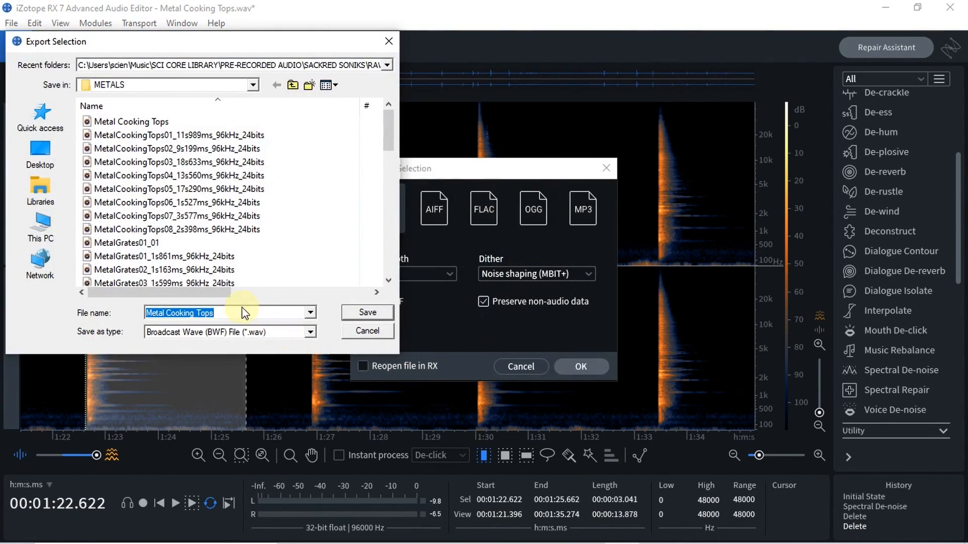
{"action": "type", "text": "MetalCookingTops07_3s577ms_96kHz_24bits"}
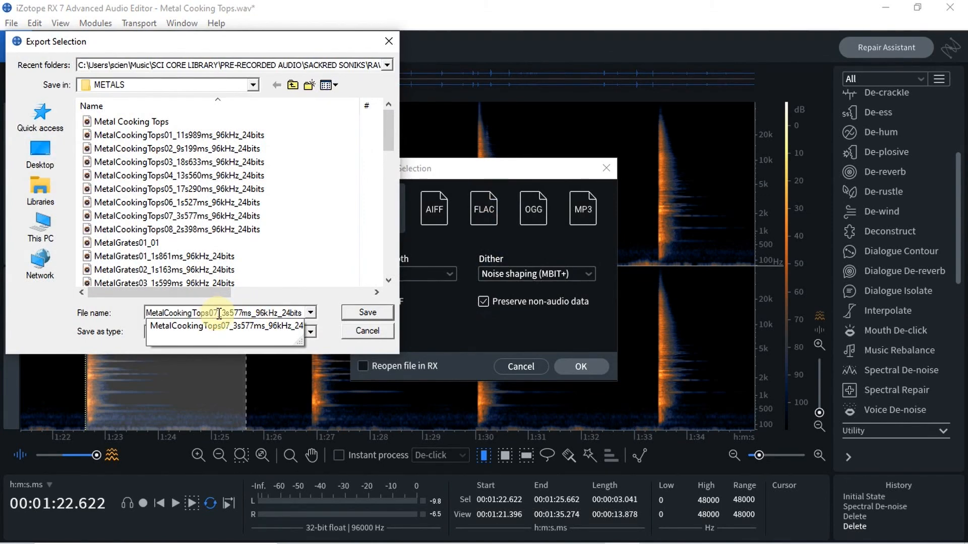
{"action": "key", "text": "BackSpace"}
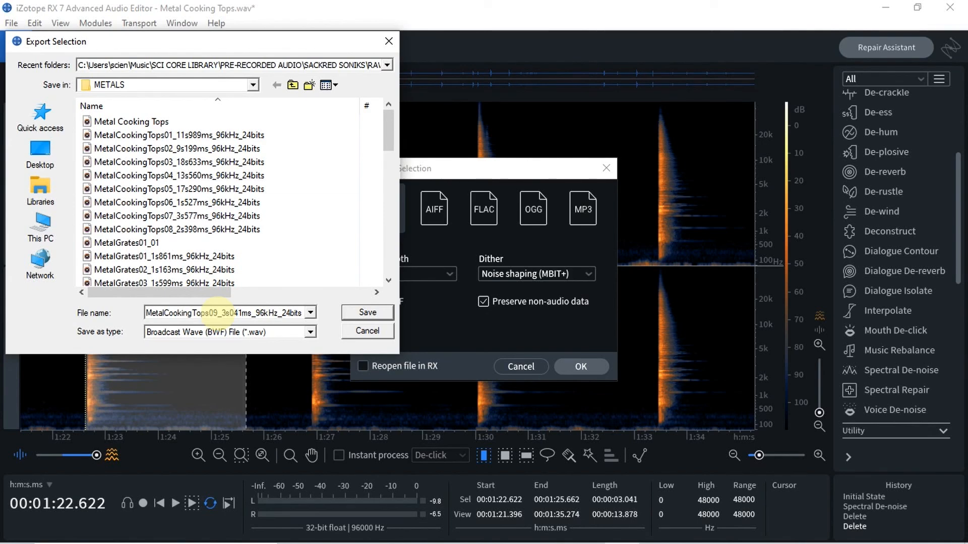
{"action": "key", "text": "Return"}
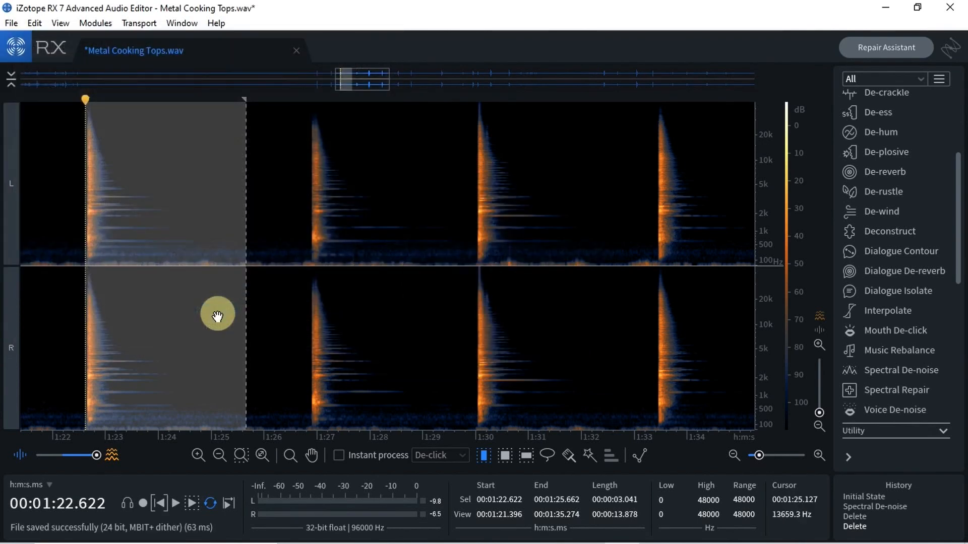
Select the fourth loud hit with its decay, from about 1:26.86 to 1:29.96, adjusting its end during playback.
{"action": "left_click", "coordinate": [309, 316]}
{"action": "left_click_drag", "start_coordinate": [309, 316], "coordinate": [460, 338]}
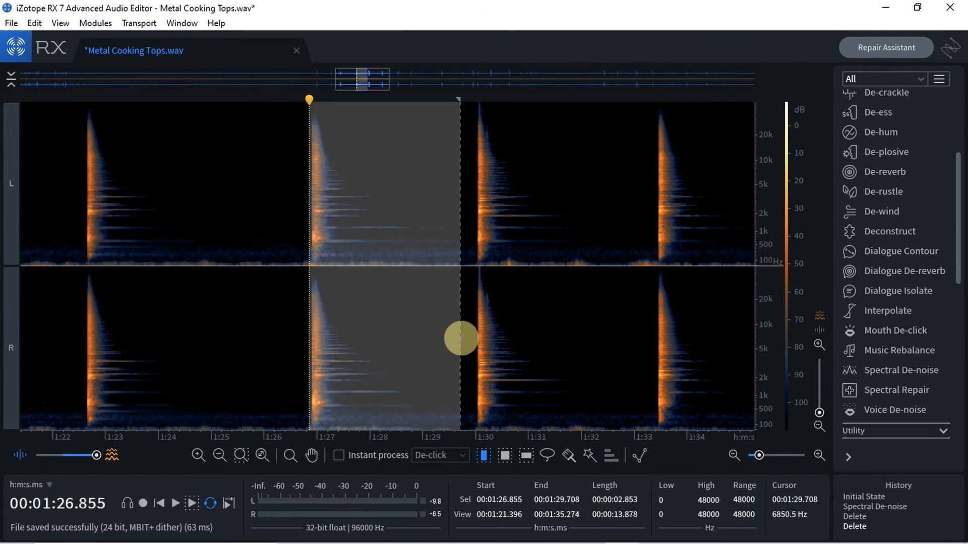
{"action": "key", "text": "space"}
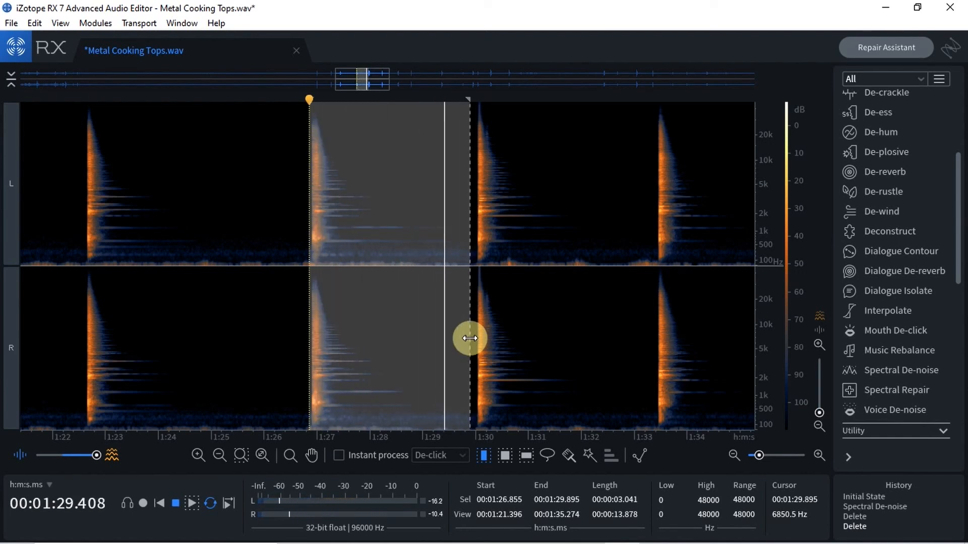
{"action": "left_click_drag", "start_coordinate": [470, 338], "coordinate": [473, 339]}
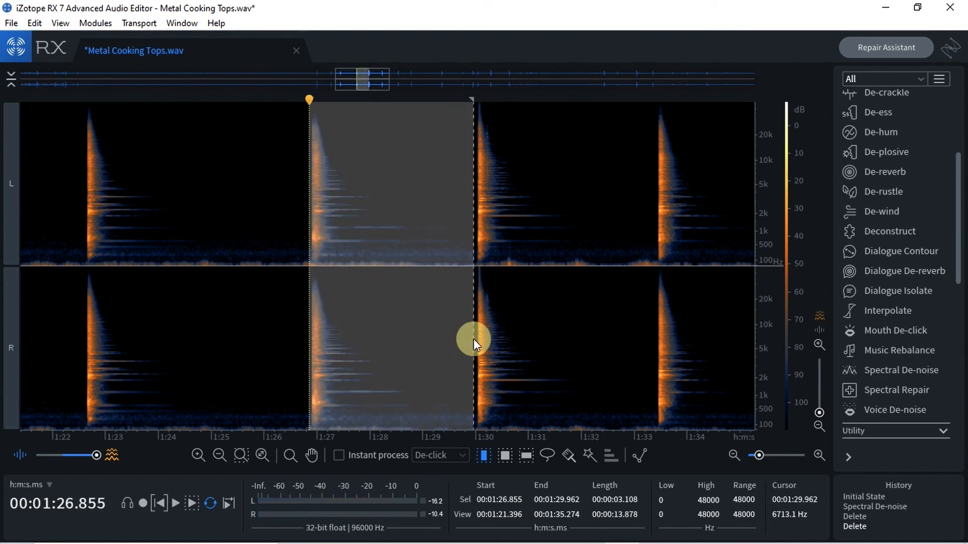
Export the selected fourth hit as a 24-bit WAV named MetalCookingTops09a_3s108ms_96kHz_24bits.
{"action": "key", "text": "ctrl+shift+e"}
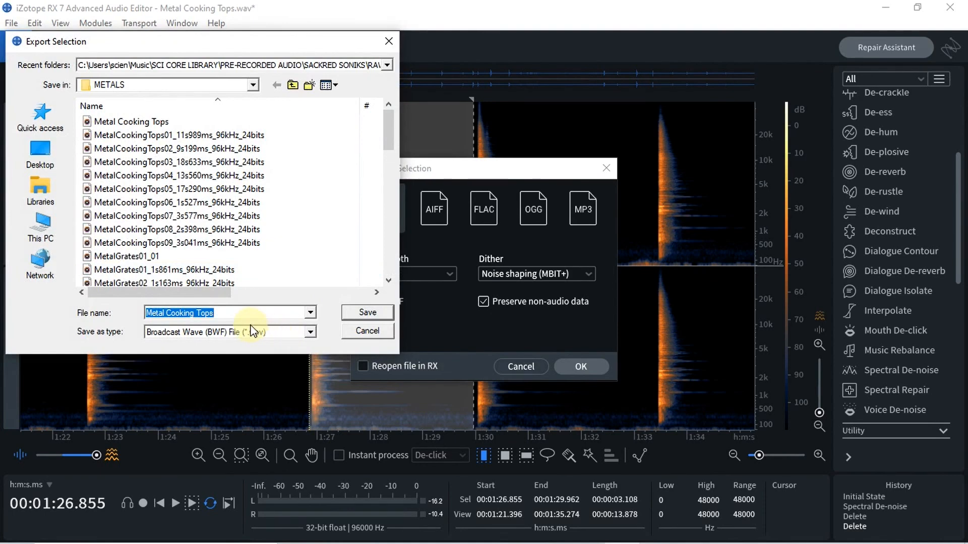
{"action": "type", "text": "MetalCookingTops07_3s577ms_96kHz_24bits"}
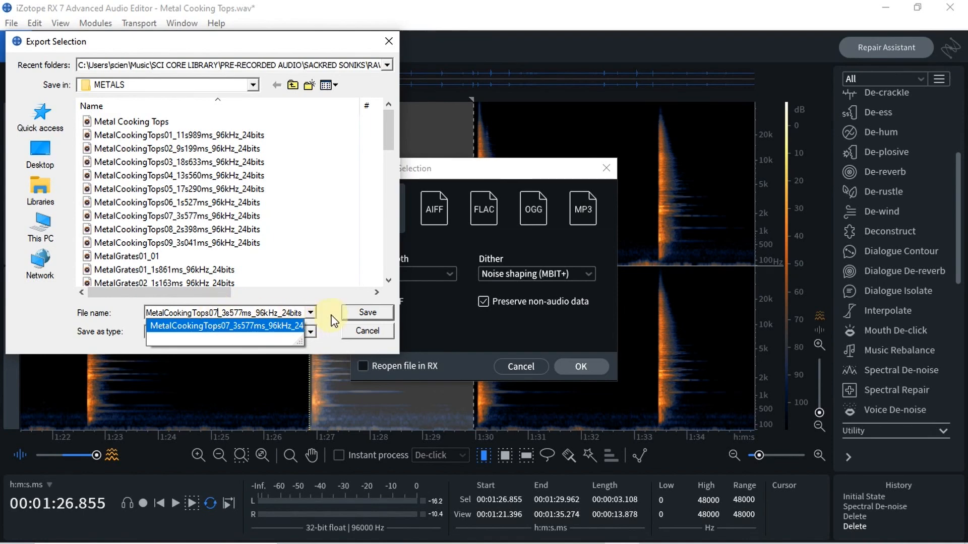
{"action": "mouse_move", "coordinate": [388, 142]}
{"action": "left_mouse_down"}
{"action": "mouse_move", "coordinate": [392, 198]}
{"action": "mouse_move", "coordinate": [397, 136]}
{"action": "left_mouse_up"}
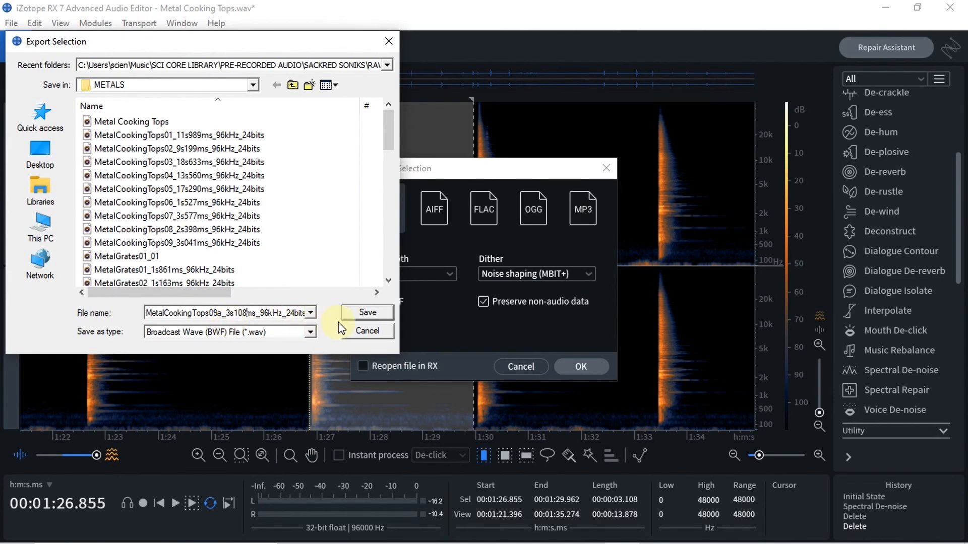
{"action": "left_click", "coordinate": [360, 312]}
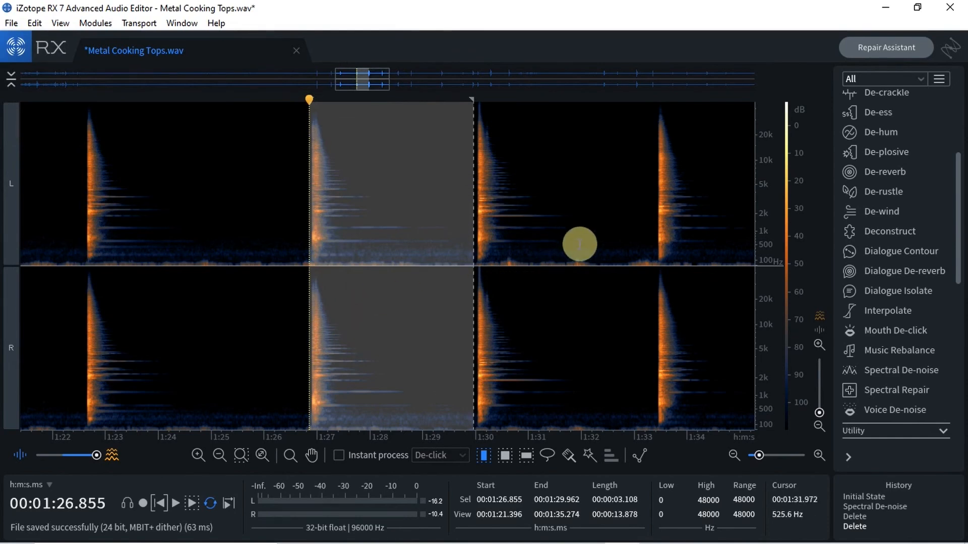
Select the fifth loud hit with its decay, from about 1:30.00 to 1:33.30, and play it back.
{"action": "left_click_drag", "start_coordinate": [368, 85], "coordinate": [389, 86]}
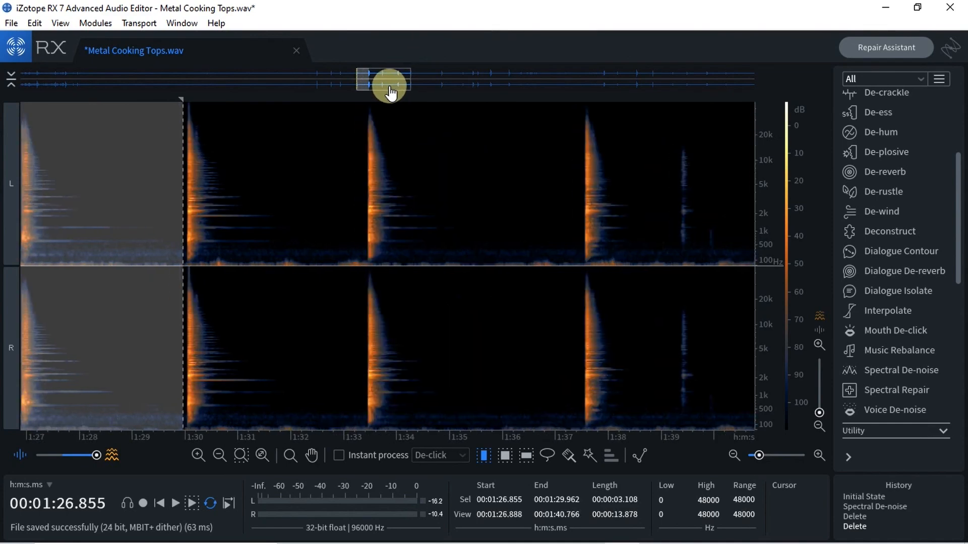
{"action": "left_click", "coordinate": [252, 224]}
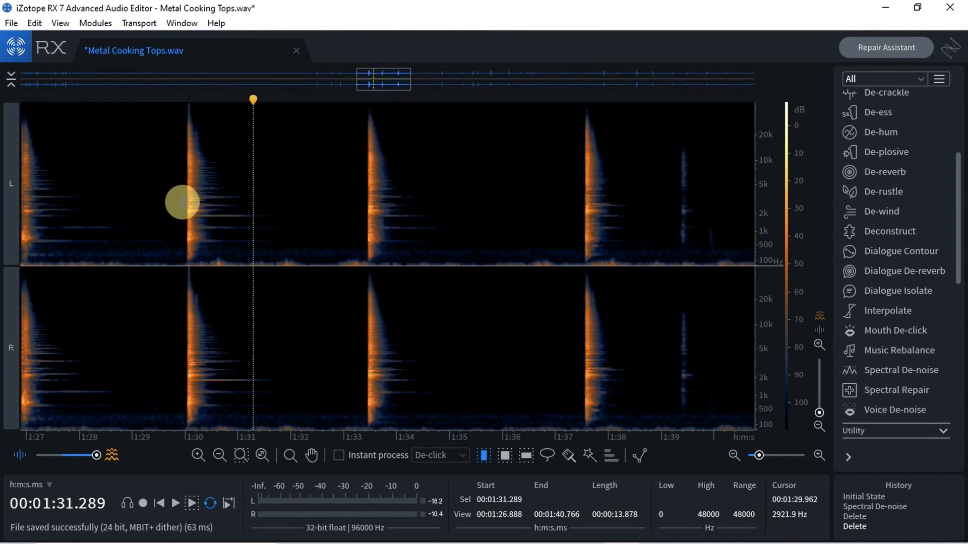
{"action": "left_click_drag", "start_coordinate": [186, 202], "coordinate": [358, 216]}
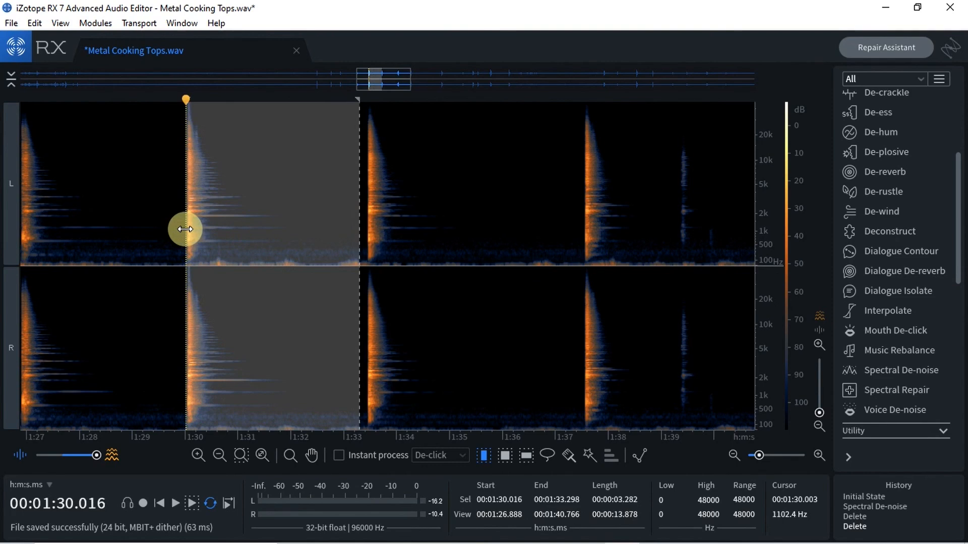
{"action": "left_click_drag", "start_coordinate": [185, 230], "coordinate": [184, 230]}
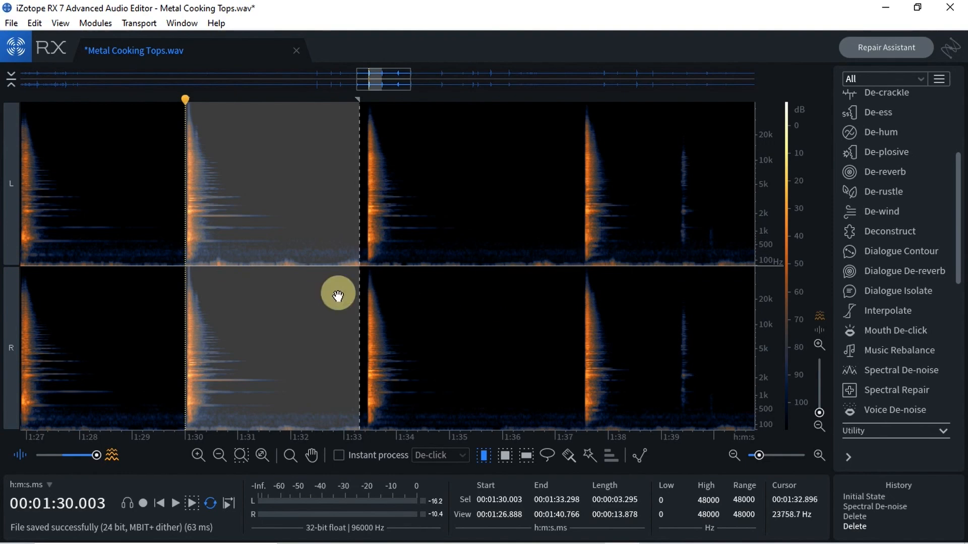
{"action": "left_click_drag", "start_coordinate": [392, 90], "coordinate": [385, 86]}
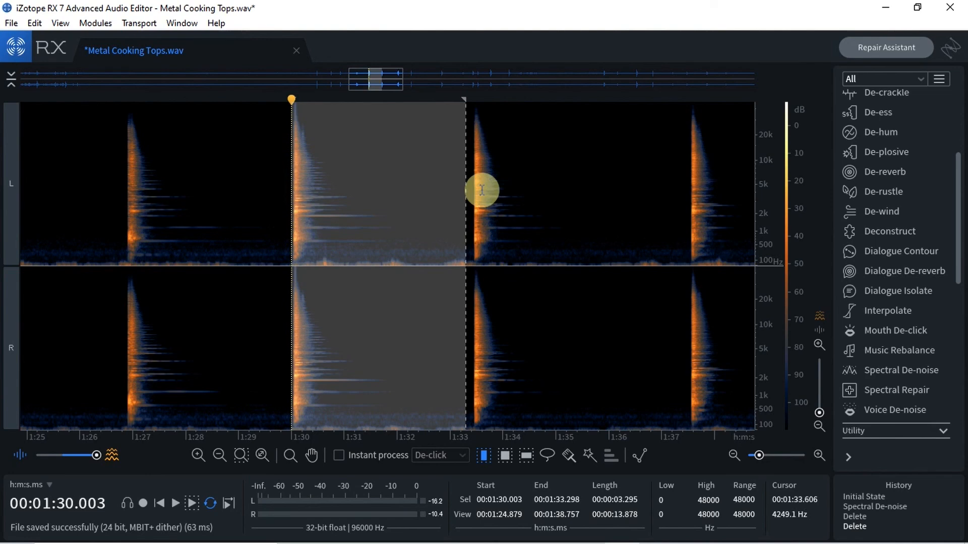
{"action": "key", "text": "space"}
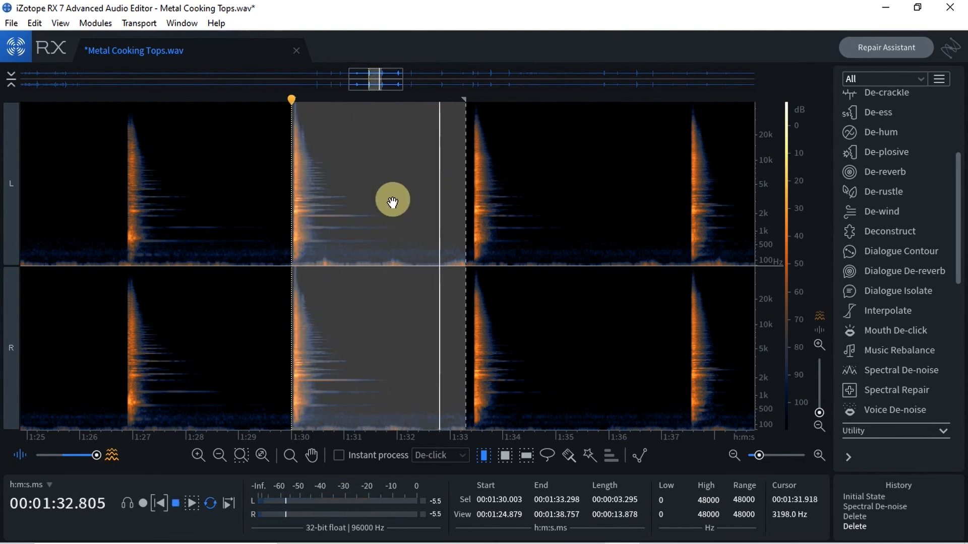
Try ending the fifth hit's selection at about 1:32.75, 1:32.51 and 1:33.39, auditioning the decay.
{"action": "left_click_drag", "start_coordinate": [467, 192], "coordinate": [438, 189]}
{"action": "key", "text": "space"}
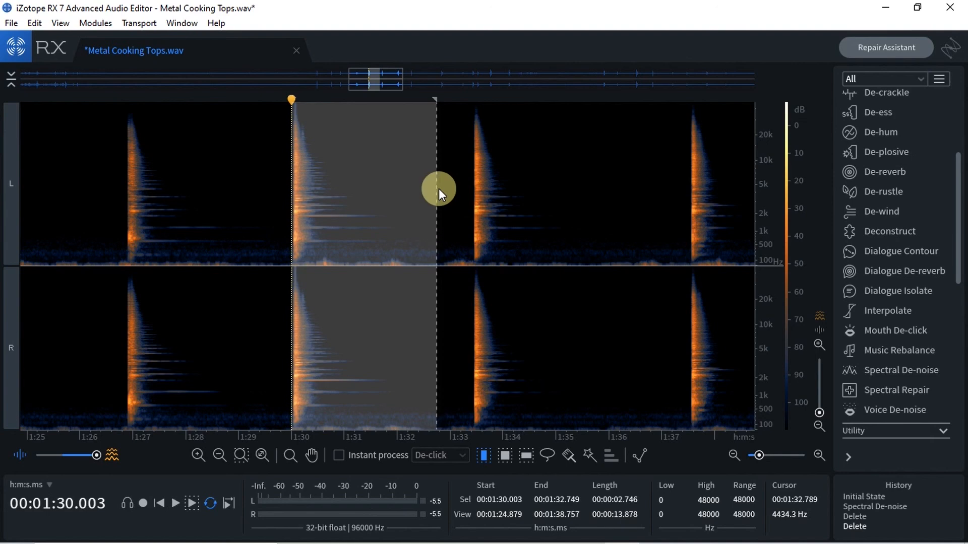
{"action": "key", "text": "space"}
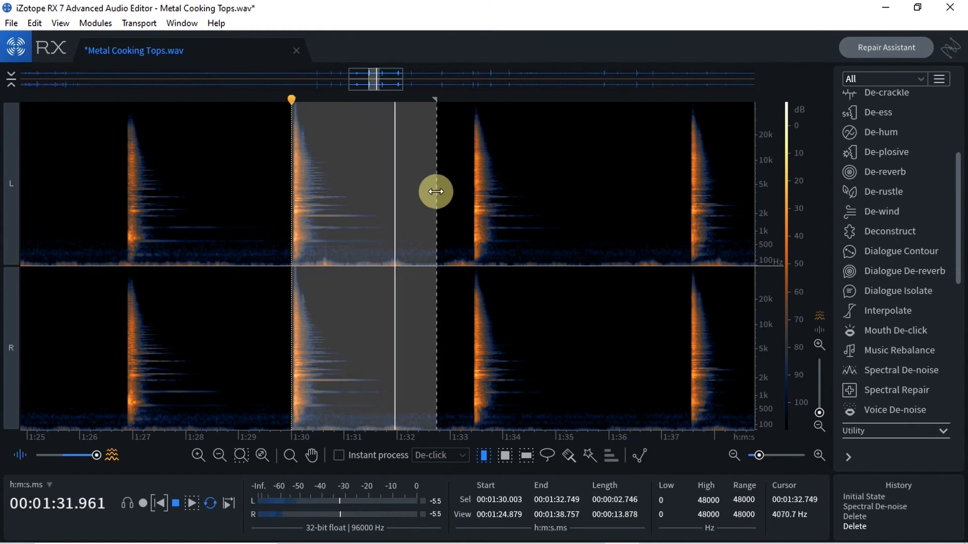
{"action": "left_click_drag", "start_coordinate": [435, 192], "coordinate": [423, 199]}
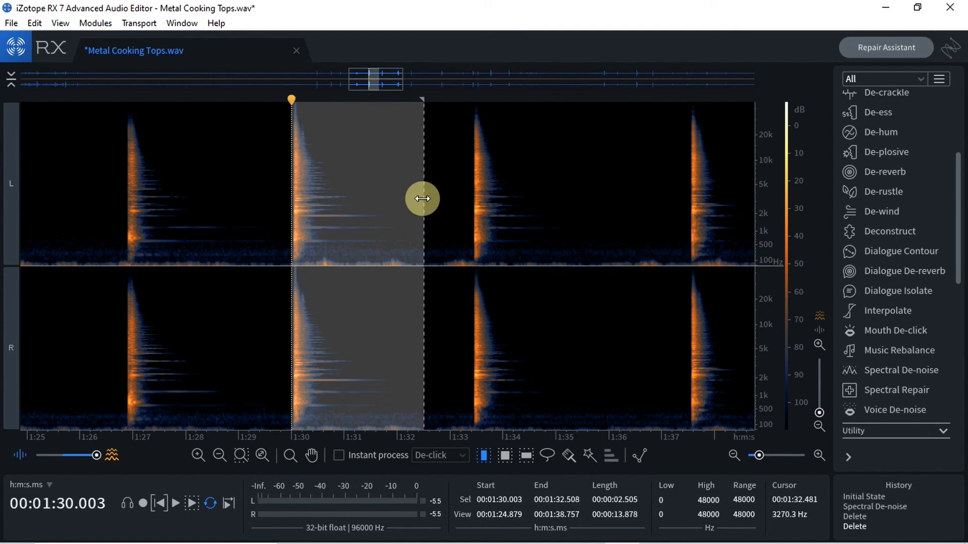
{"action": "left_click_drag", "start_coordinate": [422, 198], "coordinate": [469, 208]}
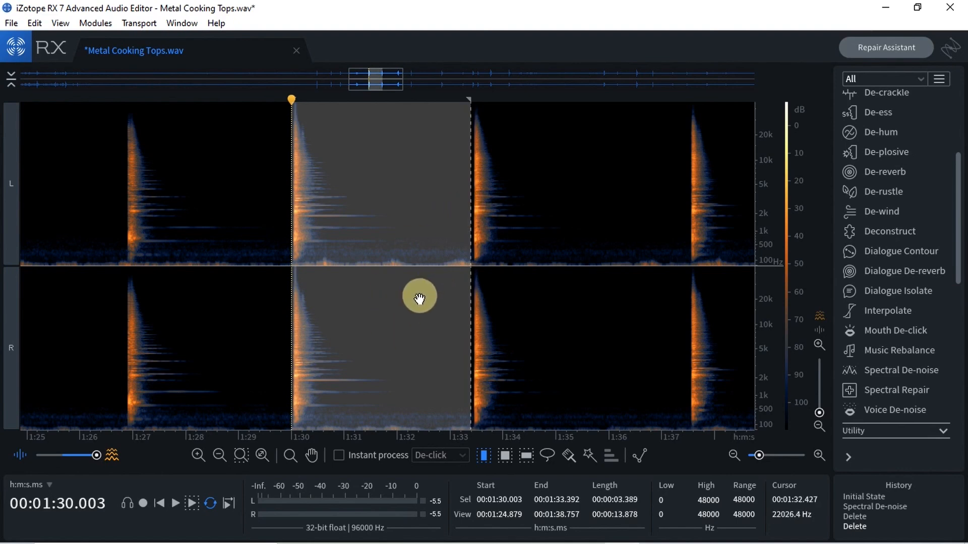
{"action": "key", "text": "space"}
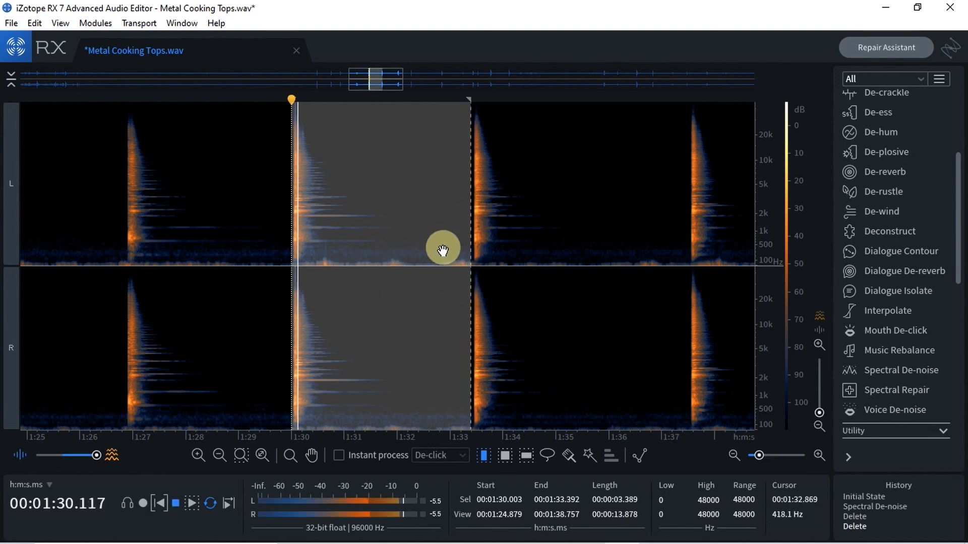
{"action": "key", "text": "space"}
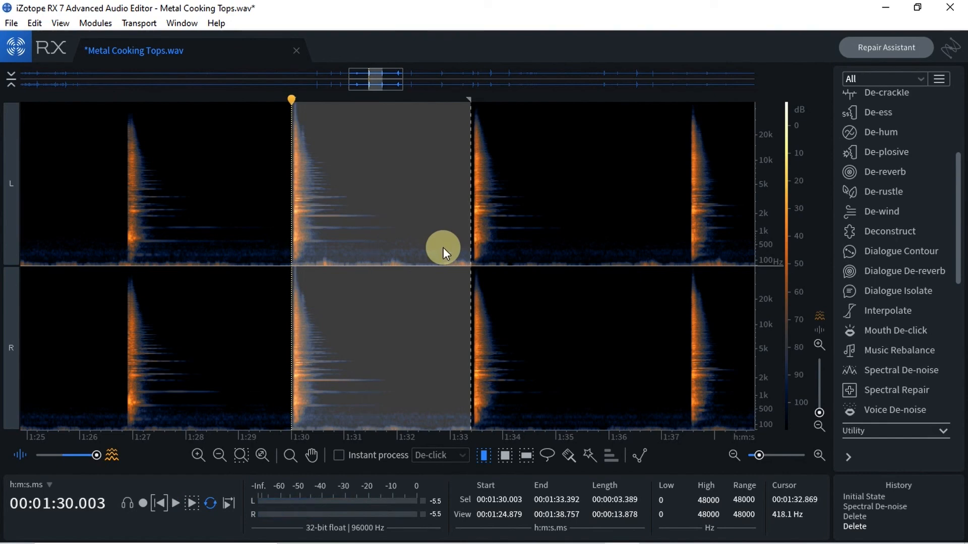
Shorten the fifth hit's selection while listening to its decay, so that it ends at about 1:32.68.
{"action": "left_click_drag", "start_coordinate": [471, 226], "coordinate": [409, 227]}
{"action": "key", "text": "space"}
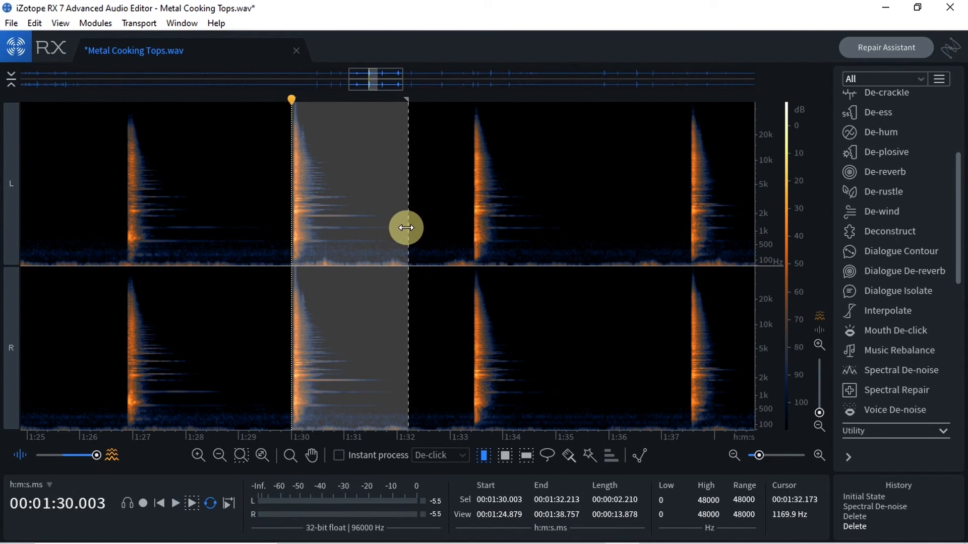
{"action": "mouse_move", "coordinate": [406, 228]}
{"action": "left_mouse_down"}
{"action": "mouse_move", "coordinate": [462, 233]}
{"action": "mouse_move", "coordinate": [404, 234]}
{"action": "mouse_move", "coordinate": [425, 241]}
{"action": "mouse_move", "coordinate": [413, 243]}
{"action": "left_mouse_up"}
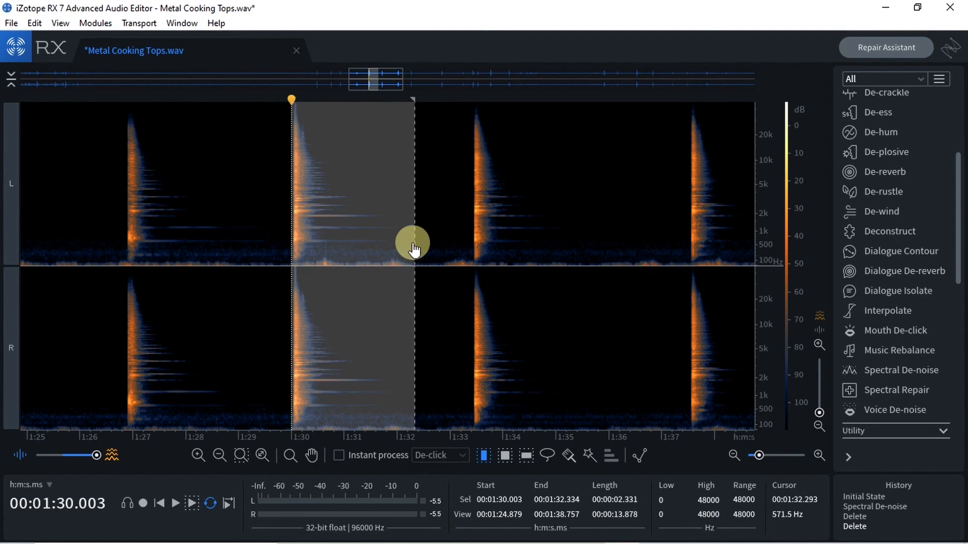
{"action": "key", "text": "ctrl+e"}
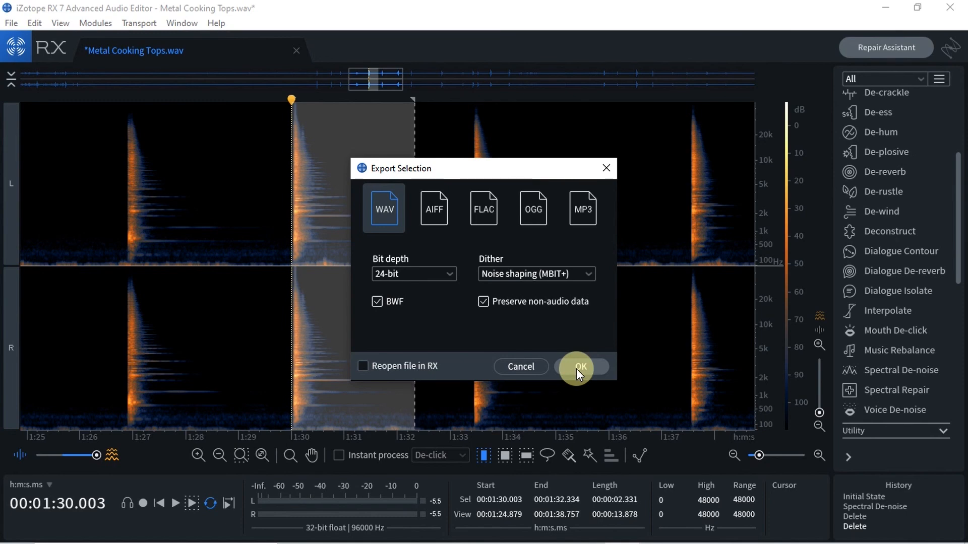
{"action": "left_click", "coordinate": [537, 371]}
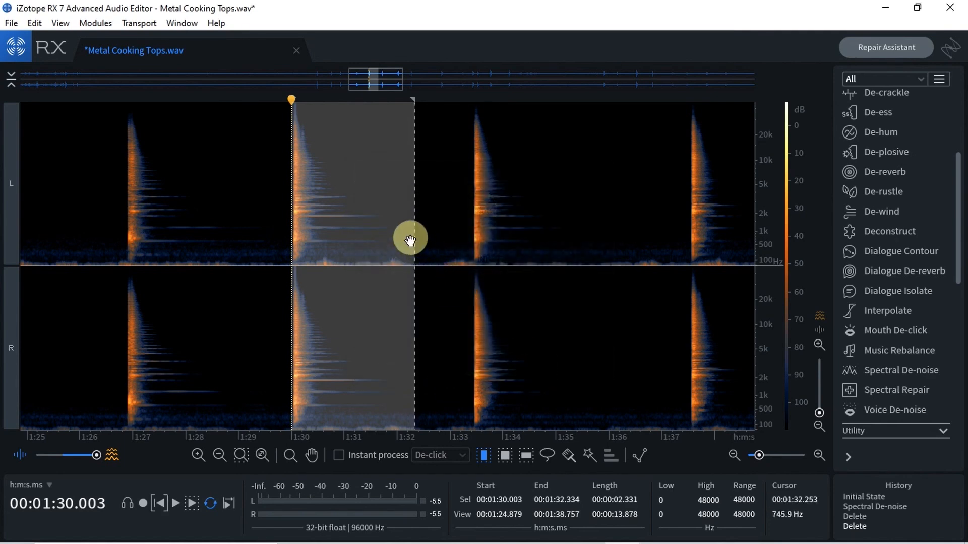
{"action": "left_click_drag", "start_coordinate": [416, 226], "coordinate": [435, 230]}
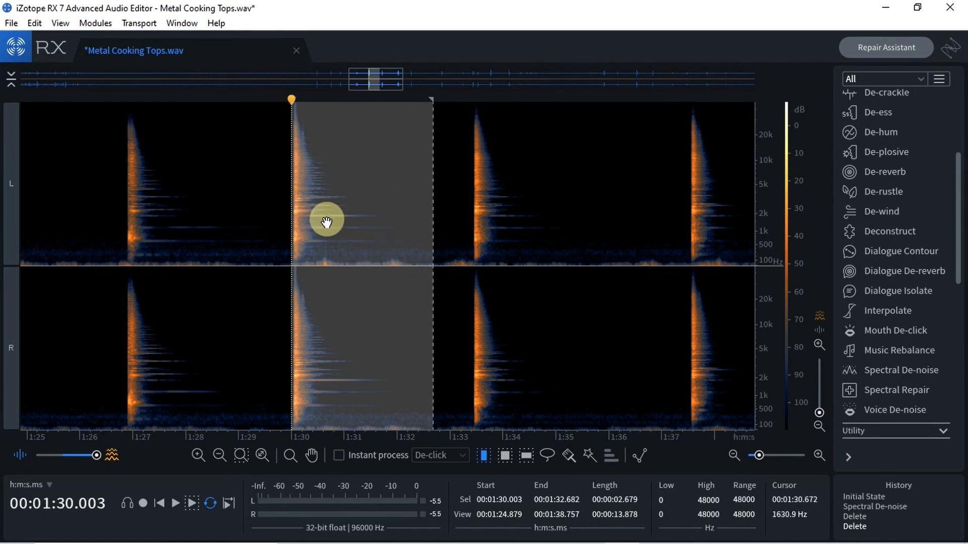
Export the selected fifth hit as a 24-bit WAV named MetalCookingTops09b_2s679ms_96kHz_24bits in the METALS folder.
{"action": "key", "text": "ctrl+shift+e"}
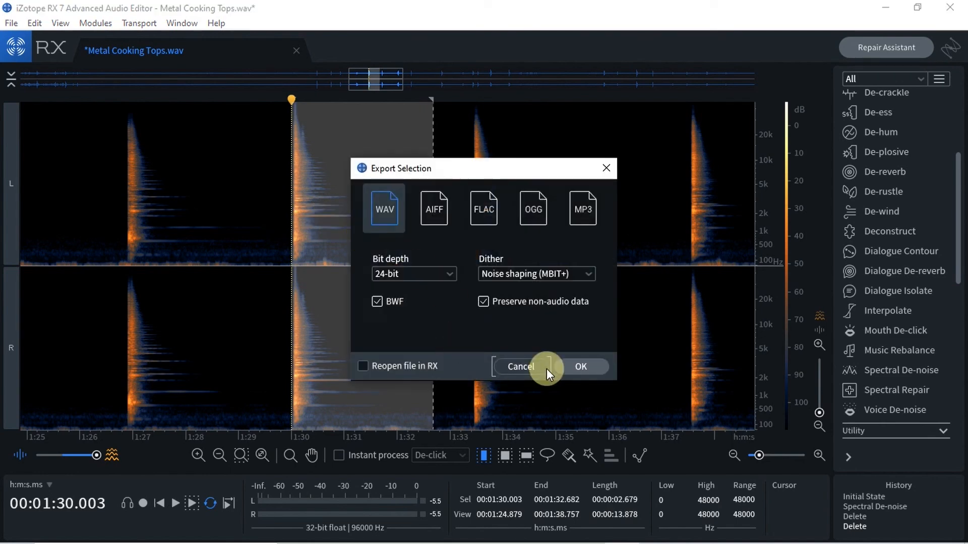
{"action": "left_click", "coordinate": [564, 367]}
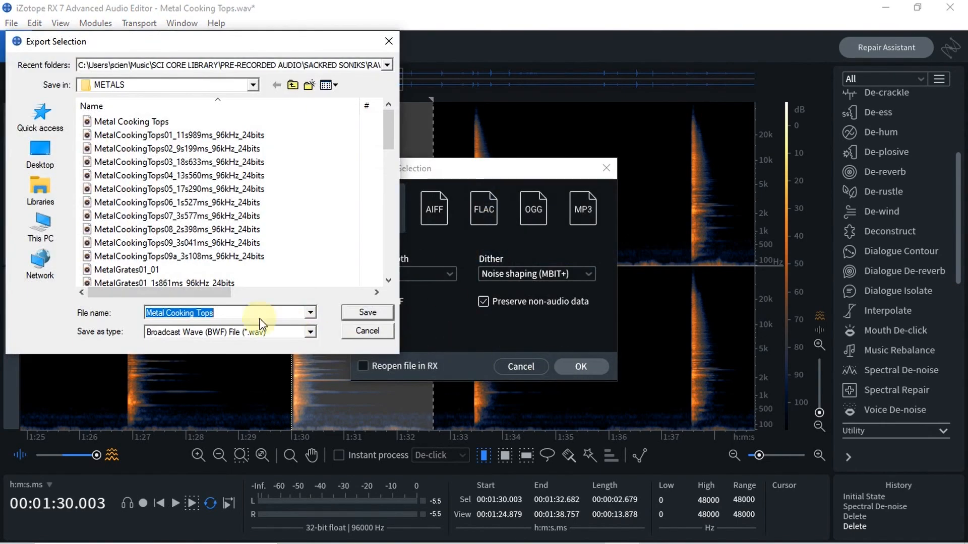
{"action": "type", "text": "MetalCookingTops07_3s577ms_96kHz_24bits"}
{"action": "left_click", "coordinate": [216, 313]}
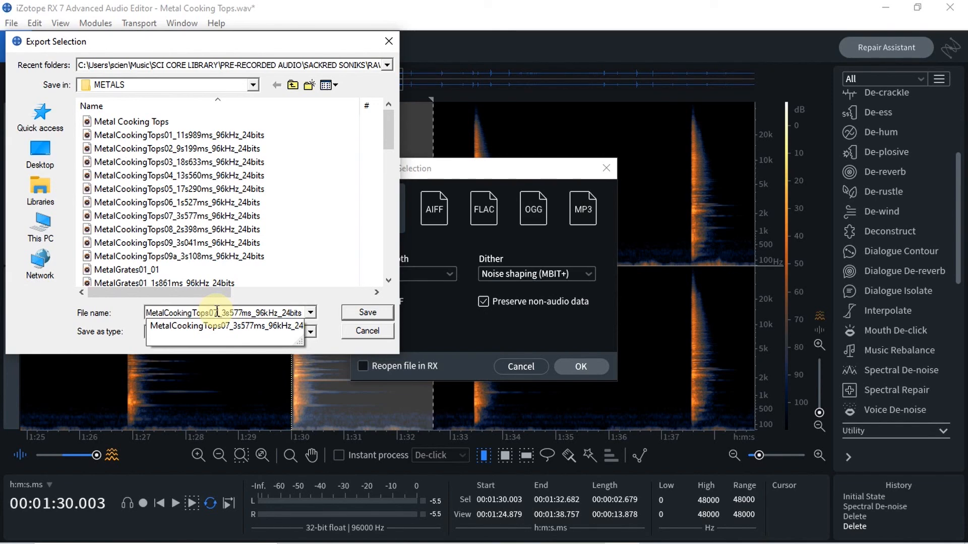
{"action": "key", "text": "BackSpace"}
{"action": "type", "text": "9"}
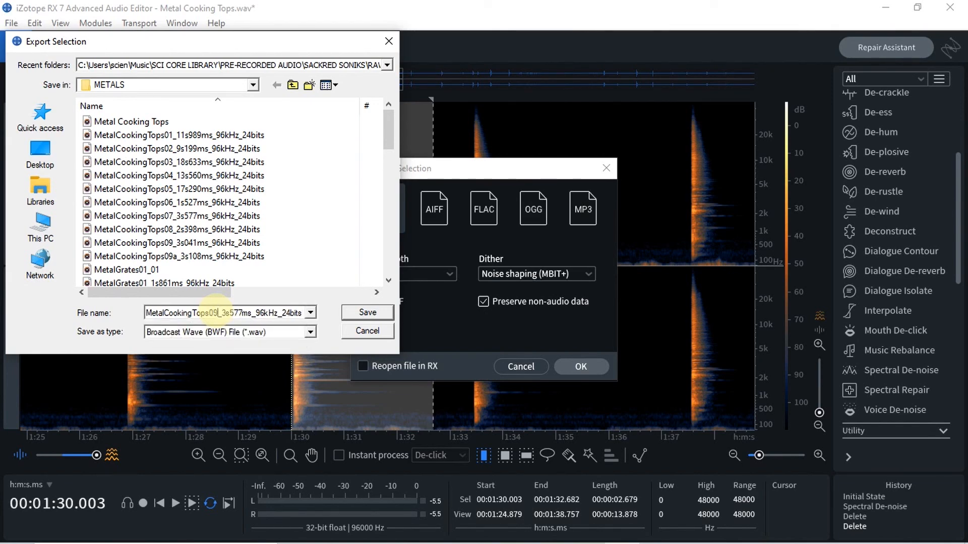
{"action": "type", "text": "b"}
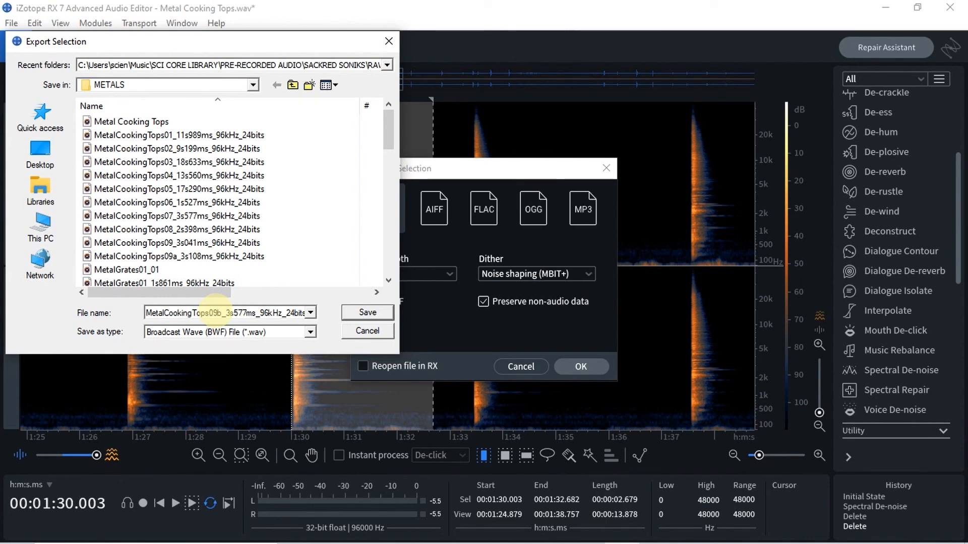
{"action": "mouse_move", "coordinate": [395, 123]}
{"action": "left_mouse_down"}
{"action": "mouse_move", "coordinate": [407, 183]}
{"action": "mouse_move", "coordinate": [402, 229]}
{"action": "mouse_move", "coordinate": [386, 115]}
{"action": "left_mouse_up"}
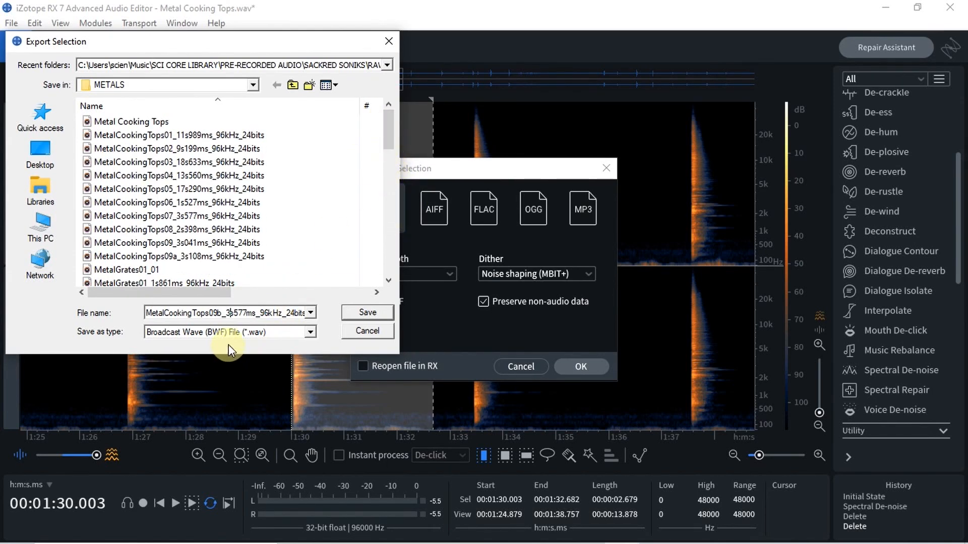
{"action": "key", "text": "BackSpace"}
{"action": "type", "text": "2"}
{"action": "key", "text": "BackSpace"}
{"action": "key", "text": "BackSpace"}
{"action": "key", "text": "BackSpace"}
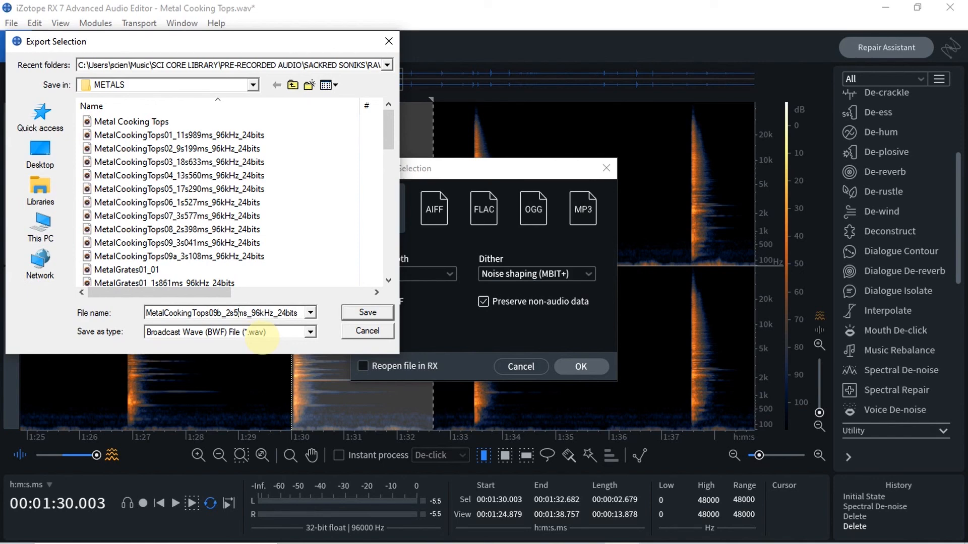
{"action": "type", "text": "679"}
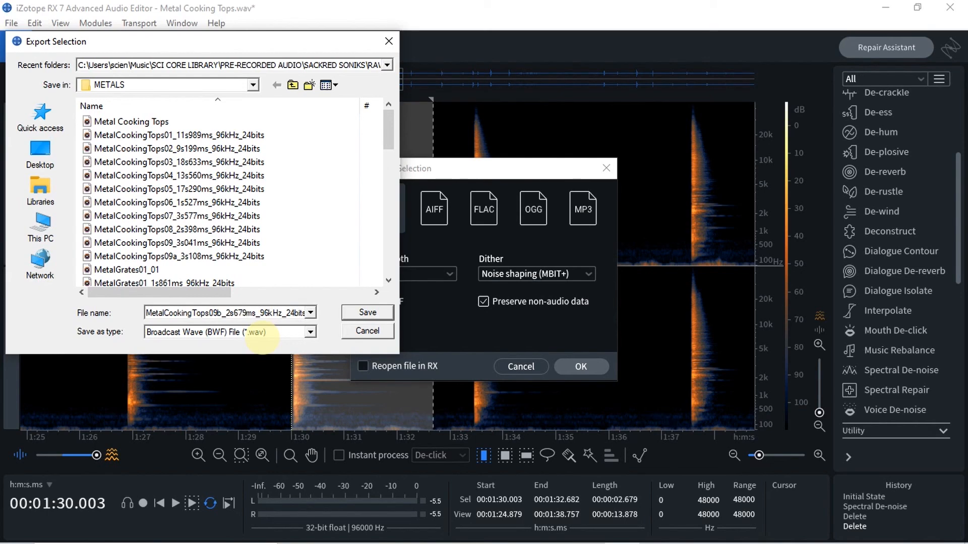
{"action": "left_click", "coordinate": [351, 313]}
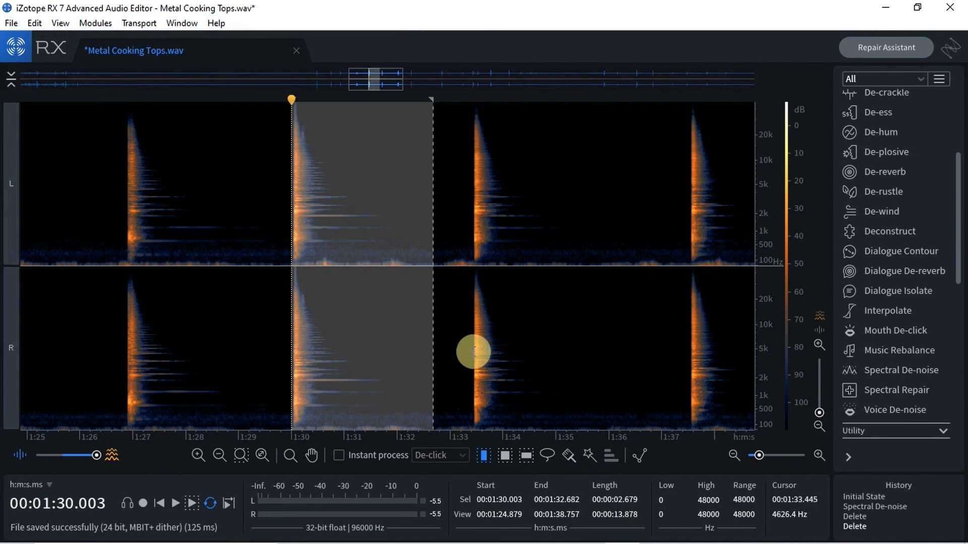
Select the sixth loud hit from about 1:33.42, audition its decay, and end the selection at about 1:36.55.
{"action": "left_click", "coordinate": [472, 352]}
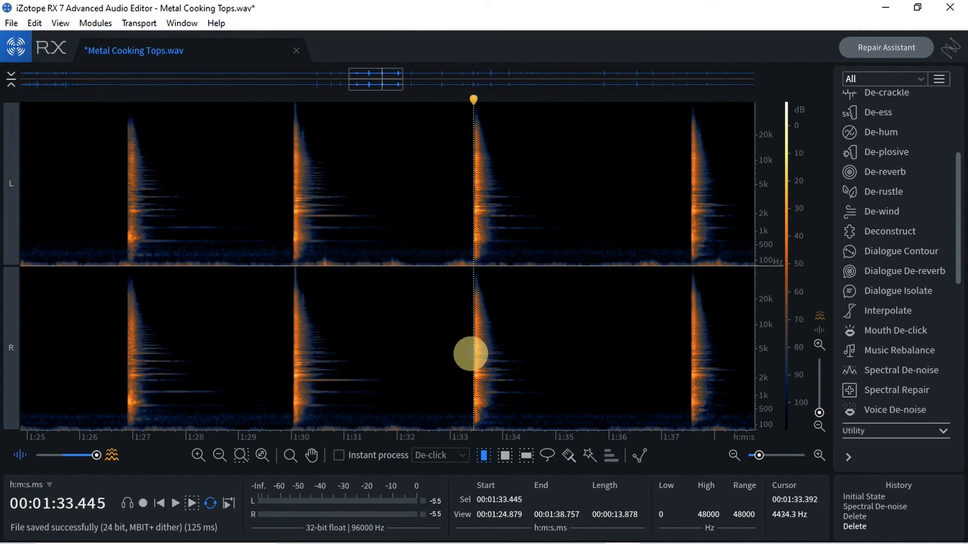
{"action": "left_click", "coordinate": [472, 355]}
{"action": "left_click_drag", "start_coordinate": [472, 355], "coordinate": [675, 358]}
{"action": "key", "text": "space"}
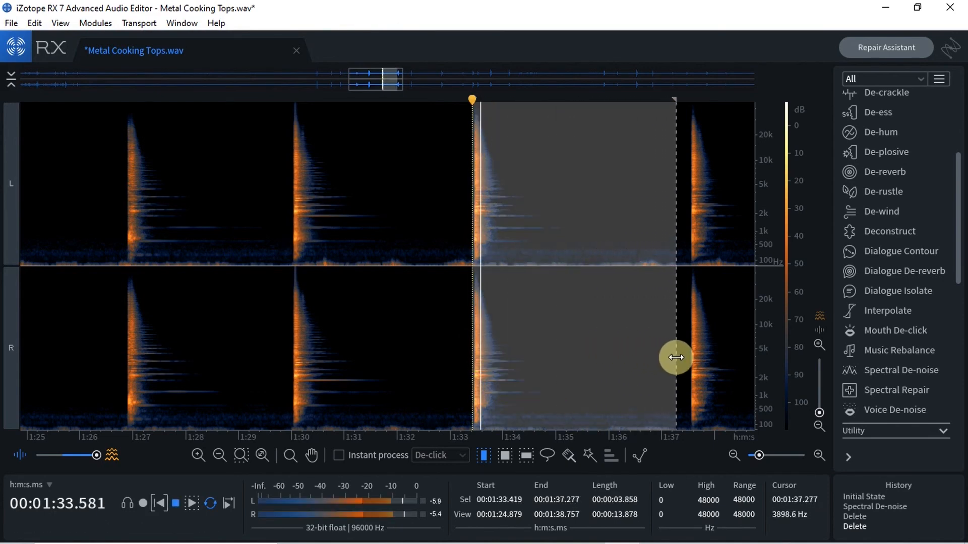
{"action": "mouse_move", "coordinate": [381, 79]}
{"action": "left_mouse_down"}
{"action": "mouse_move", "coordinate": [406, 81]}
{"action": "mouse_move", "coordinate": [391, 86]}
{"action": "left_mouse_up"}
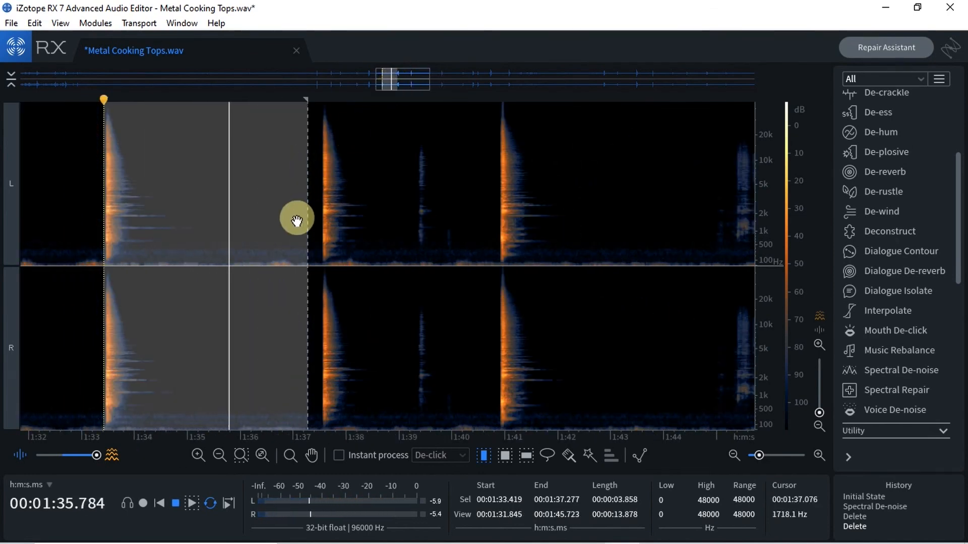
{"action": "left_click_drag", "start_coordinate": [305, 219], "coordinate": [268, 234]}
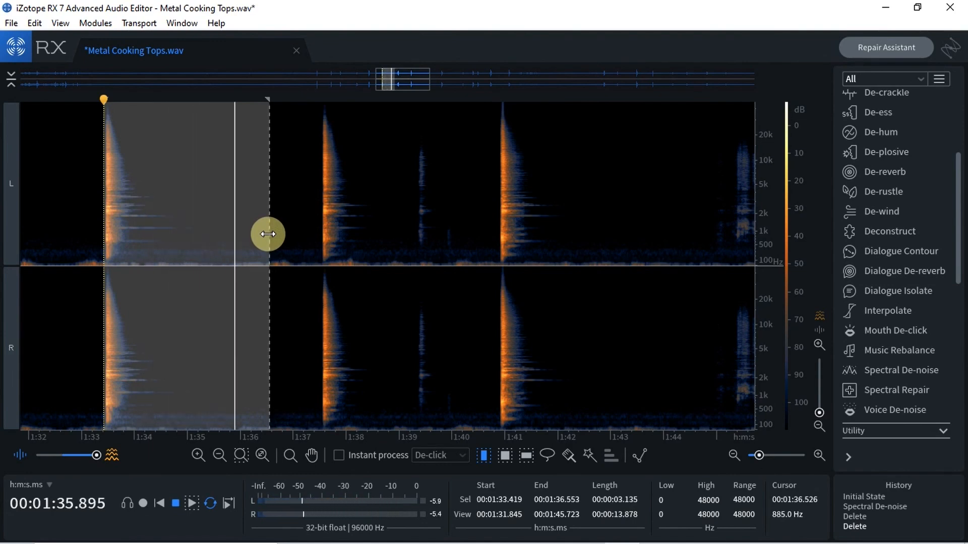
{"action": "key", "text": "space"}
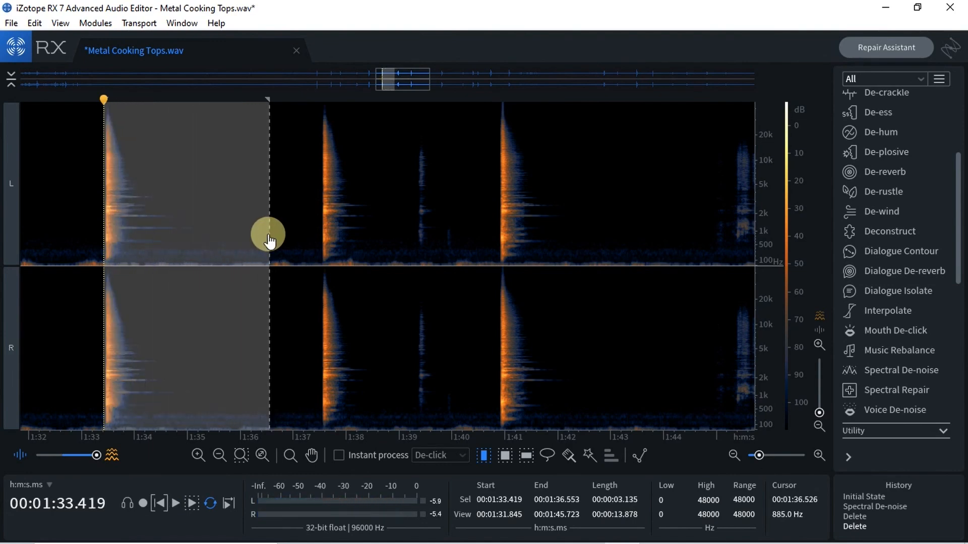
Export the selected sixth hit as a 24-bit WAV named MetalCookingTops09c_3s135ms_96kHz_24bits.
{"action": "key", "text": "ctrl+shift+e"}
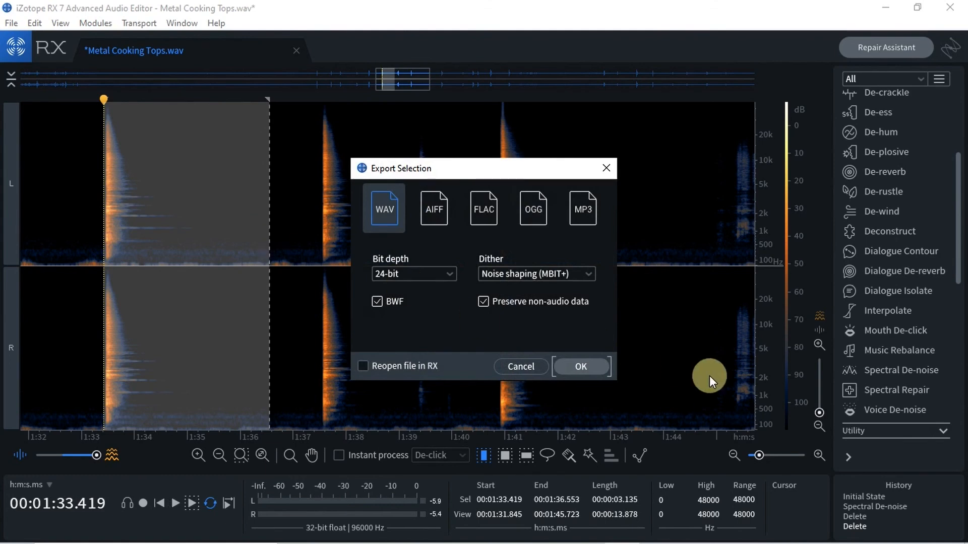
{"action": "left_click", "coordinate": [581, 366]}
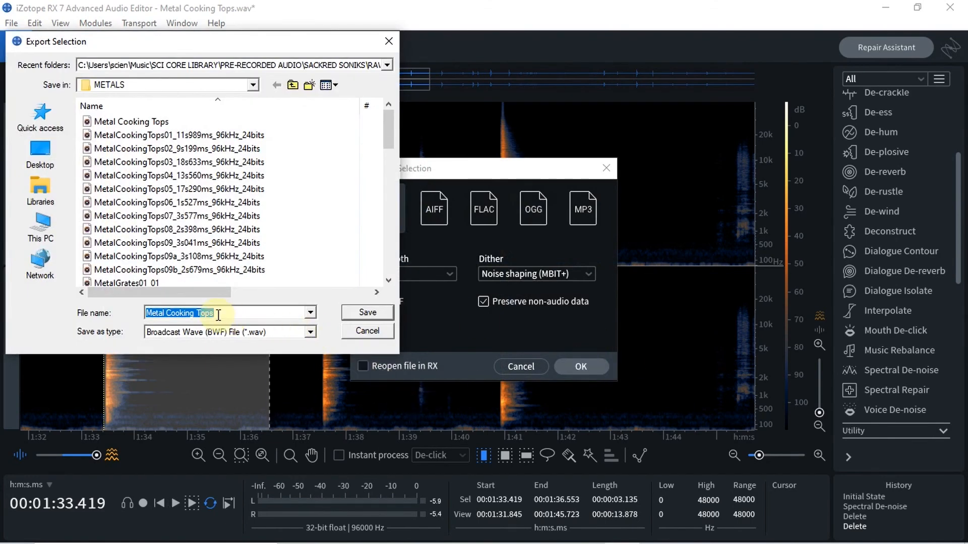
{"action": "type", "text": "MetalCookingTops07_3s577ms_96kHz_24bits"}
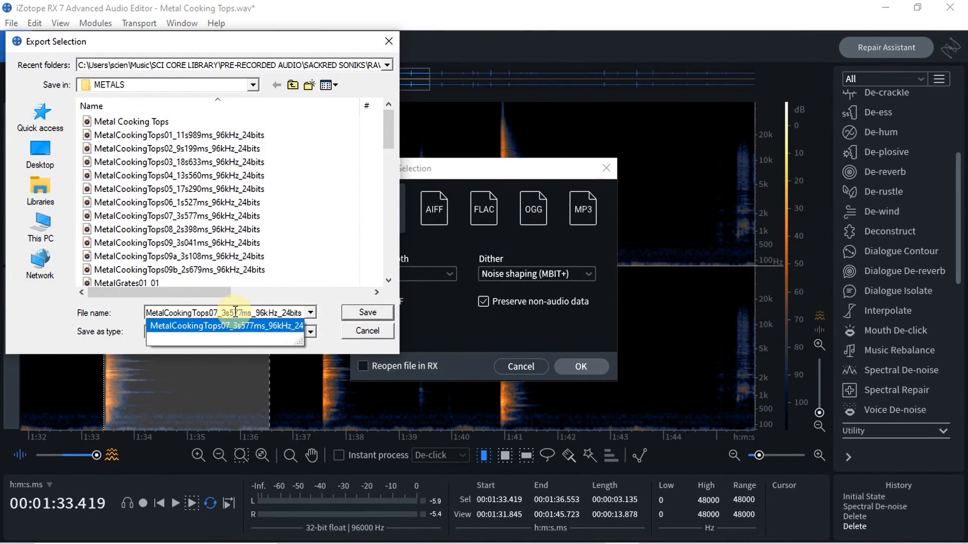
{"action": "key", "text": "BackSpace"}
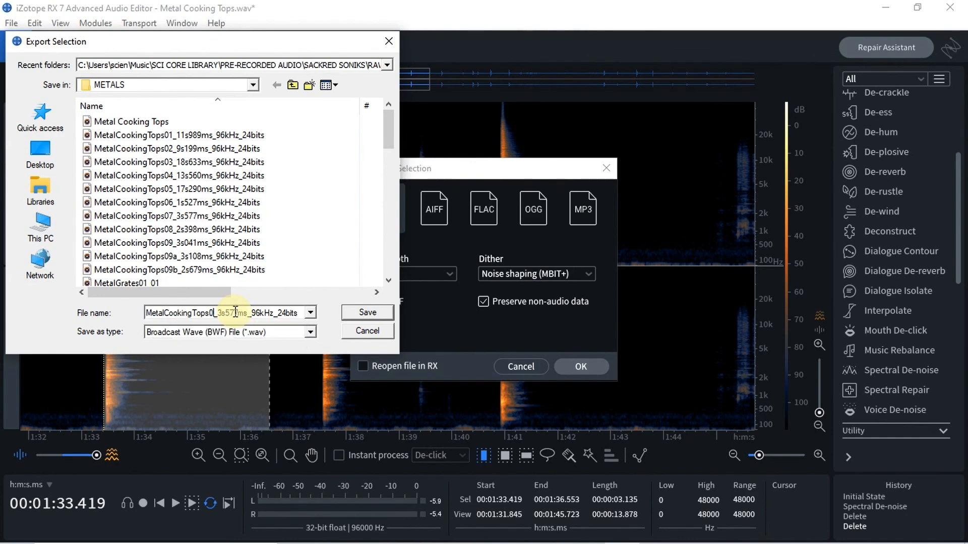
{"action": "type", "text": "9c"}
{"action": "key", "text": "BackSpace"}
{"action": "key", "text": "BackSpace"}
{"action": "type", "text": "13"}
{"action": "left_click_drag", "start_coordinate": [242, 313], "coordinate": [262, 313]}
{"action": "left_click", "coordinate": [348, 319]}
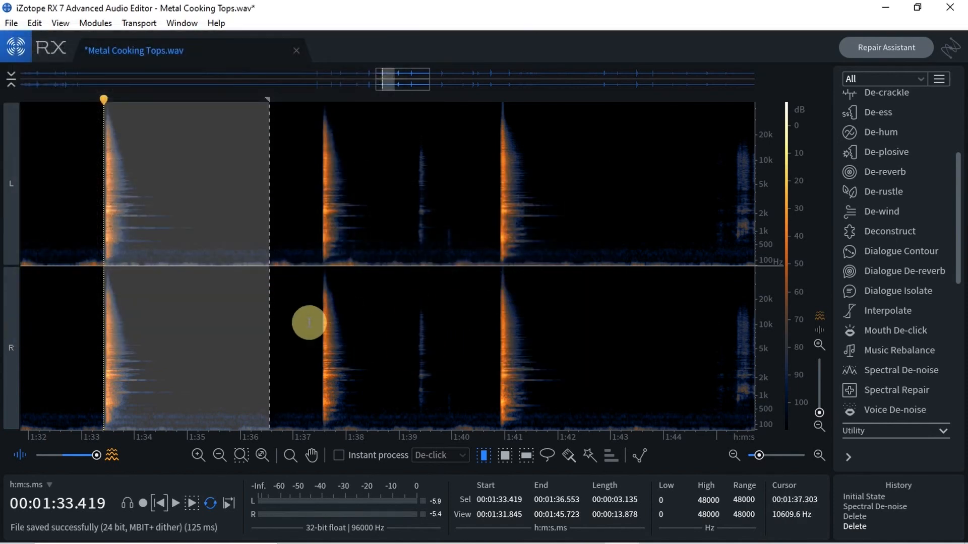
Select the seventh loud hit from about 1:37.52 to 1:39.10, stopping before the faint noise, and audition it.
{"action": "left_click", "coordinate": [320, 328]}
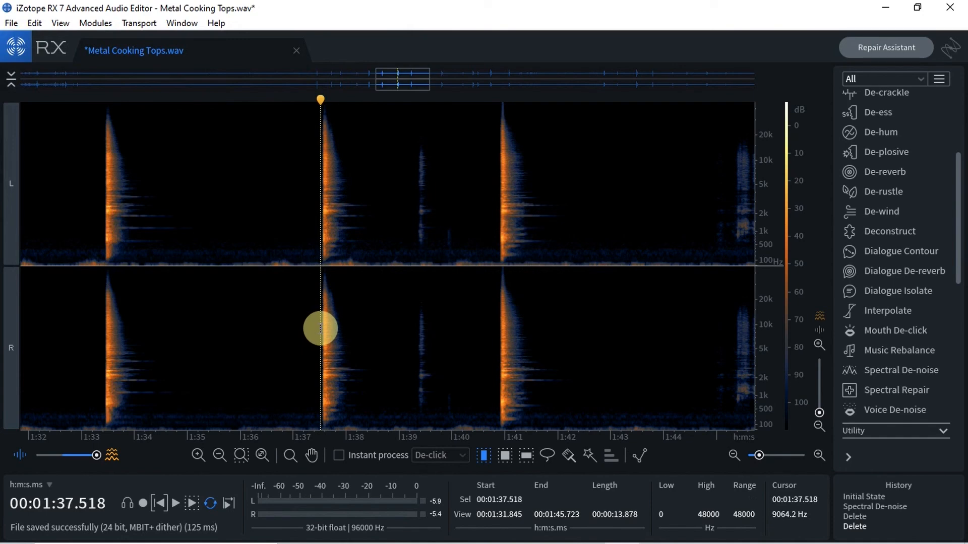
{"action": "left_click_drag", "start_coordinate": [320, 329], "coordinate": [414, 339]}
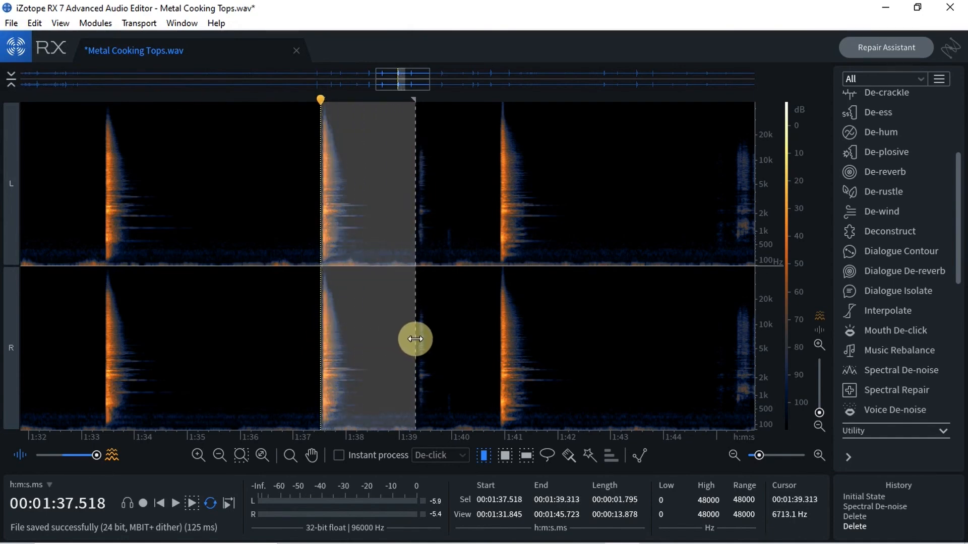
{"action": "key", "text": "space"}
{"action": "left_click_drag", "start_coordinate": [415, 338], "coordinate": [404, 340]}
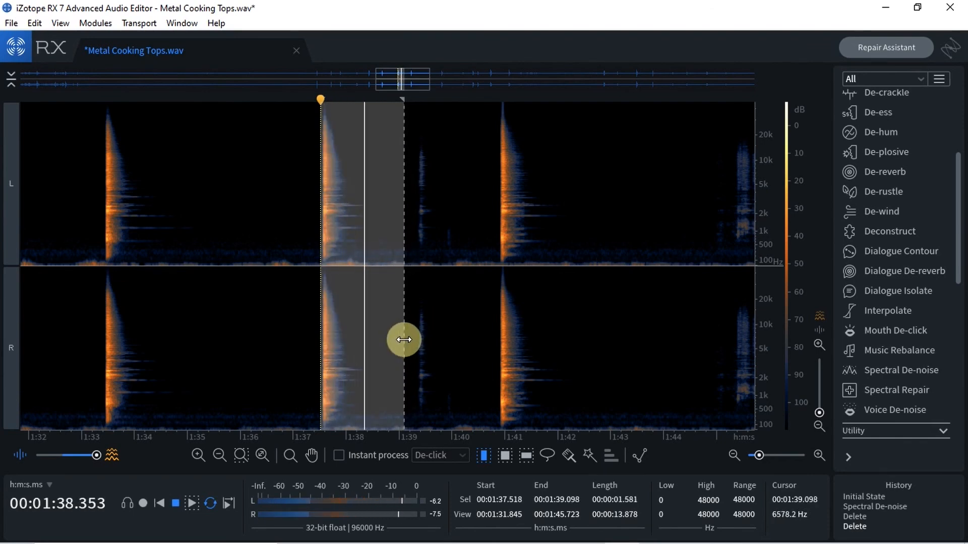
{"action": "key", "text": "space"}
Export the selected seventh hit as a 24-bit WAV named MetalCookingTops09d_1s581ms_96kHz_24bits.
{"action": "key", "text": "ctrl+shift+e"}
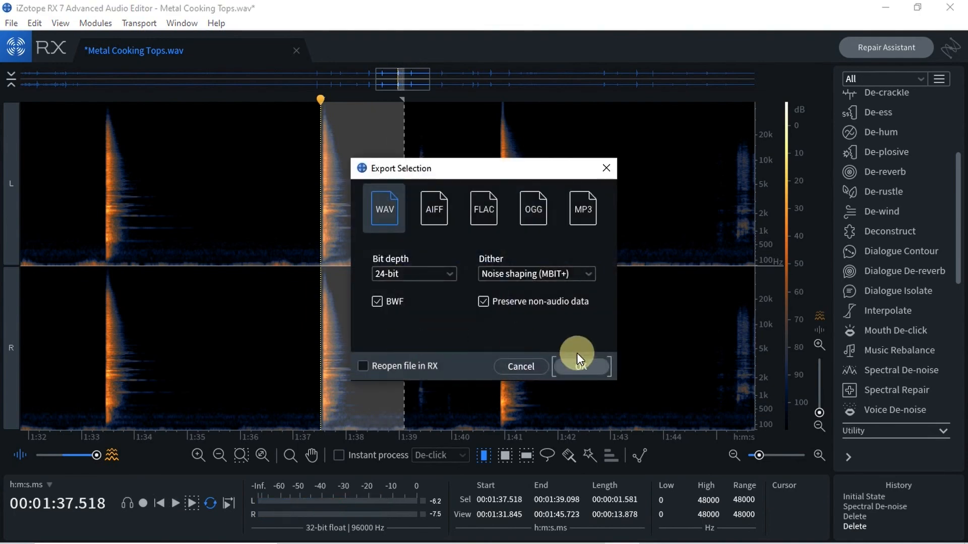
{"action": "left_click", "coordinate": [592, 364]}
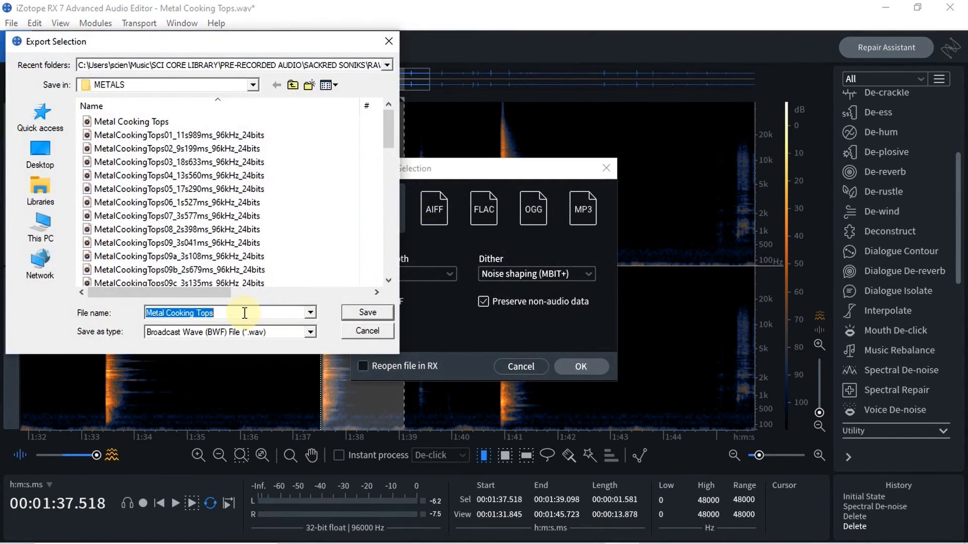
{"action": "type", "text": "MetalCookingTops07_3s577ms_96kHz_24bits"}
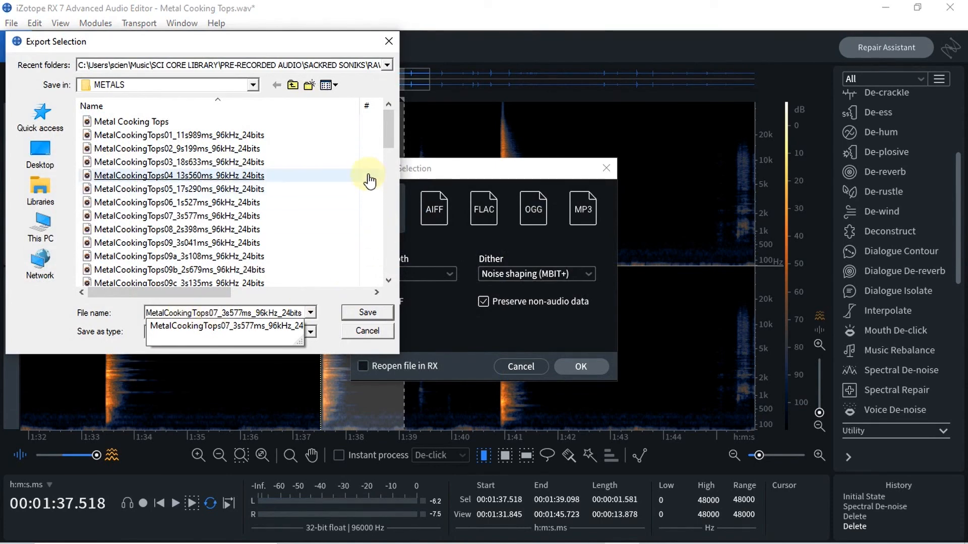
{"action": "left_click_drag", "start_coordinate": [388, 143], "coordinate": [389, 160]}
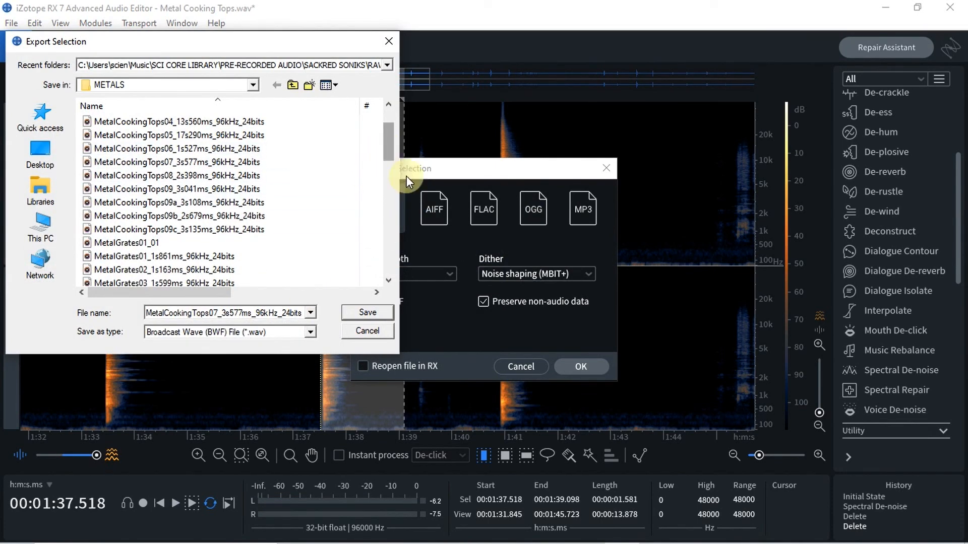
{"action": "key", "text": "BackSpace"}
{"action": "type", "text": "9"}
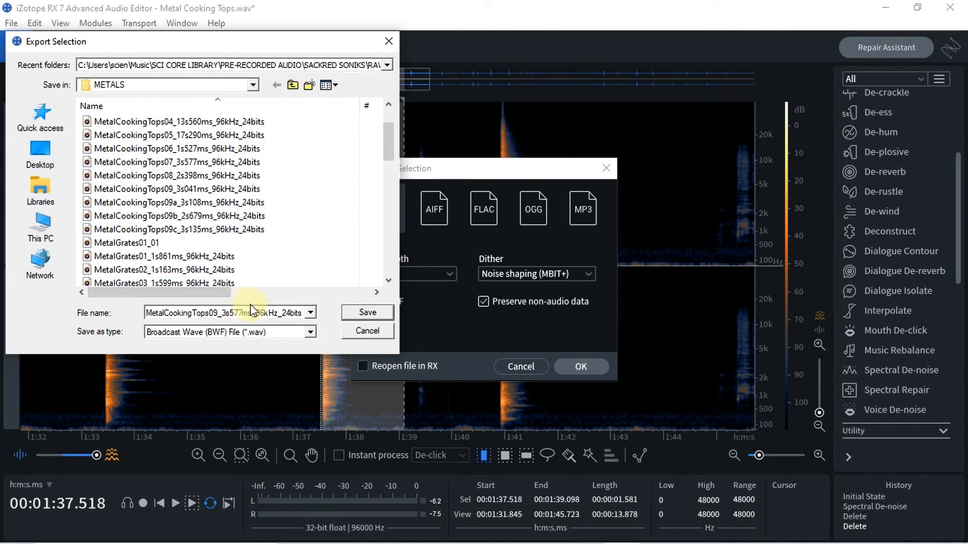
{"action": "type", "text": "d"}
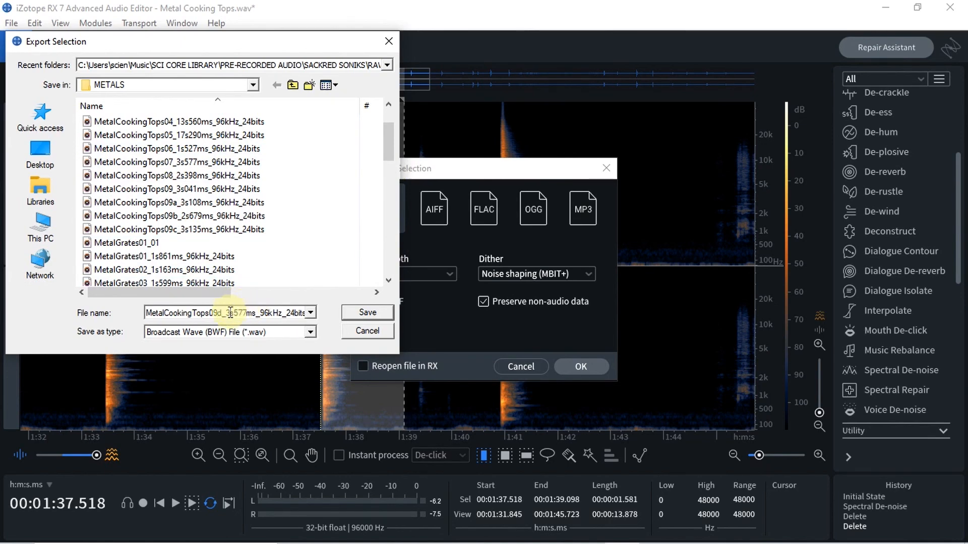
{"action": "key", "text": "Delete"}
{"action": "type", "text": "1"}
{"action": "key", "text": "BackSpace"}
{"action": "key", "text": "BackSpace"}
{"action": "type", "text": "81"}
{"action": "left_click", "coordinate": [361, 313]}
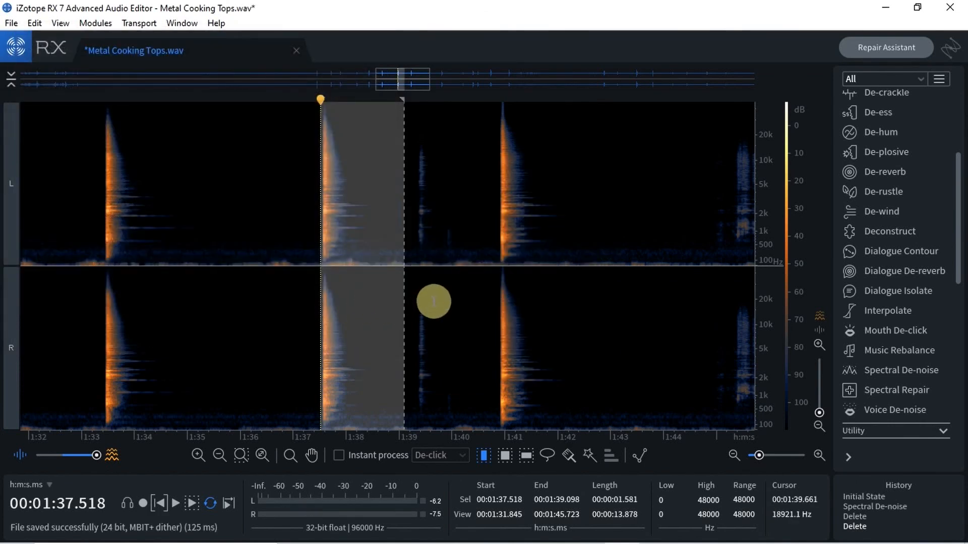
Listen to the faint noise after the seventh hit, starting playback at about 1:39.41 and 1:39.33.
{"action": "left_click", "coordinate": [420, 311]}
{"action": "key", "text": "space"}
{"action": "key", "text": "space"}
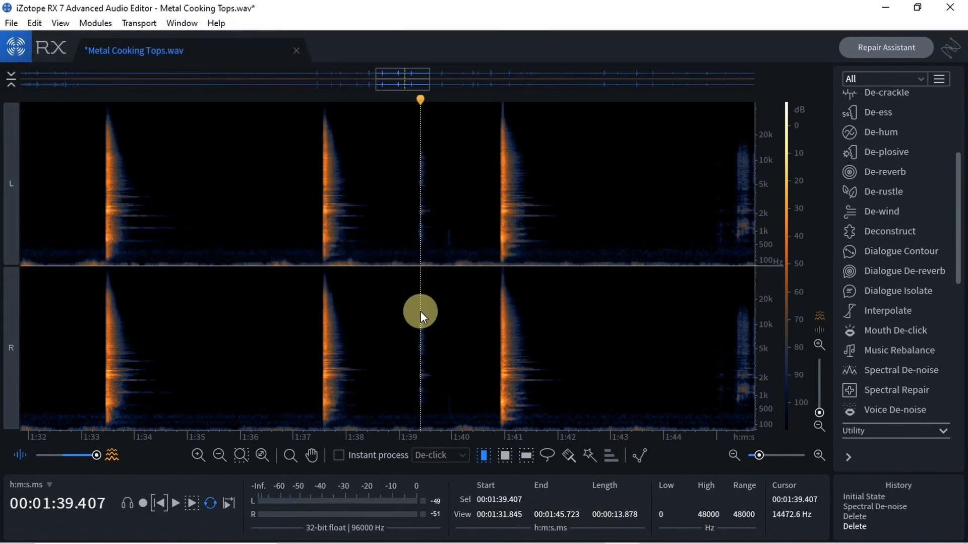
{"action": "left_click", "coordinate": [416, 312]}
{"action": "key", "text": "space"}
{"action": "key", "text": "space"}
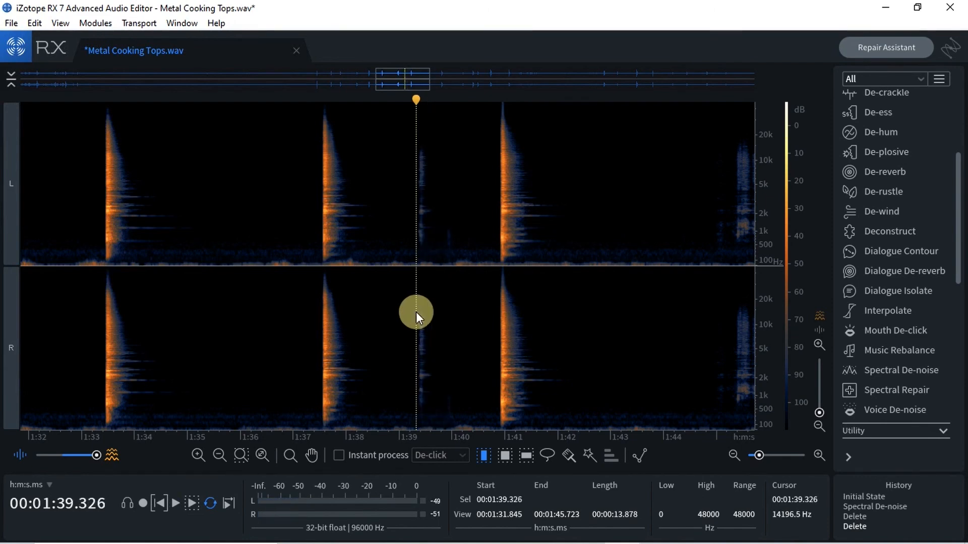
{"action": "key", "text": "space"}
{"action": "key", "text": "space"}
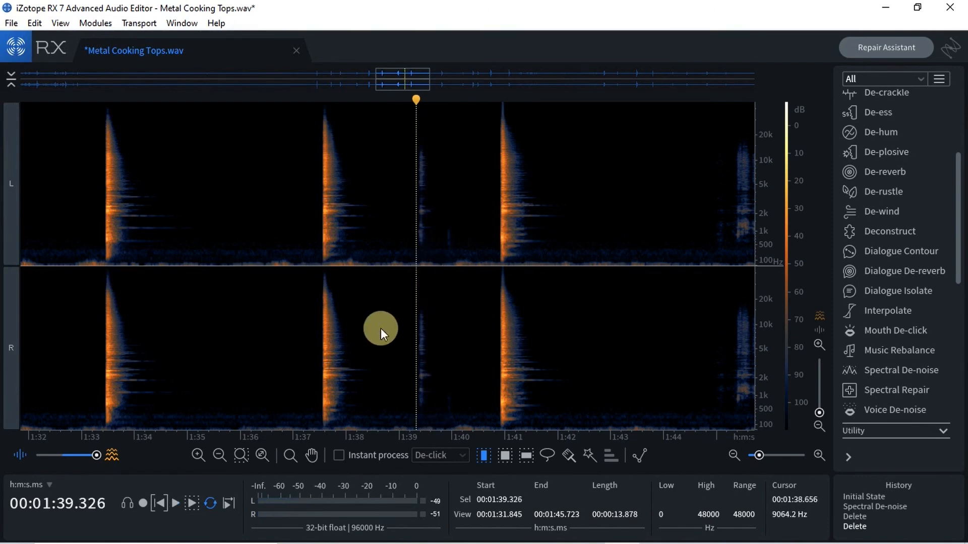
Select the eighth loud hit with its decay, from about 1:40.88 to 1:42.74, and play it back.
{"action": "left_click_drag", "start_coordinate": [499, 217], "coordinate": [597, 222]}
{"action": "key", "text": "space"}
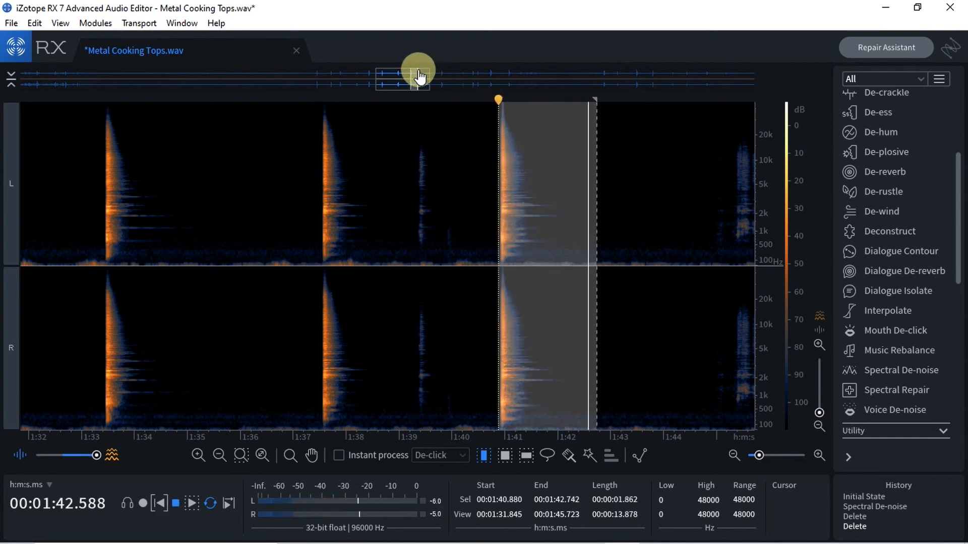
{"action": "mouse_move", "coordinate": [415, 81]}
{"action": "left_mouse_down"}
{"action": "mouse_move", "coordinate": [449, 82]}
{"action": "mouse_move", "coordinate": [423, 91]}
{"action": "left_mouse_up"}
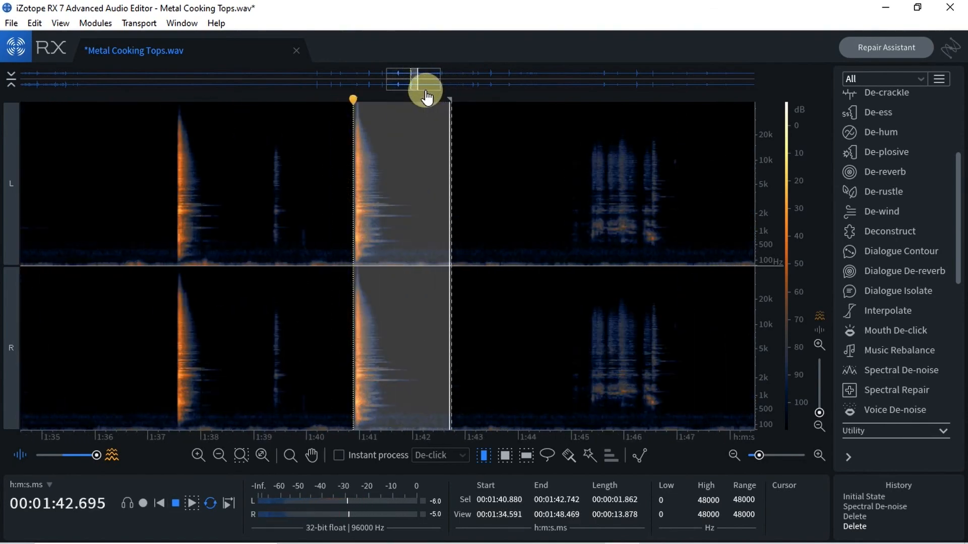
{"action": "scroll", "coordinate": [410, 173], "scroll_direction": "up", "scroll_amount": 3}
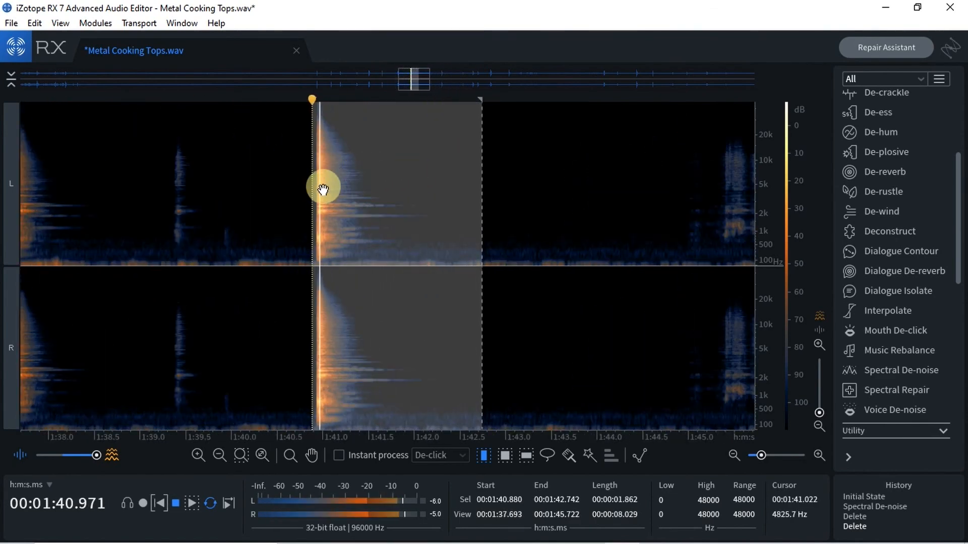
Tighten the start of the eighth hit's selection to about 1:40.905 and audition it.
{"action": "left_click_drag", "start_coordinate": [310, 191], "coordinate": [313, 192]}
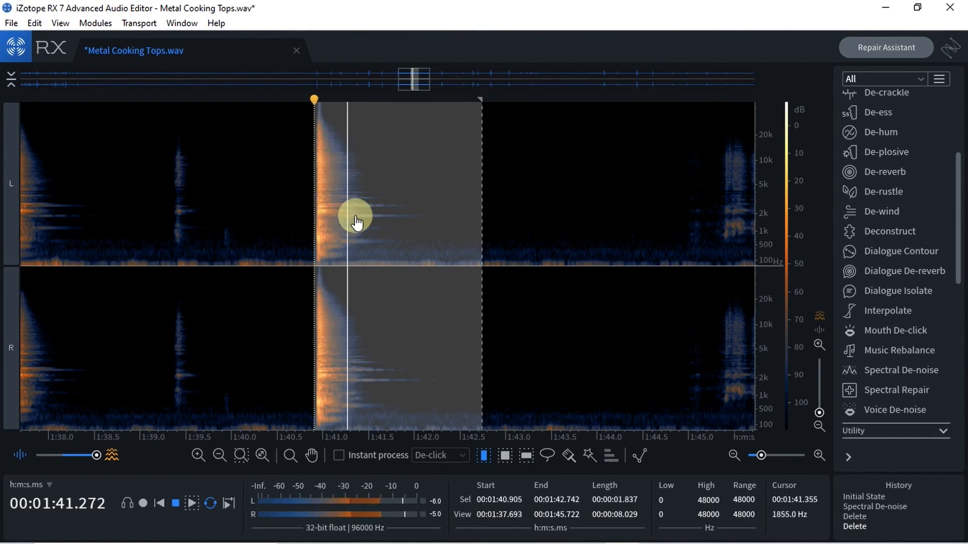
{"action": "scroll", "coordinate": [355, 222], "scroll_direction": "up", "scroll_amount": 2}
{"action": "key", "text": "space"}
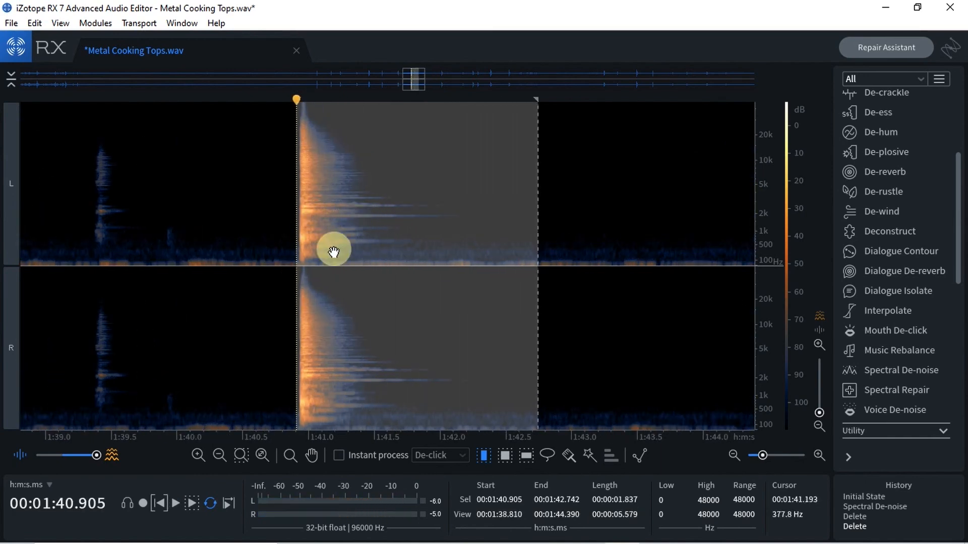
{"action": "key", "text": "space"}
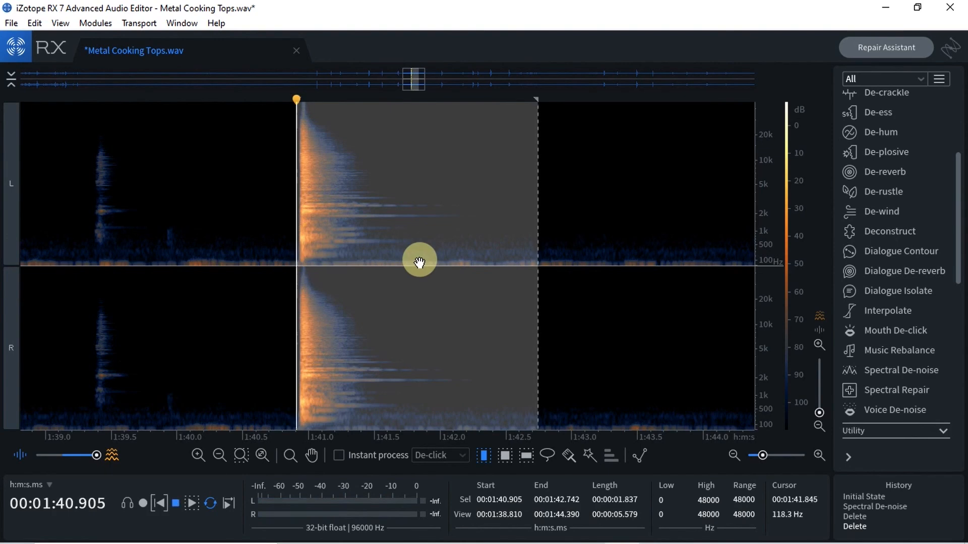
{"action": "key", "text": "space"}
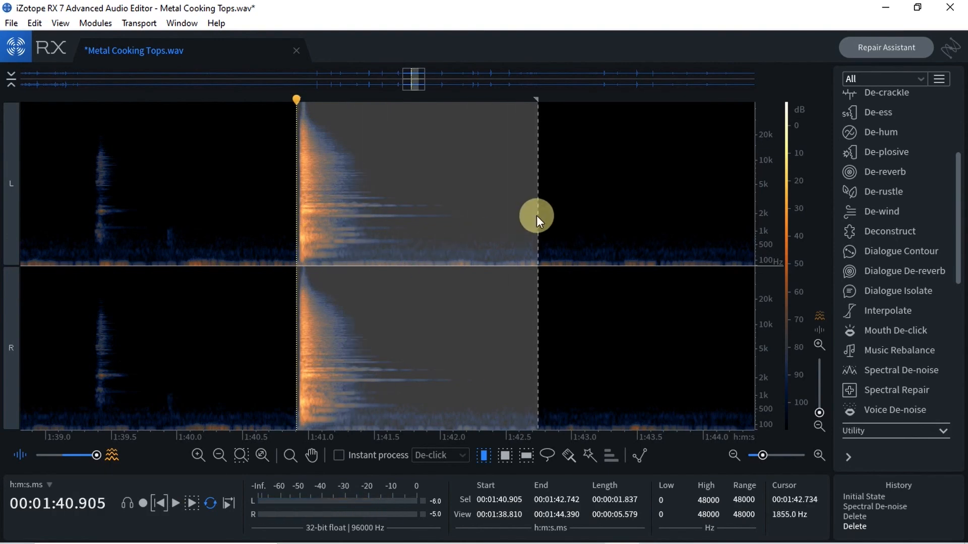
Export the selected eighth hit as a 24-bit WAV named MetalCookingTops09e_1s837ms_96kHz_24bits.
{"action": "key", "text": "ctrl+alt+shift+s"}
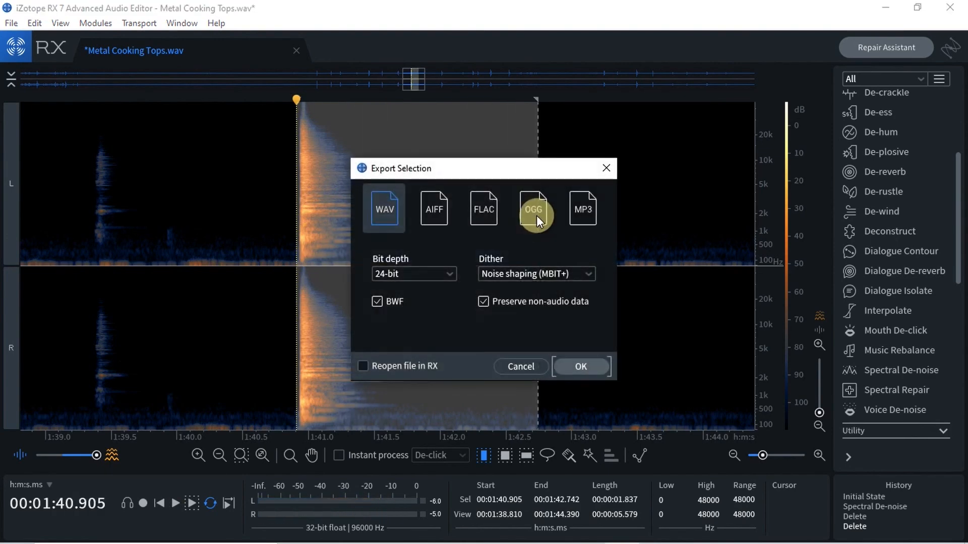
{"action": "left_click", "coordinate": [573, 361]}
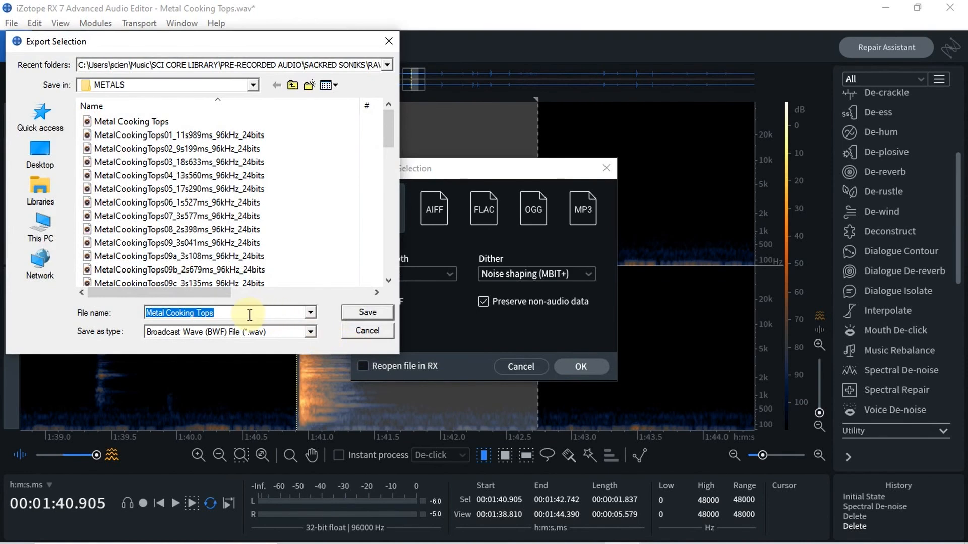
{"action": "scroll", "coordinate": [393, 139], "scroll_direction": "down", "scroll_amount": 1}
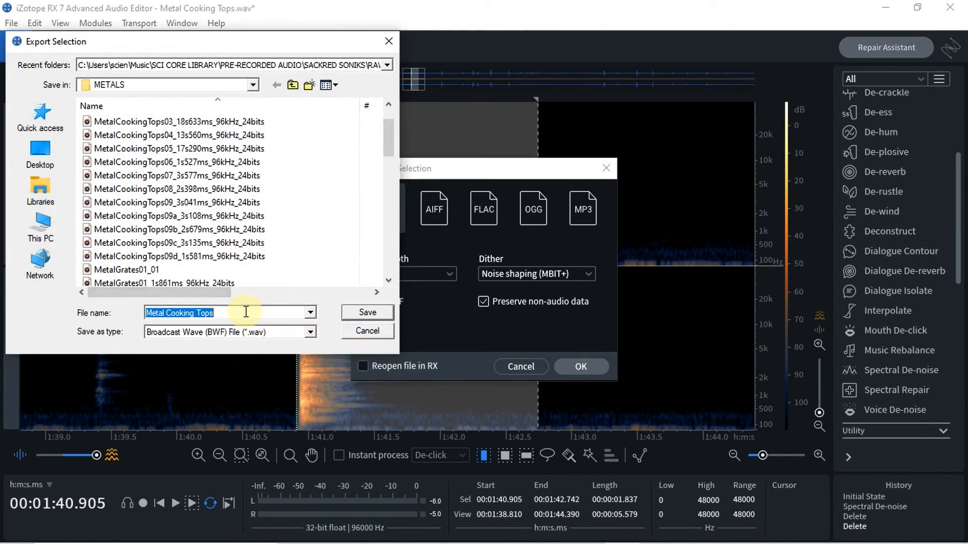
{"action": "type", "text": "MetalCookingTops07_3s577ms_96kHz_24bits"}
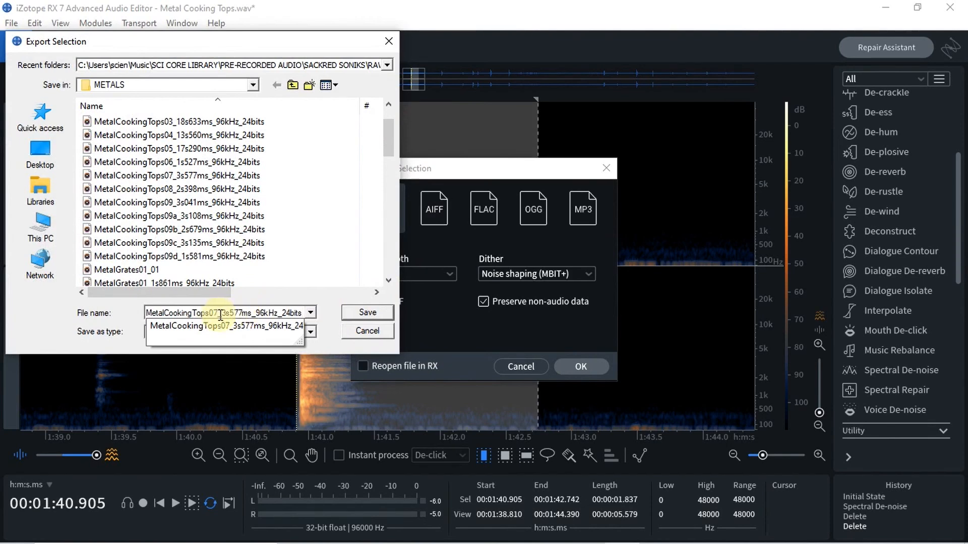
{"action": "key", "text": "BackSpace"}
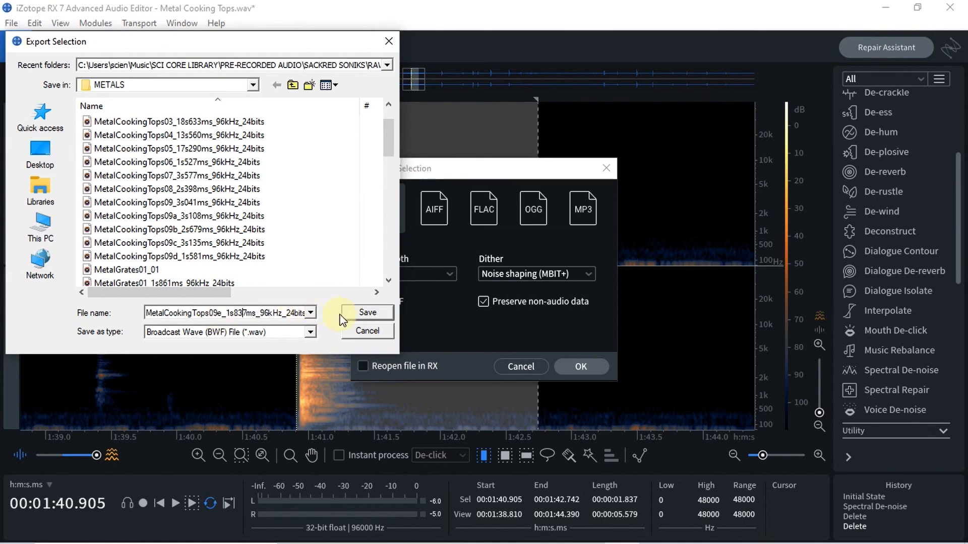
{"action": "left_click", "coordinate": [370, 315]}
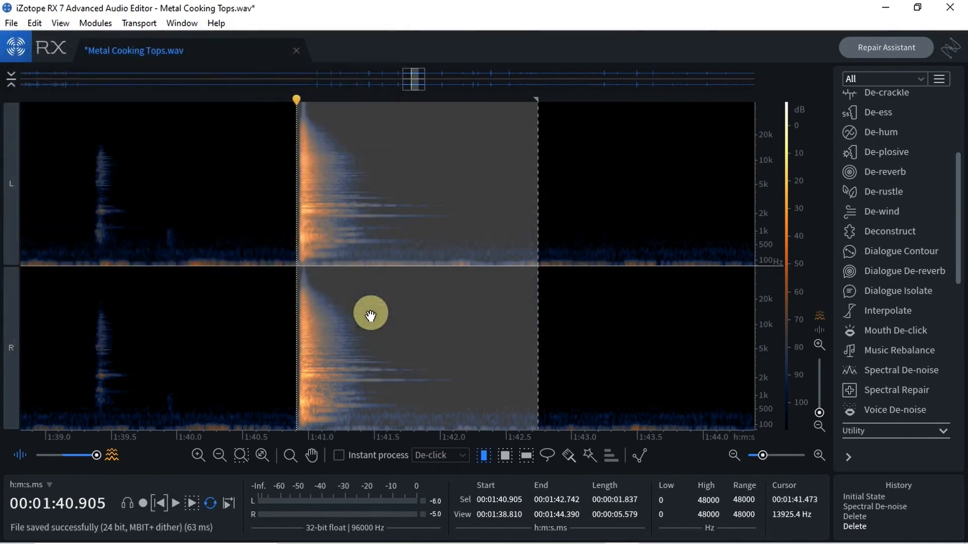
Listen to the cluster of quiet sounds after the eighth hit, starting playback at about 1:44.58 and 1:45.06.
{"action": "left_click_drag", "start_coordinate": [424, 79], "coordinate": [476, 86]}
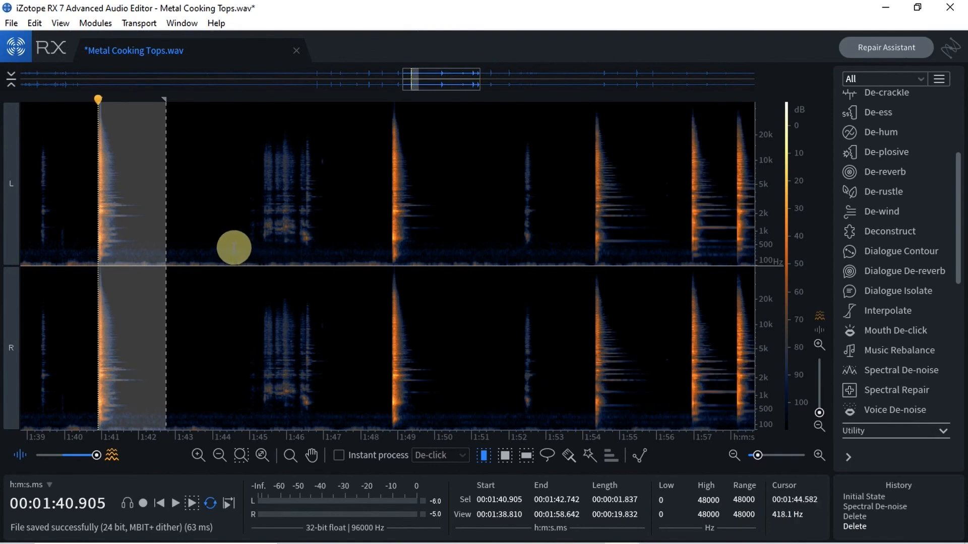
{"action": "left_click", "coordinate": [234, 248]}
{"action": "key", "text": "space"}
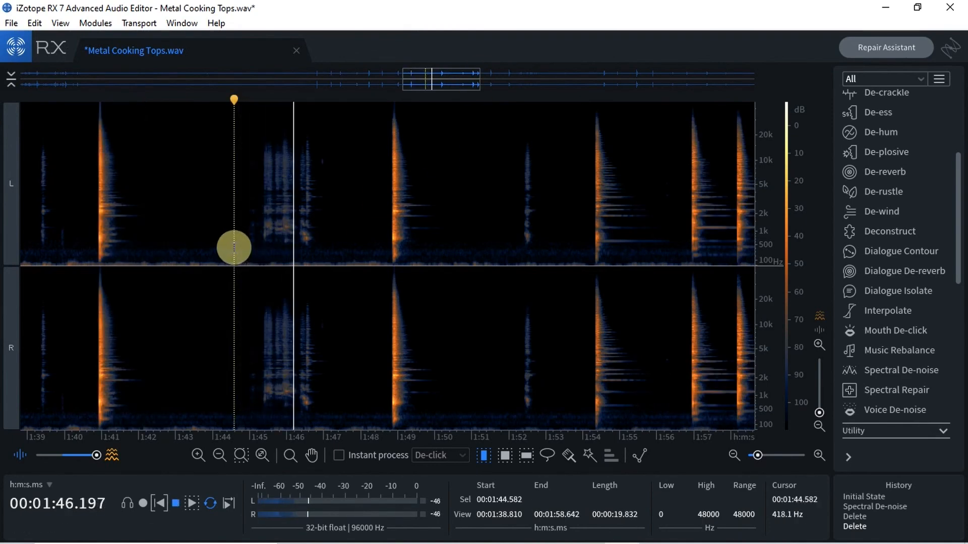
{"action": "key", "text": "space"}
{"action": "left_click", "coordinate": [251, 219]}
{"action": "key", "text": "space"}
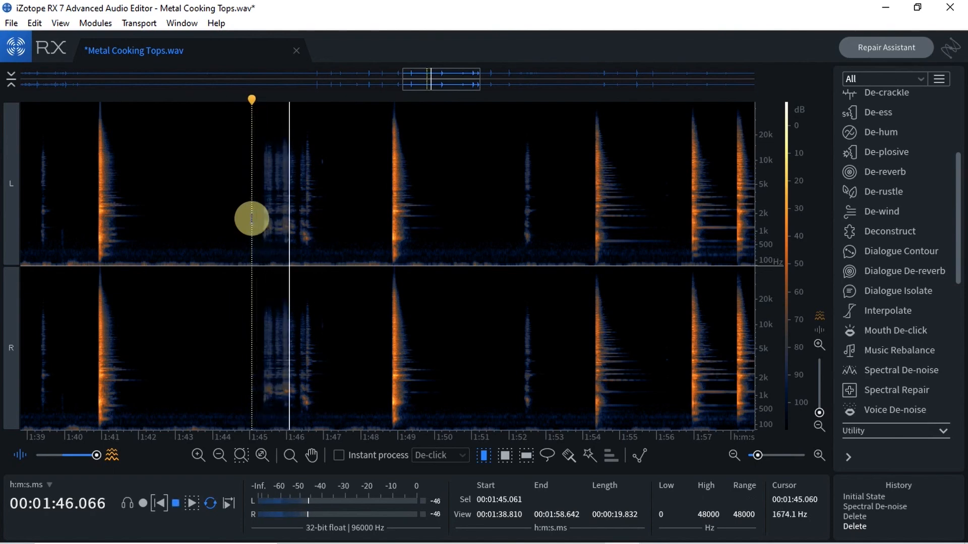
{"action": "key", "text": "space"}
{"action": "key", "text": "space"}
{"action": "key", "text": "space"}
Select the cluster of quiet sounds from about 1:45.29 to 1:47.55 and play it back.
{"action": "left_click", "coordinate": [260, 220]}
{"action": "left_click_drag", "start_coordinate": [260, 220], "coordinate": [343, 225]}
{"action": "key", "text": "apostrophe"}
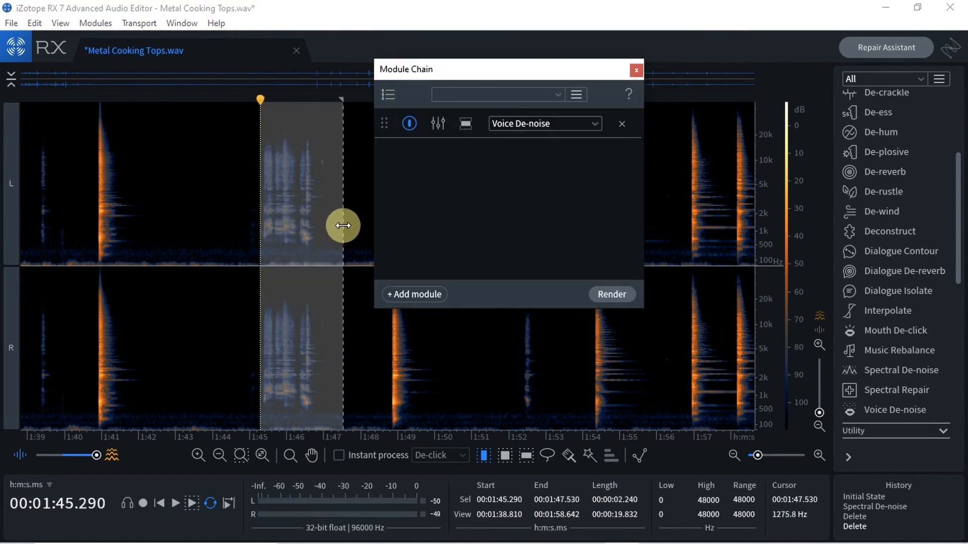
{"action": "left_click", "coordinate": [635, 73]}
{"action": "key", "text": "space"}
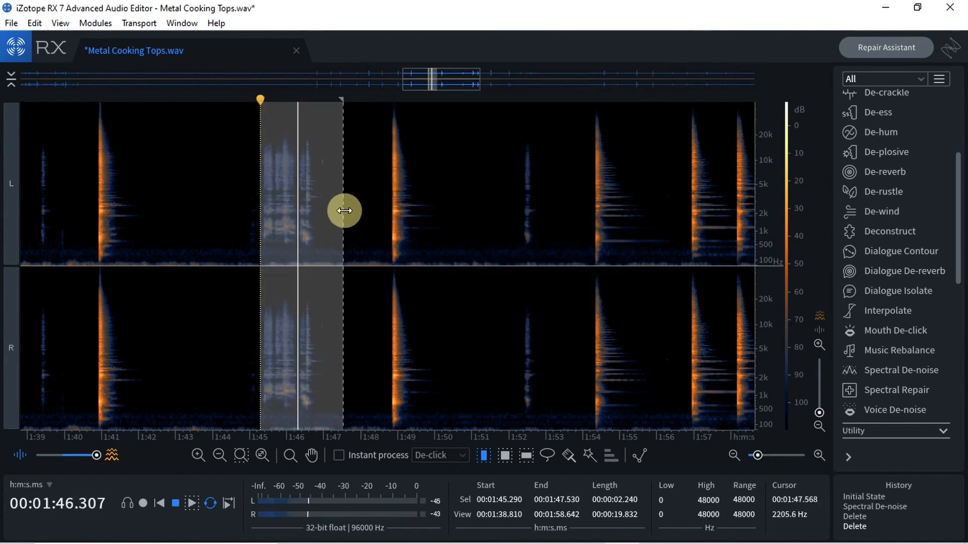
{"action": "left_click_drag", "start_coordinate": [345, 211], "coordinate": [345, 211]}
{"action": "key", "text": "space"}
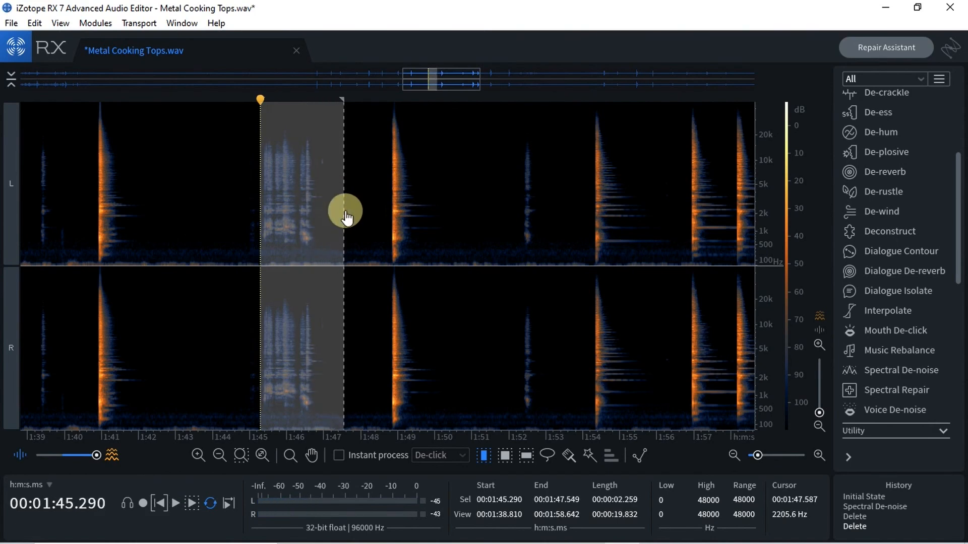
Export the selected quiet cluster as a 24-bit WAV named MetalCookingTops09f_2s259ms_96kHz_24bits, copying the file name before saving.
{"action": "key", "text": "ctrl+shift+e"}
{"action": "left_click", "coordinate": [575, 365]}
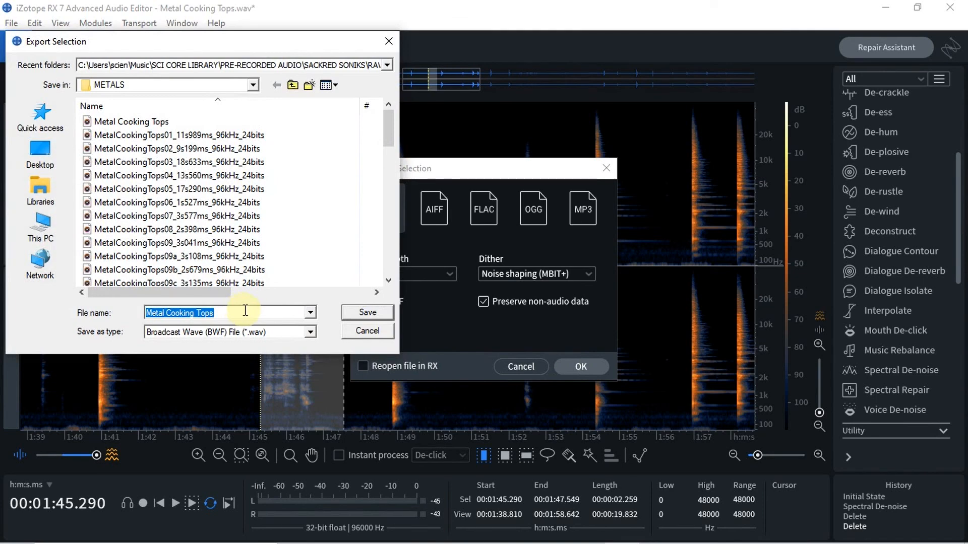
{"action": "scroll", "coordinate": [390, 145], "scroll_direction": "down", "scroll_amount": 1}
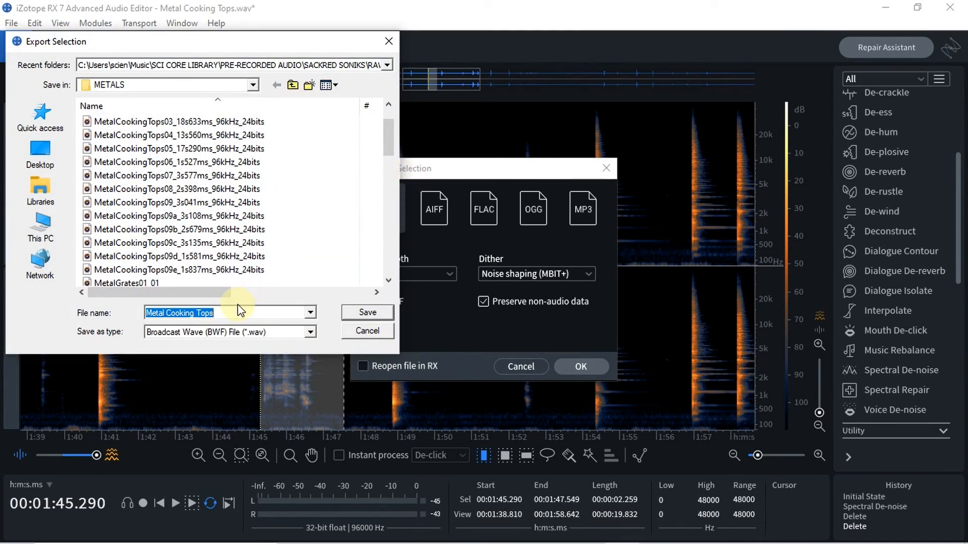
{"action": "type", "text": "MetalCookingTops07_3s577ms_96kHz_24bits"}
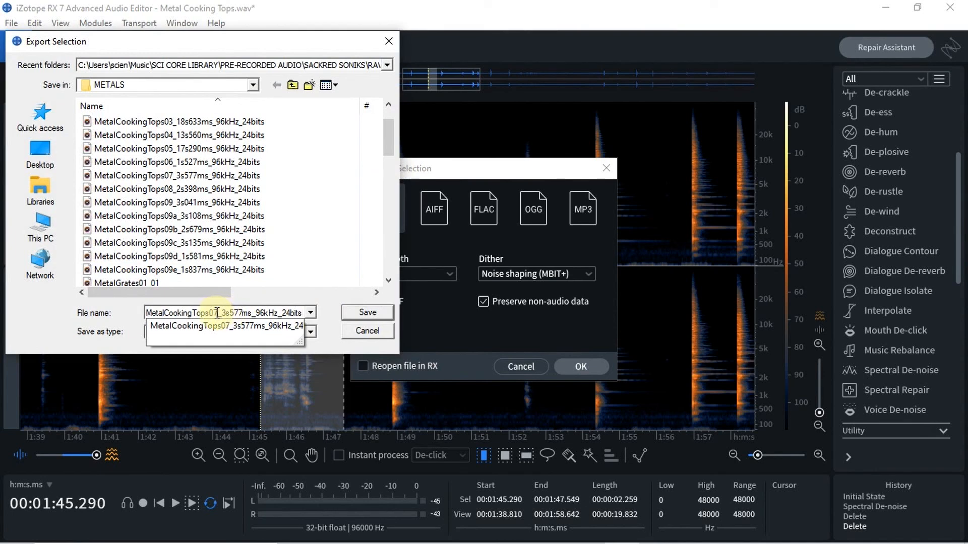
{"action": "left_click", "coordinate": [217, 313]}
{"action": "key", "text": "BackSpace"}
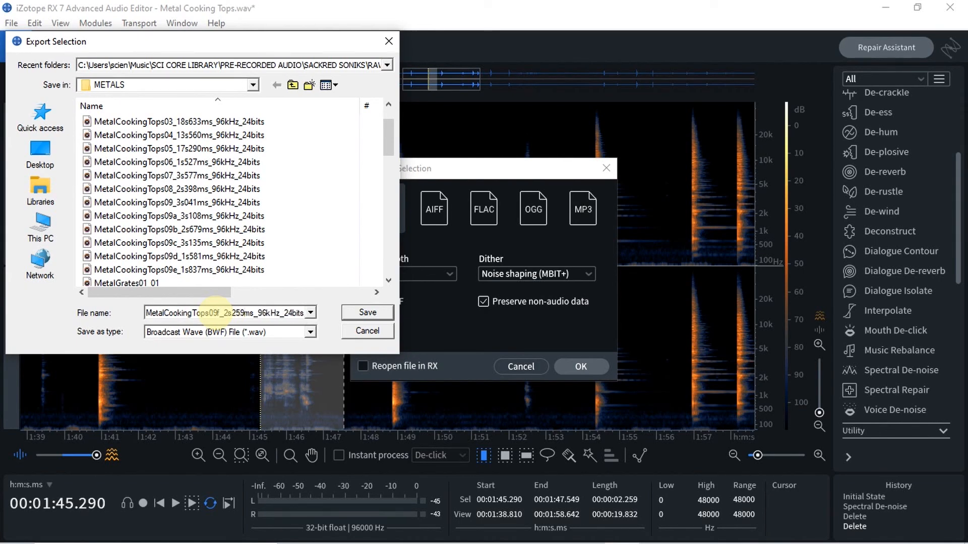
{"action": "left_click", "coordinate": [218, 313]}
{"action": "type", "text": "f"}
{"action": "left_click_drag", "start_coordinate": [147, 313], "coordinate": [321, 308]}
{"action": "key", "text": "ctrl+c"}
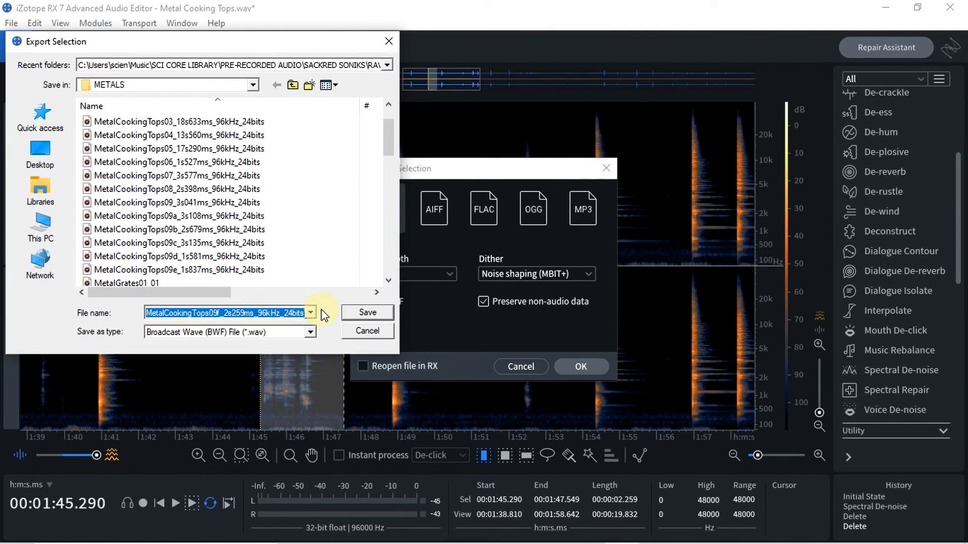
{"action": "left_click", "coordinate": [360, 312]}
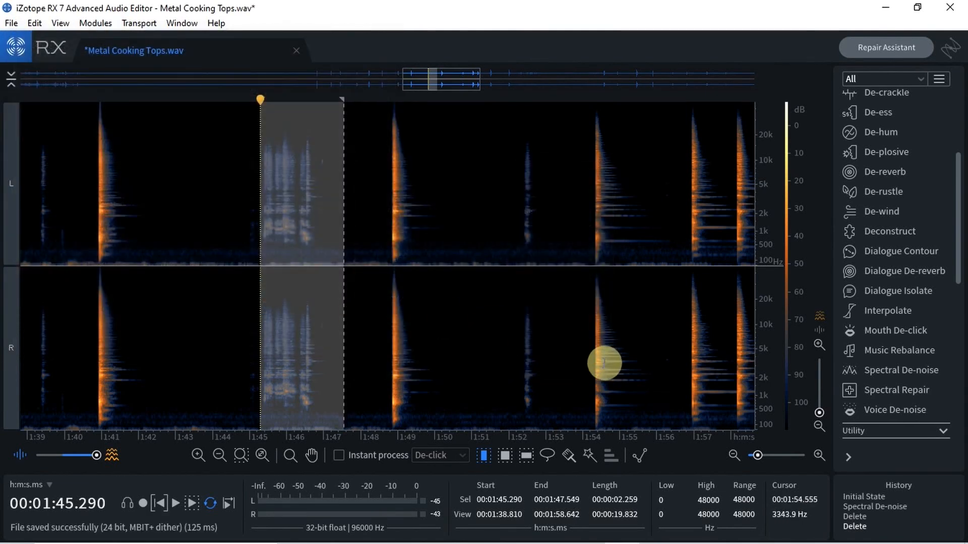
Select the ninth loud hit with its decay, from about 1:48.83 to 1:51.09, starting right at the attack.
{"action": "double_click", "coordinate": [393, 341]}
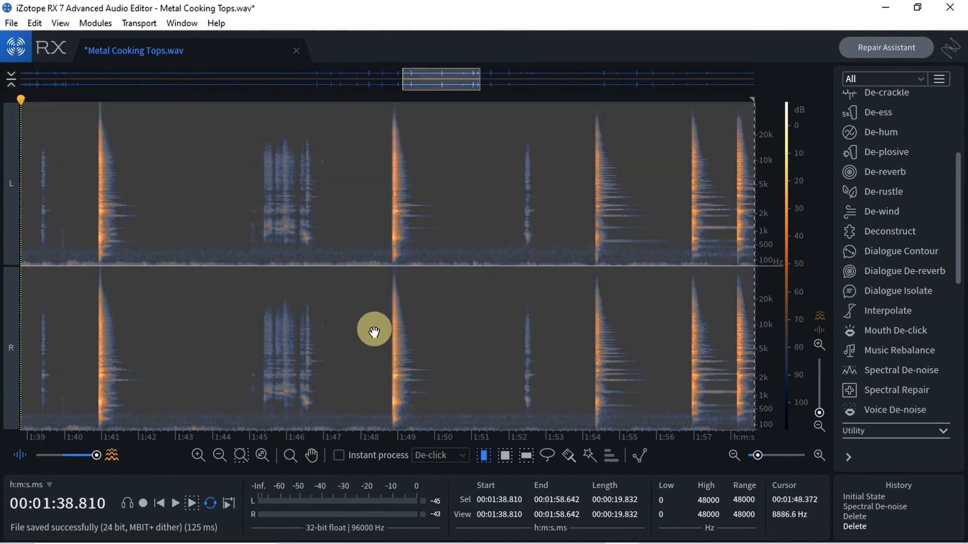
{"action": "left_click", "coordinate": [374, 332]}
{"action": "left_click_drag", "start_coordinate": [389, 328], "coordinate": [473, 330]}
{"action": "scroll", "coordinate": [448, 332], "scroll_direction": "up", "scroll_amount": 2}
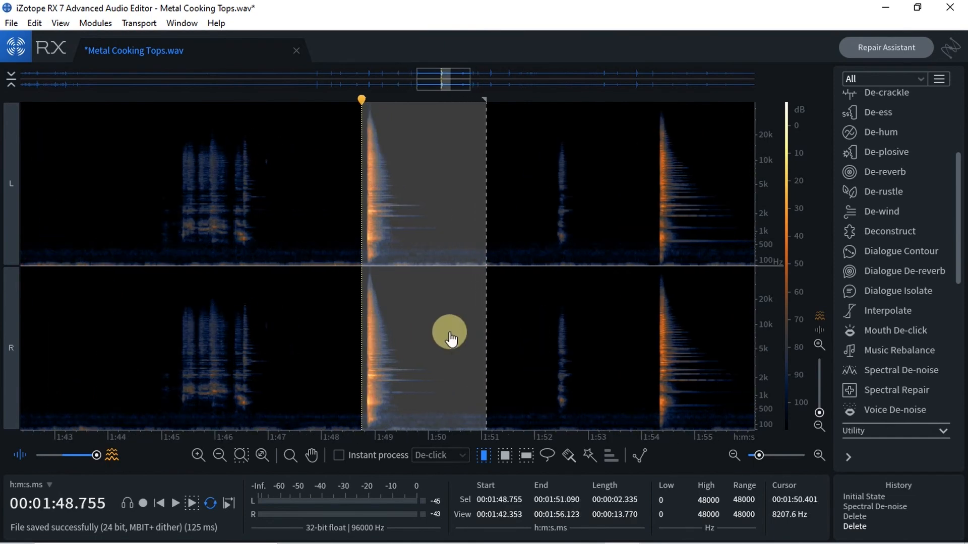
{"action": "scroll", "coordinate": [449, 336], "scroll_direction": "up", "scroll_amount": 1}
{"action": "mouse_move", "coordinate": [444, 78]}
{"action": "left_mouse_down"}
{"action": "mouse_move", "coordinate": [464, 78]}
{"action": "mouse_move", "coordinate": [455, 83]}
{"action": "left_mouse_up"}
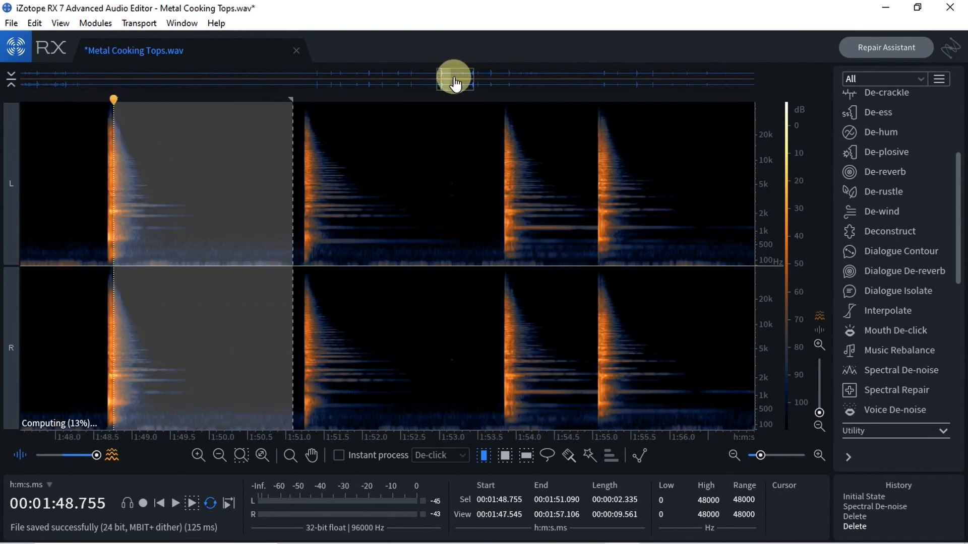
{"action": "left_click_drag", "start_coordinate": [116, 231], "coordinate": [119, 232]}
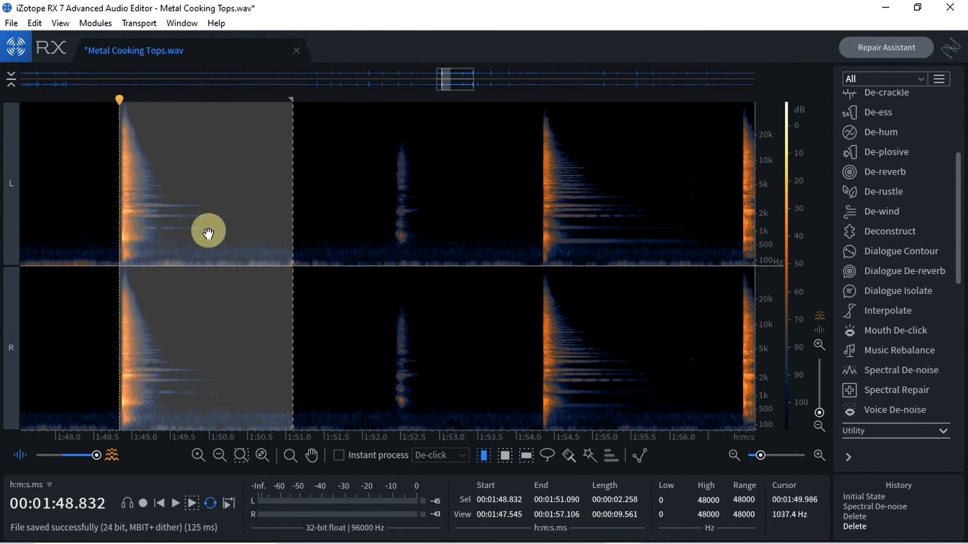
Audition the selected ninth hit and shorten the selection's end to about 1:50.67.
{"action": "key", "text": "space"}
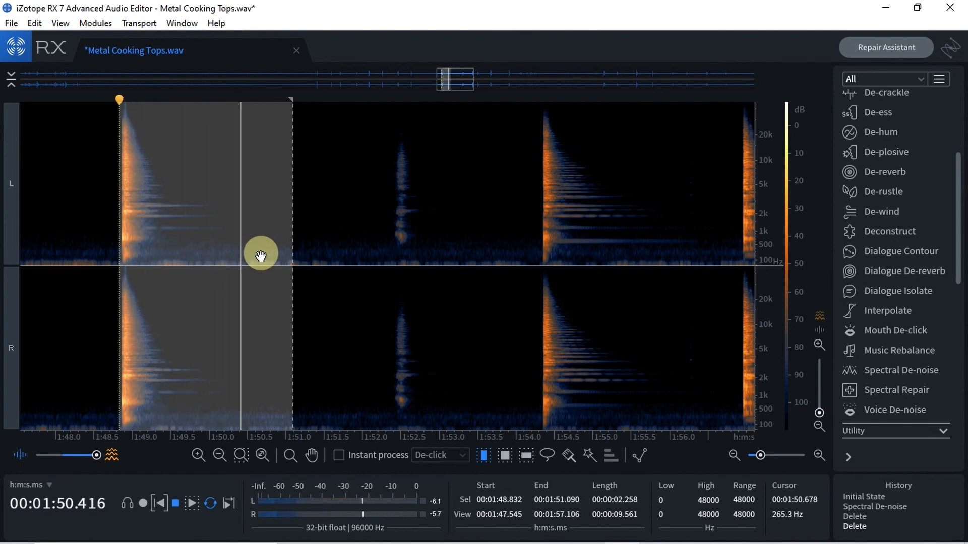
{"action": "key", "text": "space"}
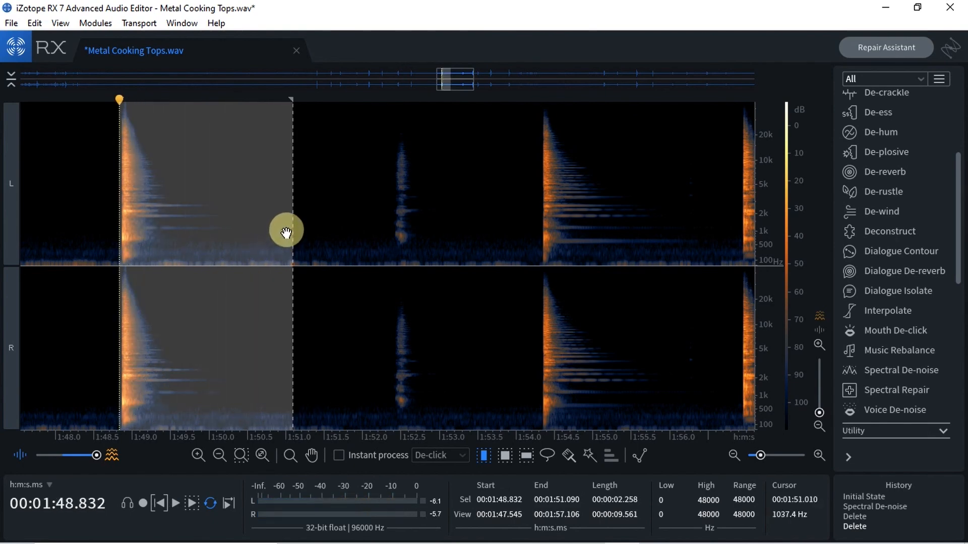
{"action": "left_click_drag", "start_coordinate": [293, 232], "coordinate": [261, 232]}
{"action": "key", "text": "space"}
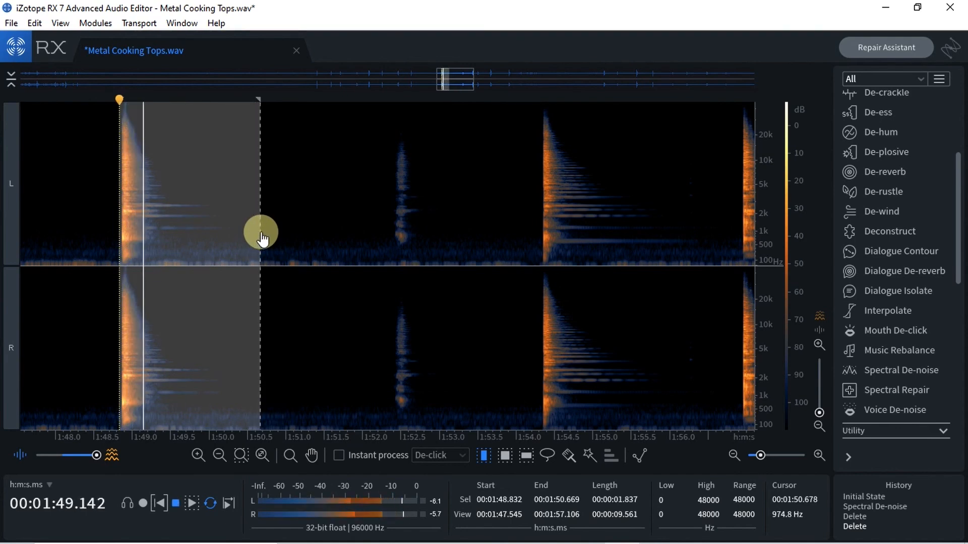
Export the selected ninth hit as a 24-bit WAV named MetalCookingTops09g_1s837ms_96kHz_24bits, adapting the copied file name.
{"action": "key", "text": "ctrl+shift+e"}
{"action": "left_click", "coordinate": [574, 358]}
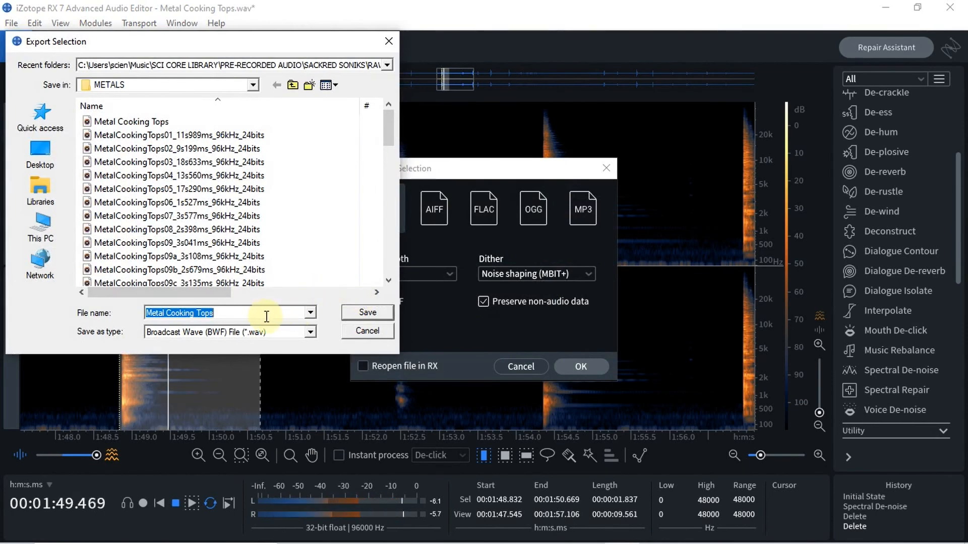
{"action": "key", "text": "ctrl+v"}
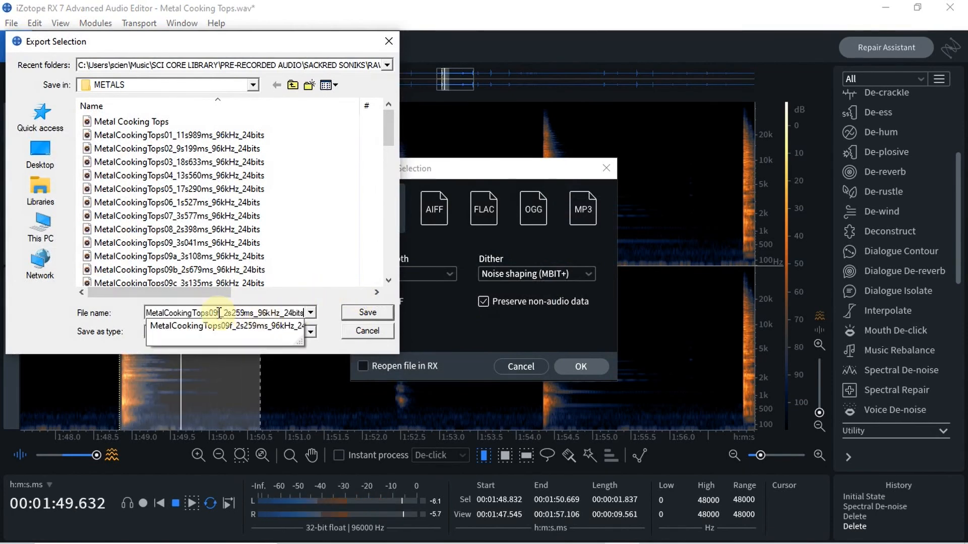
{"action": "key", "text": "BackSpace"}
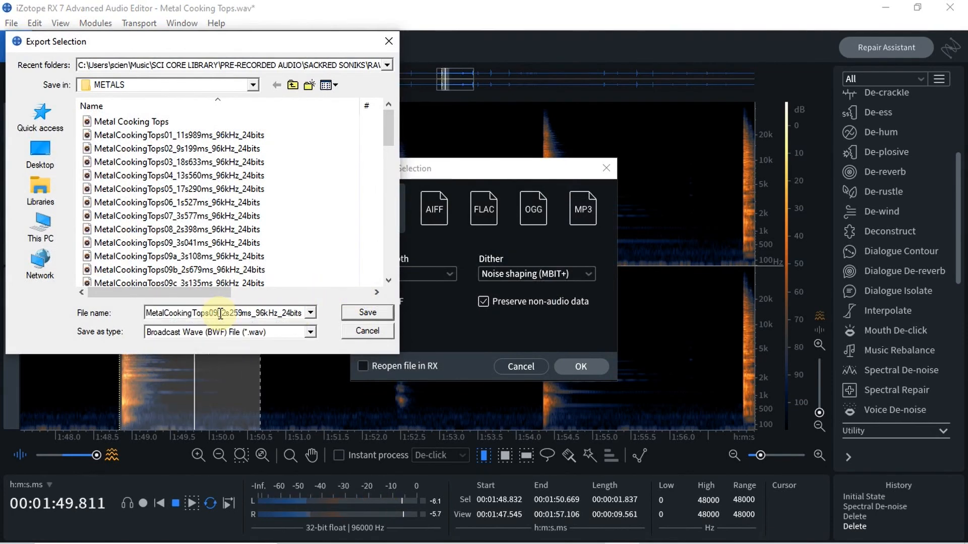
{"action": "type", "text": "g"}
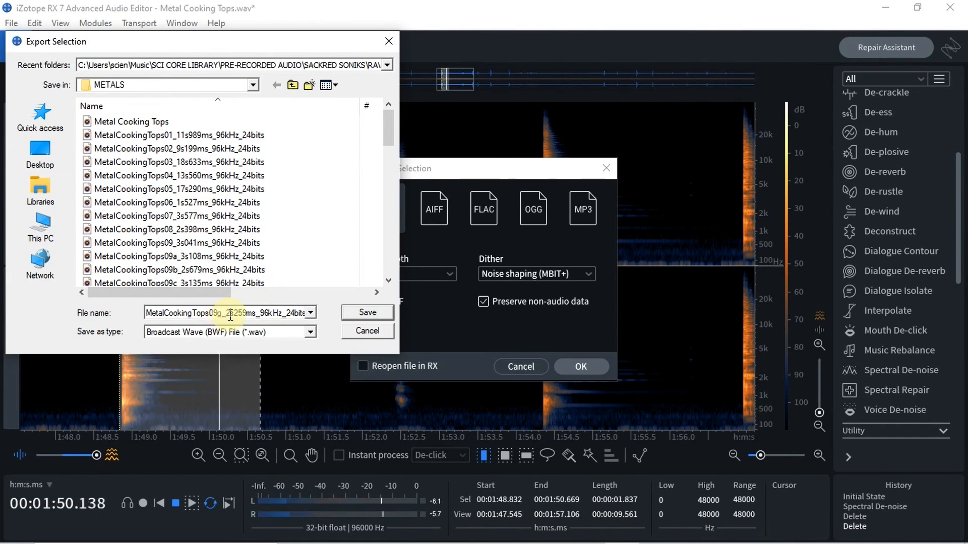
{"action": "left_click", "coordinate": [231, 315]}
{"action": "key", "text": "BackSpace"}
{"action": "type", "text": "1"}
{"action": "key", "text": "Right"}
{"action": "key", "text": "Right"}
{"action": "key", "text": "Right"}
{"action": "key", "text": "Right"}
{"action": "key", "text": "BackSpace"}
{"action": "key", "text": "BackSpace"}
{"action": "key", "text": "BackSpace"}
{"action": "type", "text": "837"}
{"action": "left_click", "coordinate": [371, 315]}
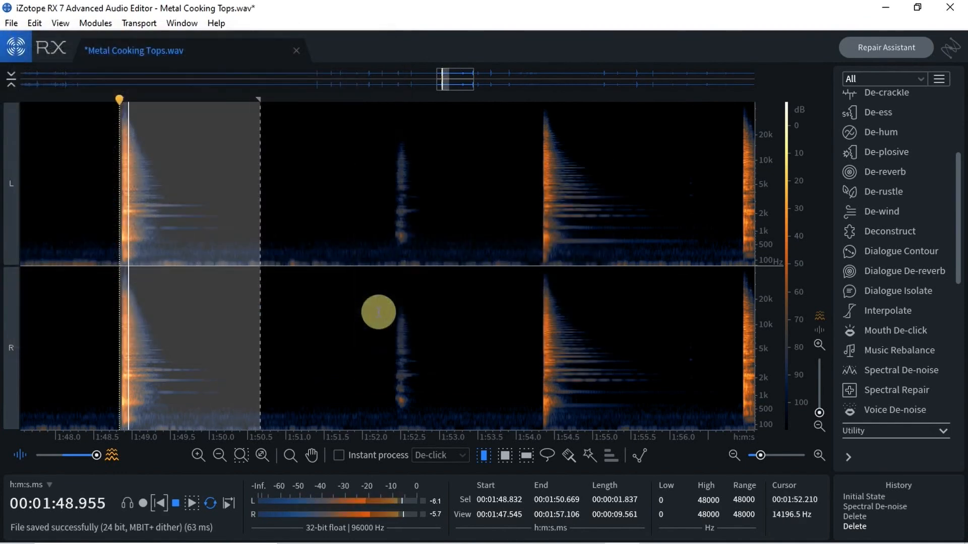
Audition the quiet hit between the two loud hits repeatedly, starting playback just before it at about 1:52.41.
{"action": "left_click", "coordinate": [364, 334]}
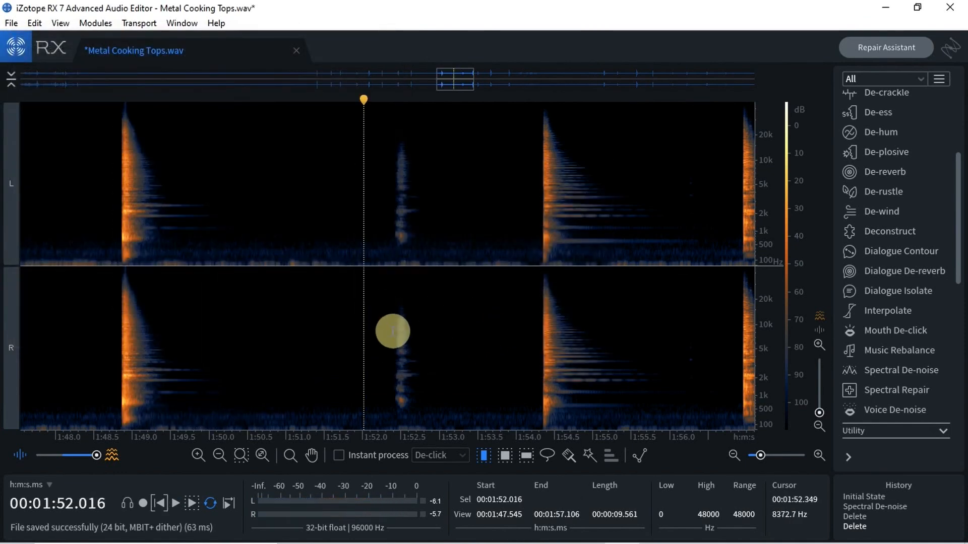
{"action": "left_click", "coordinate": [394, 332]}
{"action": "key", "text": "space"}
{"action": "left_click", "coordinate": [394, 333]}
{"action": "key", "text": "space"}
{"action": "key", "text": "space"}
{"action": "key", "text": "space"}
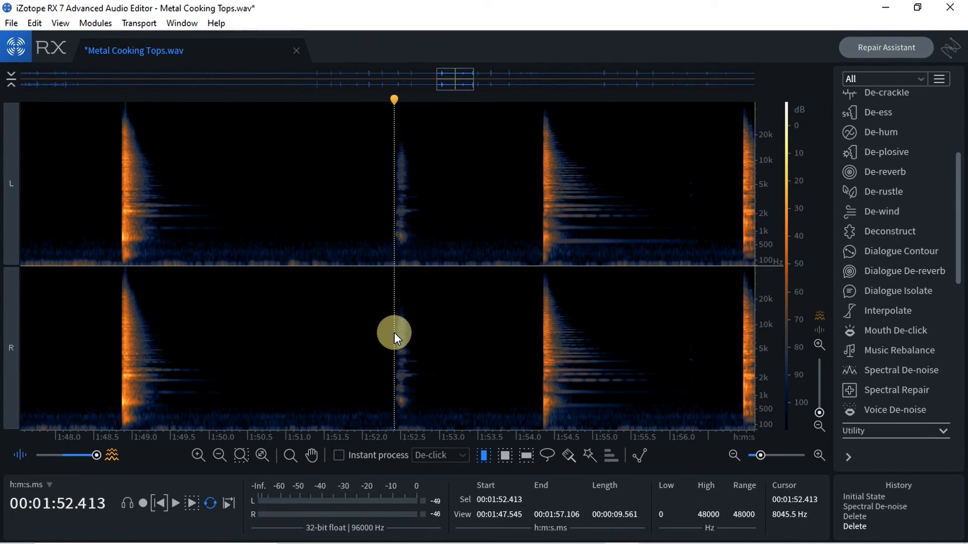
{"action": "key", "text": "space"}
{"action": "key", "text": "space"}
{"action": "key", "text": "space"}
{"action": "key", "text": "space"}
{"action": "key", "text": "space"}
{"action": "key", "text": "space"}
{"action": "key", "text": "space"}
{"action": "key", "text": "space"}
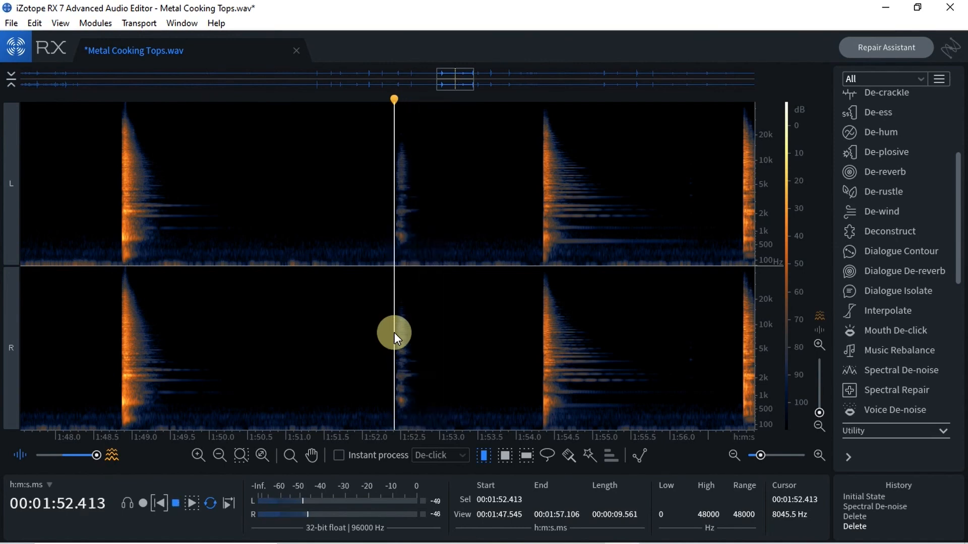
{"action": "key", "text": "space"}
{"action": "key", "text": "space"}
{"action": "key", "text": "space"}
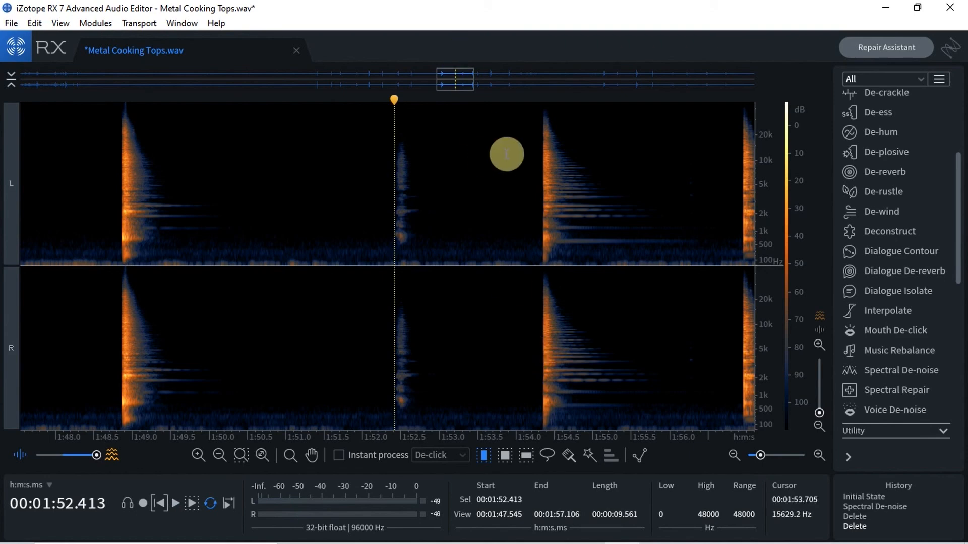
Select the next loud hit with its decay from about 1:54.26, audition it and end the selection at about 1:56.57.
{"action": "left_click_drag", "start_coordinate": [535, 181], "coordinate": [726, 190]}
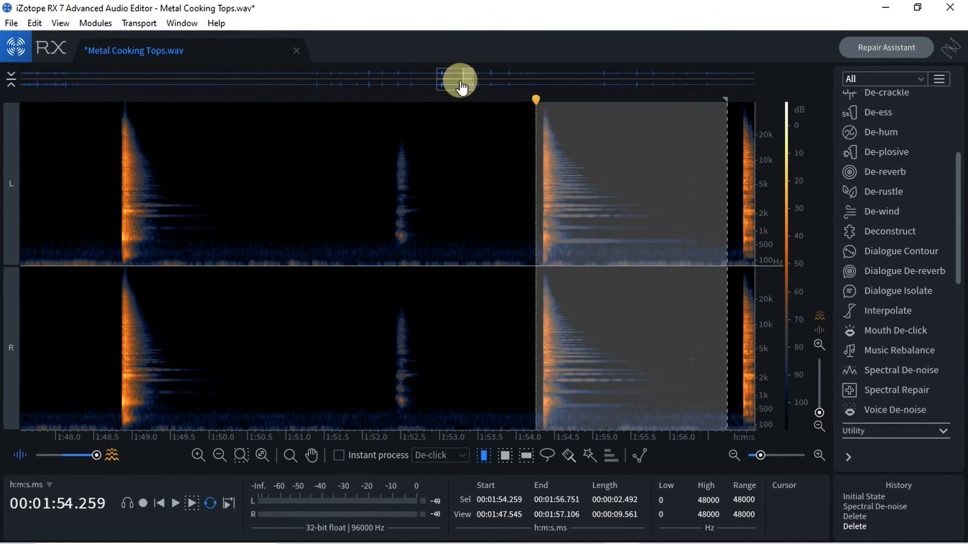
{"action": "left_click_drag", "start_coordinate": [460, 86], "coordinate": [483, 88]}
{"action": "key", "text": "space"}
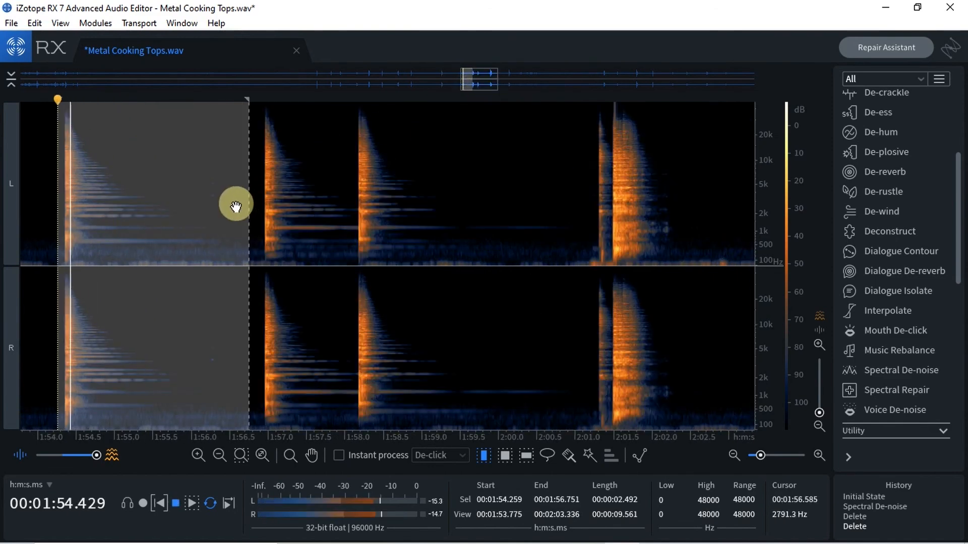
{"action": "left_click_drag", "start_coordinate": [247, 205], "coordinate": [233, 206]}
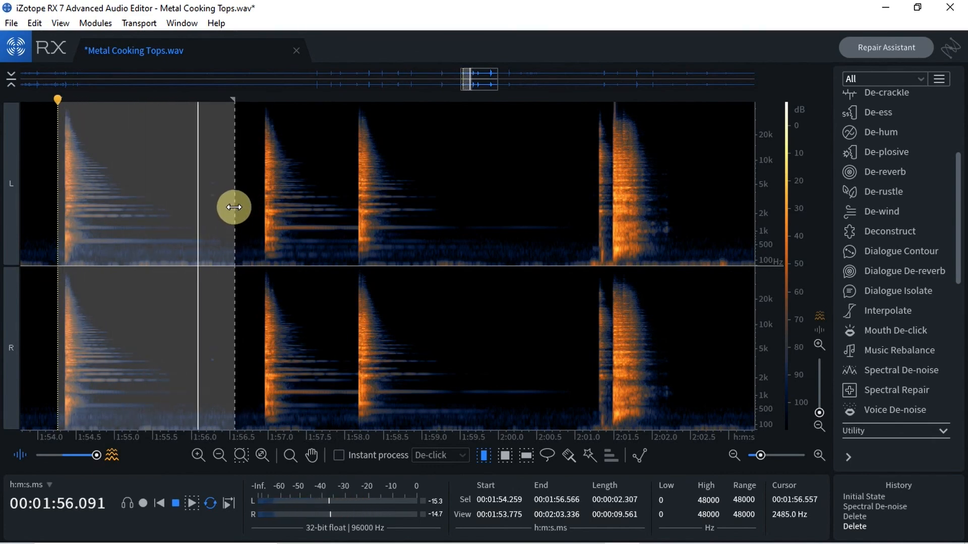
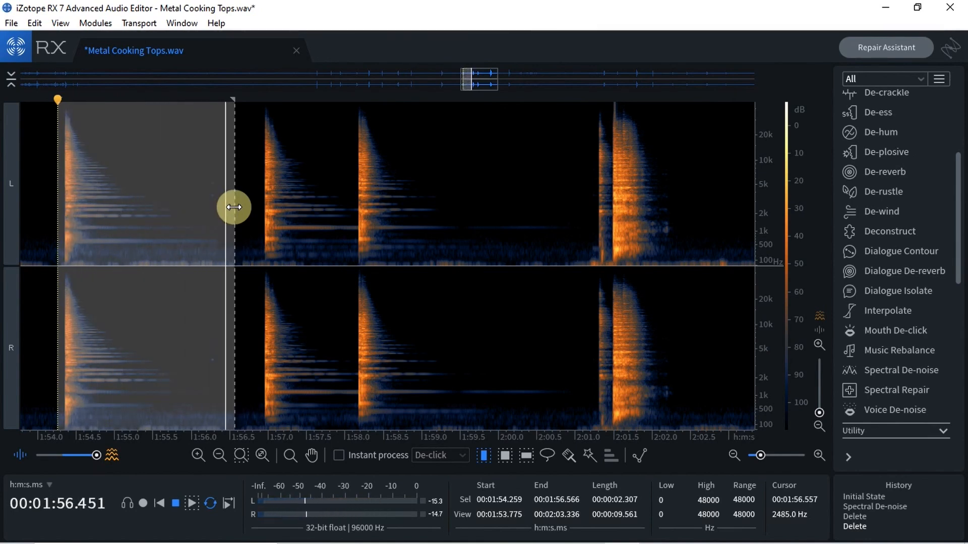
Tighten the hit's selection to run from about 1:54.34, right at the attack, to about 1:56.44.
{"action": "left_click_drag", "start_coordinate": [55, 219], "coordinate": [62, 219]}
{"action": "scroll", "coordinate": [63, 222], "scroll_direction": "up", "scroll_amount": 1}
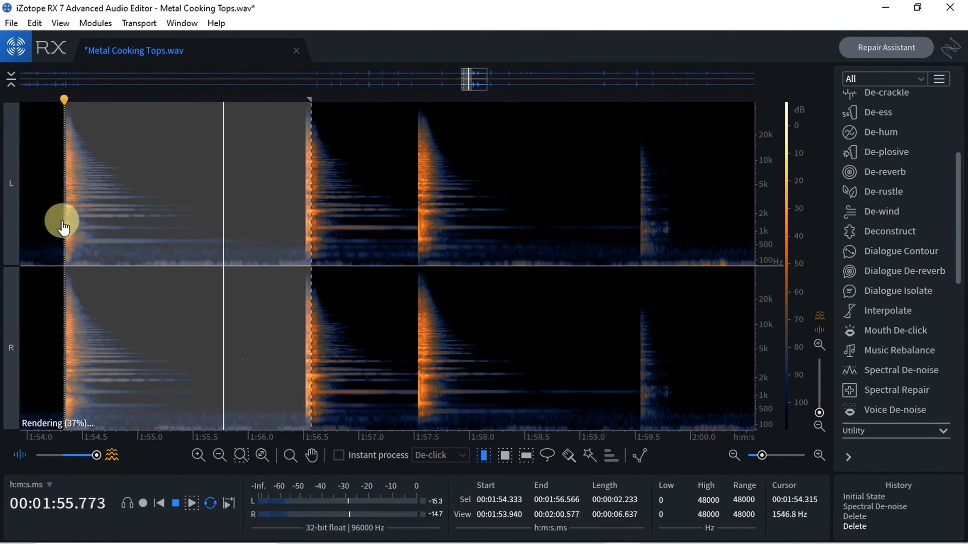
{"action": "scroll", "coordinate": [63, 222], "scroll_direction": "up", "scroll_amount": 1}
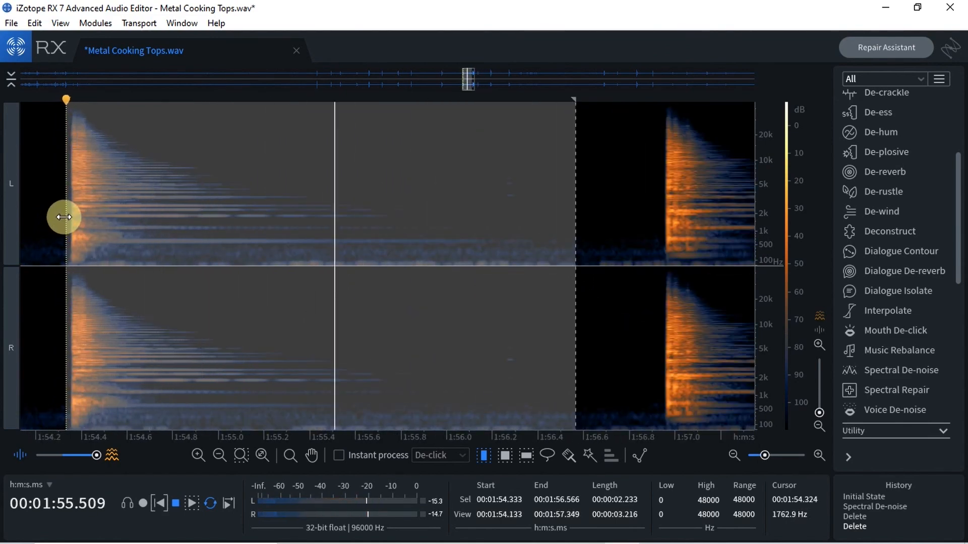
{"action": "left_click_drag", "start_coordinate": [62, 217], "coordinate": [66, 214]}
{"action": "left_click_drag", "start_coordinate": [574, 240], "coordinate": [547, 258]}
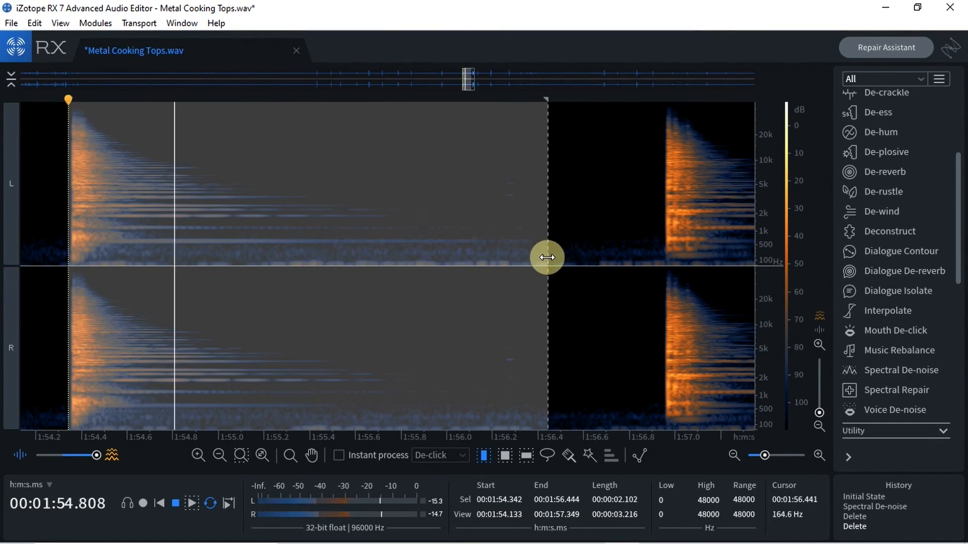
{"action": "key", "text": "space"}
Undo the last deletion and include the left channel in the selection again.
{"action": "left_click", "coordinate": [548, 261]}
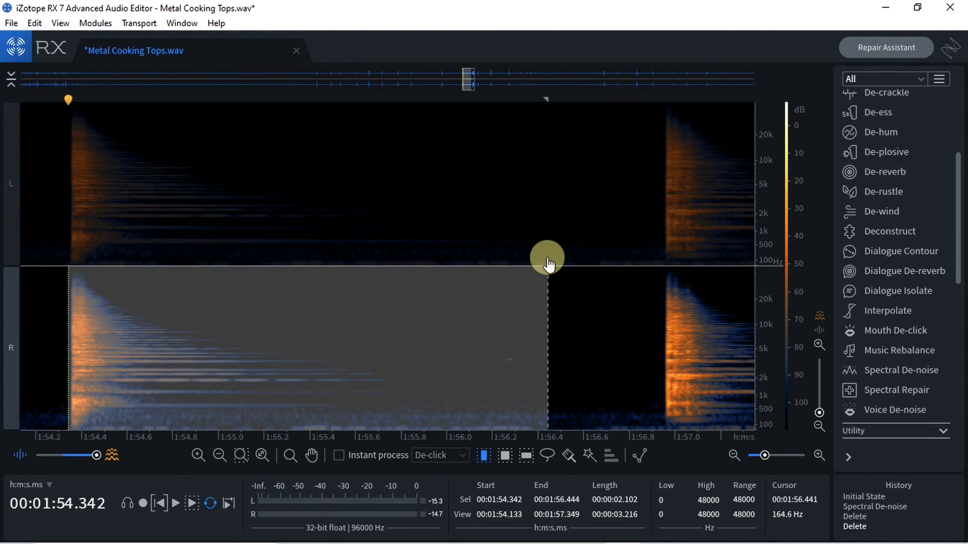
{"action": "key", "text": "ctrl+z"}
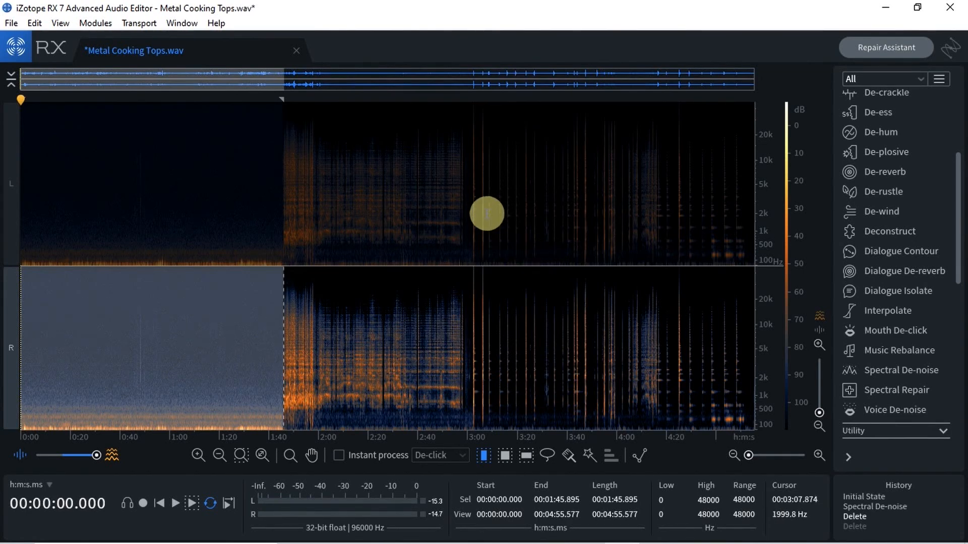
{"action": "left_click", "coordinate": [11, 185]}
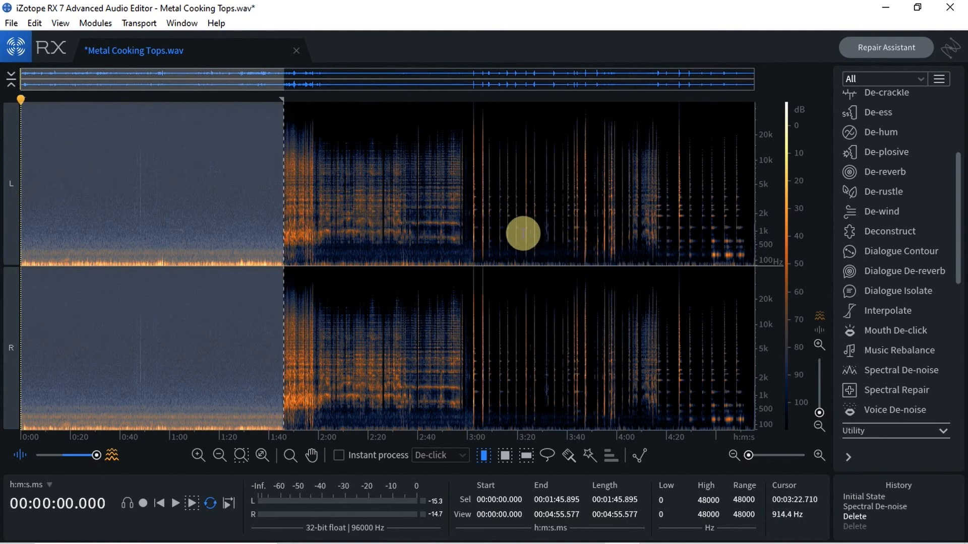
Locate the quiet cluster after the series of loud hits and audition it from about 3:30.47 to 3:33.18.
{"action": "left_click", "coordinate": [472, 229]}
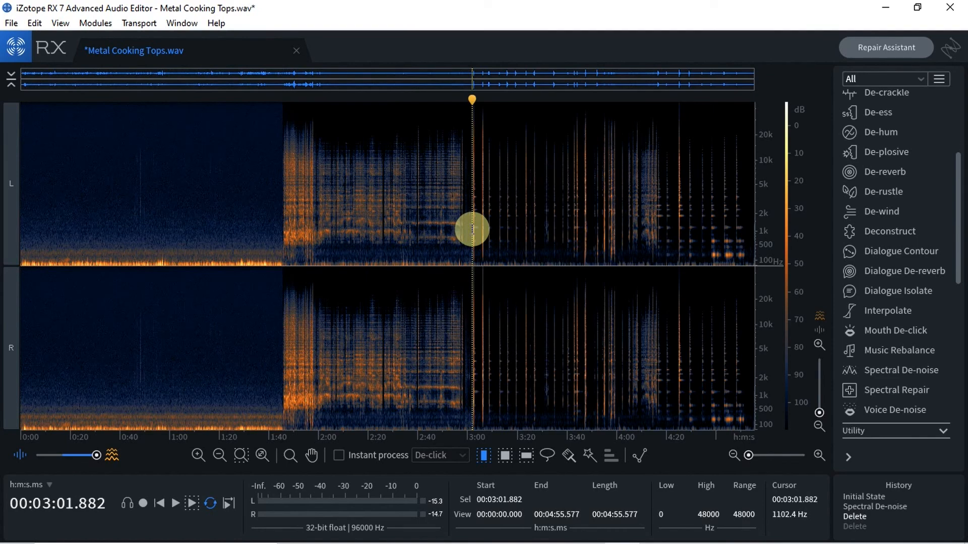
{"action": "scroll", "coordinate": [472, 230], "scroll_direction": "up", "scroll_amount": 2}
{"action": "scroll", "coordinate": [472, 229], "scroll_direction": "up", "scroll_amount": 2}
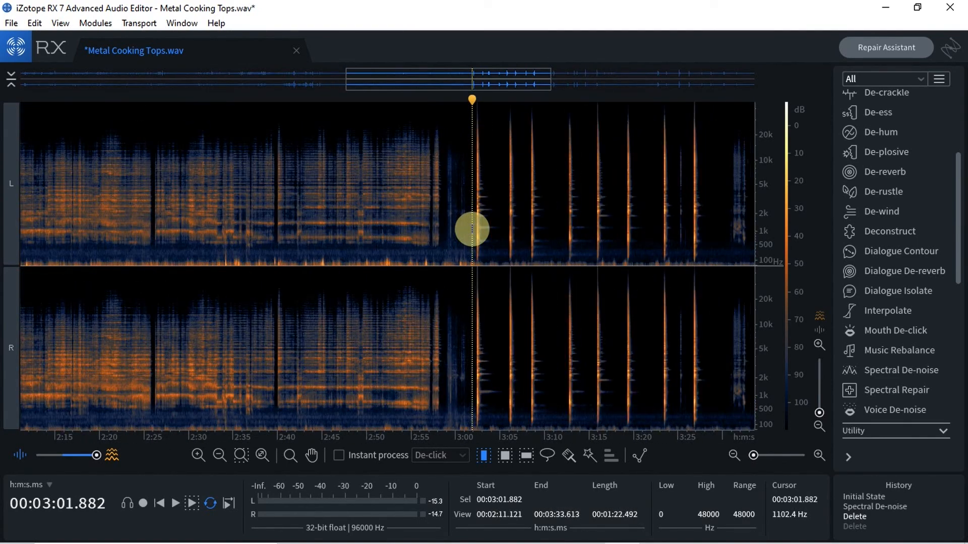
{"action": "left_click_drag", "start_coordinate": [434, 89], "coordinate": [519, 97]}
{"action": "left_click", "coordinate": [413, 196]}
{"action": "left_click_drag", "start_coordinate": [413, 196], "coordinate": [436, 198]}
{"action": "key", "text": "space"}
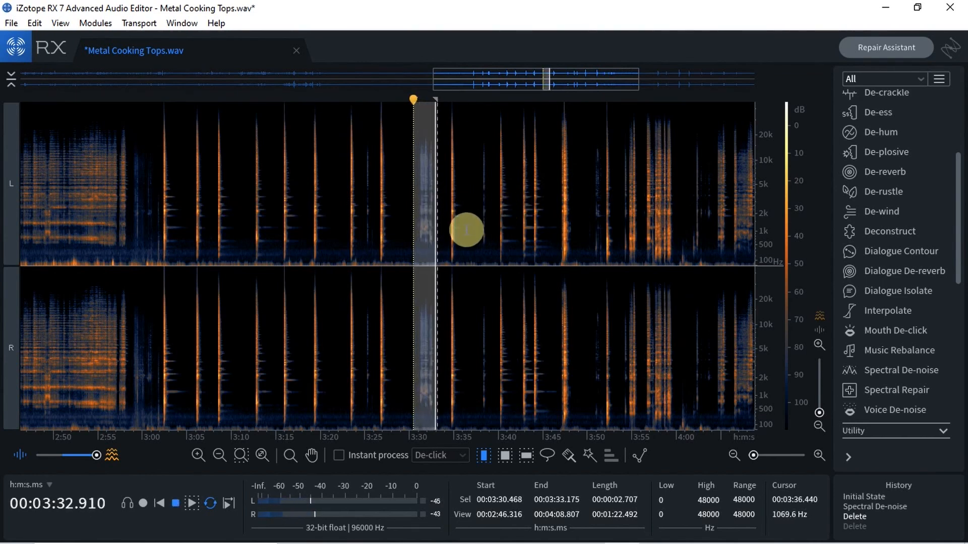
Select the loud hit following the quiet cluster, from about 3:34.37 to 3:36.76, and audition it.
{"action": "left_click", "coordinate": [448, 216]}
{"action": "double_click", "coordinate": [459, 228]}
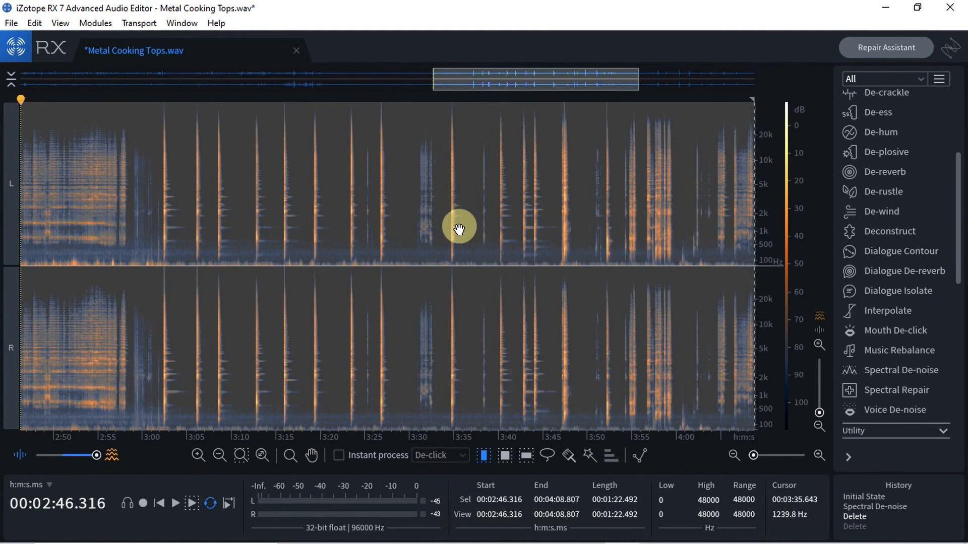
{"action": "left_click", "coordinate": [449, 221]}
{"action": "double_click", "coordinate": [450, 221]}
{"action": "left_click", "coordinate": [449, 221]}
{"action": "left_click_drag", "start_coordinate": [448, 222], "coordinate": [469, 217]}
{"action": "key", "text": "space"}
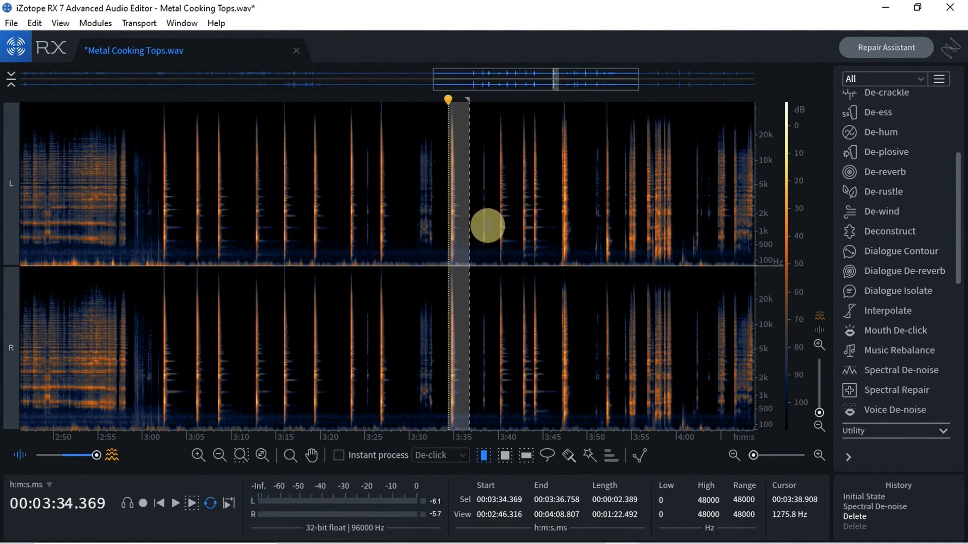
Audition the quiet hit from about 3:38.03 to 3:39.55, and play the following loud hits from about 3:40.02.
{"action": "left_click_drag", "start_coordinate": [480, 225], "coordinate": [493, 222]}
{"action": "key", "text": "space"}
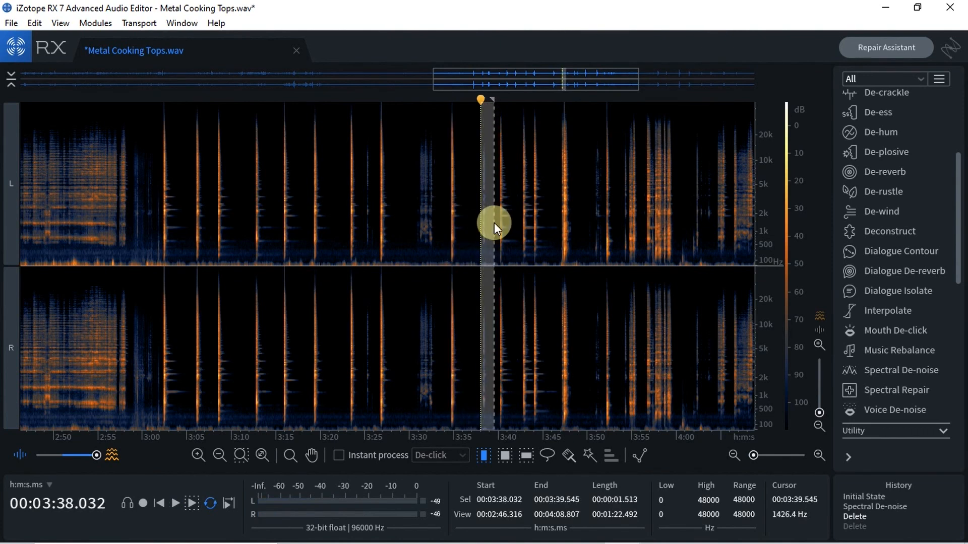
{"action": "left_click", "coordinate": [498, 222]}
{"action": "scroll", "coordinate": [498, 222], "scroll_direction": "up", "scroll_amount": 3}
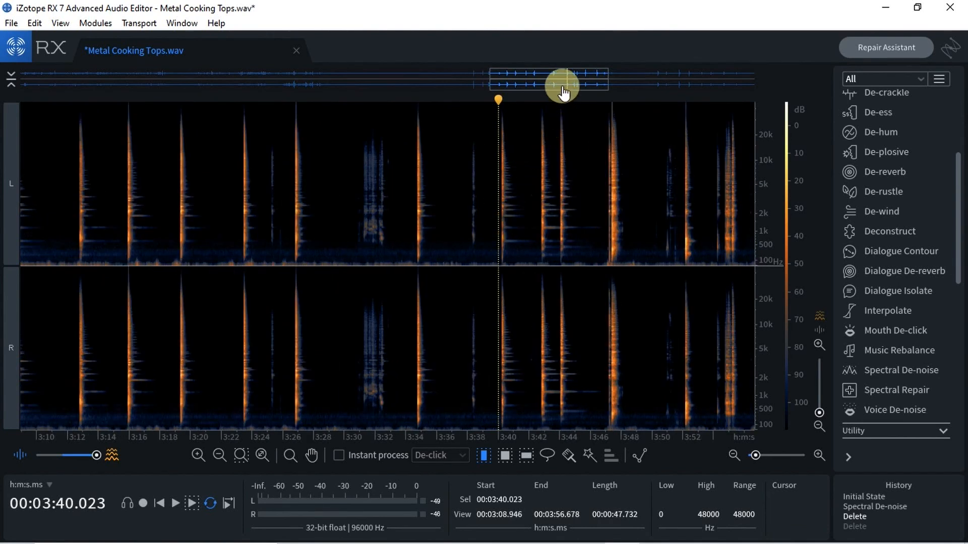
{"action": "left_click_drag", "start_coordinate": [563, 92], "coordinate": [608, 88]}
{"action": "key", "text": "space"}
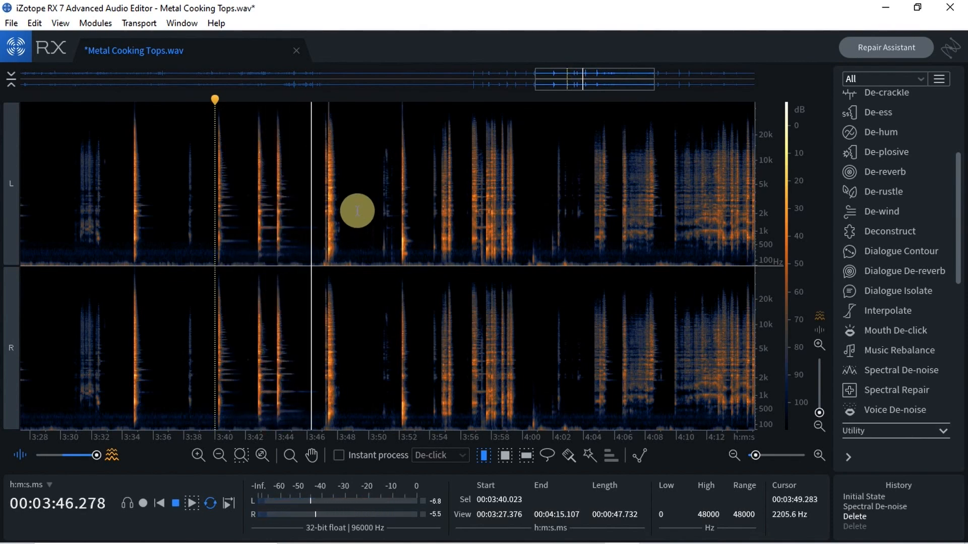
{"action": "key", "text": "space"}
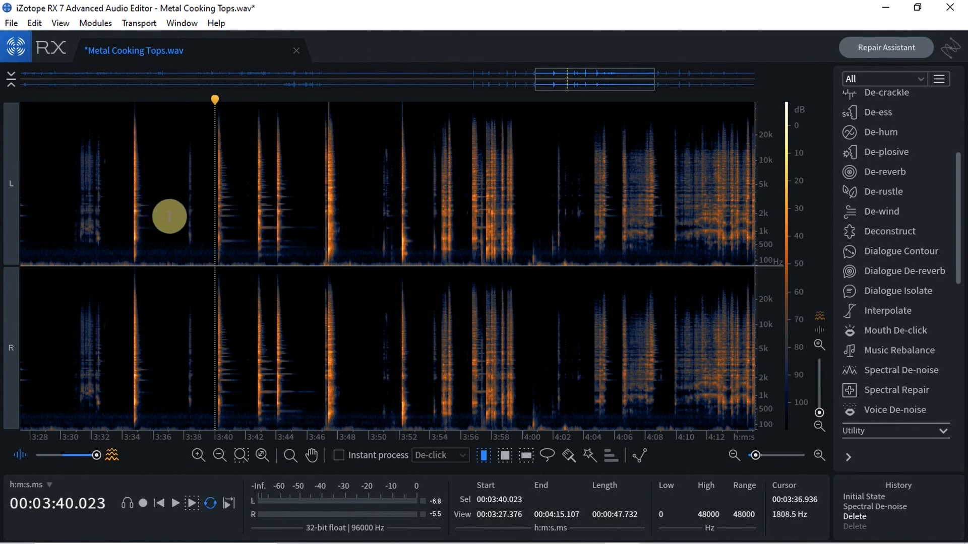
Replay the quiet hit from about 3:37.90 to 3:38.87, and play the next loud hit from about 3:39.98.
{"action": "left_click_drag", "start_coordinate": [180, 221], "coordinate": [197, 223]}
{"action": "key", "text": "space"}
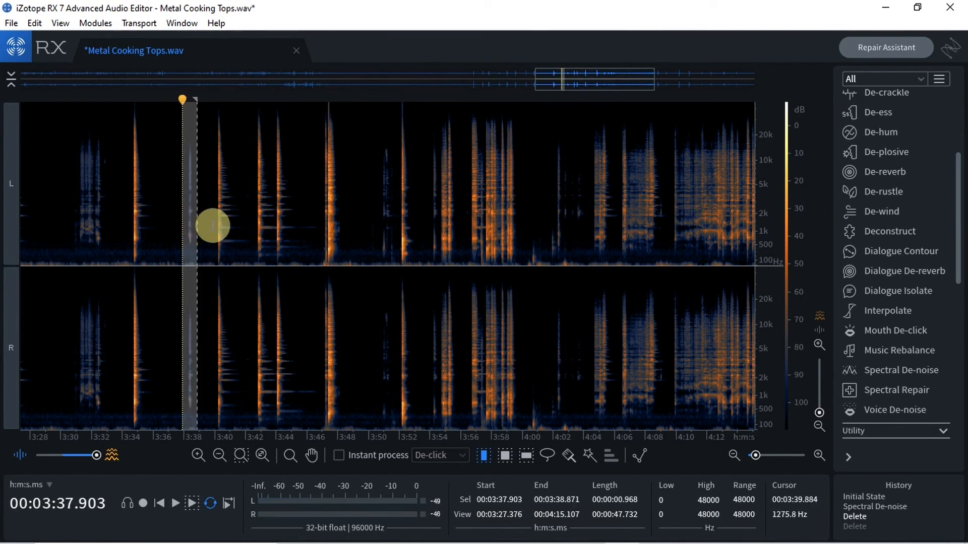
{"action": "left_click", "coordinate": [214, 225]}
{"action": "key", "text": "space"}
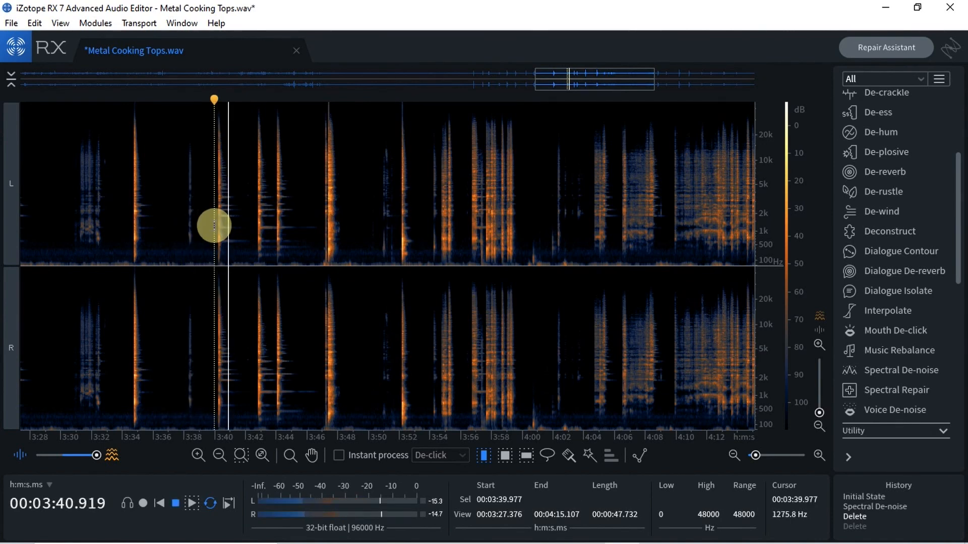
{"action": "key", "text": "space"}
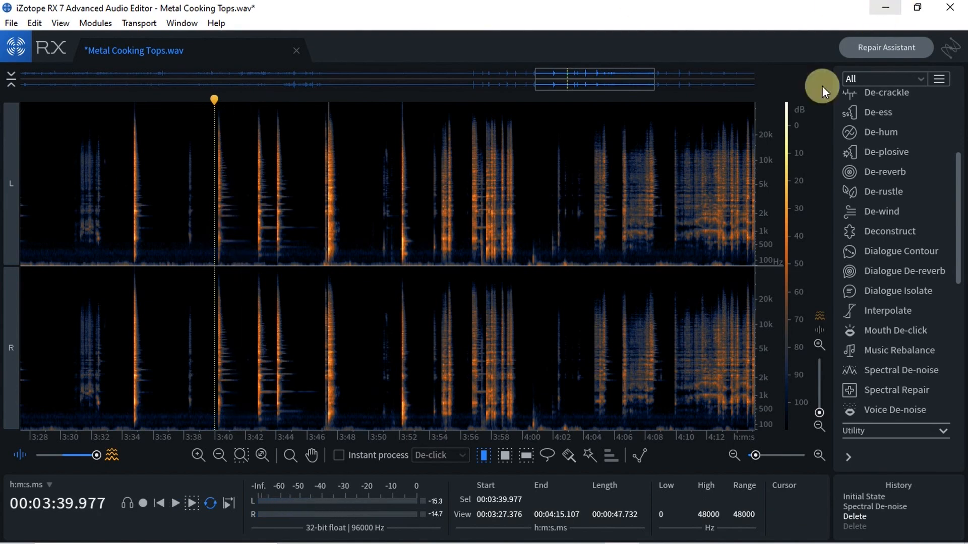
{"action": "mouse_move", "coordinate": [422, 537]}
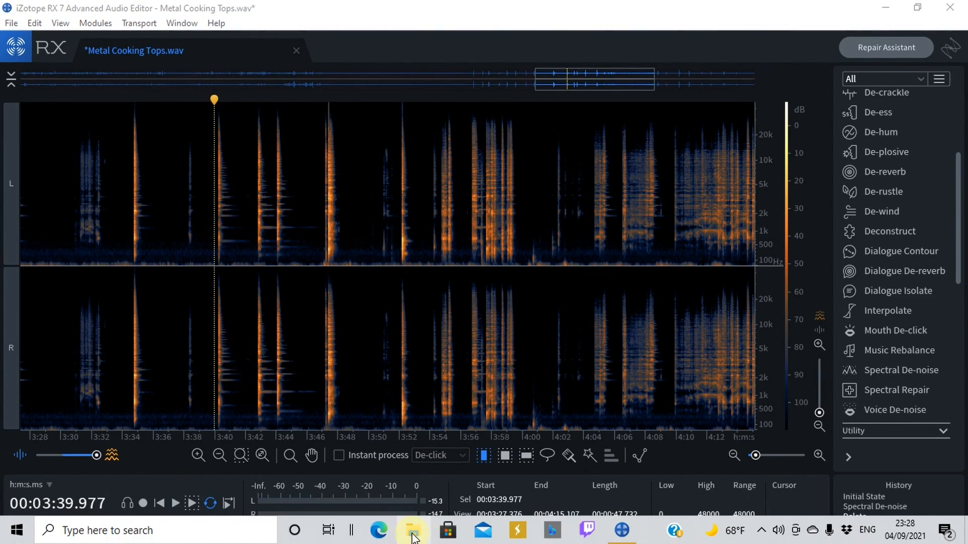
{"action": "left_click", "coordinate": [413, 537]}
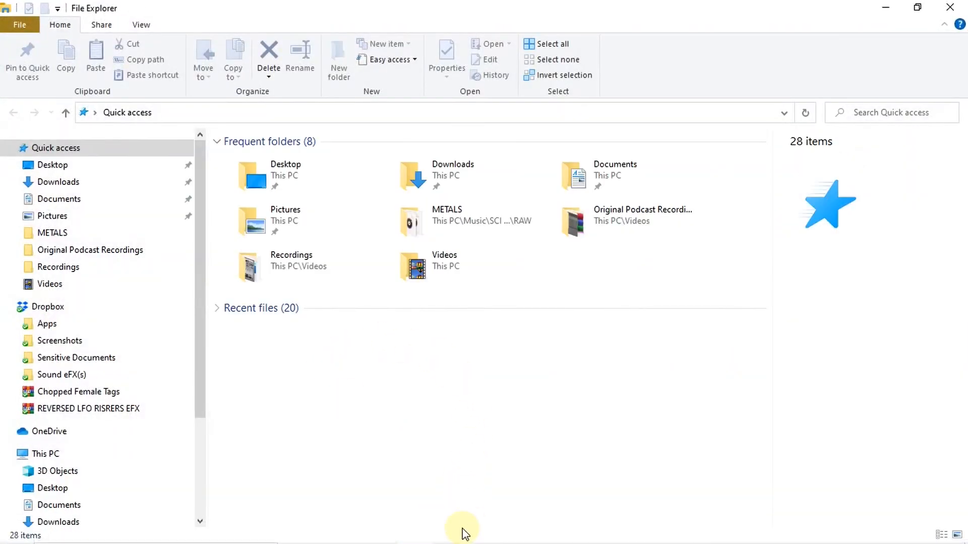
{"action": "left_click", "coordinate": [950, 7]}
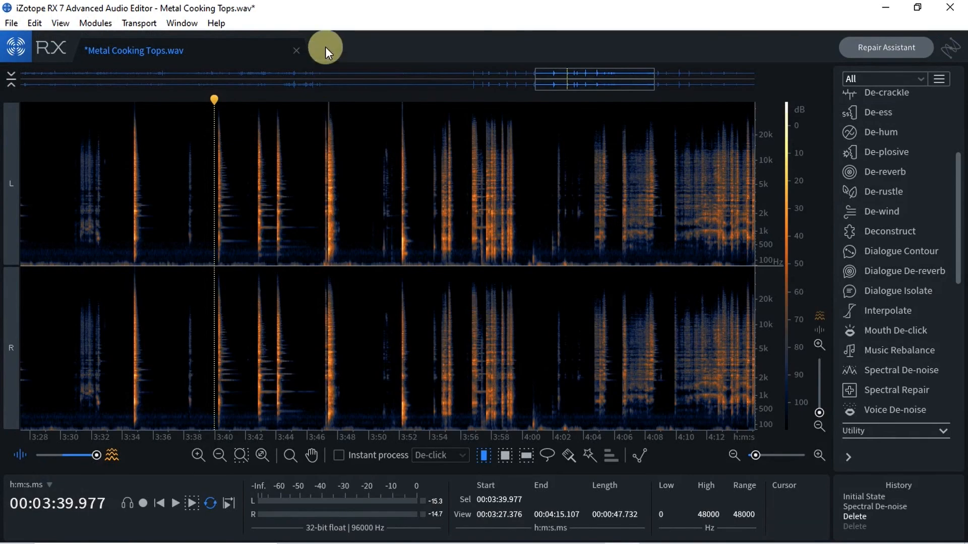
Create a new untitled stereo file with a sampling rate of 96000 Hz.
{"action": "left_click", "coordinate": [10, 24]}
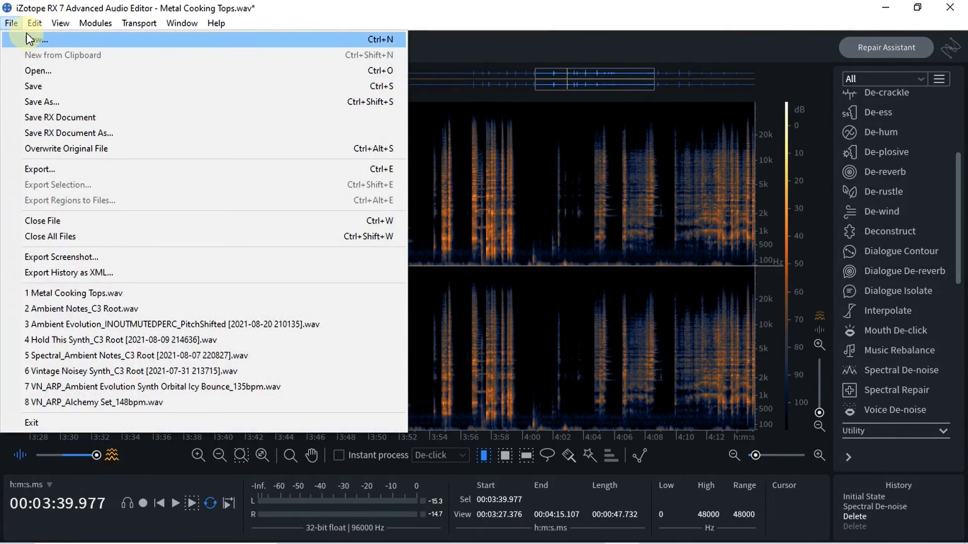
{"action": "left_click", "coordinate": [28, 41]}
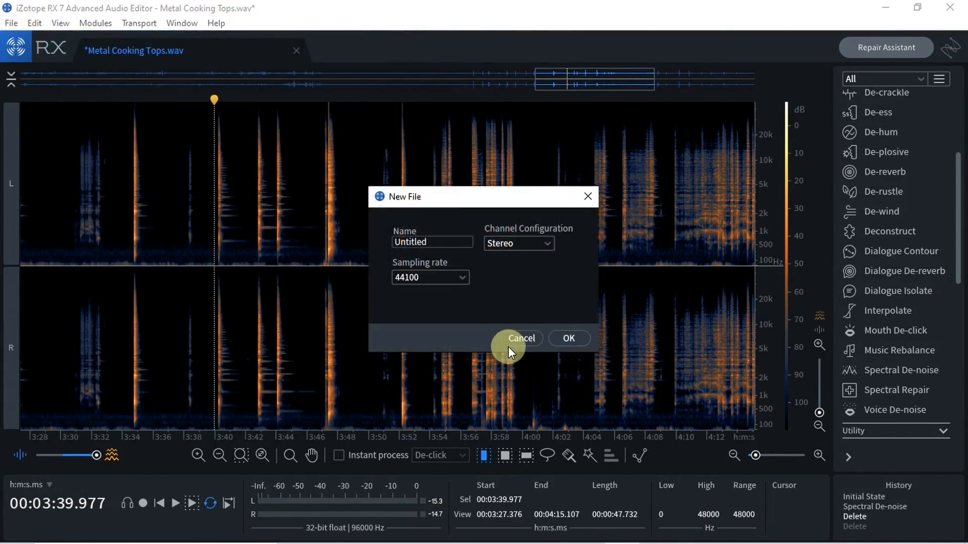
{"action": "left_click", "coordinate": [461, 280]}
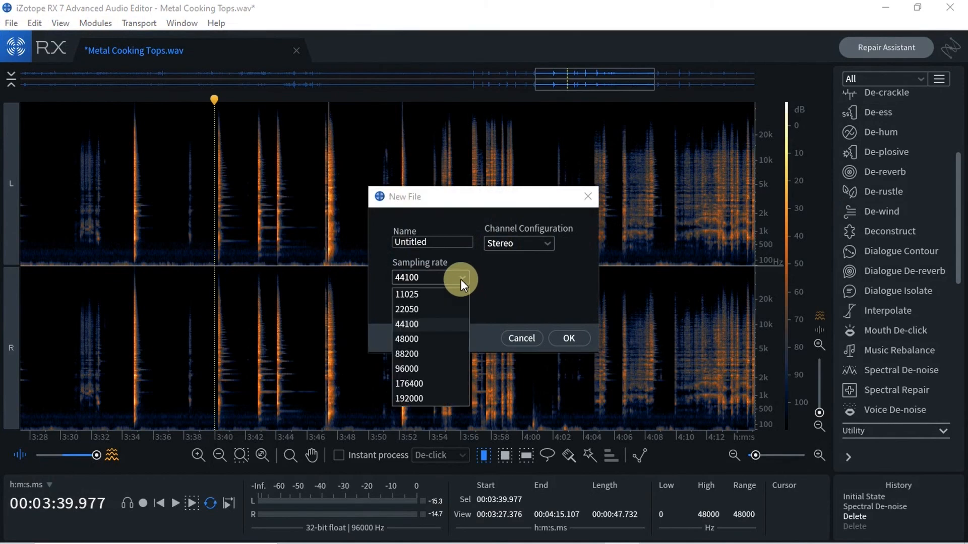
{"action": "left_click", "coordinate": [449, 366]}
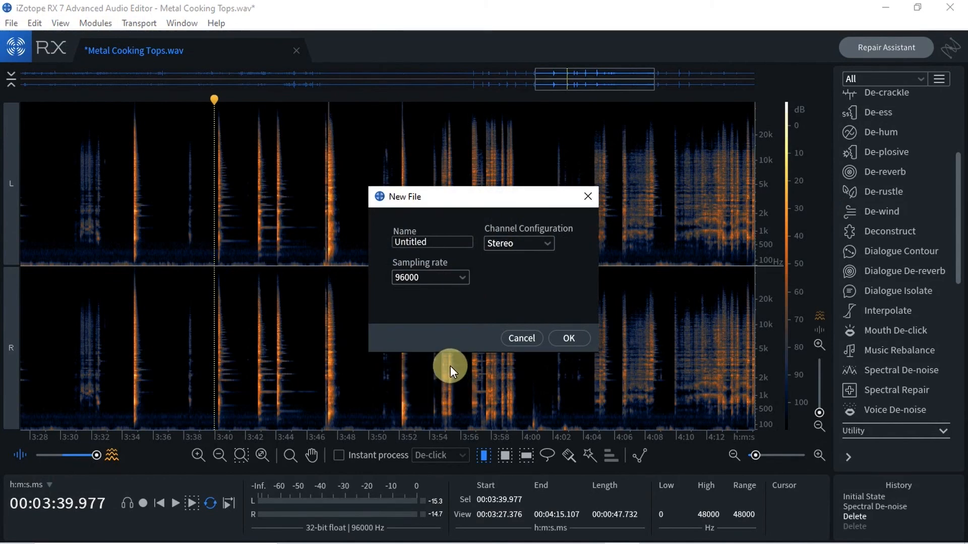
{"action": "left_click", "coordinate": [577, 339]}
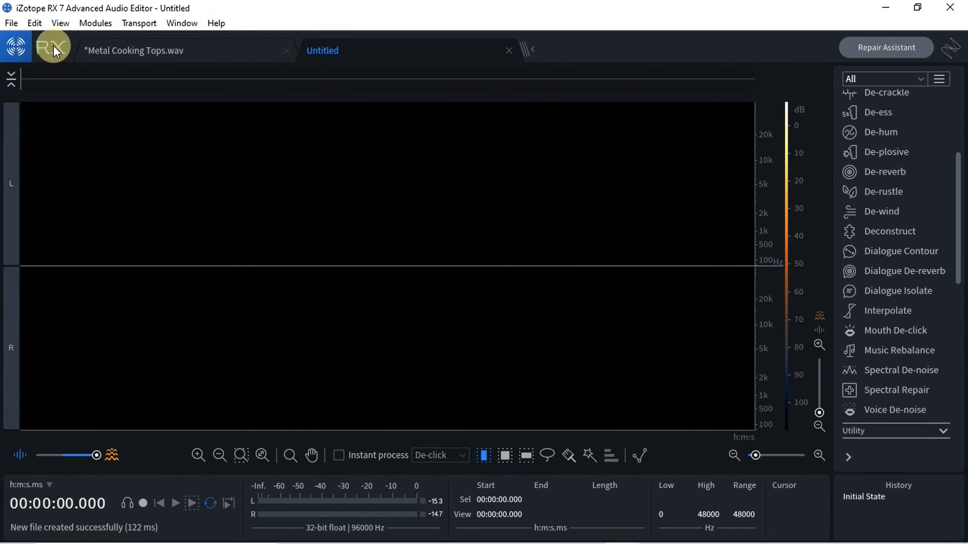
Look through the METALS folder's audio files in the open-file dialog, leaving without opening one.
{"action": "left_click", "coordinate": [11, 23]}
{"action": "left_click", "coordinate": [33, 75]}
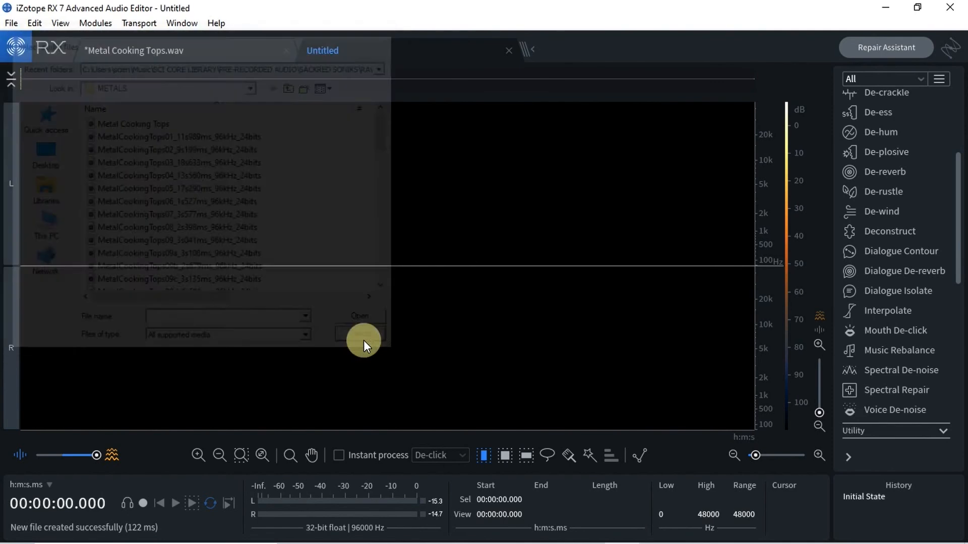
Open MetalCookingTops09g_1s837ms_96kHz_24bits from the METALS folder and close the empty Untitled file.
{"action": "left_click", "coordinate": [15, 21]}
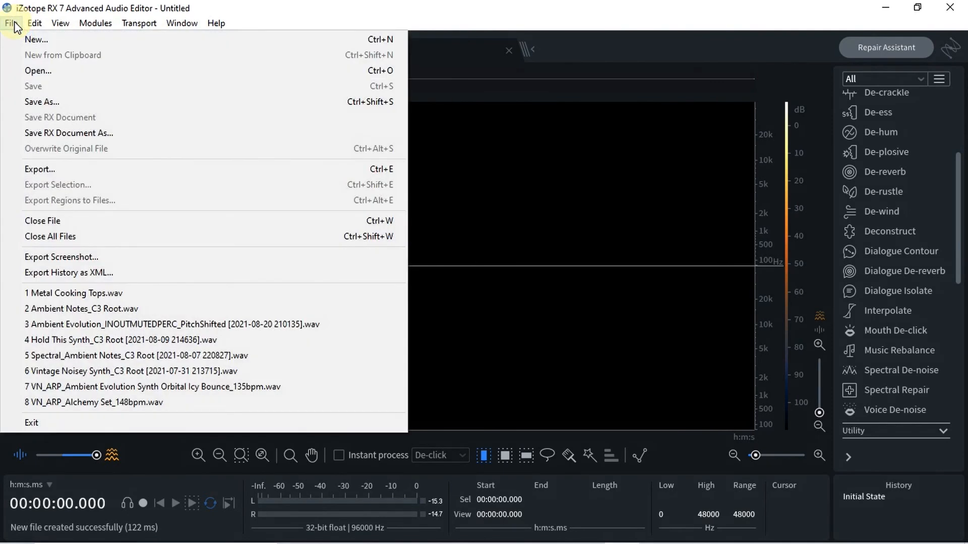
{"action": "left_click", "coordinate": [55, 73]}
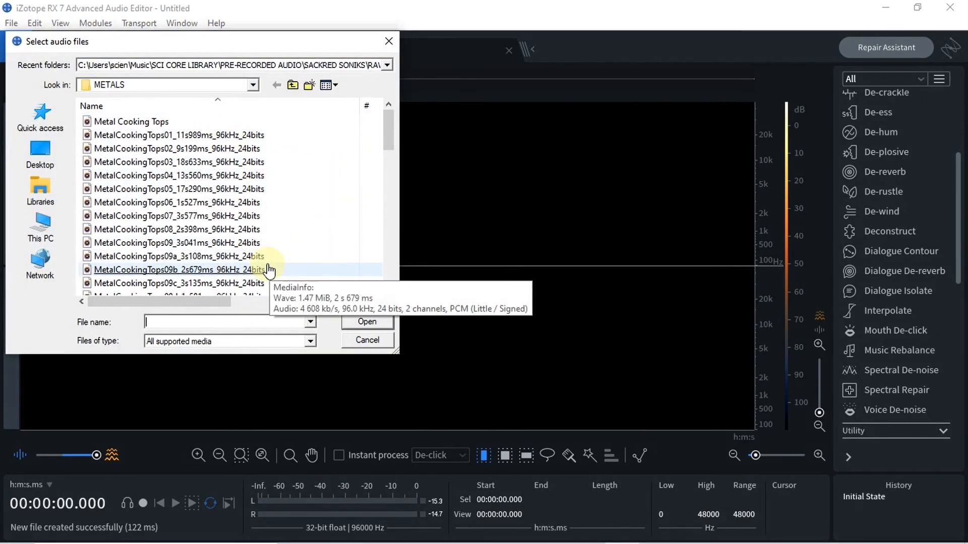
{"action": "scroll", "coordinate": [270, 268], "scroll_direction": "down", "scroll_amount": 3}
{"action": "double_click", "coordinate": [196, 217]}
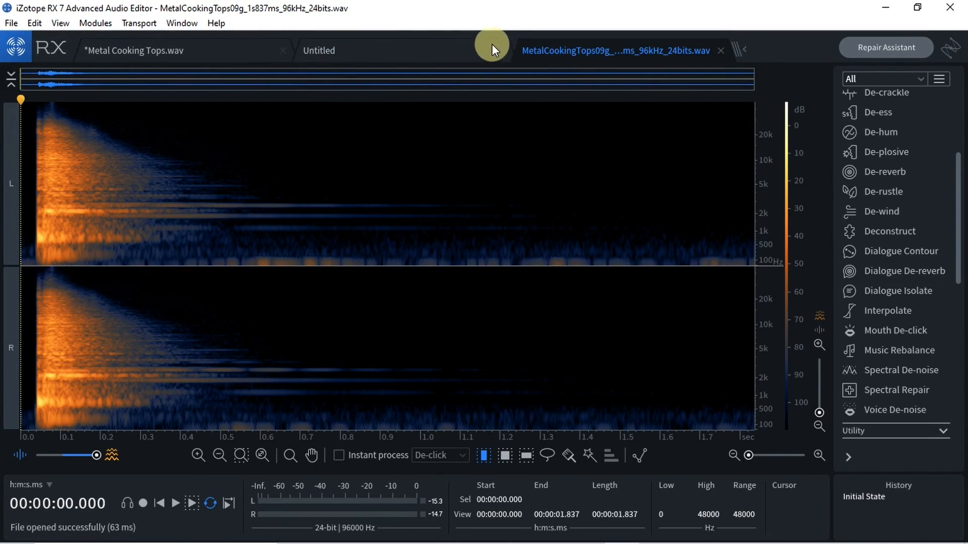
{"action": "left_click", "coordinate": [501, 51]}
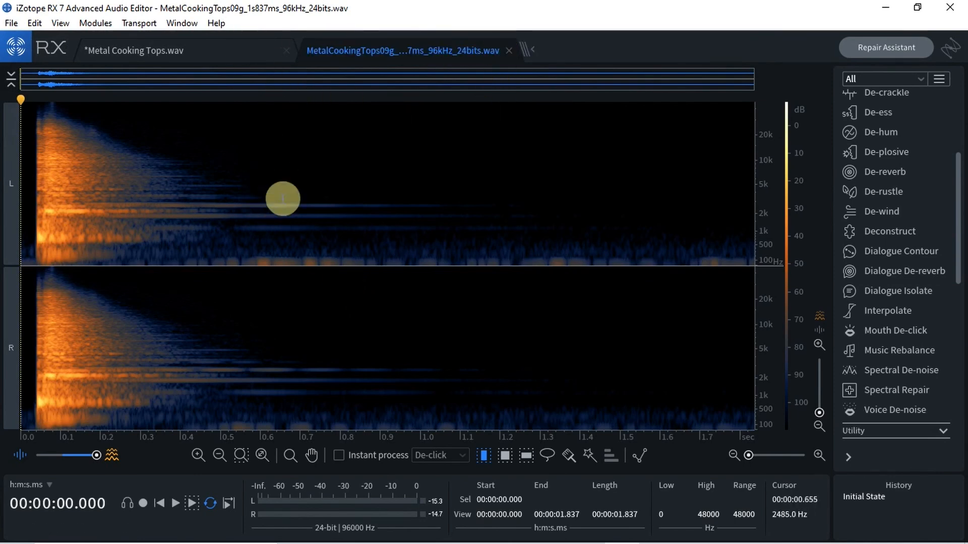
Return to Metal Cooking Tops.wav and select the loud hit from about 3:40.07 to 3:42.51.
{"action": "left_click", "coordinate": [175, 50]}
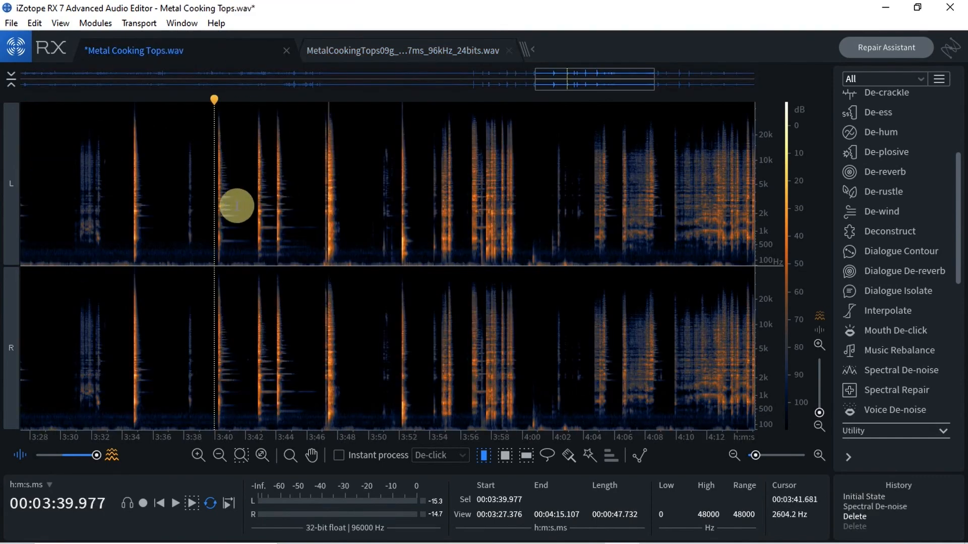
{"action": "left_click_drag", "start_coordinate": [216, 203], "coordinate": [252, 205]}
{"action": "scroll", "coordinate": [243, 214], "scroll_direction": "up", "scroll_amount": 5}
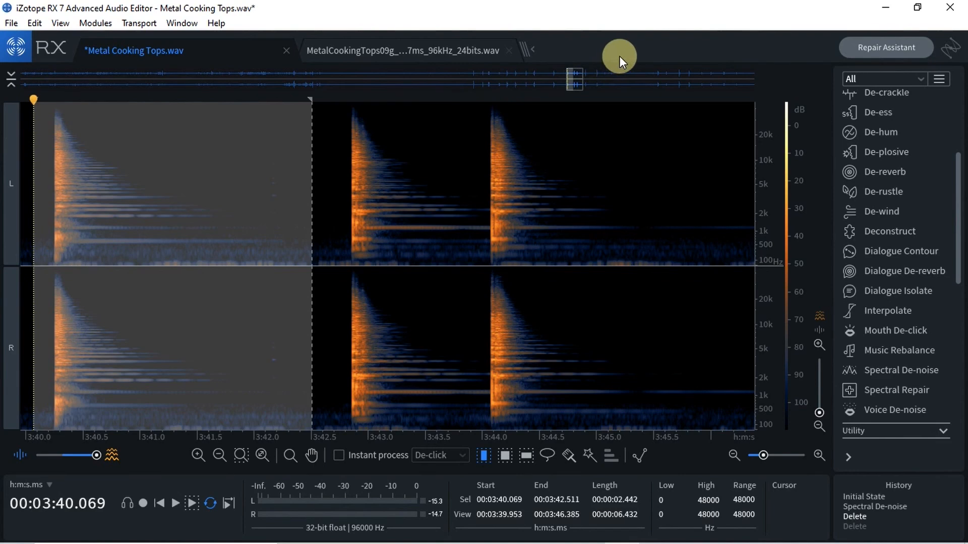
{"action": "mouse_move", "coordinate": [577, 92]}
{"action": "left_mouse_down"}
{"action": "mouse_move", "coordinate": [542, 91]}
{"action": "mouse_move", "coordinate": [574, 94]}
{"action": "left_mouse_up"}
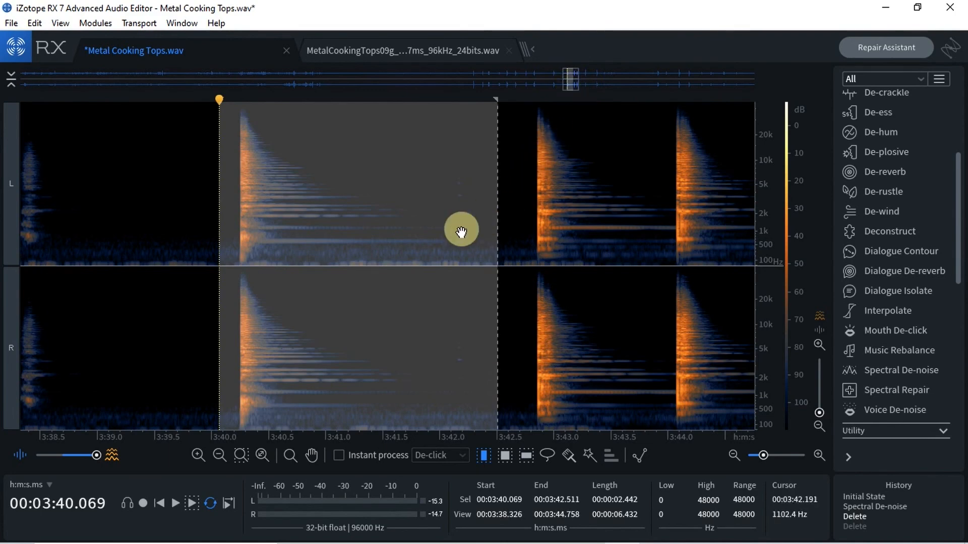
{"action": "scroll", "coordinate": [482, 228], "scroll_direction": "up", "scroll_amount": 2}
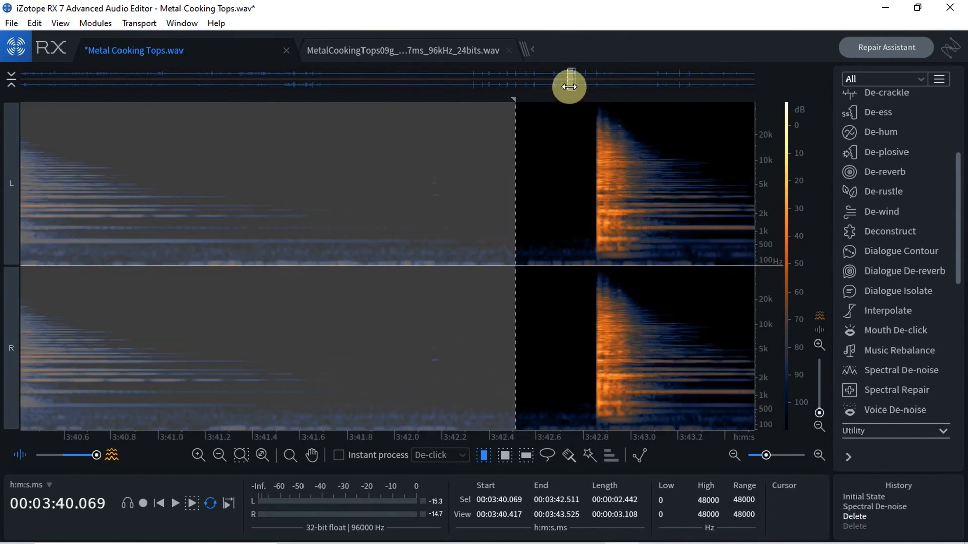
{"action": "left_click_drag", "start_coordinate": [571, 85], "coordinate": [570, 86]}
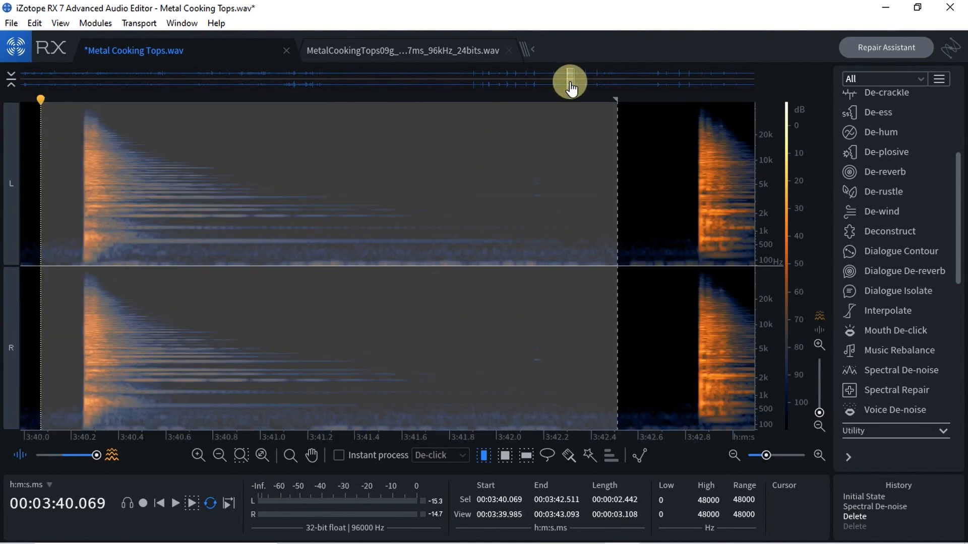
Compare the spectrogram of the exported MetalCookingTops09g clip with the hit near 3:40.2 in Metal Cooking Tops.wav, selecting that hit.
{"action": "left_click", "coordinate": [332, 56]}
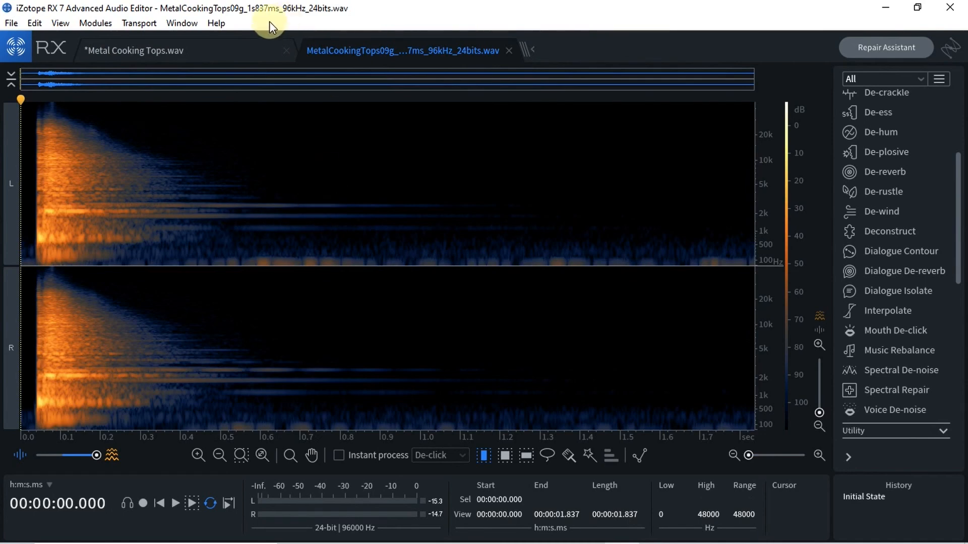
{"action": "left_click", "coordinate": [219, 53]}
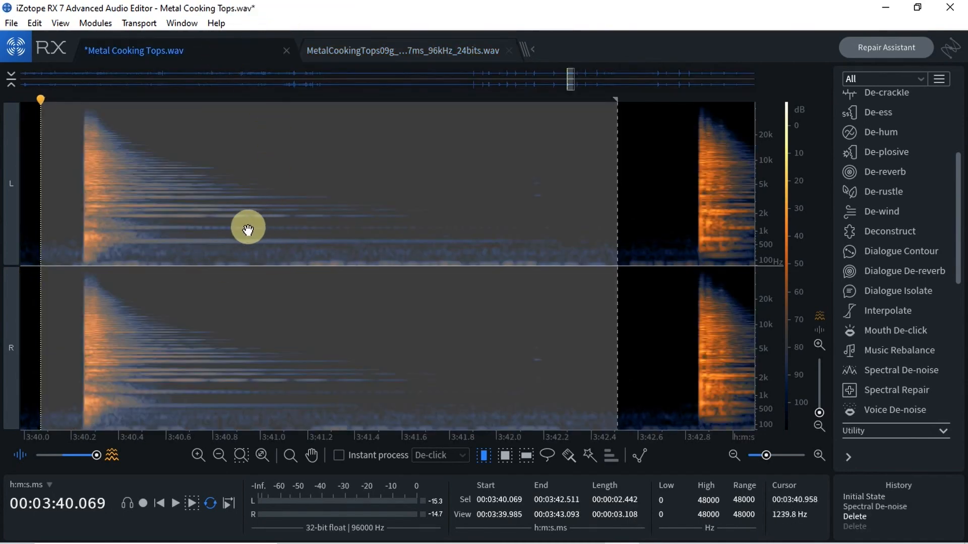
{"action": "left_click", "coordinate": [392, 53]}
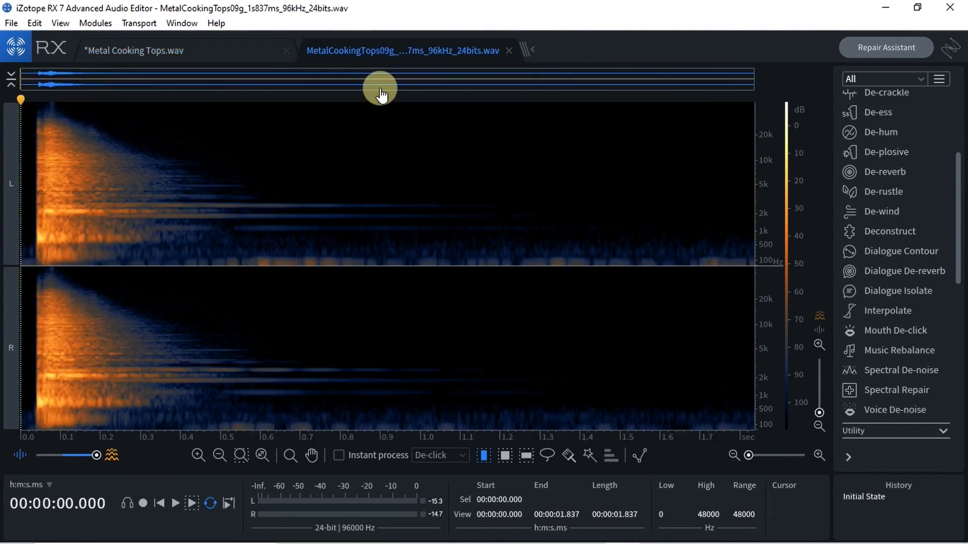
{"action": "left_click", "coordinate": [242, 55]}
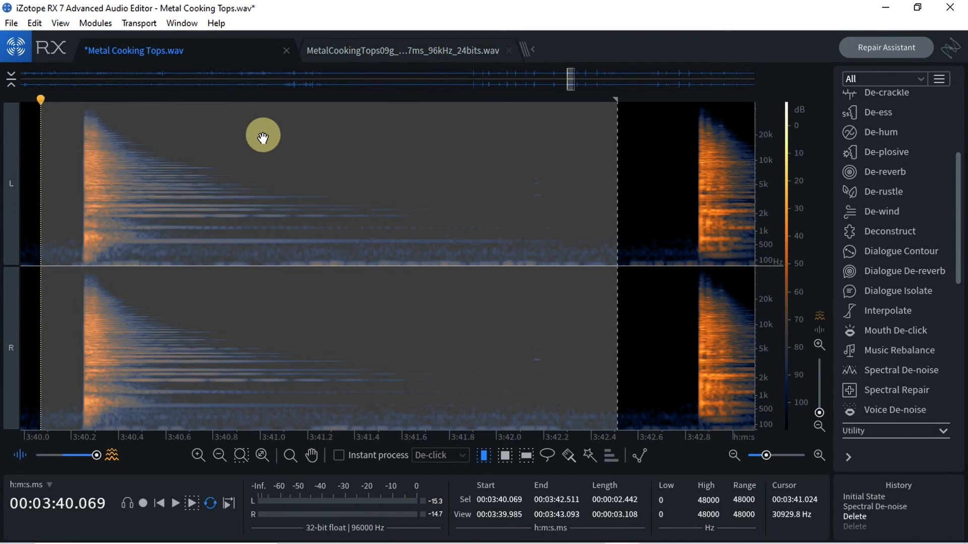
{"action": "left_click", "coordinate": [393, 49]}
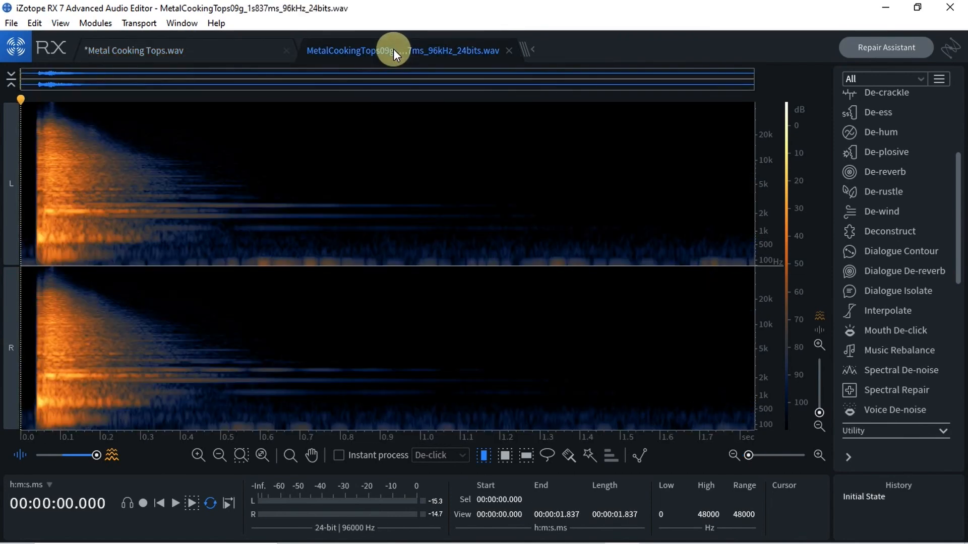
{"action": "left_click", "coordinate": [192, 51]}
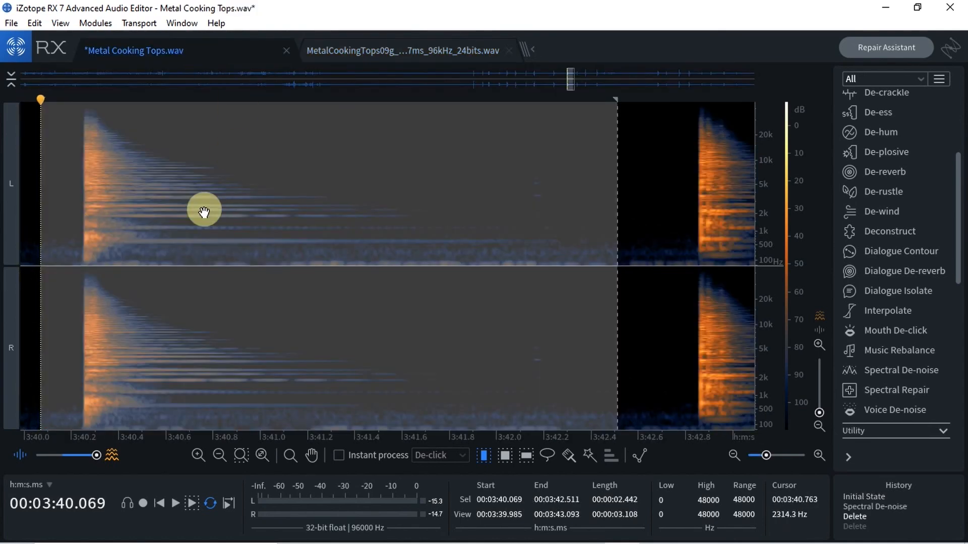
{"action": "left_click", "coordinate": [203, 211]}
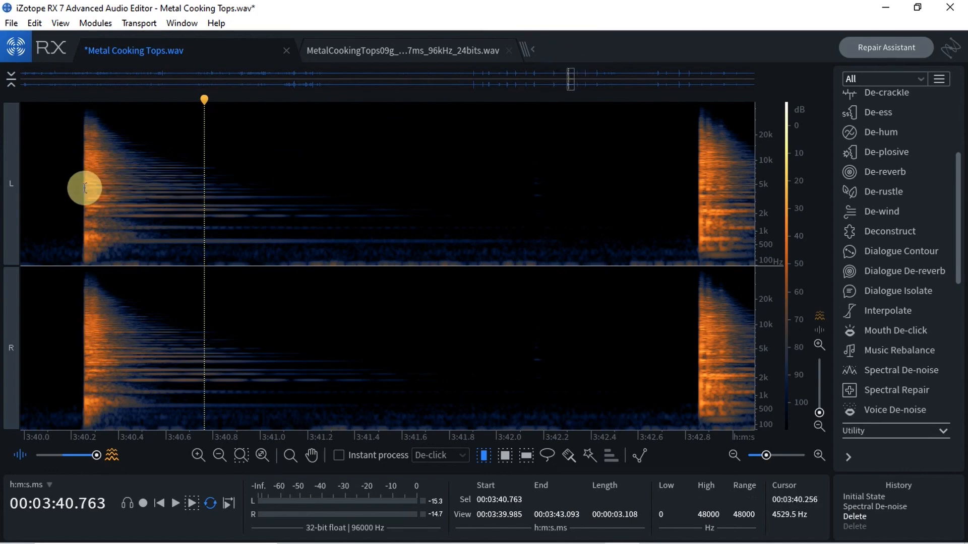
{"action": "left_click_drag", "start_coordinate": [82, 188], "coordinate": [356, 218]}
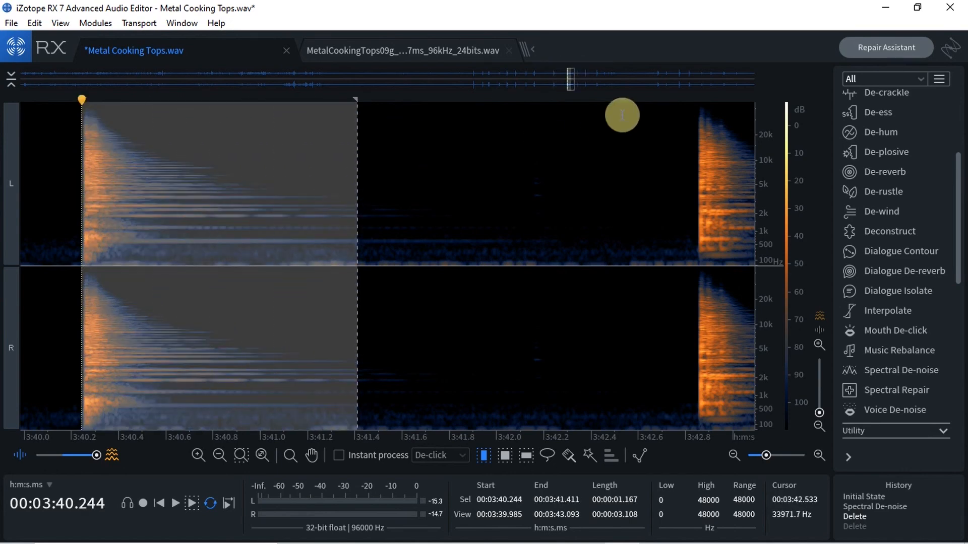
Select the earlier hit from about 3:34.7 to 3:38.1 and compare it closely with the exported MetalCookingTops09g clip.
{"action": "left_click_drag", "start_coordinate": [566, 82], "coordinate": [538, 91]}
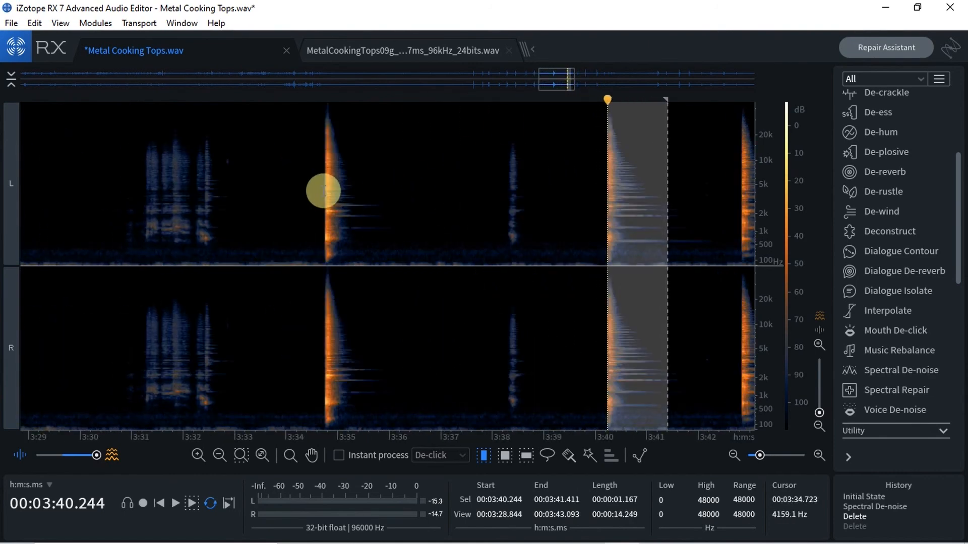
{"action": "left_click_drag", "start_coordinate": [323, 200], "coordinate": [498, 211]}
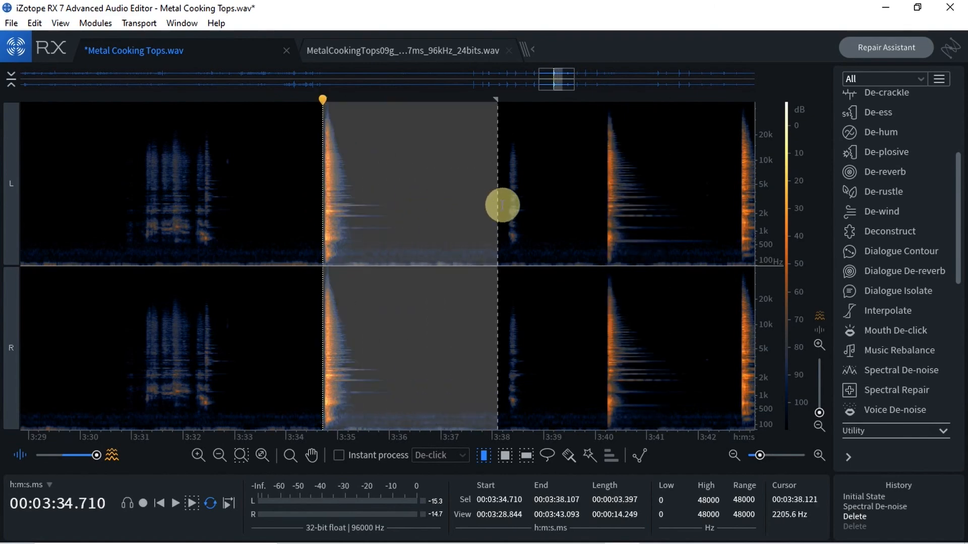
{"action": "scroll", "coordinate": [395, 144], "scroll_direction": "up", "scroll_amount": 2}
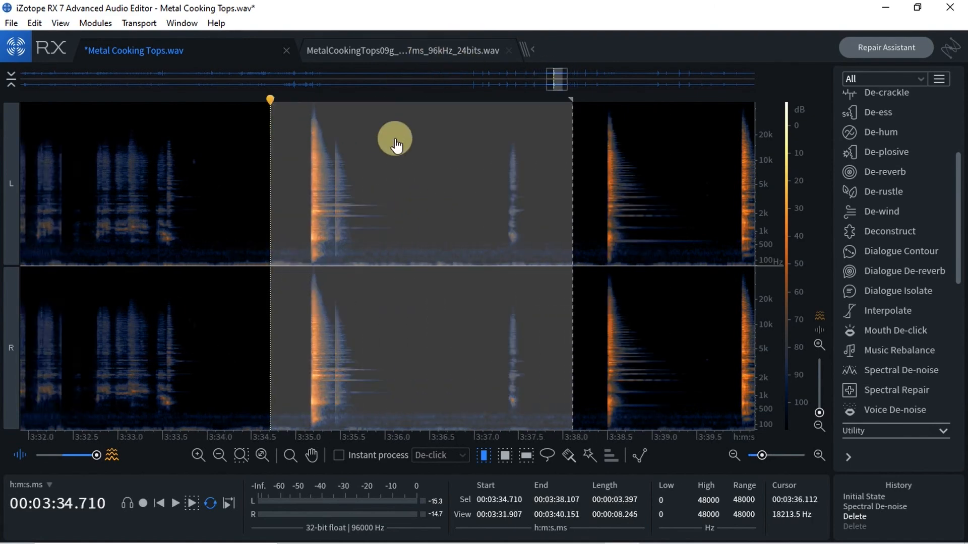
{"action": "scroll", "coordinate": [396, 144], "scroll_direction": "up", "scroll_amount": 3}
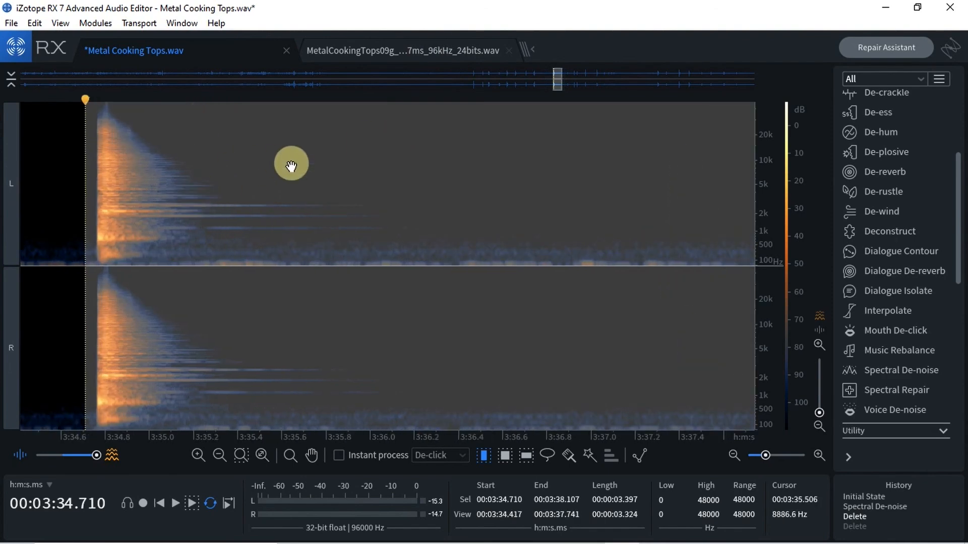
{"action": "left_click", "coordinate": [367, 49]}
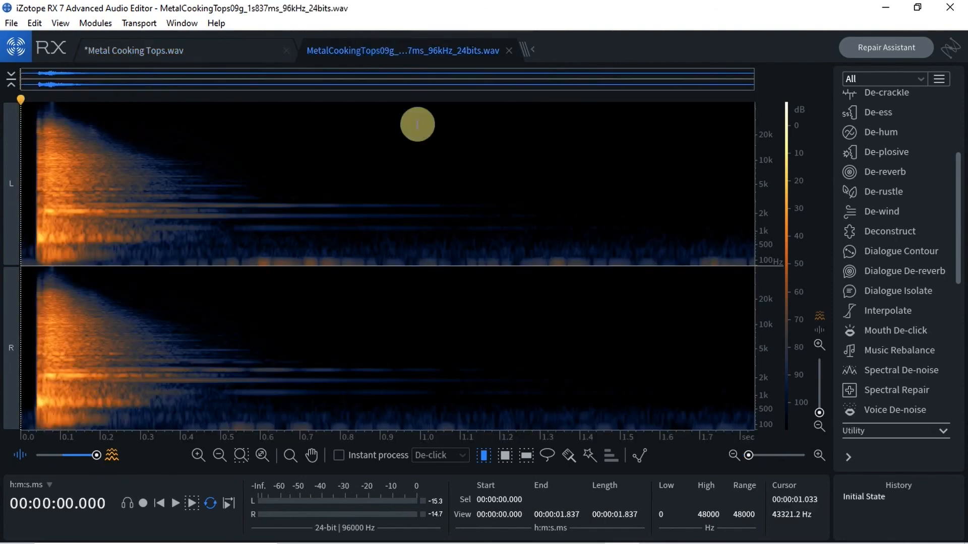
{"action": "left_click", "coordinate": [176, 50]}
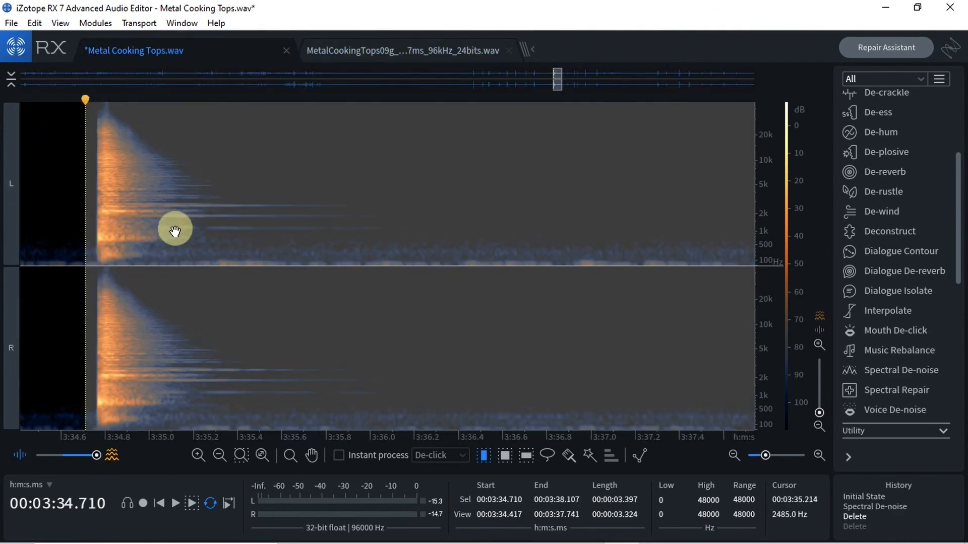
{"action": "scroll", "coordinate": [200, 202], "scroll_direction": "up", "scroll_amount": 2}
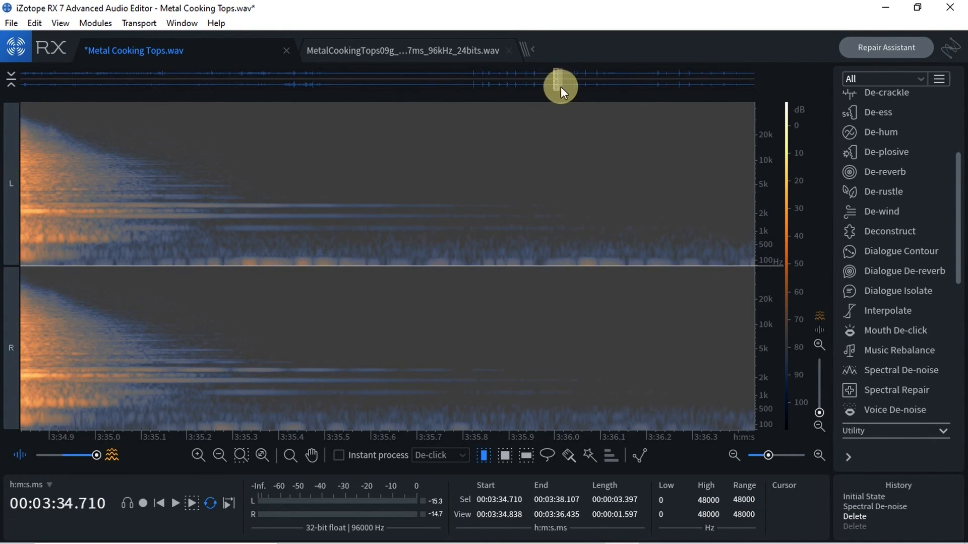
Close the exported MetalCookingTops09g clip, leaving only Metal Cooking Tops.wav open.
{"action": "left_click", "coordinate": [349, 50]}
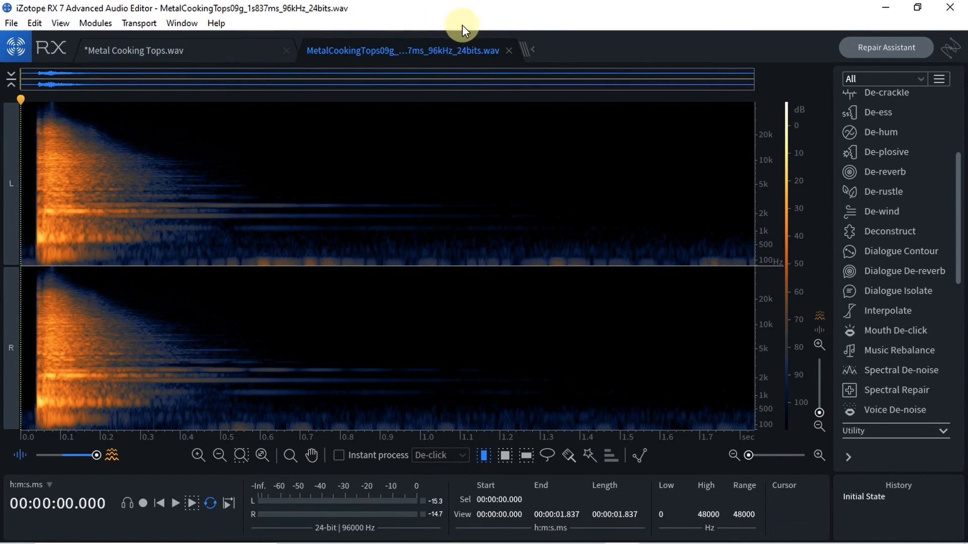
{"action": "left_click", "coordinate": [512, 53]}
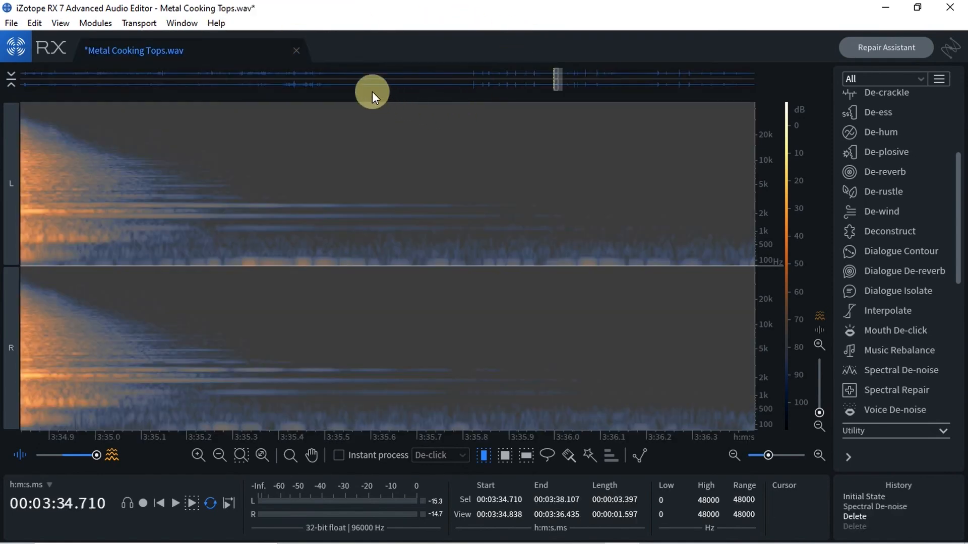
Select the next hit from about 3:40.211 to 3:42.730 and play it.
{"action": "left_click_drag", "start_coordinate": [561, 84], "coordinate": [585, 81]}
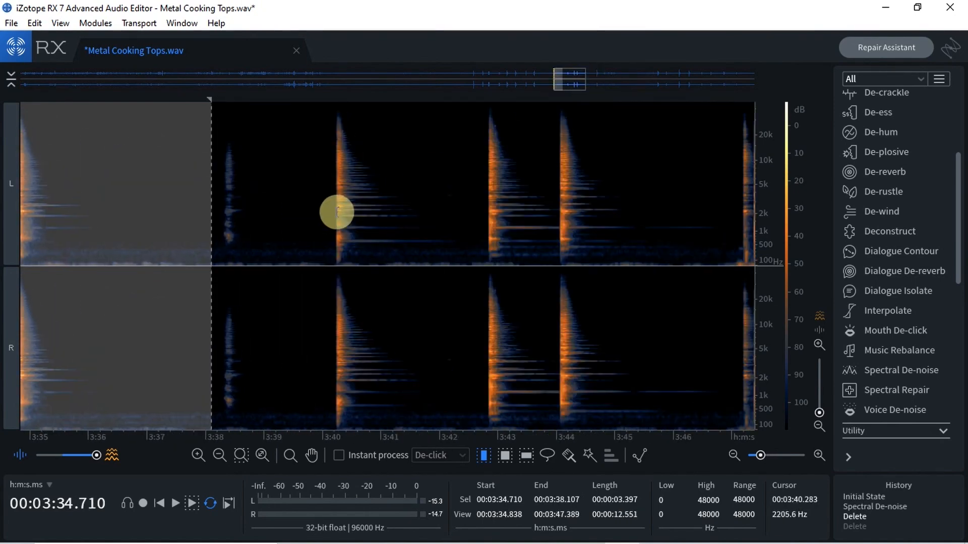
{"action": "left_click_drag", "start_coordinate": [334, 217], "coordinate": [482, 222]}
{"action": "key", "text": "space"}
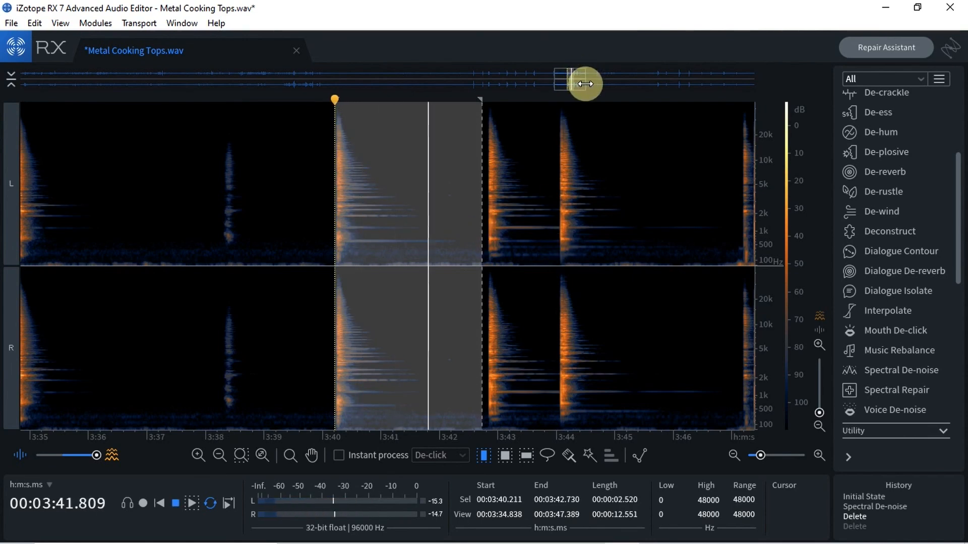
Trim the selection's start to about 3:40.233, just before the hit's onset, audition it and stop playback.
{"action": "mouse_move", "coordinate": [583, 82]}
{"action": "left_mouse_down"}
{"action": "mouse_move", "coordinate": [604, 82]}
{"action": "mouse_move", "coordinate": [581, 90]}
{"action": "mouse_move", "coordinate": [555, 82]}
{"action": "mouse_move", "coordinate": [564, 84]}
{"action": "left_mouse_up"}
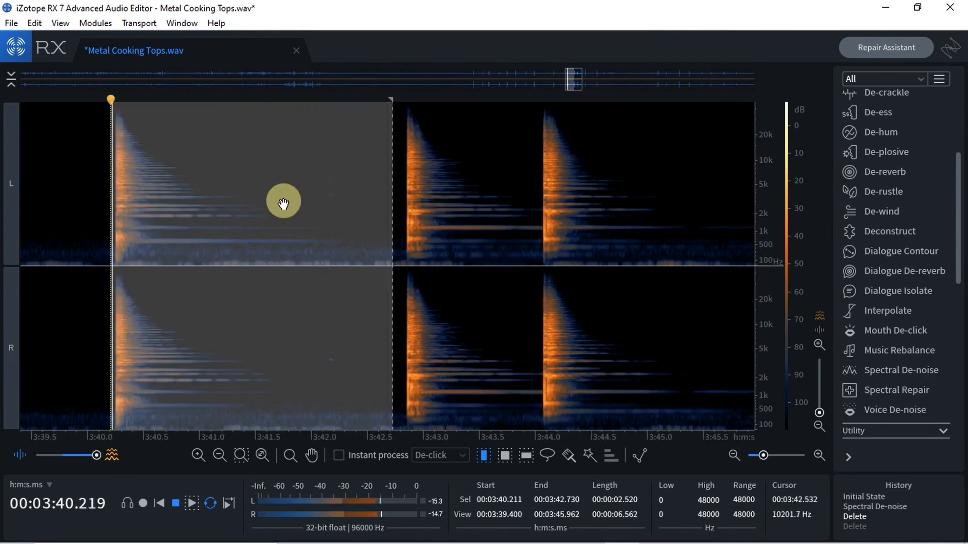
{"action": "left_click_drag", "start_coordinate": [116, 213], "coordinate": [118, 212]}
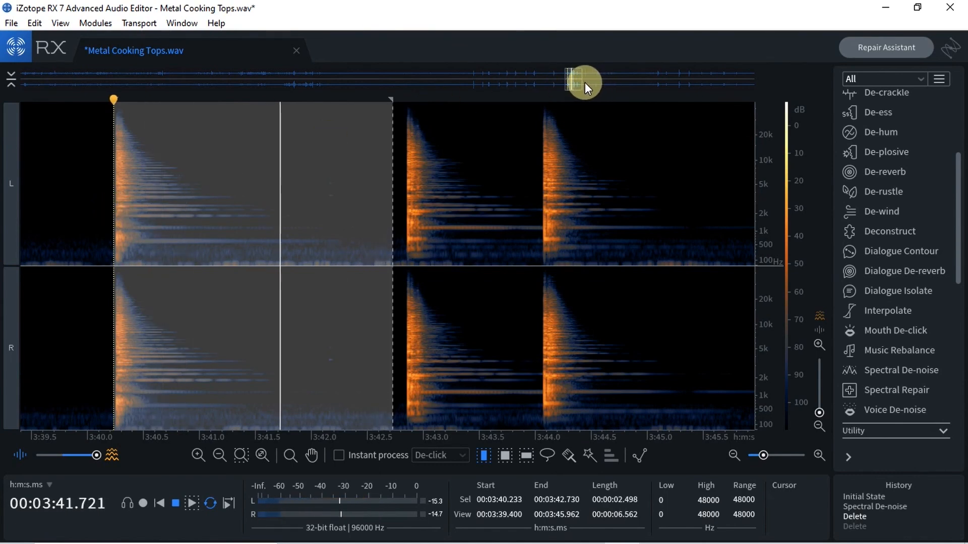
{"action": "mouse_move", "coordinate": [581, 81]}
{"action": "left_mouse_down"}
{"action": "mouse_move", "coordinate": [611, 83]}
{"action": "mouse_move", "coordinate": [572, 97]}
{"action": "mouse_move", "coordinate": [579, 93]}
{"action": "left_mouse_up"}
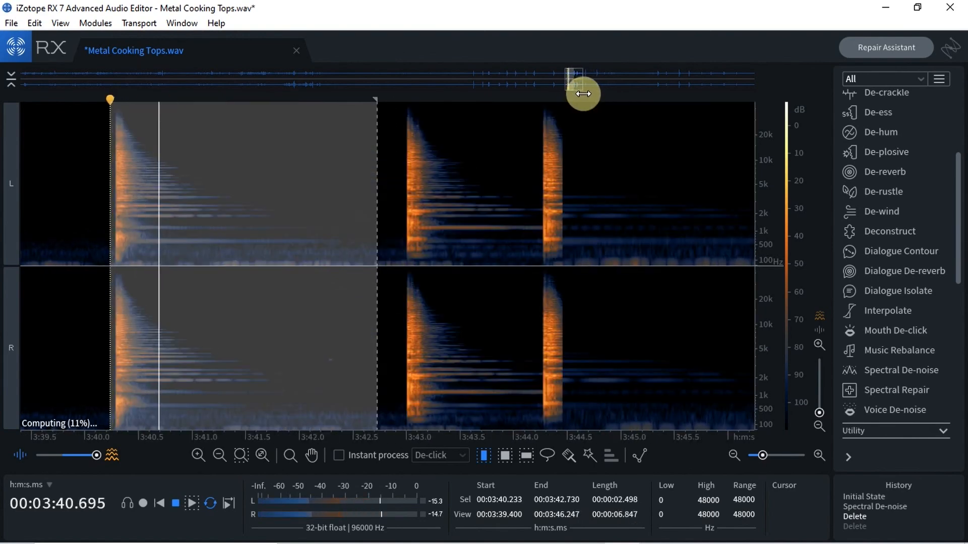
{"action": "key", "text": "space"}
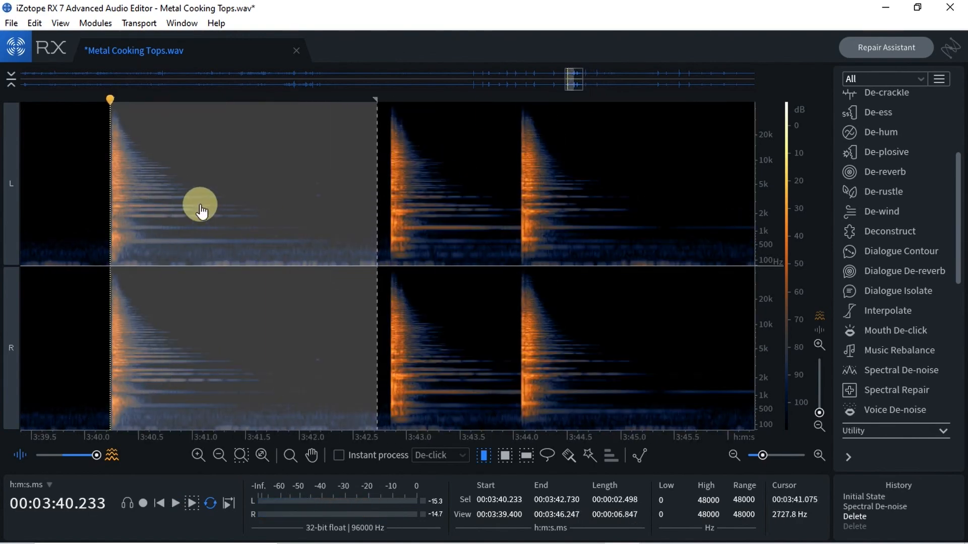
Start exporting the selection to the METALS folder as Broadcast Wave, naming it MetalCookingTops09h_2s259ms_96kHz_24bits after checking the existing files.
{"action": "key", "text": "ctrl+shift+e"}
{"action": "left_click", "coordinate": [565, 359]}
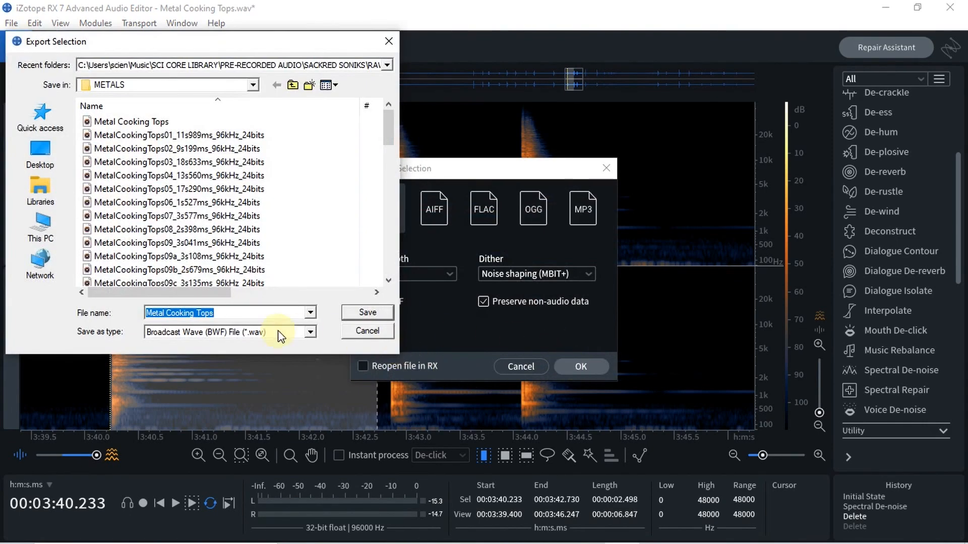
{"action": "type", "text": "MetalCookingTops09f_2s259ms_96kHz_24bits"}
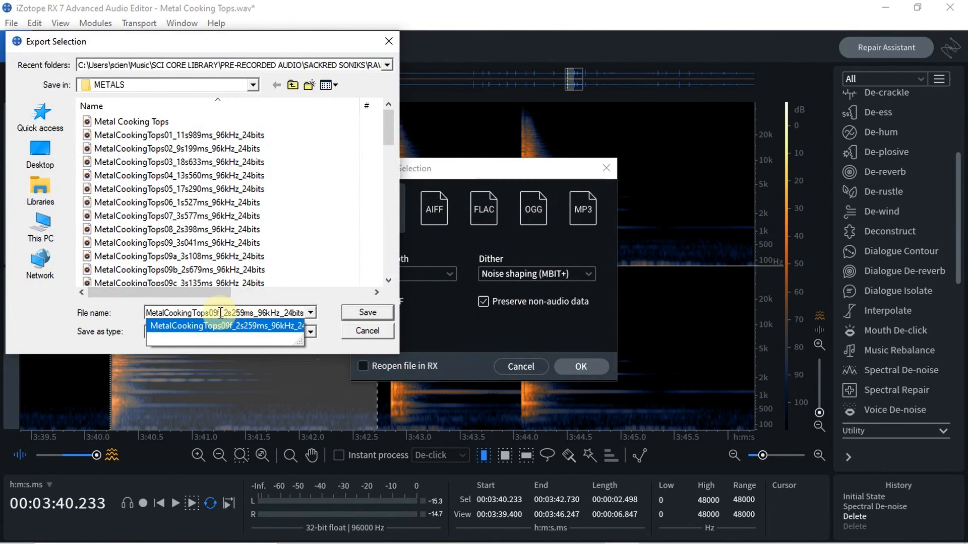
{"action": "left_click", "coordinate": [389, 136]}
{"action": "left_click_drag", "start_coordinate": [390, 136], "coordinate": [392, 149]}
{"action": "left_click", "coordinate": [221, 313]}
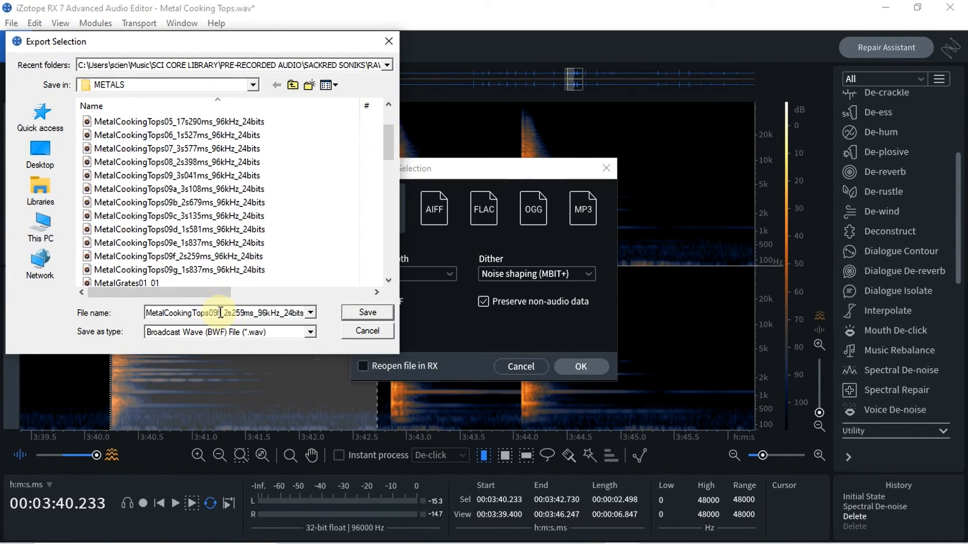
{"action": "key", "text": "BackSpace"}
{"action": "type", "text": "h"}
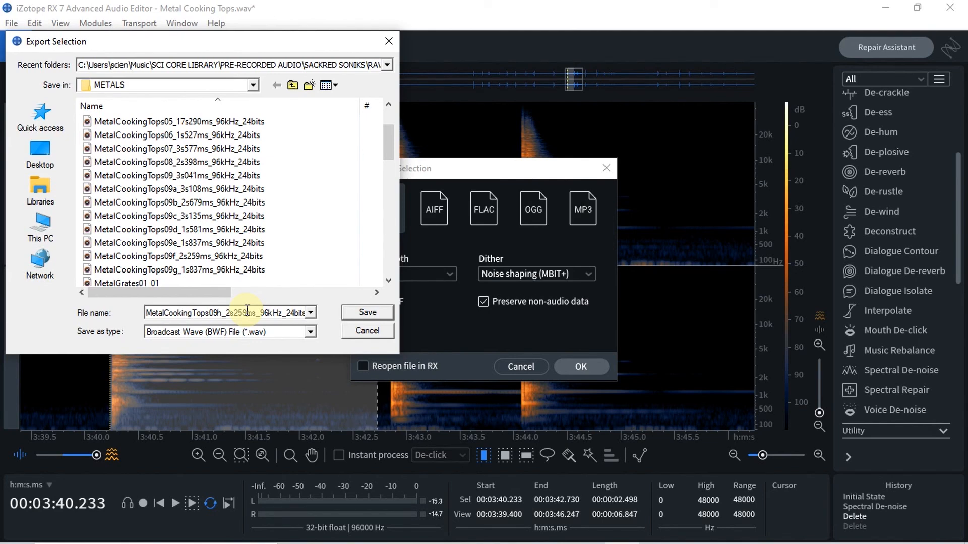
Change the duration in the export's file name to 2s498ms and save the file.
{"action": "key", "text": "BackSpace"}
{"action": "key", "text": "BackSpace"}
{"action": "key", "text": "BackSpace"}
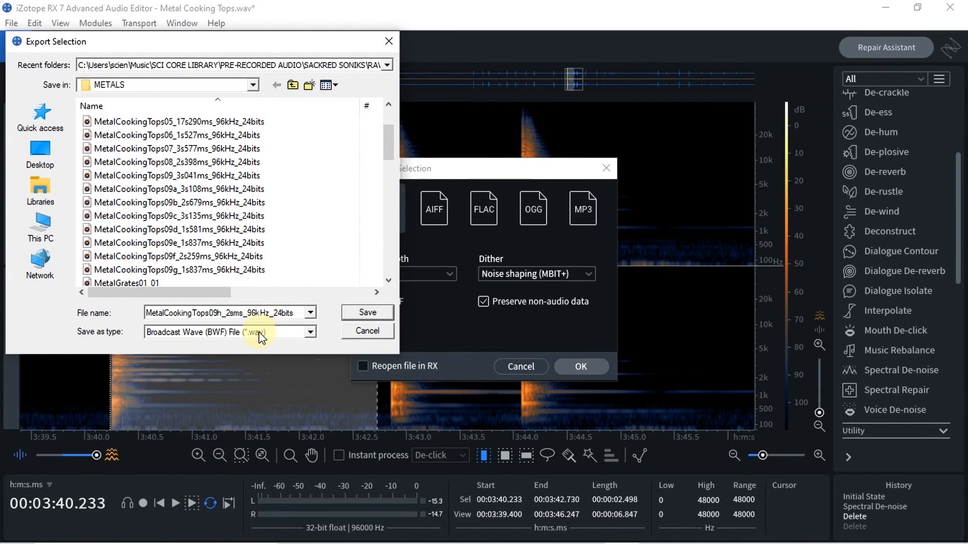
{"action": "type", "text": "498"}
{"action": "left_click", "coordinate": [353, 313]}
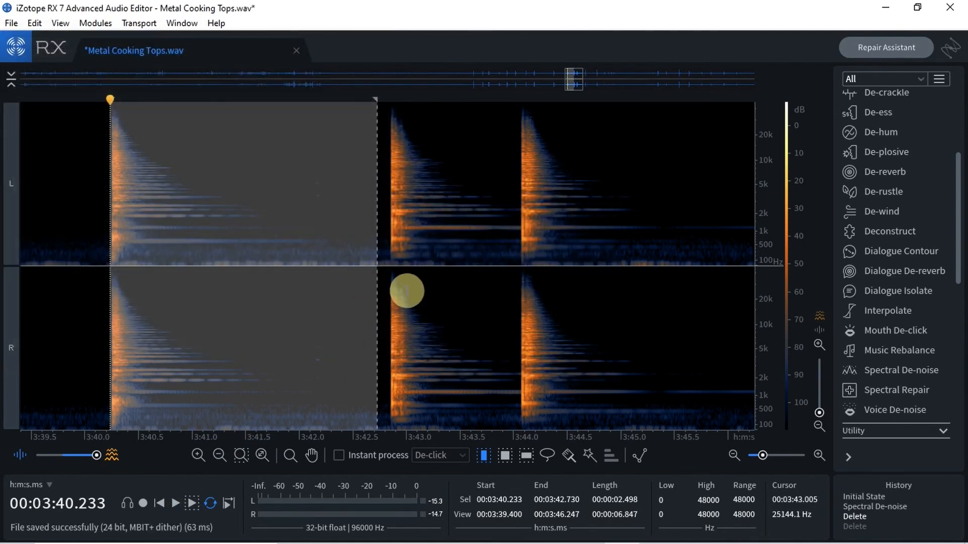
Try a time-frequency selection of about 1426–2153 Hz on the first hit's tail, shift it past the decay, clear it and restore the time selection tool.
{"action": "left_click", "coordinate": [389, 306]}
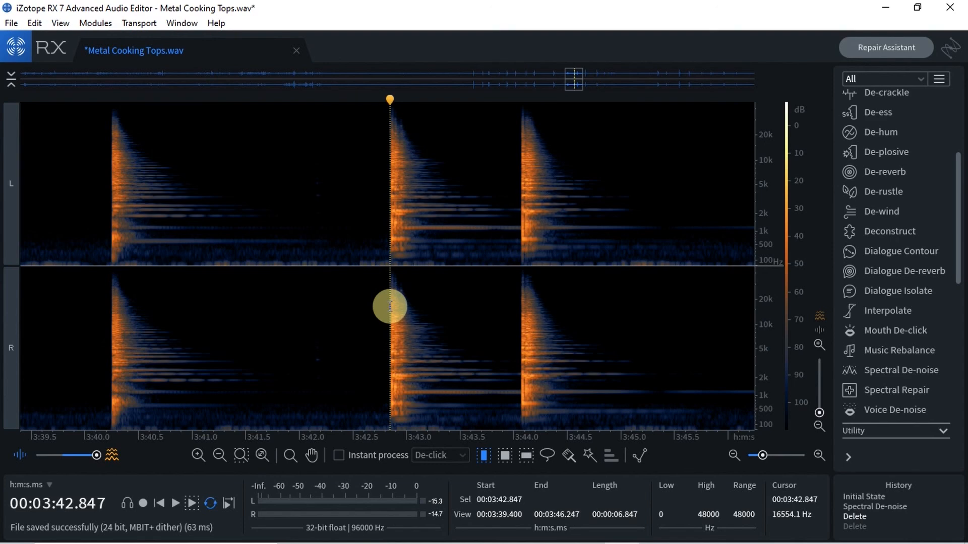
{"action": "left_click", "coordinate": [505, 456]}
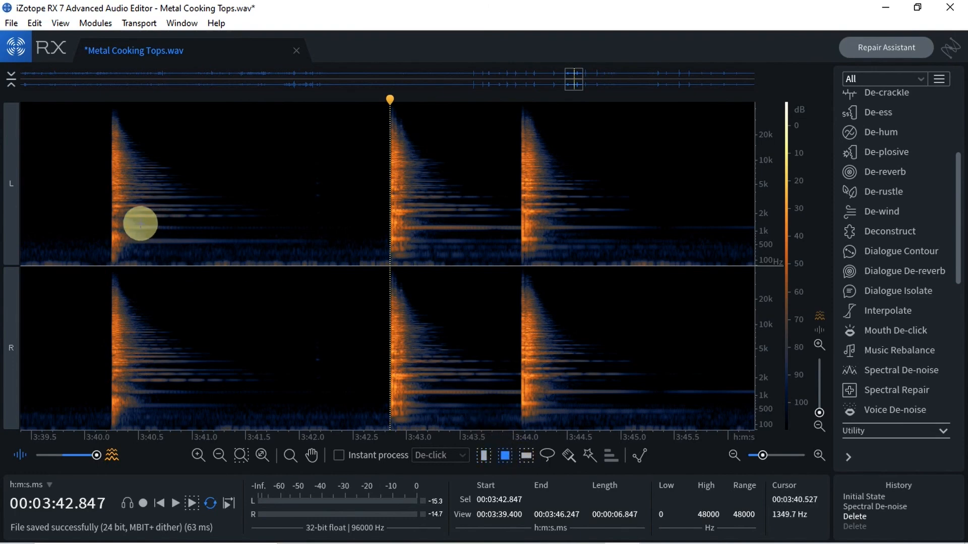
{"action": "left_click_drag", "start_coordinate": [135, 221], "coordinate": [233, 211]}
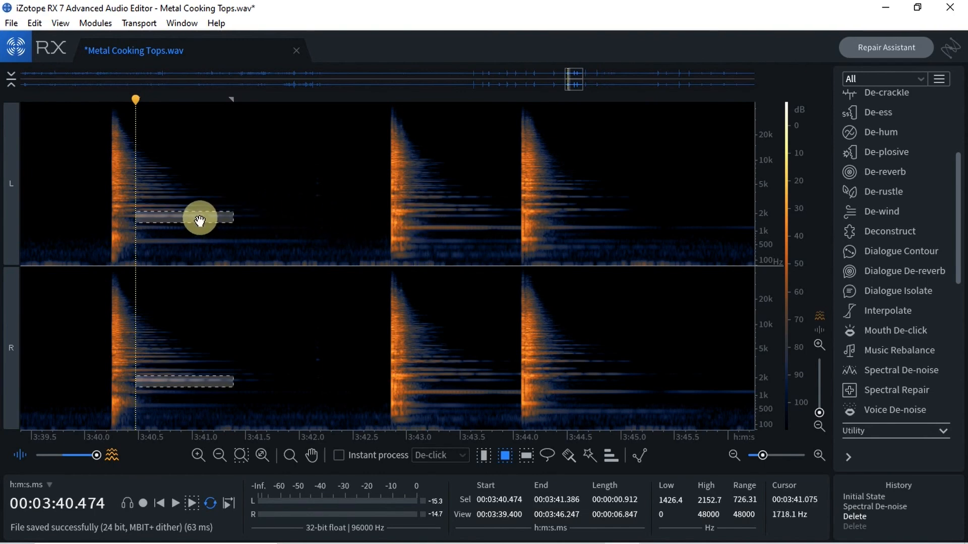
{"action": "left_click_drag", "start_coordinate": [199, 219], "coordinate": [339, 221]}
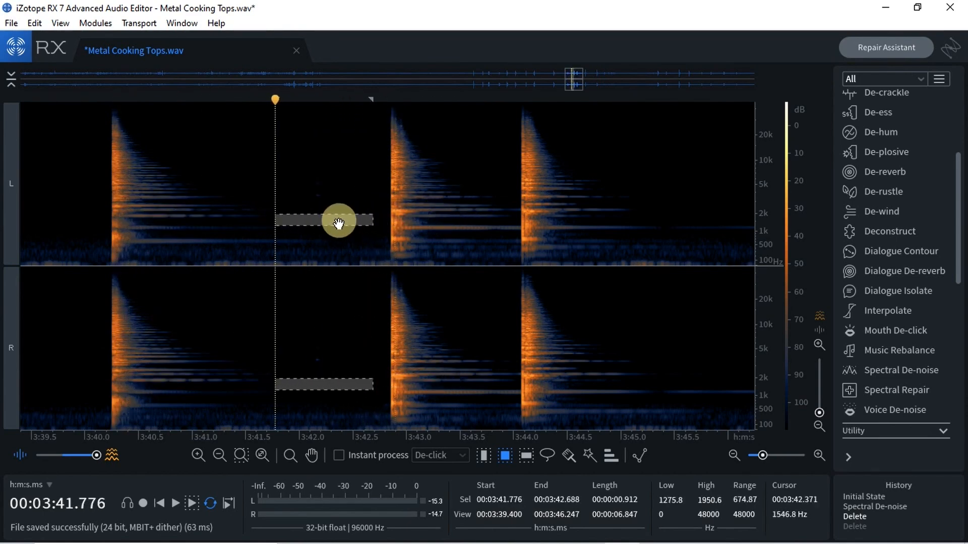
{"action": "left_click", "coordinate": [327, 188]}
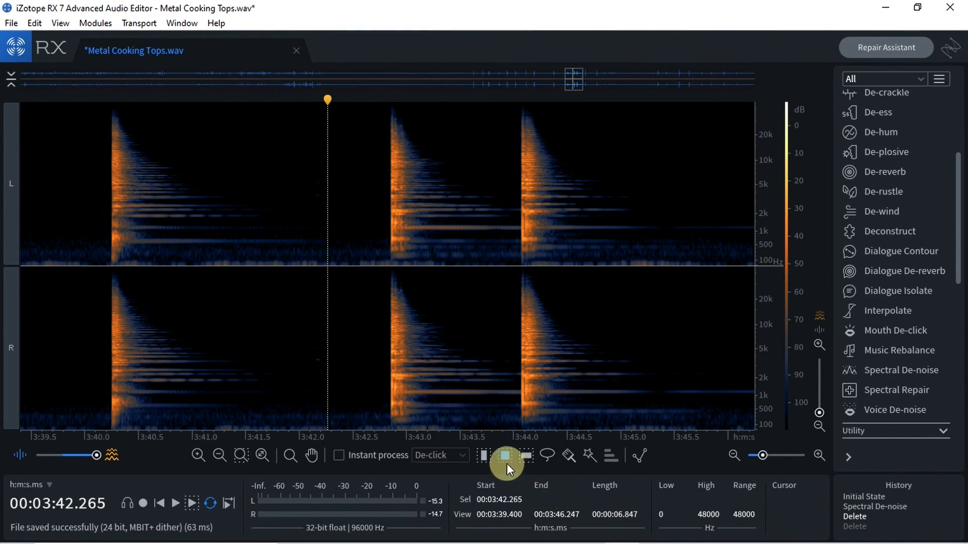
{"action": "left_click", "coordinate": [483, 457]}
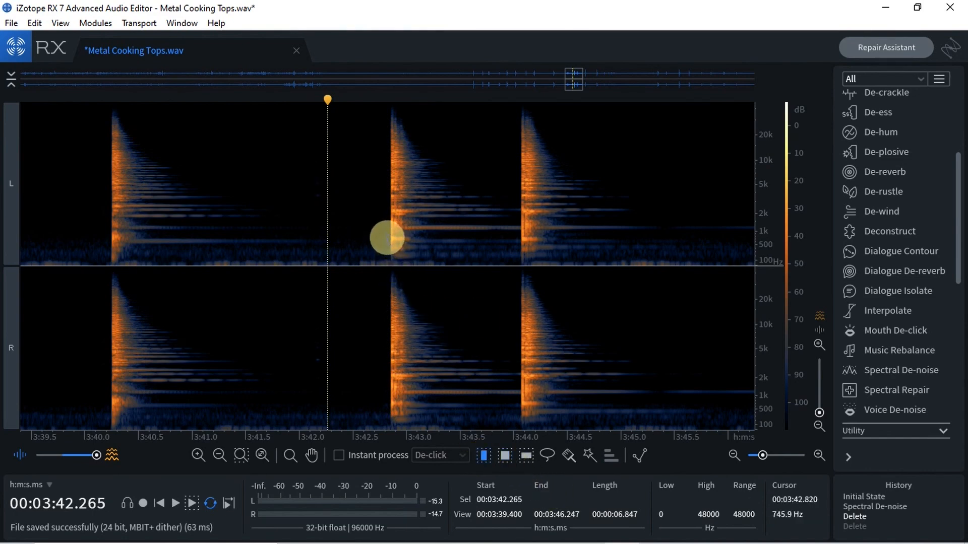
Select the second and third hits together from about 3:42.827, extend the selection's end to about 3:46.500 while auditioning it, and stop playback.
{"action": "left_click", "coordinate": [388, 238]}
{"action": "mouse_move", "coordinate": [387, 237]}
{"action": "left_mouse_down"}
{"action": "mouse_move", "coordinate": [514, 270]}
{"action": "mouse_move", "coordinate": [720, 263]}
{"action": "left_mouse_up"}
{"action": "key", "text": "space"}
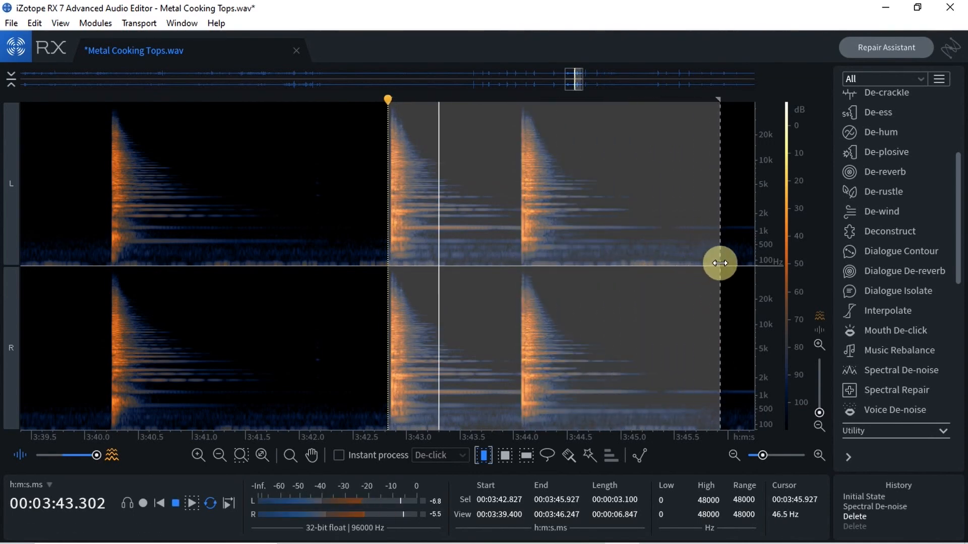
{"action": "left_click_drag", "start_coordinate": [576, 89], "coordinate": [582, 94]}
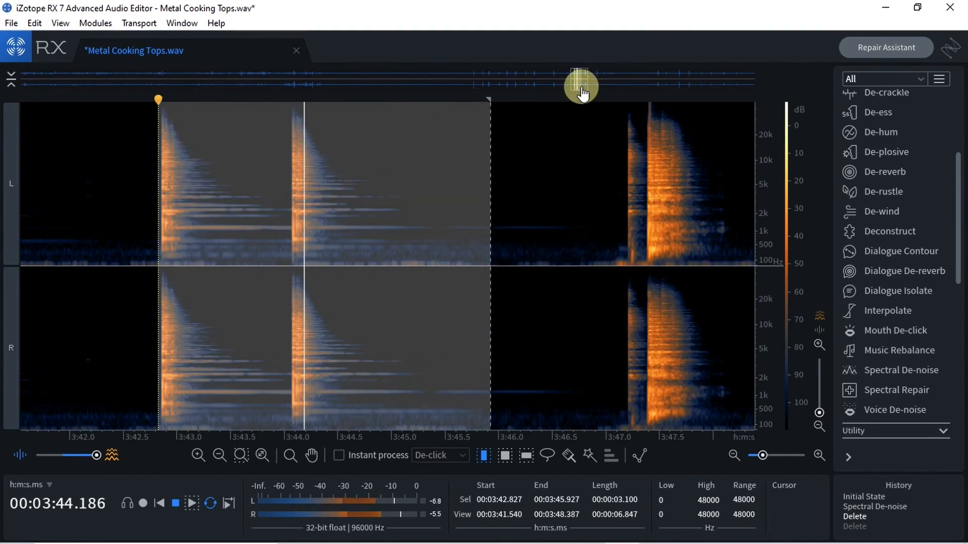
{"action": "left_click_drag", "start_coordinate": [489, 204], "coordinate": [579, 214]}
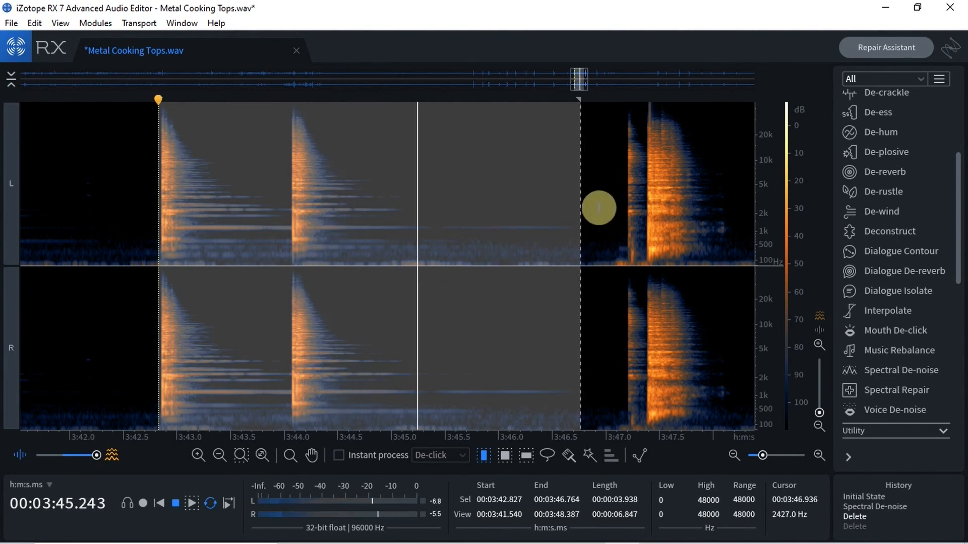
{"action": "left_click_drag", "start_coordinate": [370, 214], "coordinate": [552, 279]}
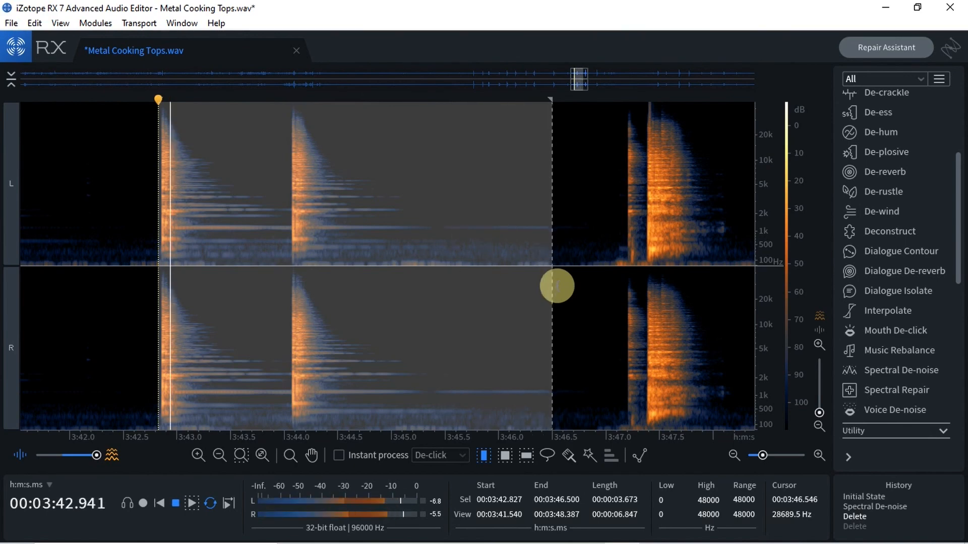
{"action": "key", "text": "space"}
Narrow the selection to the earlier of the two hits, about 3:42.847 to 3:44.062, and keep both channels selected.
{"action": "left_click_drag", "start_coordinate": [553, 283], "coordinate": [291, 335]}
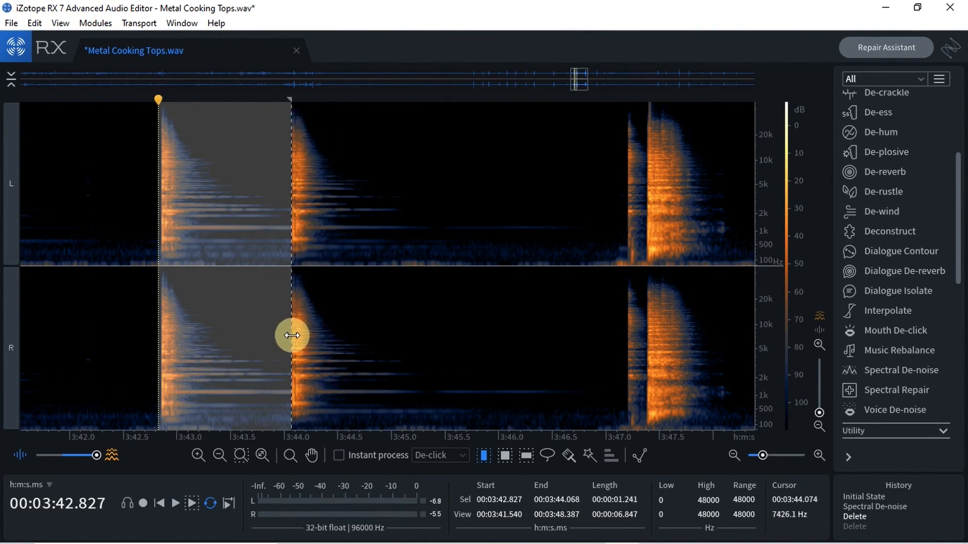
{"action": "scroll", "coordinate": [280, 224], "scroll_direction": "up", "scroll_amount": 2}
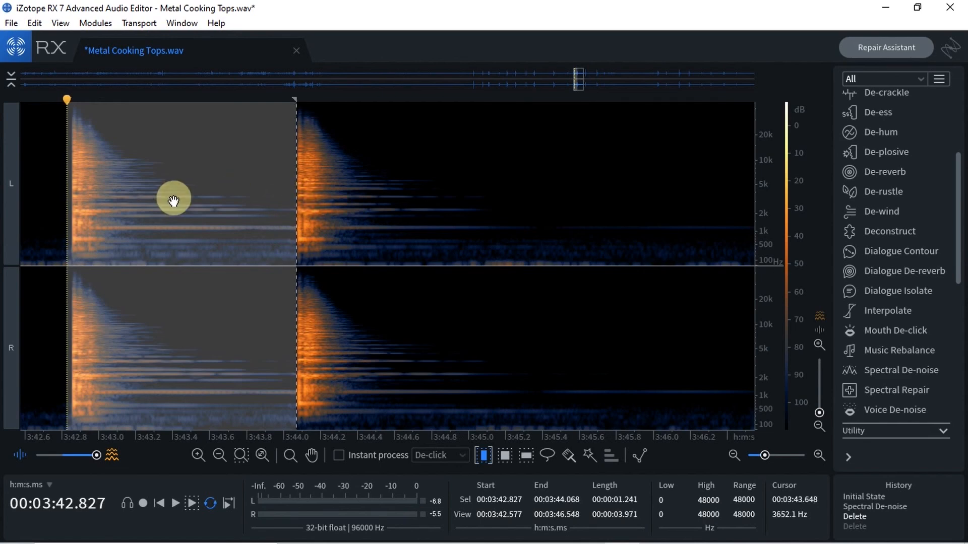
{"action": "left_click_drag", "start_coordinate": [67, 201], "coordinate": [71, 201]}
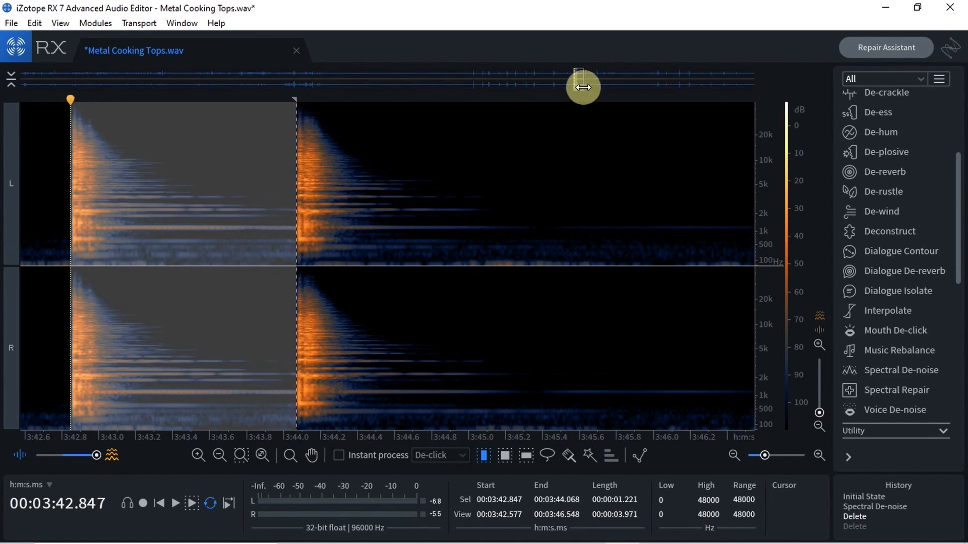
{"action": "left_click_drag", "start_coordinate": [583, 84], "coordinate": [579, 83]}
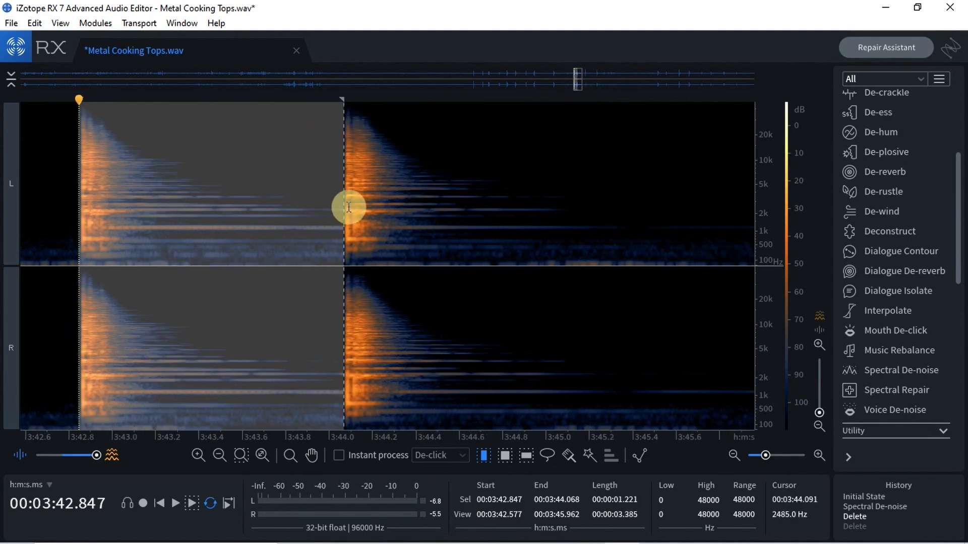
{"action": "left_click_drag", "start_coordinate": [344, 207], "coordinate": [344, 250]}
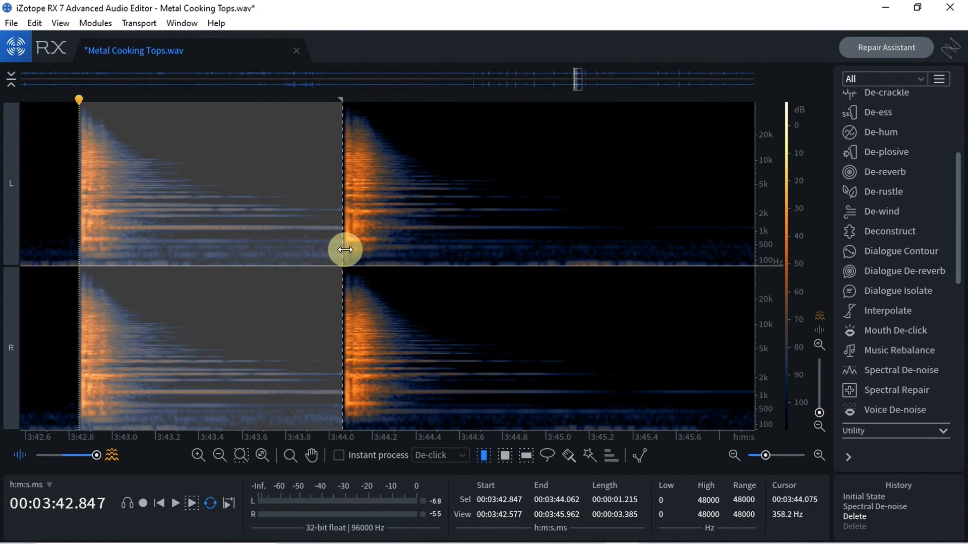
{"action": "left_click", "coordinate": [345, 249], "text": "ctrl"}
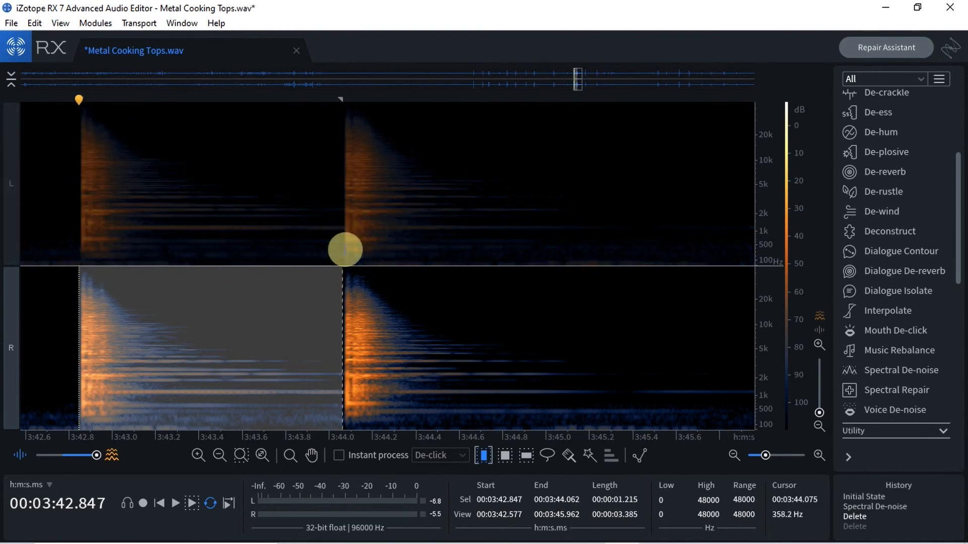
{"action": "left_click", "coordinate": [11, 186]}
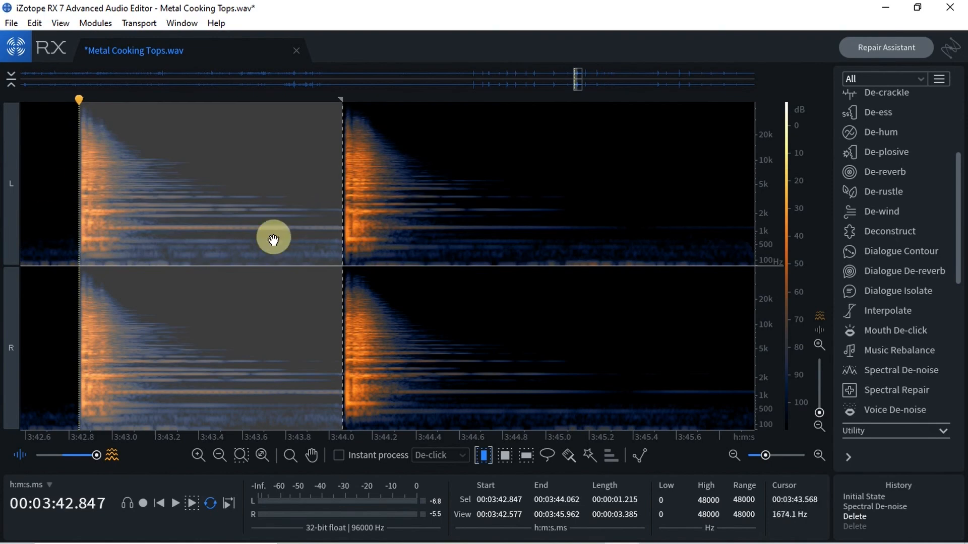
Start exporting the selection to the METALS folder as Broadcast Wave, naming it MetalCookingTops09i_2s259ms_96kHz_24bits after checking the existing files.
{"action": "key", "text": "ctrl+shift+e"}
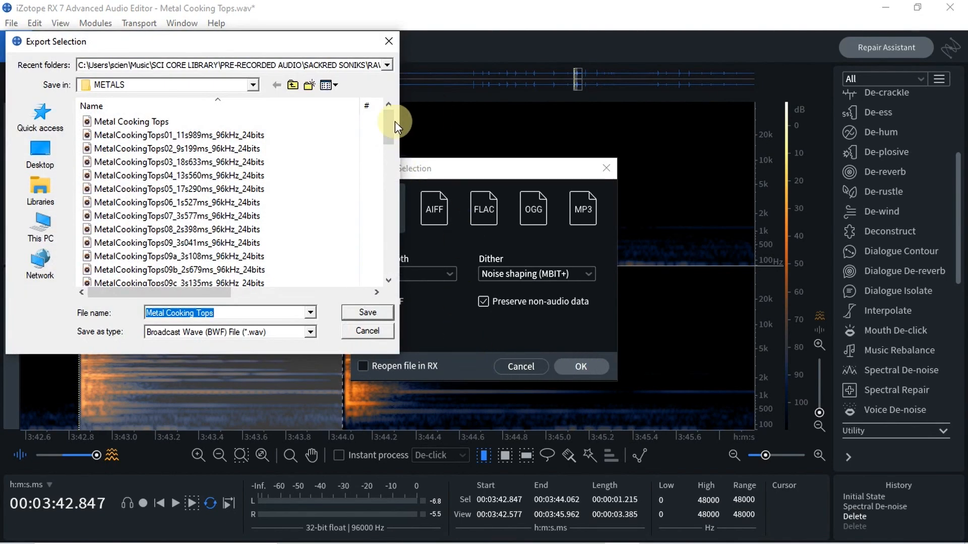
{"action": "left_click_drag", "start_coordinate": [394, 127], "coordinate": [392, 153]}
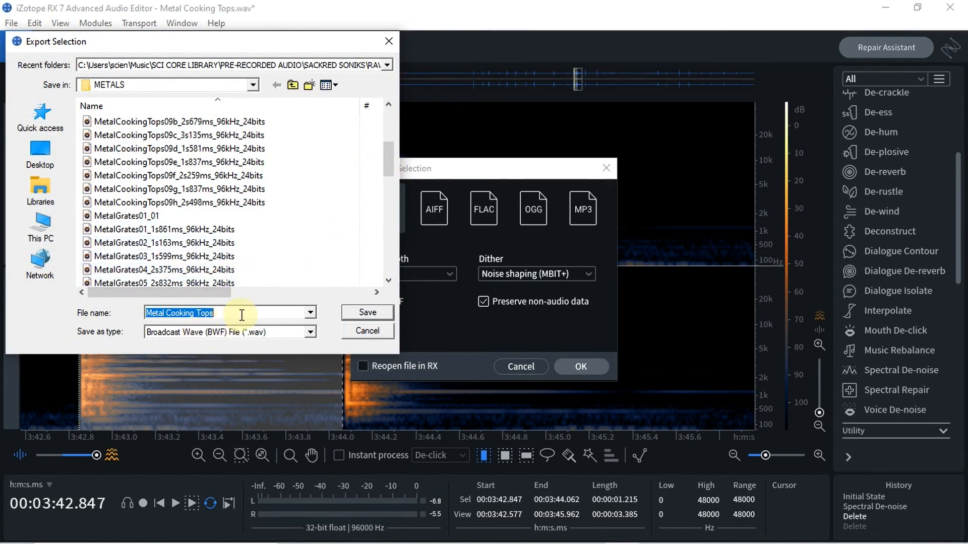
{"action": "type", "text": "MetalCookingTops09f_2s259ms_96kHz_24bits"}
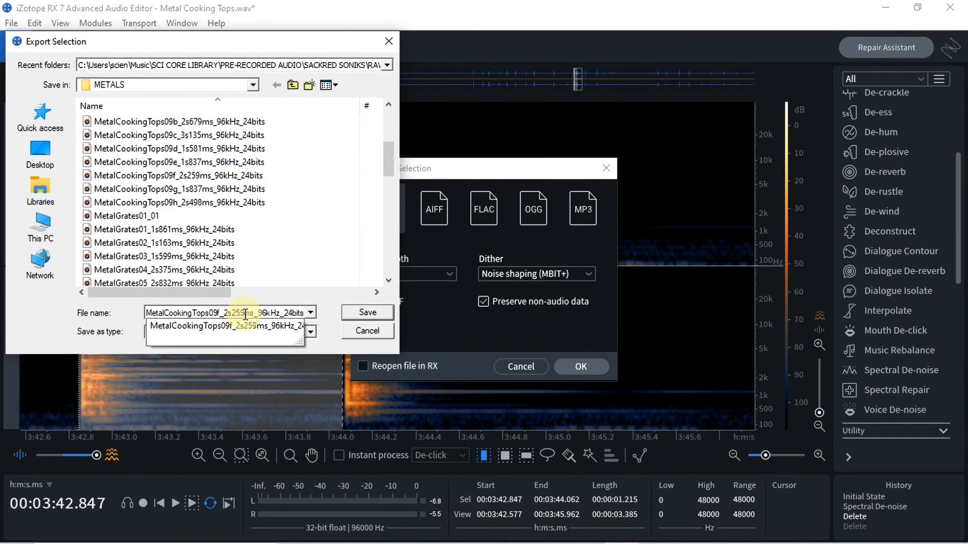
{"action": "key", "text": "BackSpace"}
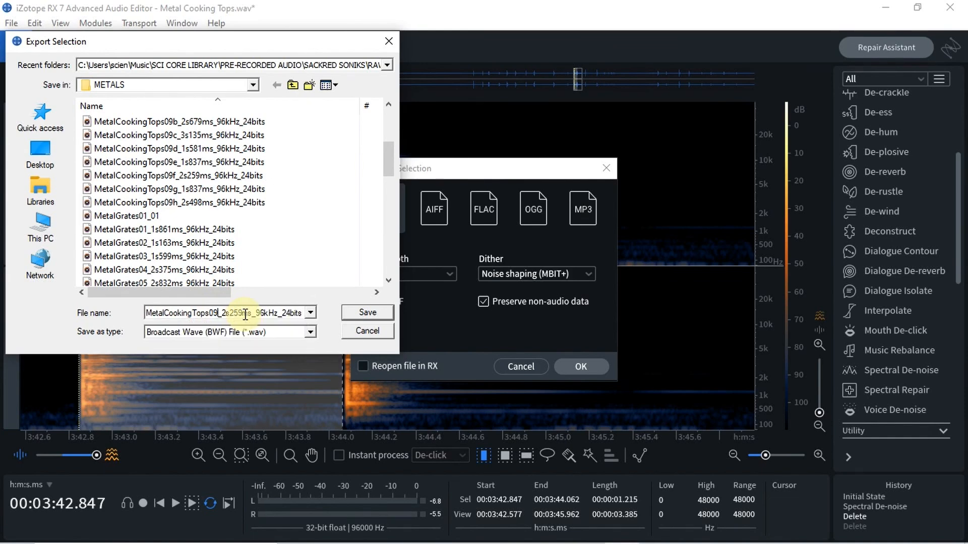
{"action": "type", "text": "i"}
Change the duration in the export's file name to 1s215ms and save the file.
{"action": "key", "text": "Delete"}
{"action": "type", "text": "1"}
{"action": "key", "text": "BackSpace"}
{"action": "key", "text": "BackSpace"}
{"action": "type", "text": "15"}
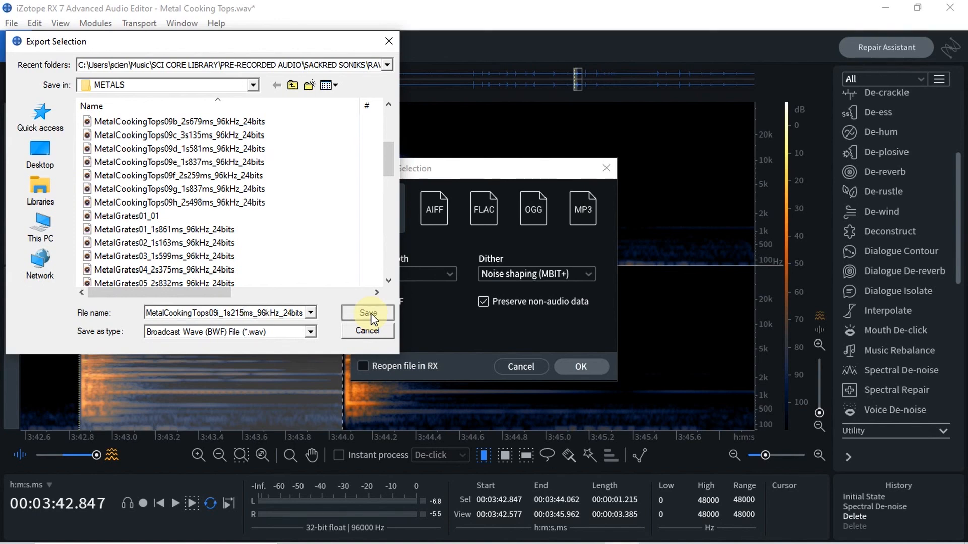
{"action": "left_click", "coordinate": [370, 315]}
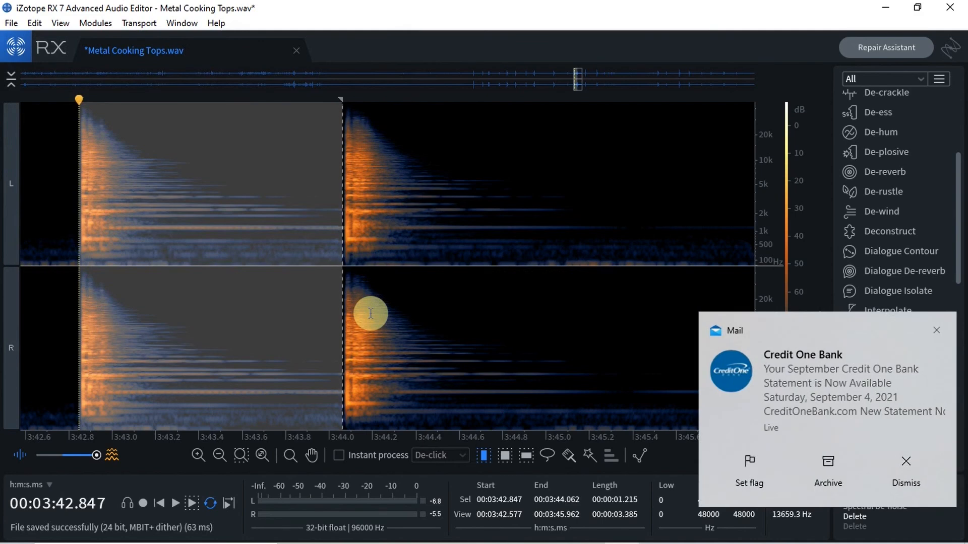
Dismiss the mail notification, select the following hit and its decay from about 3:44.068 to 3:46.021, audition it and stop playback.
{"action": "left_click", "coordinate": [935, 331]}
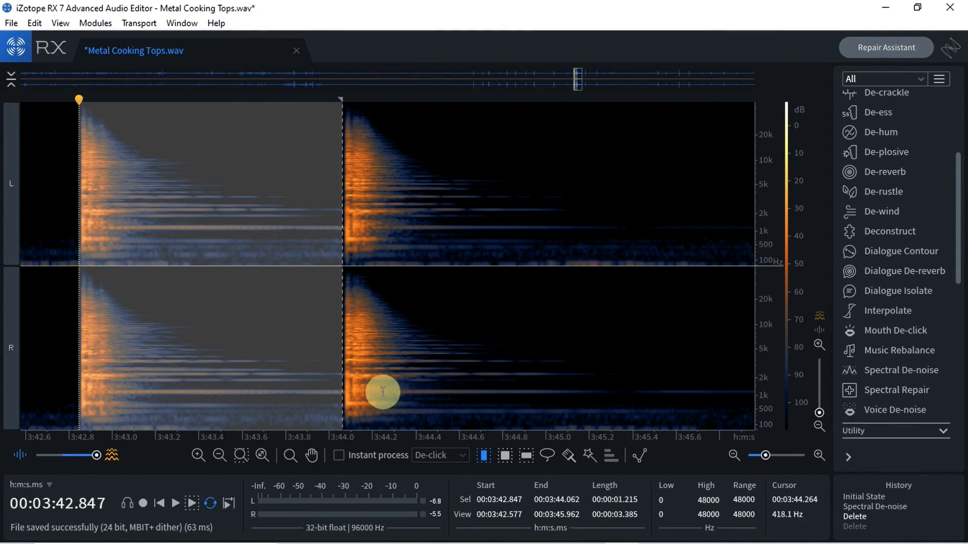
{"action": "left_click", "coordinate": [364, 296]}
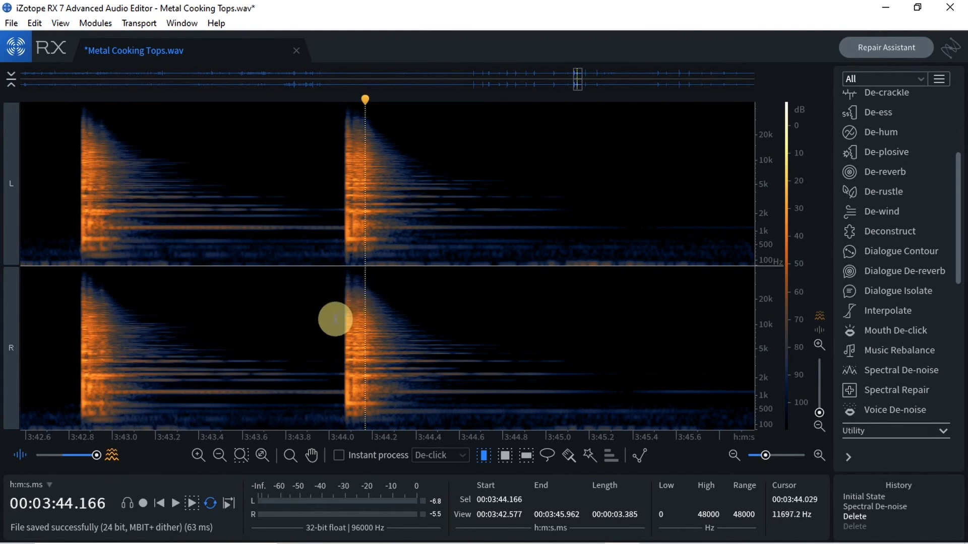
{"action": "left_click_drag", "start_coordinate": [344, 325], "coordinate": [713, 353]}
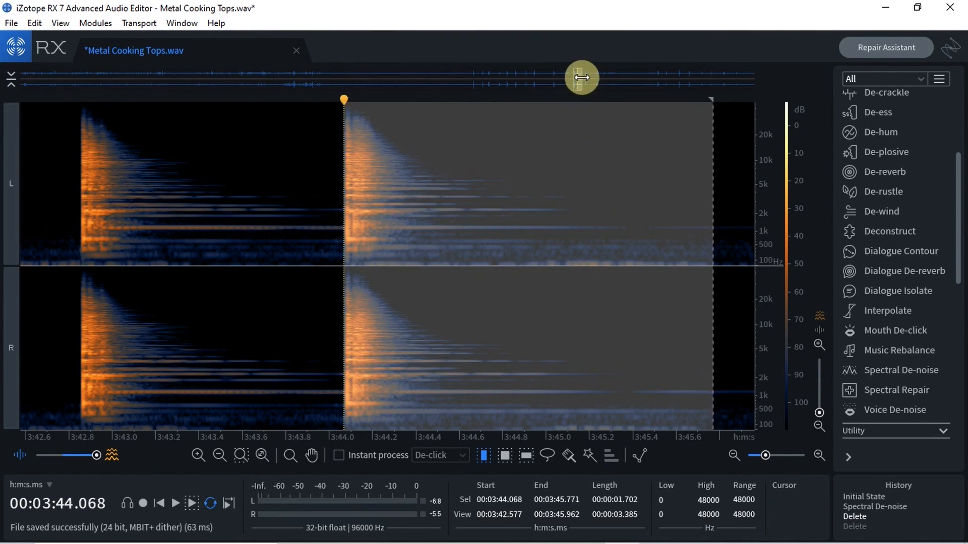
{"action": "left_click_drag", "start_coordinate": [582, 77], "coordinate": [584, 78]}
{"action": "key", "text": "space"}
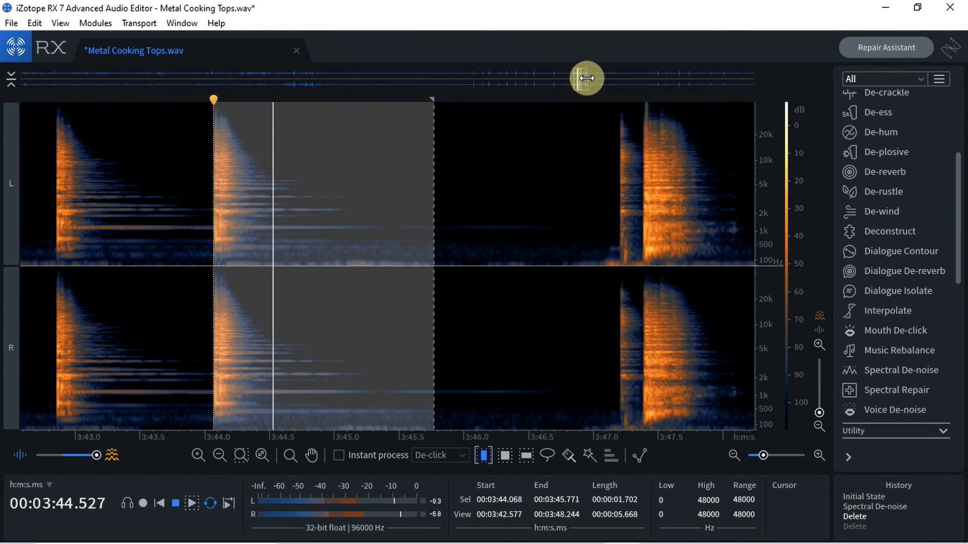
{"action": "left_click_drag", "start_coordinate": [433, 211], "coordinate": [465, 230]}
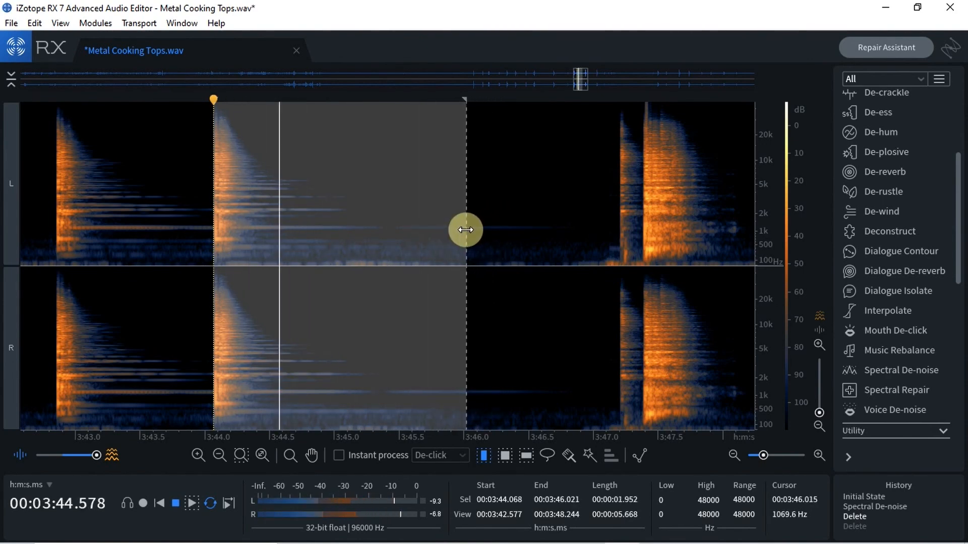
{"action": "key", "text": "space"}
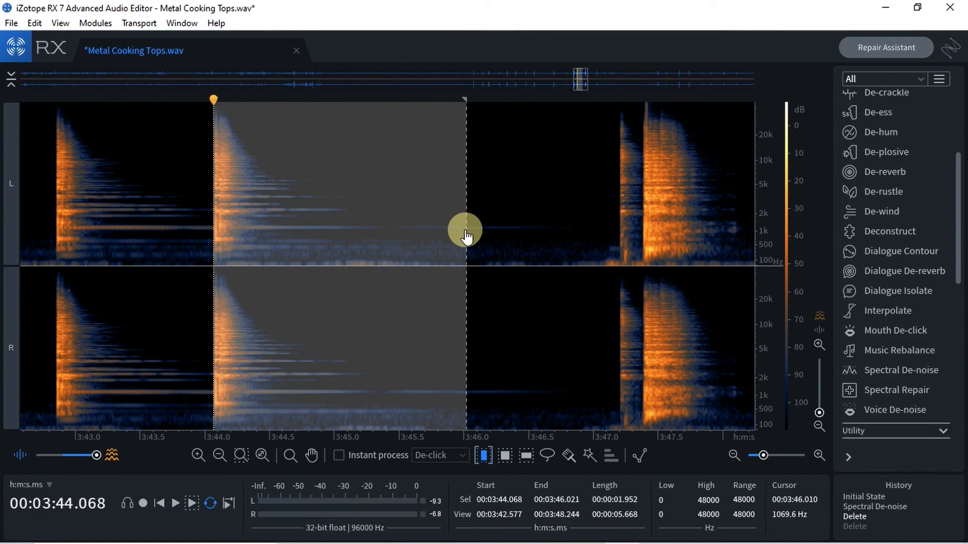
Start exporting this hit to the METALS folder as Broadcast Wave under the name MetalCookingTops09j_2s259ms_96kHz_24bits.
{"action": "key", "text": "ctrl+shift+e"}
{"action": "left_click", "coordinate": [569, 364]}
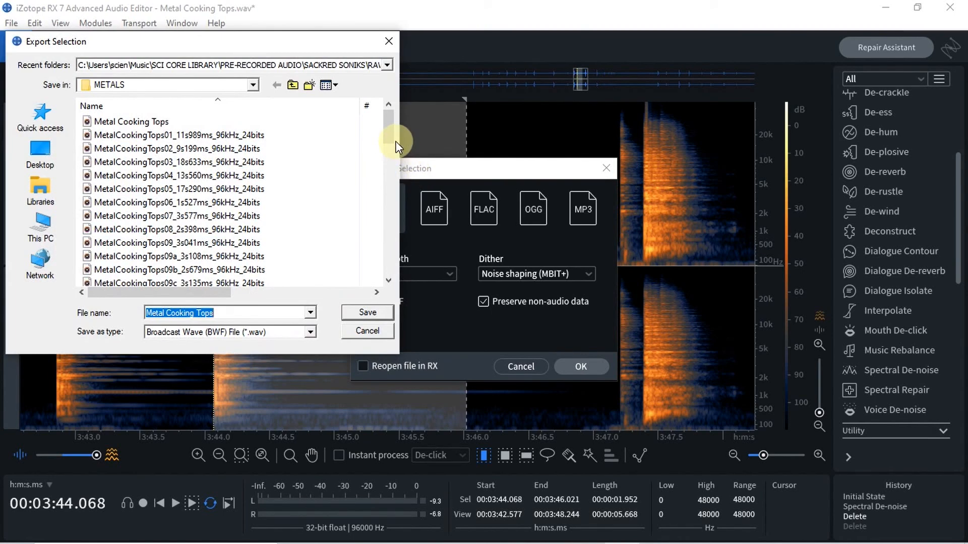
{"action": "type", "text": "MetalCookingTops09f_2s259ms_96kHz_24bits"}
{"action": "left_click_drag", "start_coordinate": [388, 135], "coordinate": [390, 164]}
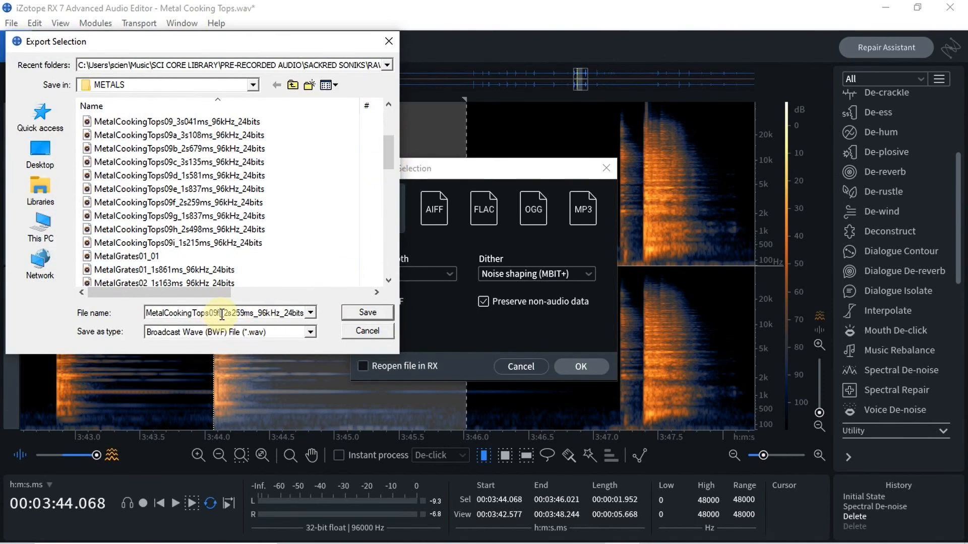
{"action": "key", "text": "BackSpace"}
{"action": "type", "text": "j"}
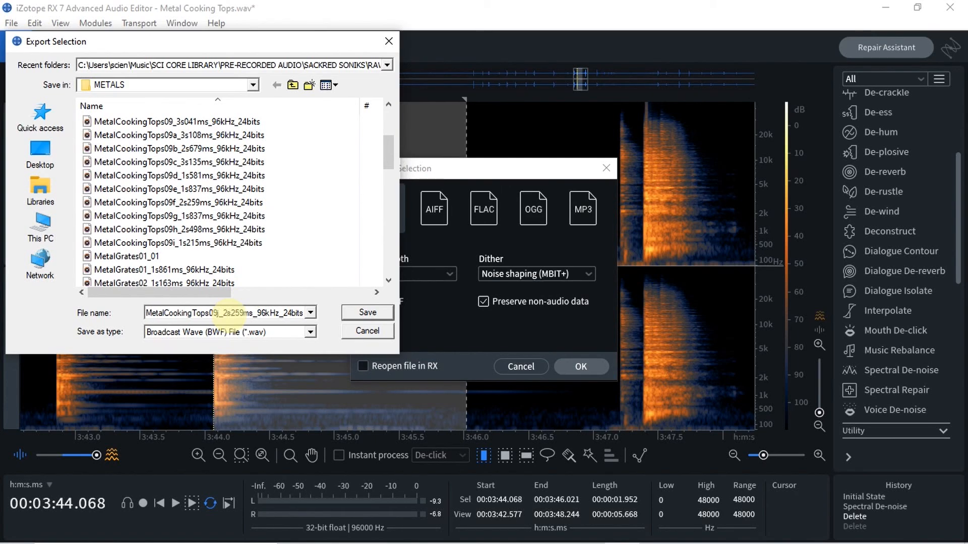
Correct the duration in the 09j file name to 1s952ms and save the export.
{"action": "key", "text": "Delete"}
{"action": "type", "text": "1"}
{"action": "key", "text": "BackSpace"}
{"action": "key", "text": "BackSpace"}
{"action": "key", "text": "BackSpace"}
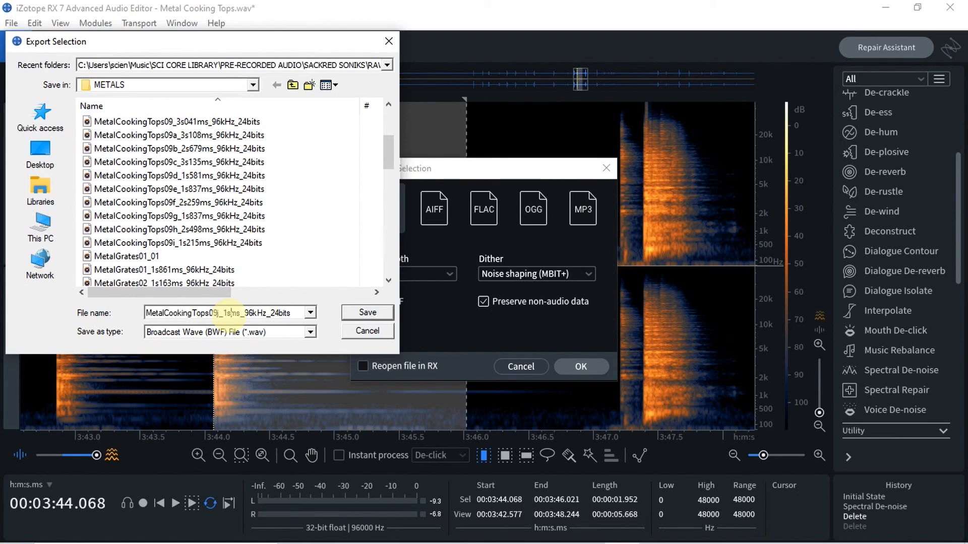
{"action": "type", "text": "952"}
{"action": "left_click", "coordinate": [371, 318]}
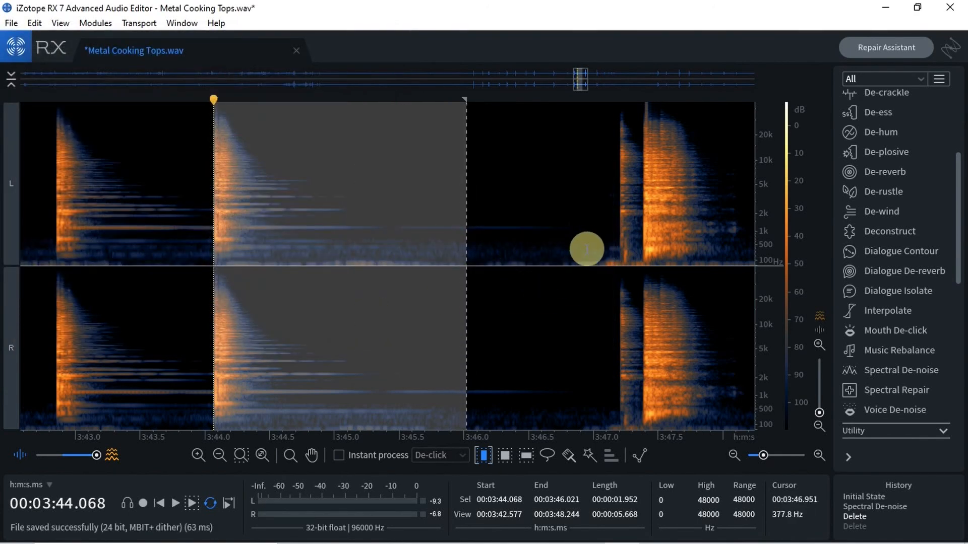
Select the next double hit from about 3:47.099 to 3:49.408, audition it and stop playback.
{"action": "left_click_drag", "start_coordinate": [583, 85], "coordinate": [591, 86]}
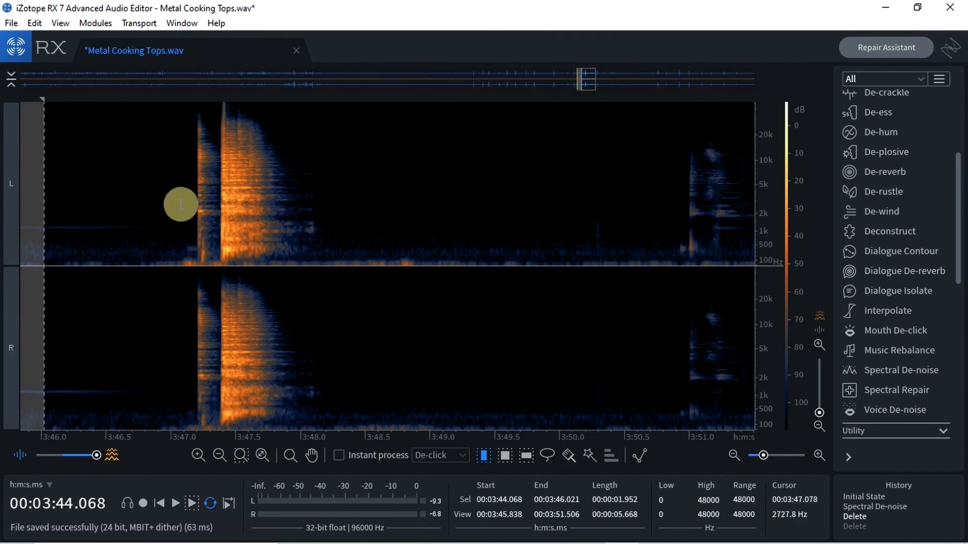
{"action": "left_click_drag", "start_coordinate": [183, 209], "coordinate": [484, 250]}
{"action": "key", "text": "space"}
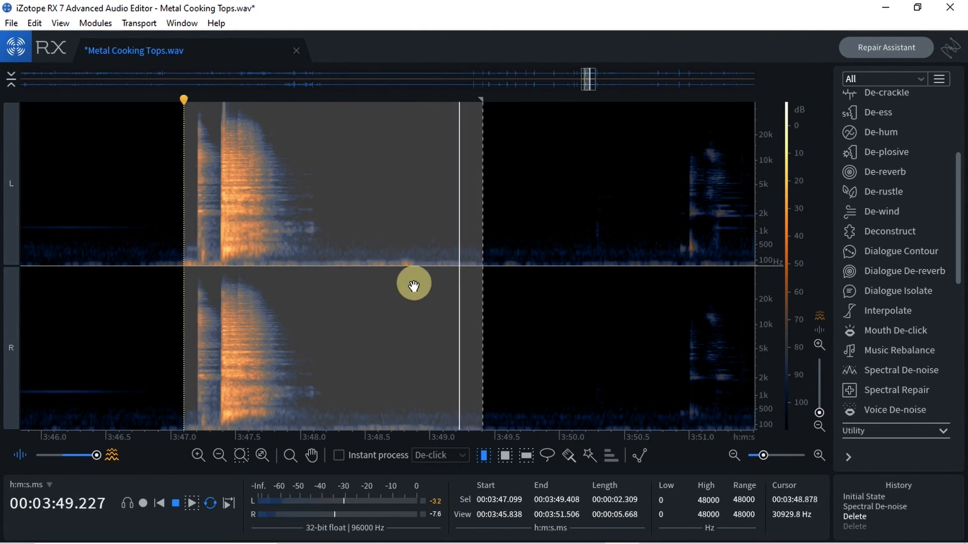
{"action": "key", "text": "space"}
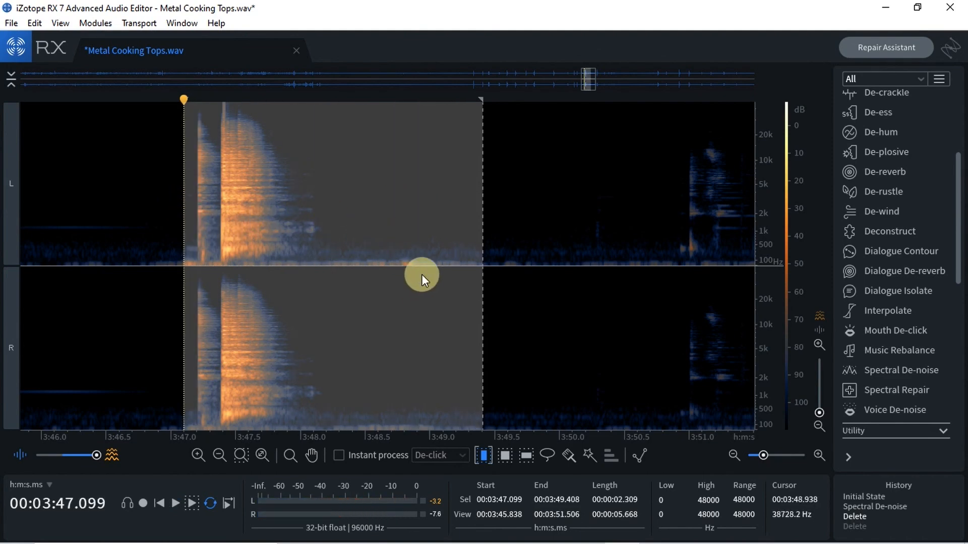
Start exporting the selected double hit to the METALS folder as 24-bit Broadcast Wave under the name MetalCookingTops09k_2s259ms_96kHz_24bits.
{"action": "key", "text": "ctrl+shift+e"}
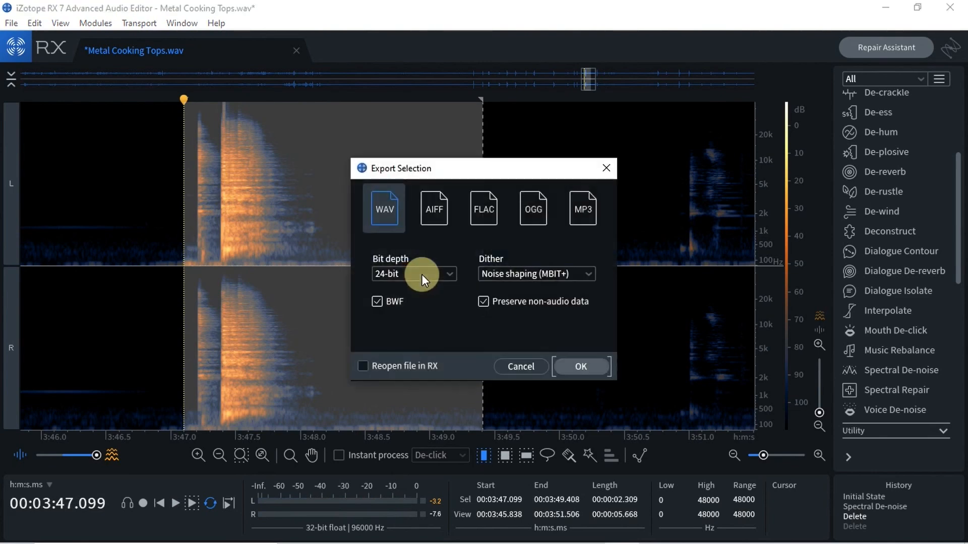
{"action": "left_click", "coordinate": [578, 361]}
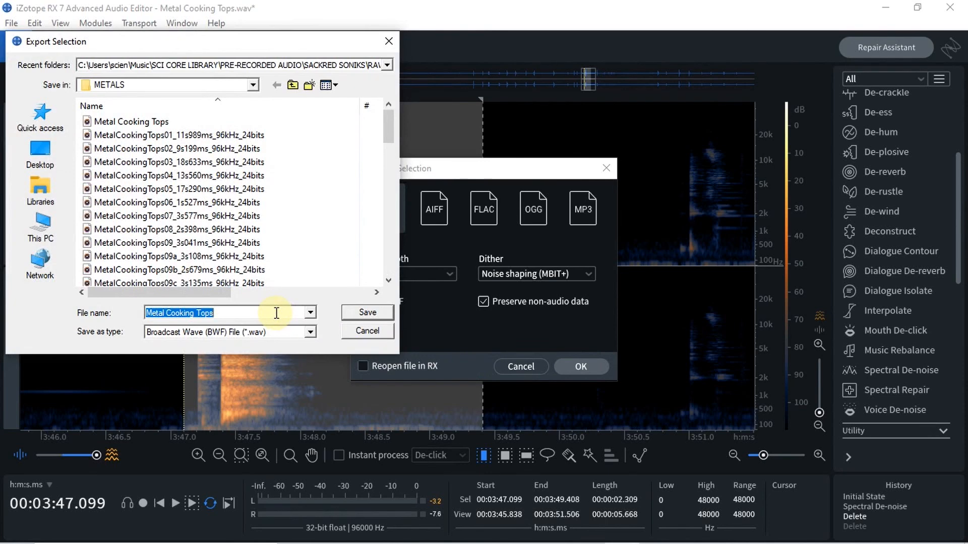
{"action": "type", "text": "MetalCookingTops09f_2s259ms_96kHz_24bits"}
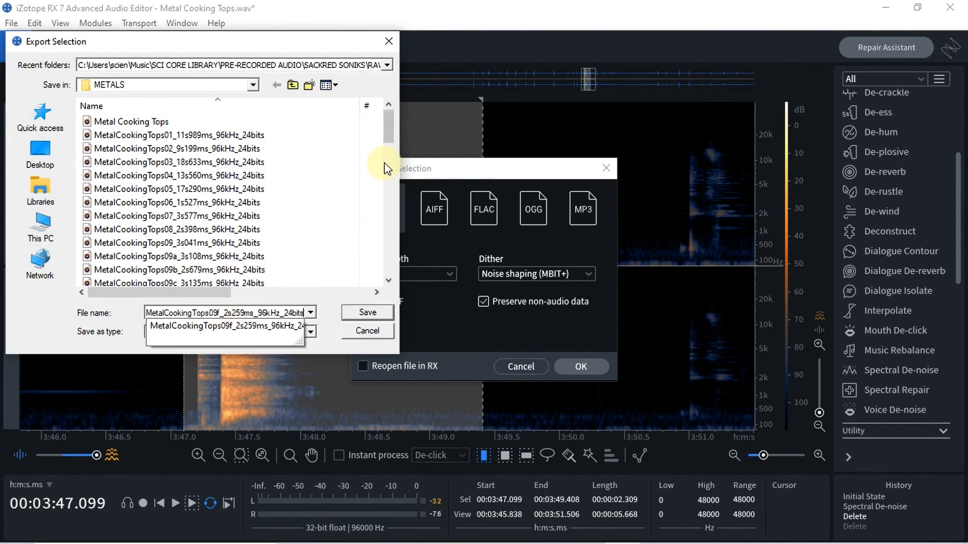
{"action": "left_click_drag", "start_coordinate": [388, 140], "coordinate": [387, 169]}
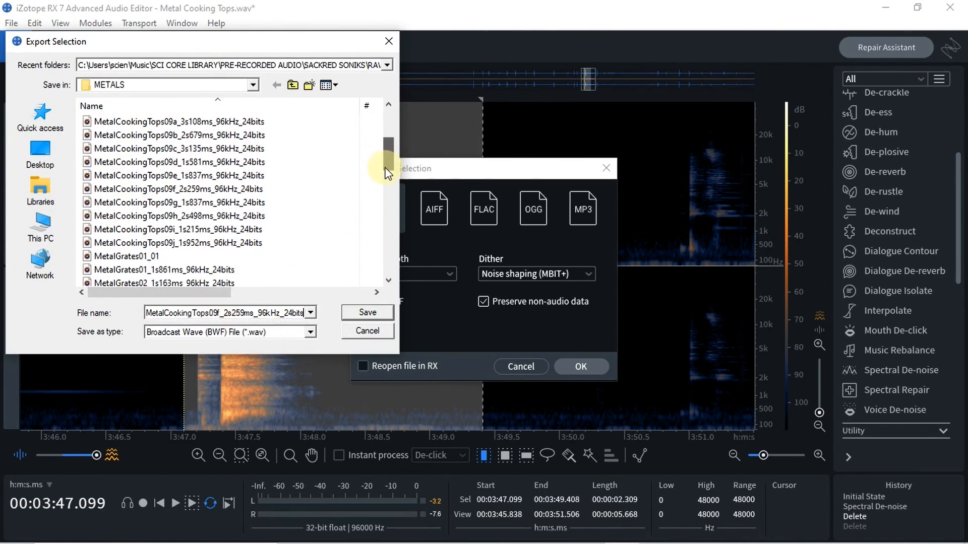
{"action": "left_click", "coordinate": [222, 312]}
{"action": "key", "text": "BackSpace"}
{"action": "type", "text": "k"}
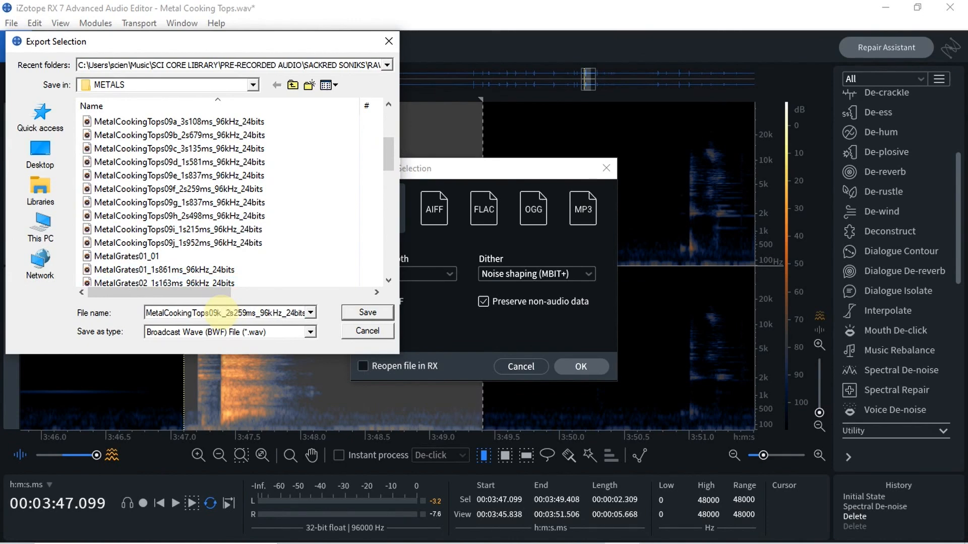
Correct the duration in the 09k file name to 2s309ms and save the export.
{"action": "key", "text": "Right"}
{"action": "key", "text": "BackSpace"}
{"action": "key", "text": "BackSpace"}
{"action": "type", "text": "30"}
{"action": "left_click", "coordinate": [364, 315]}
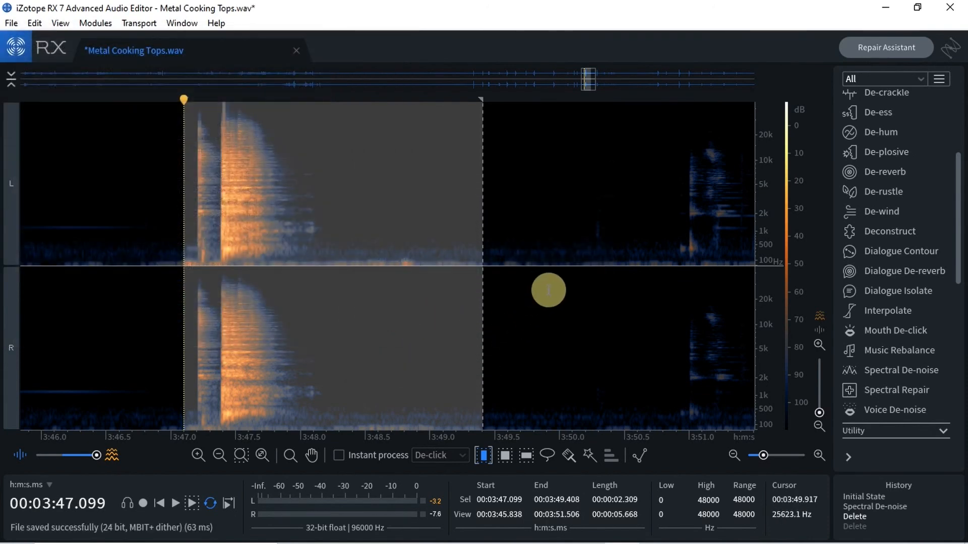
Audition the faint sound following the exported double hit from about 3:50.874 and stop playback.
{"action": "mouse_move", "coordinate": [588, 87]}
{"action": "left_mouse_down"}
{"action": "mouse_move", "coordinate": [596, 83]}
{"action": "mouse_move", "coordinate": [594, 93]}
{"action": "left_mouse_up"}
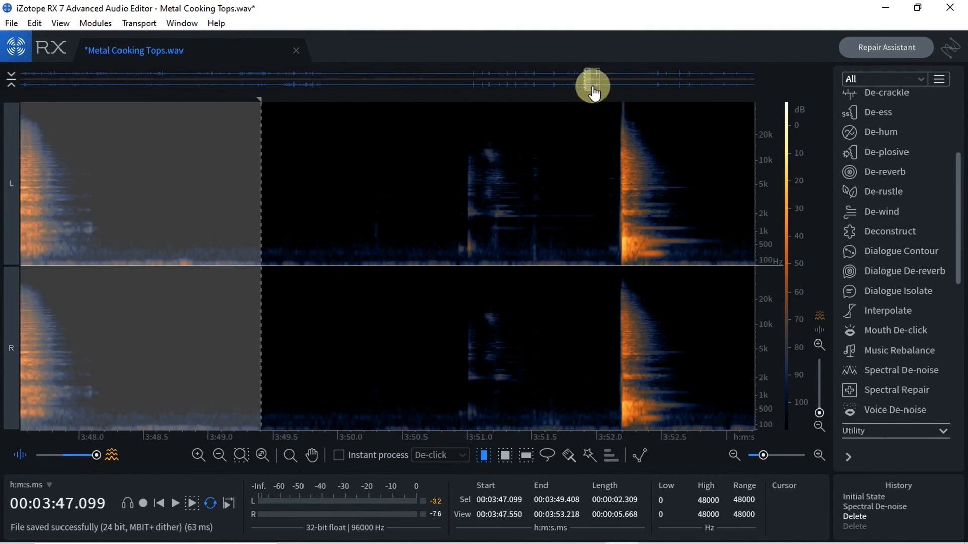
{"action": "left_click", "coordinate": [449, 210]}
{"action": "key", "text": "space"}
{"action": "key", "text": "space"}
{"action": "key", "text": "space"}
{"action": "key", "text": "space"}
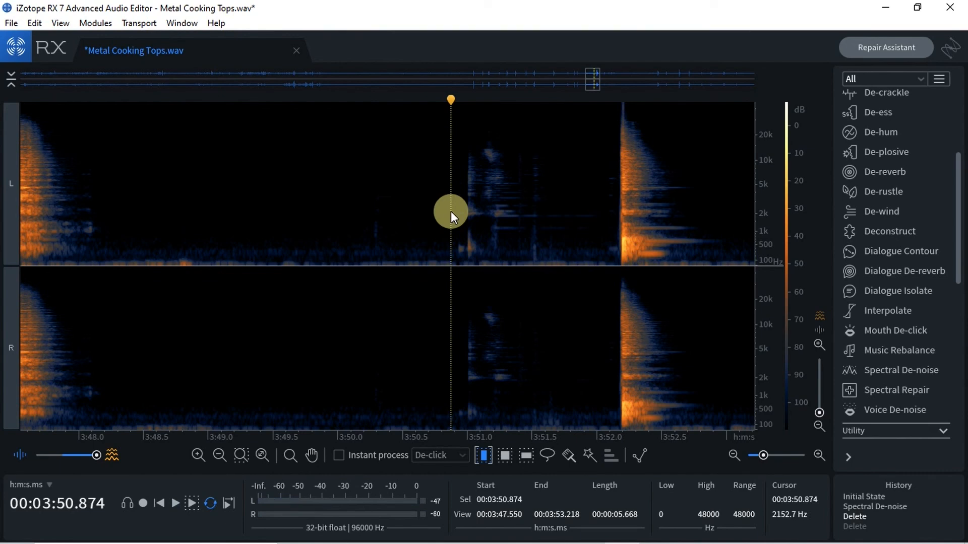
Select the next strong hit and its decay from about 3:52.167 to 3:53.786, audition it and stop playback.
{"action": "left_click", "coordinate": [611, 219]}
{"action": "left_click_drag", "start_coordinate": [612, 219], "coordinate": [687, 220]}
{"action": "key", "text": "space"}
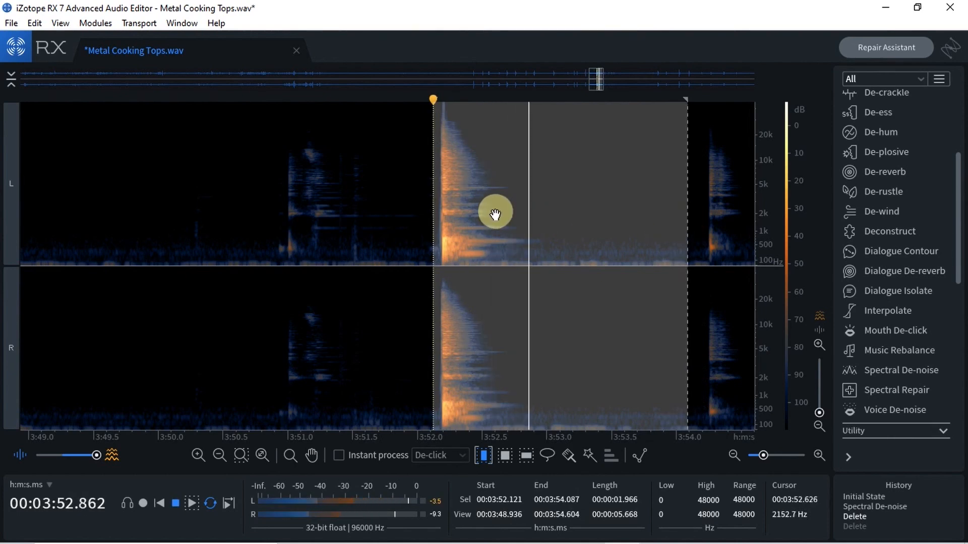
{"action": "left_click_drag", "start_coordinate": [432, 216], "coordinate": [439, 218]}
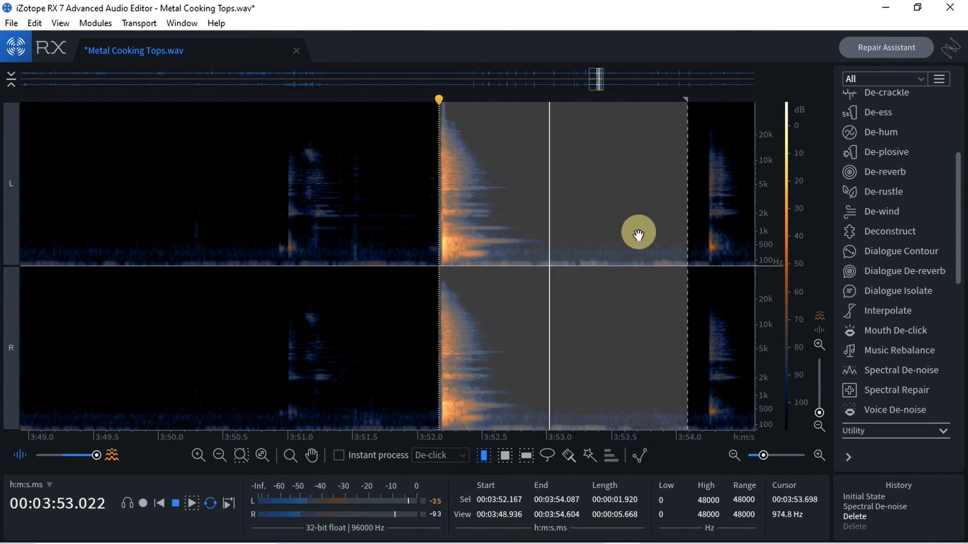
{"action": "left_click_drag", "start_coordinate": [686, 228], "coordinate": [646, 235]}
{"action": "key", "text": "space"}
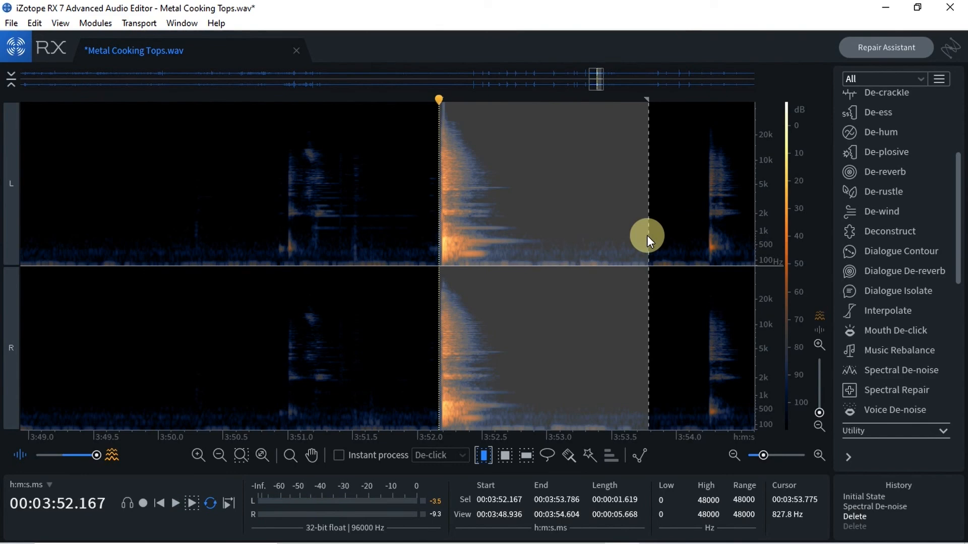
Start exporting this hit to the METALS folder as 24-bit Broadcast Wave under the name MetalCookingTops09l_2s259ms_96kHz_24bits.
{"action": "key", "text": "ctrl+shift+e"}
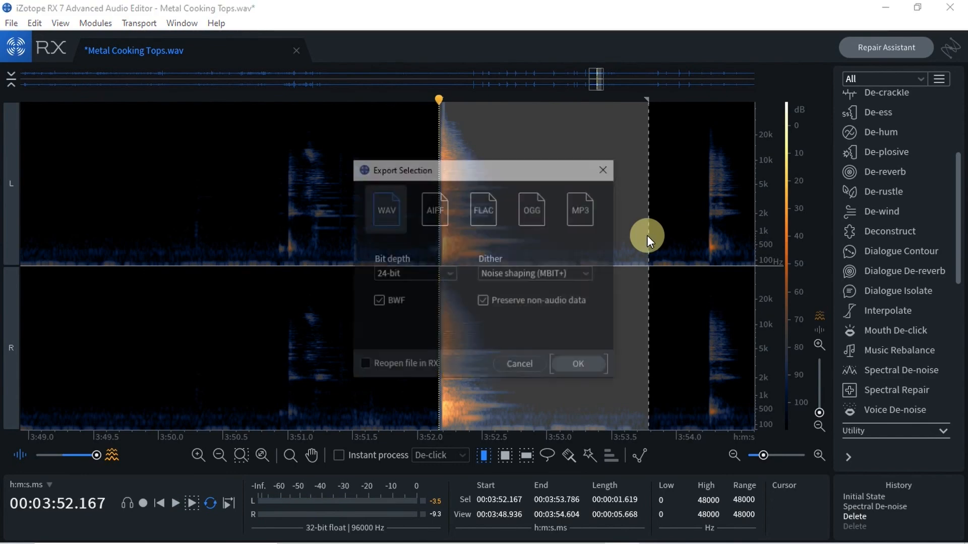
{"action": "left_click", "coordinate": [585, 367]}
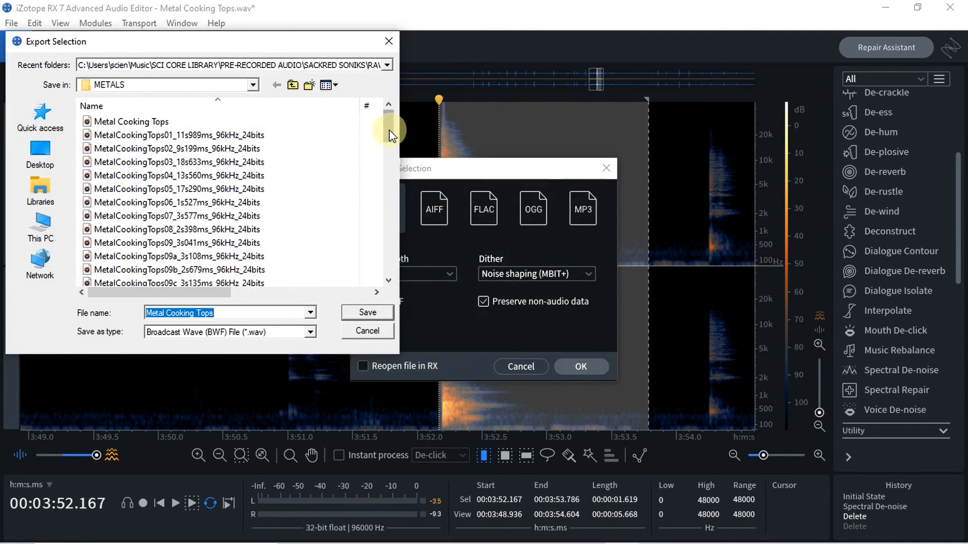
{"action": "left_click_drag", "start_coordinate": [389, 130], "coordinate": [391, 160]}
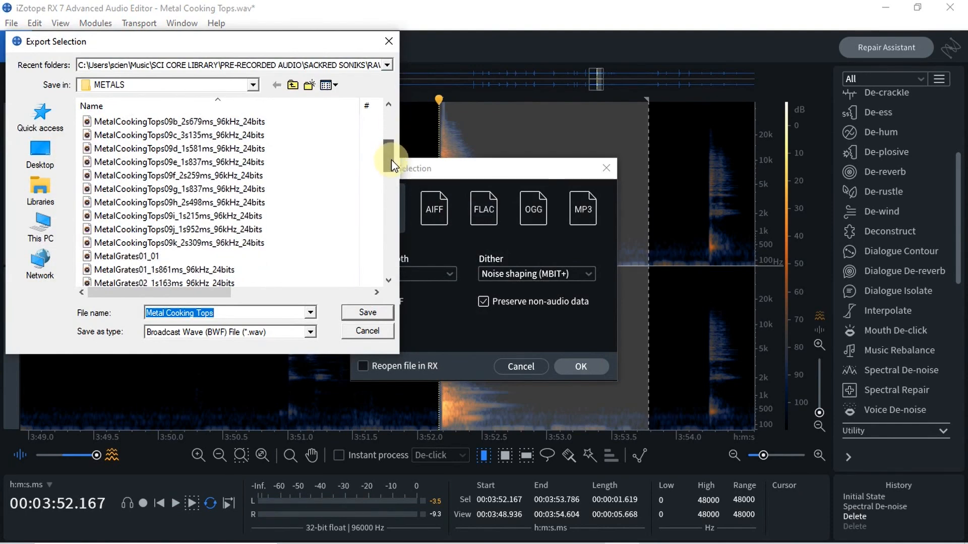
{"action": "type", "text": "MetalCookingTops09f_2s259ms_96kHz_24bits"}
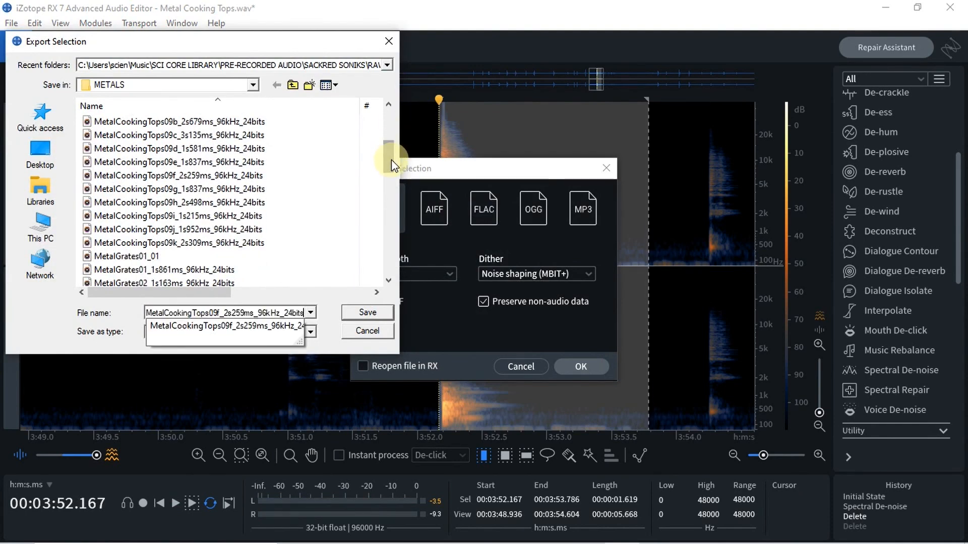
{"action": "left_click", "coordinate": [220, 313]}
{"action": "key", "text": "BackSpace"}
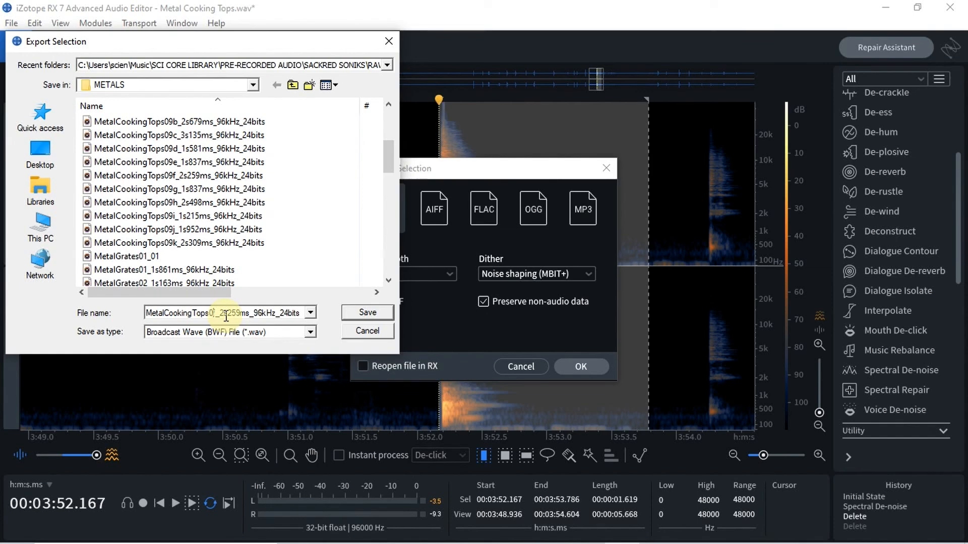
{"action": "key", "text": "Delete"}
{"action": "type", "text": "9l"}
Correct the duration in the 09l file name to 1s619ms and save the export.
{"action": "key", "text": "Delete"}
{"action": "type", "text": "1"}
{"action": "key", "text": "Delete"}
{"action": "key", "text": "Delete"}
{"action": "type", "text": "61"}
{"action": "left_click", "coordinate": [358, 315]}
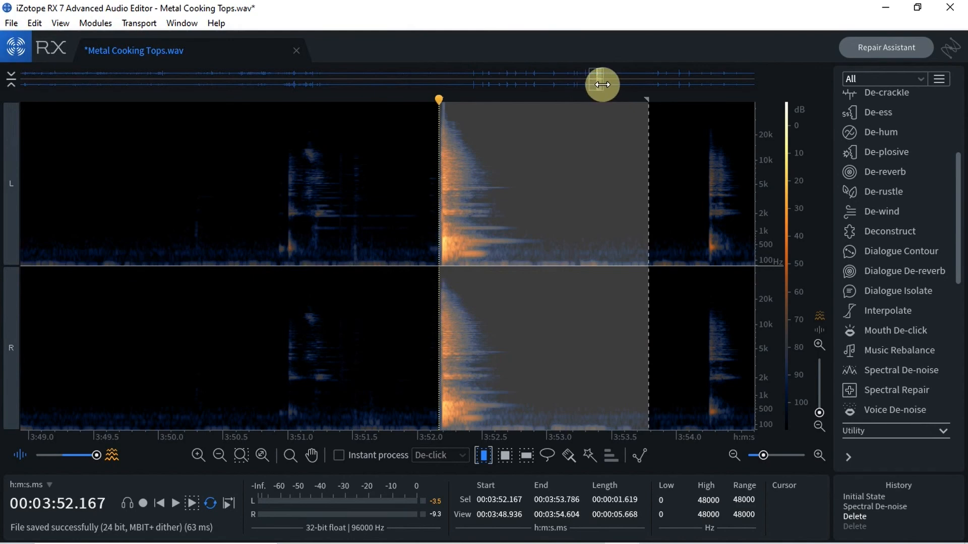
Audition the short, quiet hit from about 3:54.222 several times and stop playback.
{"action": "left_click_drag", "start_coordinate": [599, 92], "coordinate": [609, 94]}
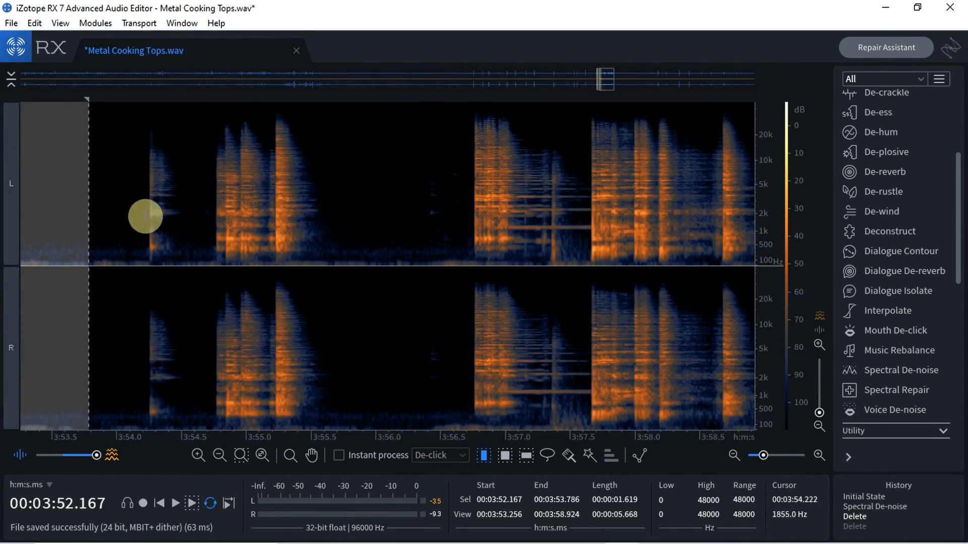
{"action": "left_click", "coordinate": [145, 216]}
{"action": "key", "text": "space"}
{"action": "key", "text": "space"}
{"action": "key", "text": "space"}
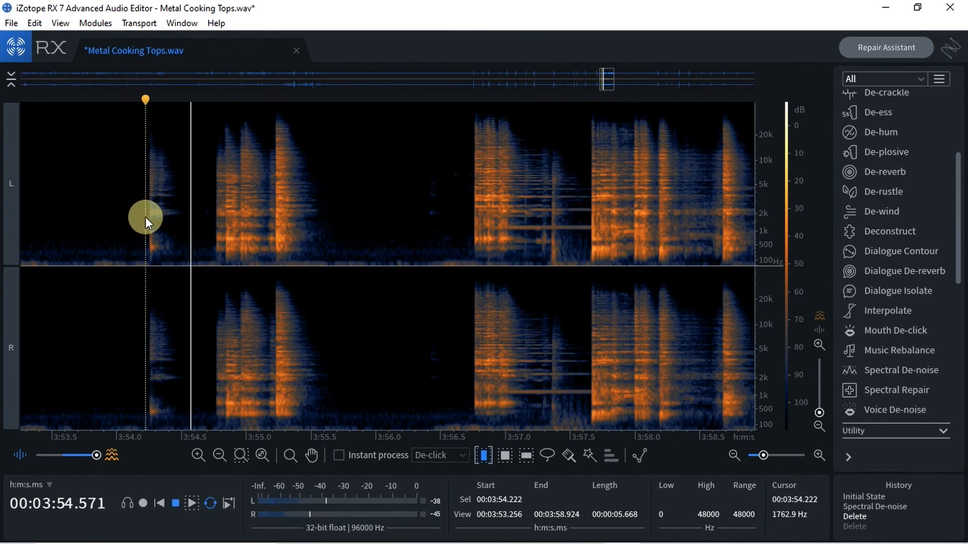
{"action": "key", "text": "space"}
{"action": "key", "text": "space"}
{"action": "key", "text": "space"}
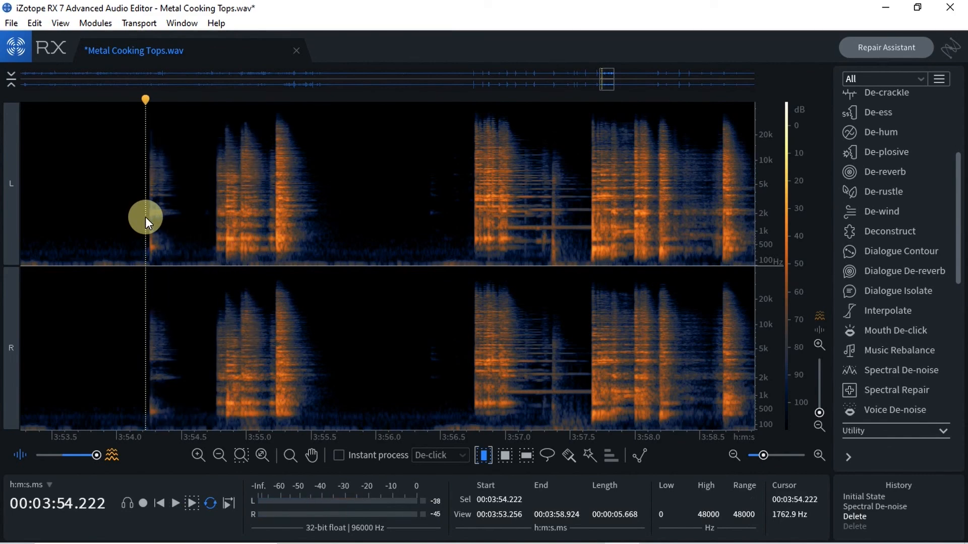
{"action": "key", "text": "space"}
{"action": "key", "text": "space"}
{"action": "key", "text": "space"}
{"action": "key", "text": "space"}
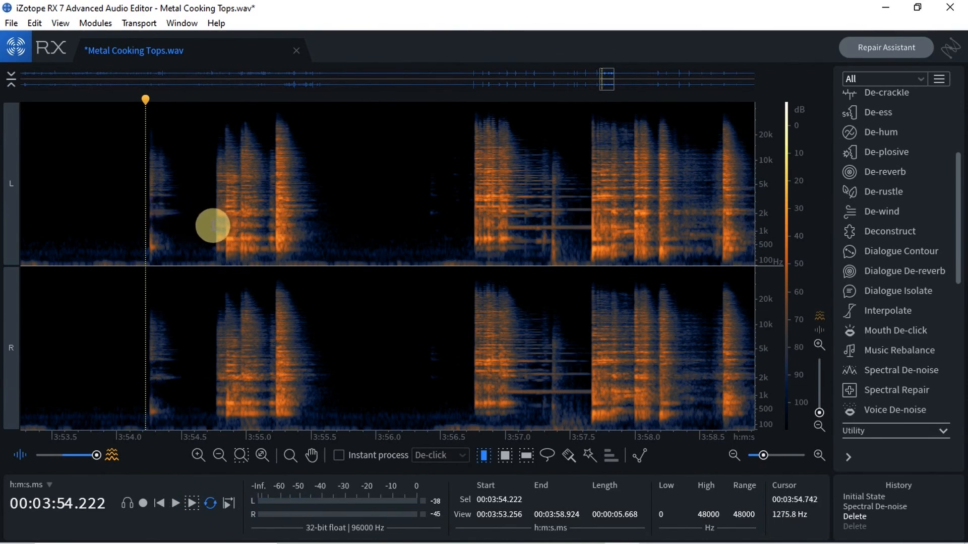
Select the next group of hits and its decay from about 3:54.745 to 3:56.246, audition it and stop playback.
{"action": "left_click_drag", "start_coordinate": [213, 226], "coordinate": [408, 250]}
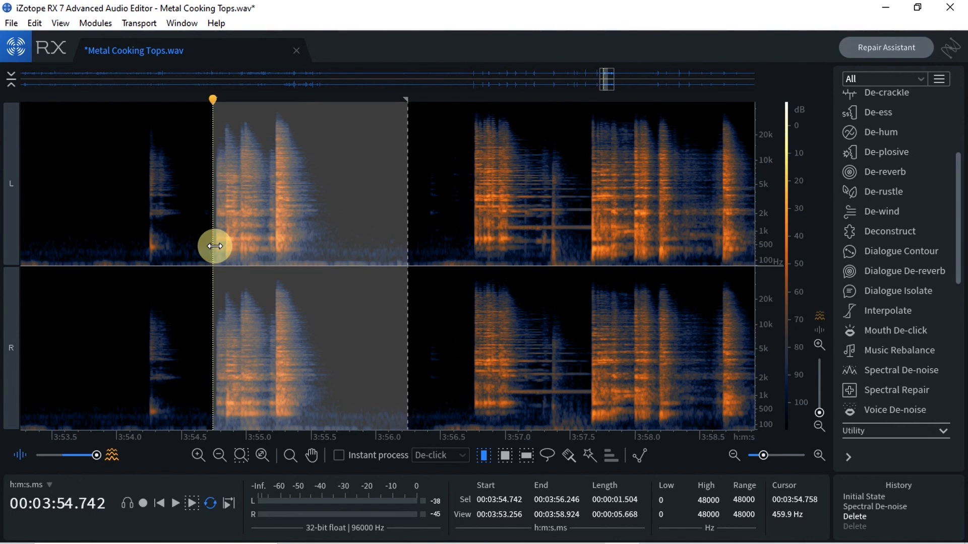
{"action": "key", "text": "space"}
{"action": "key", "text": "space"}
{"action": "key", "text": "space"}
{"action": "key", "text": "space"}
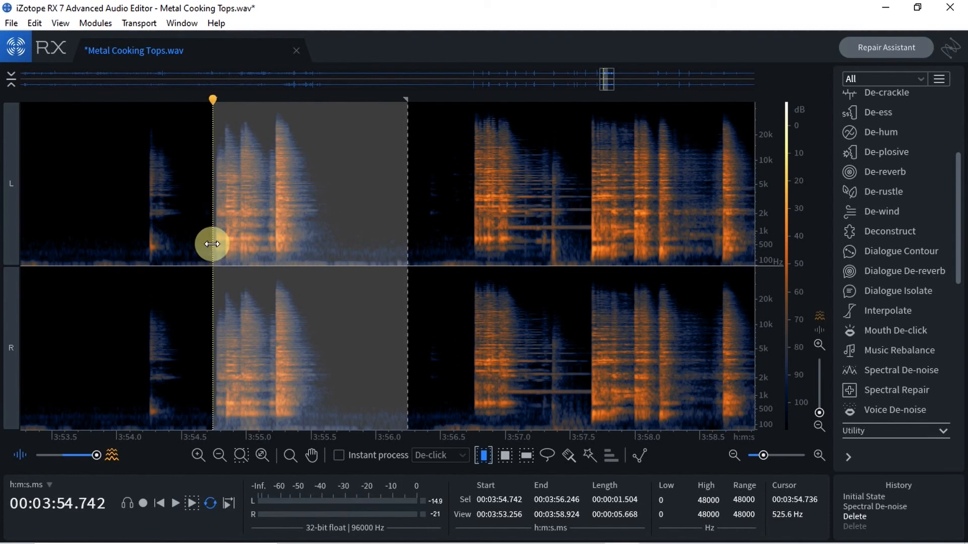
{"action": "key", "text": "space"}
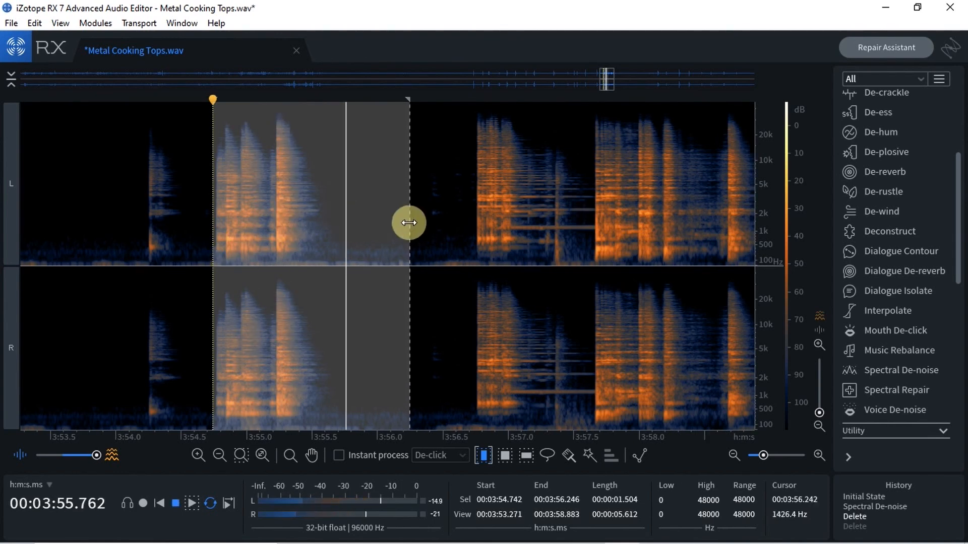
{"action": "scroll", "coordinate": [373, 229], "scroll_direction": "up", "scroll_amount": 2}
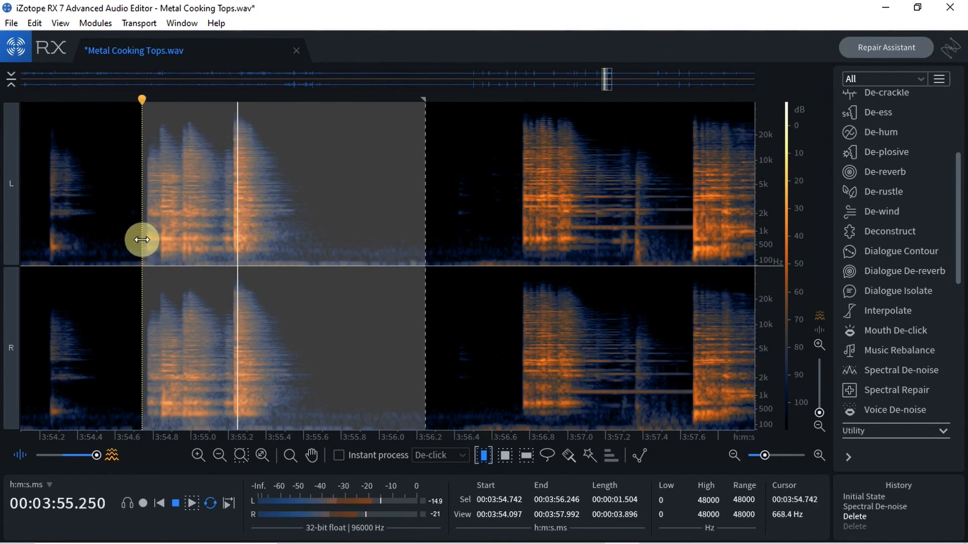
{"action": "left_click_drag", "start_coordinate": [141, 240], "coordinate": [142, 239]}
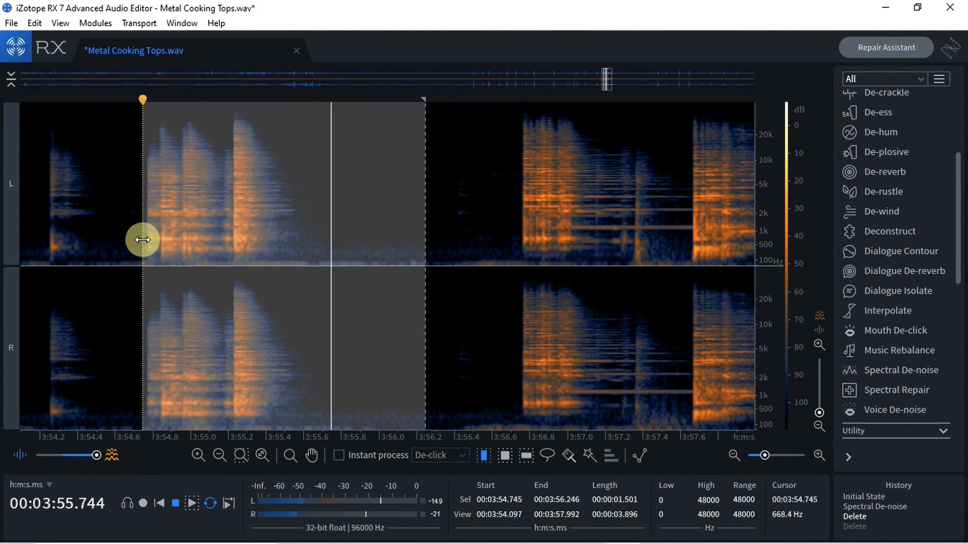
{"action": "key", "text": "space"}
Start exporting this group of hits to the METALS folder as 24-bit Broadcast Wave under the name MetalCookingTops09m_2s259ms_96kHz_24bits.
{"action": "key", "text": "ctrl+shift+e"}
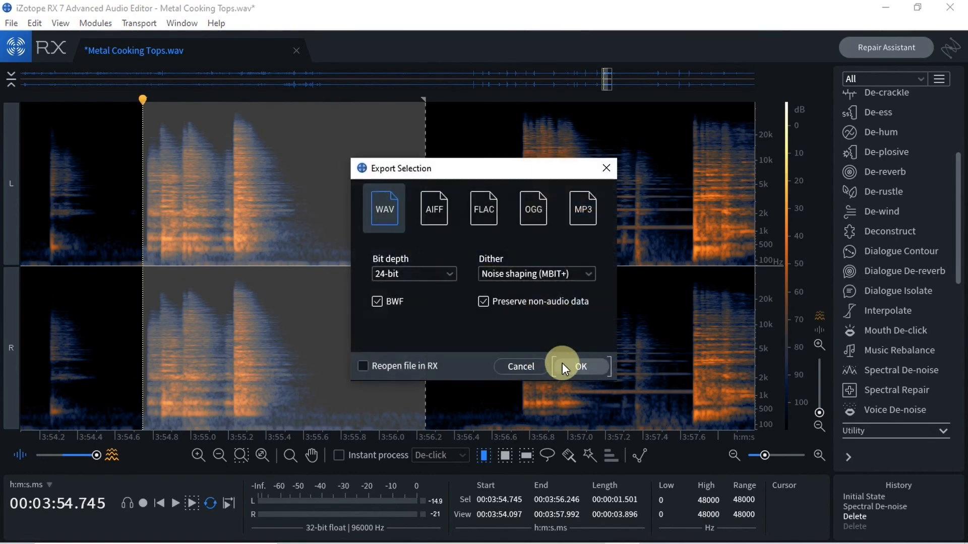
{"action": "left_click", "coordinate": [575, 364]}
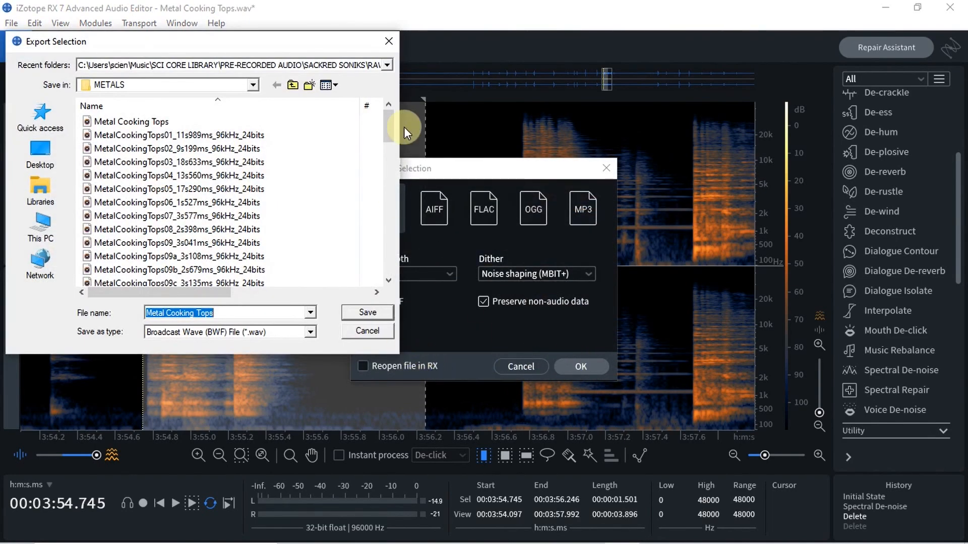
{"action": "left_click_drag", "start_coordinate": [388, 131], "coordinate": [388, 169]}
{"action": "type", "text": "MetalCookingTops09f_2s259ms_96kHz_24bits"}
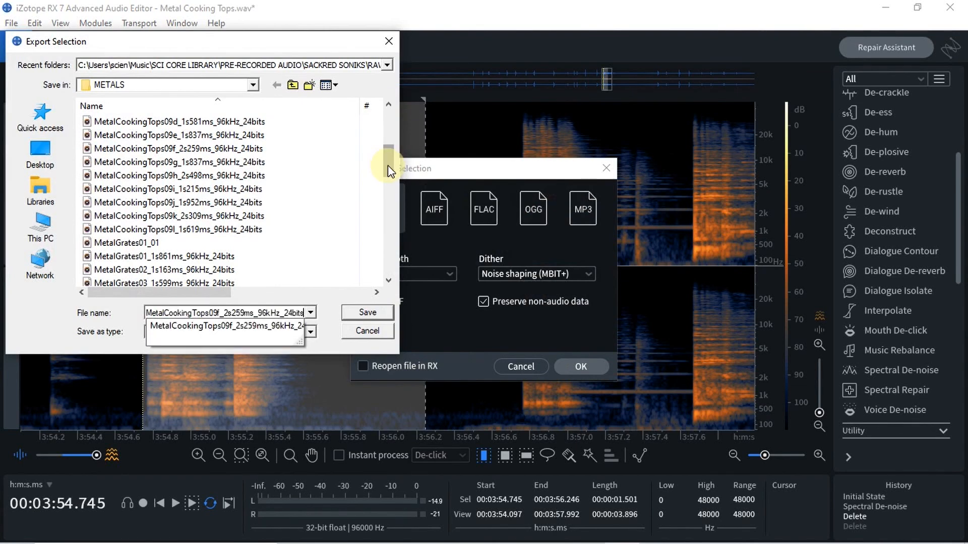
{"action": "left_click", "coordinate": [221, 313]}
{"action": "key", "text": "BackSpace"}
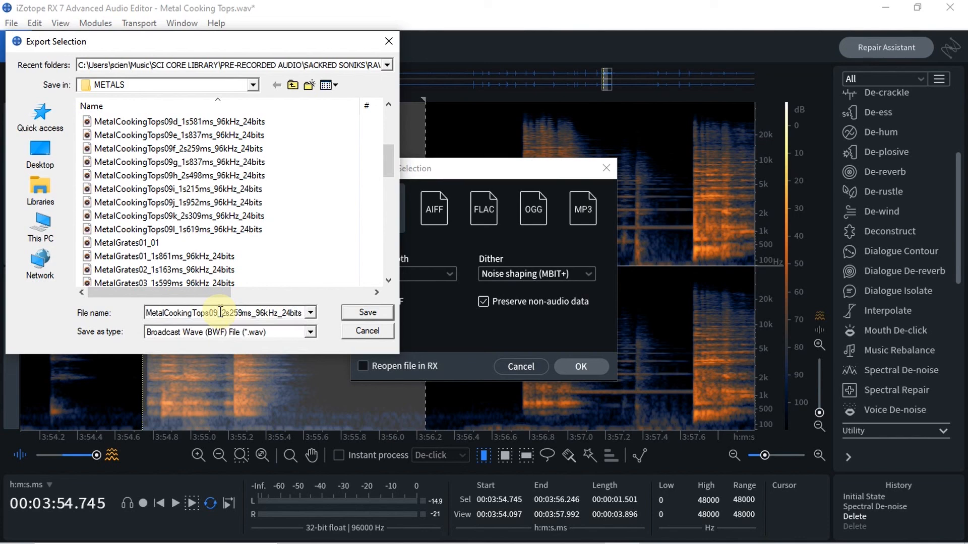
{"action": "type", "text": "m"}
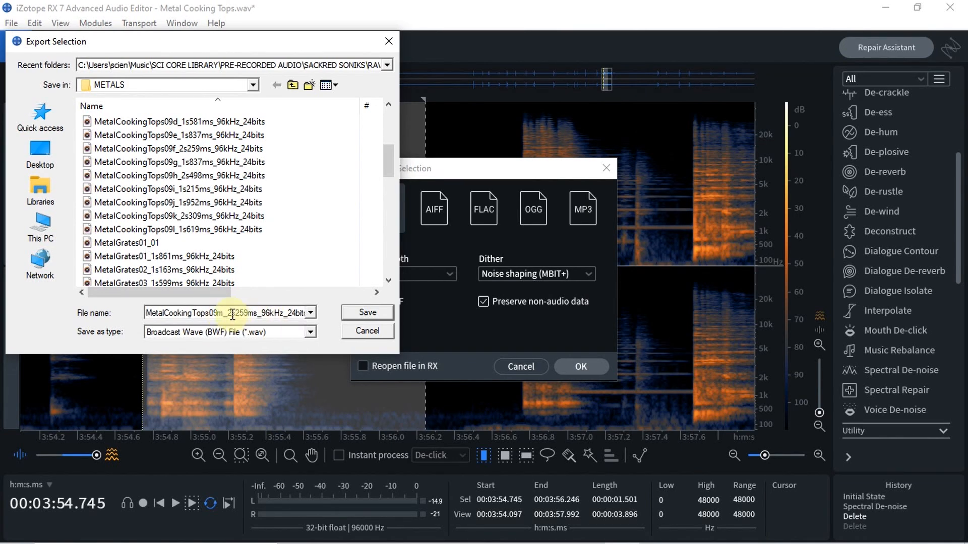
Correct the duration in the 09m file name to 1s501ms and save the export.
{"action": "key", "text": "BackSpace"}
{"action": "type", "text": "1"}
{"action": "key", "text": "BackSpace"}
{"action": "key", "text": "BackSpace"}
{"action": "key", "text": "BackSpace"}
{"action": "type", "text": "501"}
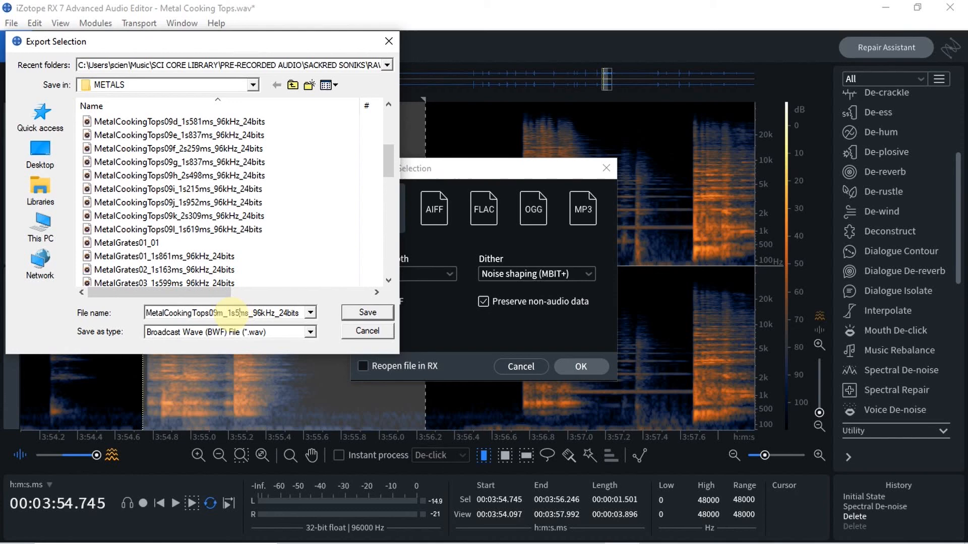
{"action": "left_click", "coordinate": [368, 313]}
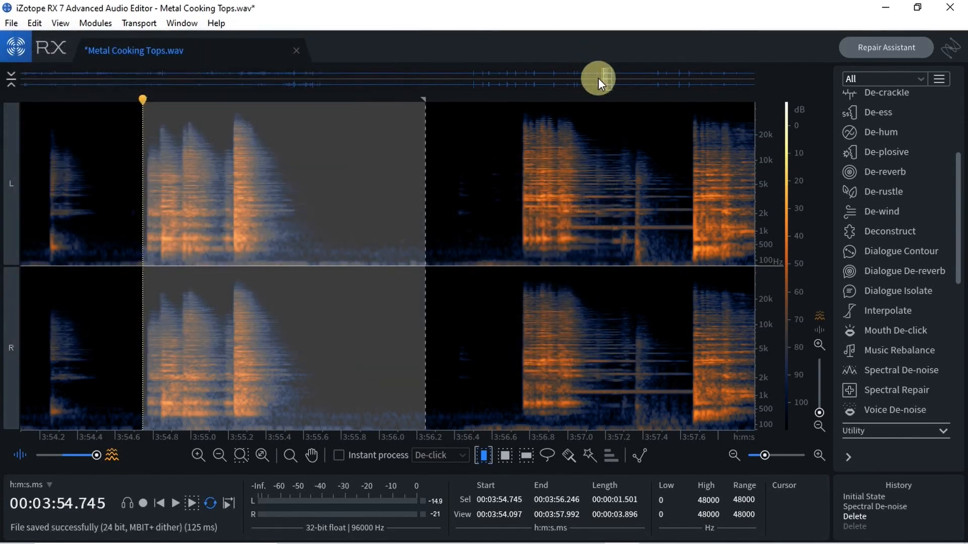
Audition the next run of loud hits from about 3:56.757 several times and stop playback.
{"action": "left_click_drag", "start_coordinate": [607, 87], "coordinate": [612, 92]}
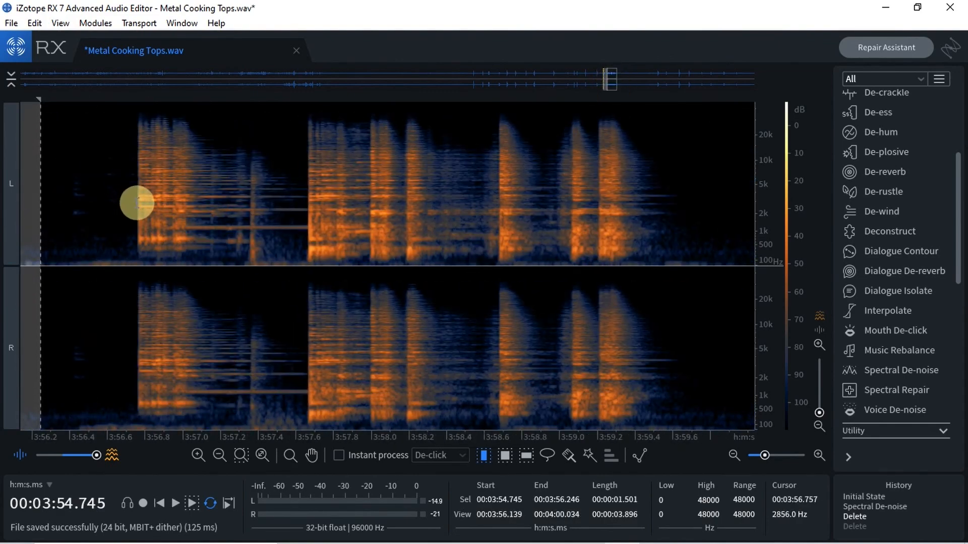
{"action": "left_click", "coordinate": [137, 203]}
{"action": "key", "text": "space"}
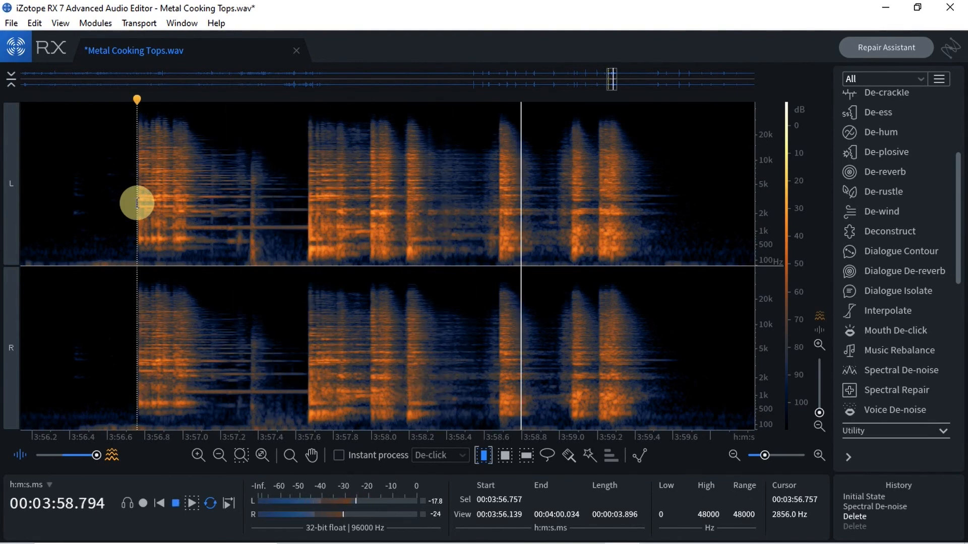
{"action": "key", "text": "space"}
{"action": "key", "text": "space"}
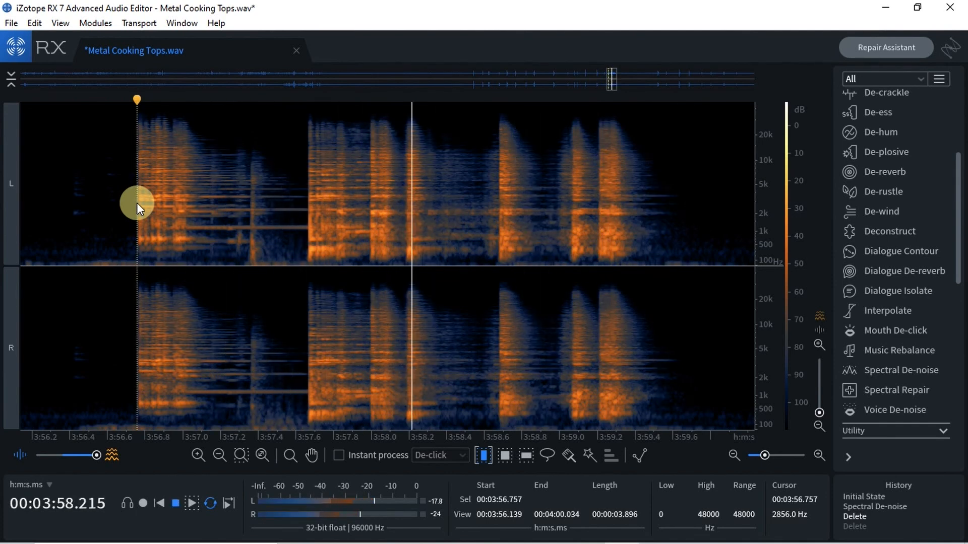
{"action": "key", "text": "space"}
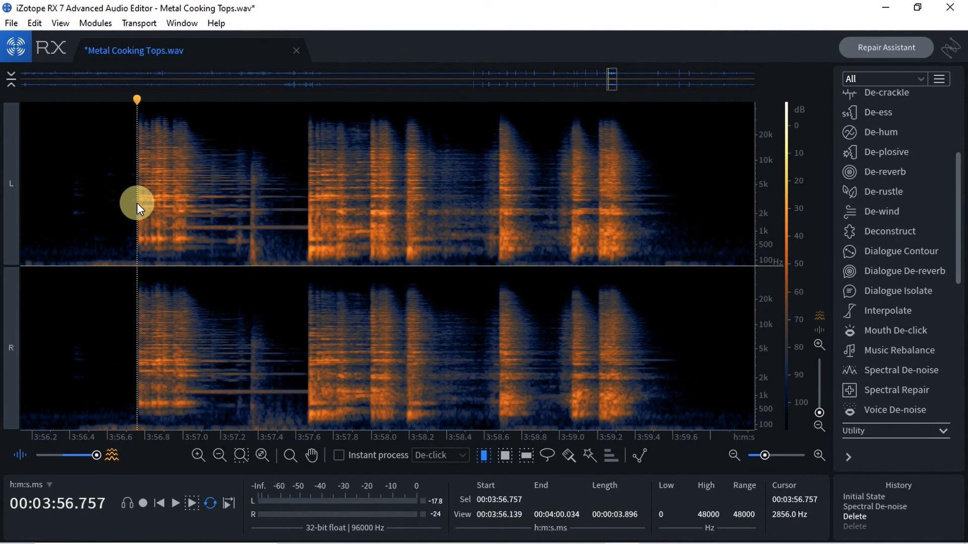
{"action": "key", "text": "space"}
{"action": "key", "text": "space"}
{"action": "key", "text": "space"}
{"action": "key", "text": "space"}
{"action": "key", "text": "space"}
{"action": "key", "text": "space"}
Select the first group of hits in this run and its decay, from about 3:56.758 to 3:57.665.
{"action": "left_click_drag", "start_coordinate": [135, 202], "coordinate": [306, 221]}
{"action": "scroll", "coordinate": [307, 220], "scroll_direction": "up", "scroll_amount": 3}
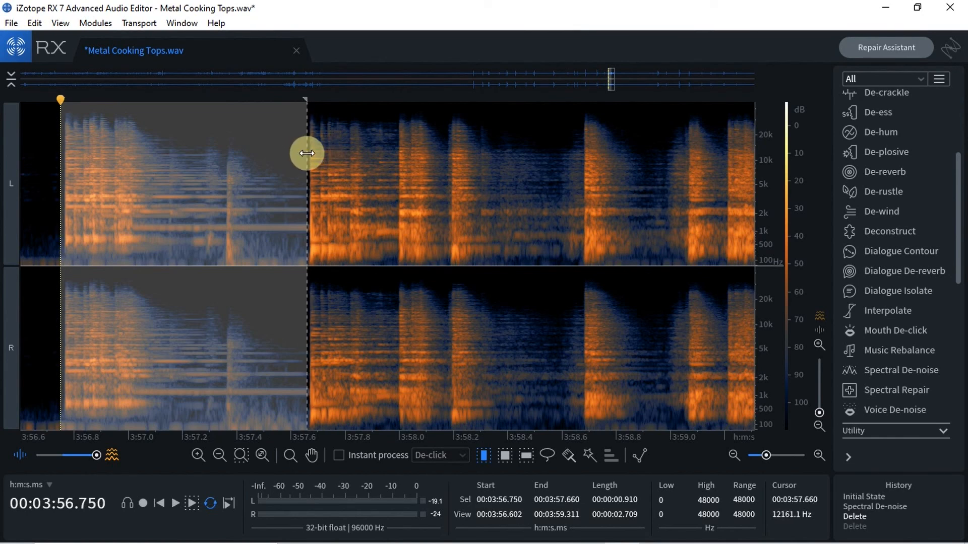
{"action": "left_click_drag", "start_coordinate": [307, 153], "coordinate": [308, 153]}
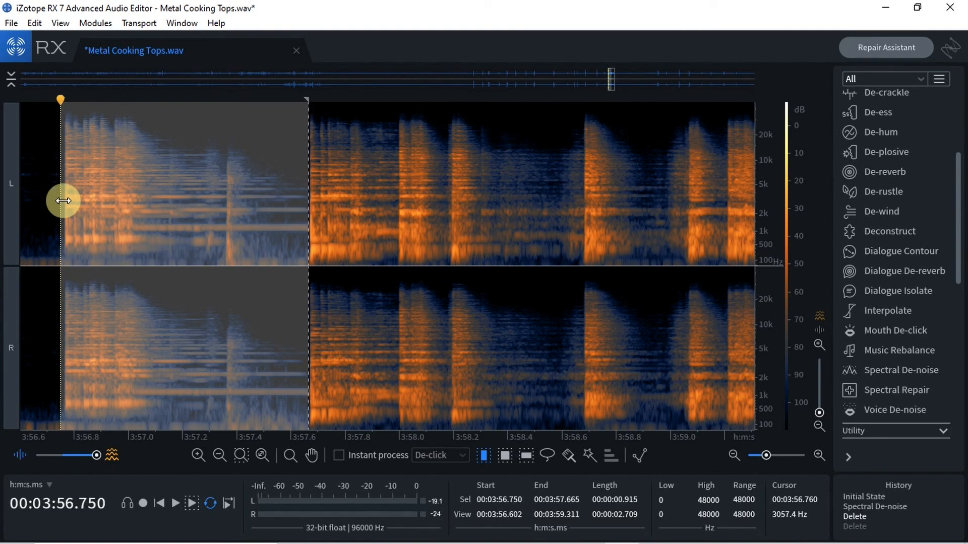
{"action": "left_click_drag", "start_coordinate": [63, 201], "coordinate": [65, 204]}
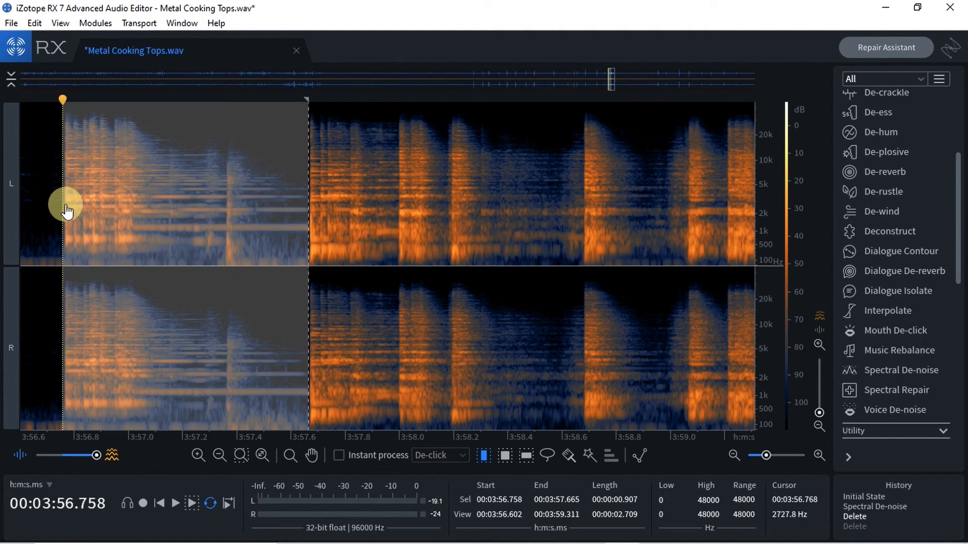
Start exporting the selection to the METALS folder as 24-bit Broadcast Wave under the name MetalCookingTops09n_2s259ms_96kHz_24bits.
{"action": "key", "text": "ctrl+shift+e"}
{"action": "left_click", "coordinate": [581, 366]}
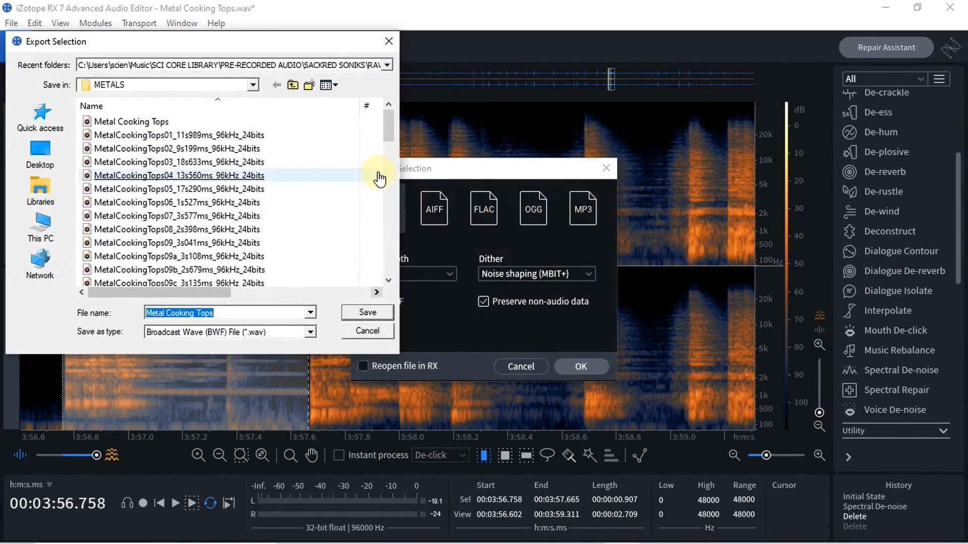
{"action": "left_click_drag", "start_coordinate": [388, 140], "coordinate": [403, 167]}
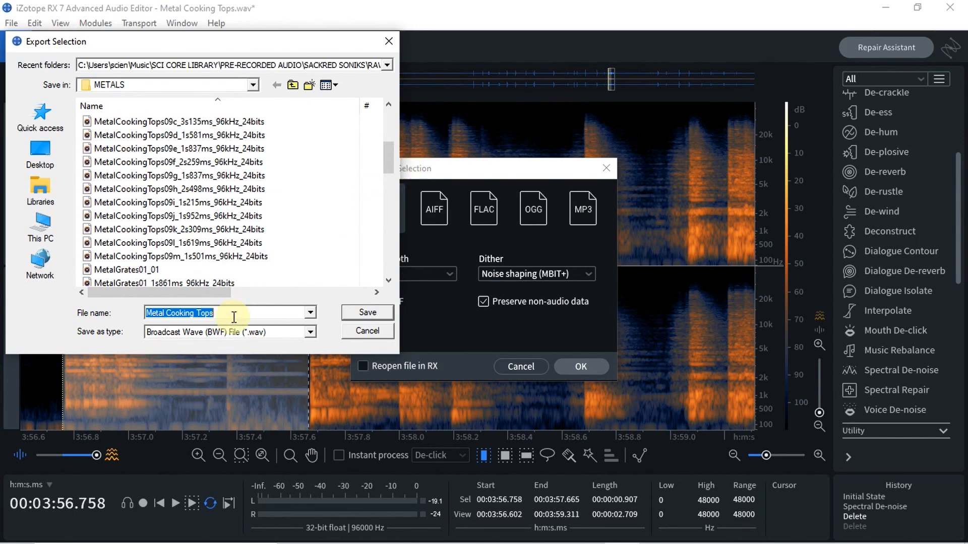
{"action": "type", "text": "MetalCookingTops09f_2s259ms_96kHz_24bits"}
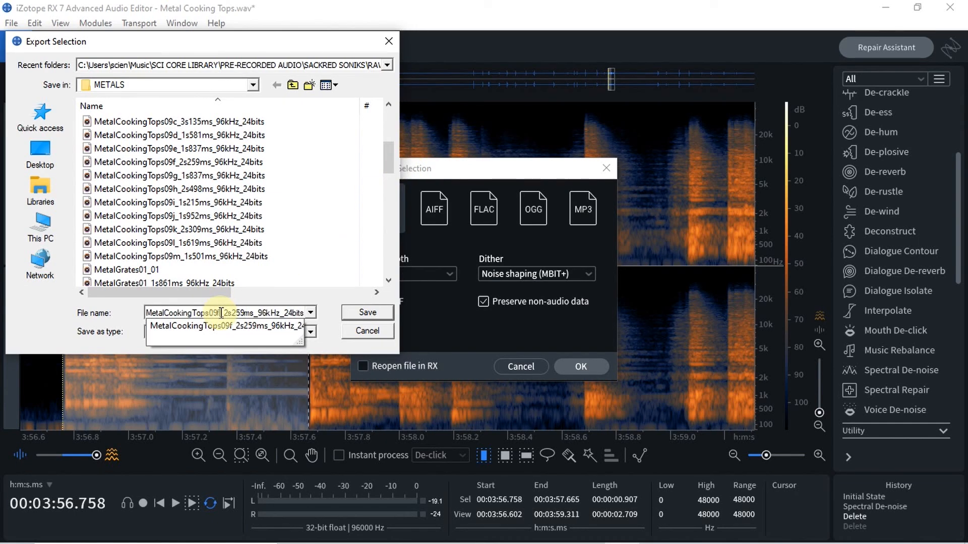
{"action": "left_click", "coordinate": [221, 313]}
{"action": "key", "text": "BackSpace"}
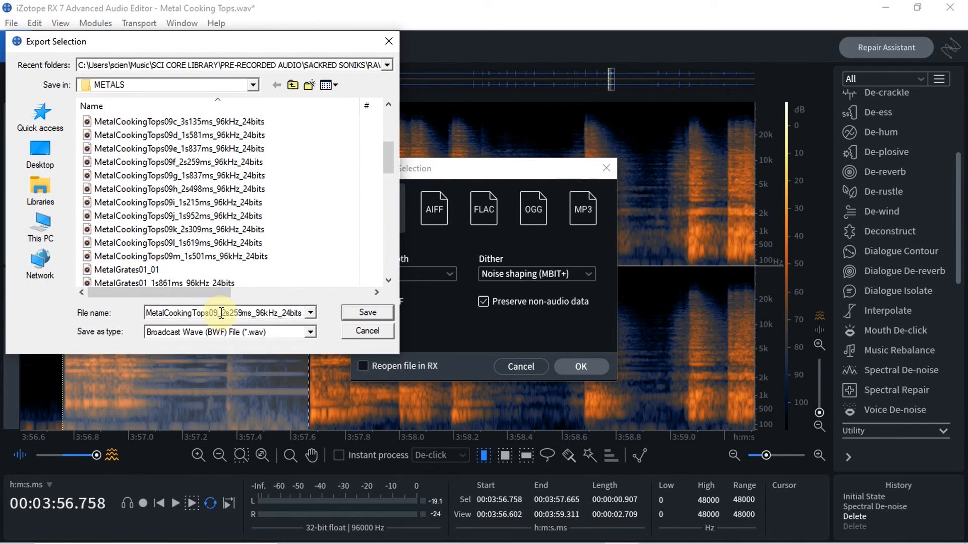
{"action": "type", "text": "n"}
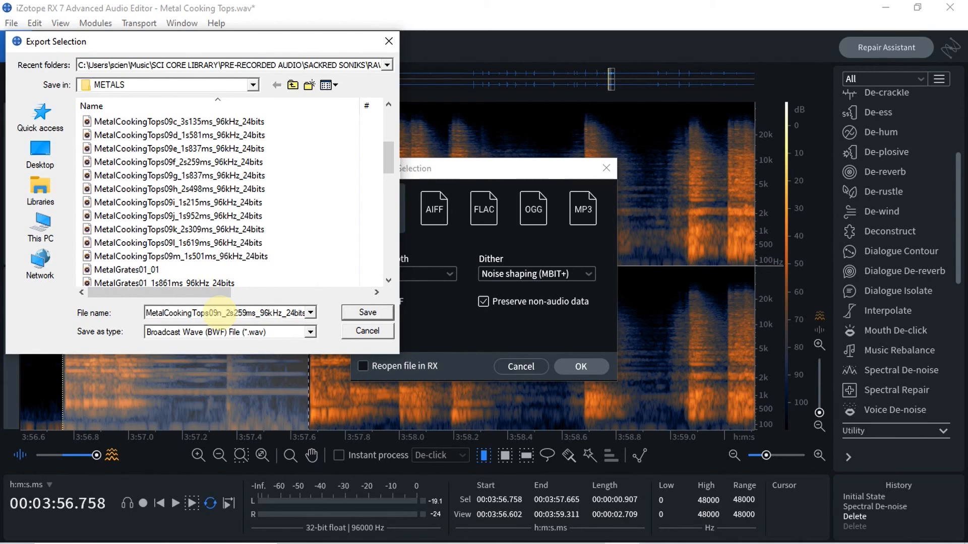
Correct the duration in the 09n file name to 907ms, copy the full name and save the export.
{"action": "key", "text": "BackSpace"}
{"action": "key", "text": "BackSpace"}
{"action": "key", "text": "Right"}
{"action": "key", "text": "Right"}
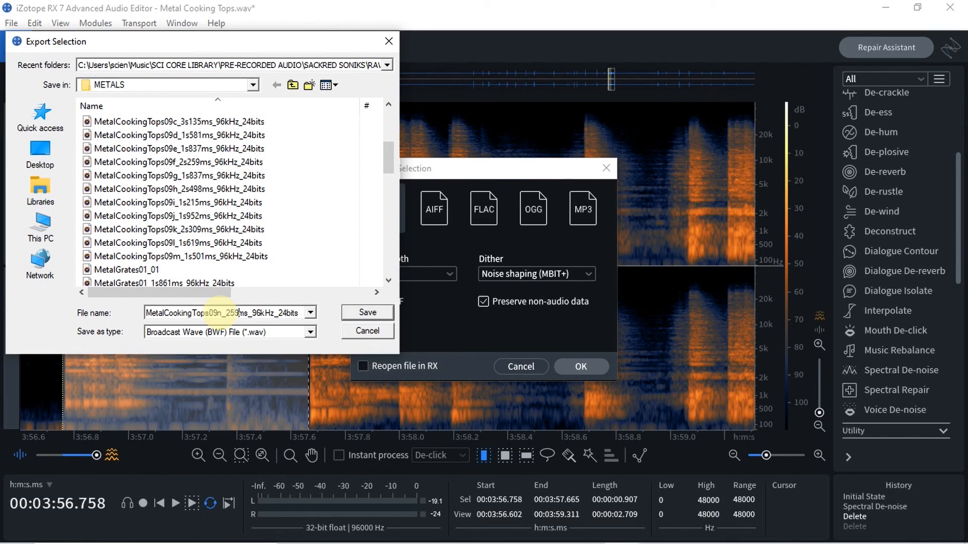
{"action": "key", "text": "BackSpace"}
{"action": "key", "text": "BackSpace"}
{"action": "key", "text": "BackSpace"}
{"action": "type", "text": "9007"}
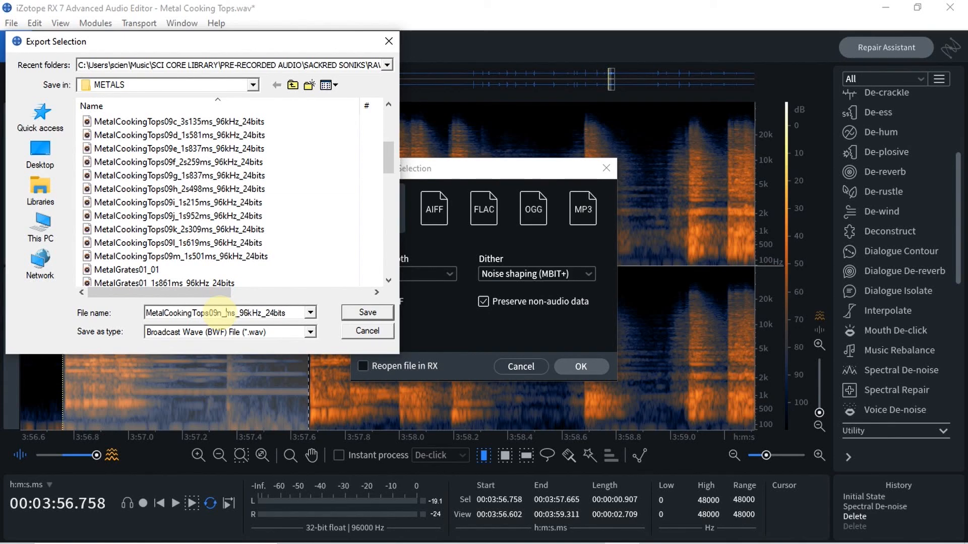
{"action": "key", "text": "BackSpace"}
{"action": "key", "text": "BackSpace"}
{"action": "type", "text": "7"}
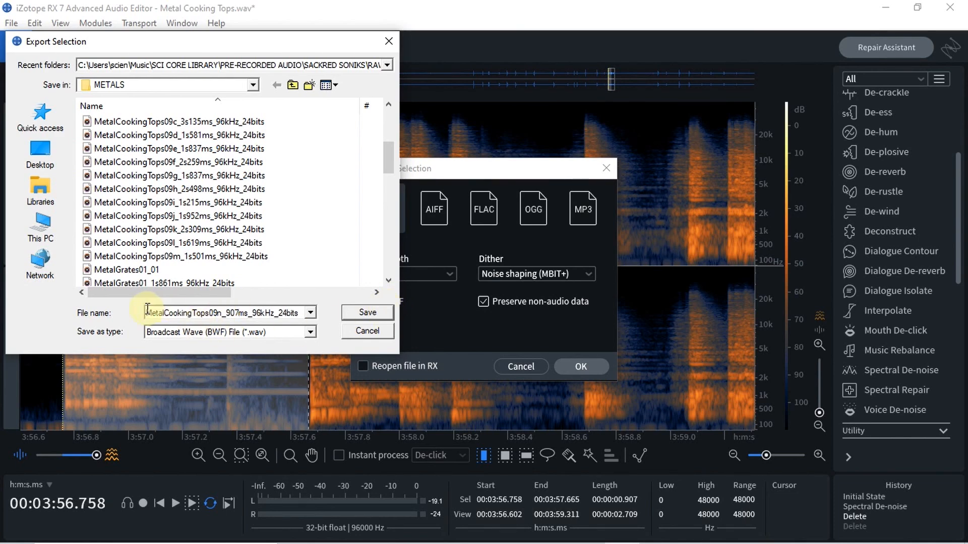
{"action": "left_click_drag", "start_coordinate": [145, 309], "coordinate": [430, 331]}
{"action": "key", "text": "ctrl+c"}
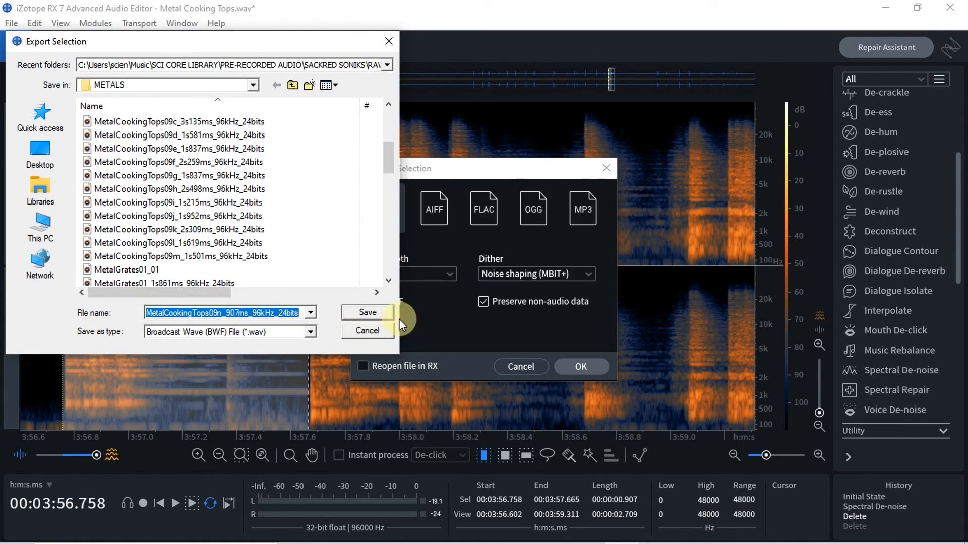
{"action": "left_click", "coordinate": [367, 313]}
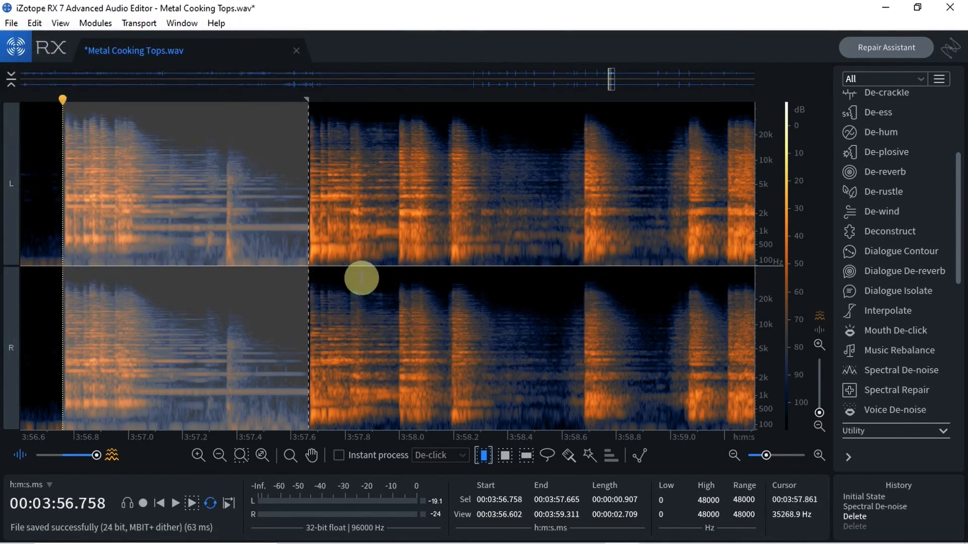
Select the remaining hits of this run from about 3:57.668 to 3:59.764, including the final decay, and audition them.
{"action": "left_click", "coordinate": [268, 215]}
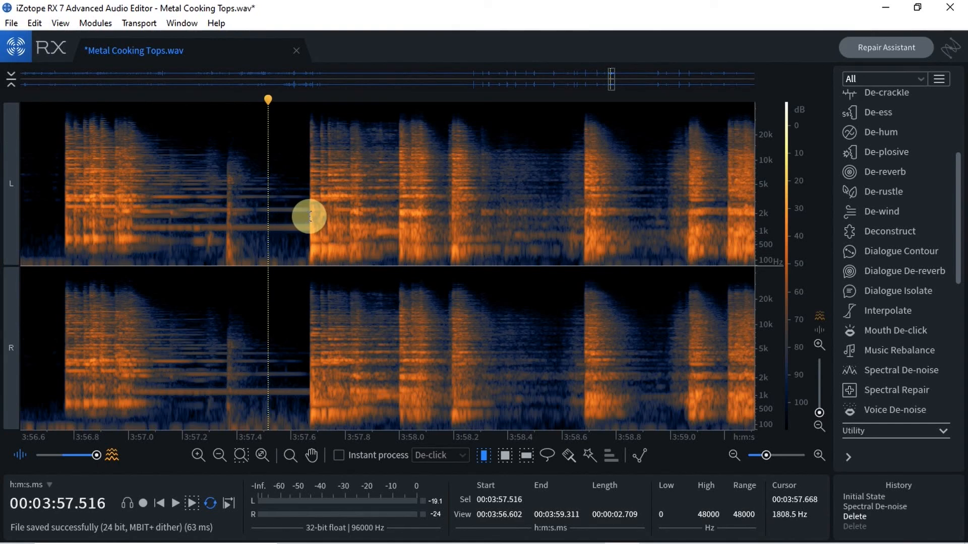
{"action": "left_click_drag", "start_coordinate": [309, 217], "coordinate": [670, 192]}
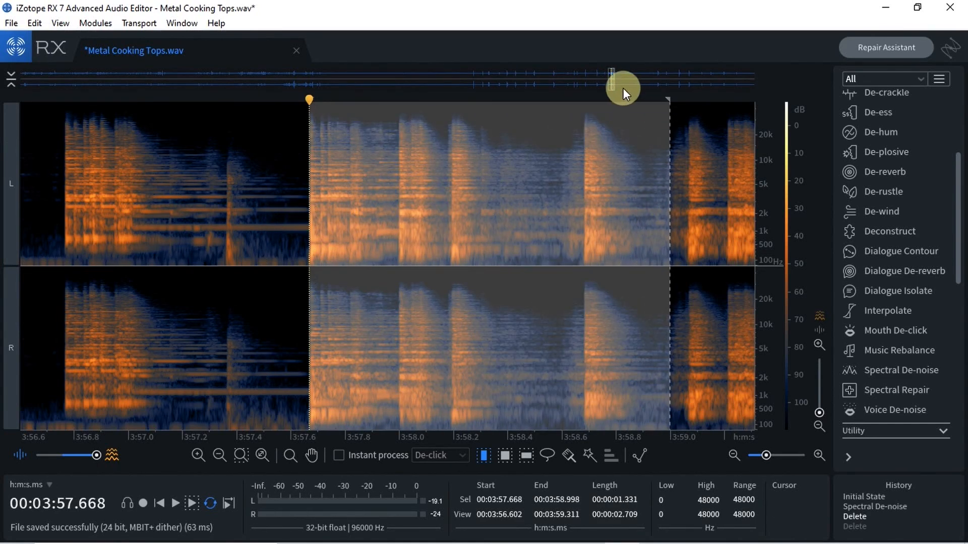
{"action": "left_click_drag", "start_coordinate": [615, 84], "coordinate": [627, 86]}
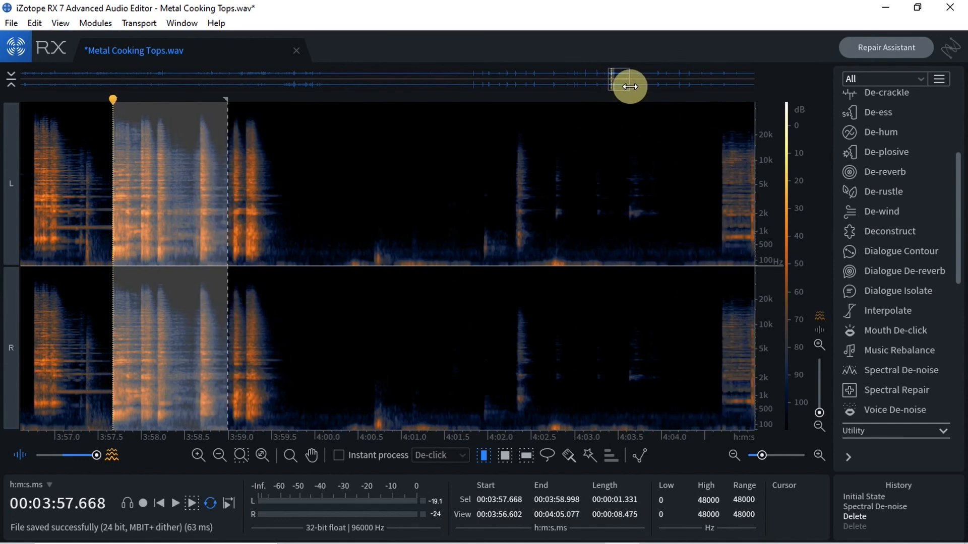
{"action": "key", "text": "space"}
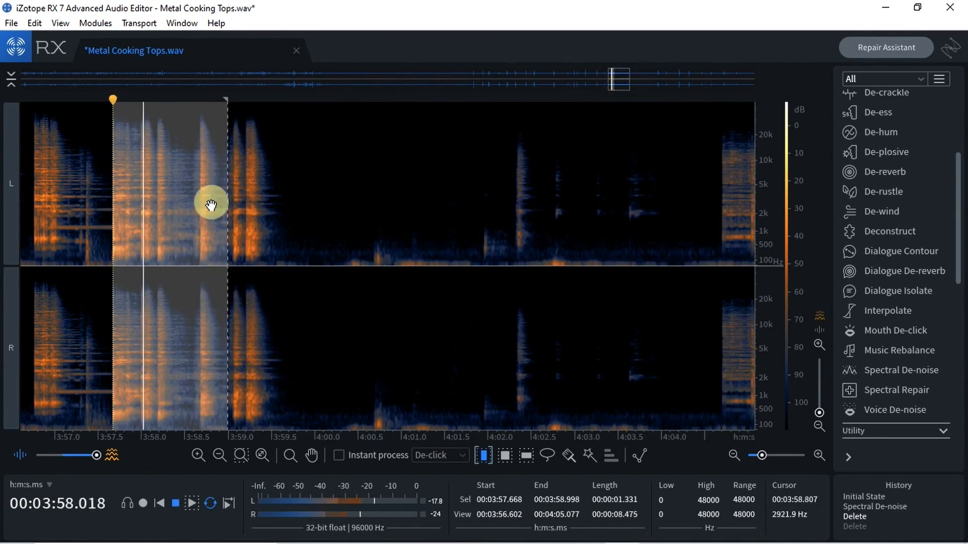
{"action": "left_click_drag", "start_coordinate": [231, 201], "coordinate": [297, 216]}
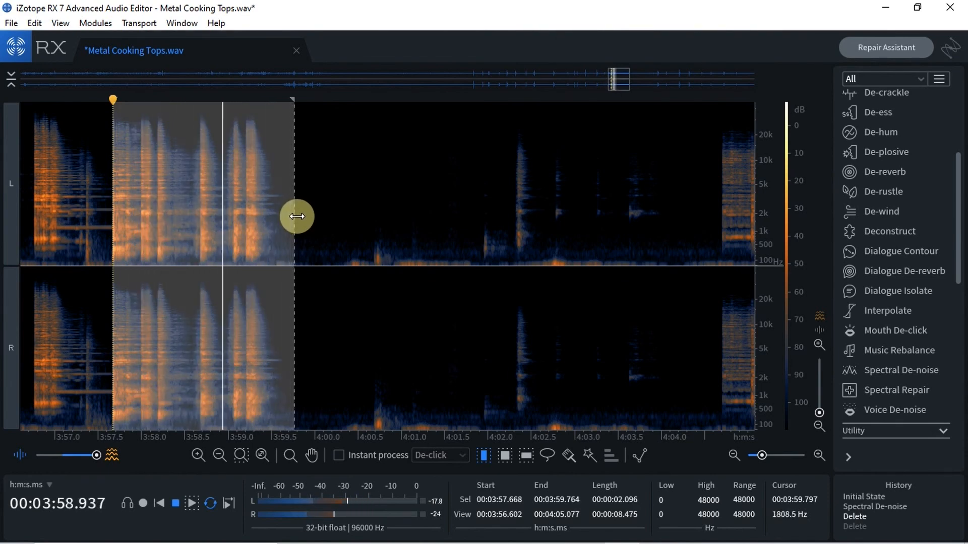
{"action": "key", "text": "space"}
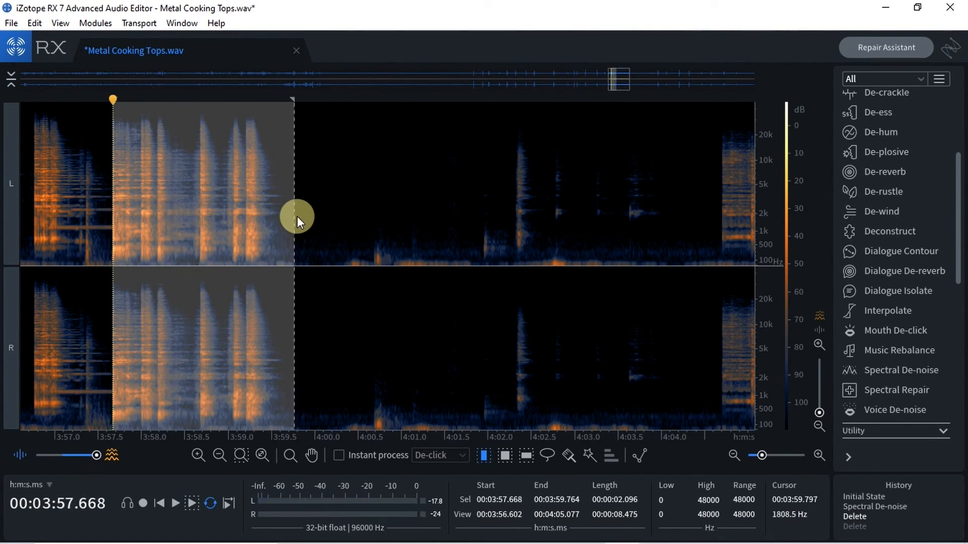
Export this selection to the METALS folder as 24-bit Broadcast Wave, reusing the copied name edited to MetalCookingTops09o_2s096ms_96kHz_24bits.
{"action": "key", "text": "ctrl+shift+e"}
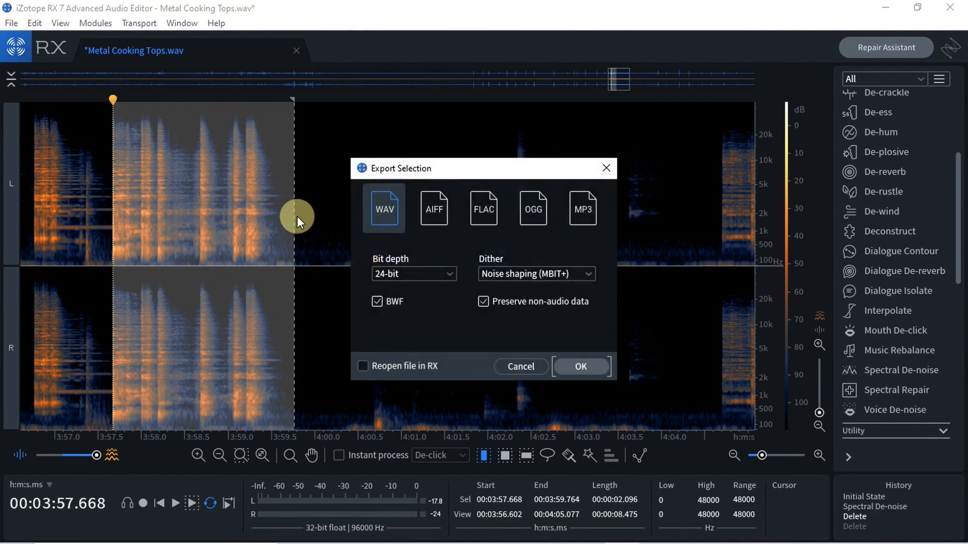
{"action": "left_click", "coordinate": [582, 363]}
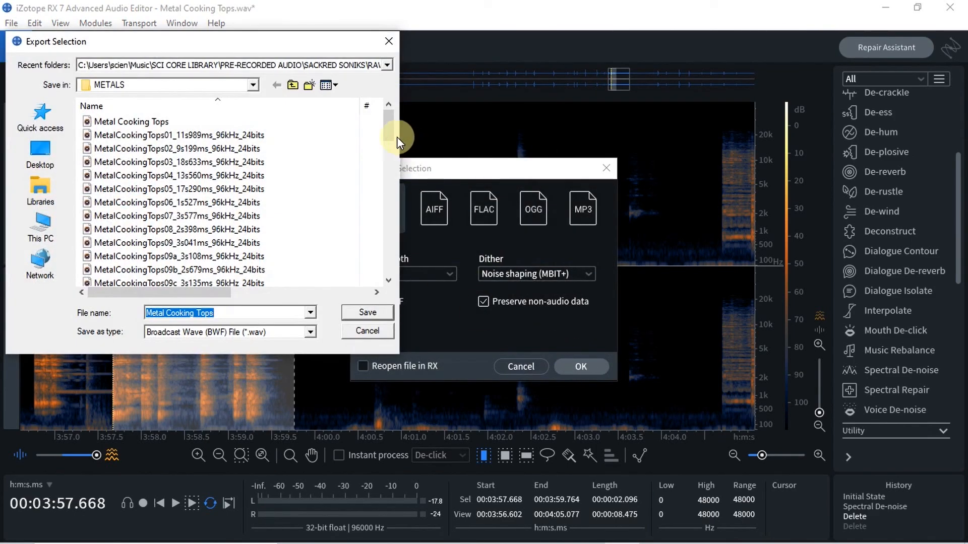
{"action": "key", "text": "ctrl+v"}
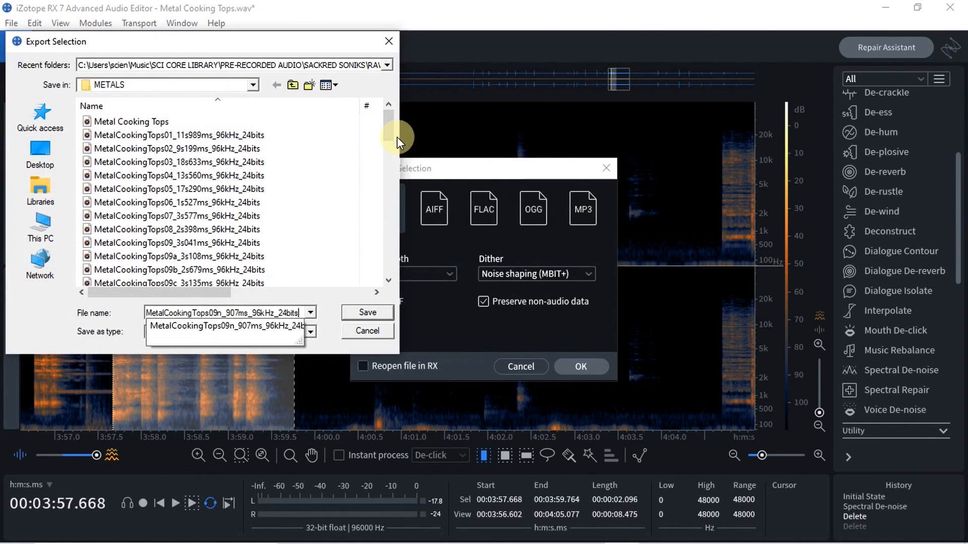
{"action": "left_click", "coordinate": [222, 313]}
{"action": "key", "text": "BackSpace"}
{"action": "type", "text": "o"}
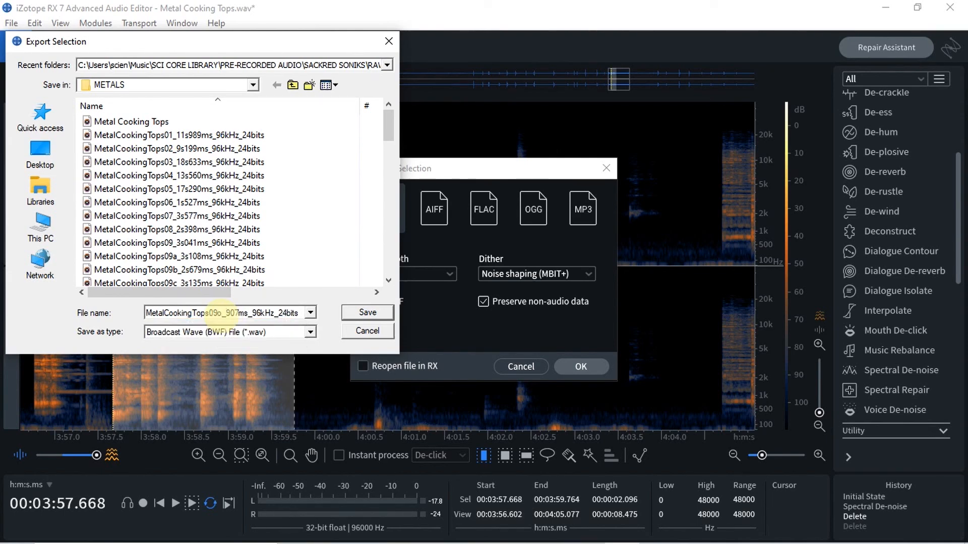
{"action": "type", "text": "2s"}
{"action": "key", "text": "BackSpace"}
{"action": "key", "text": "BackSpace"}
{"action": "key", "text": "BackSpace"}
{"action": "type", "text": "096"}
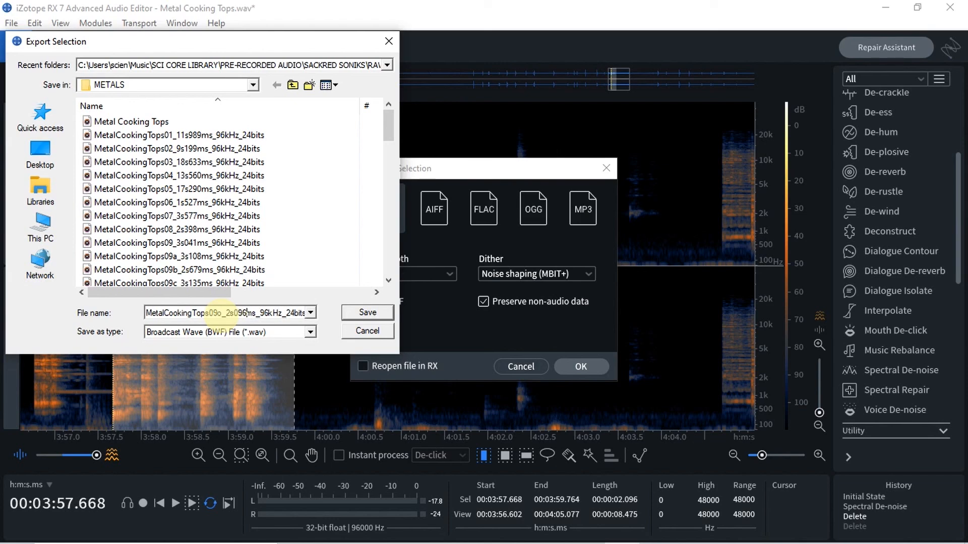
{"action": "key", "text": "Return"}
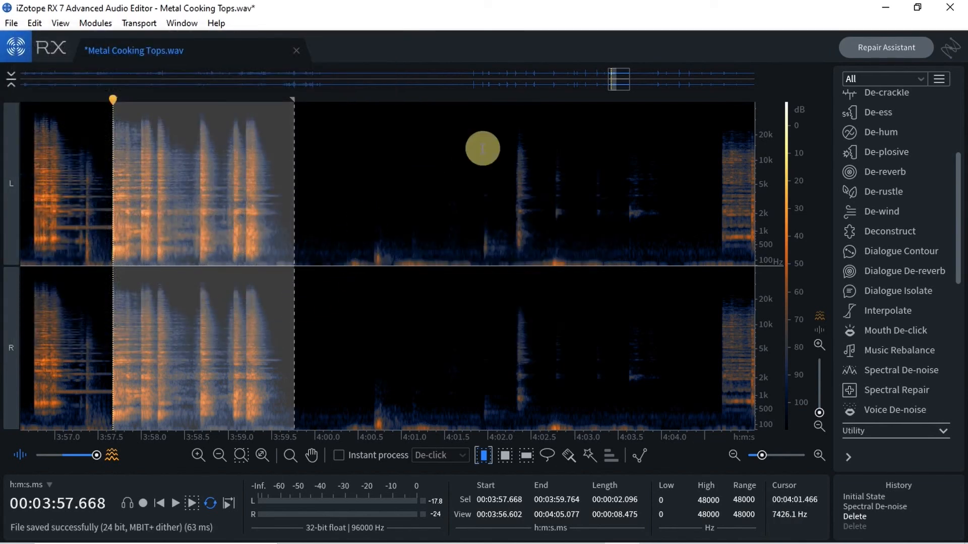
Audition the quiet passage from about 4:00.224 up to the next loud hits and stop playback.
{"action": "left_click_drag", "start_coordinate": [624, 90], "coordinate": [630, 93]}
{"action": "left_click", "coordinate": [103, 207]}
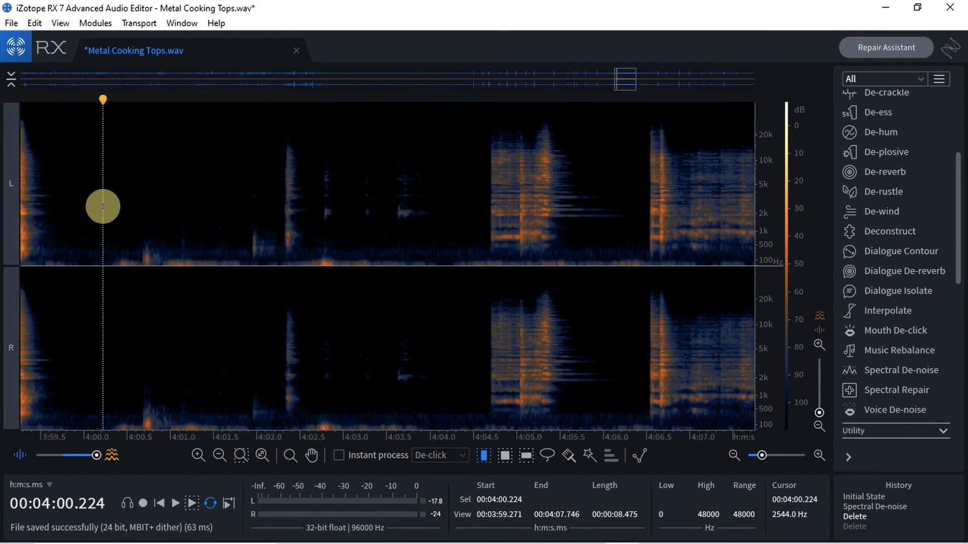
{"action": "key", "text": "space"}
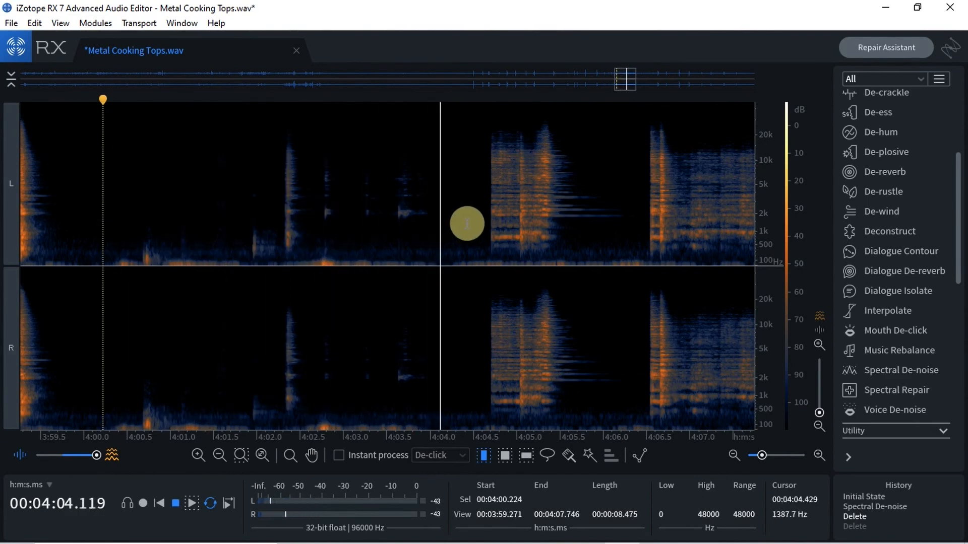
{"action": "key", "text": "space"}
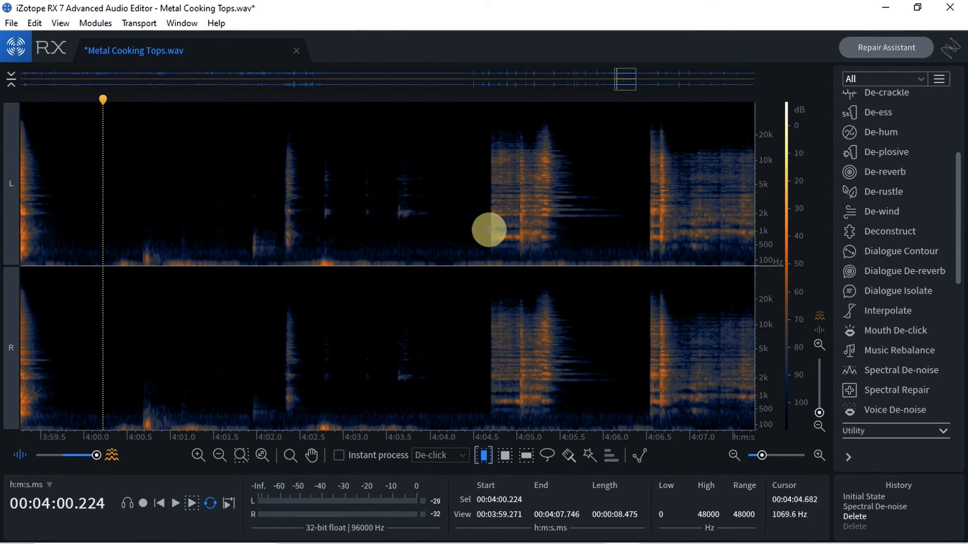
Select the next group of hits with its full decay from about 4:04.682 to 4:06.490, audition it and stop playback.
{"action": "left_click_drag", "start_coordinate": [488, 229], "coordinate": [635, 236]}
{"action": "key", "text": "space"}
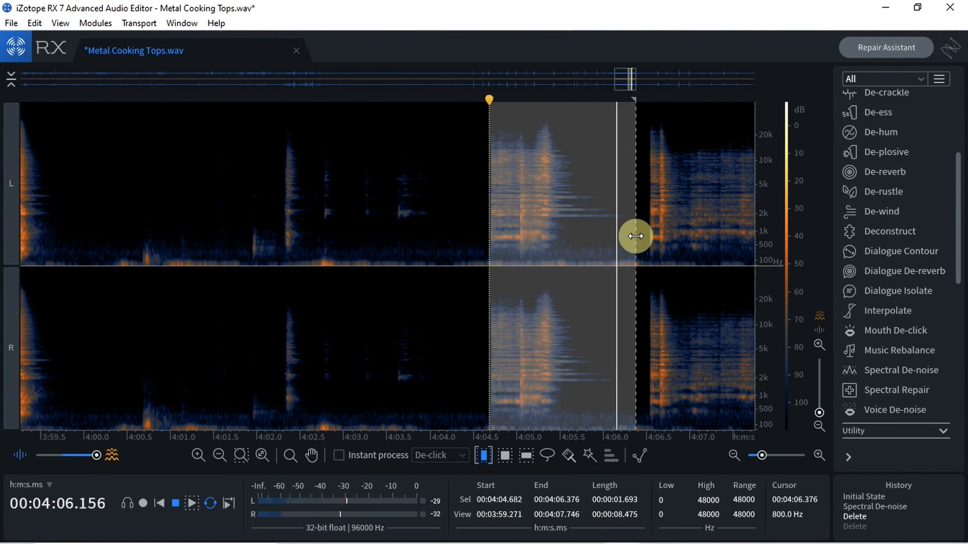
{"action": "left_click_drag", "start_coordinate": [635, 236], "coordinate": [645, 241]}
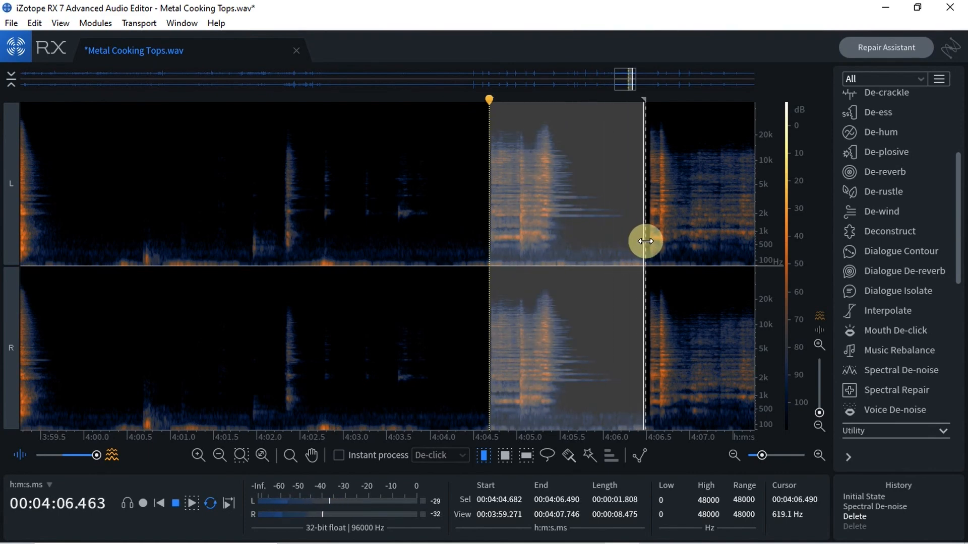
{"action": "key", "text": "space"}
Export this selection to the METALS folder as 24-bit Broadcast Wave, reusing the copied name edited to MetalCookingTops09p_1s808ms_96kHz_24bits.
{"action": "key", "text": "ctrl+shift+e"}
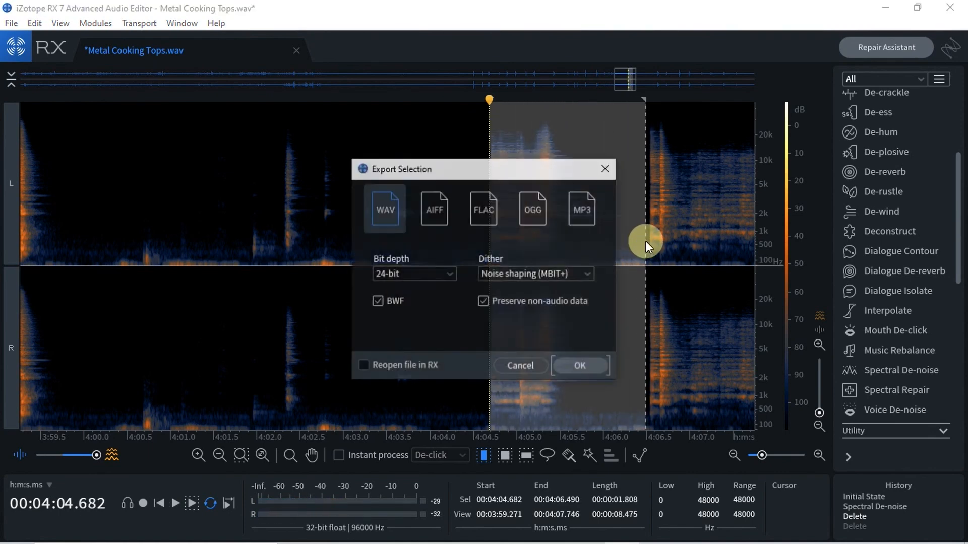
{"action": "left_click", "coordinate": [583, 361]}
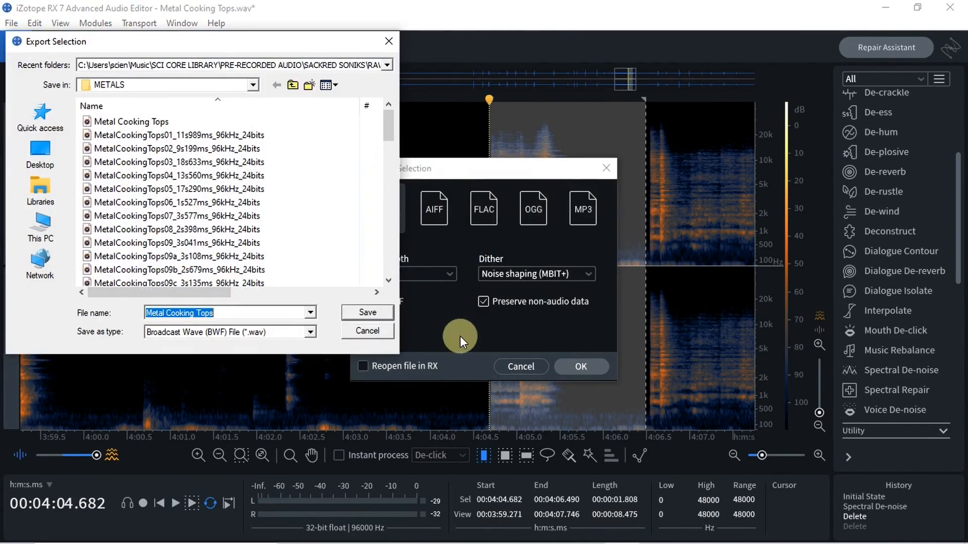
{"action": "key", "text": "ctrl+v"}
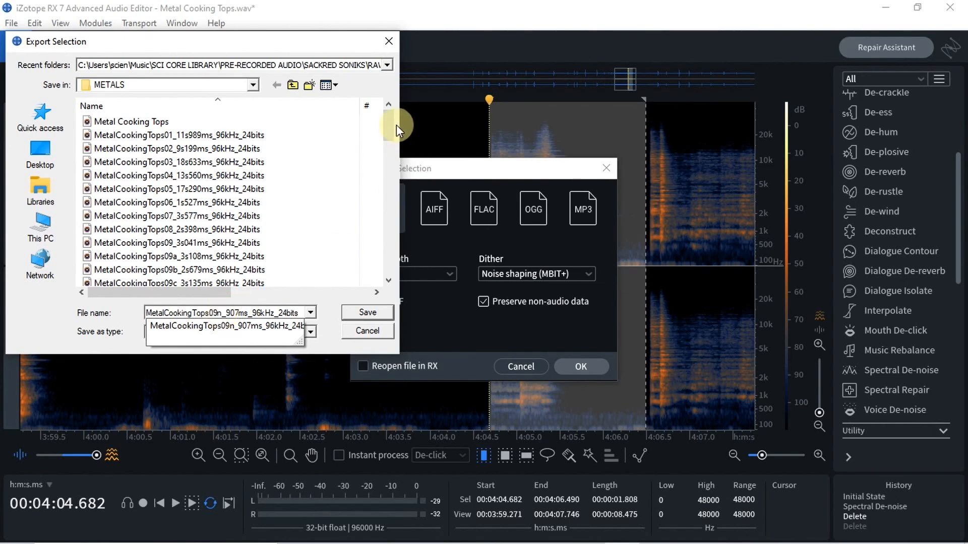
{"action": "left_click_drag", "start_coordinate": [390, 122], "coordinate": [395, 161]}
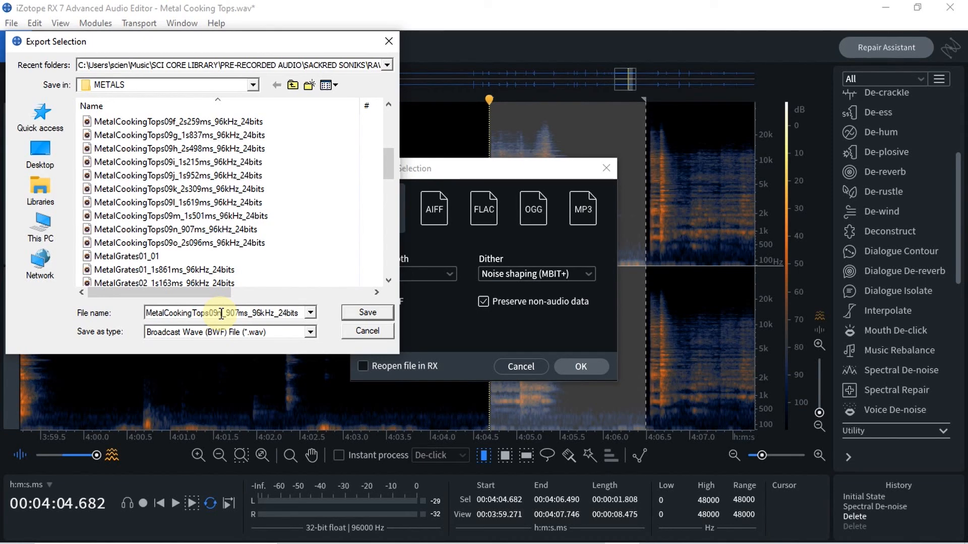
{"action": "key", "text": "BackSpace"}
{"action": "key", "text": "BackSpace"}
{"action": "type", "text": "p_"}
{"action": "type", "text": "1s"}
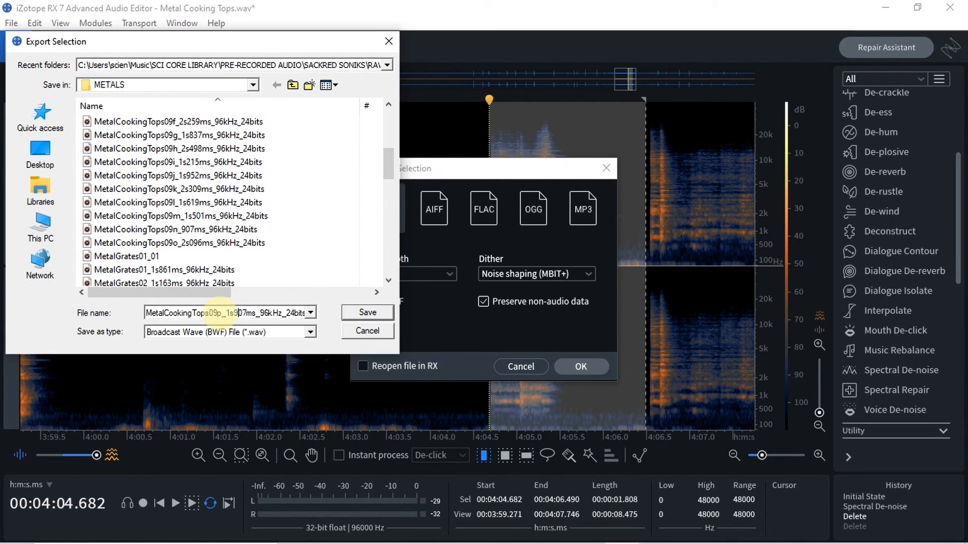
{"action": "key", "text": "Delete"}
{"action": "key", "text": "Delete"}
{"action": "key", "text": "Delete"}
{"action": "type", "text": "808"}
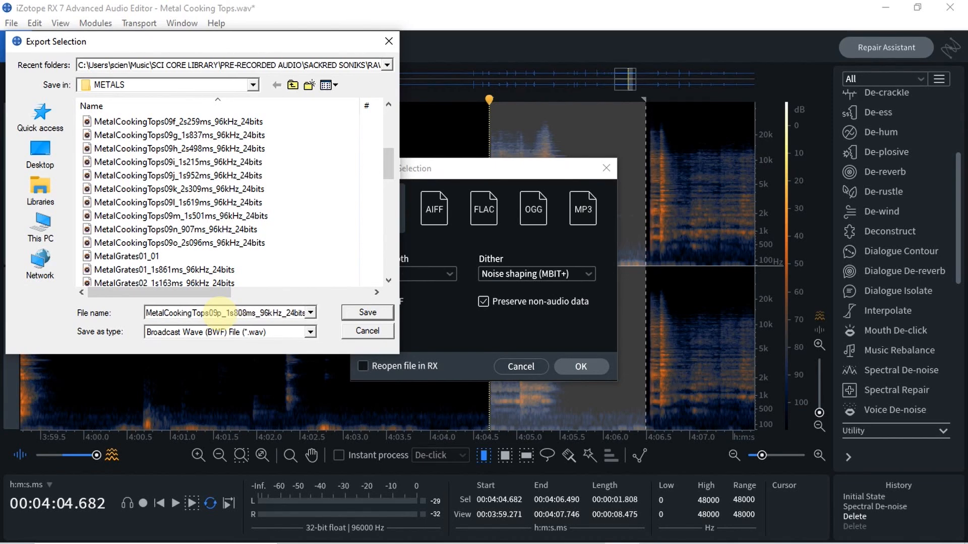
{"action": "left_click", "coordinate": [368, 315]}
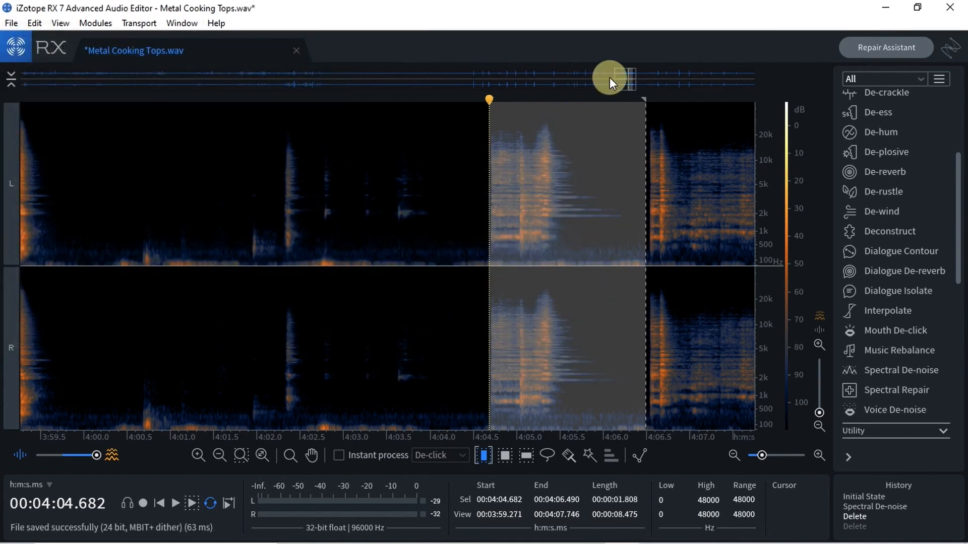
Select the next sustained group of hits with its full decay from about 4:06.521 to 4:09.744 and audition it.
{"action": "left_click_drag", "start_coordinate": [630, 83], "coordinate": [644, 87]}
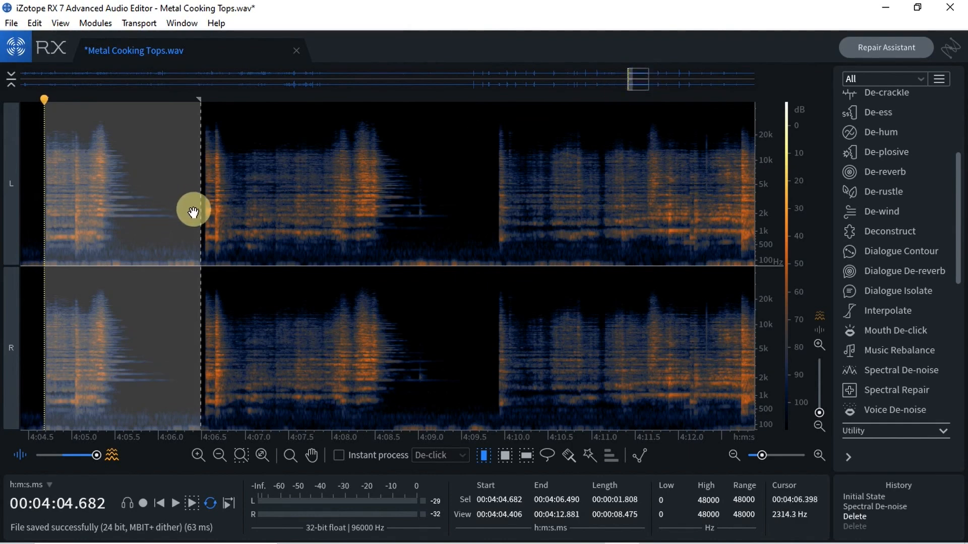
{"action": "left_click", "coordinate": [212, 213]}
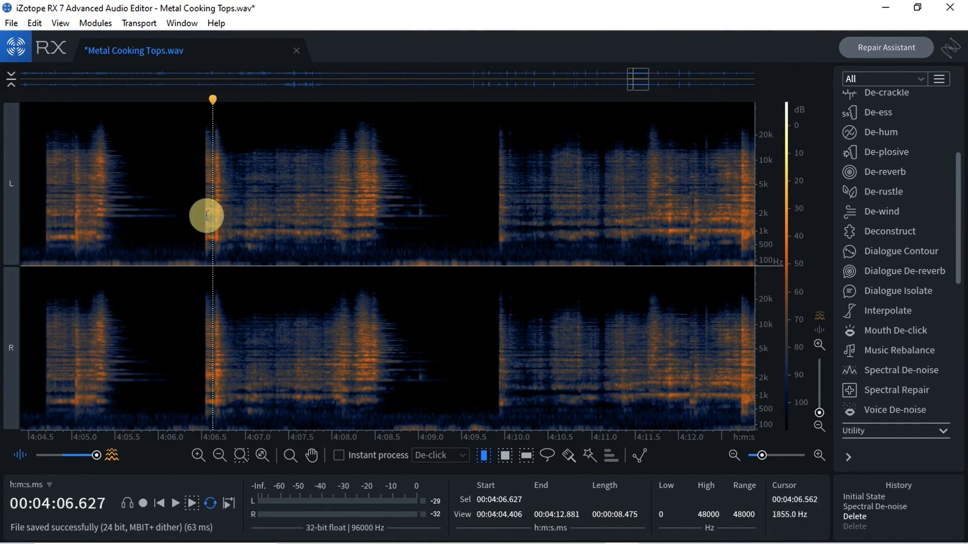
{"action": "left_click", "coordinate": [203, 215]}
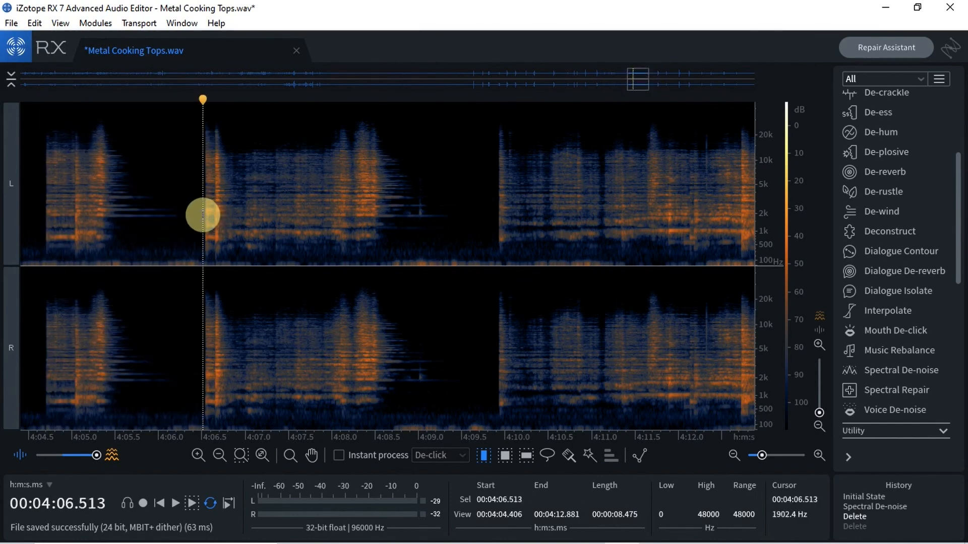
{"action": "left_click", "coordinate": [204, 215]}
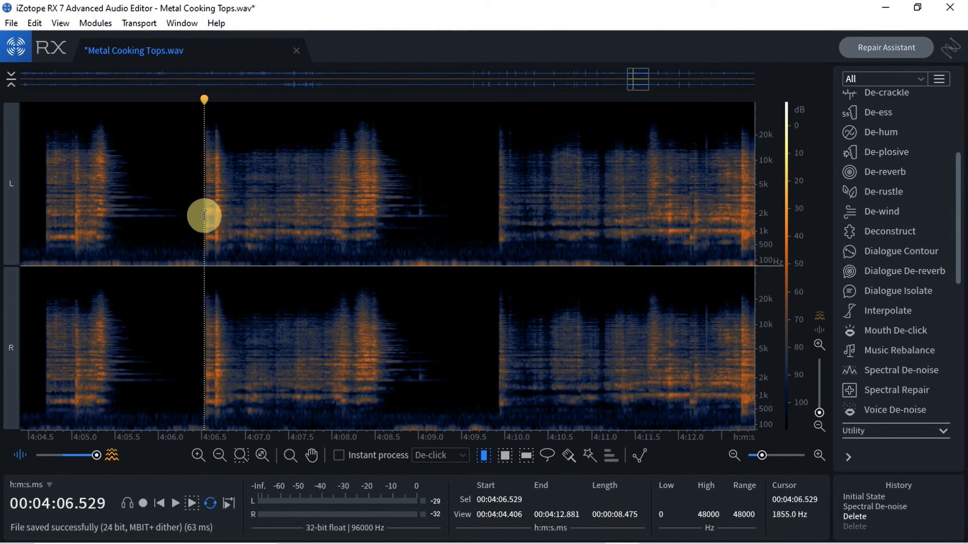
{"action": "left_click", "coordinate": [203, 216]}
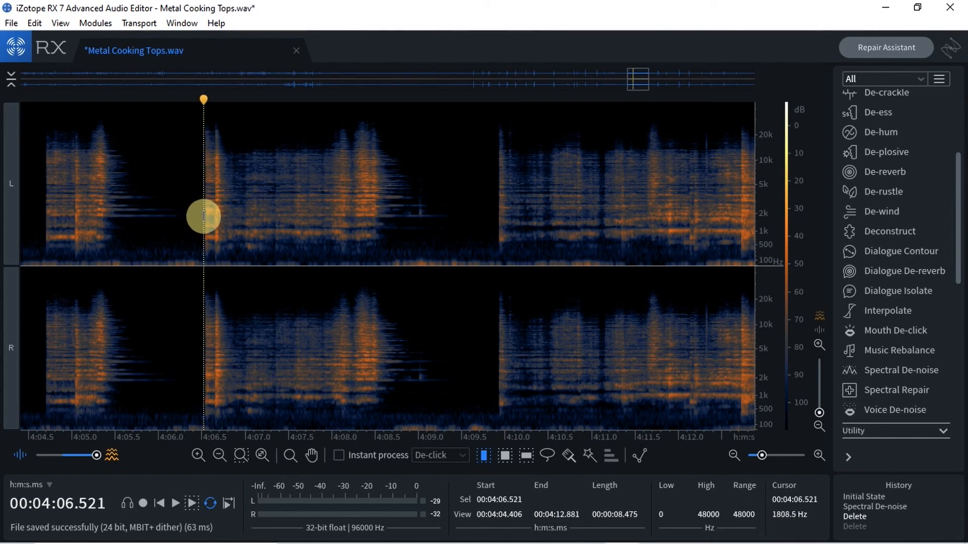
{"action": "left_click_drag", "start_coordinate": [203, 216], "coordinate": [466, 253]}
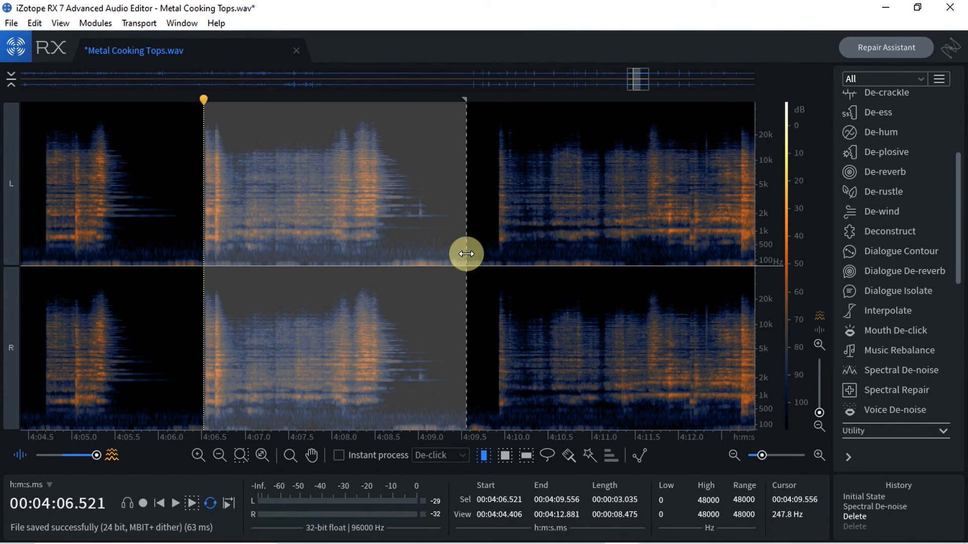
{"action": "key", "text": "space"}
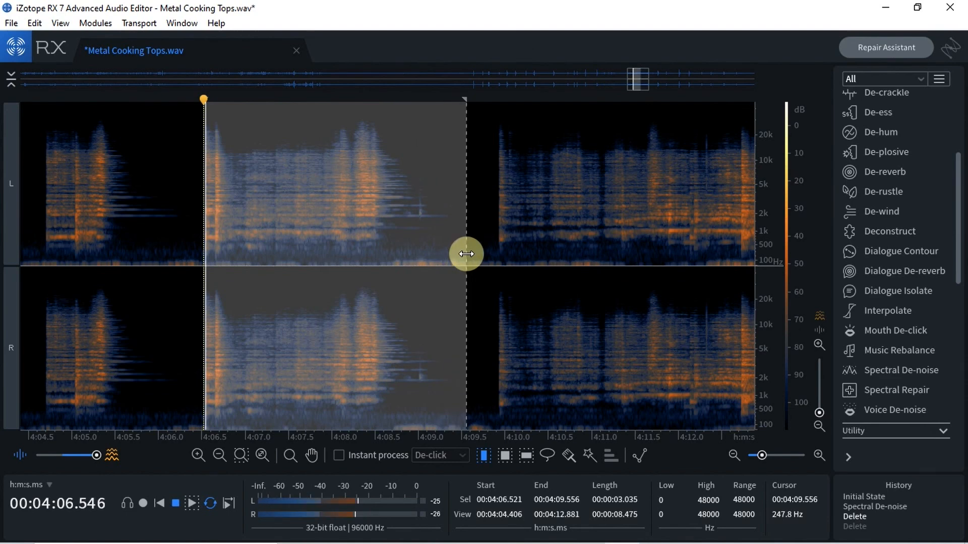
{"action": "left_click_drag", "start_coordinate": [466, 254], "coordinate": [483, 265]}
{"action": "key", "text": "space"}
Export the selection to the METALS folder as 24-bit Broadcast Wave, with the pasted name edited to MetalCookingTops09q_3s223ms_96kHz_24bits.
{"action": "key", "text": "ctrl+shift+e"}
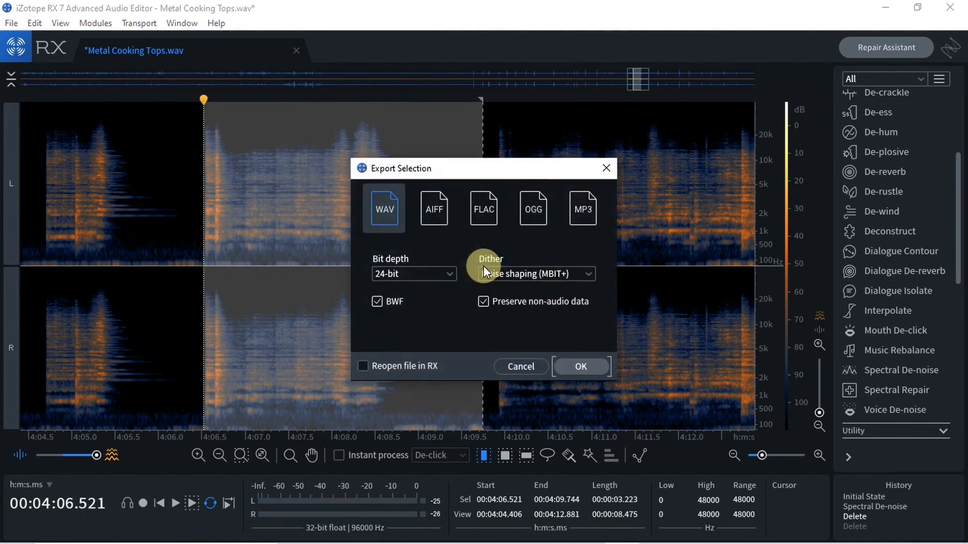
{"action": "left_click", "coordinate": [590, 361]}
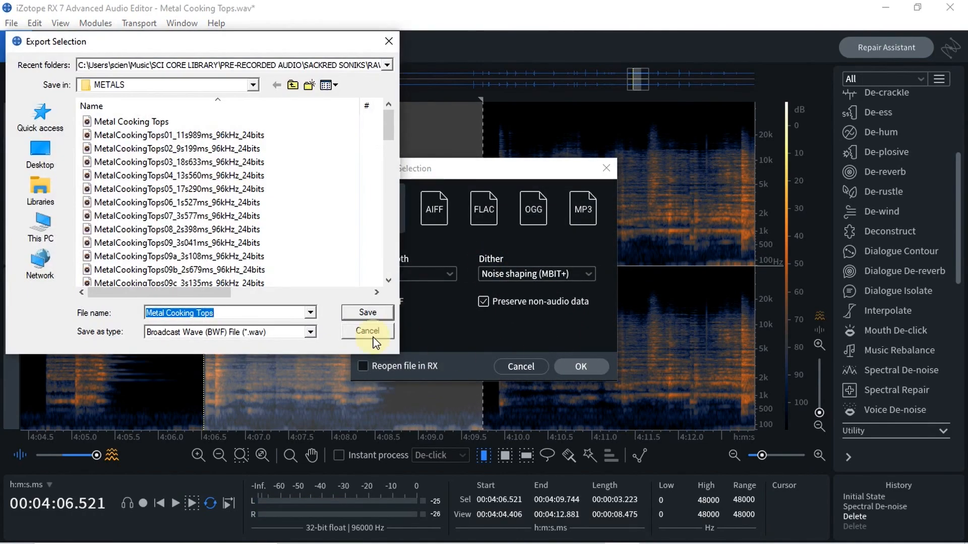
{"action": "left_click_drag", "start_coordinate": [388, 138], "coordinate": [391, 182]}
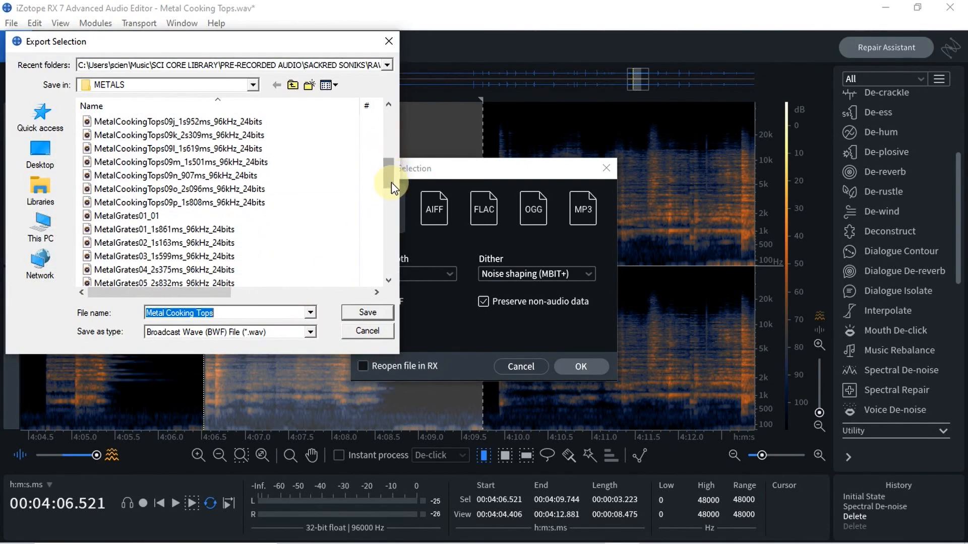
{"action": "type", "text": "MetalCookingTops09n_907ms_96kHz_24bits"}
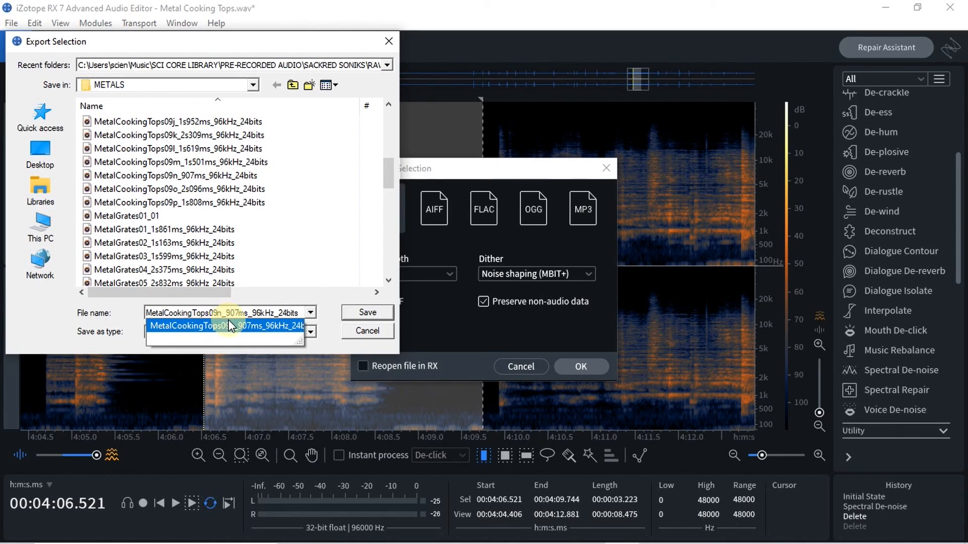
{"action": "type", "text": "q"}
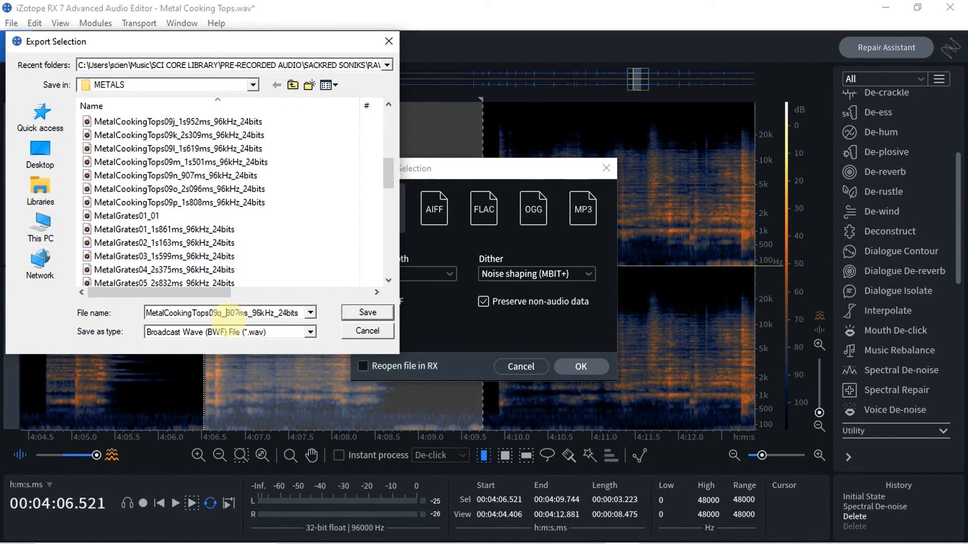
{"action": "type", "text": "3s"}
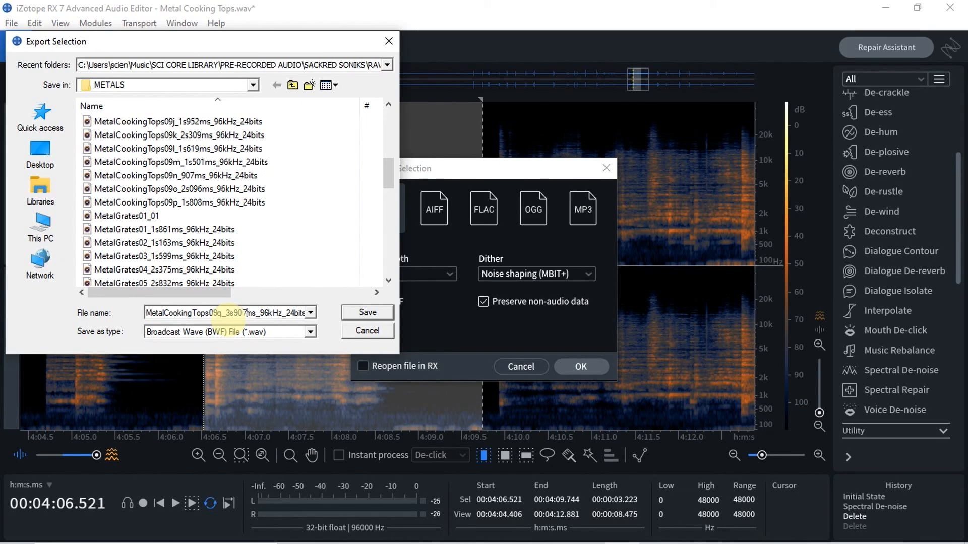
{"action": "key", "text": "BackSpace"}
{"action": "key", "text": "BackSpace"}
{"action": "key", "text": "BackSpace"}
{"action": "type", "text": "223"}
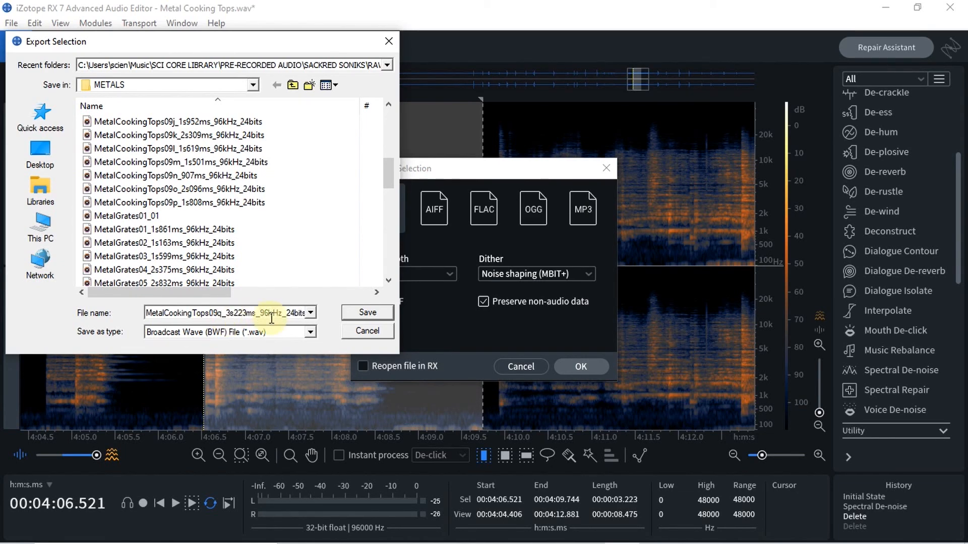
{"action": "left_click", "coordinate": [355, 316]}
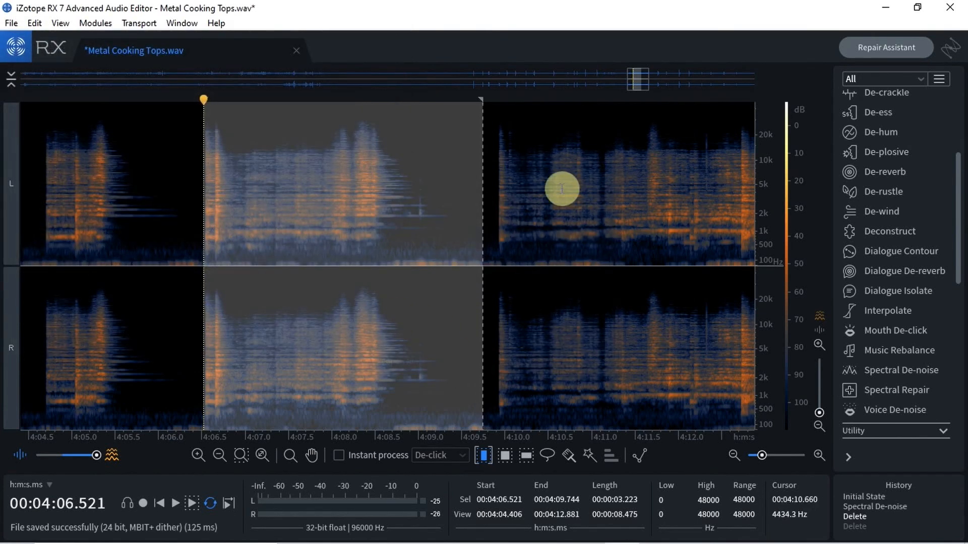
Select the long run of hits from about 4:09.907 to 4:16.729, audition its beginning and stop playback.
{"action": "left_click_drag", "start_coordinate": [639, 85], "coordinate": [647, 103]}
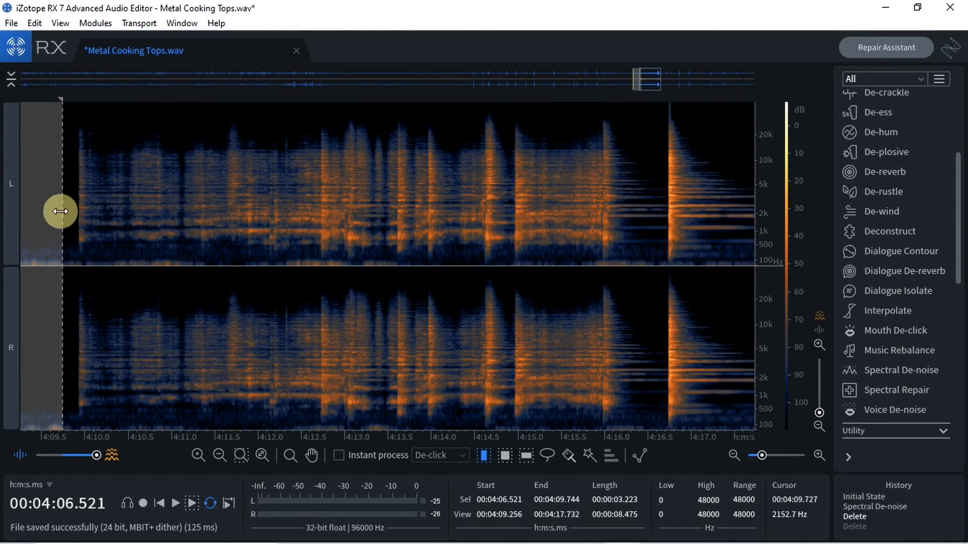
{"action": "left_click", "coordinate": [77, 214]}
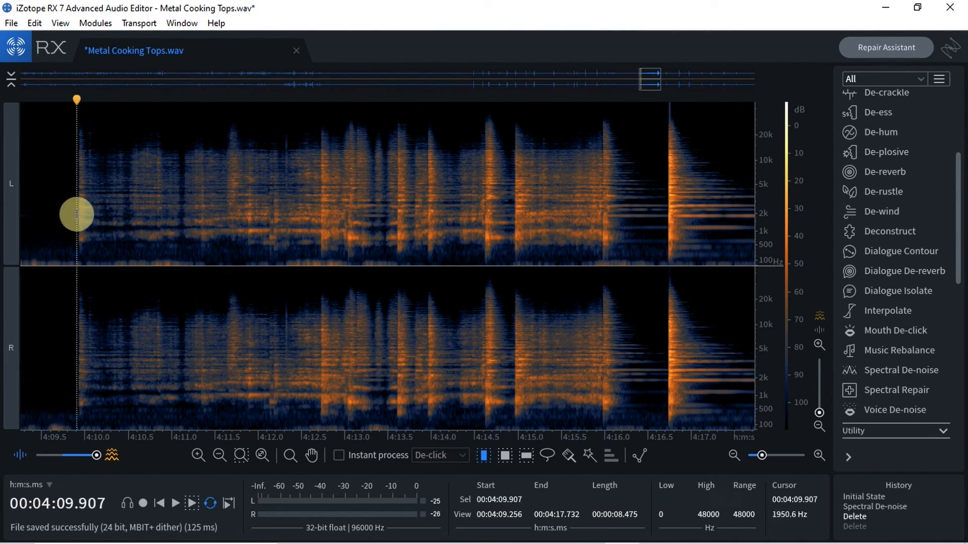
{"action": "left_click_drag", "start_coordinate": [76, 214], "coordinate": [668, 349]}
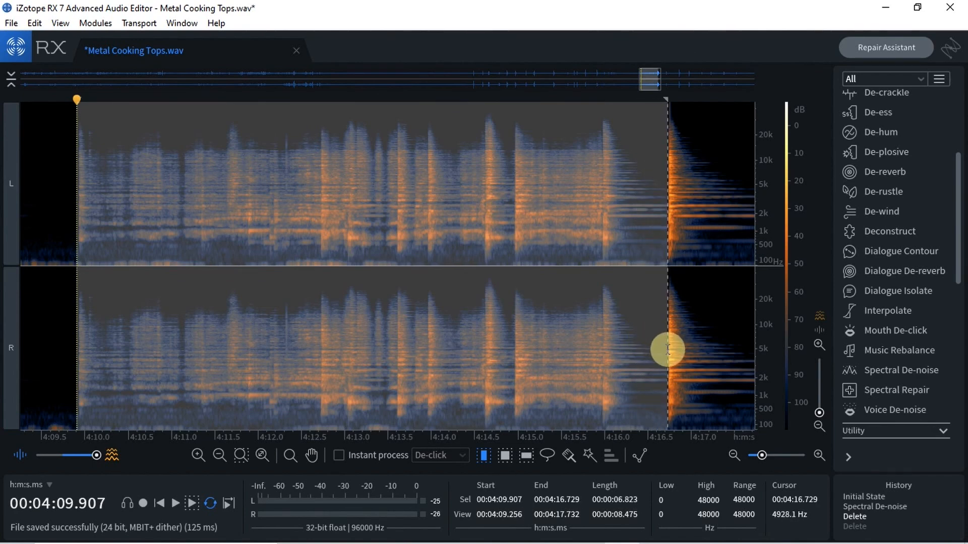
{"action": "key", "text": "space"}
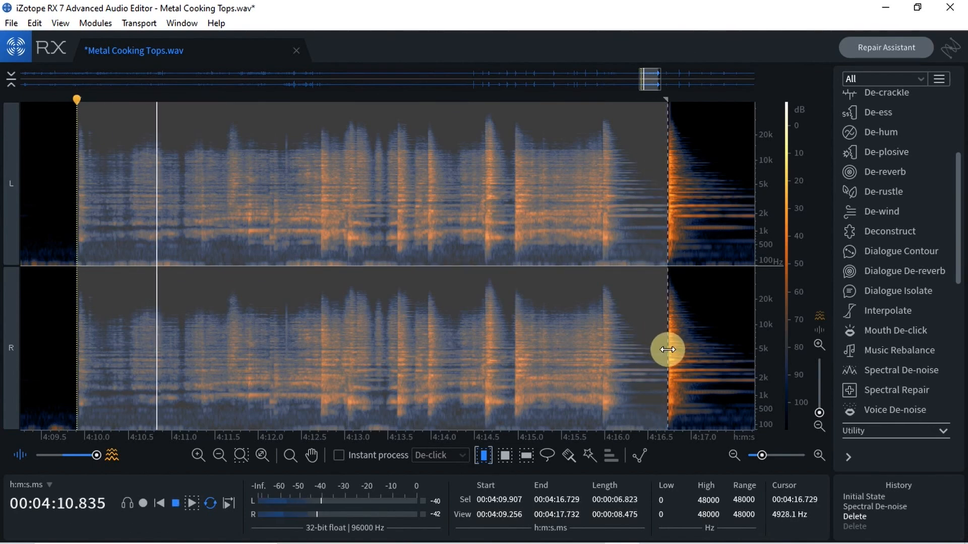
{"action": "key", "text": "space"}
Narrow the selection to the run's first hits, about 4:09.912 to 4:11.126, audition it and keep both channels selected.
{"action": "left_click_drag", "start_coordinate": [667, 257], "coordinate": [185, 248]}
{"action": "key", "text": "space"}
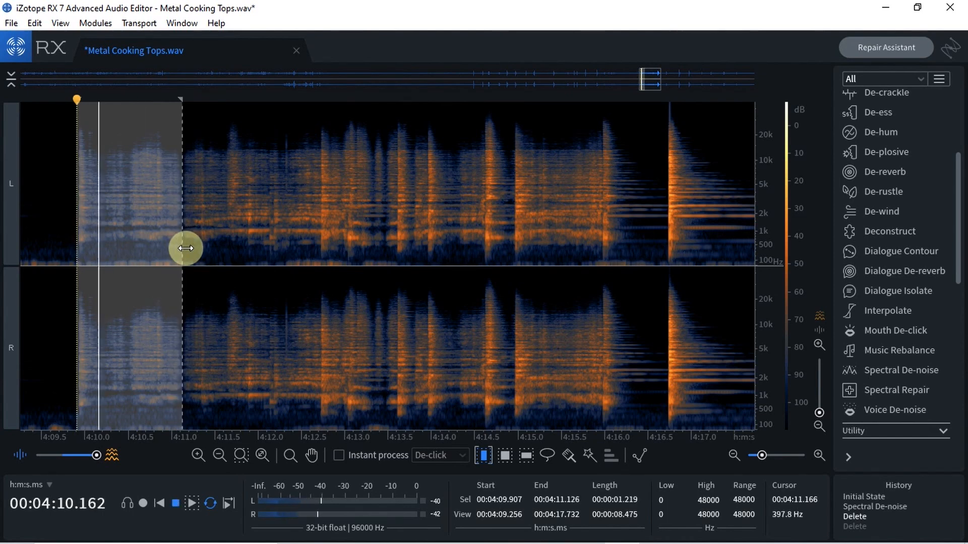
{"action": "scroll", "coordinate": [187, 254], "scroll_direction": "up", "scroll_amount": 1}
{"action": "scroll", "coordinate": [187, 254], "scroll_direction": "up", "scroll_amount": 1}
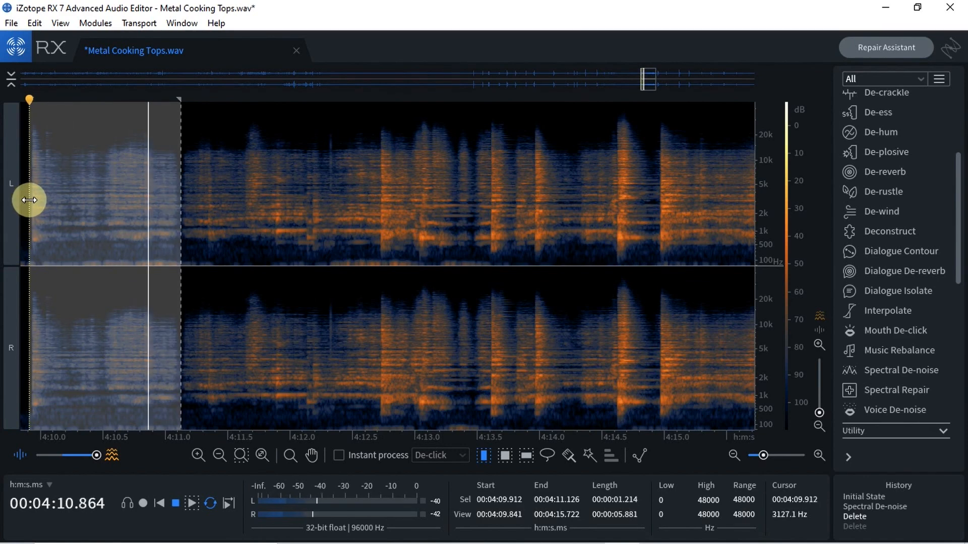
{"action": "left_click_drag", "start_coordinate": [28, 199], "coordinate": [29, 200]}
{"action": "key", "text": "ctrl+shift+l"}
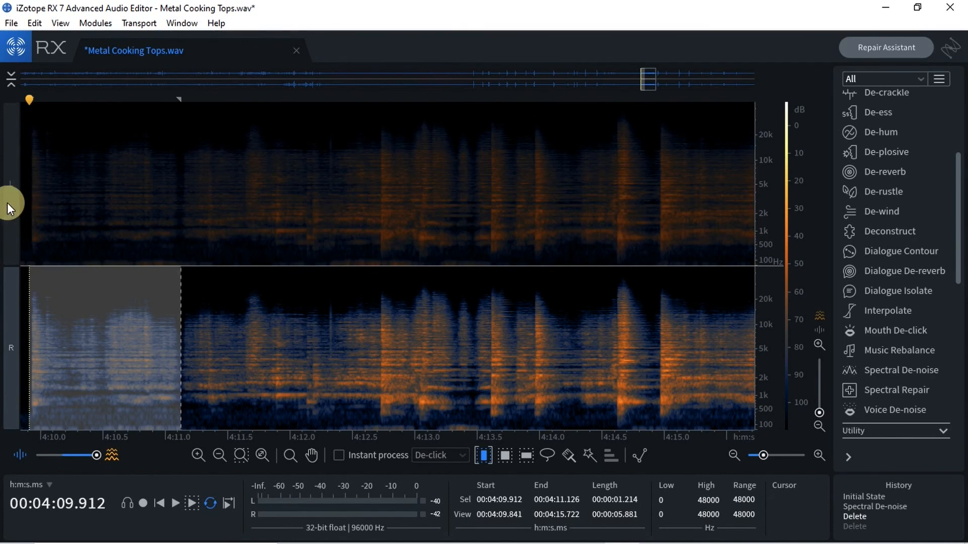
{"action": "left_click", "coordinate": [7, 203]}
Start exporting the selection to the METALS folder as 24-bit Broadcast Wave, with the pasted name edited to MetalCookingTops09r_1s214ms_96kHz_24bits.
{"action": "key", "text": "ctrl+shift+e"}
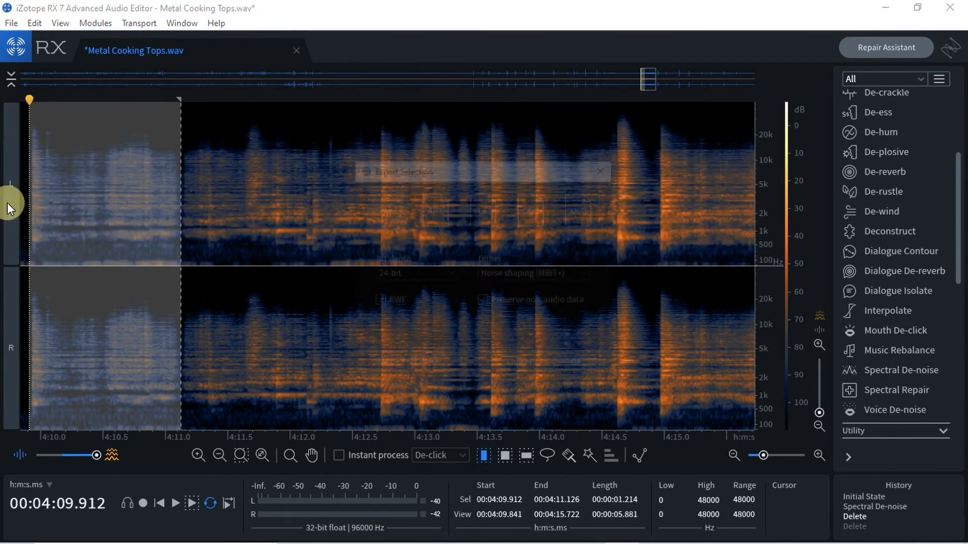
{"action": "left_click", "coordinate": [564, 358]}
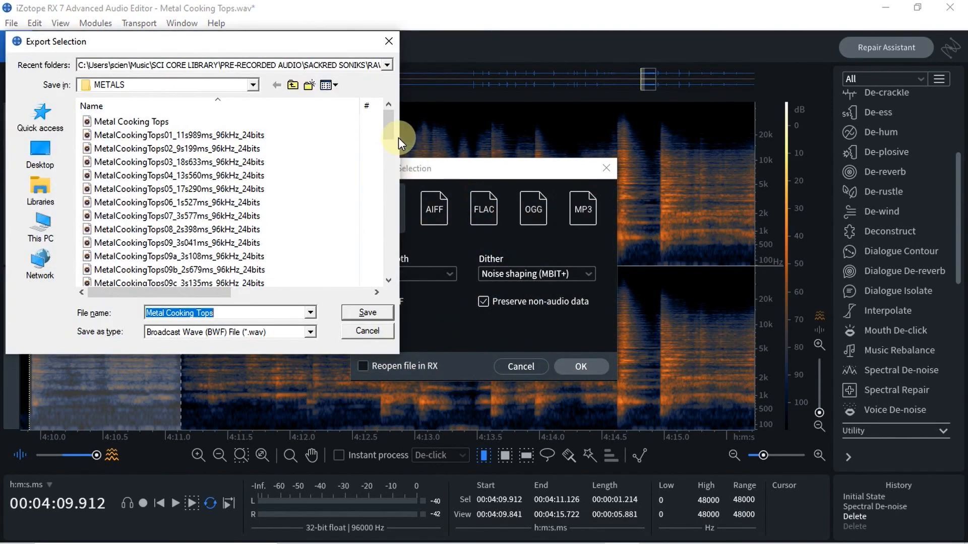
{"action": "scroll", "coordinate": [384, 186], "scroll_direction": "down", "scroll_amount": 8}
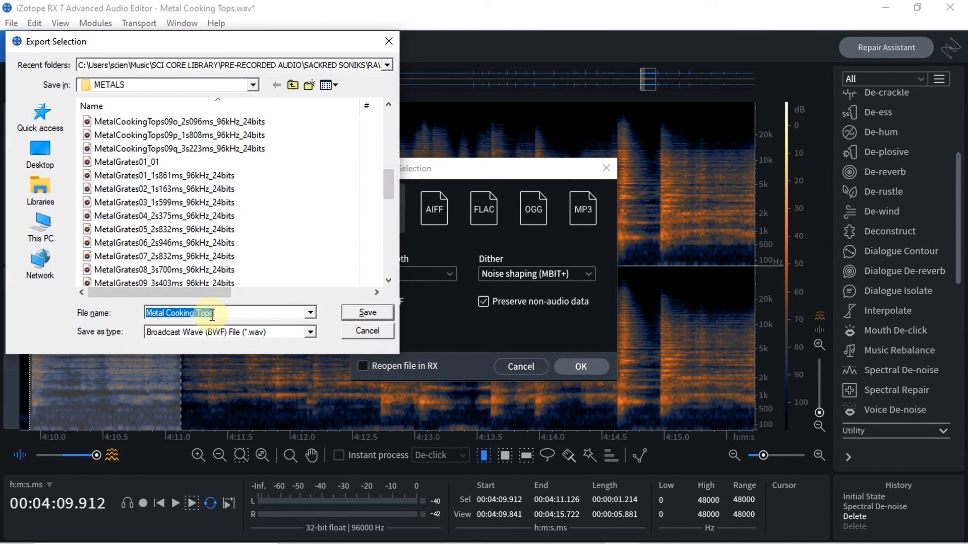
{"action": "type", "text": "MetalCookingTops09n_907ms_96kHz_24bits"}
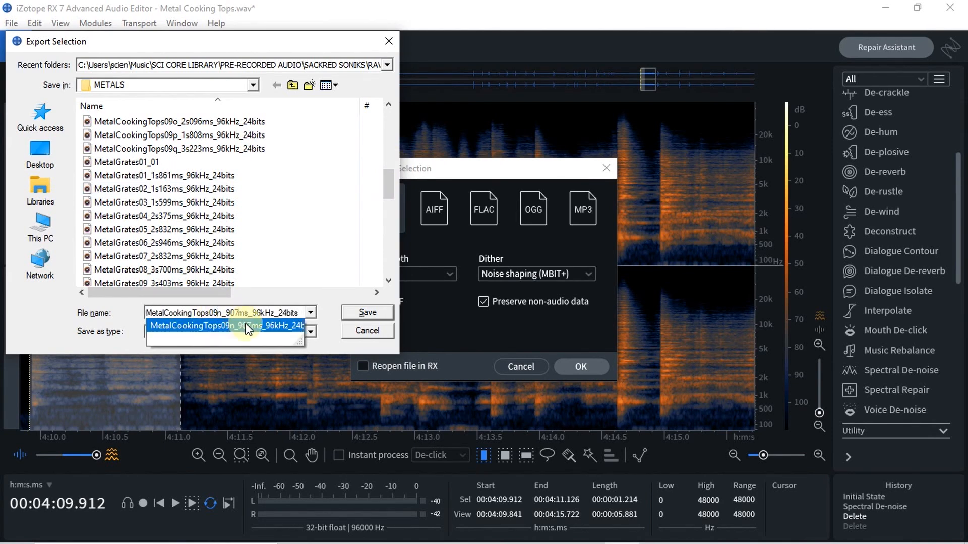
{"action": "key", "text": "BackSpace"}
{"action": "type", "text": "r_"}
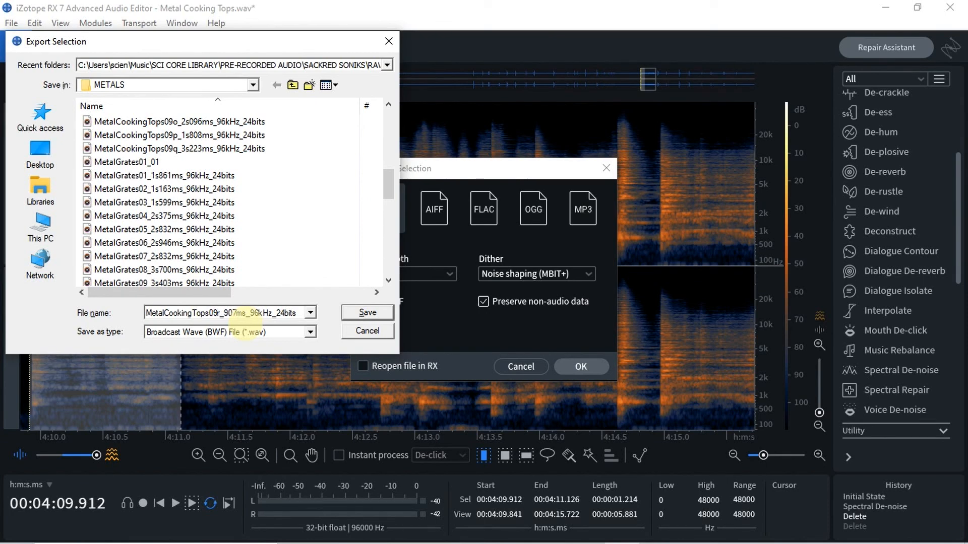
{"action": "type", "text": "1s"}
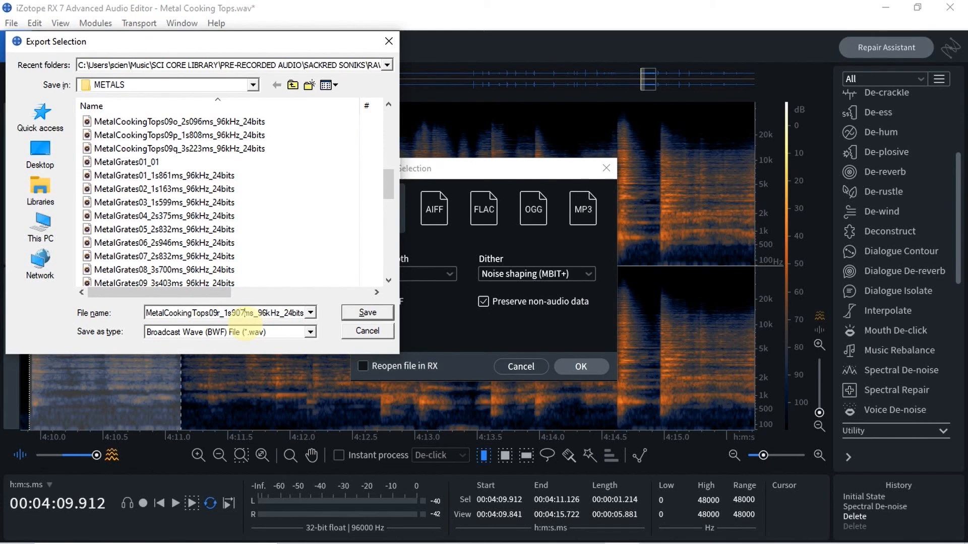
{"action": "key", "text": "BackSpace"}
{"action": "key", "text": "BackSpace"}
{"action": "key", "text": "BackSpace"}
{"action": "type", "text": "214"}
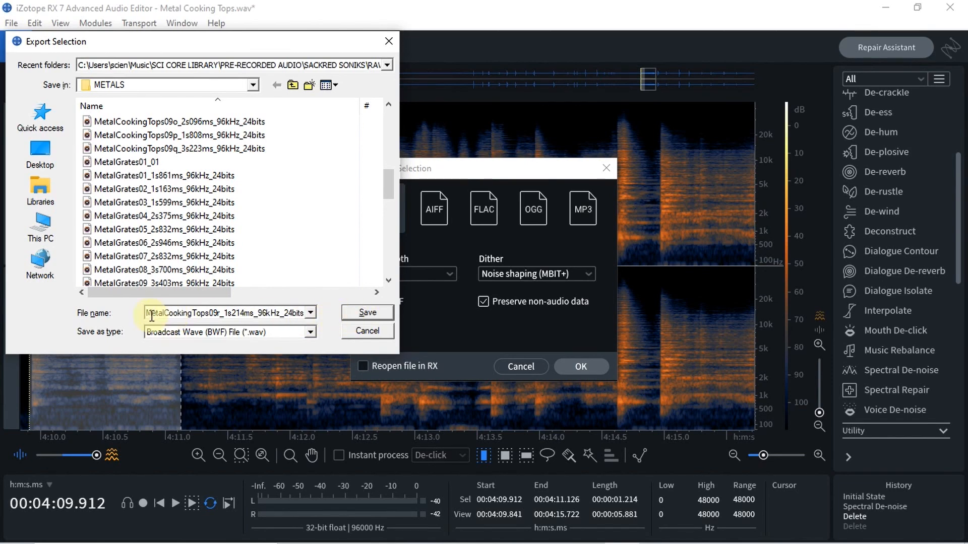
Copy the complete export file name for reuse and save the file.
{"action": "left_click_drag", "start_coordinate": [147, 313], "coordinate": [303, 325]}
{"action": "key", "text": "ctrl+c"}
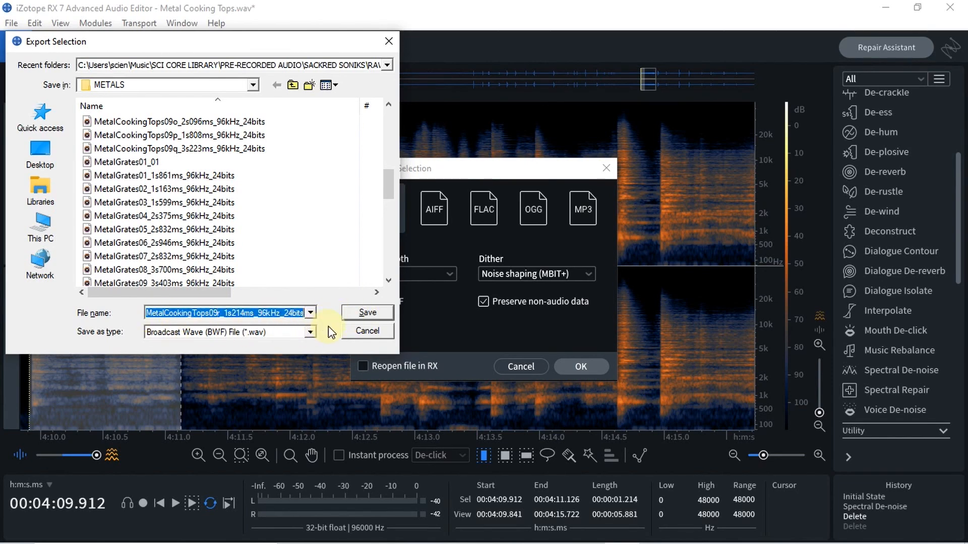
{"action": "left_click", "coordinate": [361, 313]}
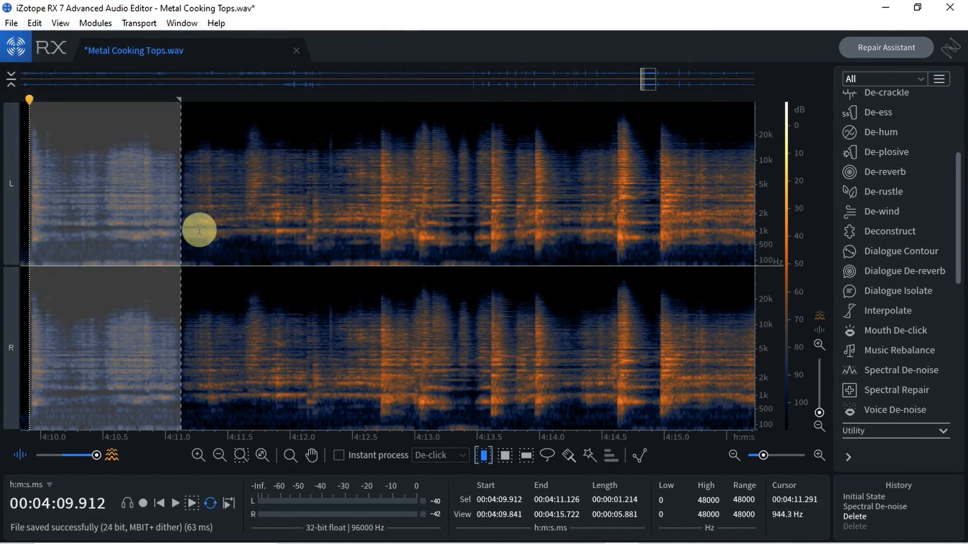
Select the rest of the run of hits from about 4:11.132 to 4:16.577 and audition it.
{"action": "left_click", "coordinate": [189, 214]}
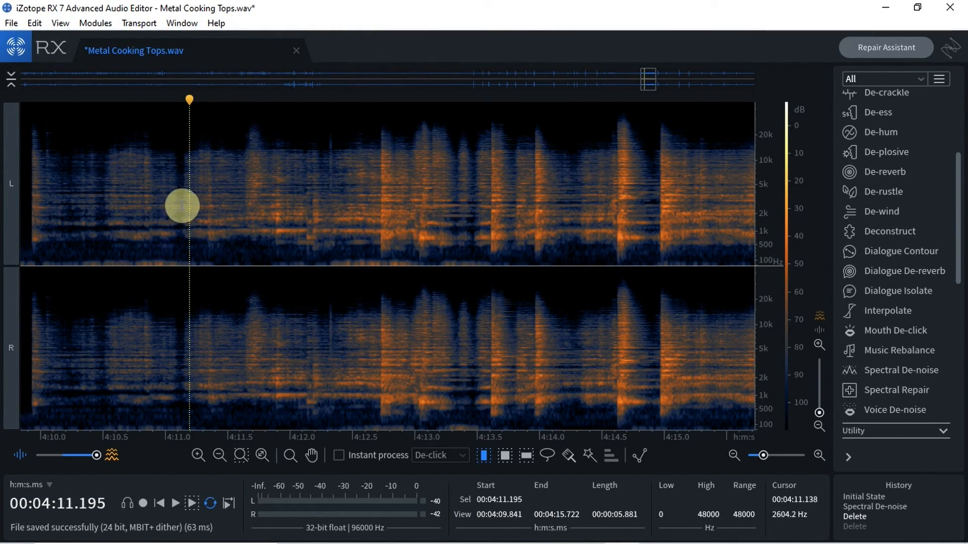
{"action": "left_click", "coordinate": [182, 205]}
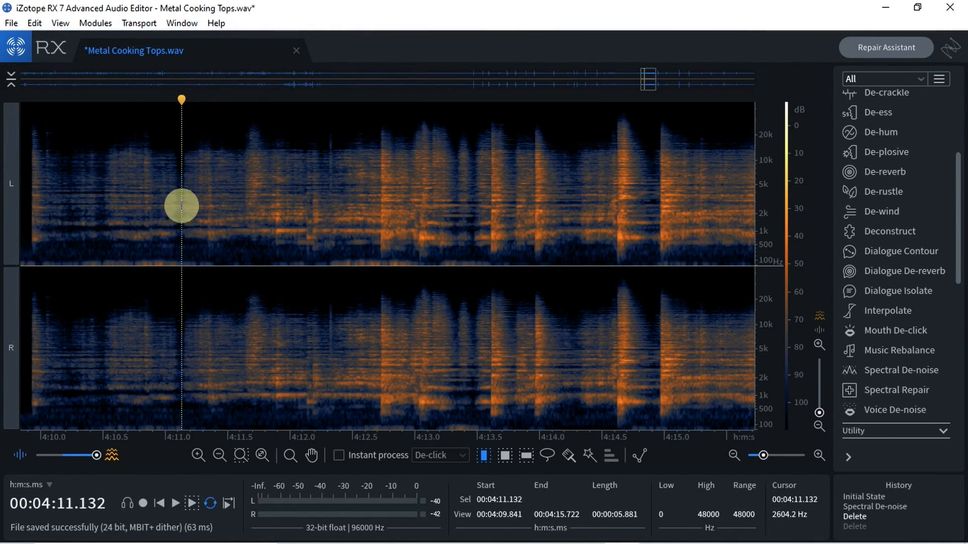
{"action": "left_click_drag", "start_coordinate": [181, 206], "coordinate": [650, 258]}
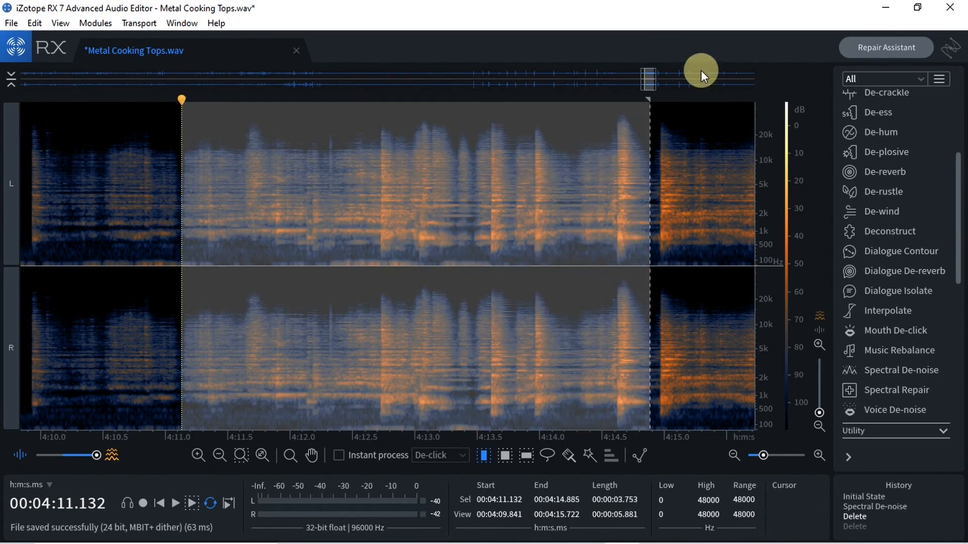
{"action": "left_click_drag", "start_coordinate": [651, 92], "coordinate": [654, 94]}
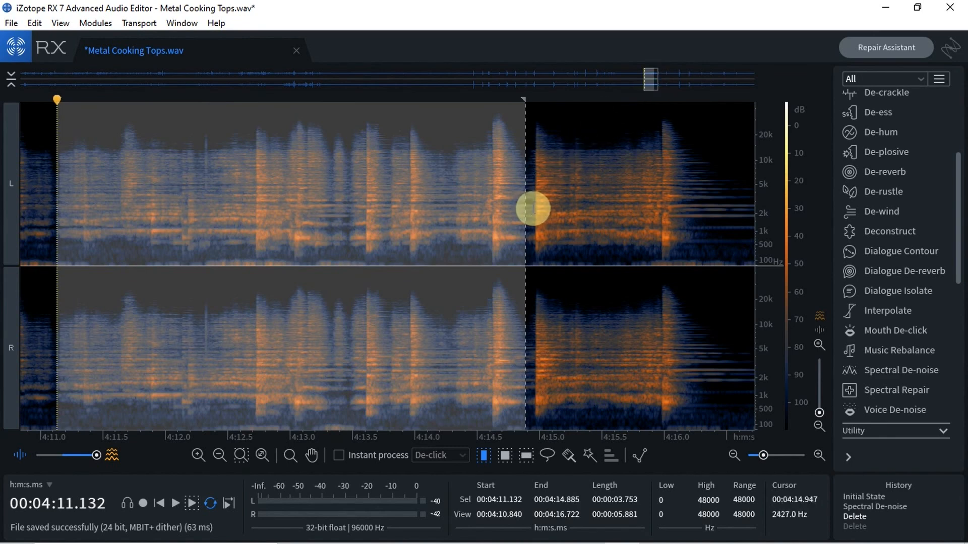
{"action": "left_click_drag", "start_coordinate": [525, 210], "coordinate": [735, 225]}
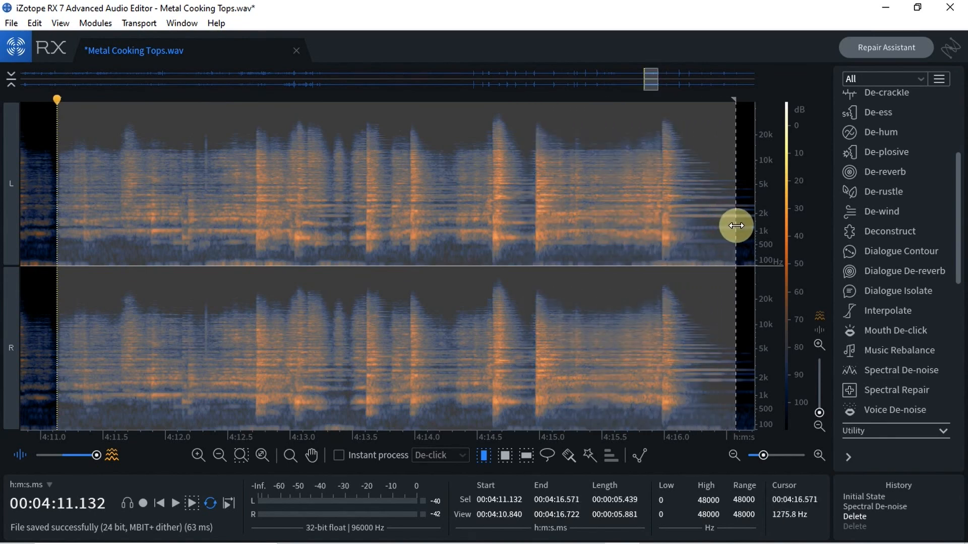
{"action": "key", "text": "space"}
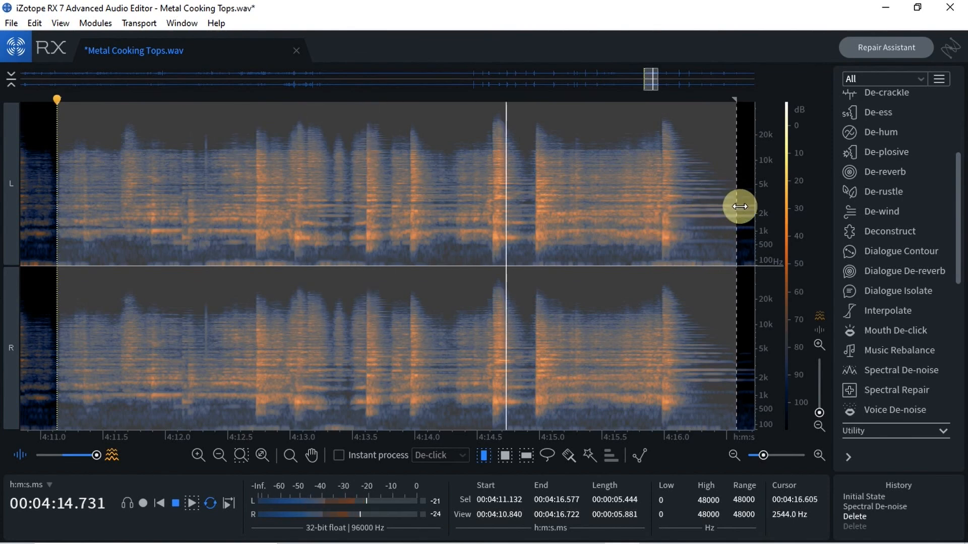
Extend the selection's end to about 4:16.719, just before the next hit, while it plays, and stop playback.
{"action": "left_click_drag", "start_coordinate": [740, 206], "coordinate": [700, 276]}
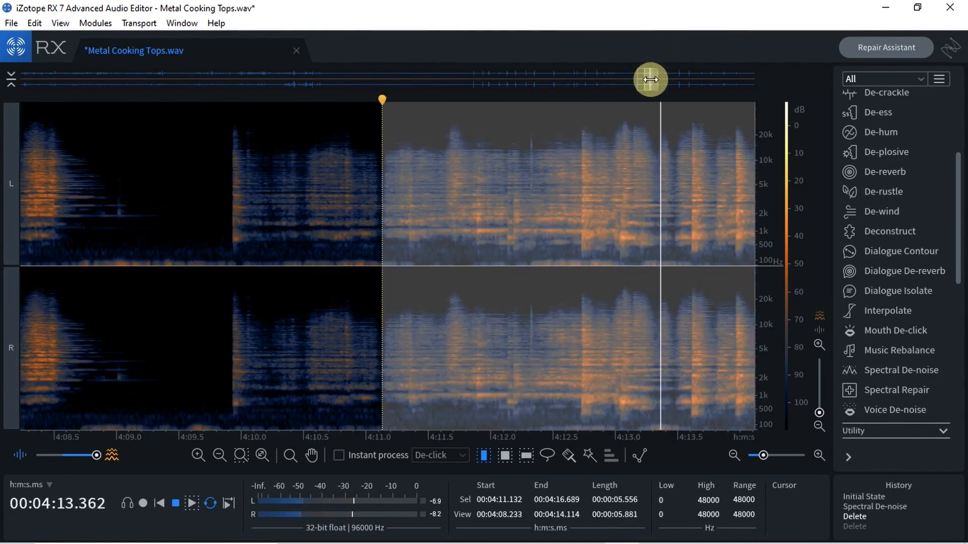
{"action": "left_click_drag", "start_coordinate": [650, 79], "coordinate": [664, 79]}
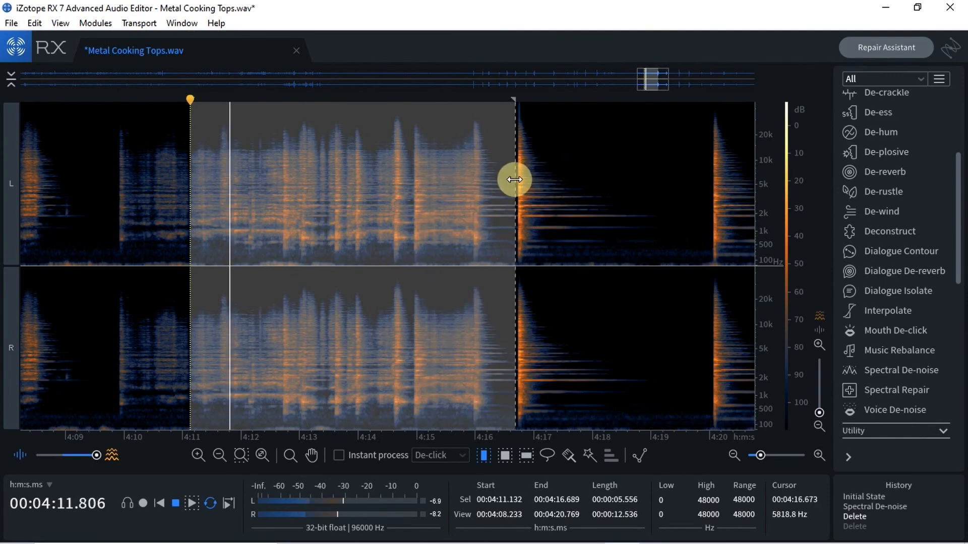
{"action": "left_click_drag", "start_coordinate": [514, 179], "coordinate": [515, 185]}
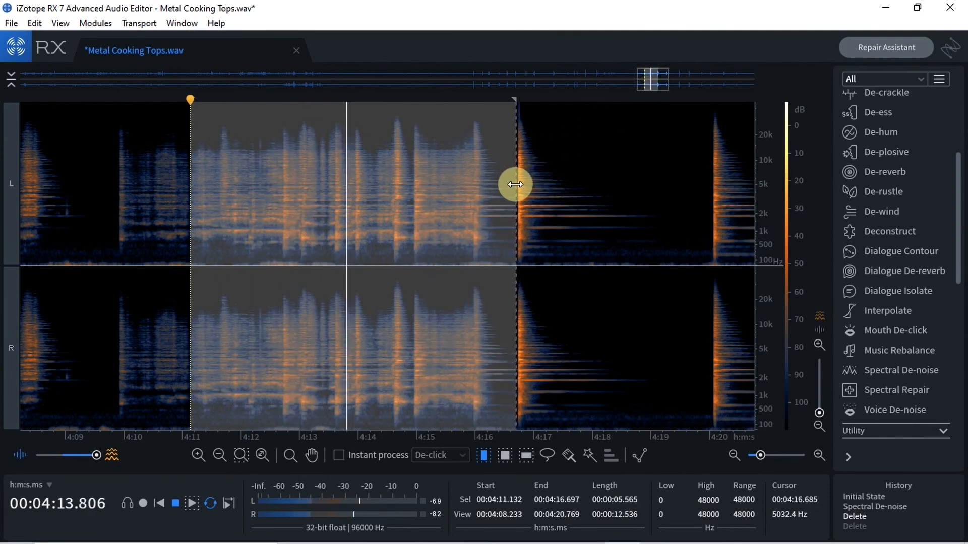
{"action": "scroll", "coordinate": [515, 184], "scroll_direction": "up", "scroll_amount": 2}
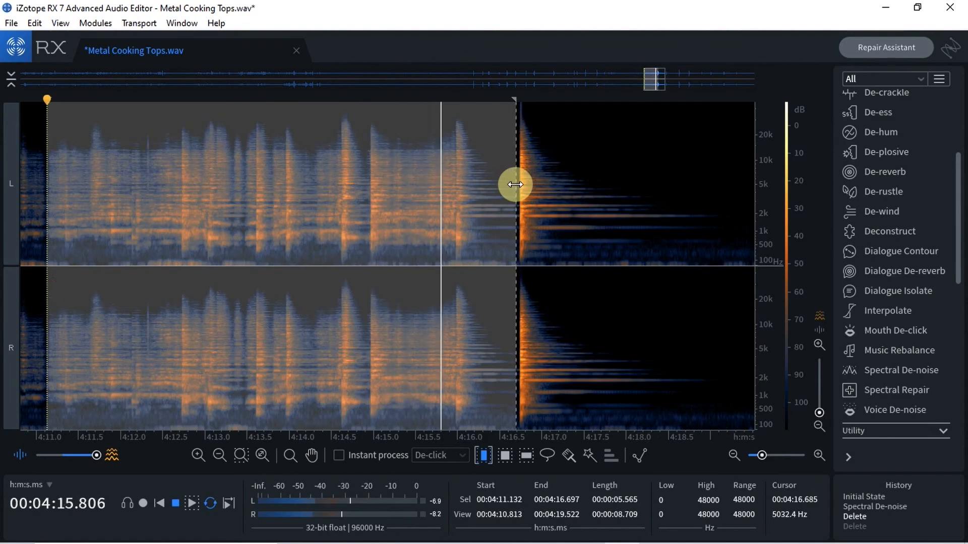
{"action": "left_click_drag", "start_coordinate": [515, 184], "coordinate": [518, 190]}
{"action": "key", "text": "space"}
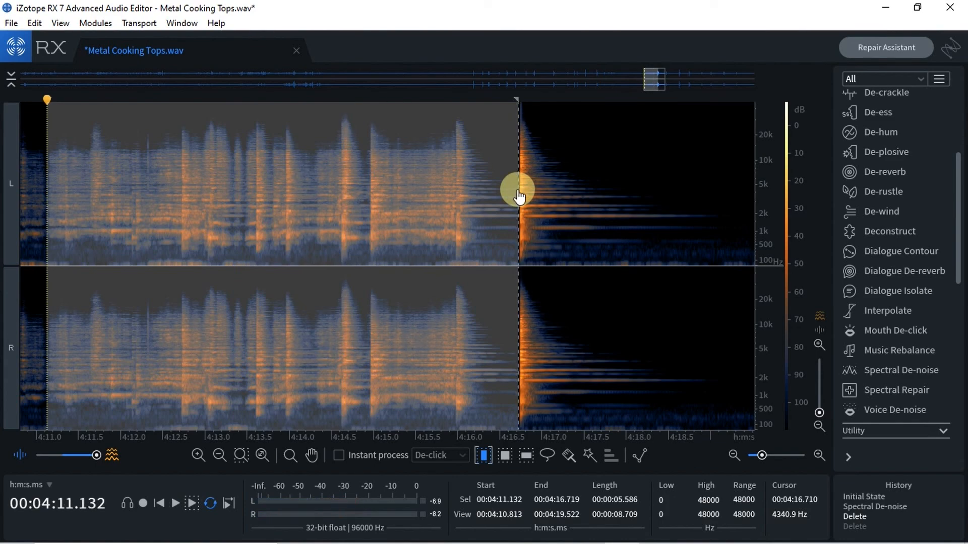
Start exporting the selection as 24-bit Broadcast Wave, paste the copied file name and change its take letter to s.
{"action": "key", "text": "ctrl+shift+e"}
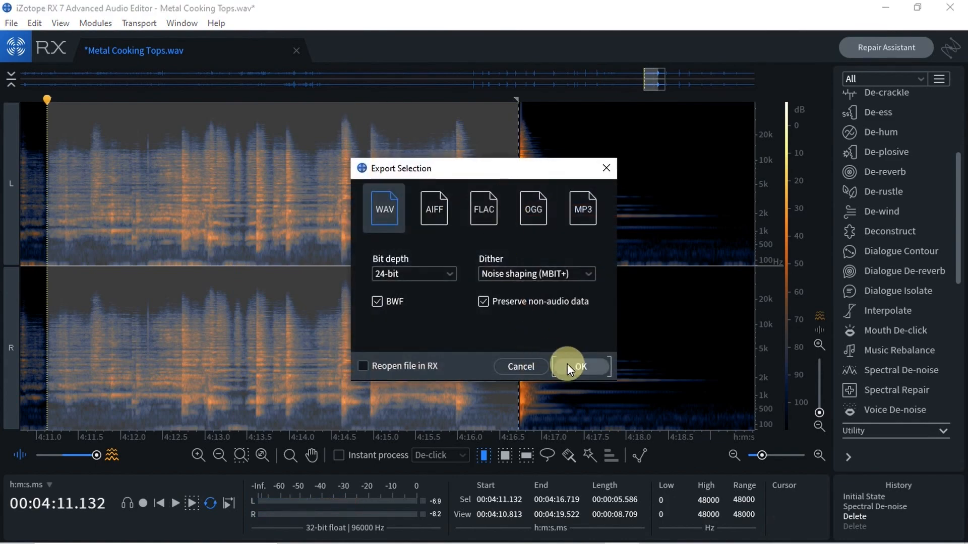
{"action": "left_click", "coordinate": [571, 367]}
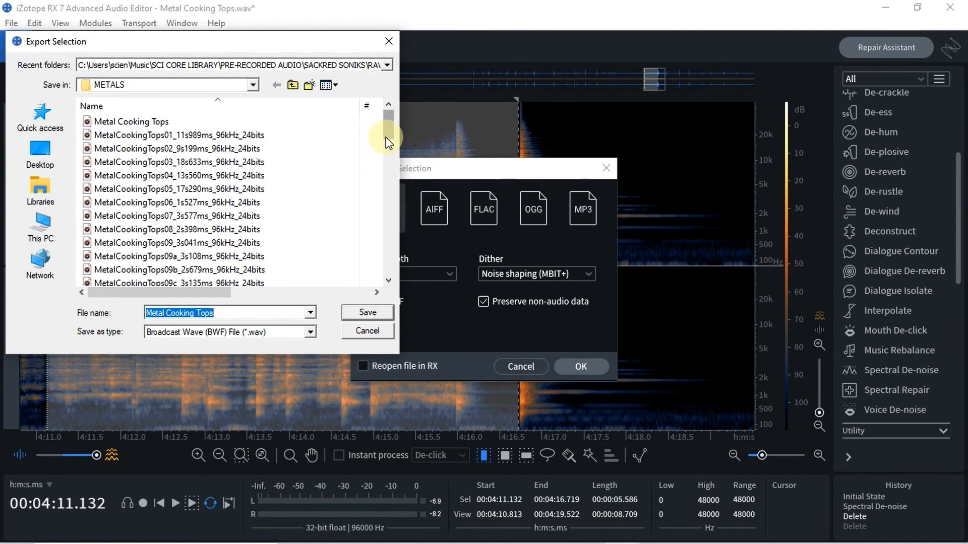
{"action": "left_click_drag", "start_coordinate": [386, 137], "coordinate": [396, 190]}
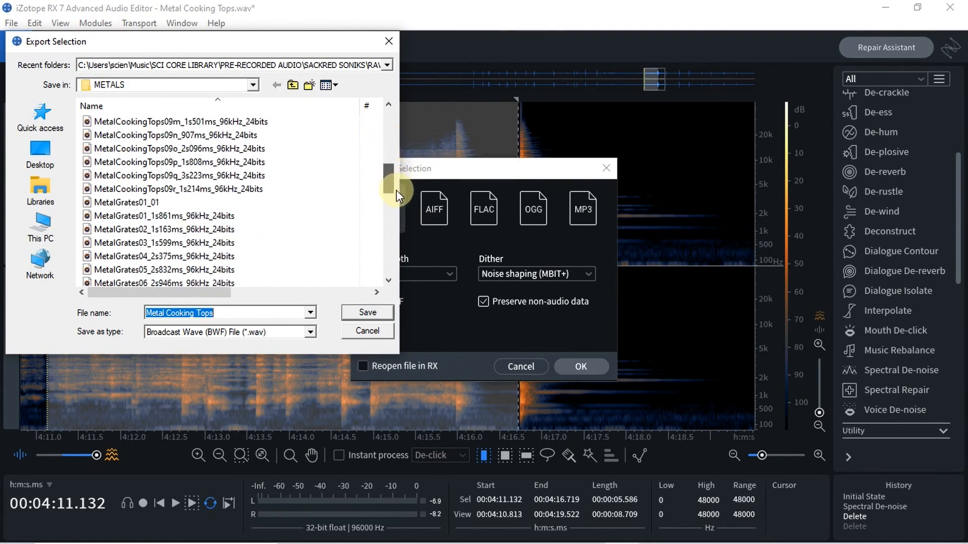
{"action": "key", "text": "ctrl+v"}
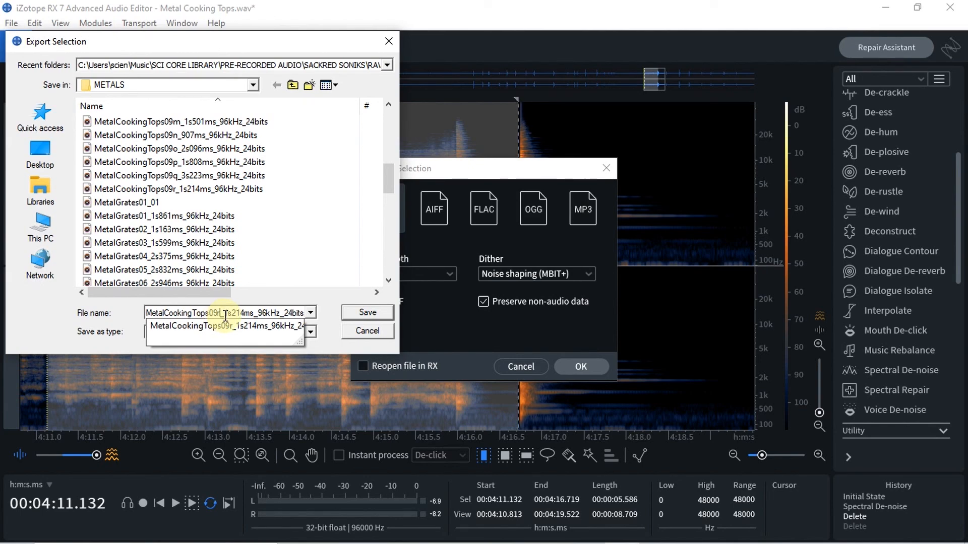
{"action": "key", "text": "BackSpace"}
{"action": "type", "text": "s"}
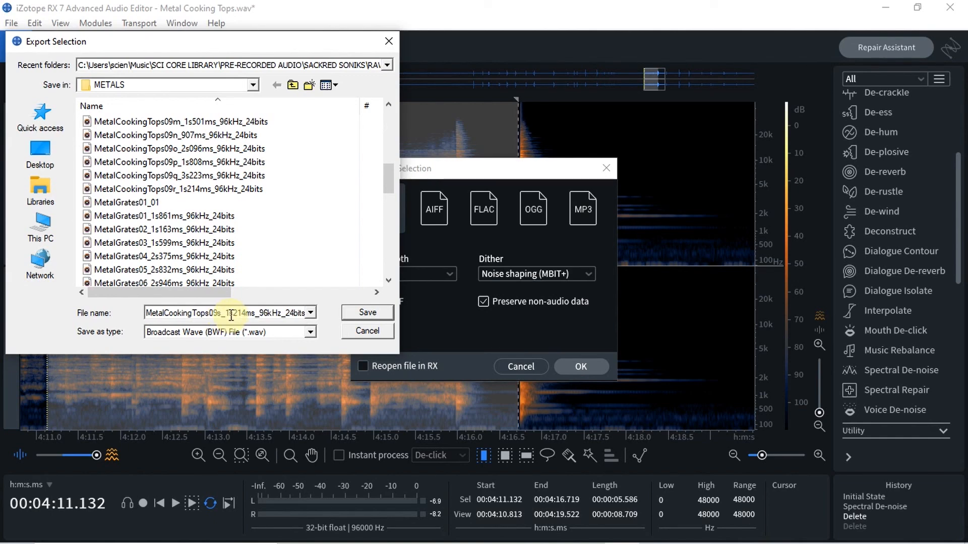
Change the duration in the file name to 5s586ms and save the export as MetalCookingTops09s_5s586ms_96kHz_24bits.
{"action": "key", "text": "BackSpace"}
{"action": "type", "text": "5"}
{"action": "key", "text": "BackSpace"}
{"action": "key", "text": "BackSpace"}
{"action": "key", "text": "BackSpace"}
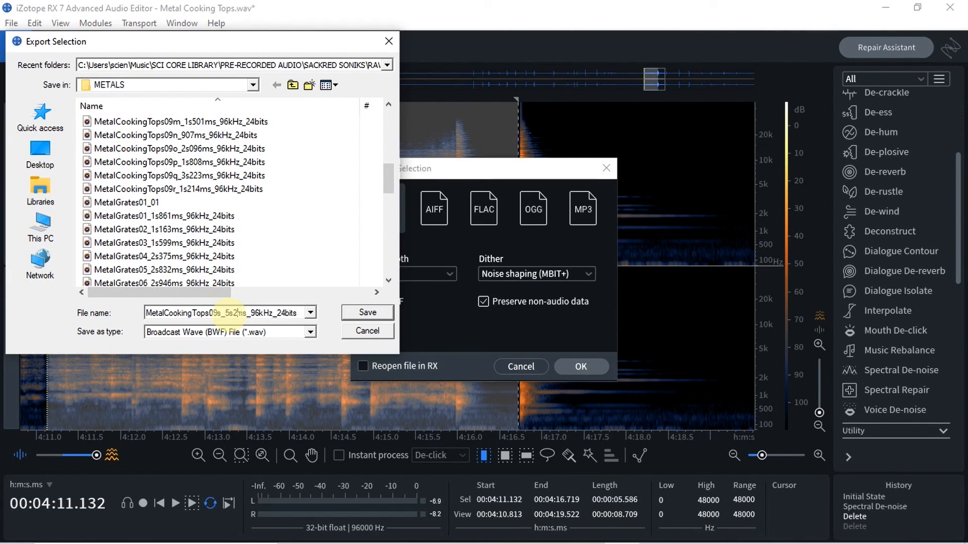
{"action": "type", "text": "586"}
{"action": "key", "text": "Return"}
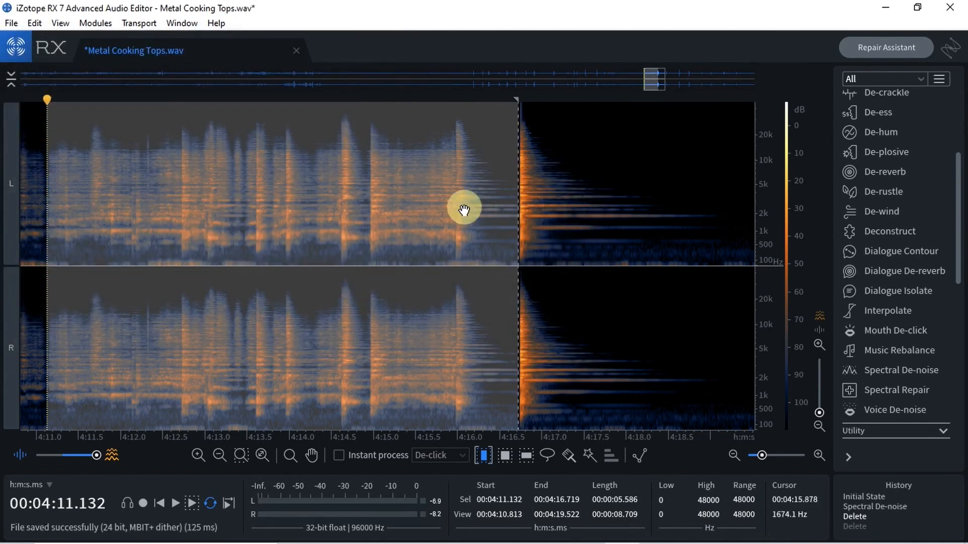
Select the next single hit with its full decay from about 4:16.727 to 4:19.720 and audition it.
{"action": "left_click", "coordinate": [578, 202]}
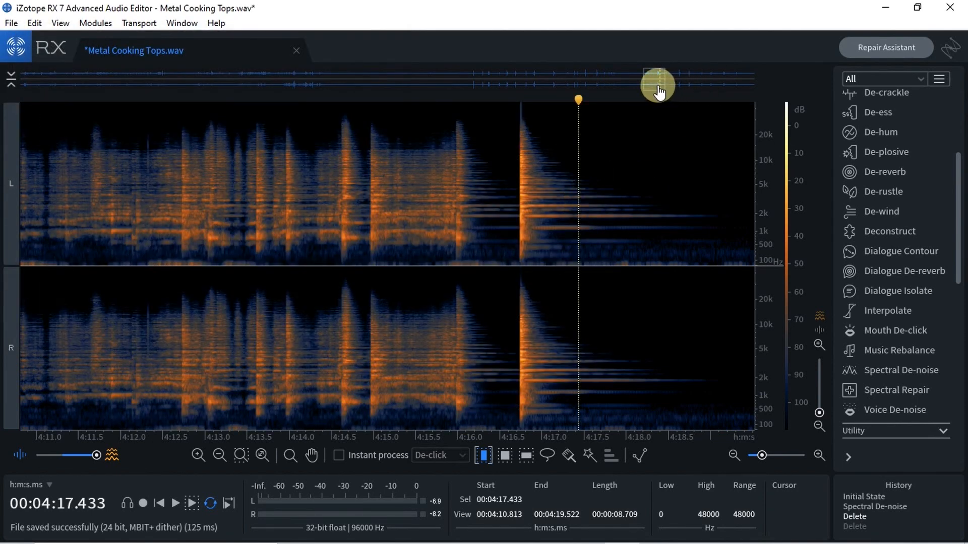
{"action": "left_click_drag", "start_coordinate": [659, 88], "coordinate": [666, 92]}
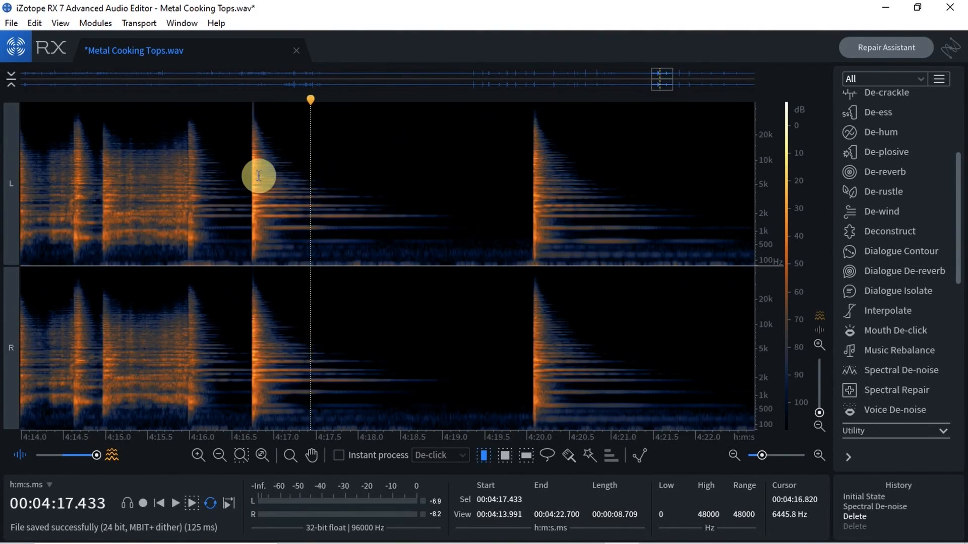
{"action": "left_click_drag", "start_coordinate": [252, 175], "coordinate": [503, 195]}
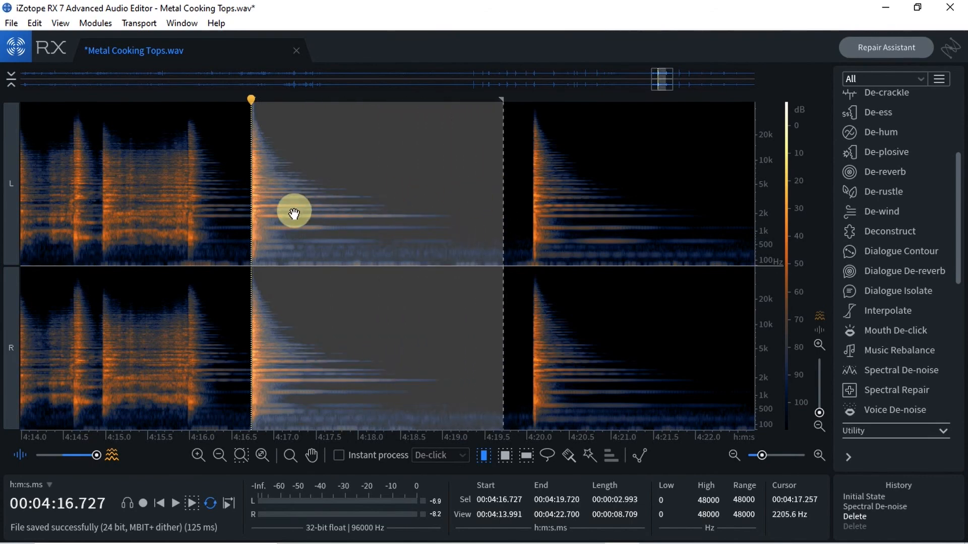
{"action": "key", "text": "space"}
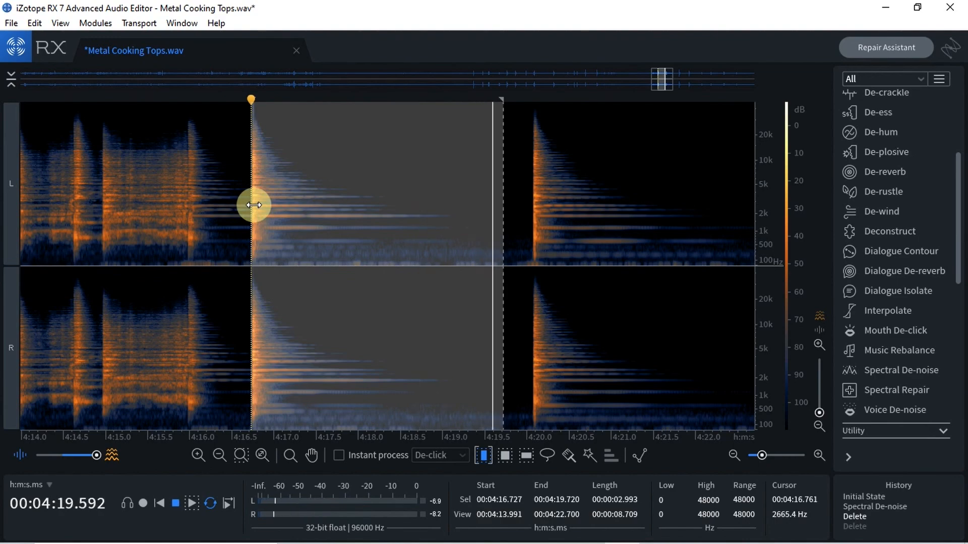
Start exporting the single hit to the METALS folder, paste the copied file name and change its take letter to t.
{"action": "key", "text": "ctrl+shift+e"}
{"action": "key", "text": "Return"}
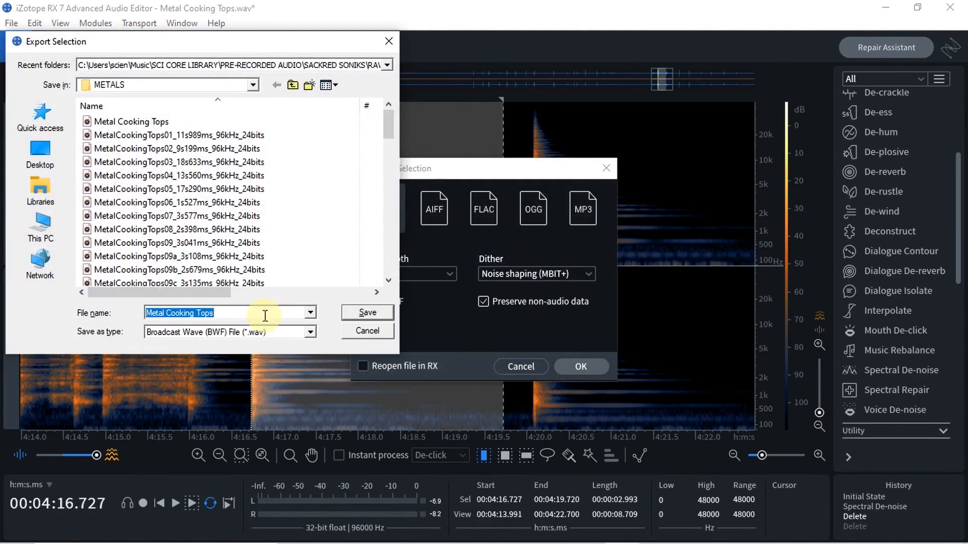
{"action": "key", "text": "ctrl+v"}
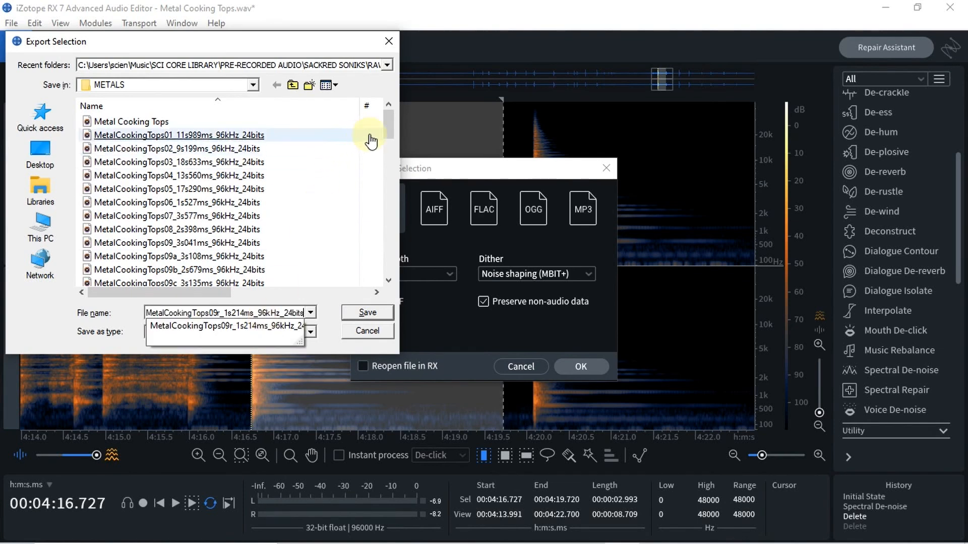
{"action": "left_click_drag", "start_coordinate": [390, 136], "coordinate": [397, 177]}
{"action": "left_click", "coordinate": [224, 314]}
{"action": "key", "text": "BackSpace"}
{"action": "type", "text": "t"}
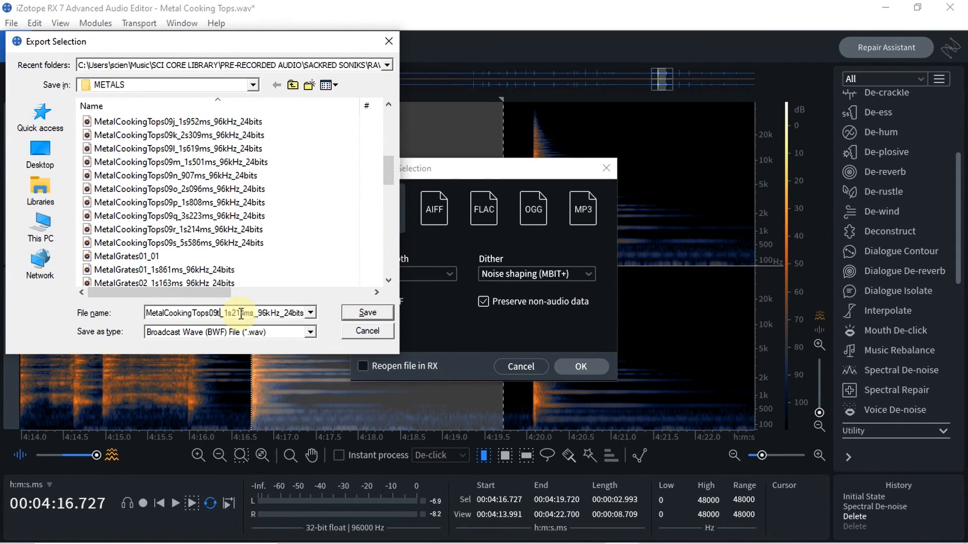
Change the duration in the file name to 2s993ms and save the export as MetalCookingTops09t_2s993ms_96kHz_24bits.
{"action": "key", "text": "BackSpace"}
{"action": "type", "text": "2"}
{"action": "key", "text": "BackSpace"}
{"action": "key", "text": "BackSpace"}
{"action": "key", "text": "BackSpace"}
{"action": "type", "text": "993"}
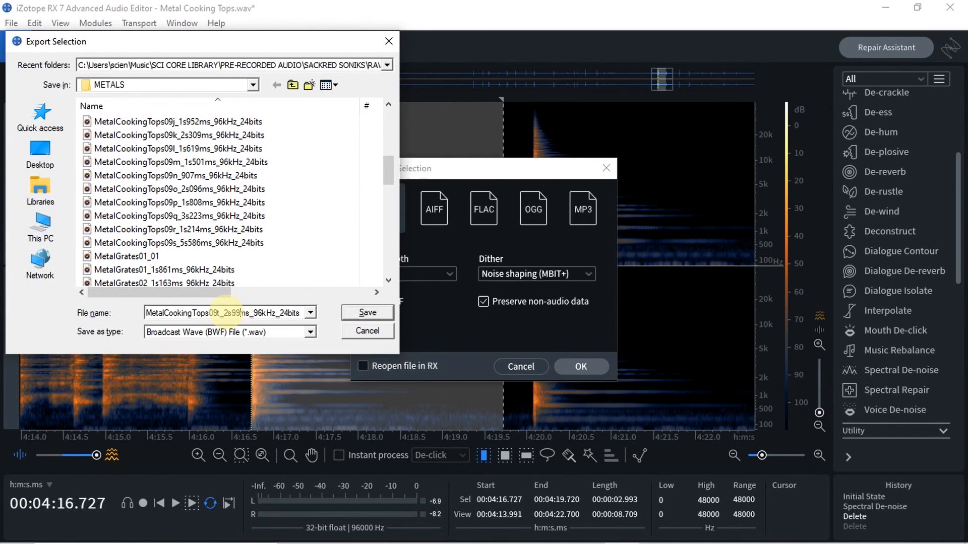
{"action": "left_click", "coordinate": [365, 317]}
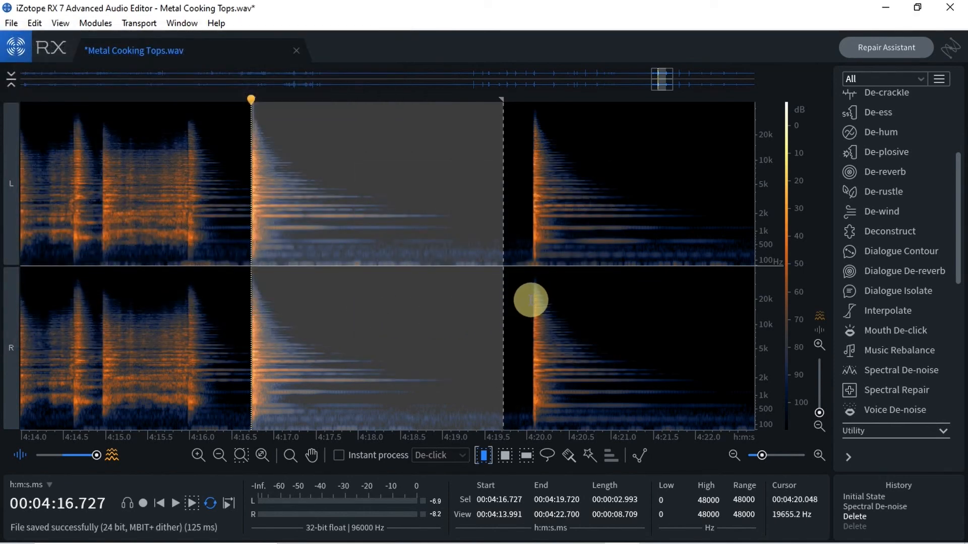
Select the next single hit with its decay from about 4:20.048 to 4:24.671 in both channels and audition it.
{"action": "left_click_drag", "start_coordinate": [533, 299], "coordinate": [590, 309]}
{"action": "key", "text": "space"}
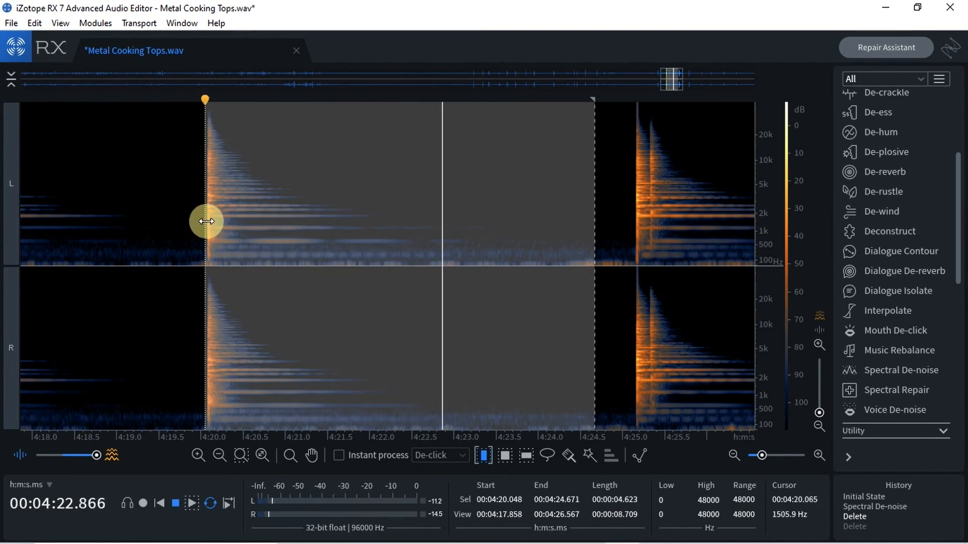
{"action": "mouse_move", "coordinate": [206, 221]}
{"action": "left_mouse_down"}
{"action": "mouse_move", "coordinate": [190, 223]}
{"action": "mouse_move", "coordinate": [205, 240]}
{"action": "left_mouse_up"}
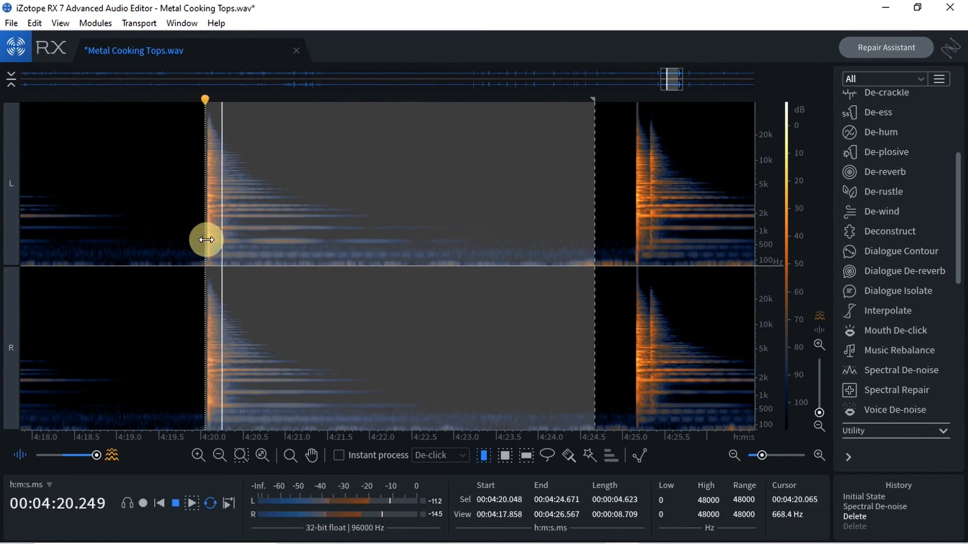
{"action": "key", "text": "space"}
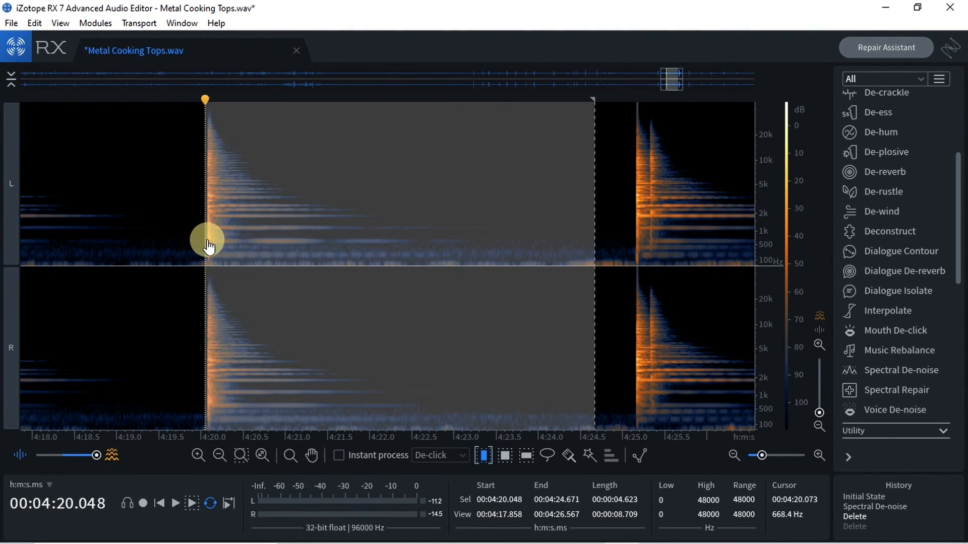
{"action": "left_click", "coordinate": [207, 240], "text": "ctrl"}
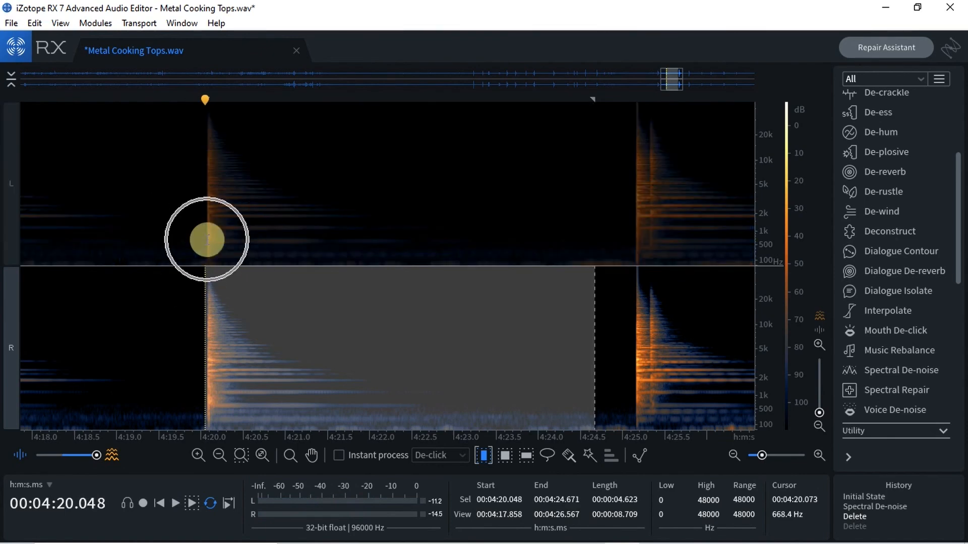
{"action": "left_click", "coordinate": [9, 196]}
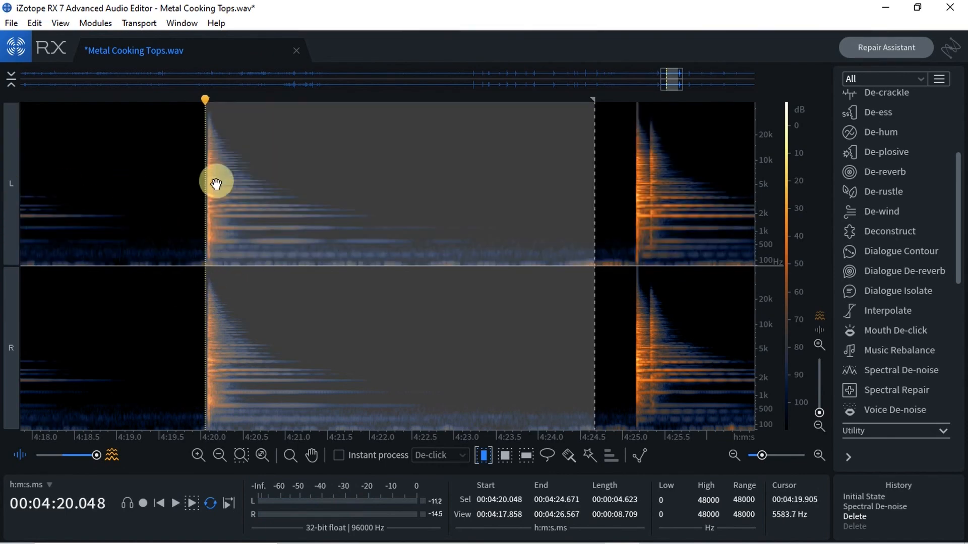
Start exporting the hit as 24-bit Broadcast Wave, paste the copied file name and change its take letter to u.
{"action": "key", "text": "ctrl+shift+e"}
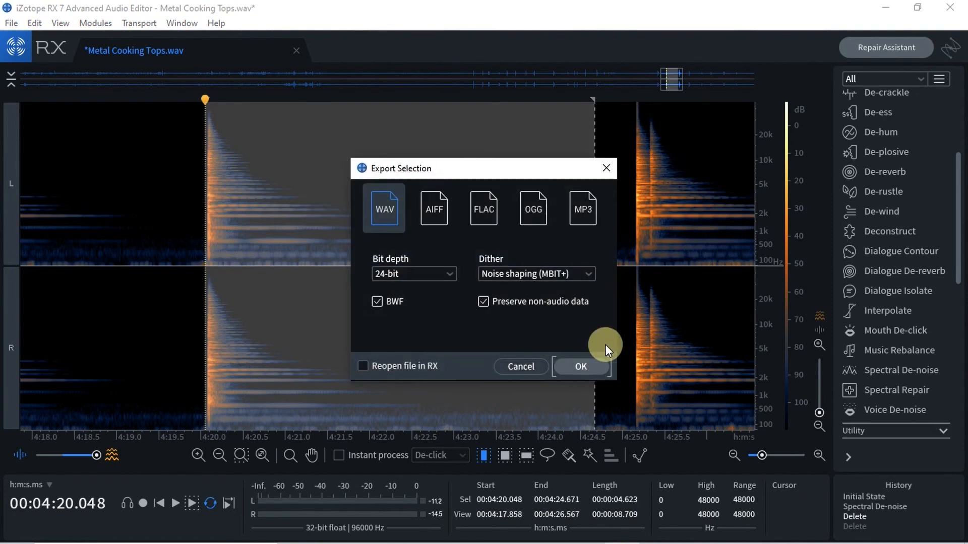
{"action": "left_click", "coordinate": [602, 360]}
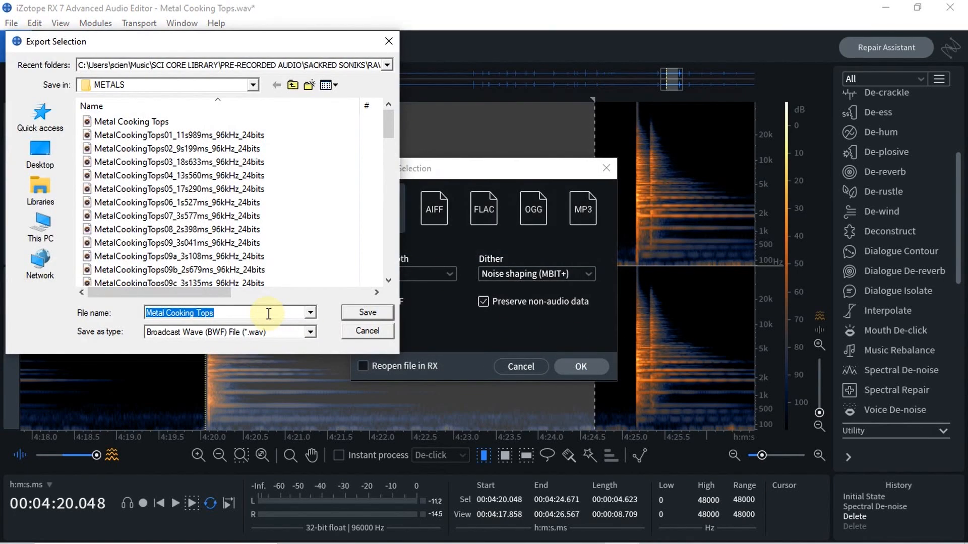
{"action": "type", "text": "MetalCookingTops09r_1s214ms_96kHz_24bits"}
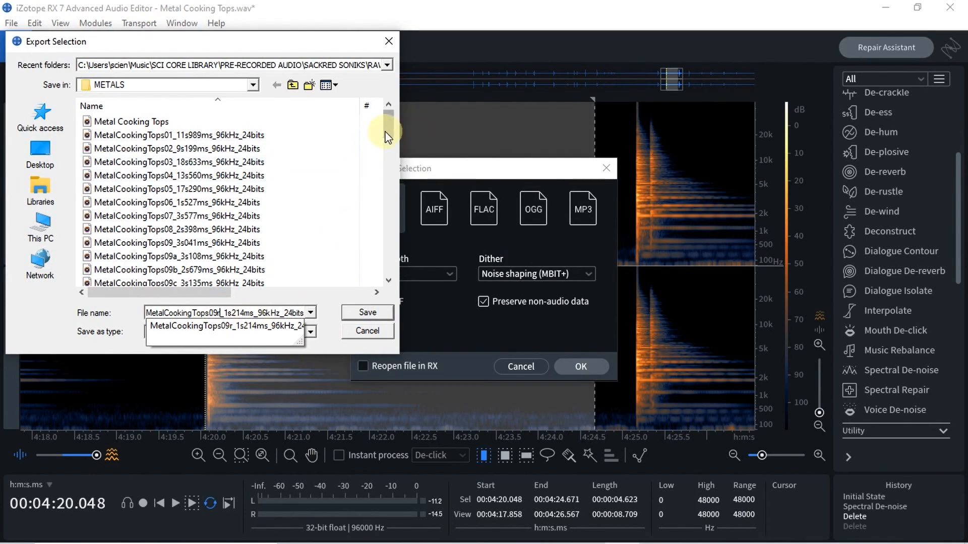
{"action": "left_click_drag", "start_coordinate": [389, 135], "coordinate": [394, 180]}
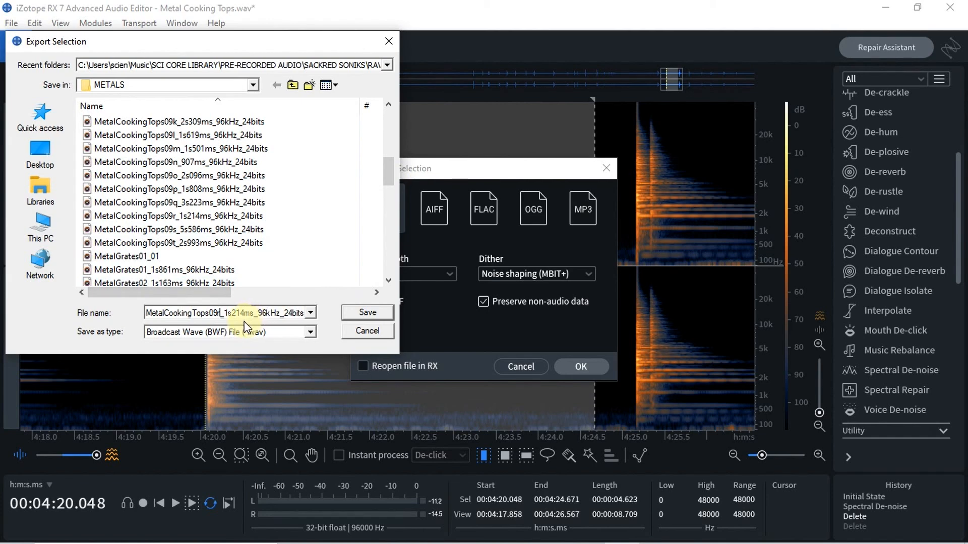
{"action": "key", "text": "BackSpace"}
{"action": "type", "text": "u"}
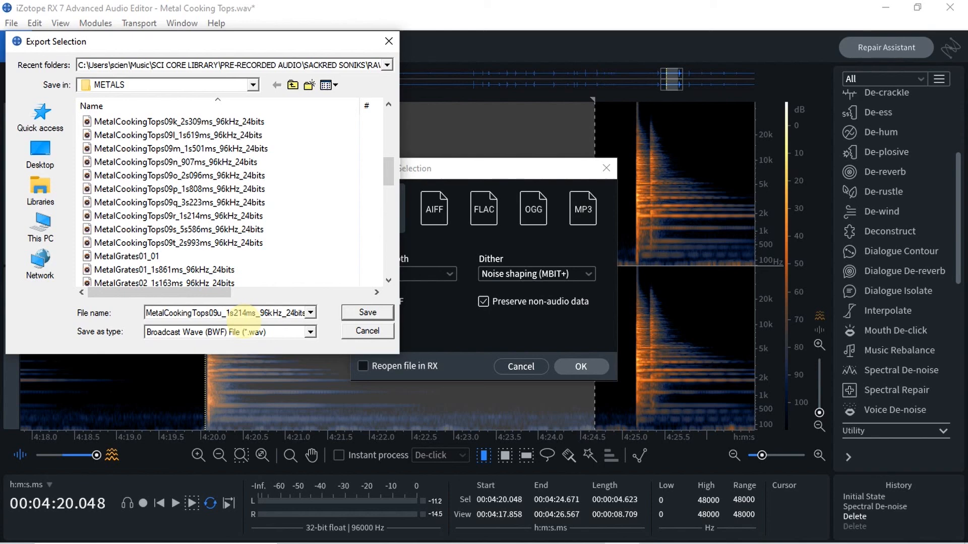
Change the duration in the file name to 4s623ms and save the export as MetalCookingTops09u_4s623ms_96kHz_24bits.
{"action": "key", "text": "BackSpace"}
{"action": "type", "text": "4"}
{"action": "key", "text": "Right"}
{"action": "key", "text": "Right"}
{"action": "key", "text": "BackSpace"}
{"action": "key", "text": "BackSpace"}
{"action": "key", "text": "BackSpace"}
{"action": "type", "text": "623"}
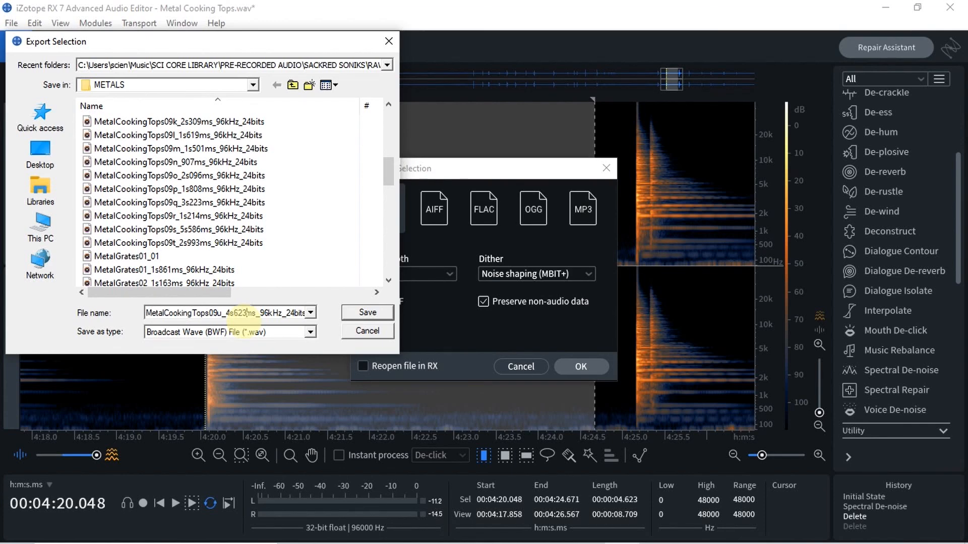
{"action": "key", "text": "Return"}
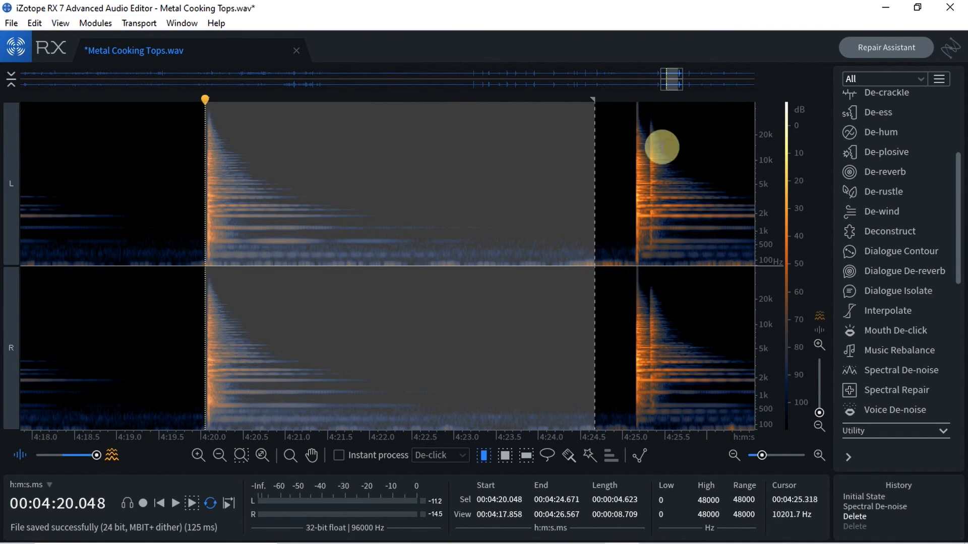
Select the following double hit, audition it and trim its tail so the selection spans about 4:25.142 to 4:28.303.
{"action": "left_click_drag", "start_coordinate": [677, 92], "coordinate": [689, 95]}
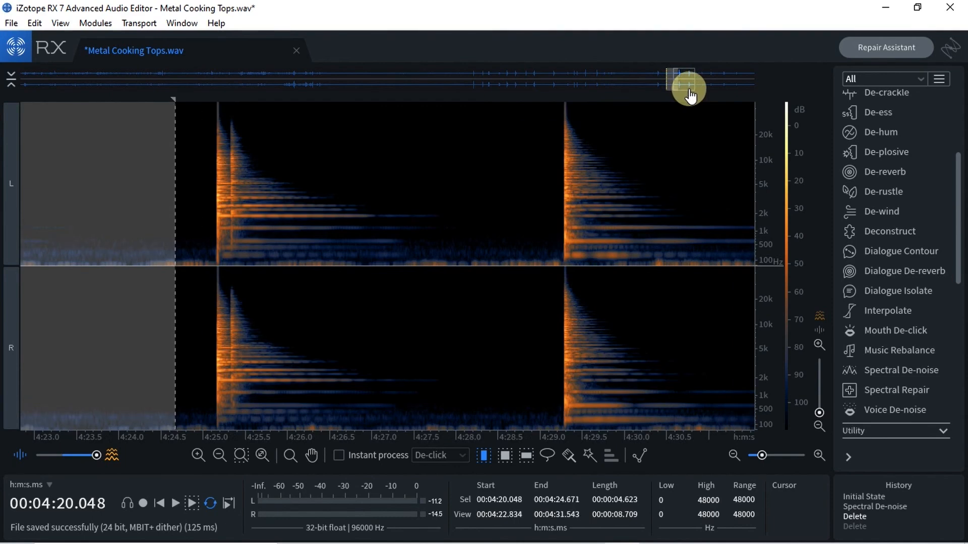
{"action": "left_click", "coordinate": [216, 206]}
{"action": "left_click_drag", "start_coordinate": [215, 206], "coordinate": [537, 215]}
{"action": "key", "text": "space"}
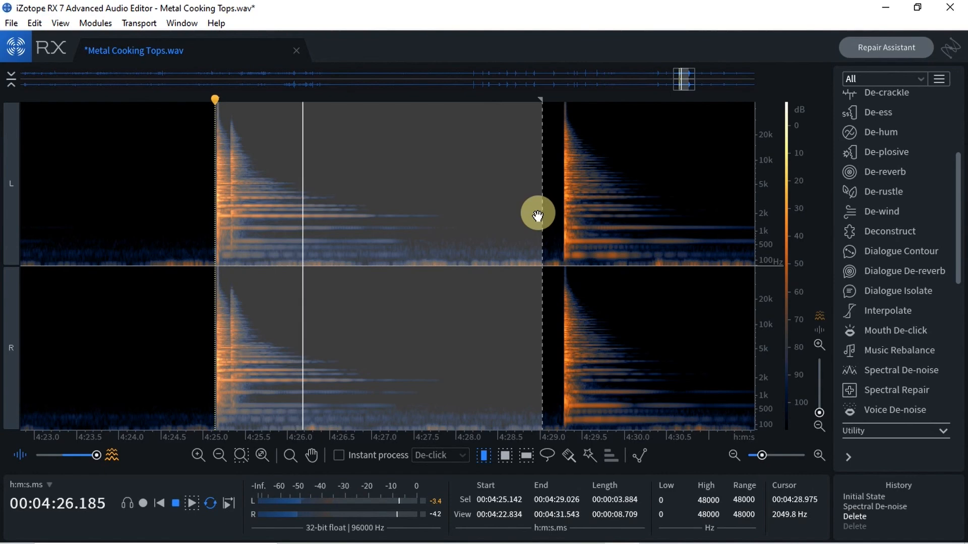
{"action": "left_click_drag", "start_coordinate": [542, 213], "coordinate": [503, 217]}
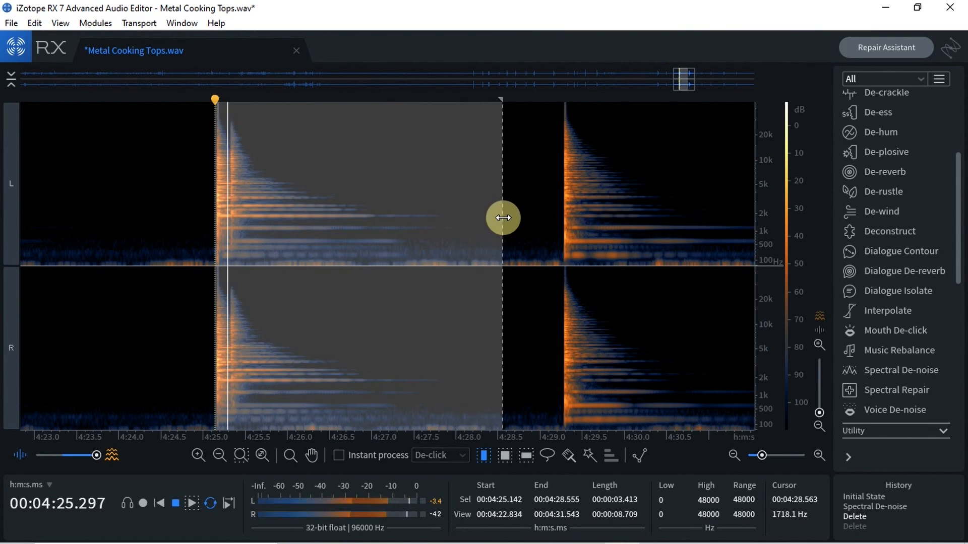
{"action": "left_click_drag", "start_coordinate": [499, 219], "coordinate": [481, 225]}
{"action": "key", "text": "space"}
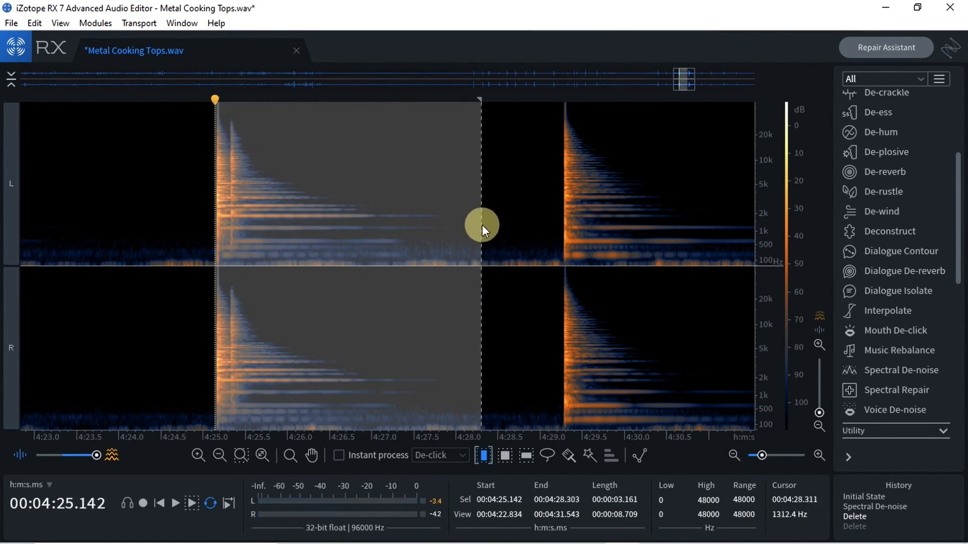
Start exporting the double hit to the METALS folder, paste the copied file name and change its take letter to v.
{"action": "key", "text": "ctrl+shift+e"}
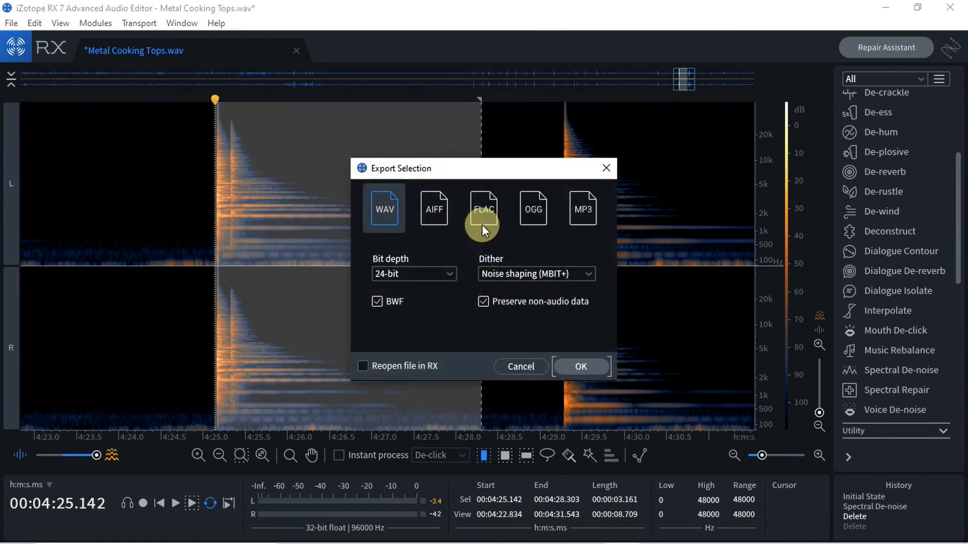
{"action": "left_click", "coordinate": [580, 367]}
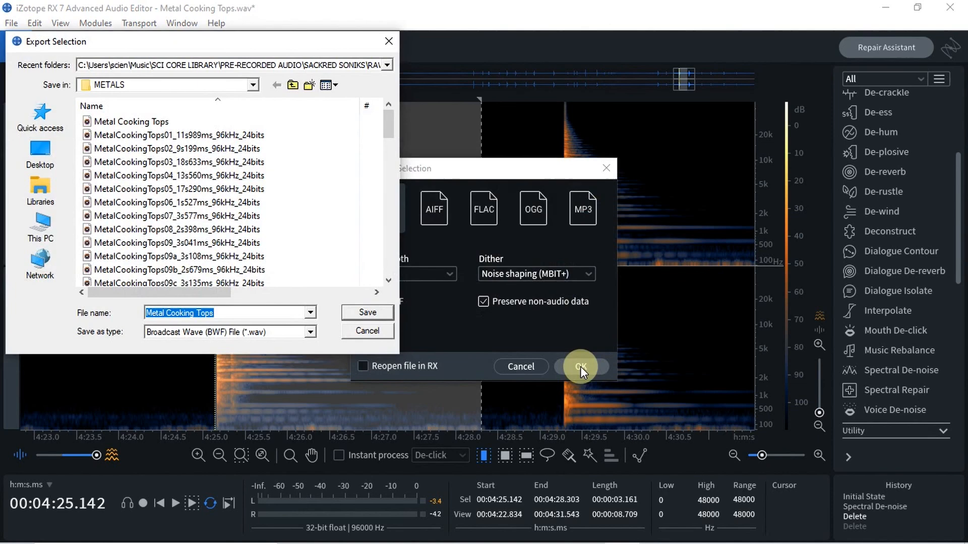
{"action": "left_click_drag", "start_coordinate": [389, 128], "coordinate": [403, 188]}
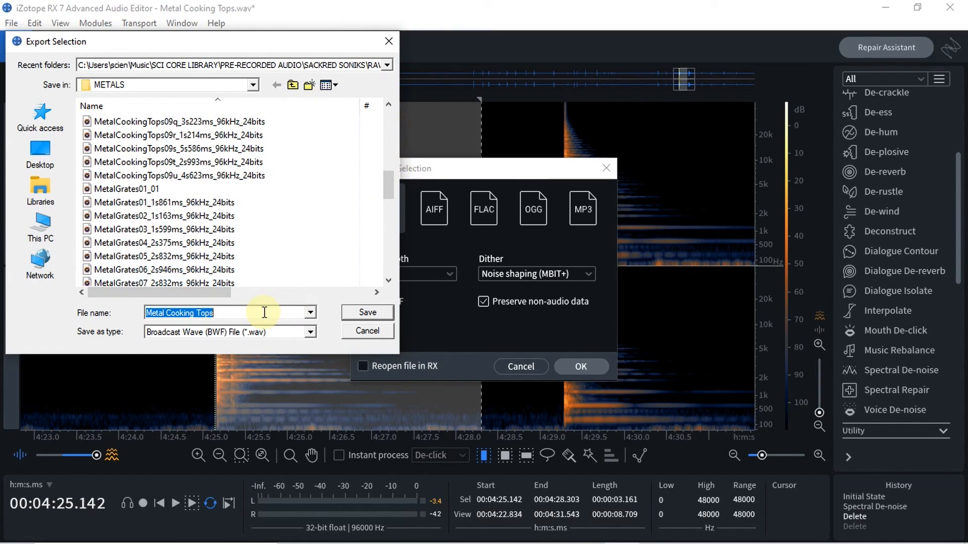
{"action": "type", "text": "MetalCookingTops09r_1s214ms_96kHz_24bits"}
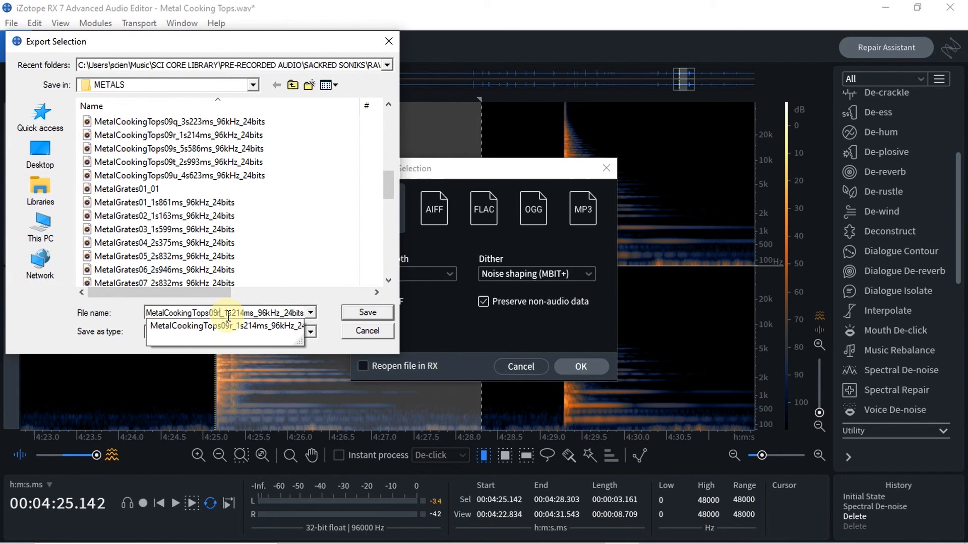
{"action": "key", "text": "BackSpace"}
{"action": "type", "text": "v"}
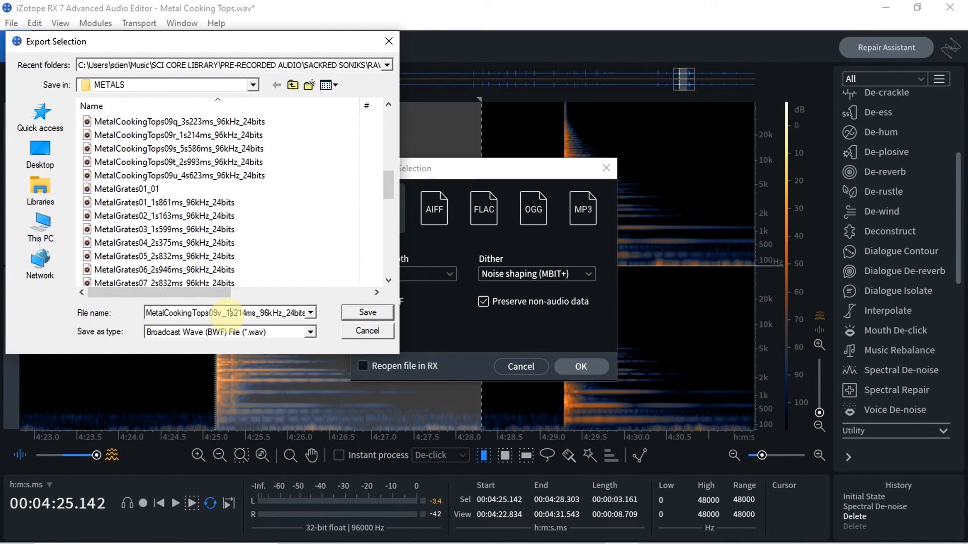
Change the duration in the file name to 3s161ms and save the export as MetalCookingTops09v_3s161ms_96kHz_24bits.
{"action": "key", "text": "BackSpace"}
{"action": "type", "text": "3"}
{"action": "key", "text": "BackSpace"}
{"action": "key", "text": "BackSpace"}
{"action": "key", "text": "BackSpace"}
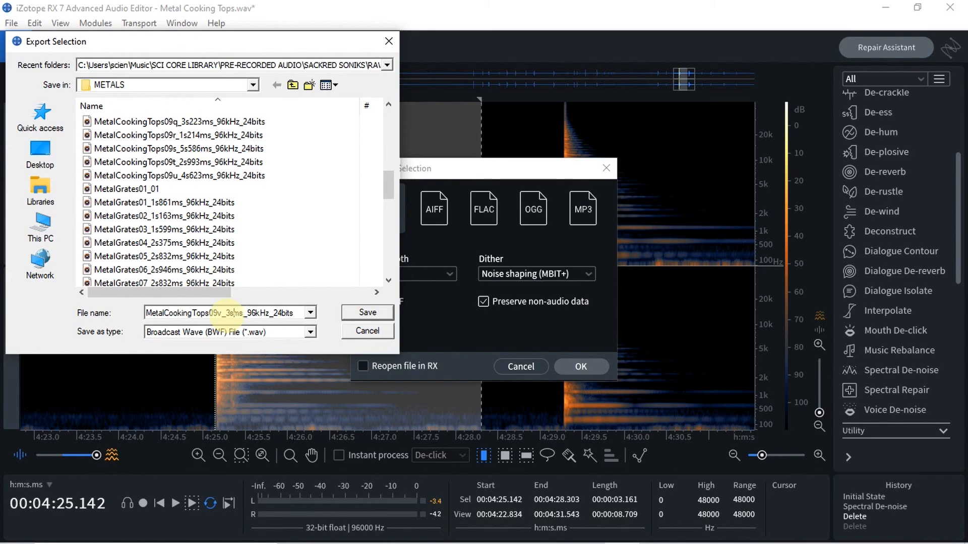
{"action": "type", "text": "161"}
{"action": "left_click", "coordinate": [358, 313]}
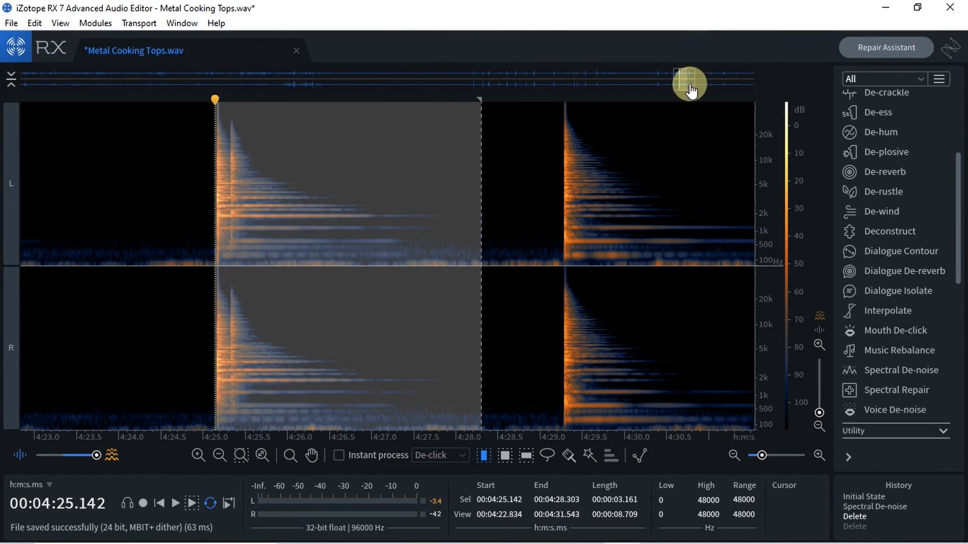
Select the next single hit, audition it and shorten its tail so the selection spans about 4:29.253 to 4:32.960.
{"action": "left_click_drag", "start_coordinate": [691, 91], "coordinate": [704, 92]}
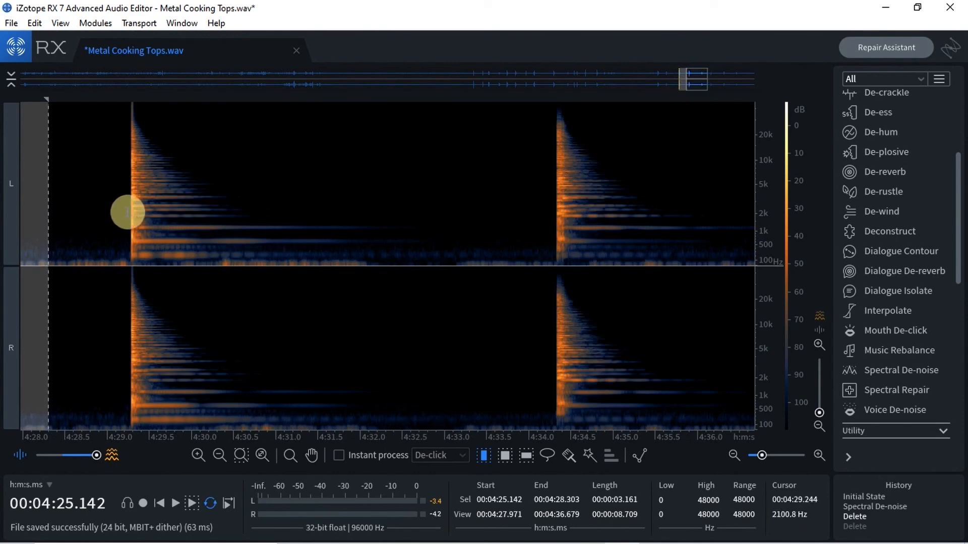
{"action": "left_click_drag", "start_coordinate": [128, 212], "coordinate": [504, 257]}
{"action": "key", "text": "space"}
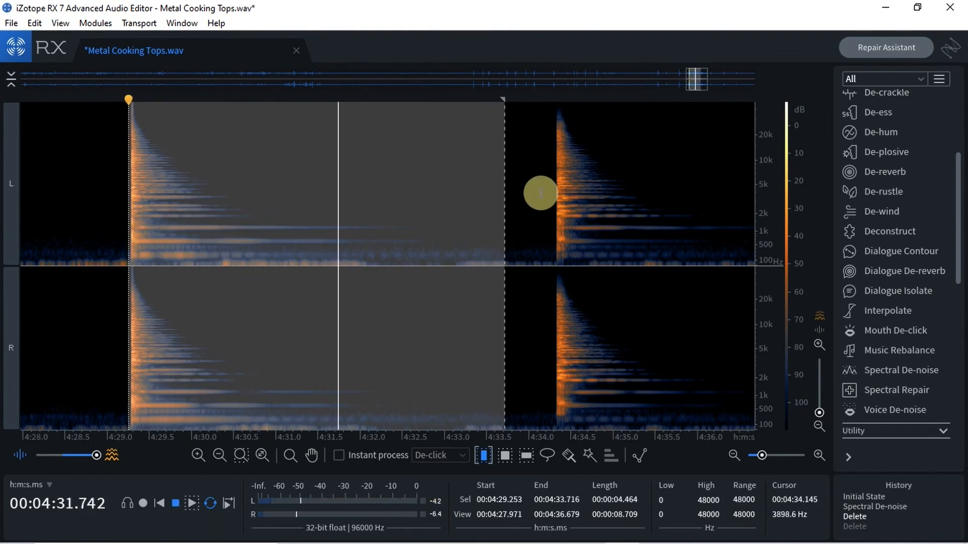
{"action": "left_click_drag", "start_coordinate": [504, 215], "coordinate": [455, 217]}
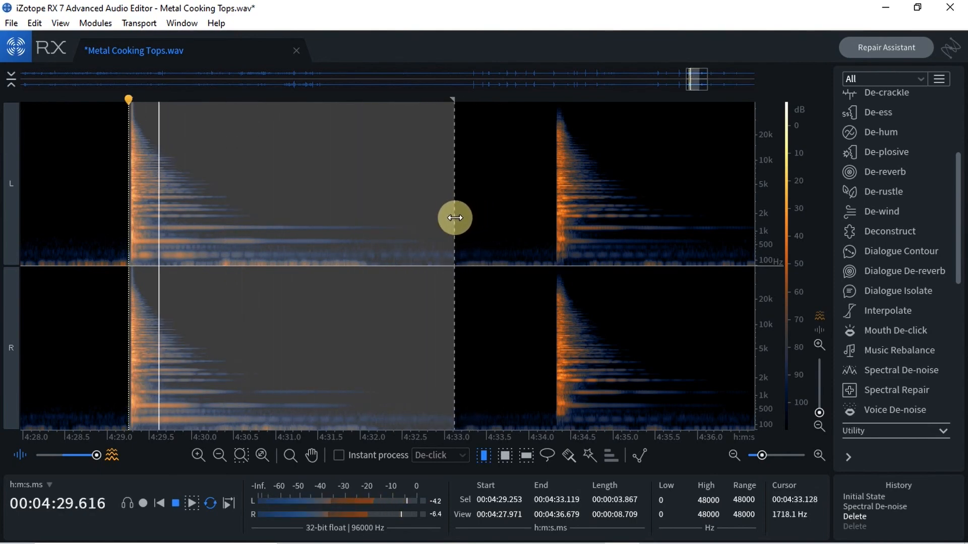
{"action": "left_click_drag", "start_coordinate": [455, 218], "coordinate": [440, 218]}
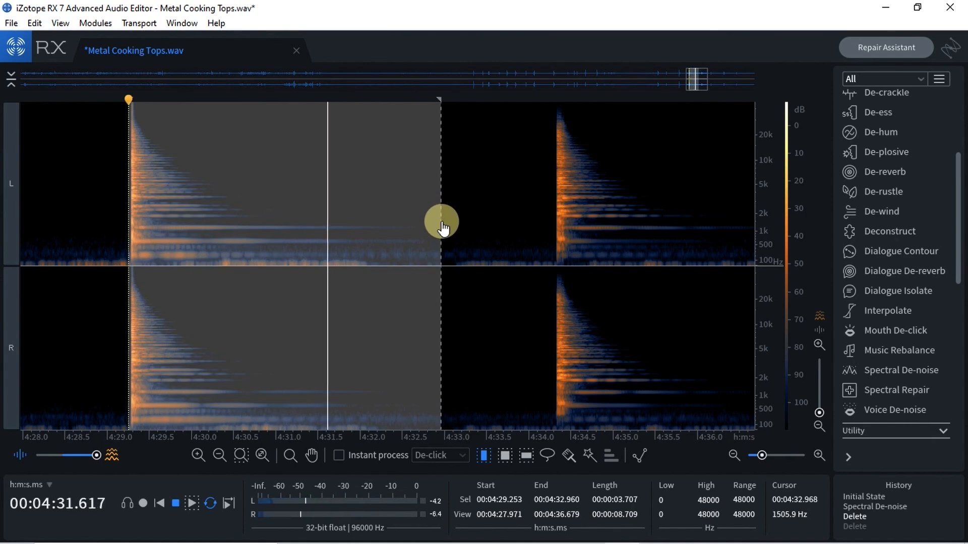
Start exporting the trimmed hit as 24-bit Broadcast Wave, paste the copied file name and change its take letter to w.
{"action": "key", "text": "ctrl+shift+e"}
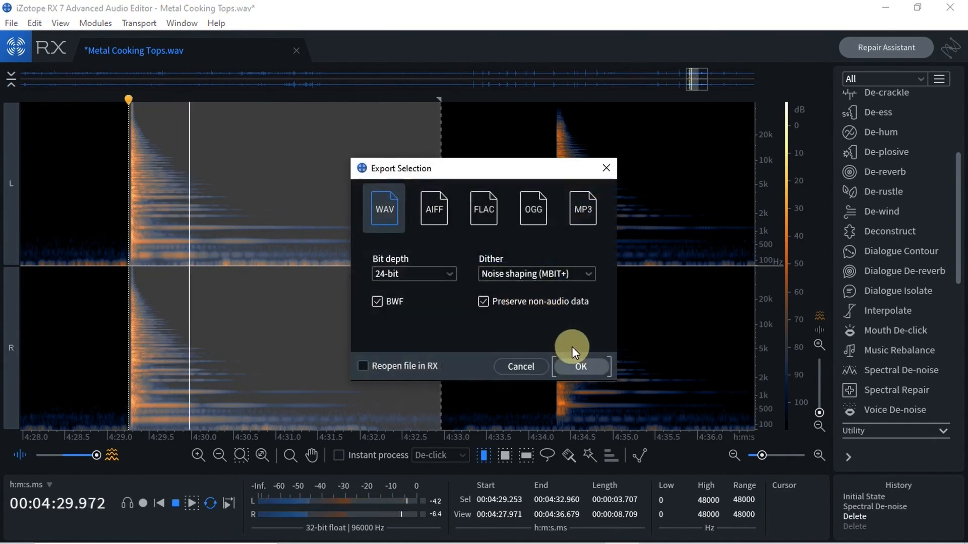
{"action": "left_click", "coordinate": [581, 368]}
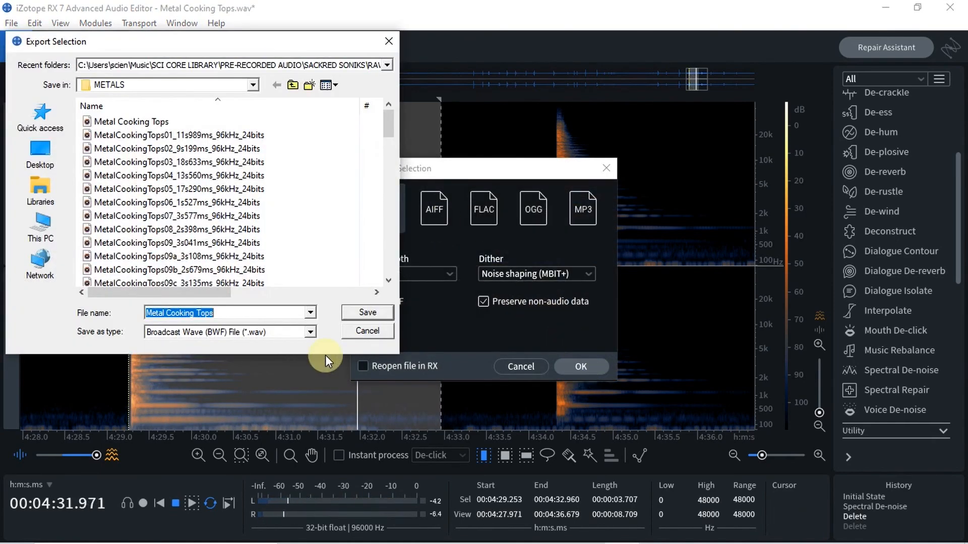
{"action": "left_click_drag", "start_coordinate": [391, 132], "coordinate": [389, 200]}
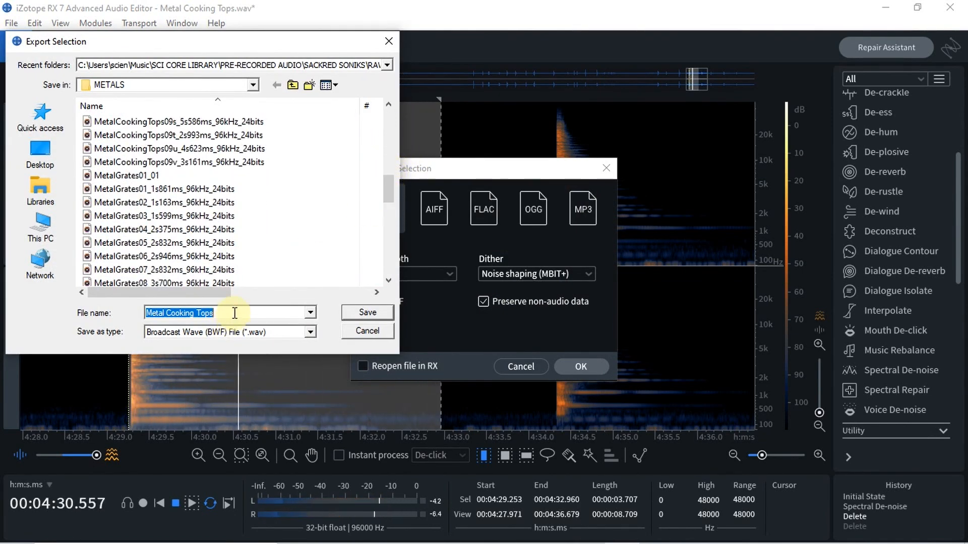
{"action": "type", "text": "MetalCookingTops09r_1s214ms_96kHz_24bits"}
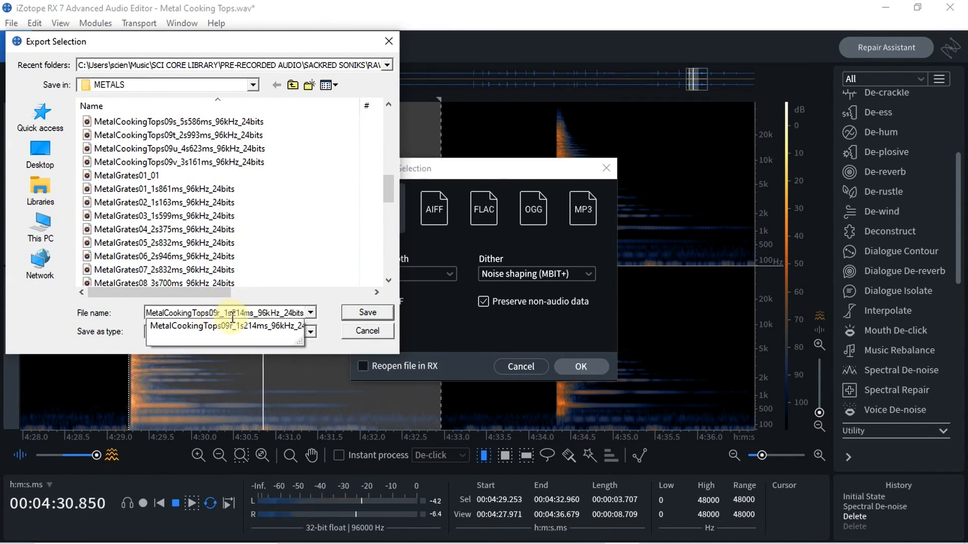
{"action": "left_click", "coordinate": [226, 315]}
{"action": "key", "text": "BackSpace"}
{"action": "type", "text": "w"}
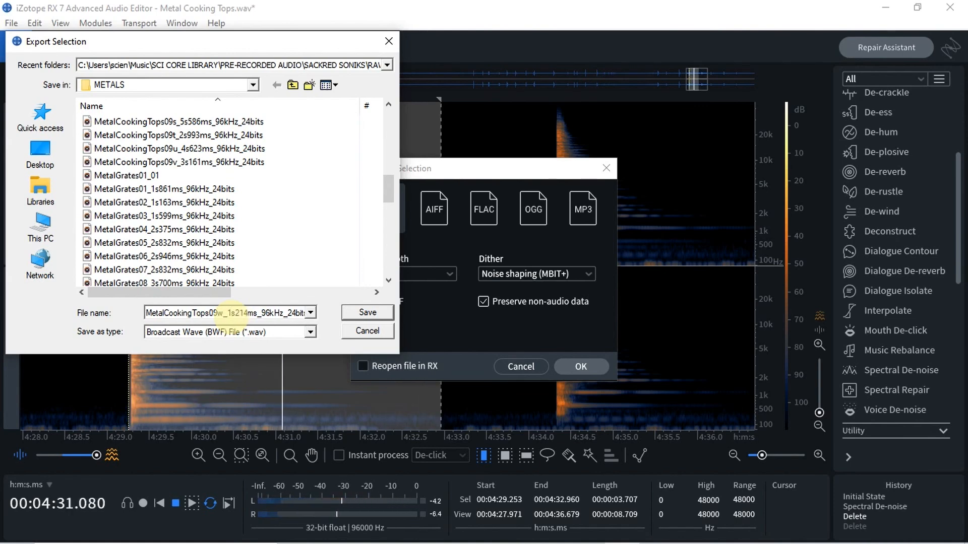
Change the duration in the file name to 3s707ms and save the export as MetalCookingTops09w_3s707ms_96kHz_24bits.
{"action": "key", "text": "Right"}
{"action": "key", "text": "Right"}
{"action": "key", "text": "BackSpace"}
{"action": "type", "text": "3"}
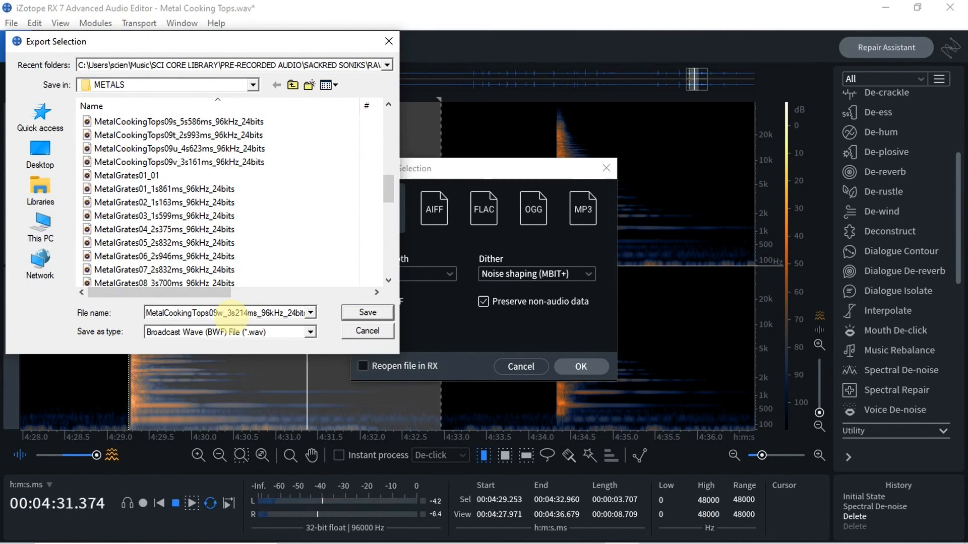
{"action": "key", "text": "Right"}
{"action": "key", "text": "Right"}
{"action": "key", "text": "Right"}
{"action": "key", "text": "Right"}
{"action": "key", "text": "BackSpace"}
{"action": "key", "text": "BackSpace"}
{"action": "key", "text": "BackSpace"}
{"action": "type", "text": "707"}
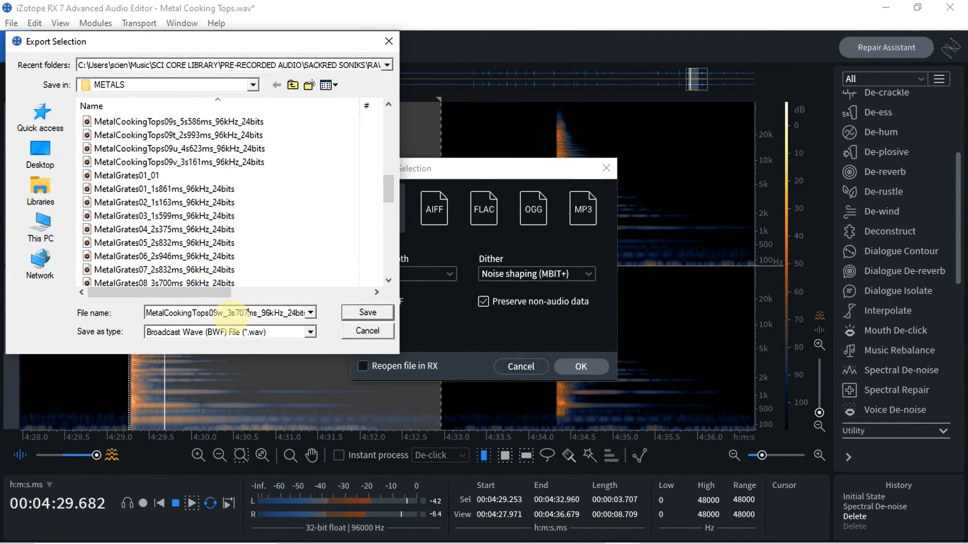
{"action": "key", "text": "Return"}
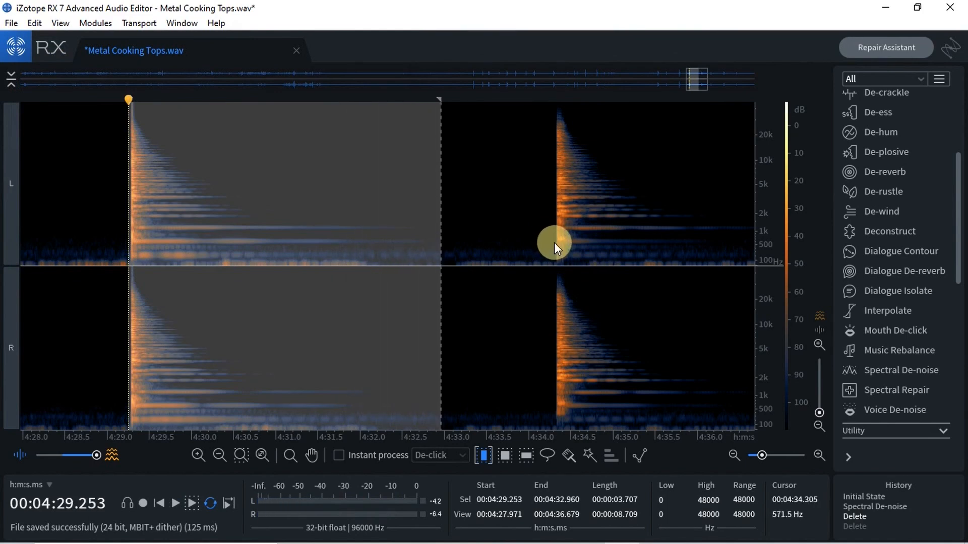
Select the next hit, audition it and adjust its tail so the selection spans about 4:34.305 to 4:37.499.
{"action": "left_click", "coordinate": [555, 243]}
{"action": "left_click_drag", "start_coordinate": [555, 243], "coordinate": [527, 294]}
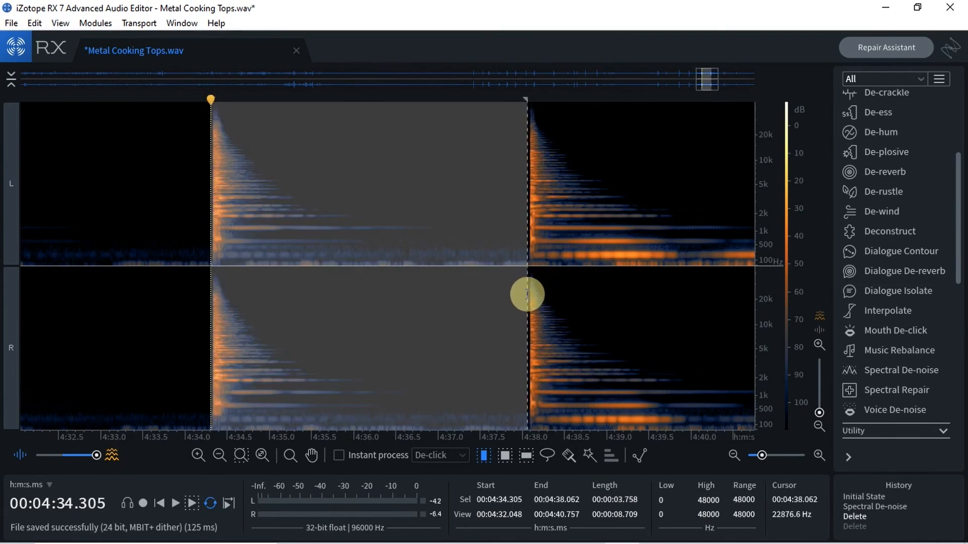
{"action": "key", "text": "space"}
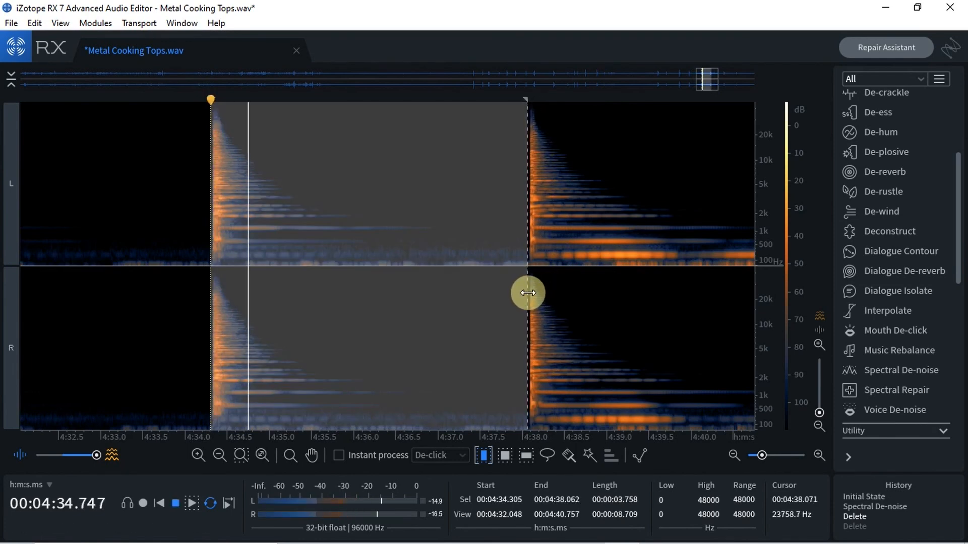
{"action": "left_click_drag", "start_coordinate": [526, 238], "coordinate": [459, 247]}
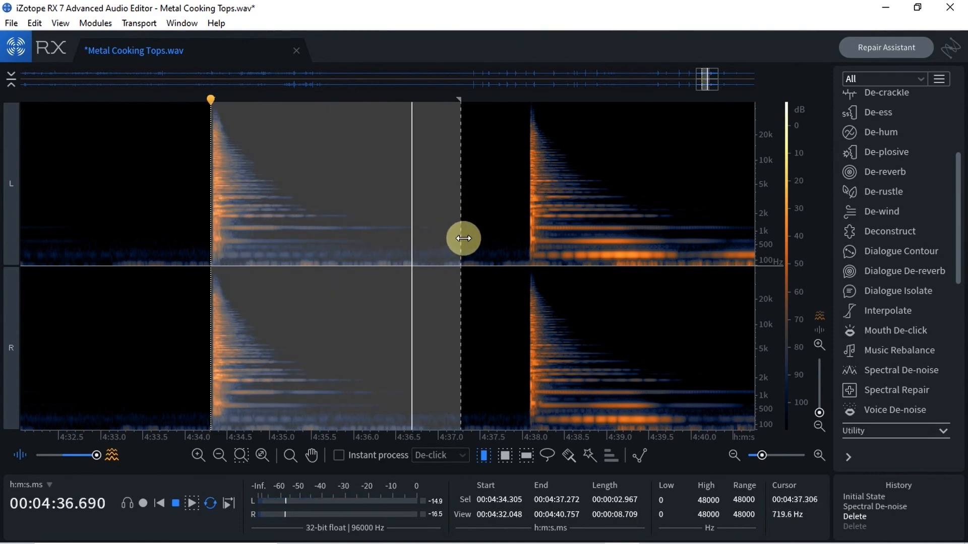
{"action": "left_click_drag", "start_coordinate": [463, 238], "coordinate": [481, 255]}
{"action": "key", "text": "space"}
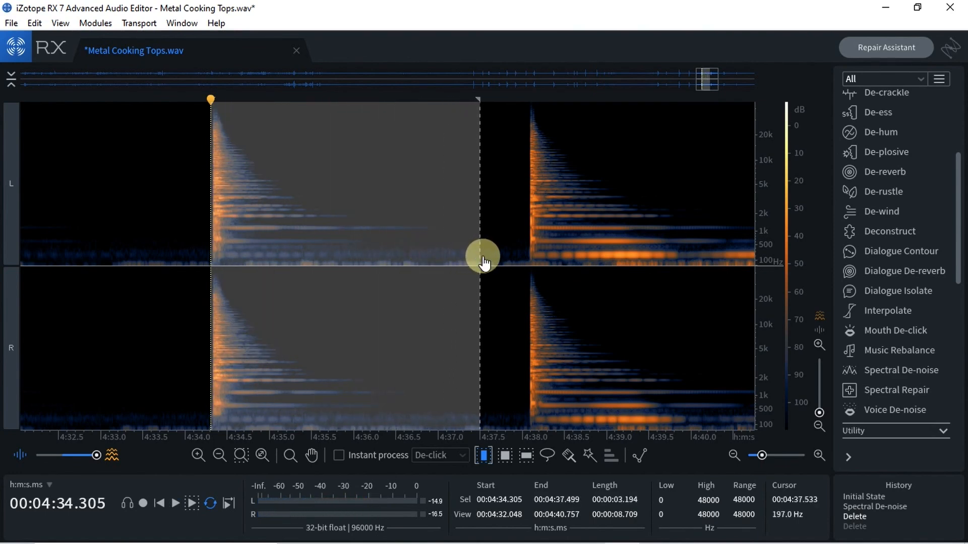
Start exporting the selected hit to the METALS folder, paste the copied file name and change its take letter to x.
{"action": "key", "text": "ctrl+shift+e"}
{"action": "left_click", "coordinate": [585, 372]}
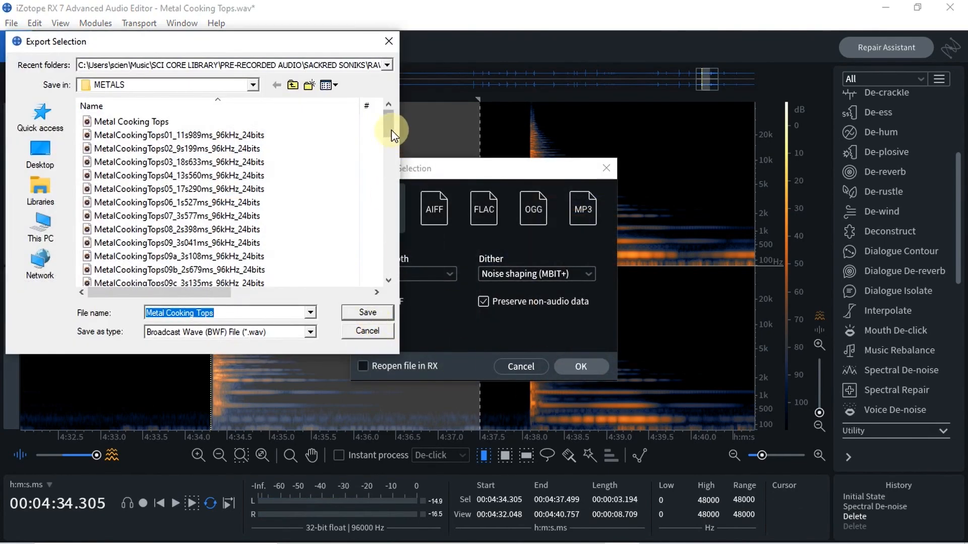
{"action": "left_click_drag", "start_coordinate": [391, 129], "coordinate": [395, 204]}
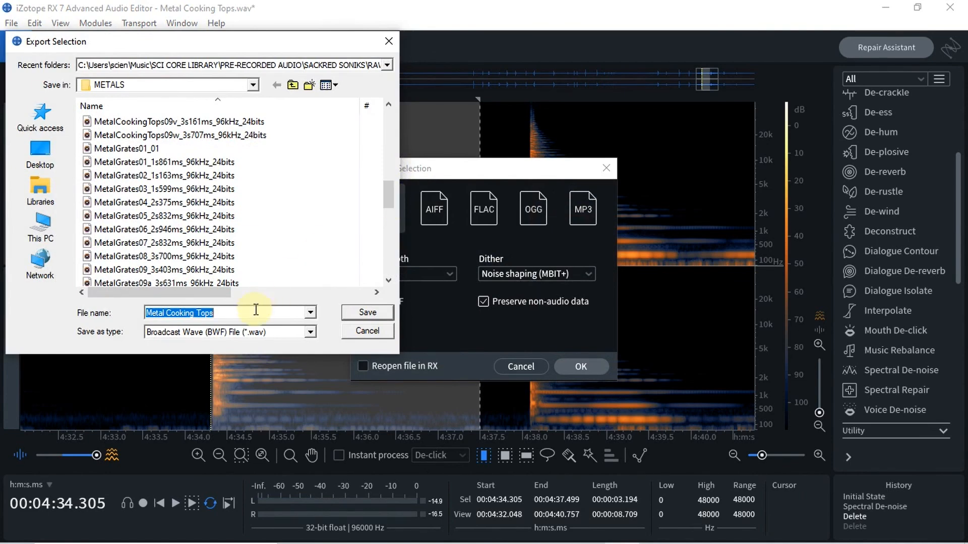
{"action": "type", "text": "MetalCookingTops09r_1s214ms_96kHz_24bits"}
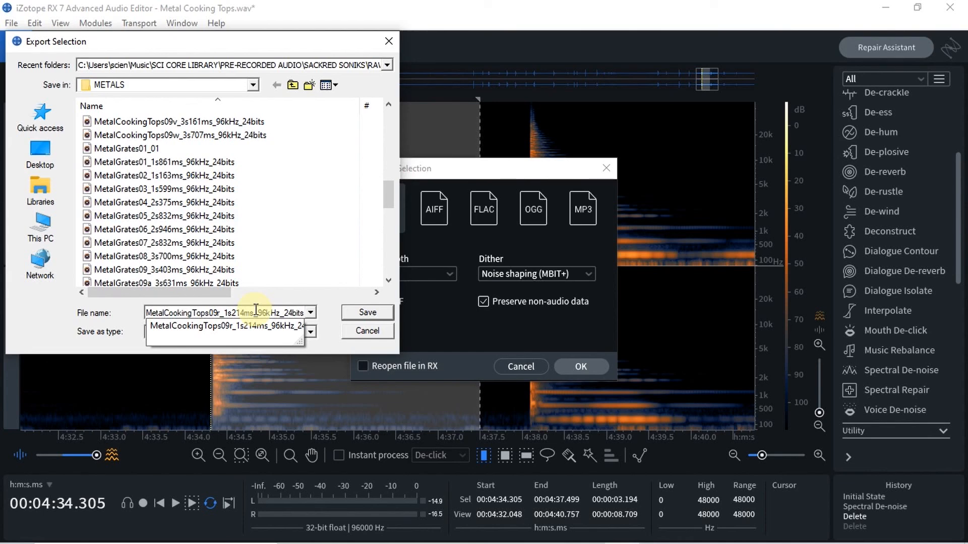
{"action": "left_click", "coordinate": [221, 313]}
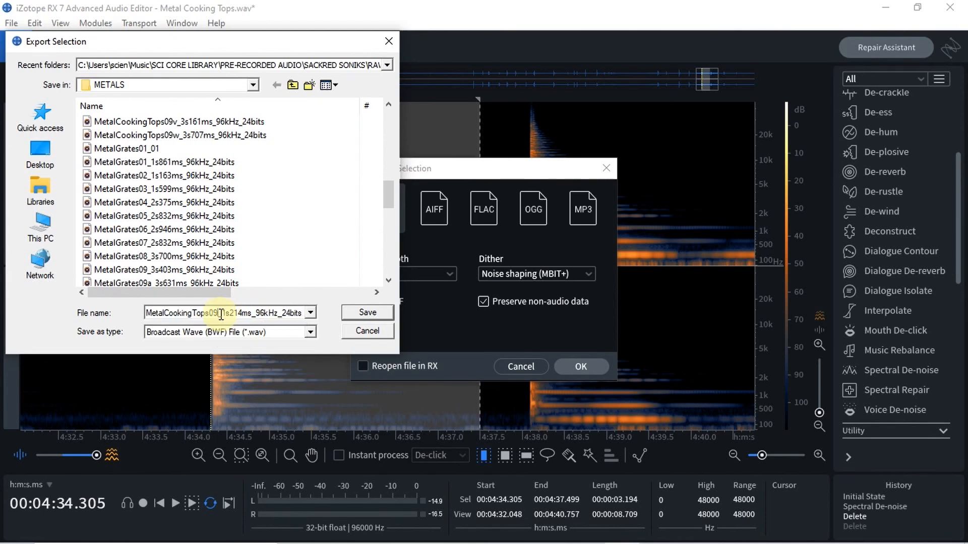
{"action": "type", "text": "x"}
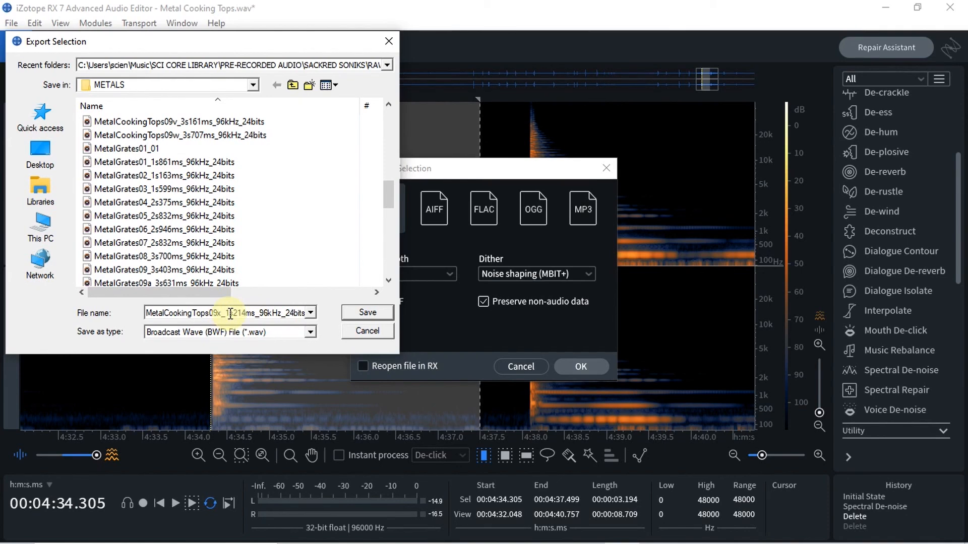
Change the duration in the file name to 3s194ms and save the export as MetalCookingTops09x_3s194ms_96kHz_24bits.
{"action": "key", "text": "BackSpace"}
{"action": "type", "text": "3"}
{"action": "key", "text": "BackSpace"}
{"action": "key", "text": "BackSpace"}
{"action": "key", "text": "BackSpace"}
{"action": "type", "text": "194"}
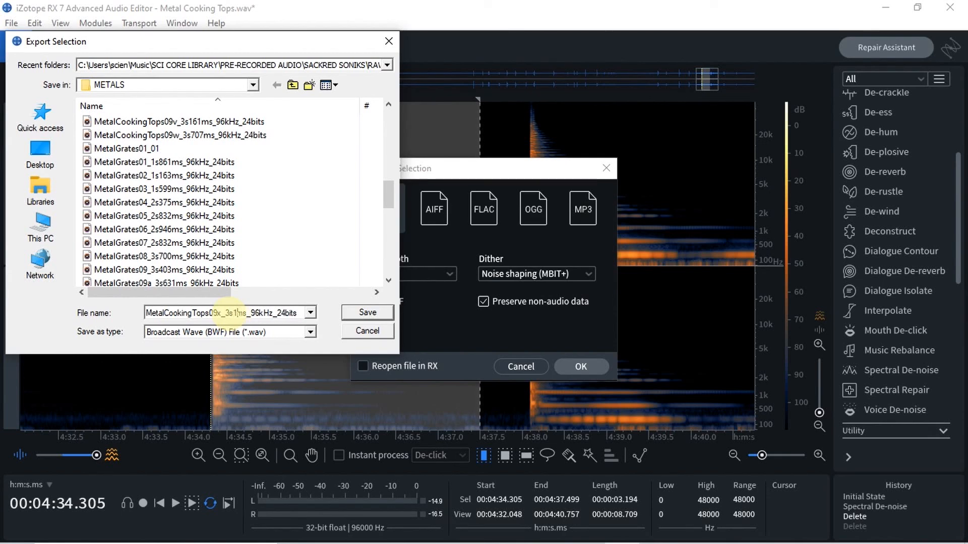
{"action": "left_click", "coordinate": [361, 317]}
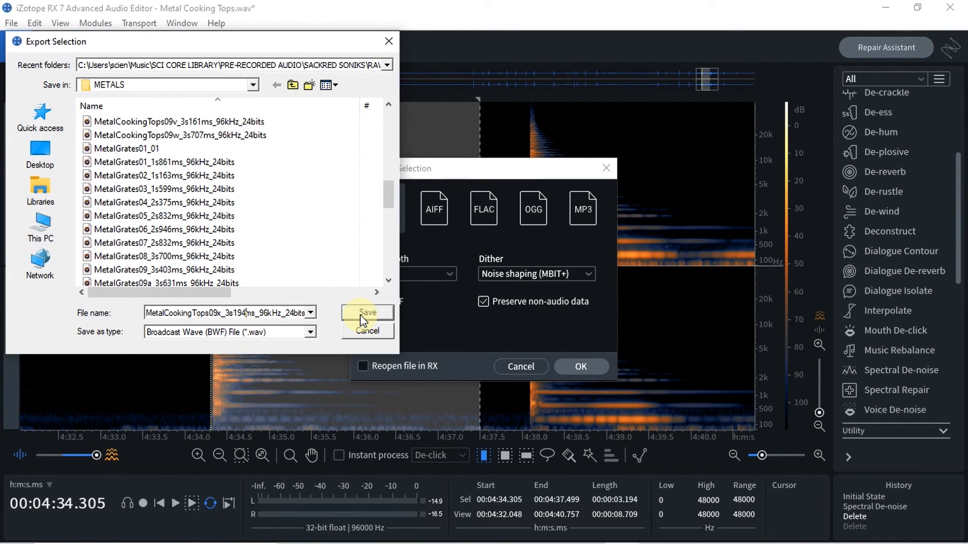
{"action": "left_click", "coordinate": [361, 317]}
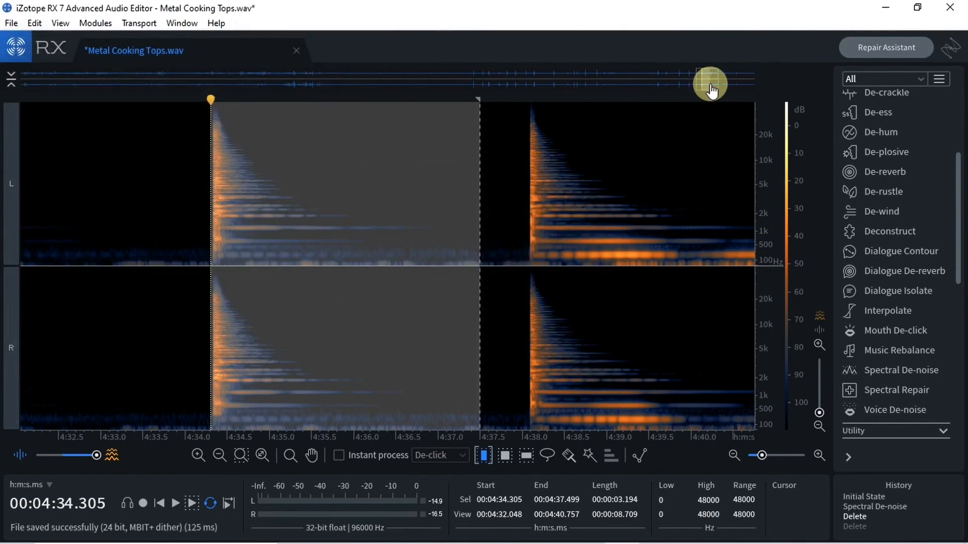
Select the following hit, audition it and trim its tail so the selection spans about 4:38.062 to 4:42.728.
{"action": "left_click_drag", "start_coordinate": [706, 82], "coordinate": [724, 92]}
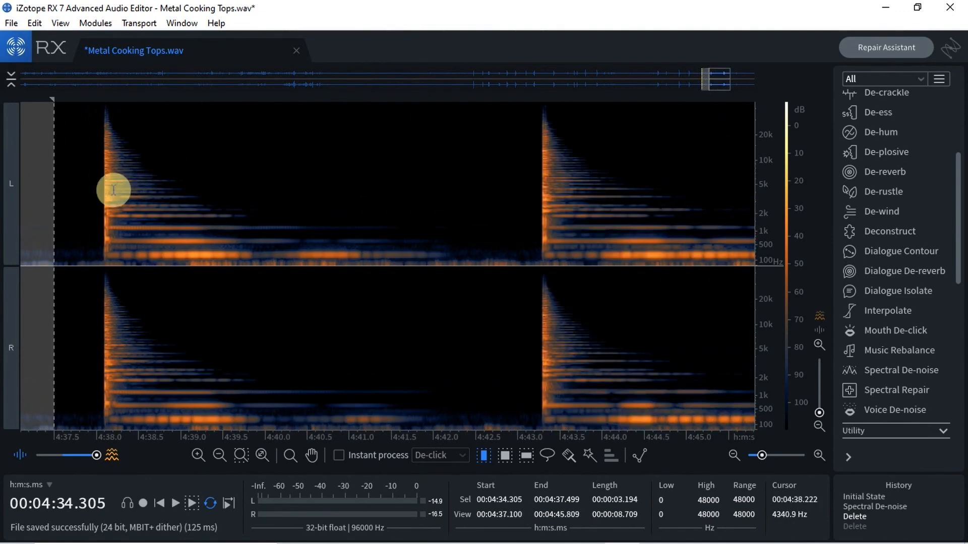
{"action": "left_click_drag", "start_coordinate": [102, 194], "coordinate": [515, 304]}
{"action": "key", "text": "space"}
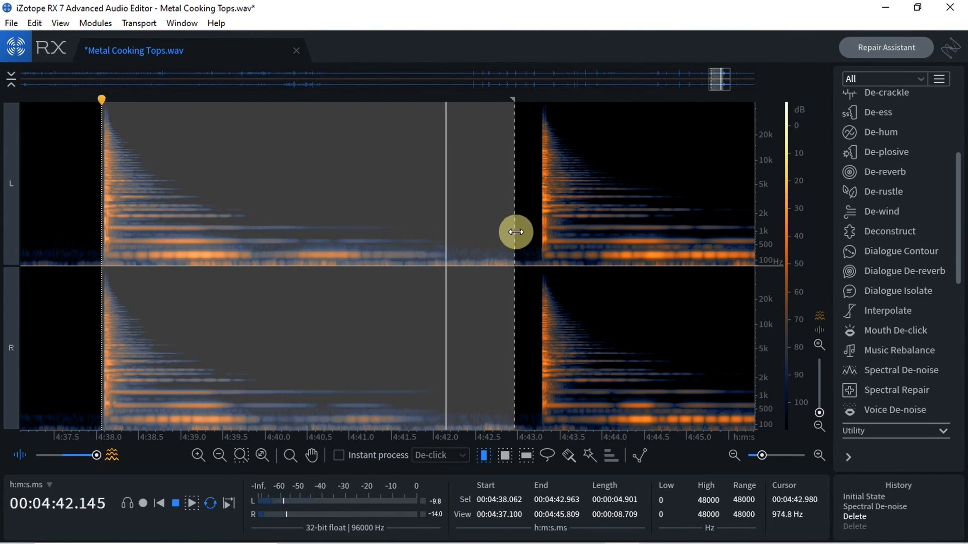
{"action": "left_click_drag", "start_coordinate": [515, 232], "coordinate": [487, 242]}
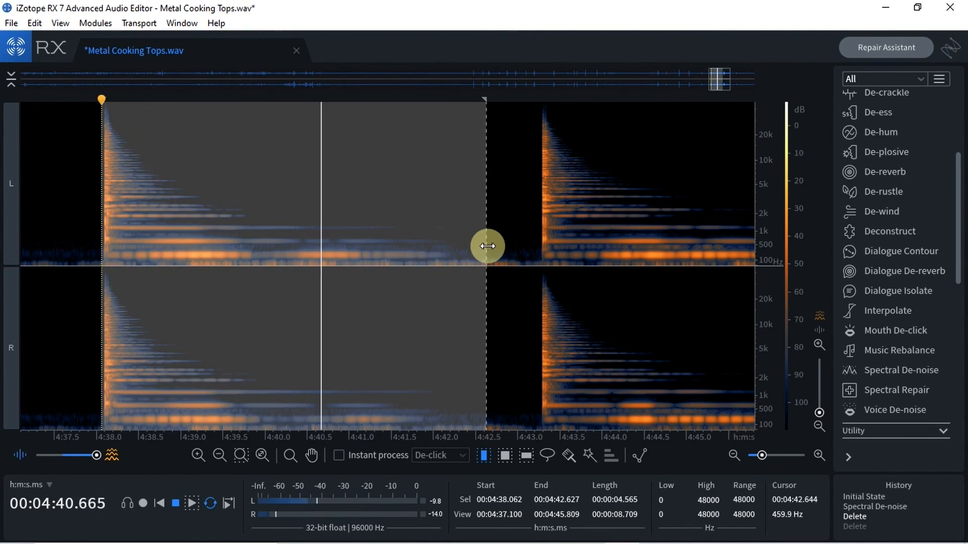
{"action": "left_click_drag", "start_coordinate": [487, 246], "coordinate": [496, 247]}
{"action": "key", "text": "space"}
Start exporting the trimmed hit as 24-bit Broadcast Wave, paste the copied file name and change its take letter to y.
{"action": "key", "text": "ctrl+shift+e"}
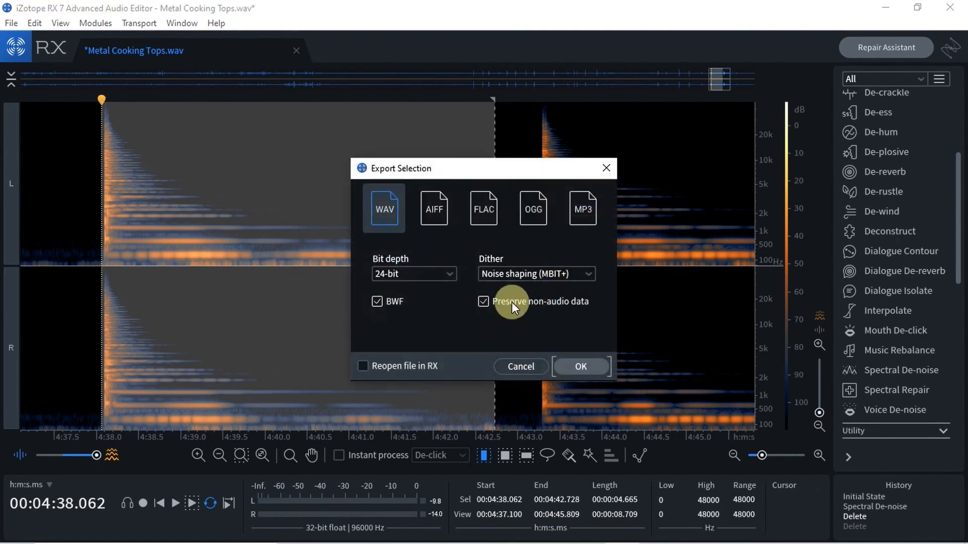
{"action": "left_click", "coordinate": [576, 370]}
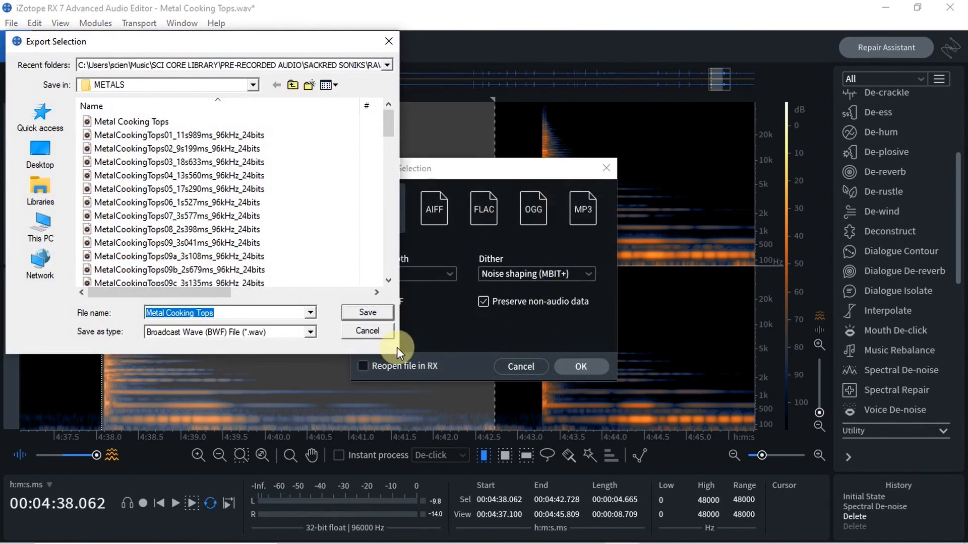
{"action": "left_click_drag", "start_coordinate": [392, 127], "coordinate": [395, 186]}
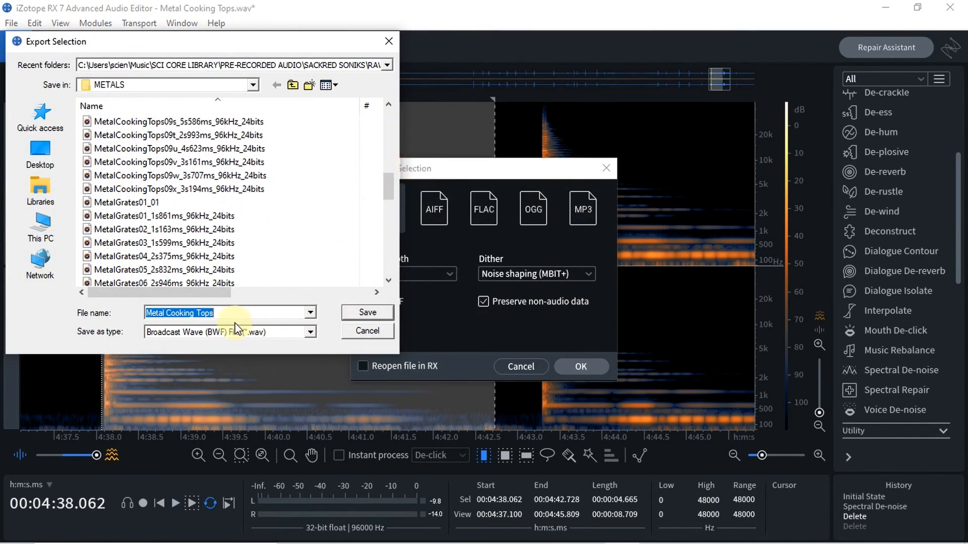
{"action": "type", "text": "MetalCookingTops09r_1s214ms_96kHz_24bits"}
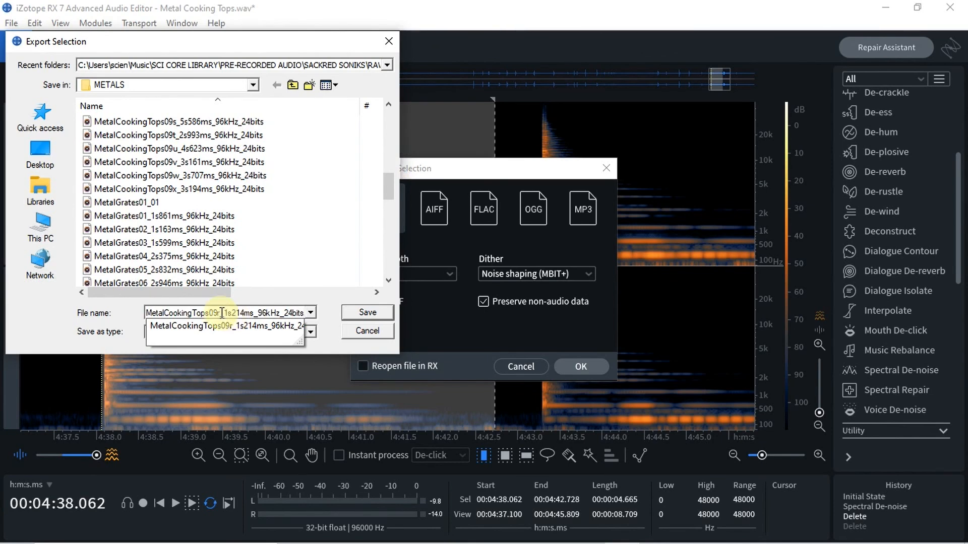
{"action": "left_click", "coordinate": [222, 313]}
{"action": "key", "text": "BackSpace"}
{"action": "type", "text": "y"}
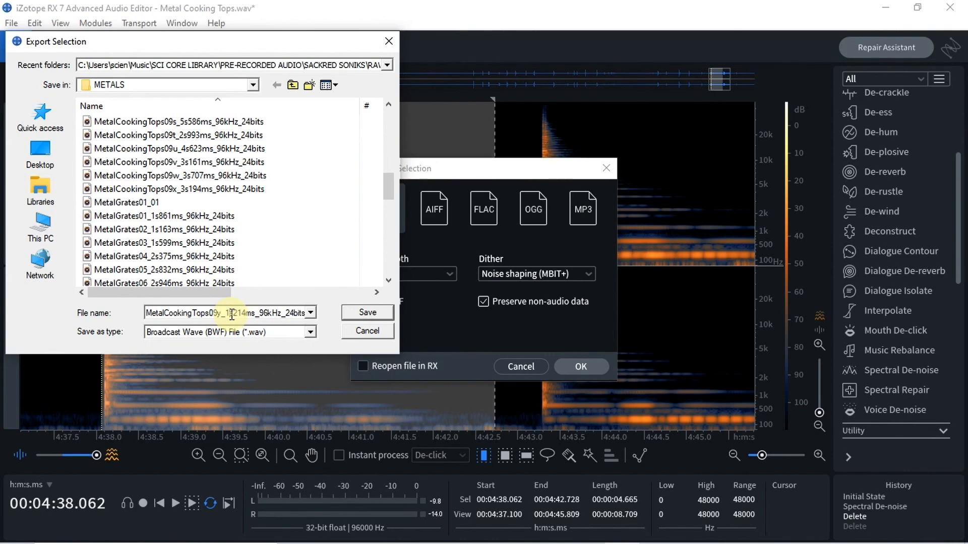
Change the duration in the file name to 4s665ms and save the export as MetalCookingTops09y_4s665ms_96kHz_24bits.
{"action": "left_click", "coordinate": [232, 315]}
{"action": "key", "text": "BackSpace"}
{"action": "type", "text": "4"}
{"action": "key", "text": "BackSpace"}
{"action": "key", "text": "BackSpace"}
{"action": "key", "text": "BackSpace"}
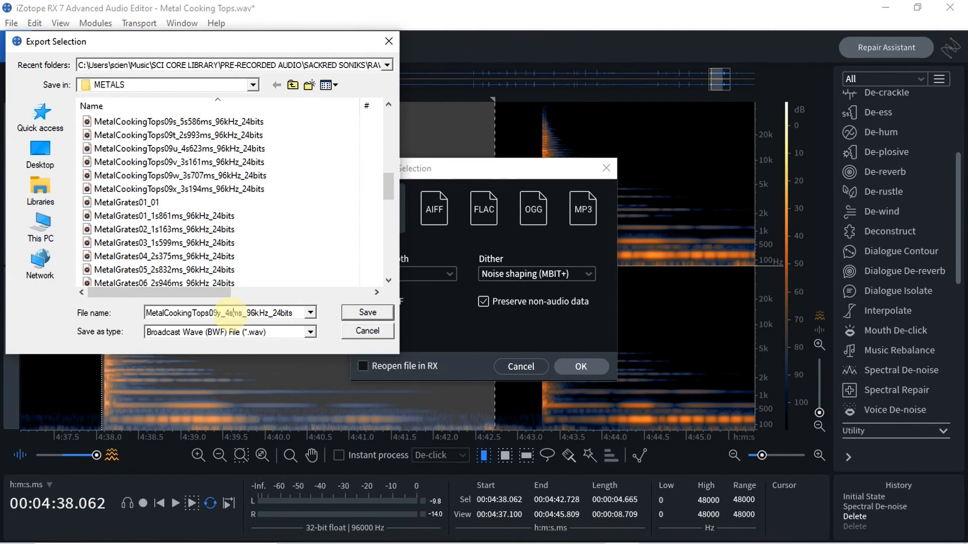
{"action": "type", "text": "665"}
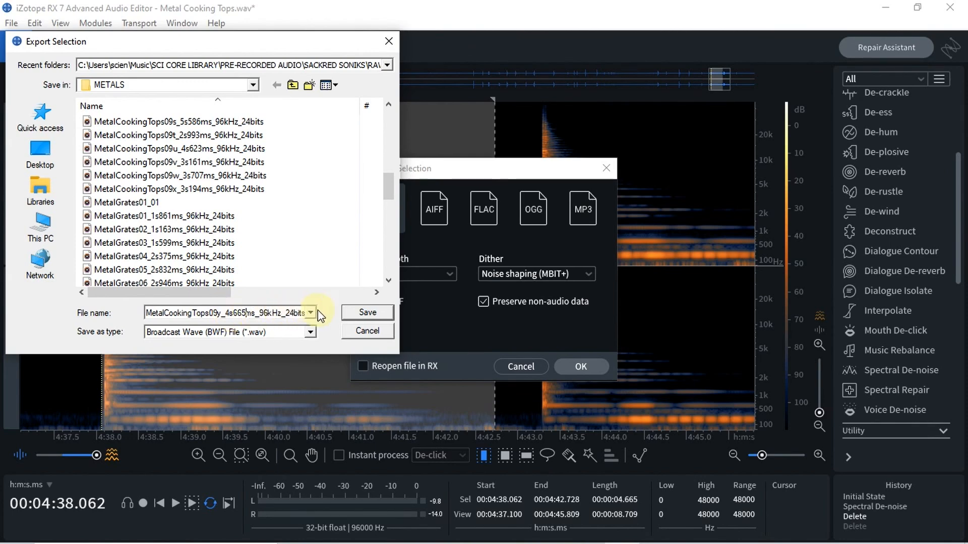
{"action": "left_click", "coordinate": [355, 314]}
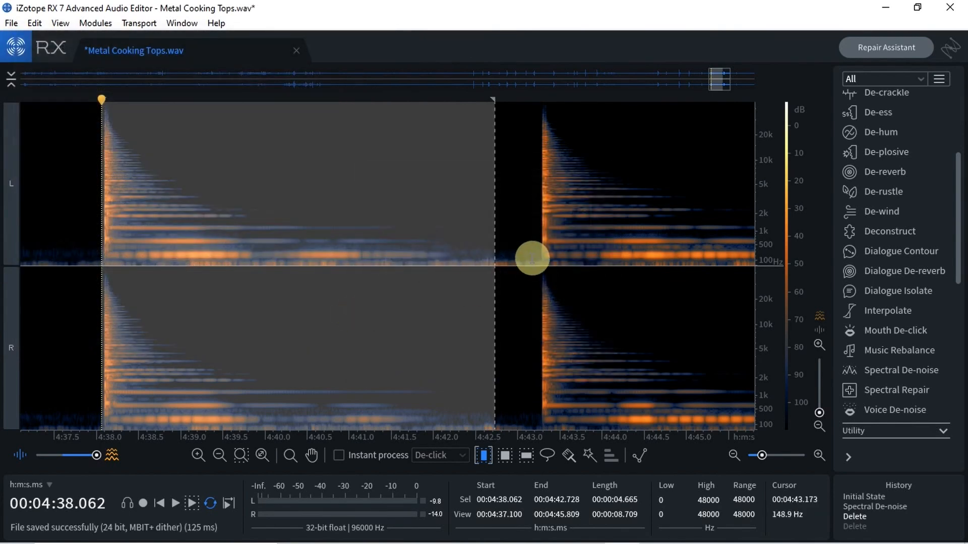
Select the next hit from about 4:43.274 to 4:47.856 and audition it briefly.
{"action": "left_click_drag", "start_coordinate": [721, 90], "coordinate": [735, 90]}
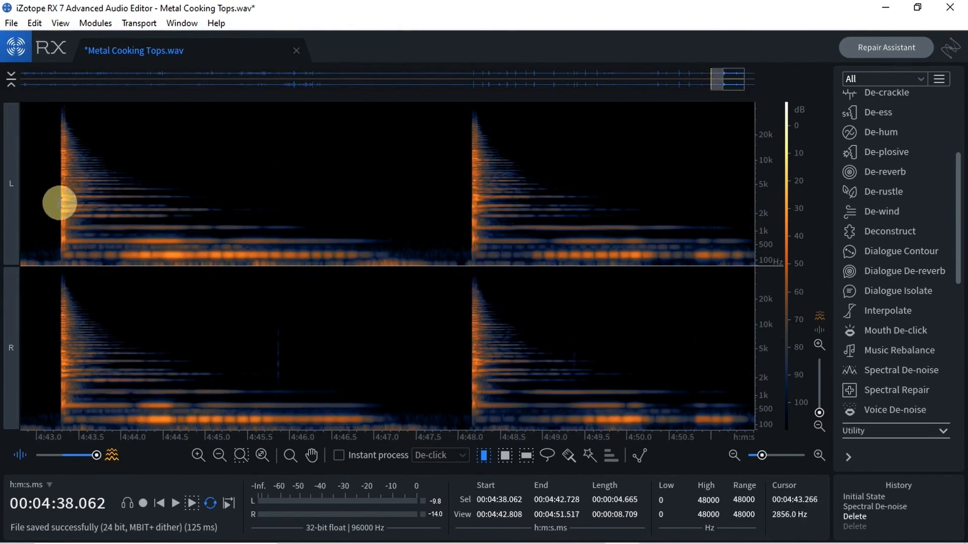
{"action": "left_click_drag", "start_coordinate": [60, 202], "coordinate": [444, 230]}
{"action": "key", "text": "space"}
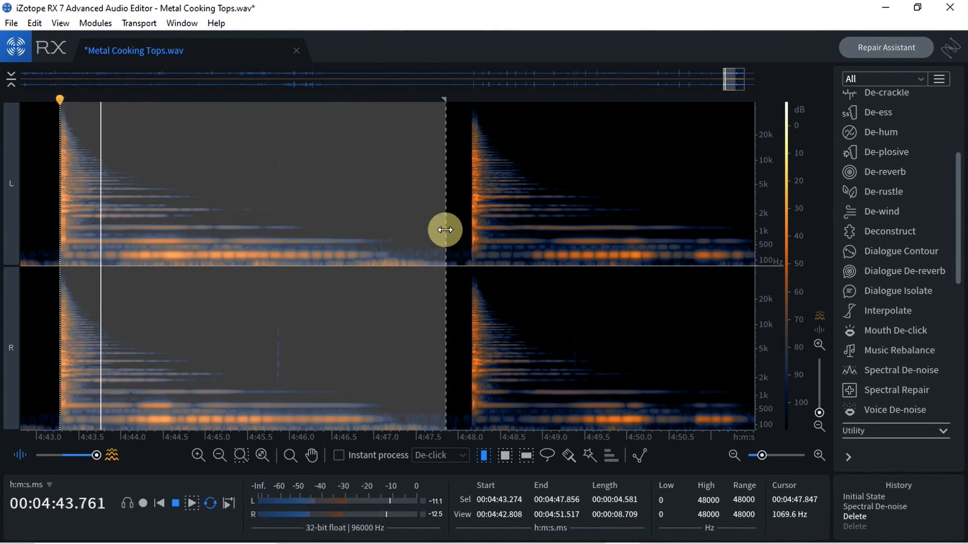
{"action": "key", "text": "space"}
Start exporting the selection as 24-bit Broadcast Wave, paste the copied file name and change its take letter to z.
{"action": "key", "text": "ctrl+shift+e"}
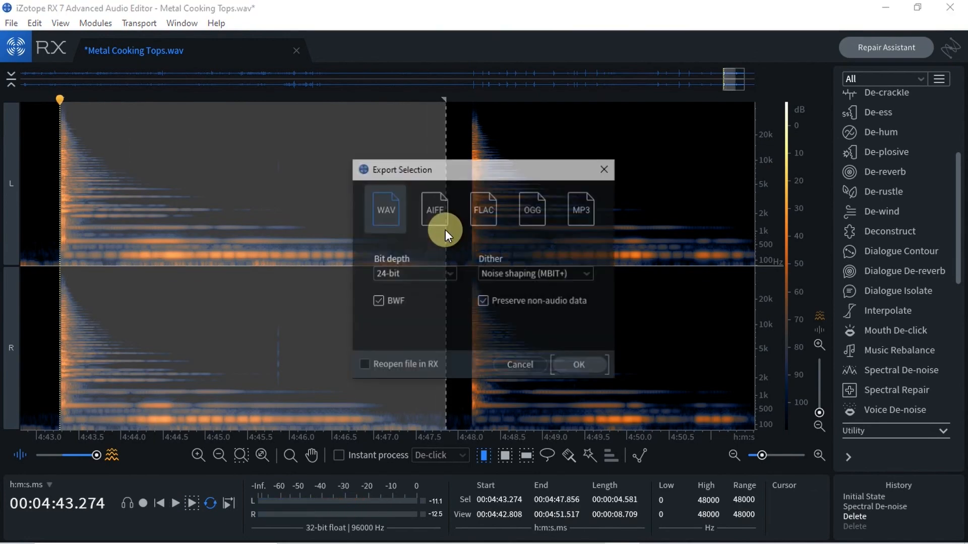
{"action": "left_click", "coordinate": [574, 358]}
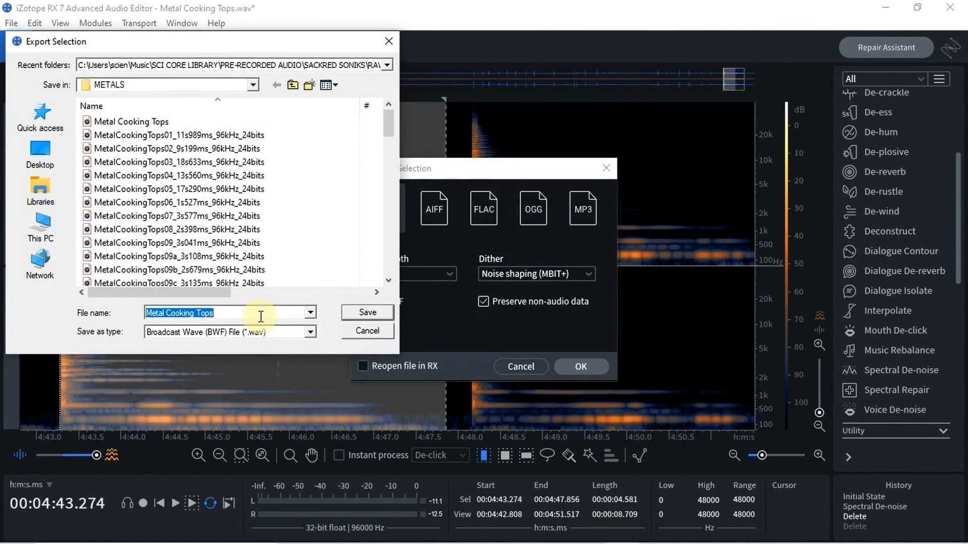
{"action": "type", "text": "MetalCookingTops09r_1s214ms_96kHz_24bits"}
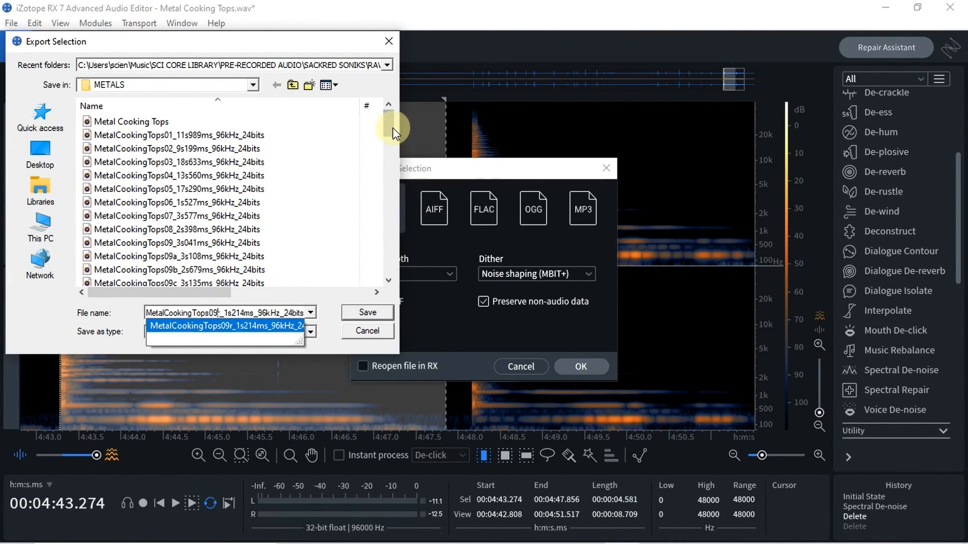
{"action": "left_click_drag", "start_coordinate": [393, 132], "coordinate": [397, 191]}
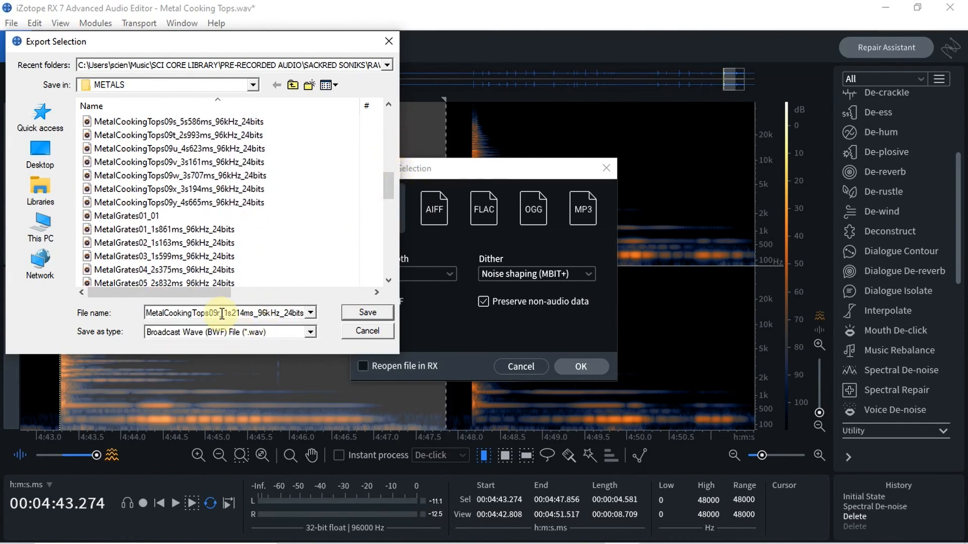
{"action": "key", "text": "Delete"}
{"action": "type", "text": "z"}
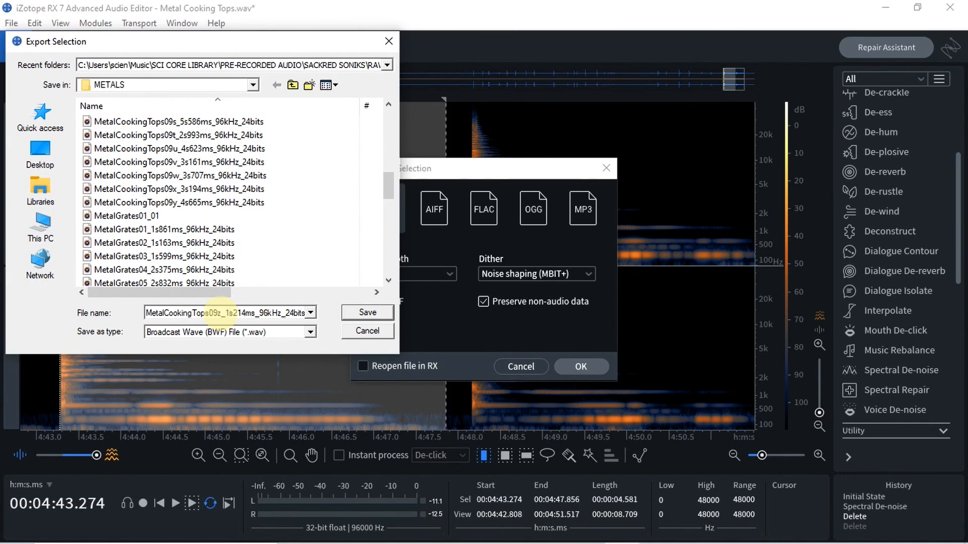
Change the duration in the file name to 4s581ms and save the export as MetalCookingTops09z_4s581ms_96kHz_24bits.
{"action": "key", "text": "BackSpace"}
{"action": "type", "text": "4"}
{"action": "key", "text": "Right"}
{"action": "key", "text": "Right"}
{"action": "key", "text": "Delete"}
{"action": "key", "text": "Delete"}
{"action": "key", "text": "Delete"}
{"action": "type", "text": "581"}
{"action": "left_click", "coordinate": [353, 314]}
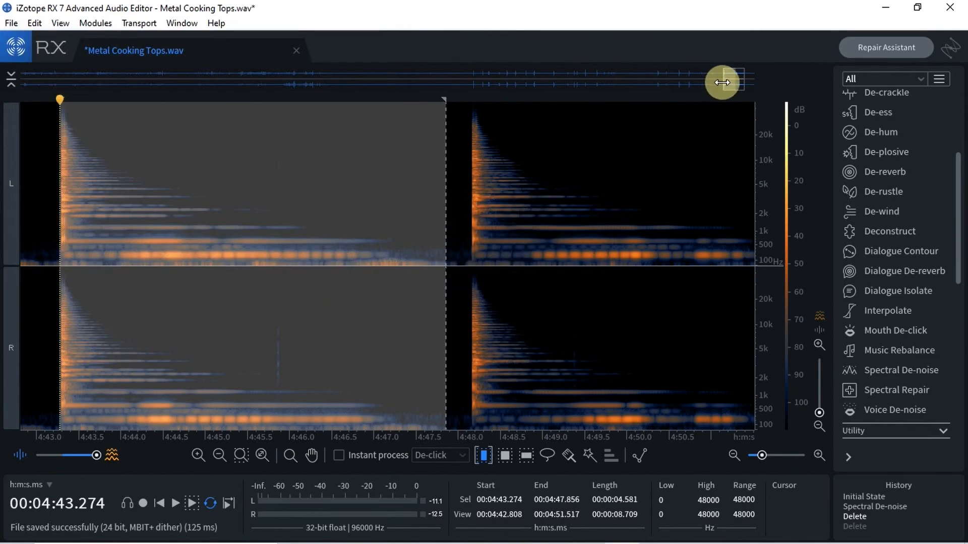
Select the next hit from about 4:48.150 to 4:52.975, including its full decay, and audition it briefly.
{"action": "left_click_drag", "start_coordinate": [732, 87], "coordinate": [742, 93]}
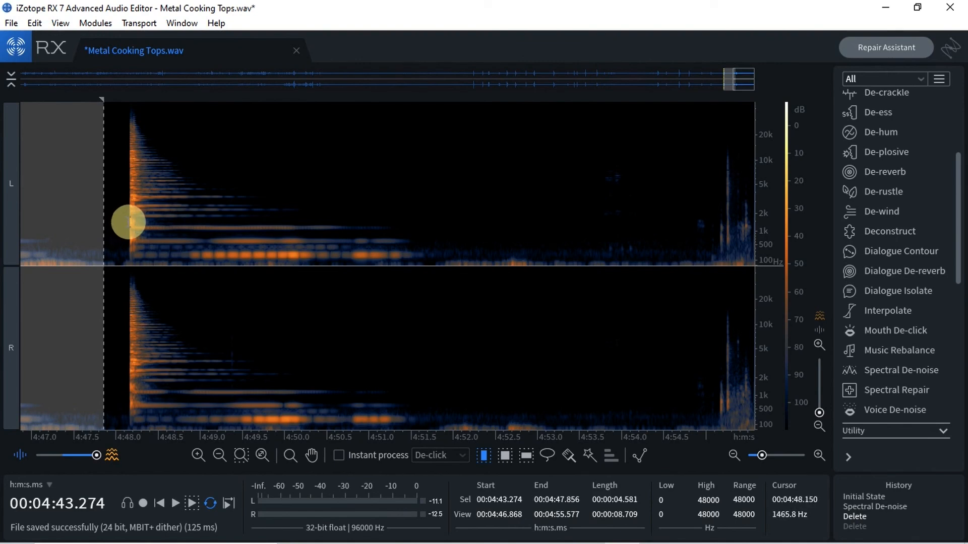
{"action": "left_click", "coordinate": [128, 222]}
{"action": "left_click_drag", "start_coordinate": [128, 221], "coordinate": [522, 281]}
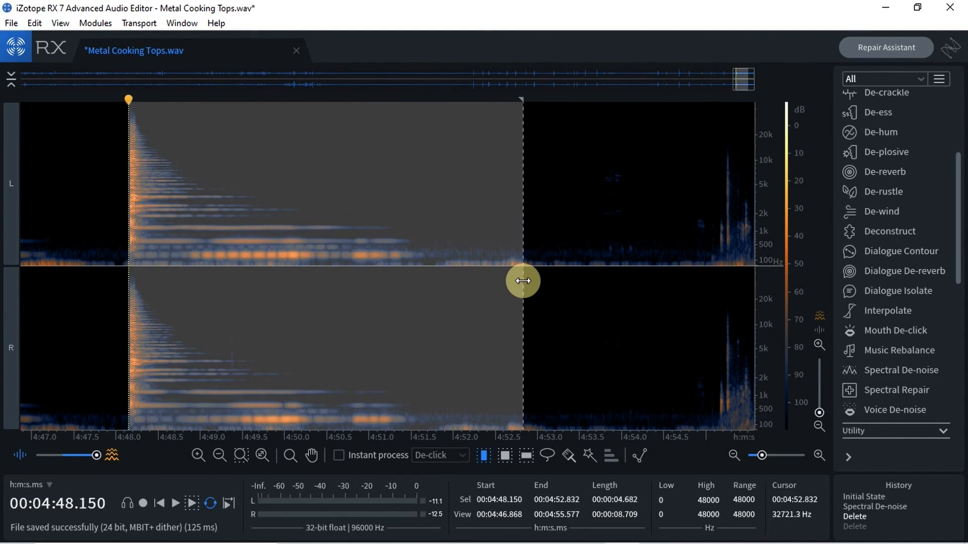
{"action": "key", "text": "space"}
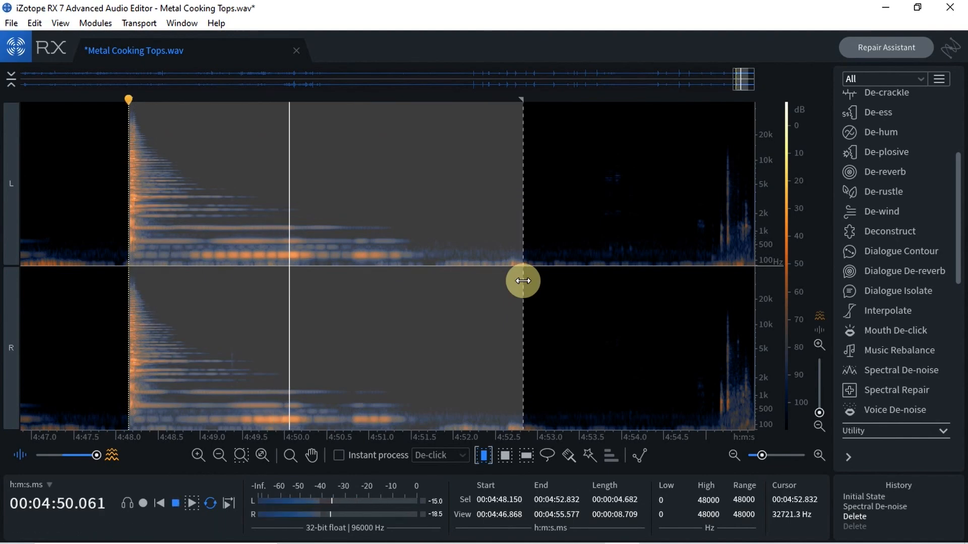
{"action": "left_click_drag", "start_coordinate": [522, 281], "coordinate": [535, 281]}
{"action": "key", "text": "space"}
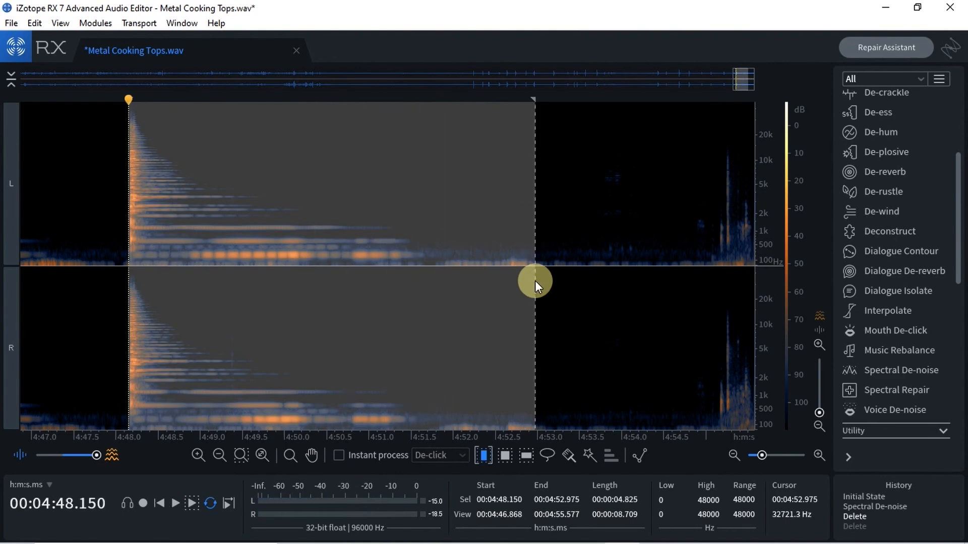
Start exporting the selection as 24-bit Broadcast Wave, paste the copied file name and change its take suffix to z01.
{"action": "key", "text": "ctrl+shift+e"}
{"action": "left_click", "coordinate": [583, 364]}
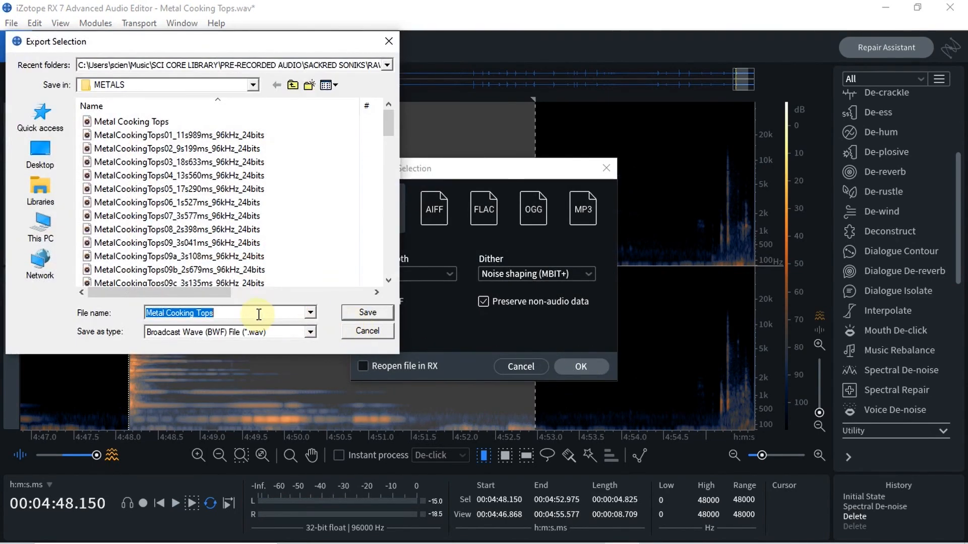
{"action": "type", "text": "MetalCookingTops09r_1s214ms_96kHz_24bits"}
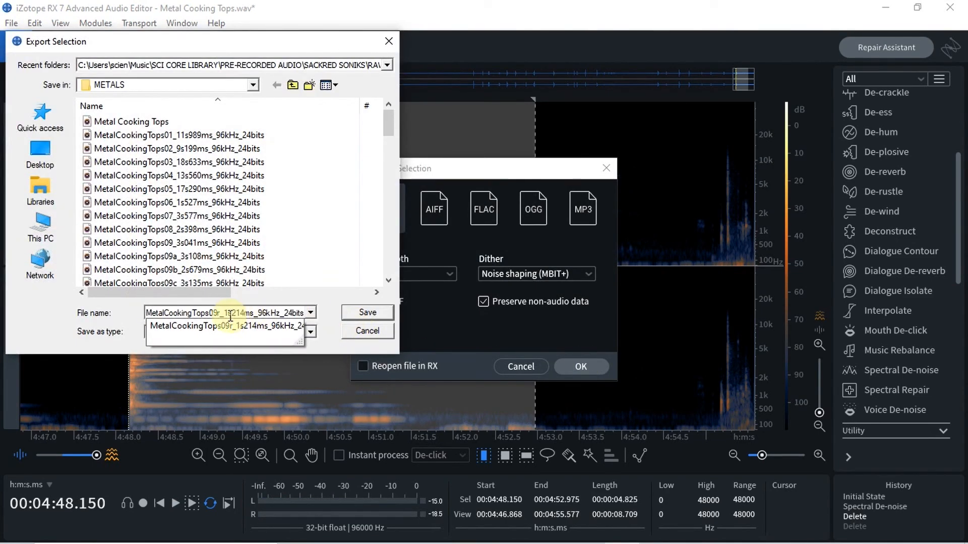
{"action": "left_click", "coordinate": [388, 128]}
{"action": "left_click_drag", "start_coordinate": [388, 129], "coordinate": [403, 183]}
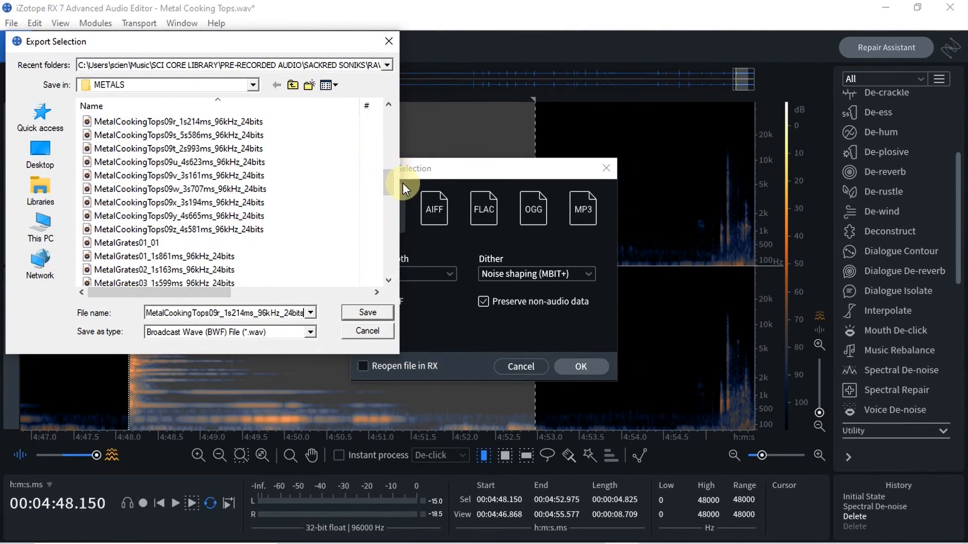
{"action": "left_click", "coordinate": [221, 316]}
{"action": "key", "text": "BackSpace"}
{"action": "type", "text": "z01"}
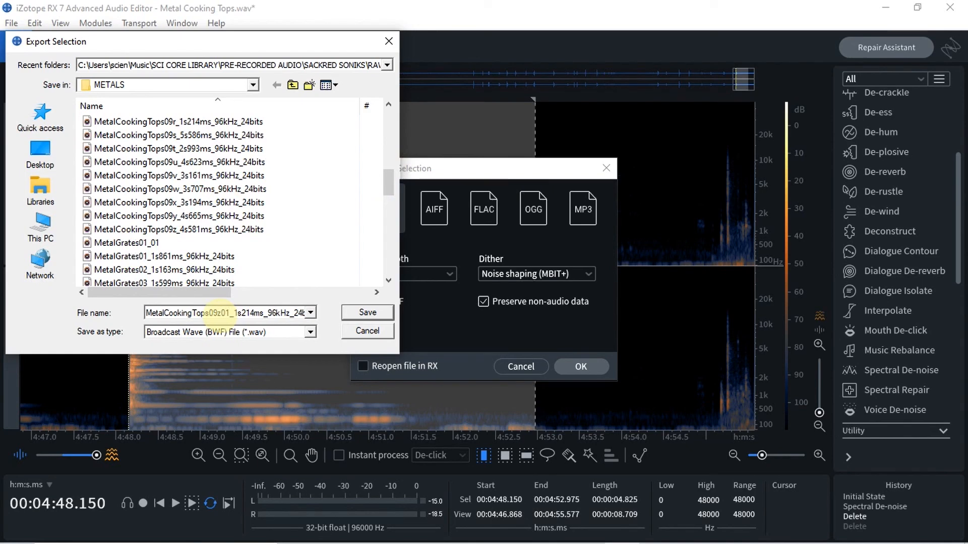
Change the duration in the file name to 4s825ms and save the export as MetalCookingTops09z01_4s825ms_96kHz_24bits.
{"action": "key", "text": "Right"}
{"action": "key", "text": "Right"}
{"action": "key", "text": "BackSpace"}
{"action": "type", "text": "4"}
{"action": "key", "text": "Right"}
{"action": "key", "text": "Right"}
{"action": "key", "text": "Right"}
{"action": "key", "text": "Right"}
{"action": "key", "text": "BackSpace"}
{"action": "key", "text": "BackSpace"}
{"action": "key", "text": "BackSpace"}
{"action": "type", "text": "82"}
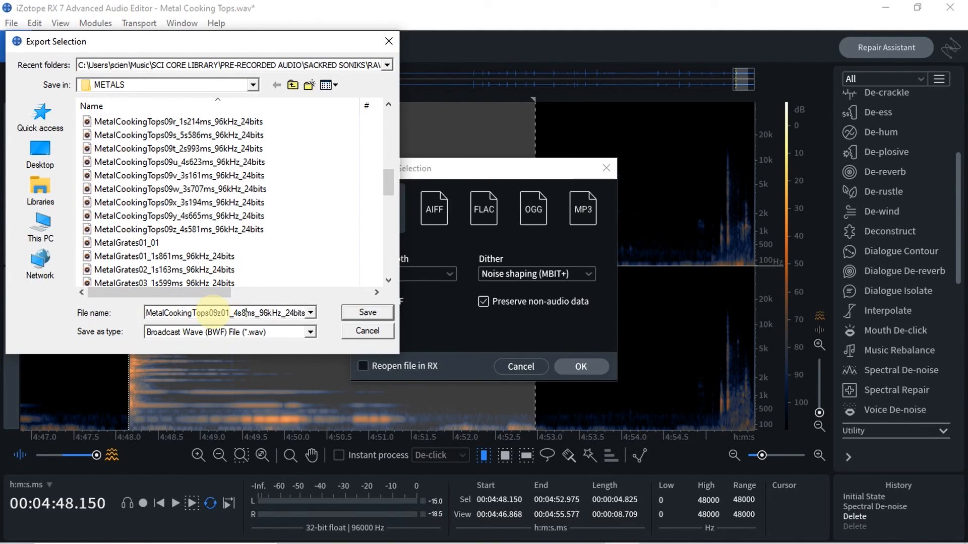
{"action": "type", "text": "5"}
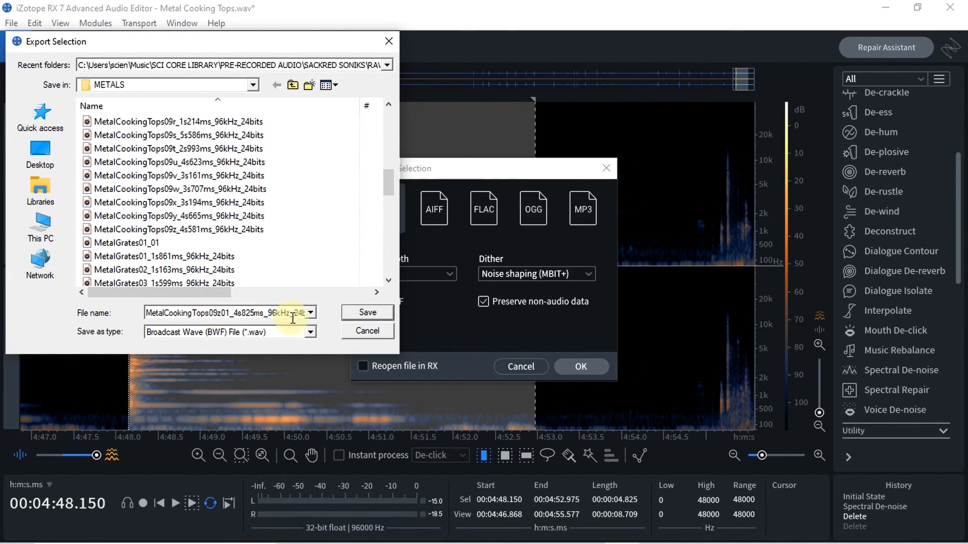
{"action": "left_click", "coordinate": [368, 313]}
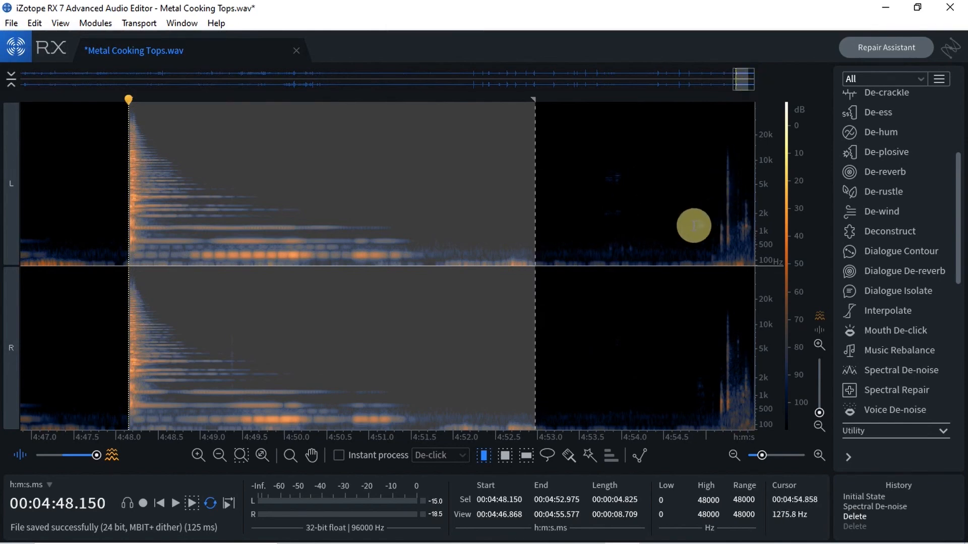
Select the remaining noise from about 4:54.858 to the end of the recording and audition it.
{"action": "left_click_drag", "start_coordinate": [694, 225], "coordinate": [766, 224]}
{"action": "key", "text": "space"}
{"action": "key", "text": "space"}
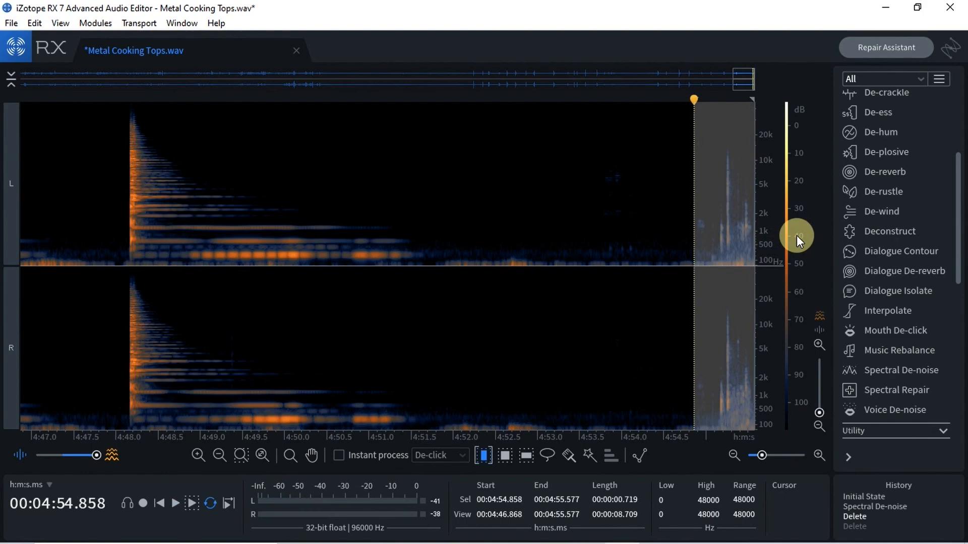